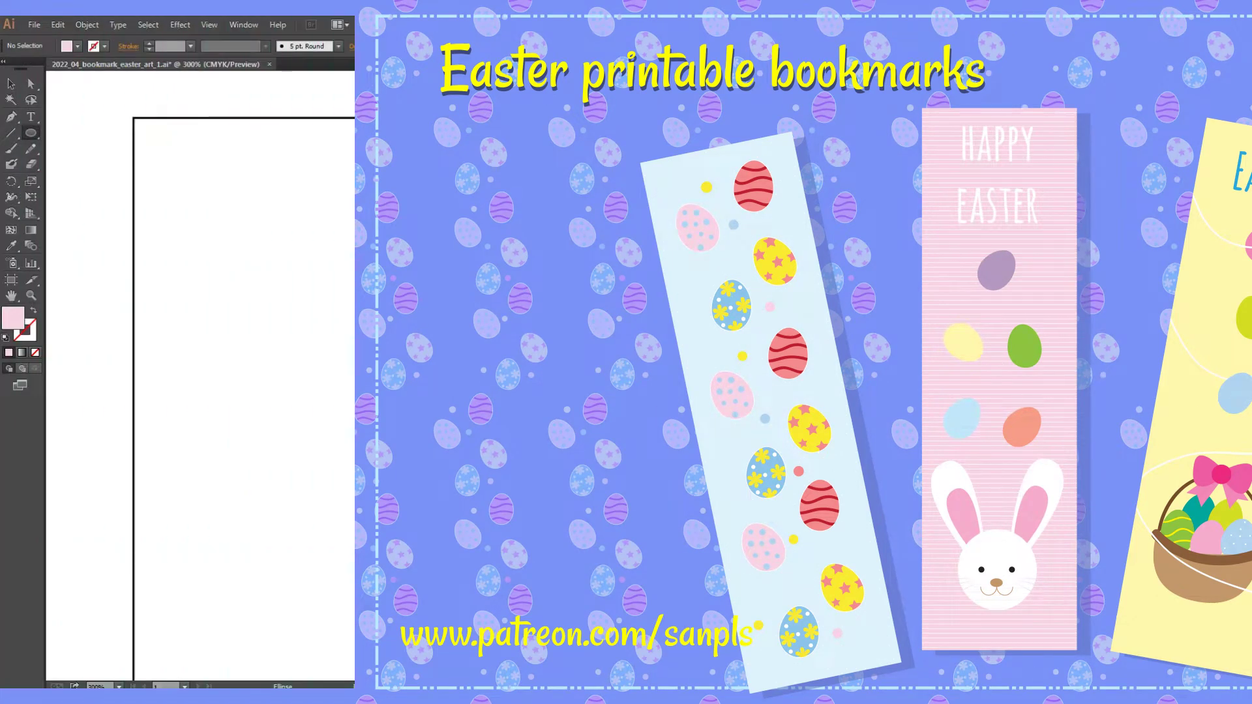
# Drag the pink oval's side anchor points outward and down to form an egg shape.
pyautogui.press('a')
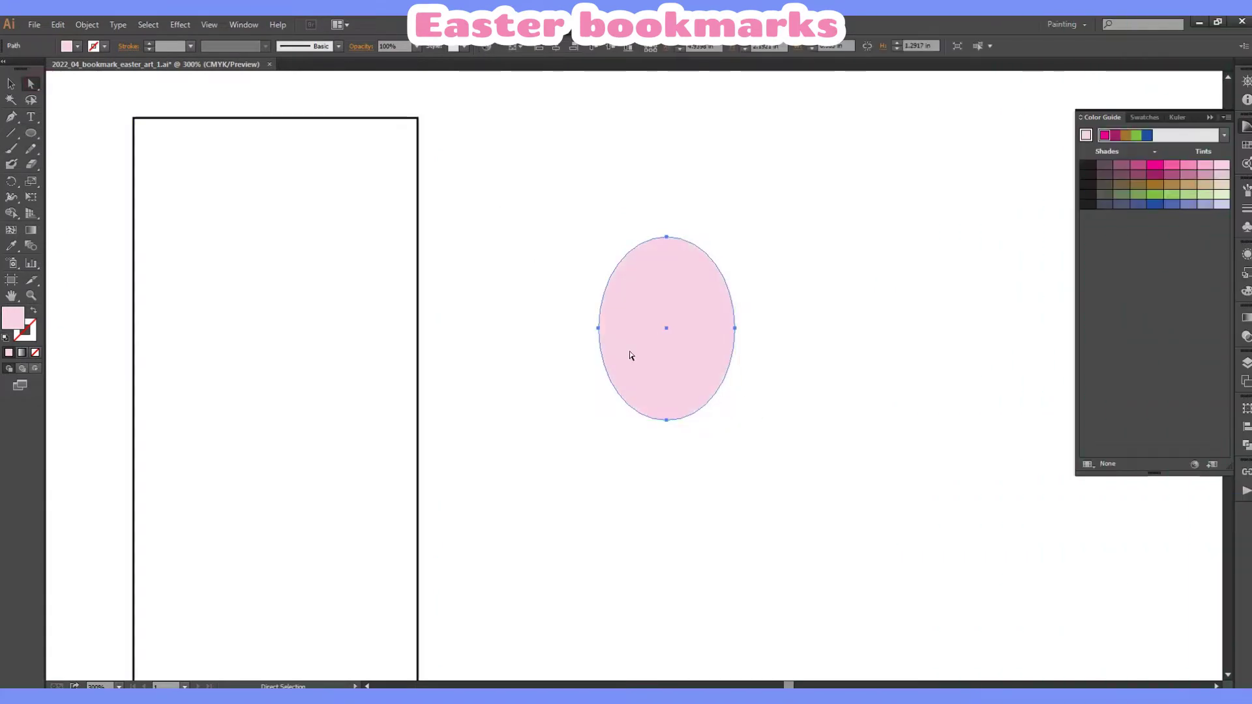
pyautogui.moveTo(599, 328); pyautogui.dragTo(593, 337)
pyautogui.moveTo(735, 328); pyautogui.dragTo(735, 335)
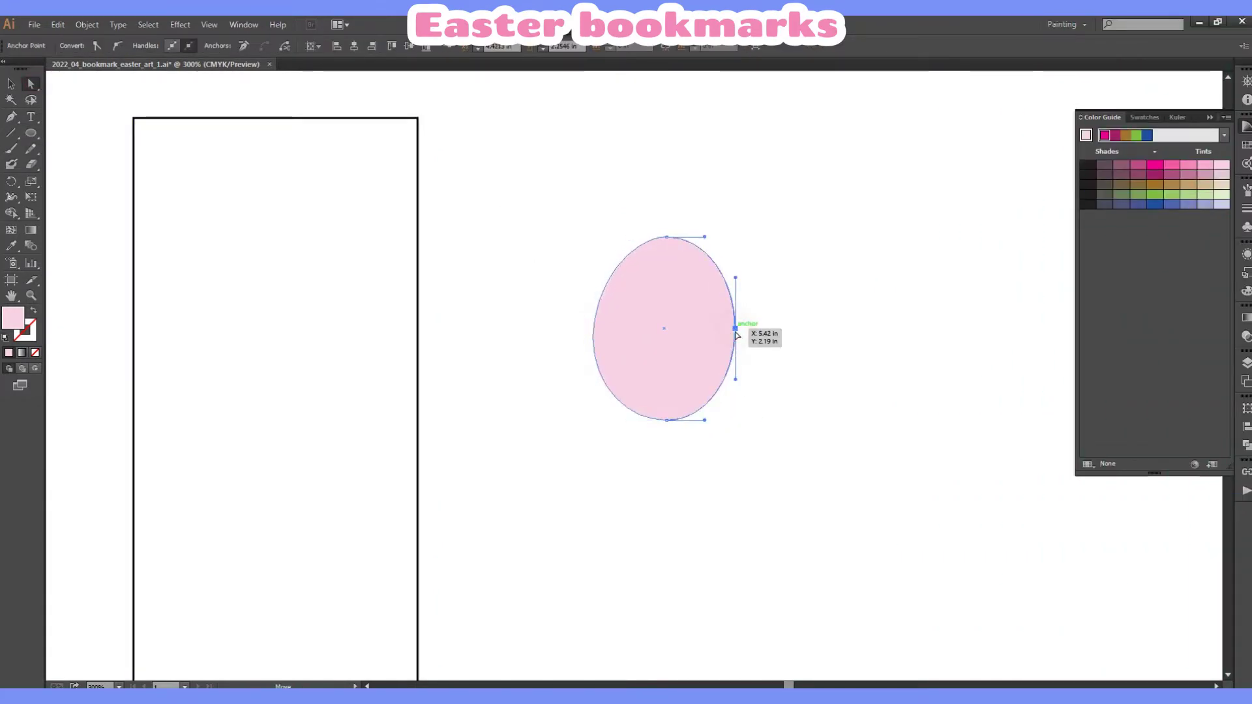
pyautogui.click(850, 280)
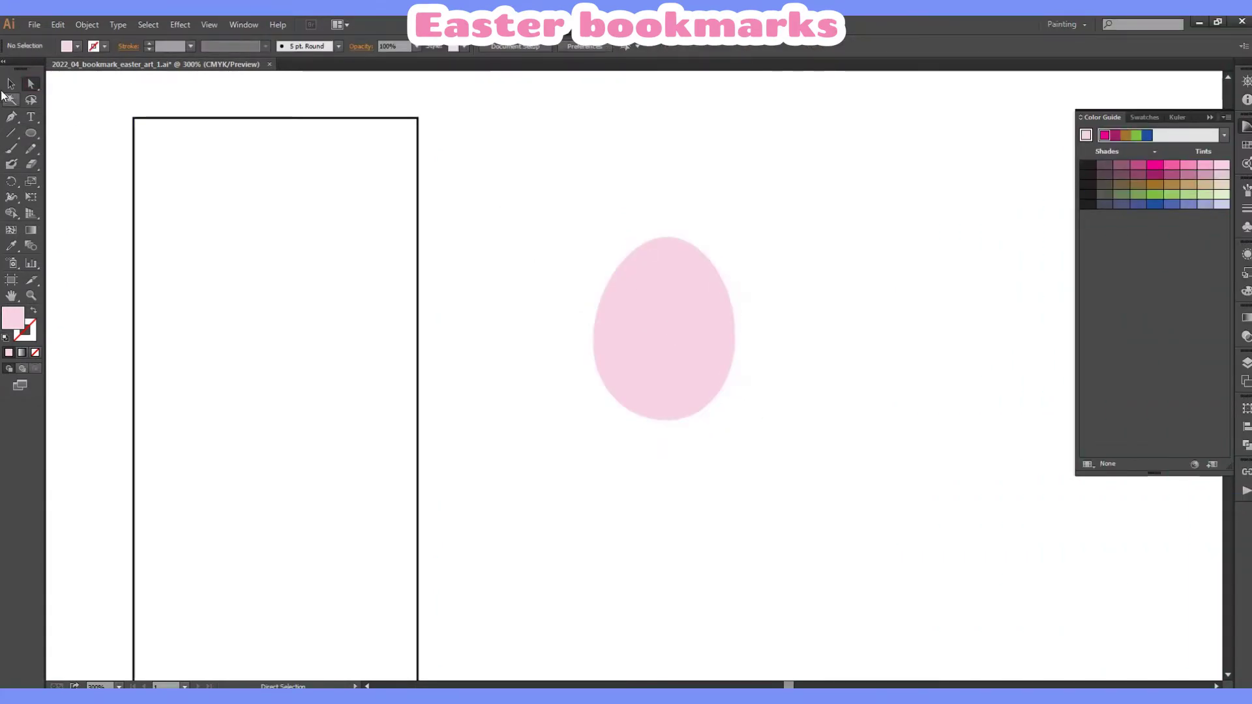
# Tilt the egg slightly, move it into place, and choose a pale green fill.
pyautogui.press('v')
pyautogui.moveTo(693, 360); pyautogui.dragTo(635, 387)
pyautogui.moveTo(682, 260); pyautogui.dragTo(788, 260)
pyautogui.click(789, 260)
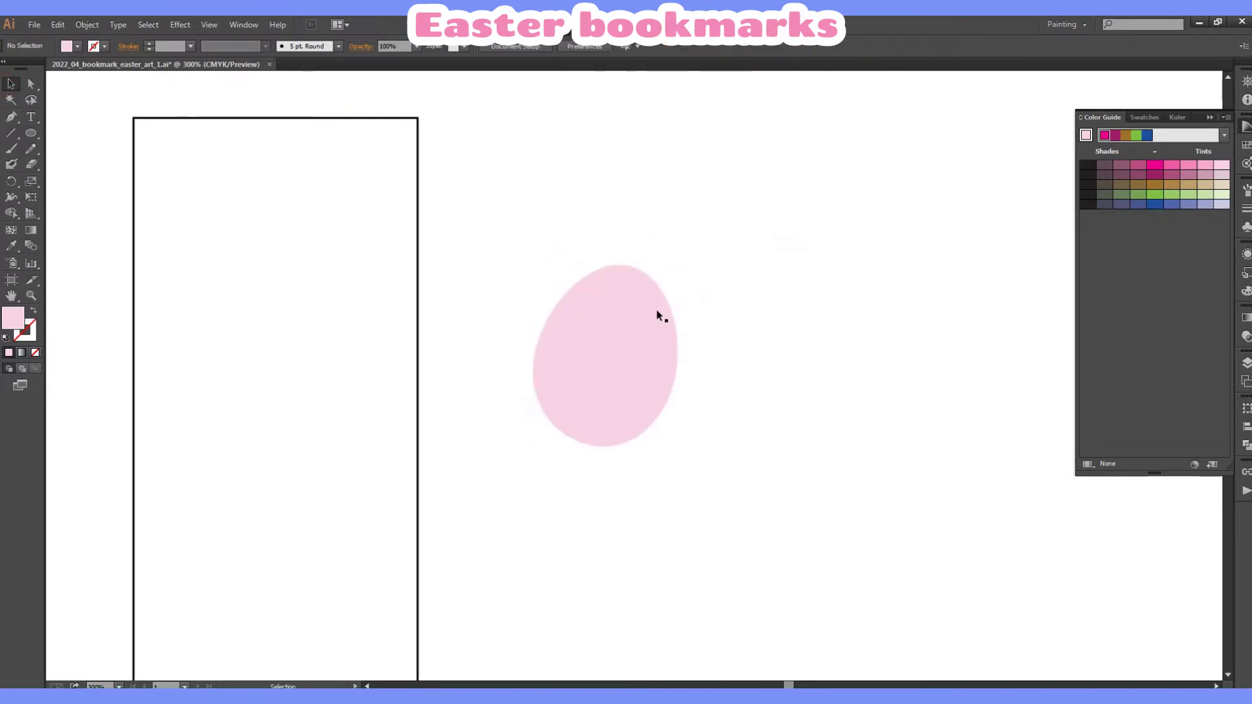
pyautogui.moveTo(274, 612); pyautogui.dragTo(417, 615)
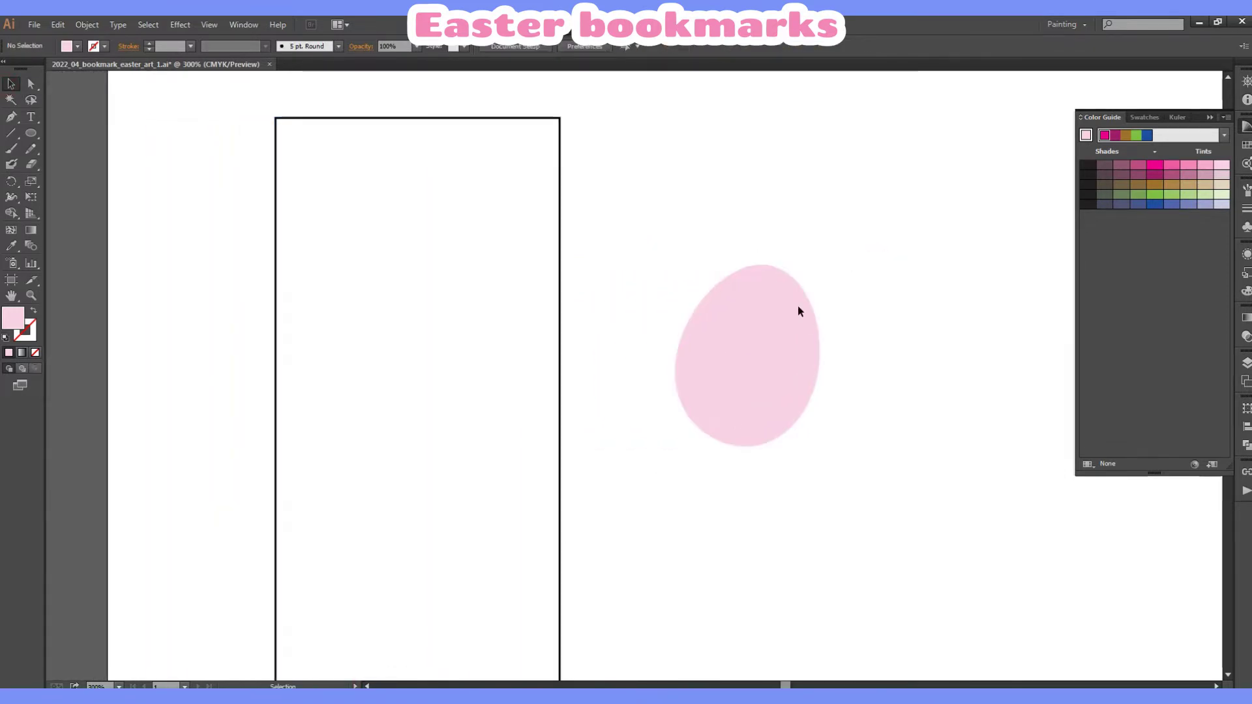
pyautogui.moveTo(757, 346); pyautogui.dragTo(735, 287)
pyautogui.click(922, 274)
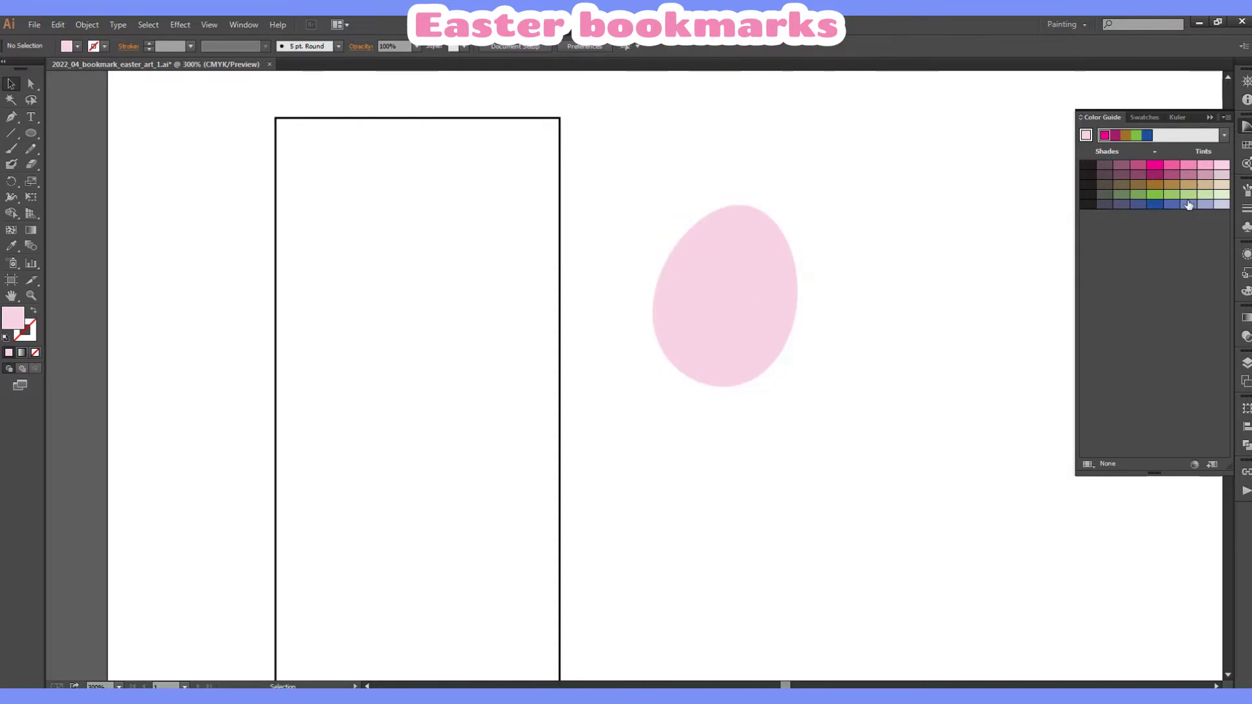
pyautogui.click(1188, 194)
# Draw a small green oval inside the egg, then delete it.
pyautogui.click(29, 134)
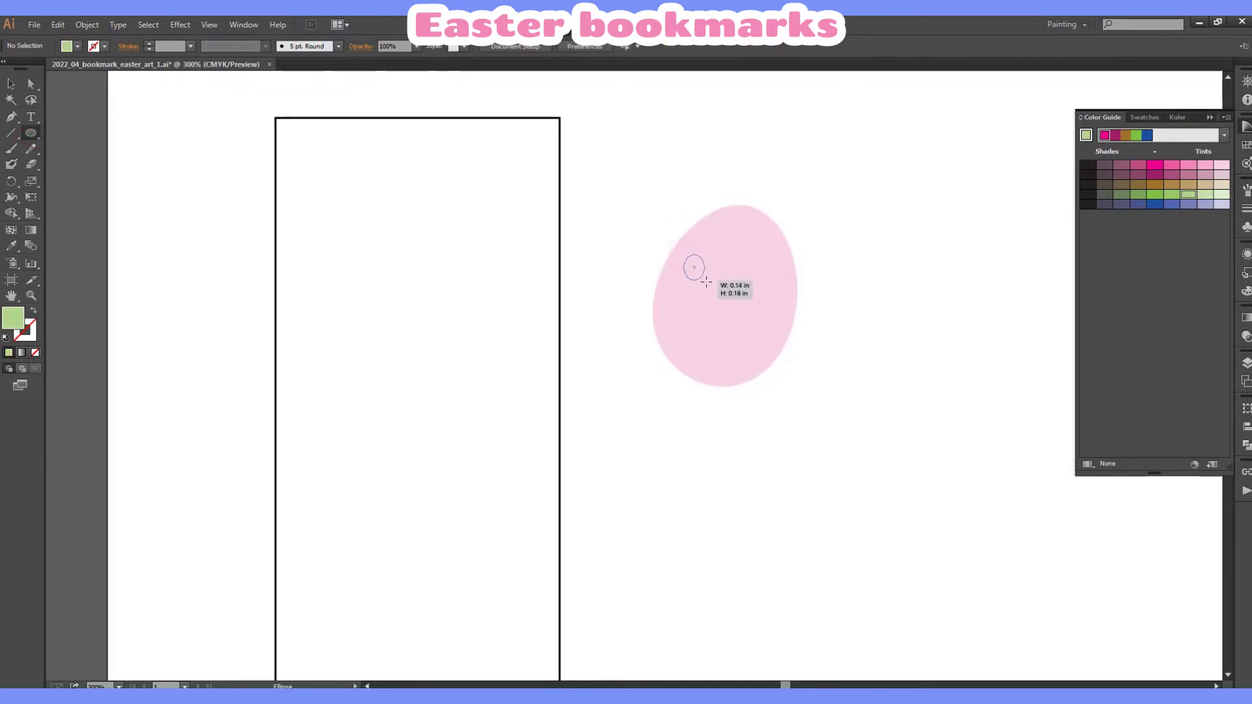
pyautogui.moveTo(710, 278); pyautogui.dragTo(710, 277)
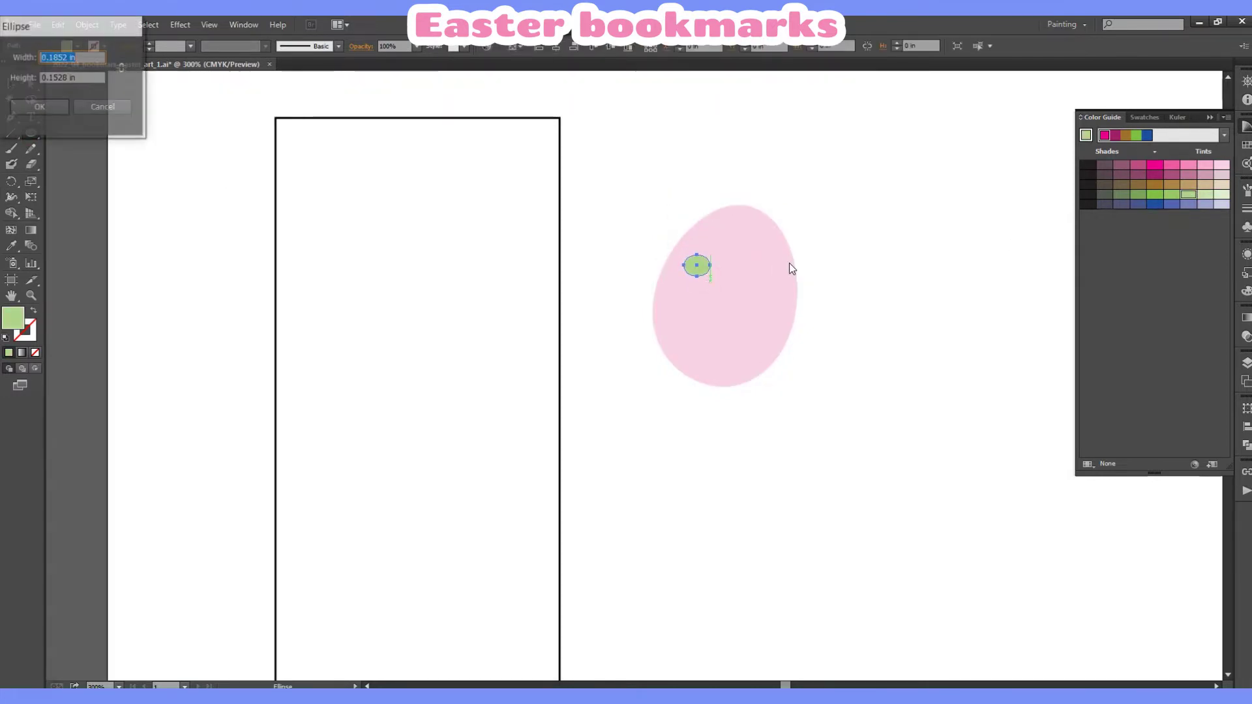
pyautogui.click(7, 84)
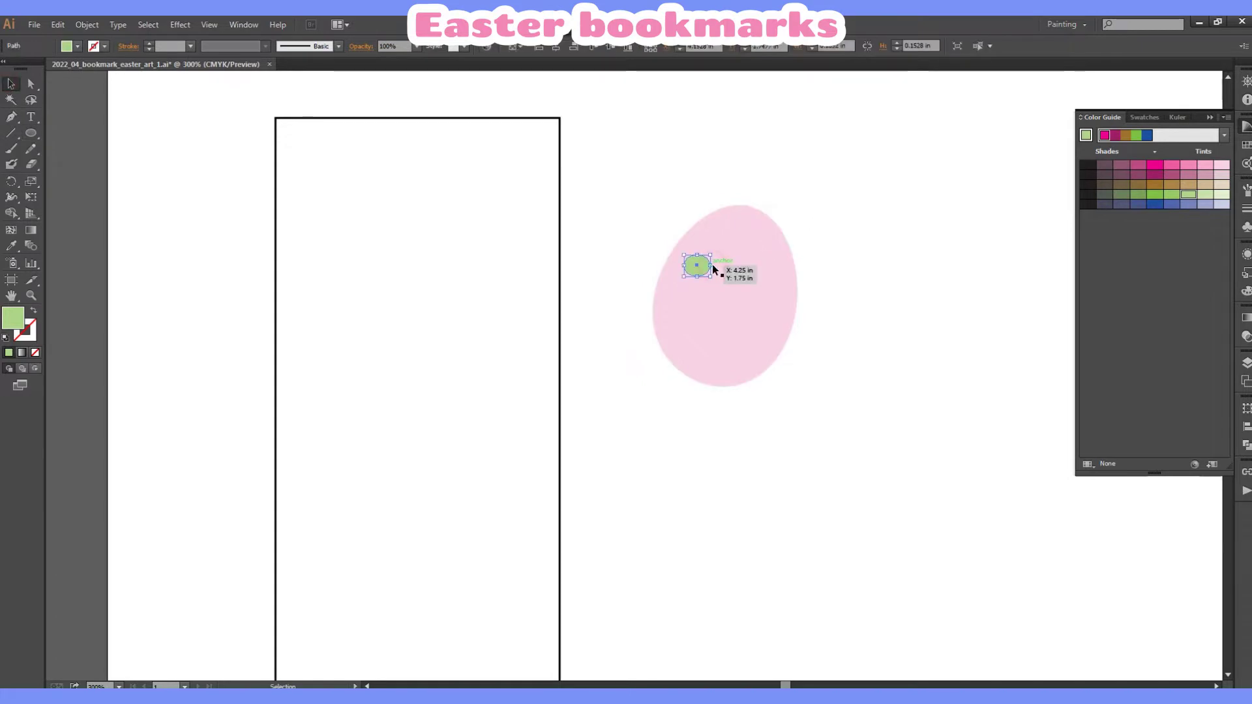
pyautogui.press('Delete')
pyautogui.press('l')
# Draw a light-blue dot on the egg, shrink it slightly and move it up-left.
pyautogui.click(1245, 145)
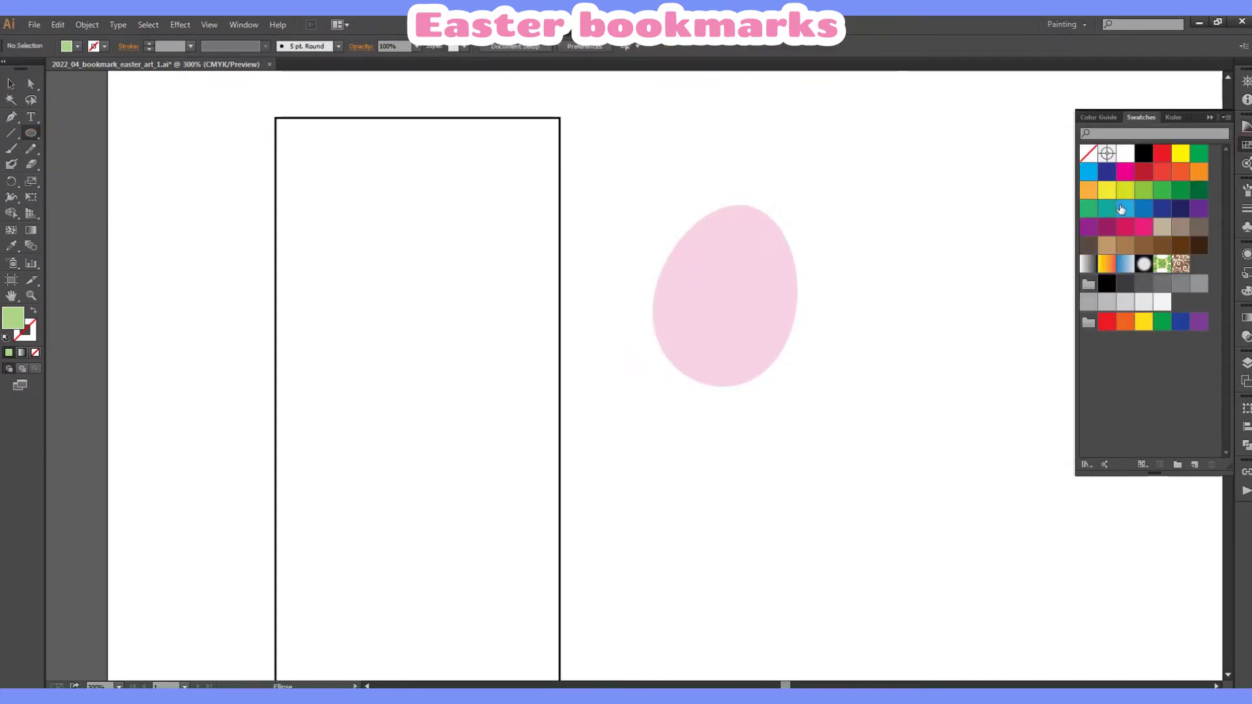
pyautogui.click(1246, 125)
pyautogui.click(1205, 165)
pyautogui.moveTo(689, 247)
pyautogui.mouseDown()
pyautogui.moveTo(725, 280)
pyautogui.moveTo(702, 261)
pyautogui.moveTo(755, 239)
pyautogui.mouseUp()
pyautogui.press('v')
pyautogui.hotkey('ctrl', 'shift', 'a')
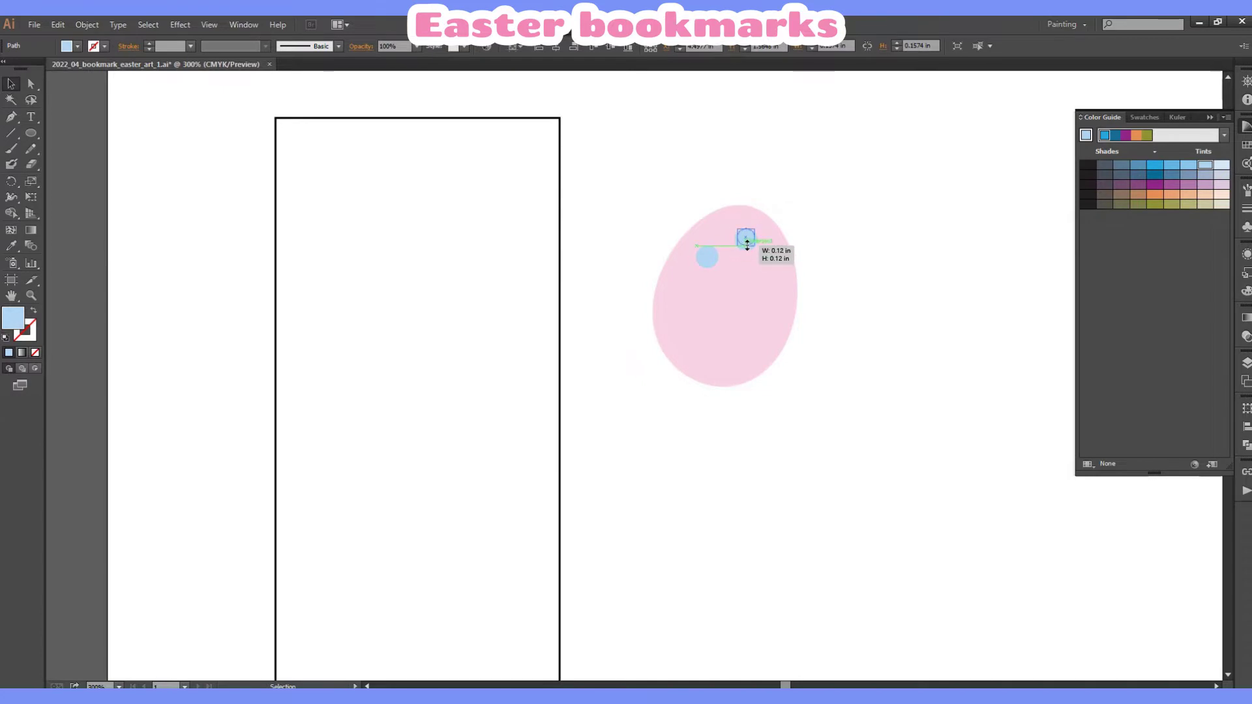
pyautogui.moveTo(745, 237)
pyautogui.mouseDown()
pyautogui.moveTo(737, 228)
pyautogui.moveTo(768, 289)
pyautogui.moveTo(691, 297)
pyautogui.moveTo(749, 289)
pyautogui.moveTo(730, 335)
pyautogui.moveTo(774, 321)
pyautogui.moveTo(735, 283)
pyautogui.moveTo(765, 262)
pyautogui.moveTo(686, 363)
pyautogui.mouseUp()
# Alt-drag copies of the dot around the egg, then select the egg with all its dots.
pyautogui.moveTo(737, 280); pyautogui.dragTo(739, 289)
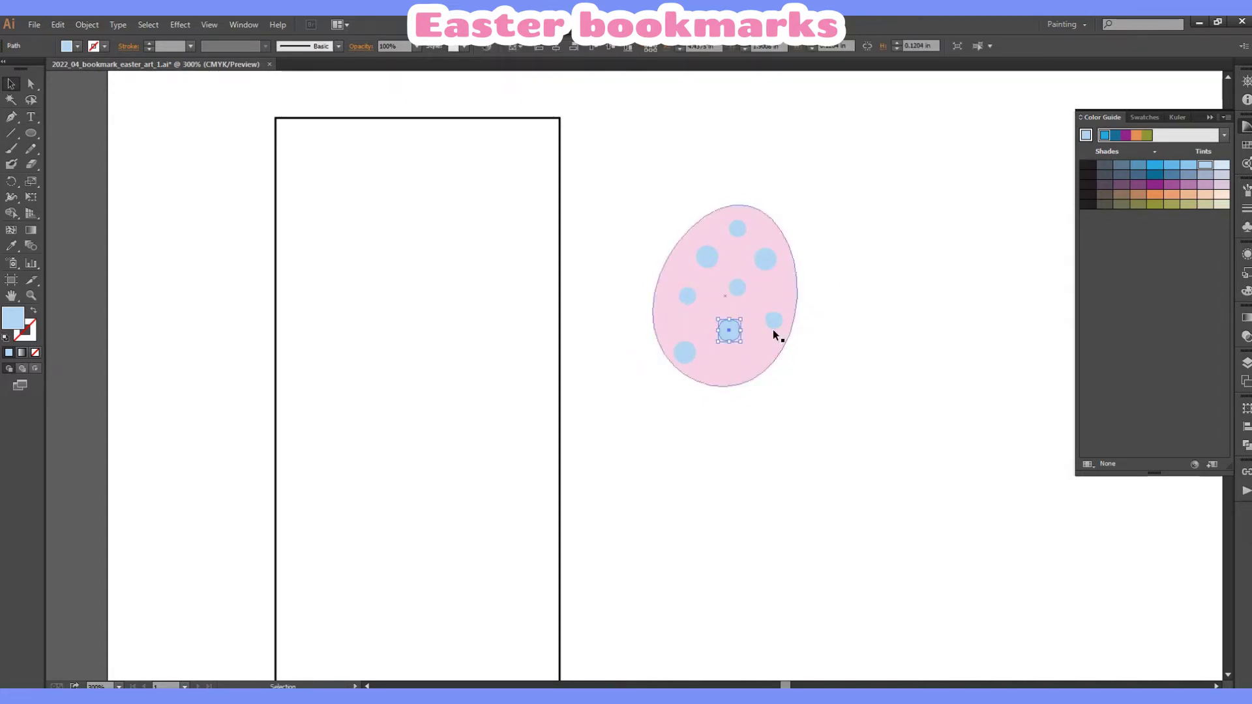
pyautogui.moveTo(772, 330)
pyautogui.mouseDown()
pyautogui.moveTo(745, 360)
pyautogui.moveTo(735, 358)
pyautogui.moveTo(768, 312)
pyautogui.moveTo(726, 338)
pyautogui.moveTo(762, 344)
pyautogui.moveTo(755, 357)
pyautogui.mouseUp()
pyautogui.moveTo(737, 288); pyautogui.dragTo(733, 284)
pyautogui.moveTo(721, 330)
pyautogui.mouseDown()
pyautogui.moveTo(769, 313)
pyautogui.moveTo(730, 326)
pyautogui.moveTo(763, 335)
pyautogui.moveTo(767, 308)
pyautogui.moveTo(743, 367)
pyautogui.mouseUp()
pyautogui.click(867, 286)
pyautogui.moveTo(646, 162); pyautogui.dragTo(829, 408)
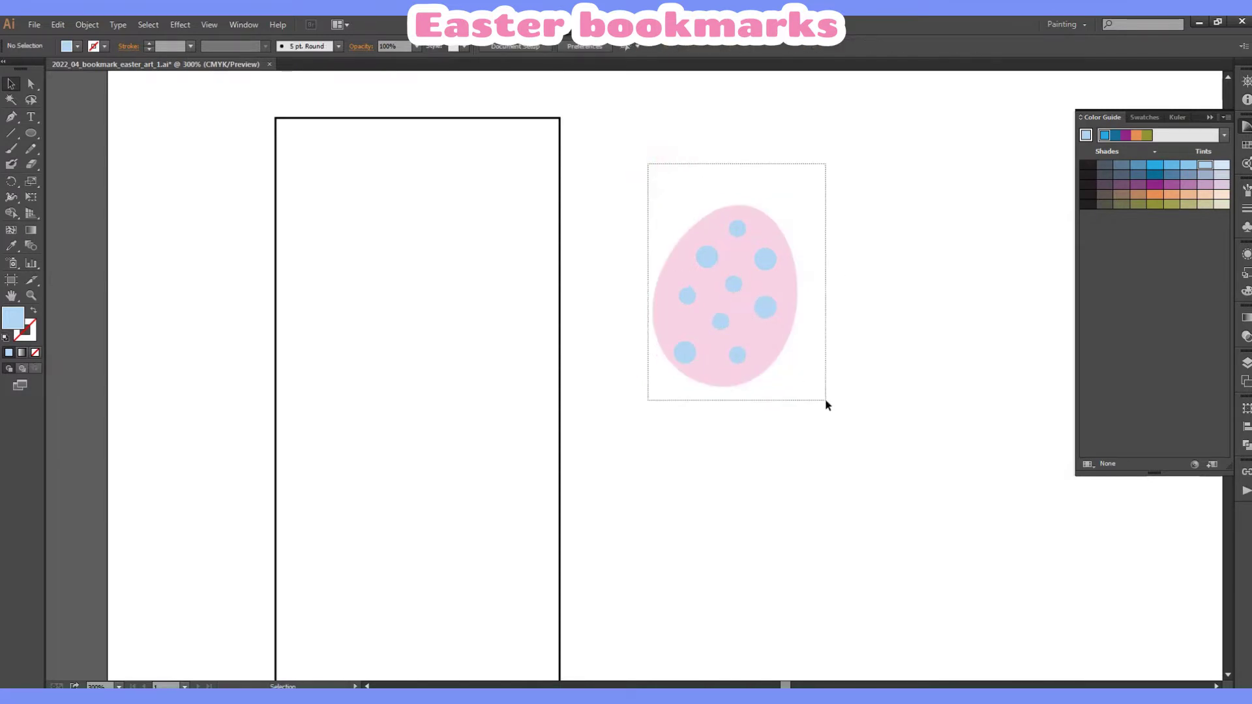
pyautogui.rightClick(941, 337)
# Group the egg with its dots and copy just the egg path.
pyautogui.click(941, 338)
pyautogui.press('a')
pyautogui.keyDown('alt'); pyautogui.click(774, 225); pyautogui.keyUp('alt')
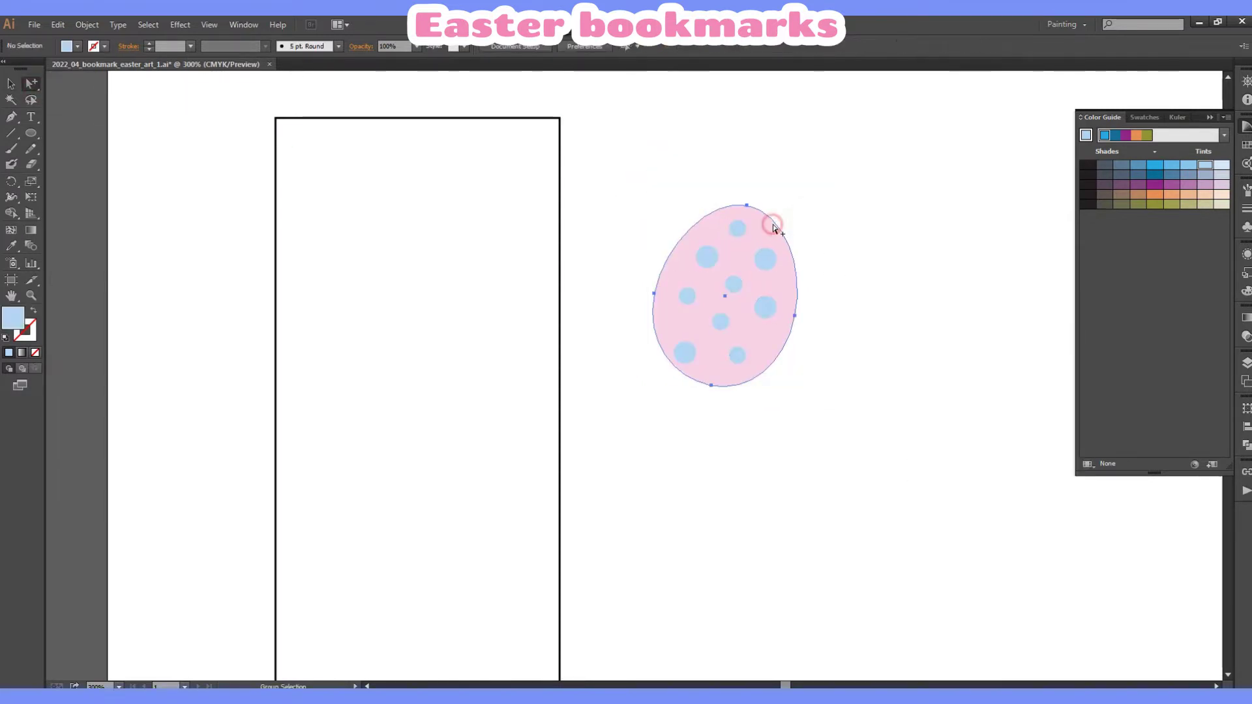
pyautogui.click(58, 25)
pyautogui.click(82, 93)
# Paste the egg copy, move it to the lower right and fill it light blue.
pyautogui.click(615, 153)
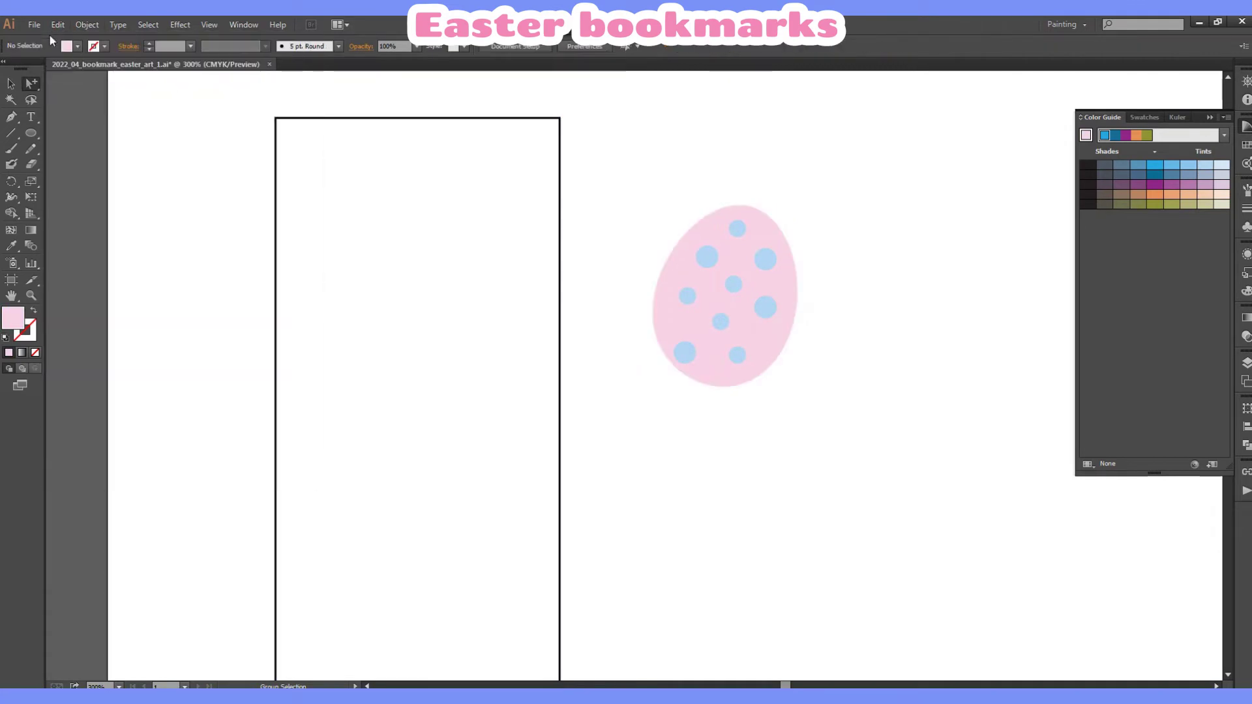
pyautogui.click(58, 24)
pyautogui.click(82, 108)
pyautogui.moveTo(620, 397); pyautogui.dragTo(837, 514)
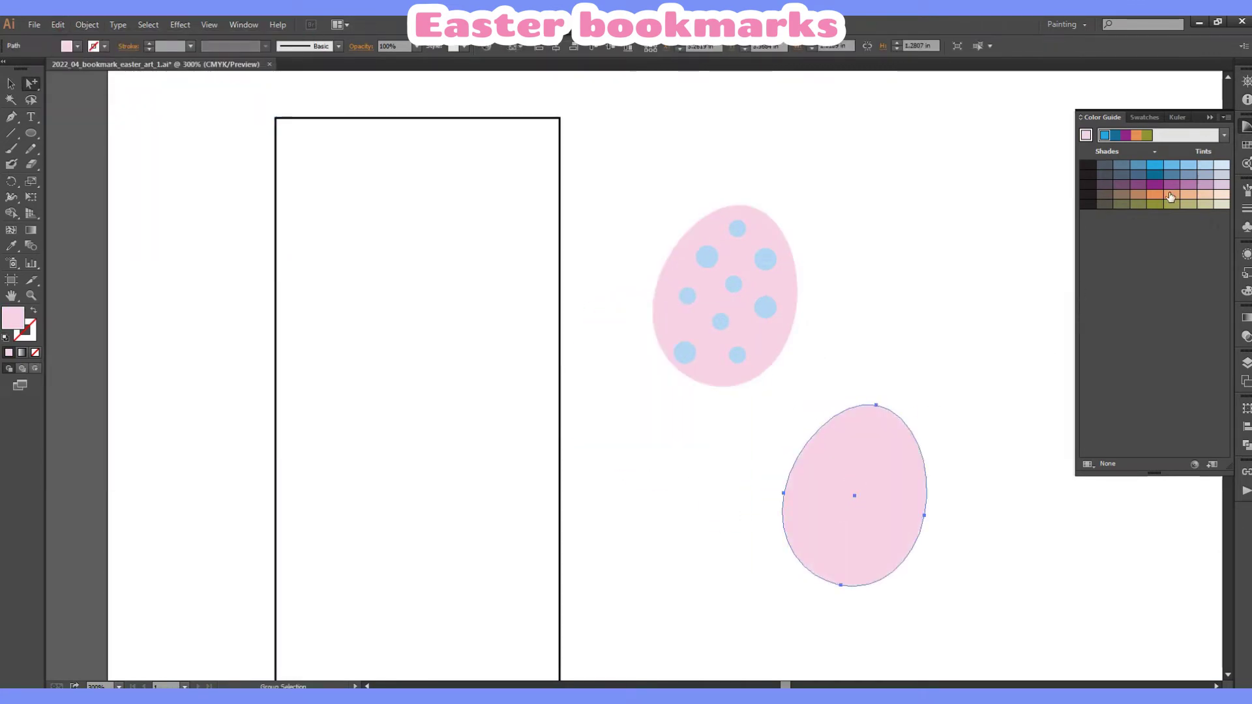
pyautogui.click(1189, 166)
# Choose yellow from the swatch grid as the fill colour.
pyautogui.click(11, 84)
pyautogui.click(936, 270)
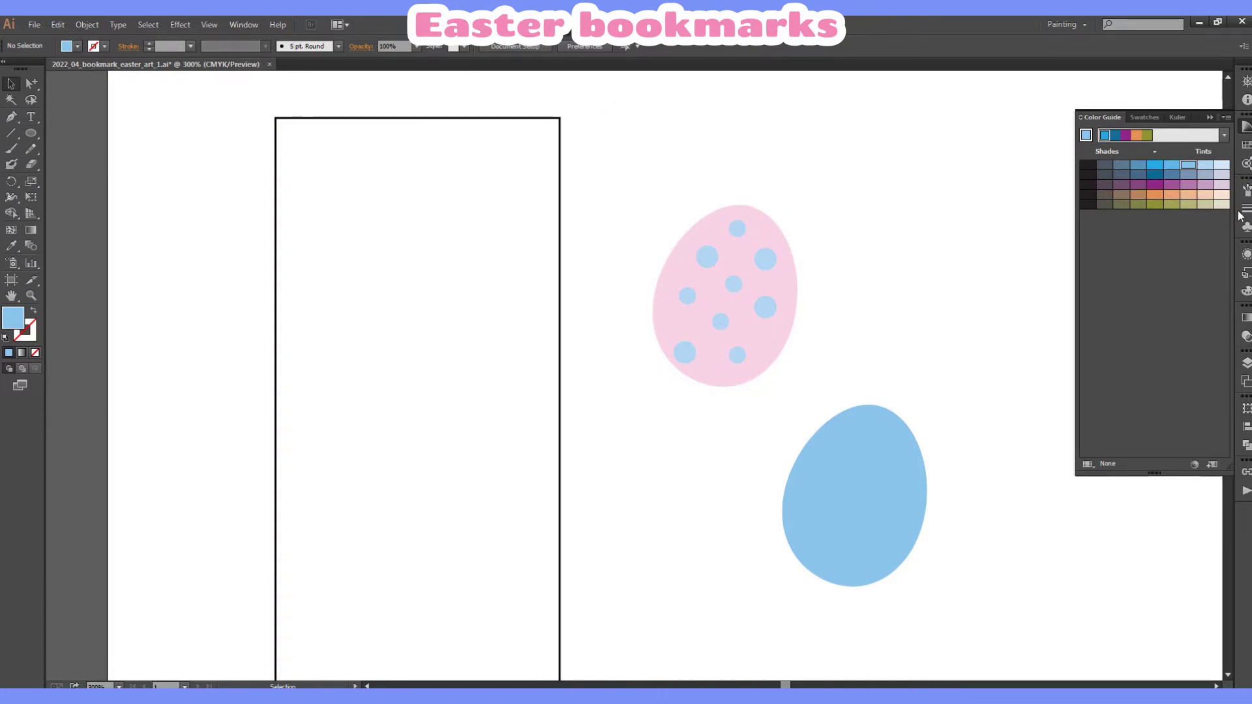
pyautogui.click(879, 475)
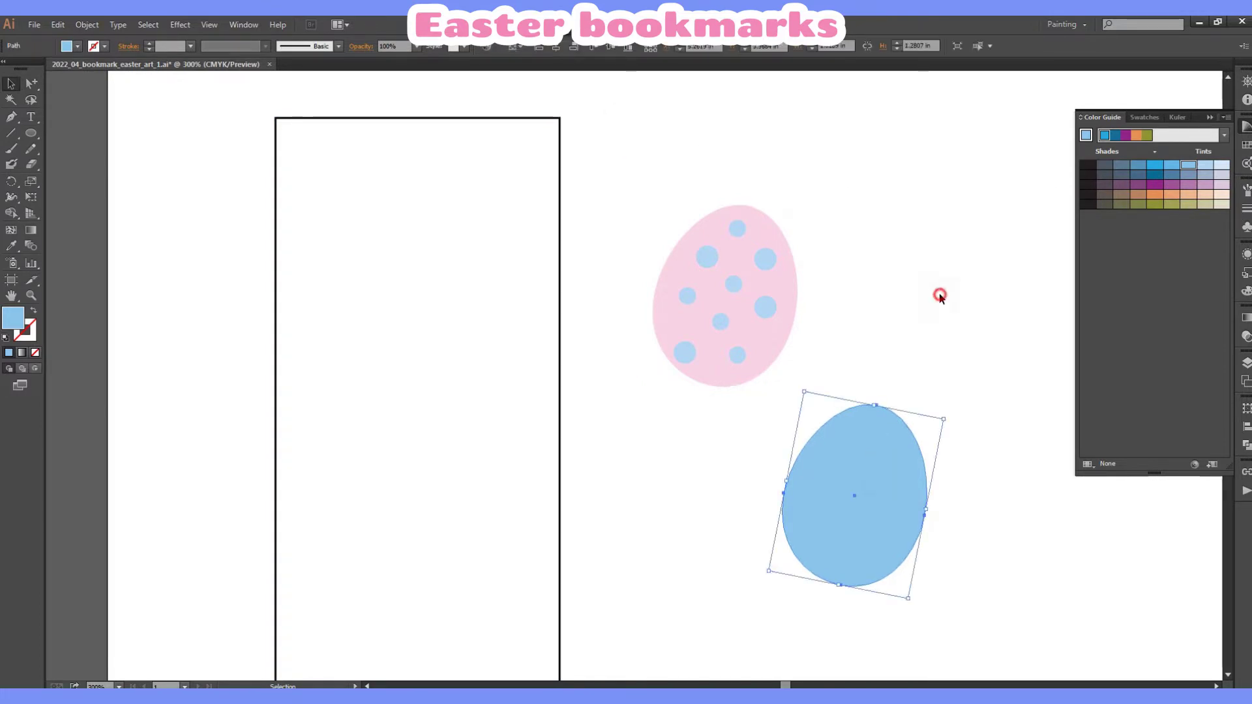
pyautogui.click(939, 294)
pyautogui.click(1246, 147)
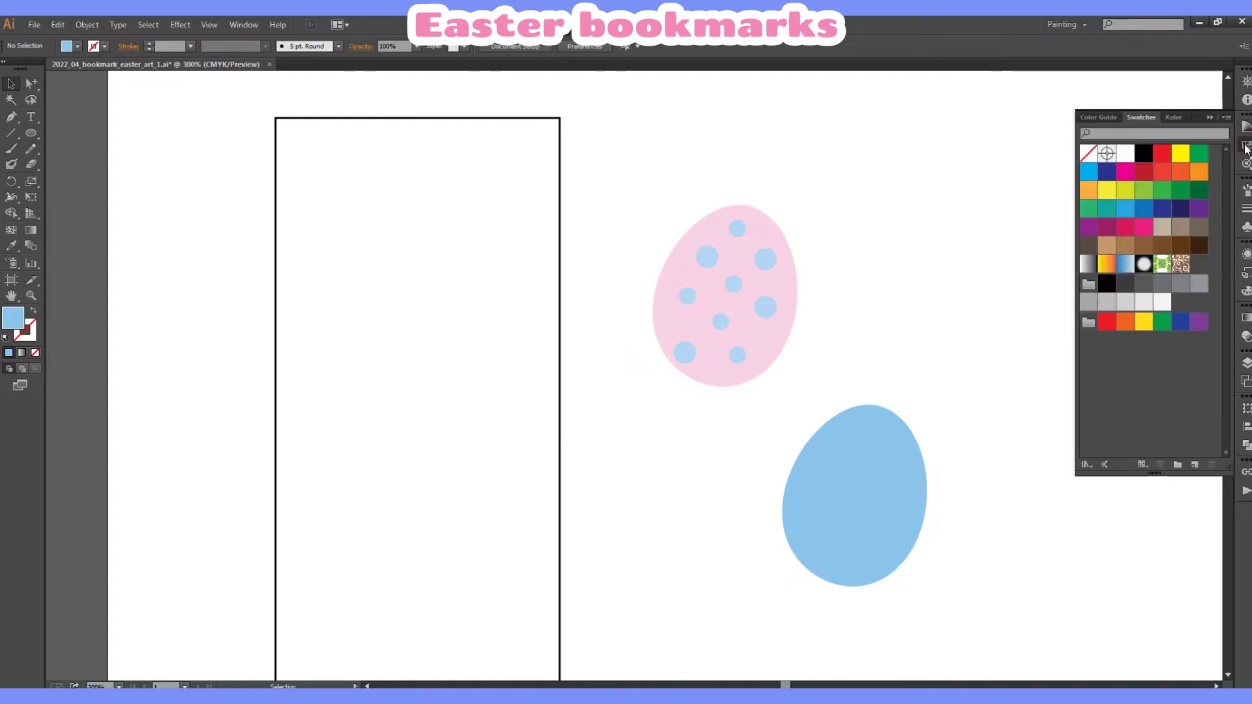
pyautogui.click(1107, 191)
# Draw a small yellow hexagon on the blue egg with the Polygon tool.
pyautogui.click(1246, 146)
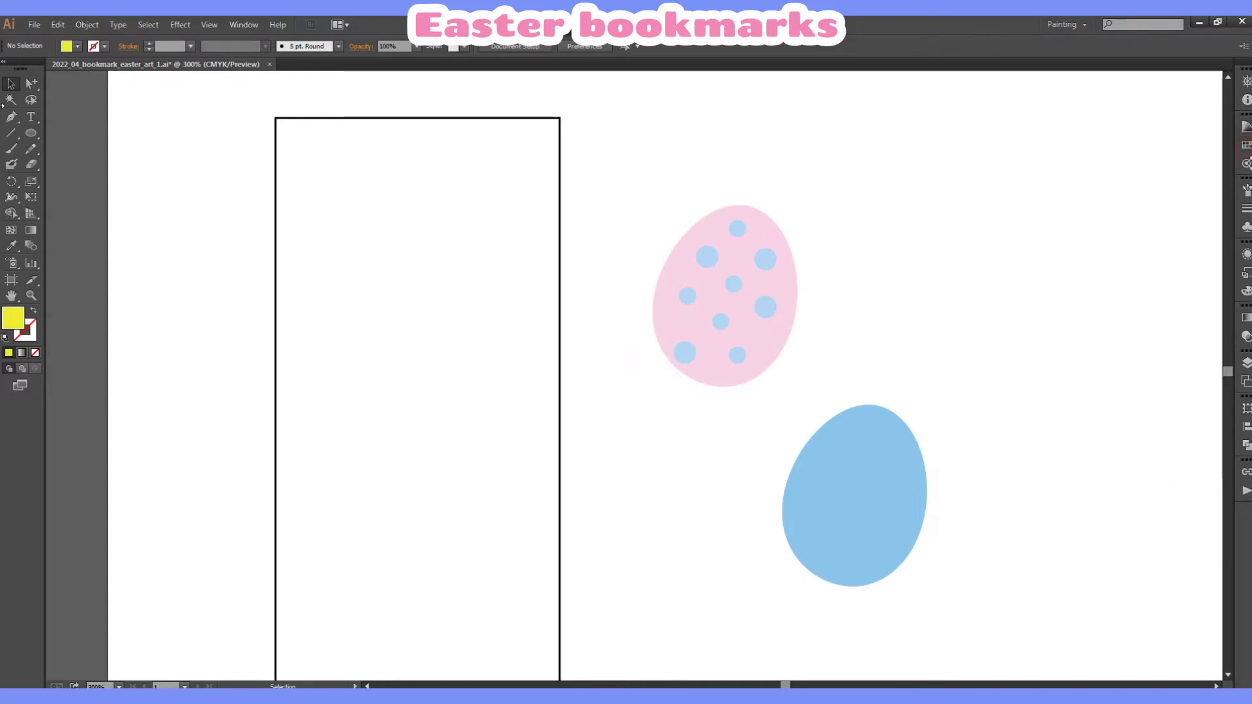
pyautogui.moveTo(37, 132); pyautogui.dragTo(66, 177)
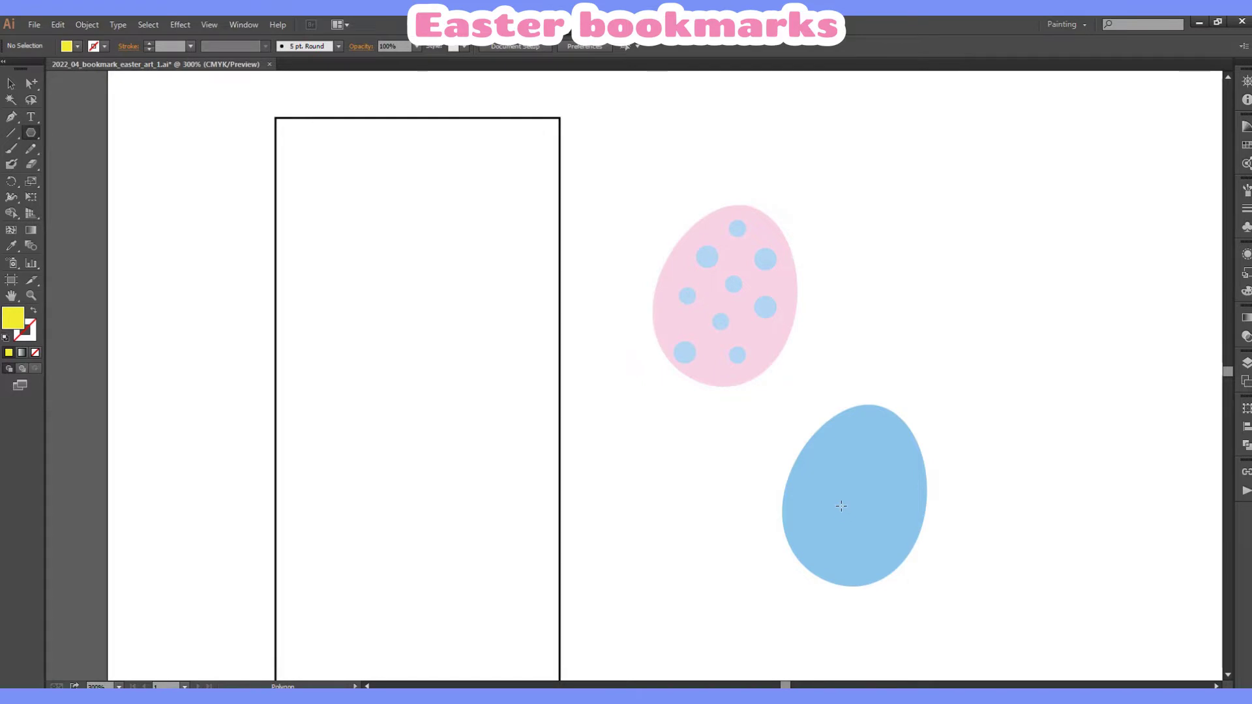
pyautogui.moveTo(841, 499); pyautogui.dragTo(853, 517)
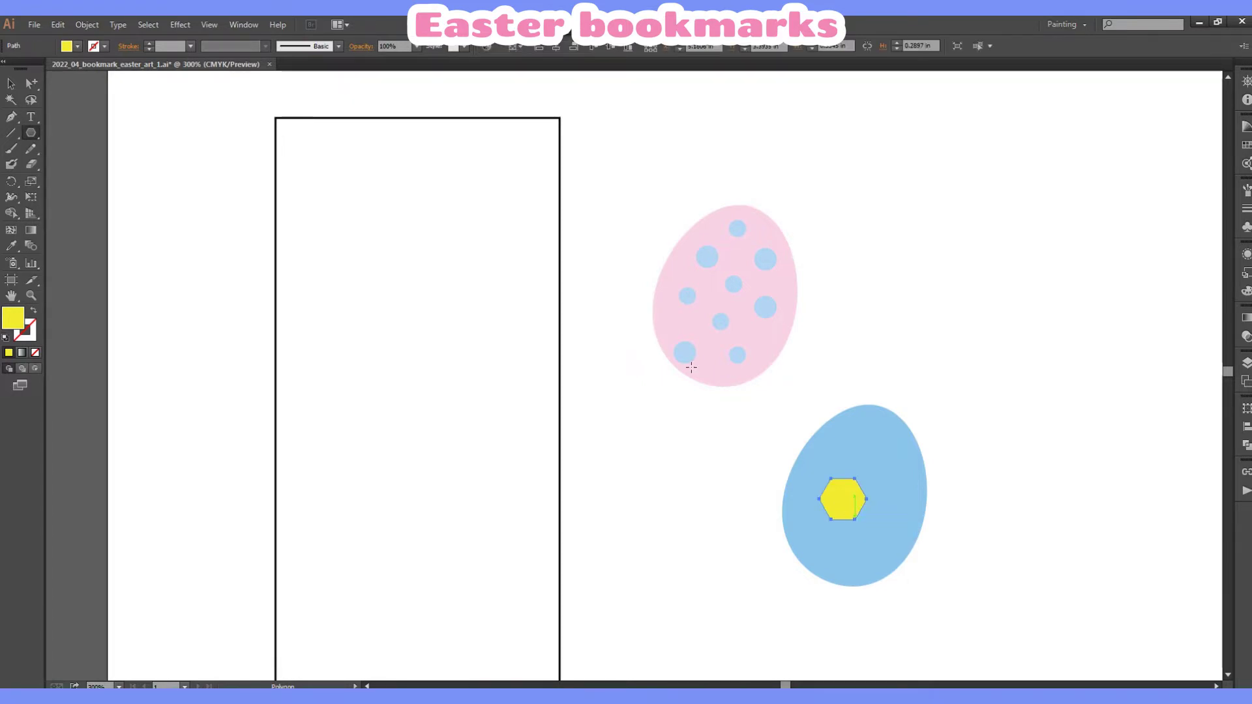
# Apply Pucker & Bloat at 83% to turn the hexagon into a six-petal flower.
pyautogui.click(178, 25)
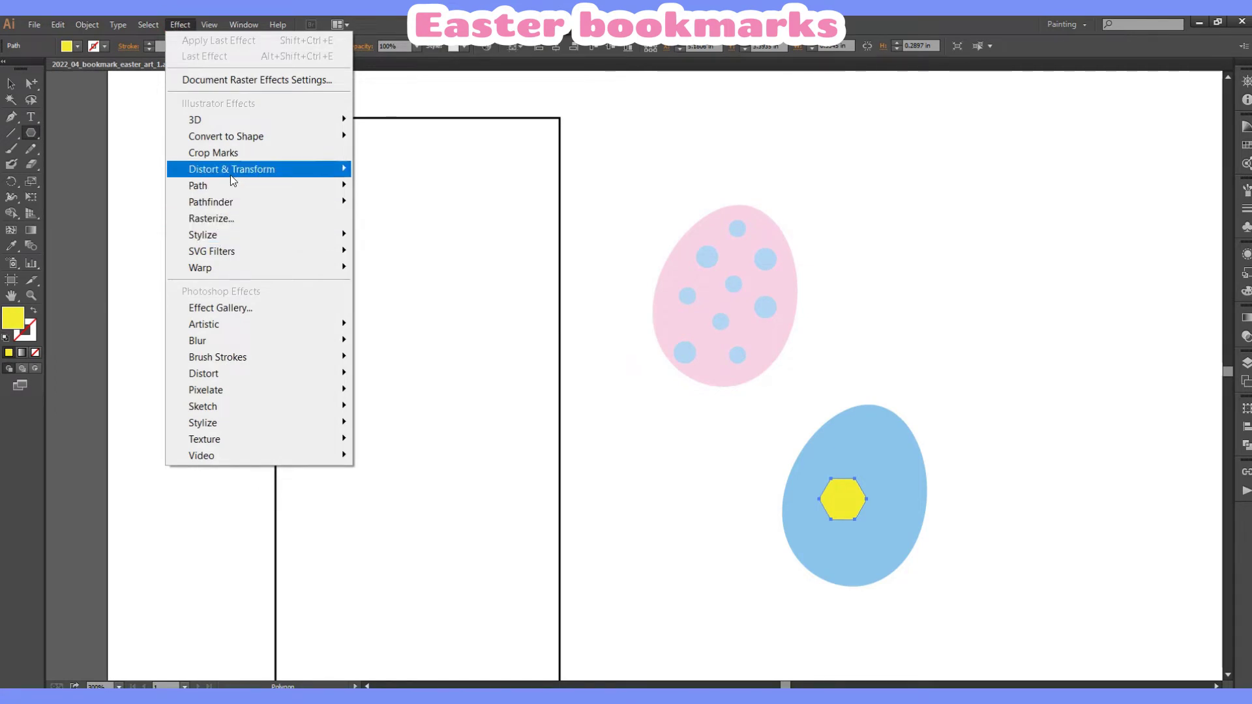
pyautogui.moveTo(232, 170)
pyautogui.click(394, 184)
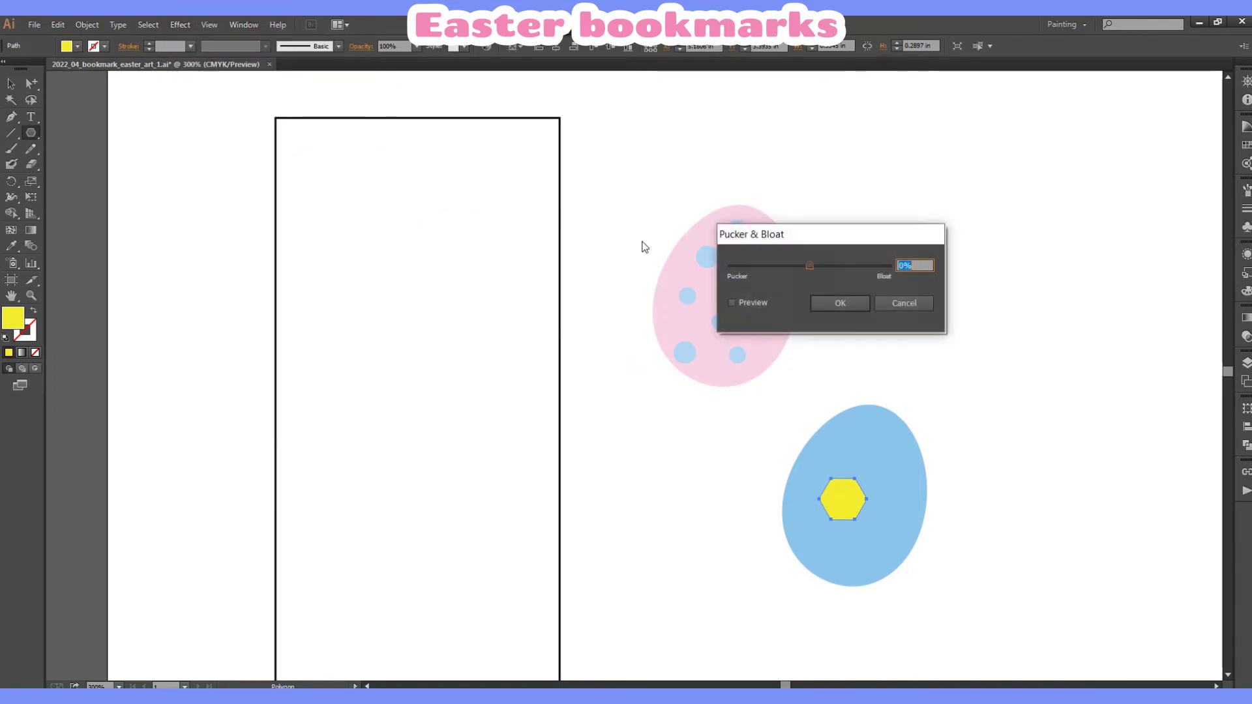
pyautogui.click(731, 303)
pyautogui.click(833, 266)
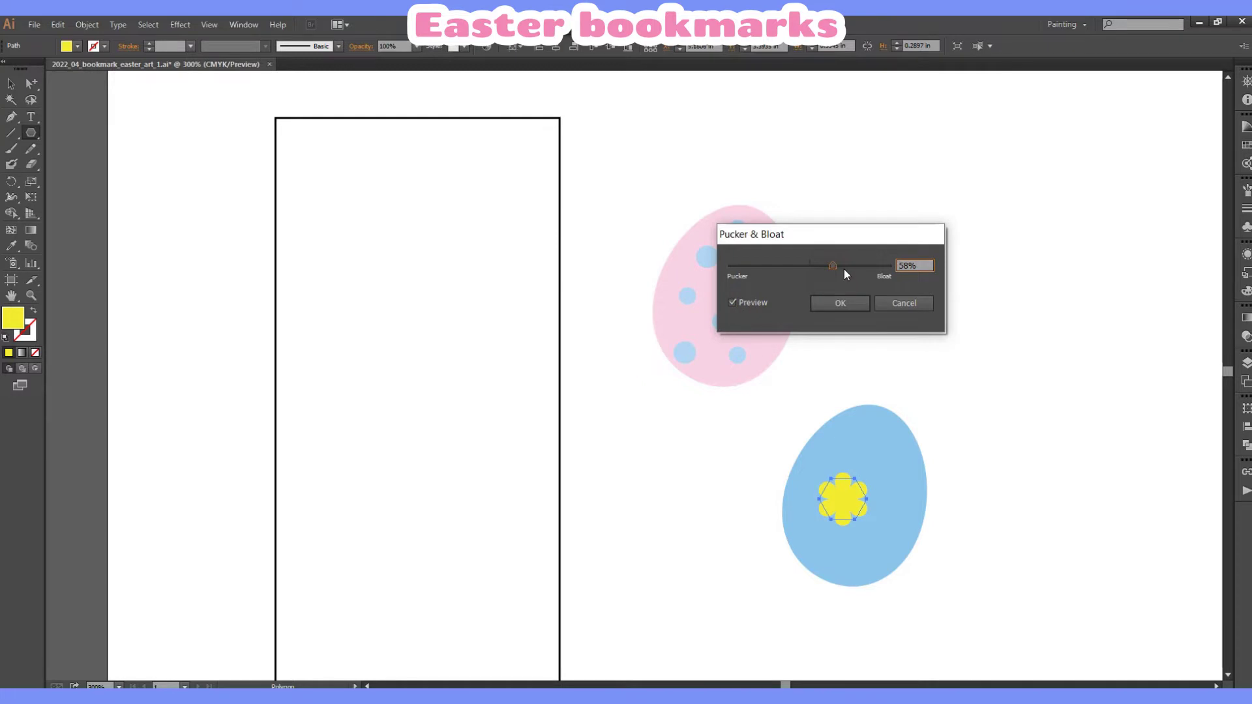
pyautogui.moveTo(835, 266); pyautogui.dragTo(843, 266)
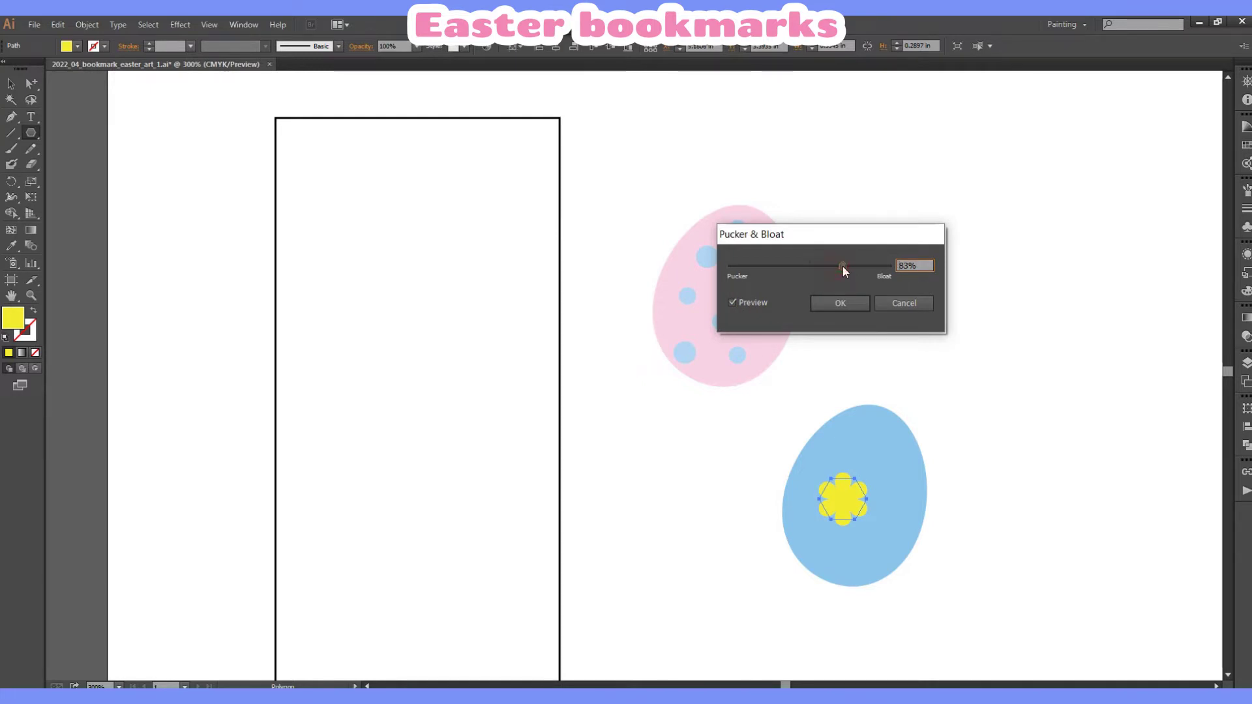
pyautogui.click(839, 303)
# Expand the flower's appearance into real paths.
pyautogui.click(86, 25)
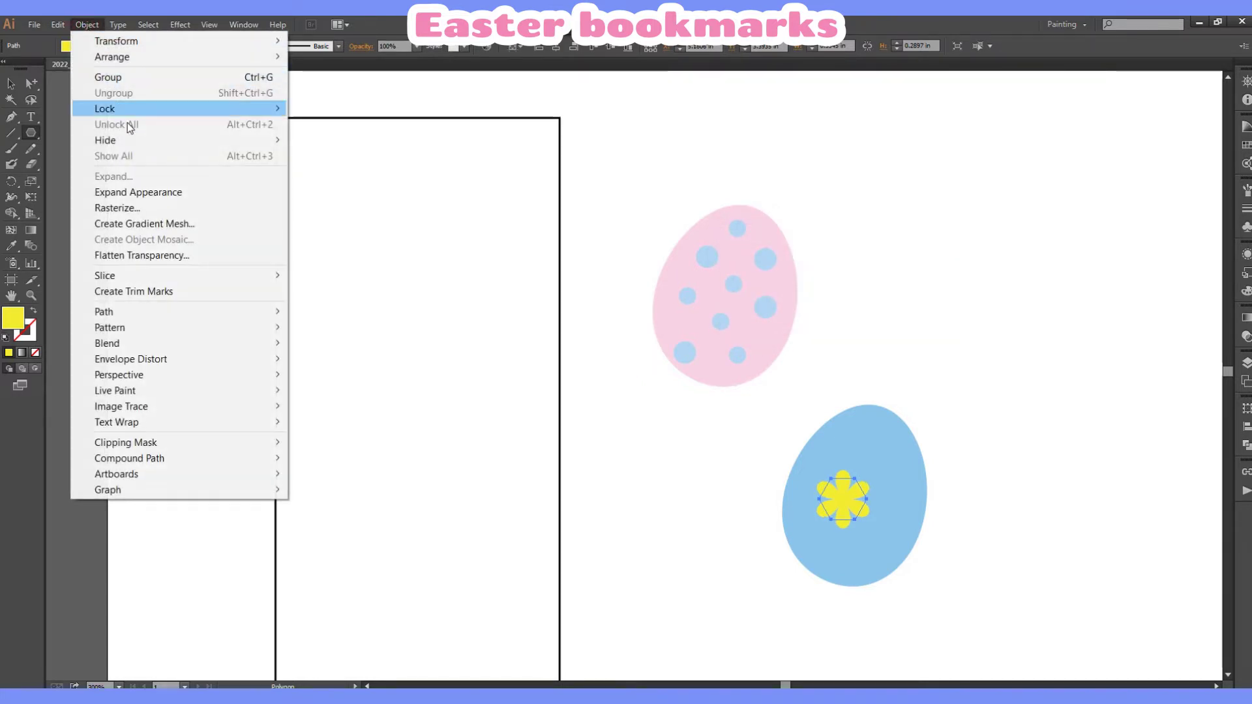
pyautogui.click(143, 192)
pyautogui.click(12, 84)
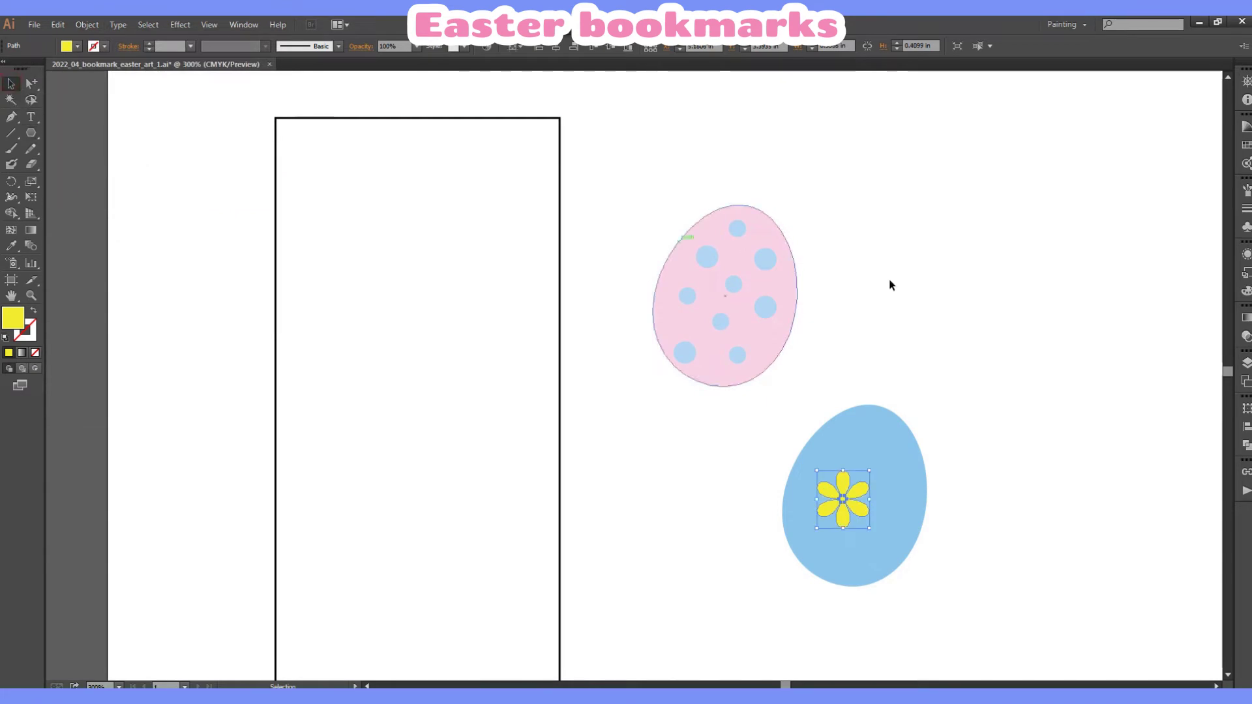
pyautogui.click(934, 287)
# Move a flower down-left and draw a small circle near the egg's top right.
pyautogui.moveTo(860, 512)
pyautogui.mouseDown()
pyautogui.moveTo(813, 518)
pyautogui.moveTo(854, 438)
pyautogui.moveTo(883, 519)
pyautogui.moveTo(894, 508)
pyautogui.moveTo(854, 579)
pyautogui.mouseUp()
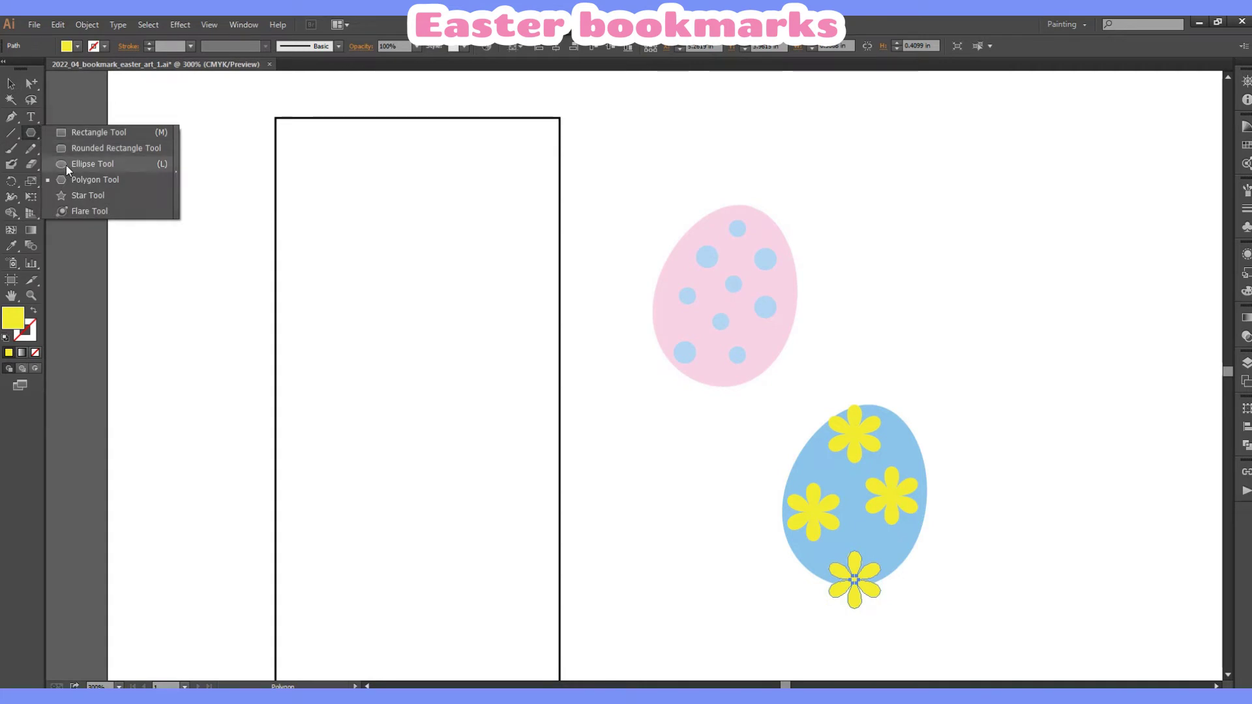
pyautogui.moveTo(31, 133); pyautogui.dragTo(65, 163)
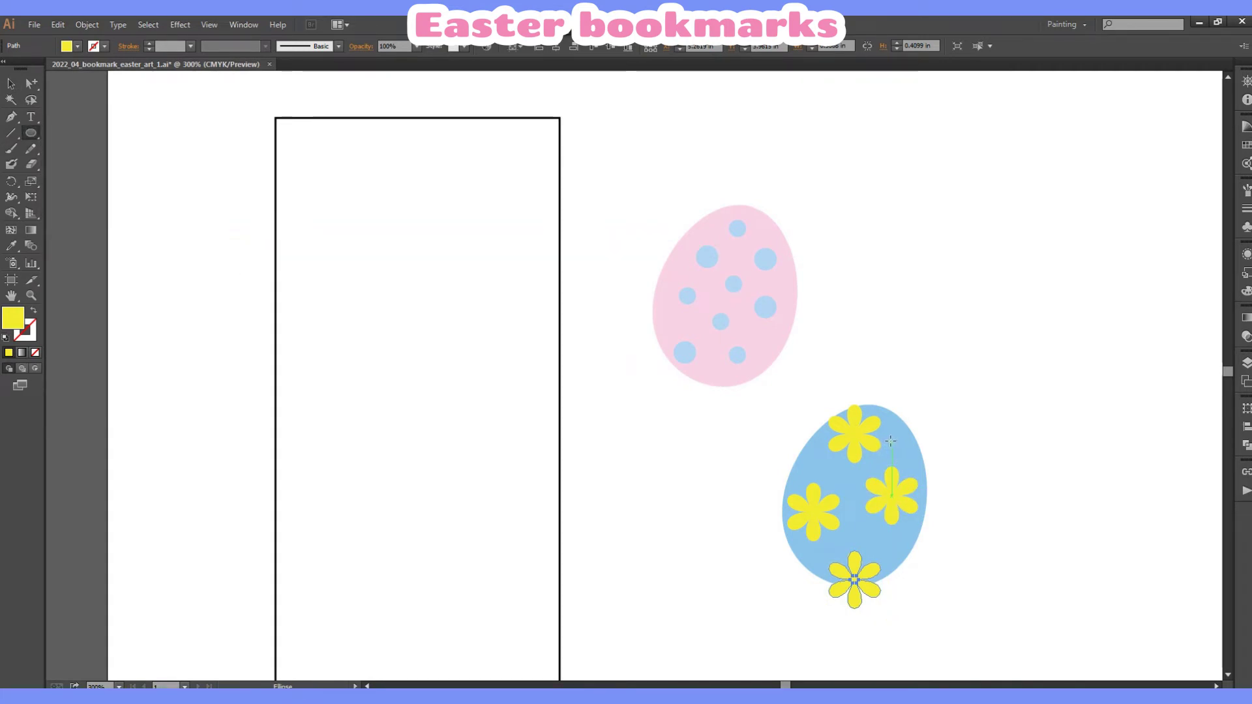
pyautogui.moveTo(902, 442)
pyautogui.mouseDown()
pyautogui.moveTo(904, 452)
pyautogui.moveTo(881, 450)
pyautogui.mouseUp()
pyautogui.press('v')
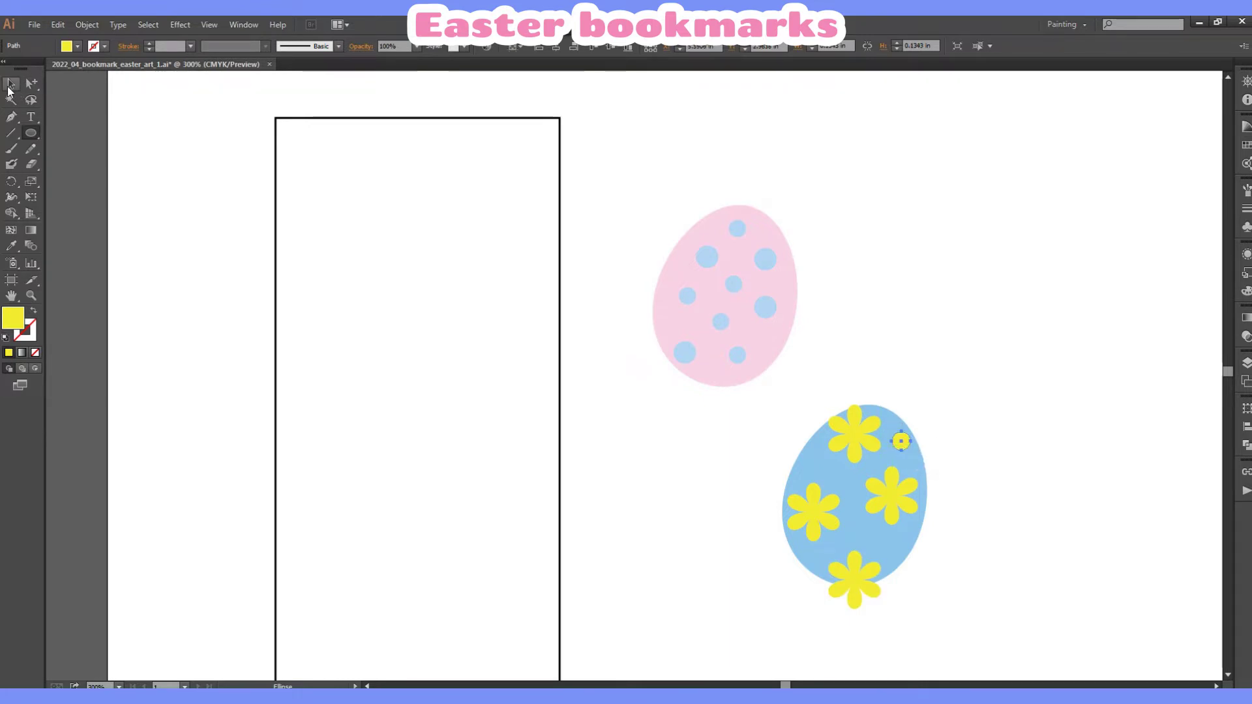
pyautogui.click(936, 326)
pyautogui.click(902, 441)
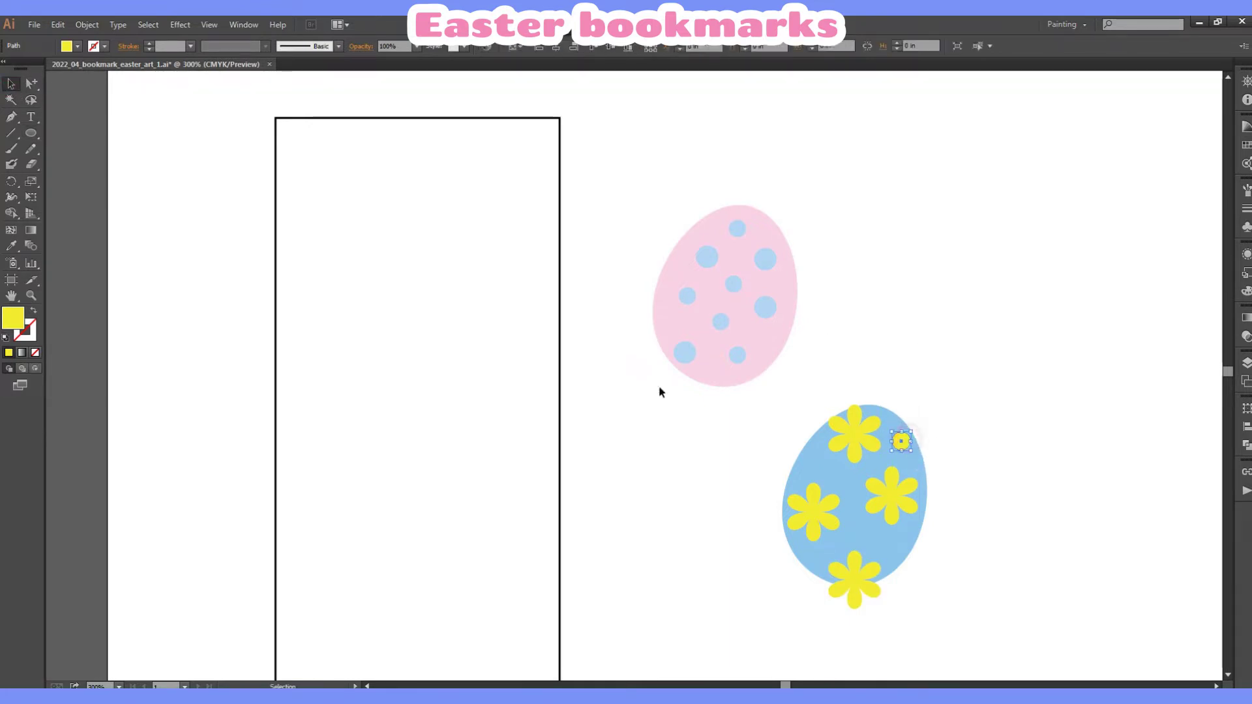
# Fill the small dot white and Alt-drag copies of it around the egg.
pyautogui.click(77, 49)
pyautogui.click(49, 73)
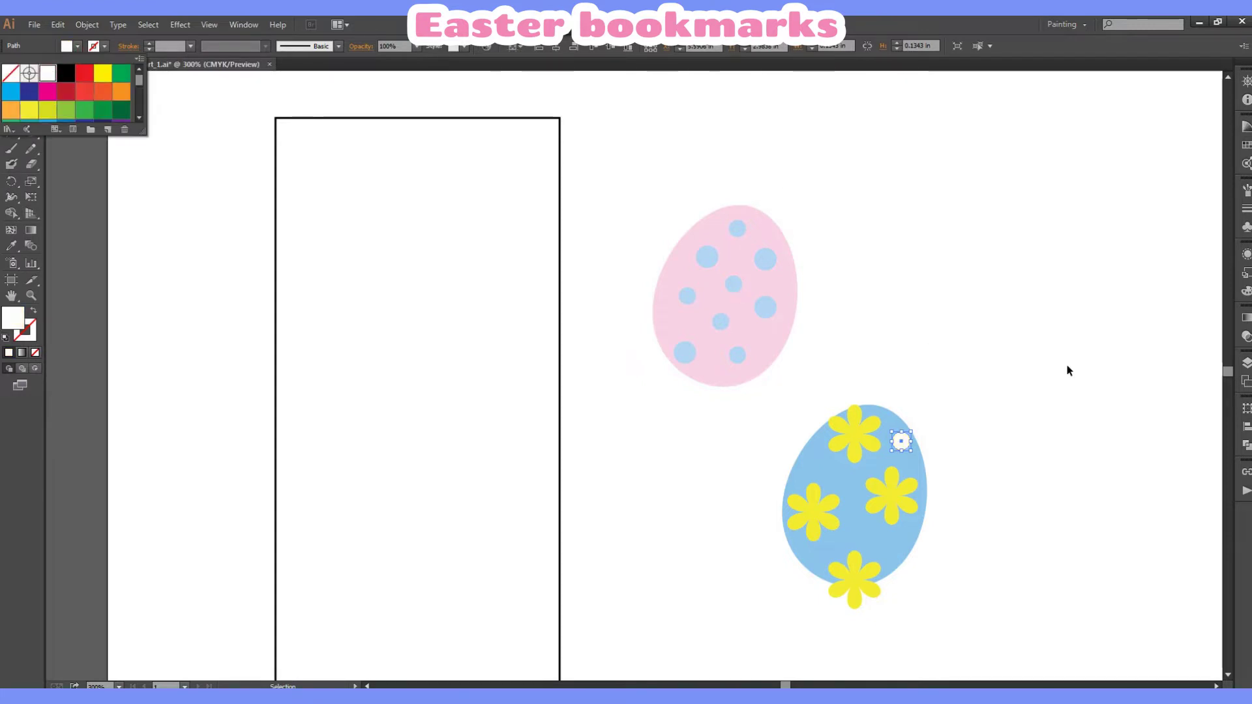
pyautogui.click(1057, 367)
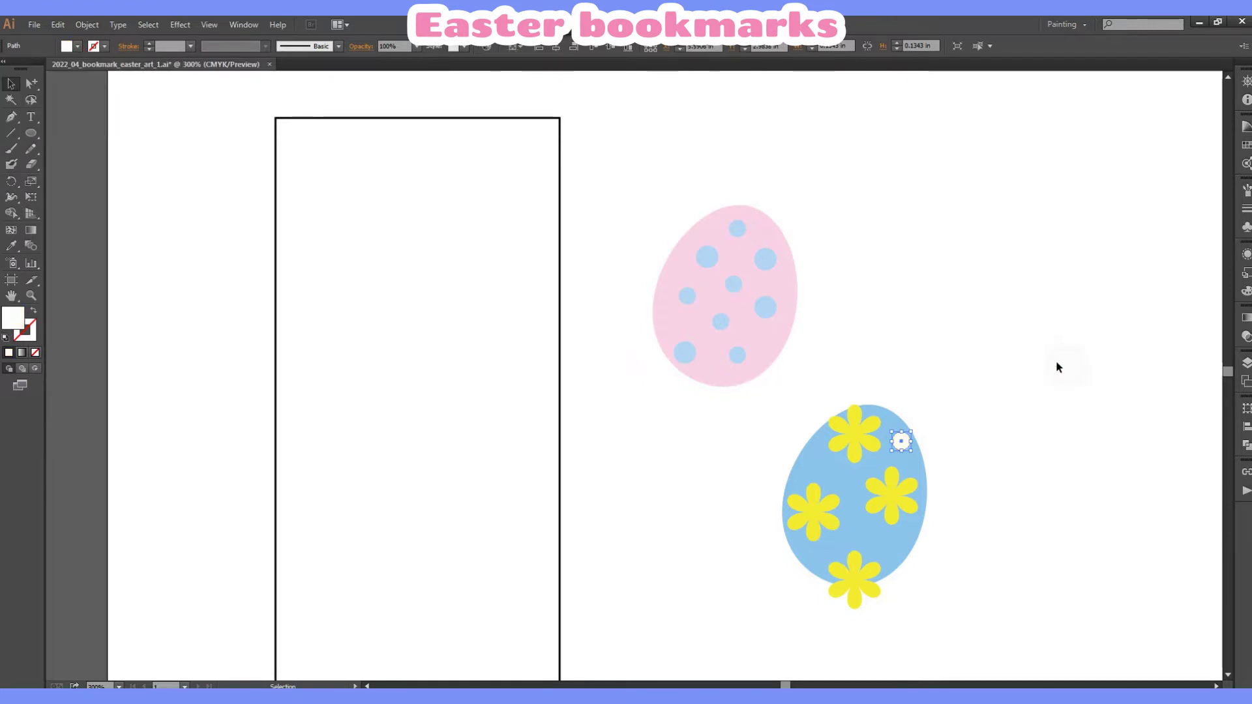
pyautogui.click(907, 440)
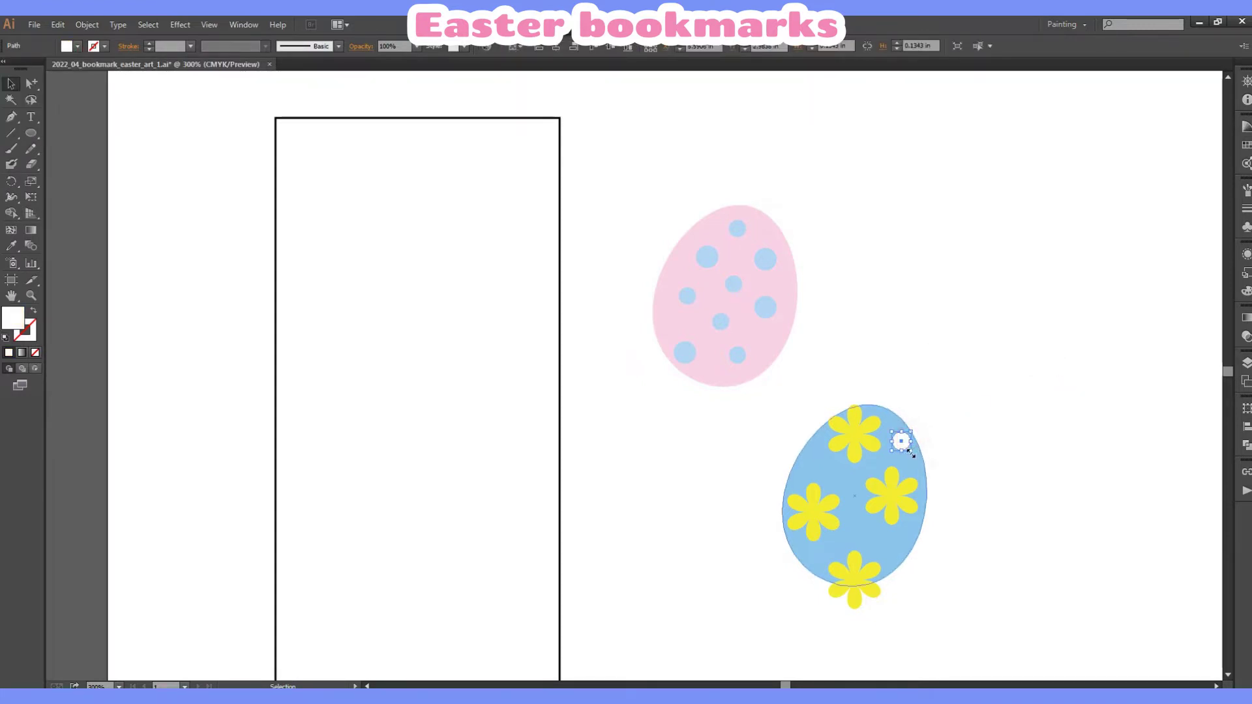
pyautogui.click(989, 425)
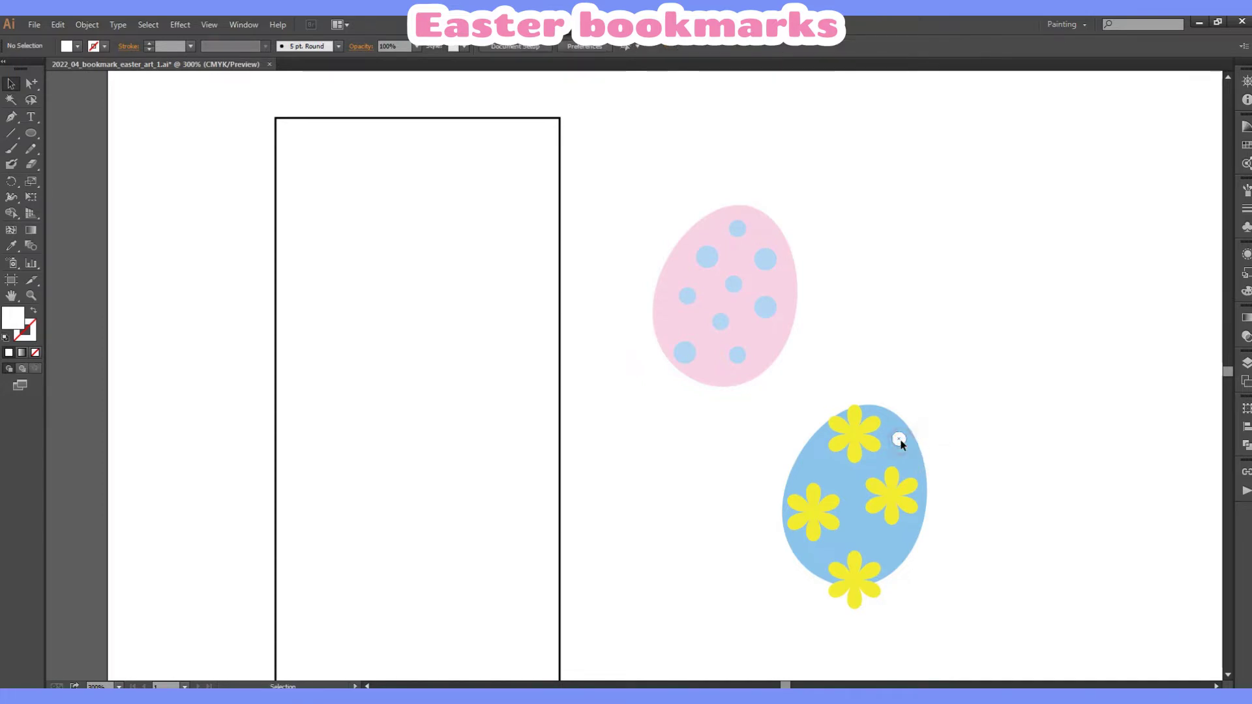
pyautogui.moveTo(899, 442)
pyautogui.mouseDown()
pyautogui.moveTo(820, 477)
pyautogui.moveTo(851, 503)
pyautogui.moveTo(823, 558)
pyautogui.moveTo(883, 542)
pyautogui.mouseUp()
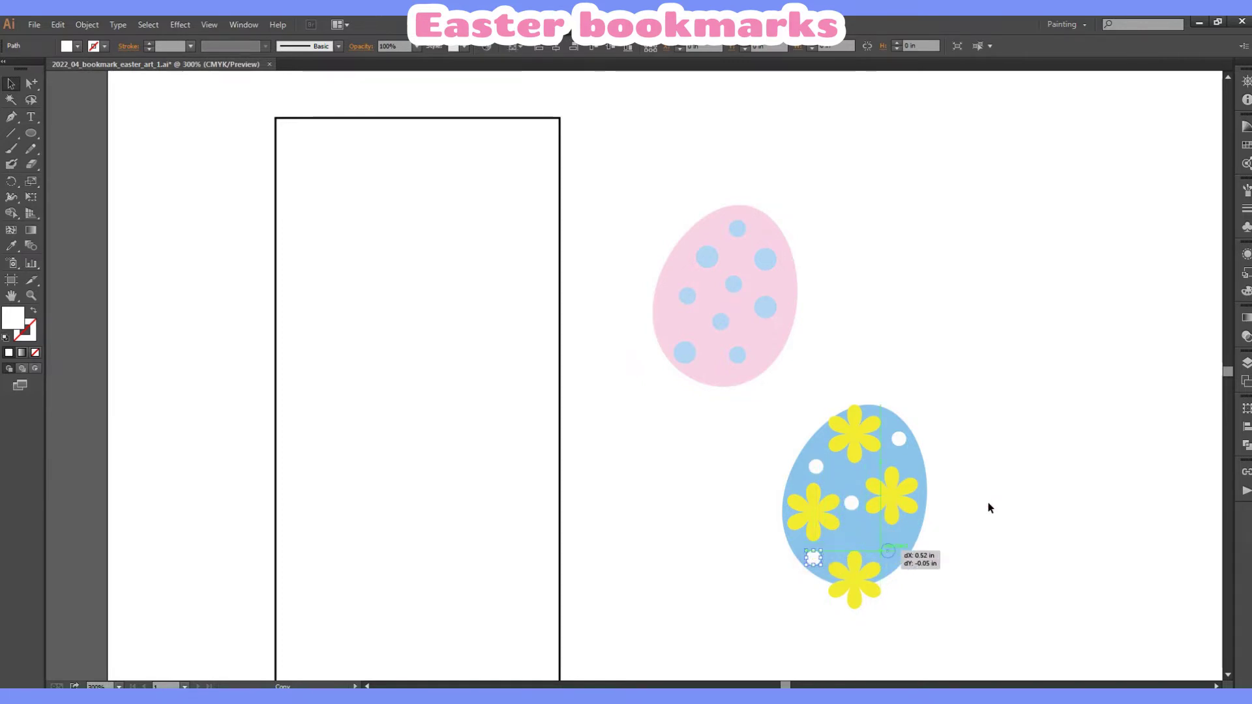
pyautogui.click(988, 502)
# Move a yellow flower toward the egg's right edge and select the blue egg.
pyautogui.moveTo(896, 497); pyautogui.dragTo(902, 504)
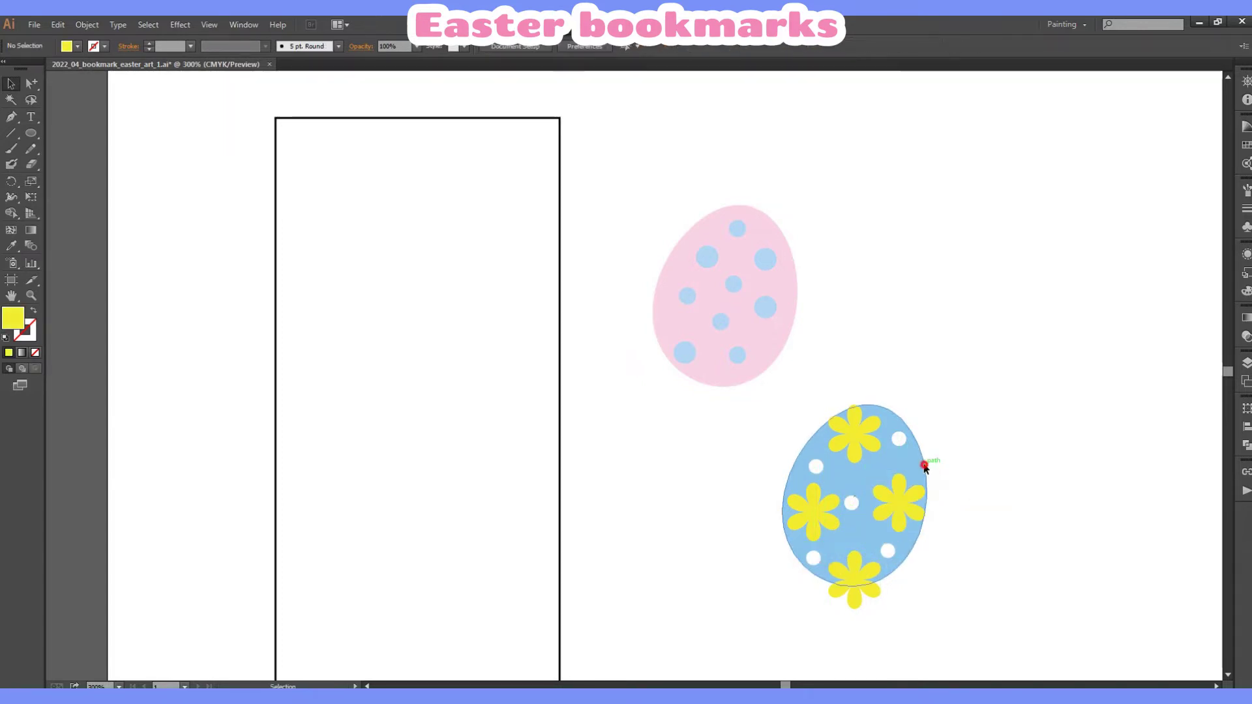
pyautogui.click(923, 464)
pyautogui.click(60, 25)
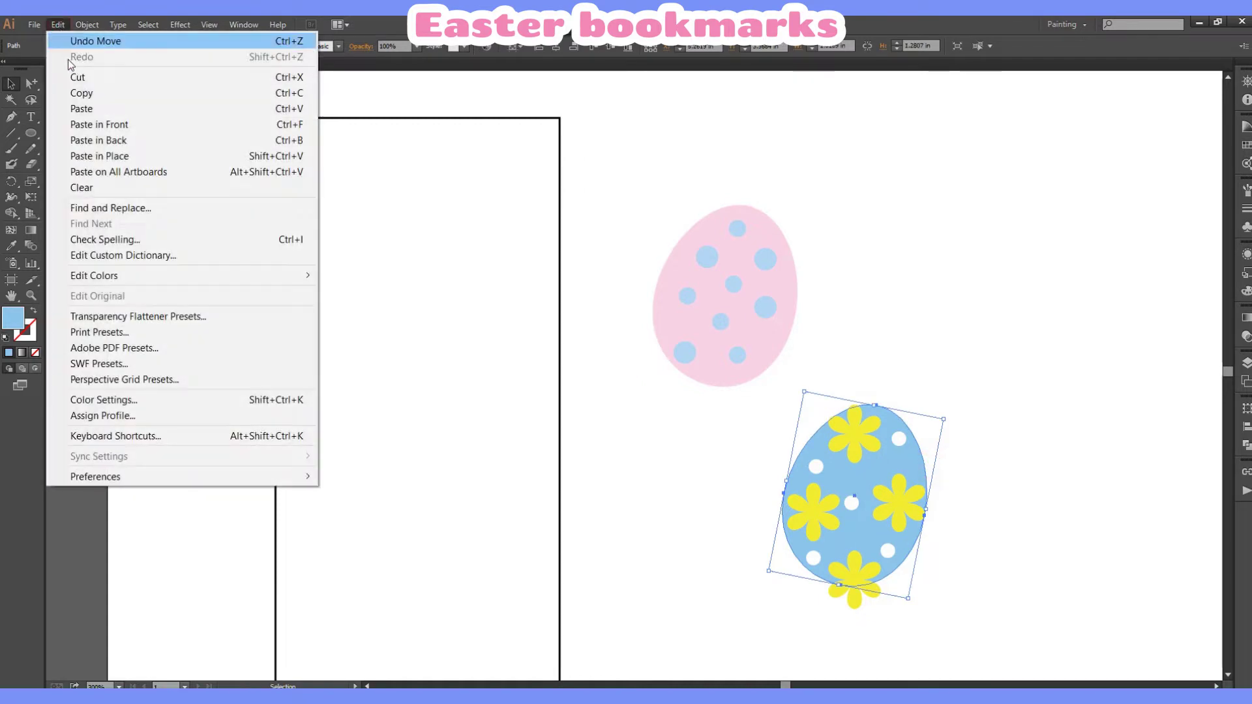
# Copy the blue egg, paste it in front, and make a clipping mask over its pattern.
pyautogui.click(83, 92)
pyautogui.click(995, 357)
pyautogui.click(58, 24)
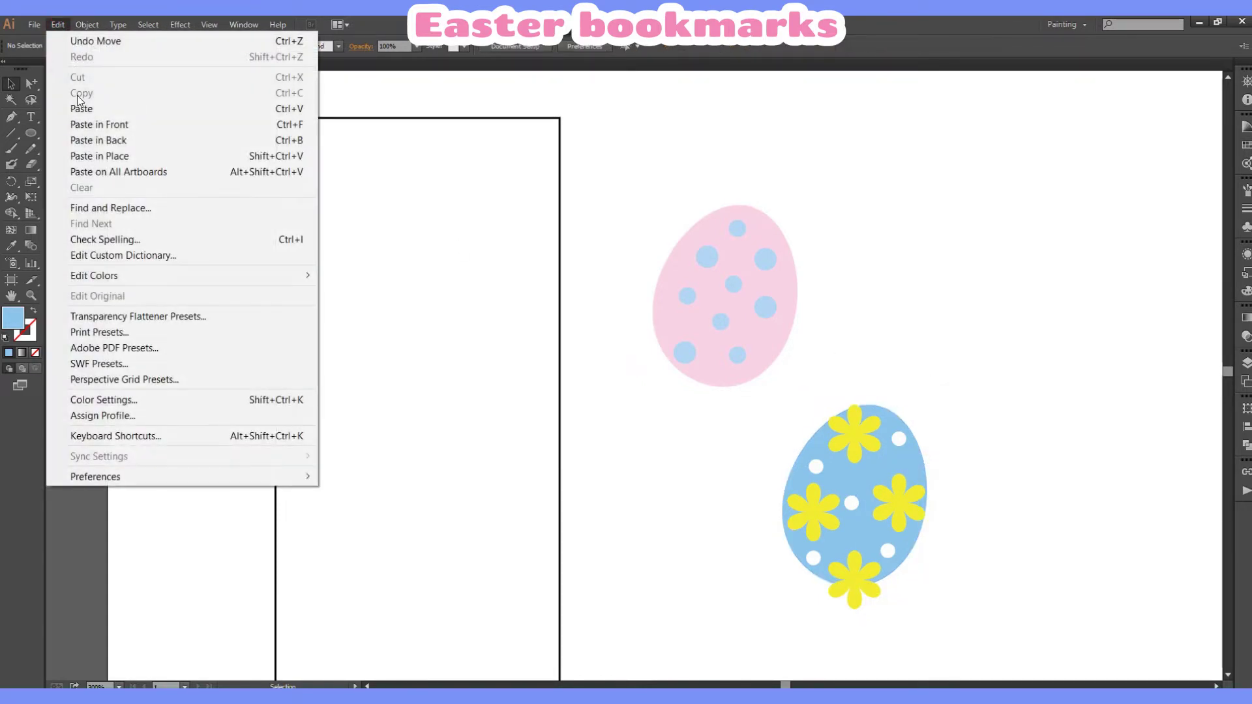
pyautogui.click(82, 123)
pyautogui.click(1062, 456)
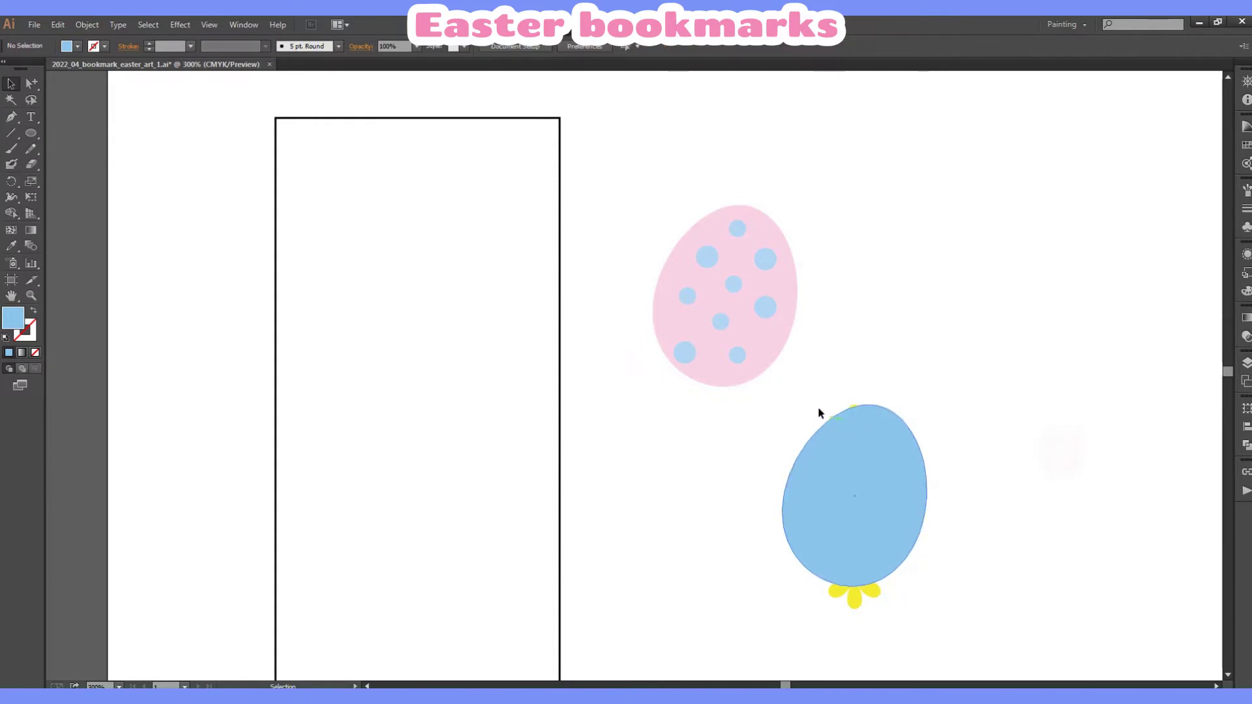
pyautogui.moveTo(773, 395); pyautogui.dragTo(978, 623)
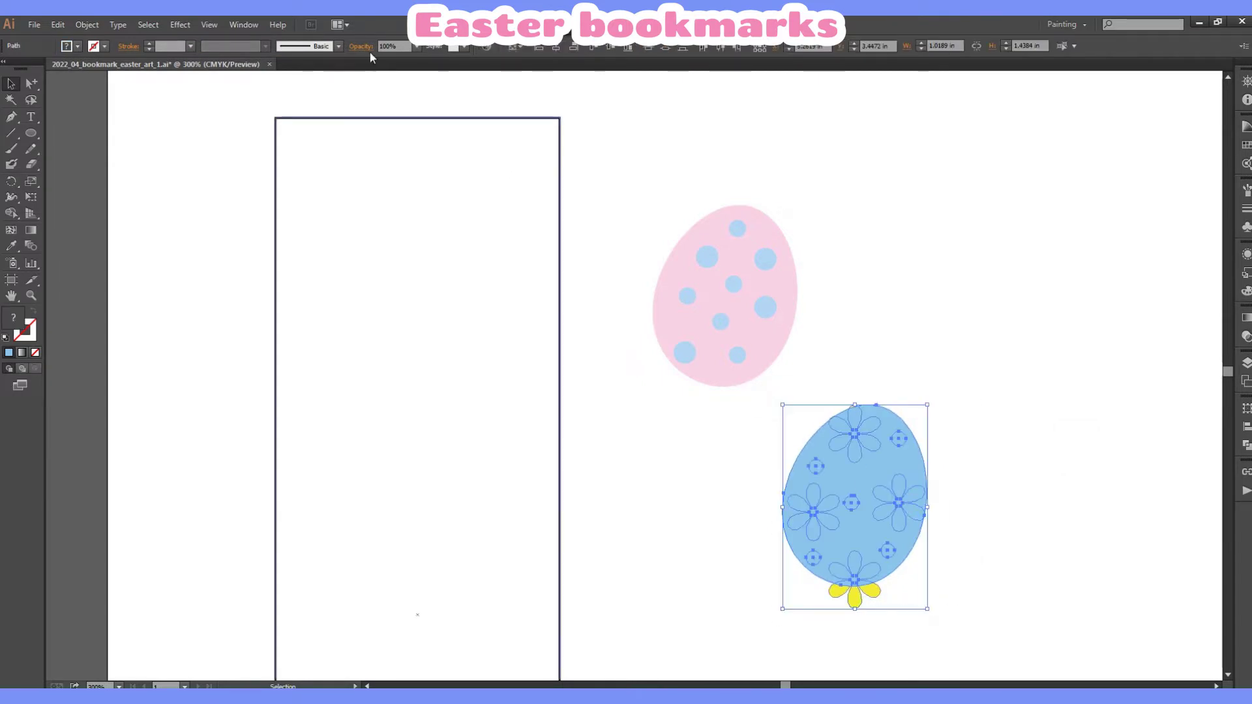
pyautogui.rightClick(862, 467)
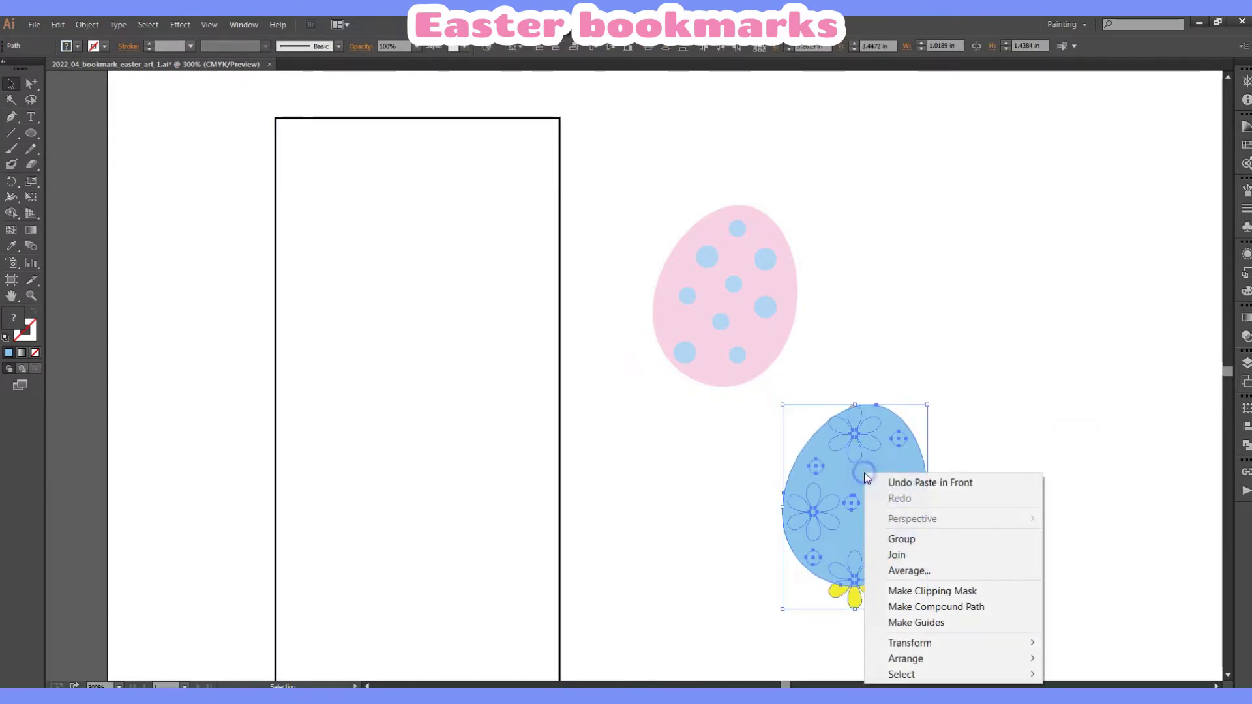
pyautogui.click(929, 590)
pyautogui.click(1023, 339)
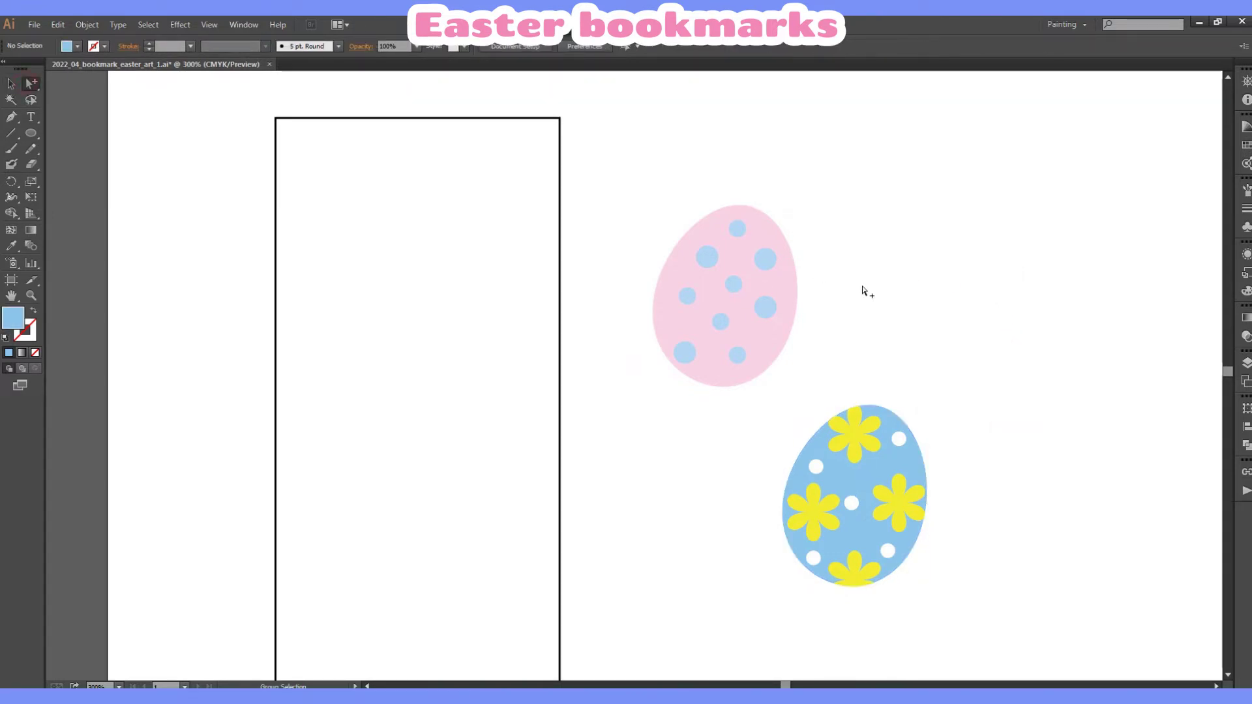
# Copy the pink egg path, paste it in front, and move the copy right.
pyautogui.click(796, 281)
pyautogui.click(58, 24)
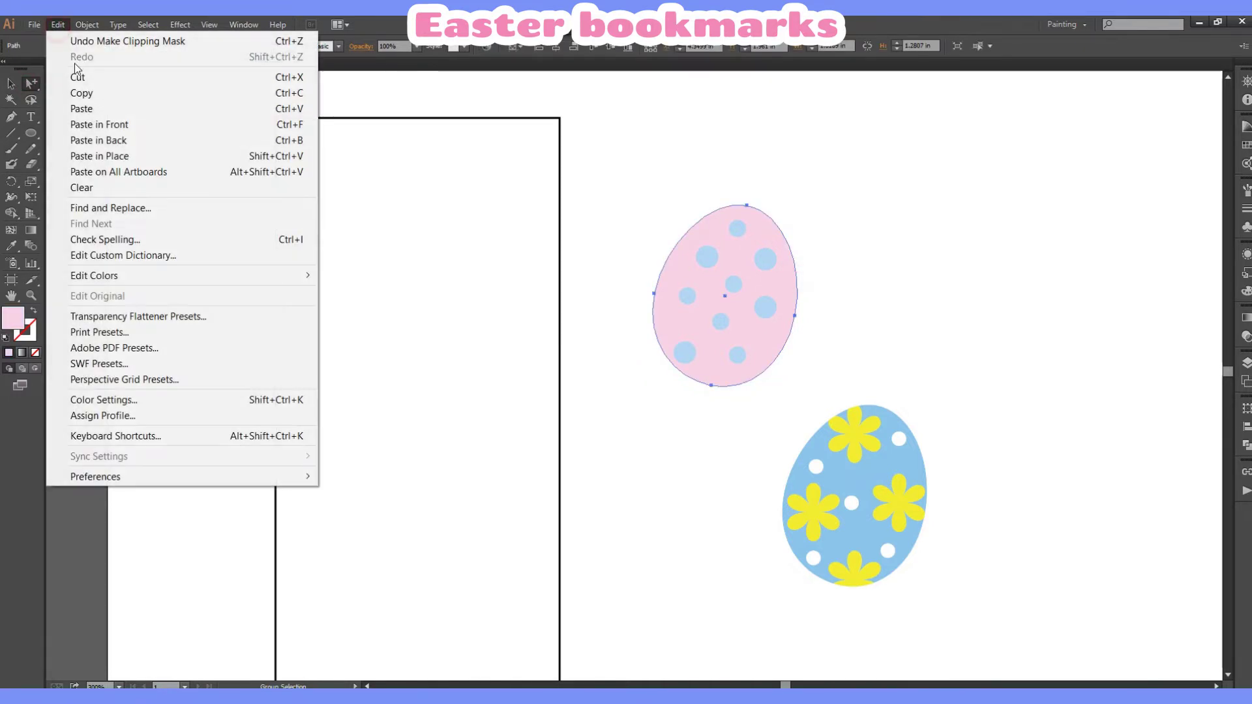
pyautogui.click(81, 92)
pyautogui.click(970, 265)
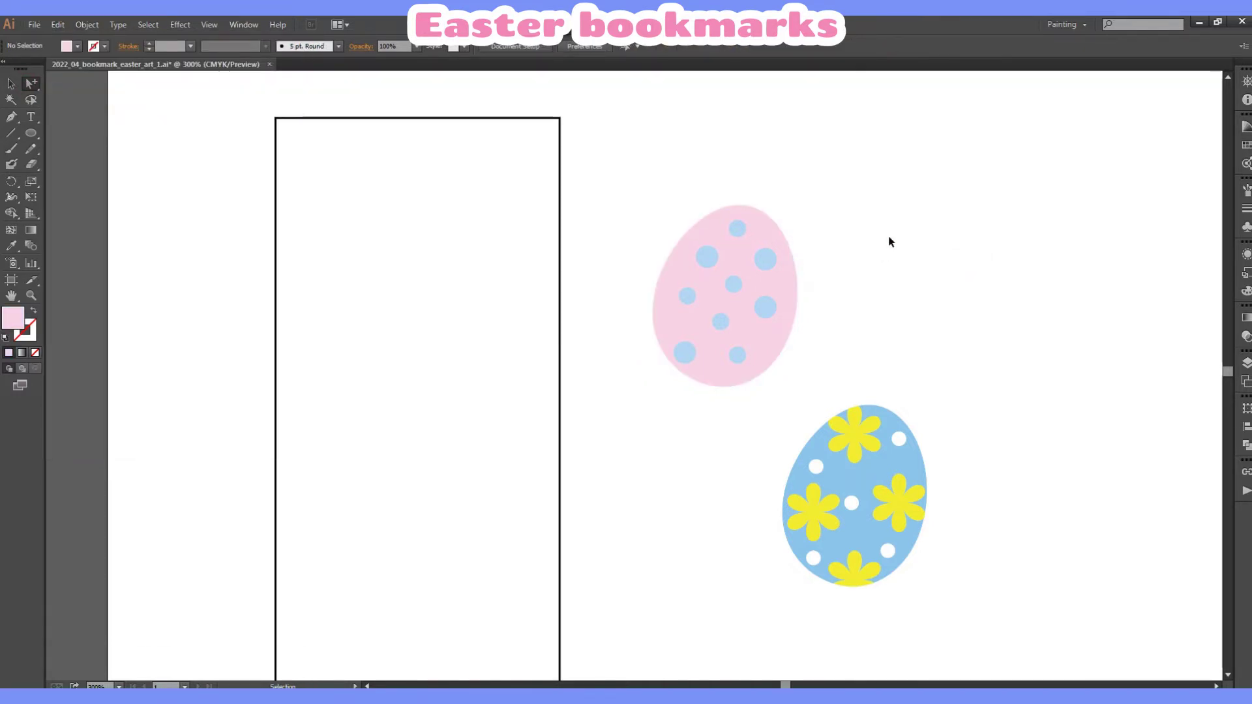
pyautogui.click(58, 24)
pyautogui.click(89, 126)
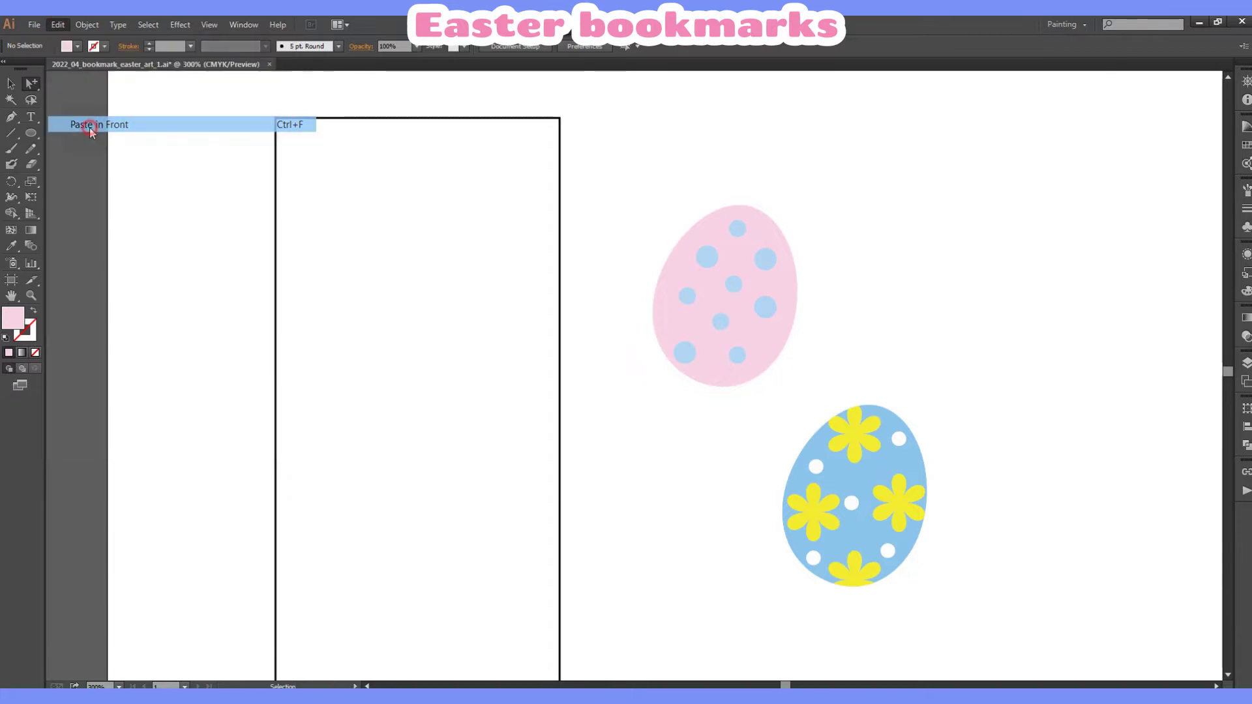
pyautogui.moveTo(737, 304); pyautogui.dragTo(1042, 303)
# Tilt the polka-dot egg counter-clockwise and reposition the blue and plain pink eggs.
pyautogui.click(11, 83)
pyautogui.click(782, 291)
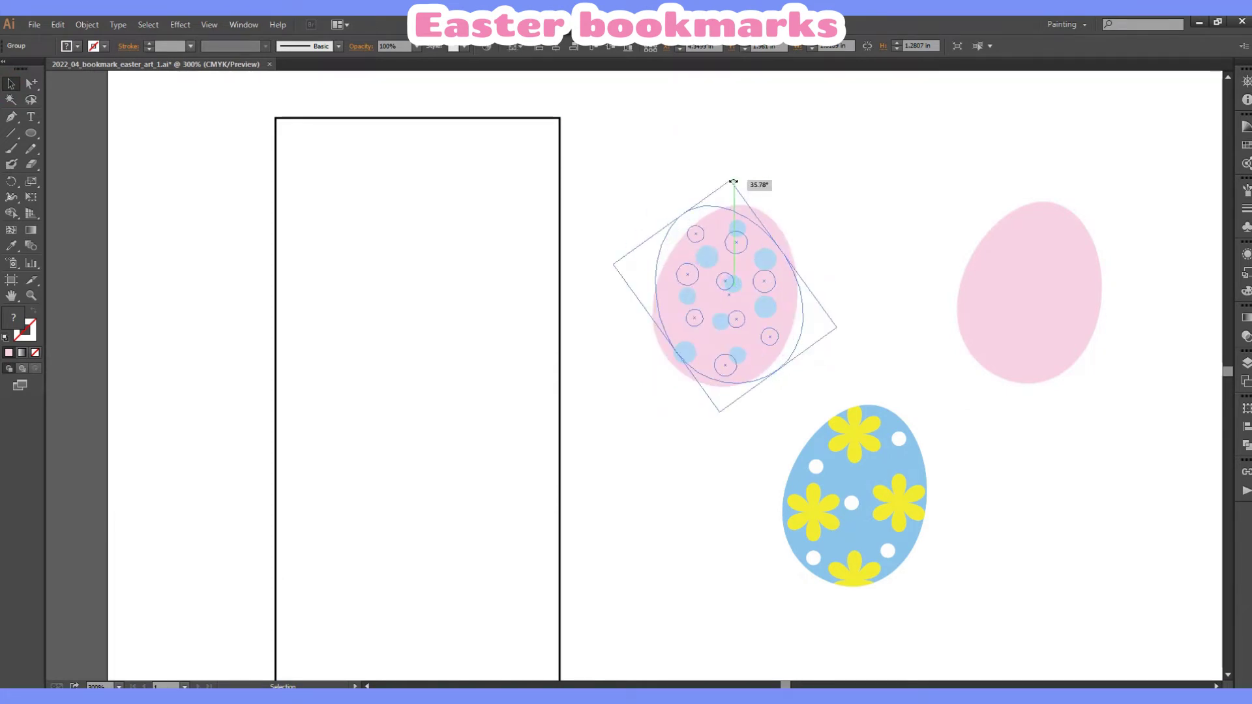
pyautogui.moveTo(804, 202); pyautogui.dragTo(733, 180)
pyautogui.moveTo(902, 536); pyautogui.dragTo(881, 559)
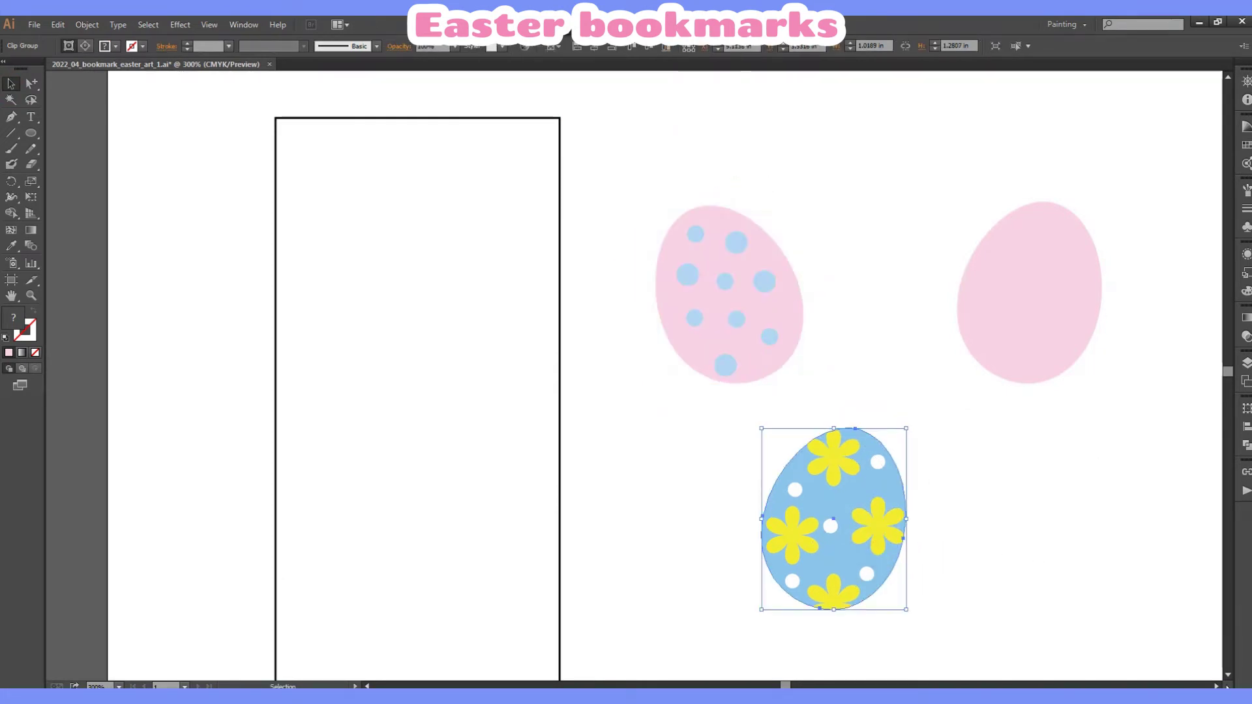
pyautogui.moveTo(1059, 348)
pyautogui.mouseDown()
pyautogui.moveTo(901, 300)
pyautogui.moveTo(893, 320)
pyautogui.mouseUp()
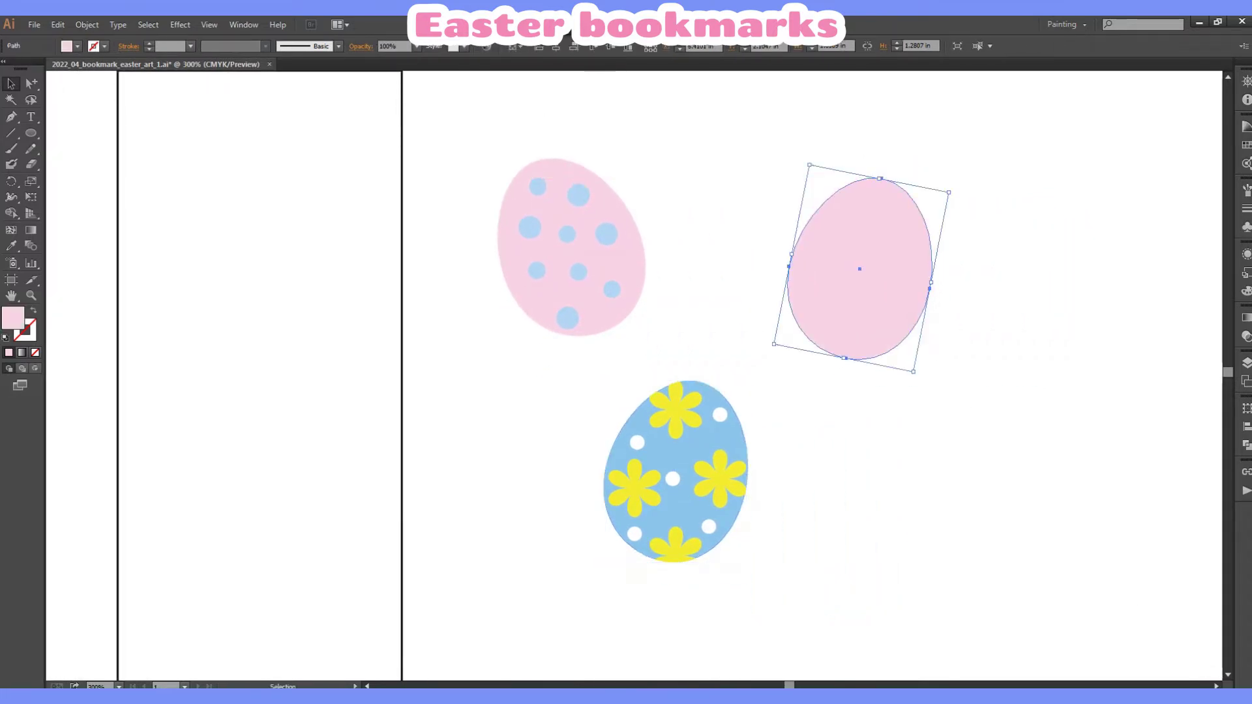
# Fill the plain egg dark red, then a lighter coral via a complementary Color Guide harmony.
pyautogui.click(1247, 147)
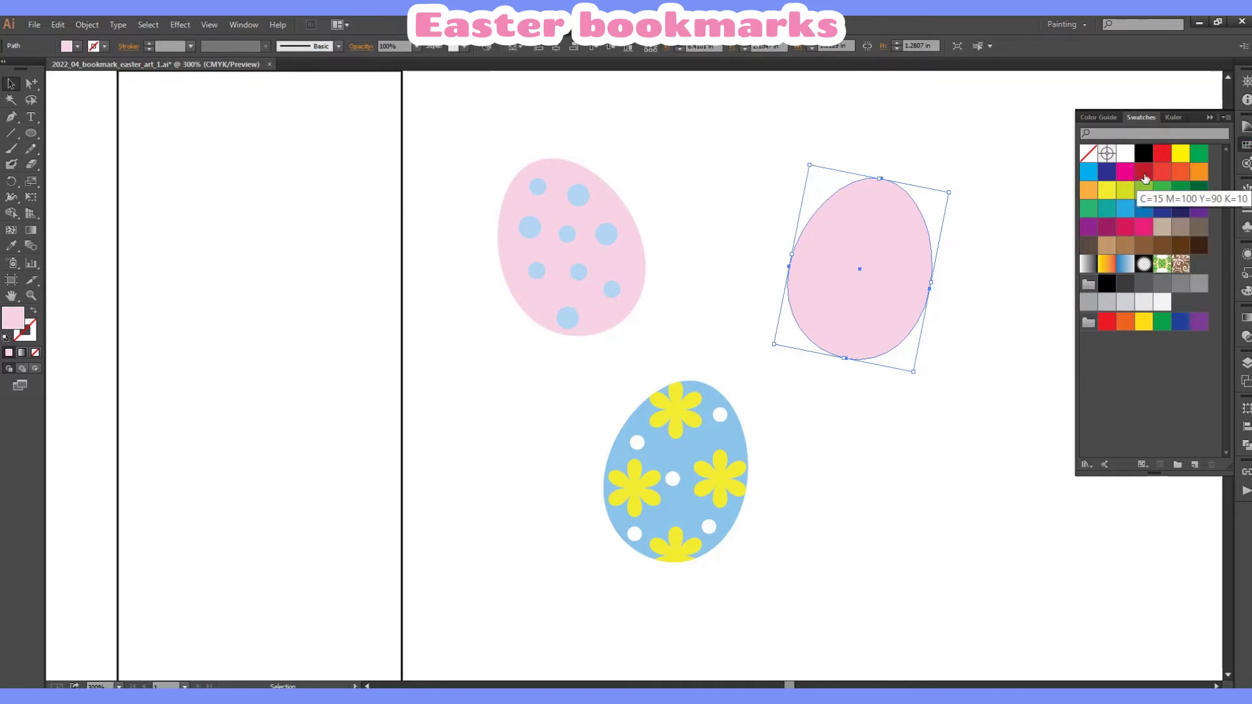
pyautogui.click(1144, 171)
pyautogui.hotkey('shift', 'F3')
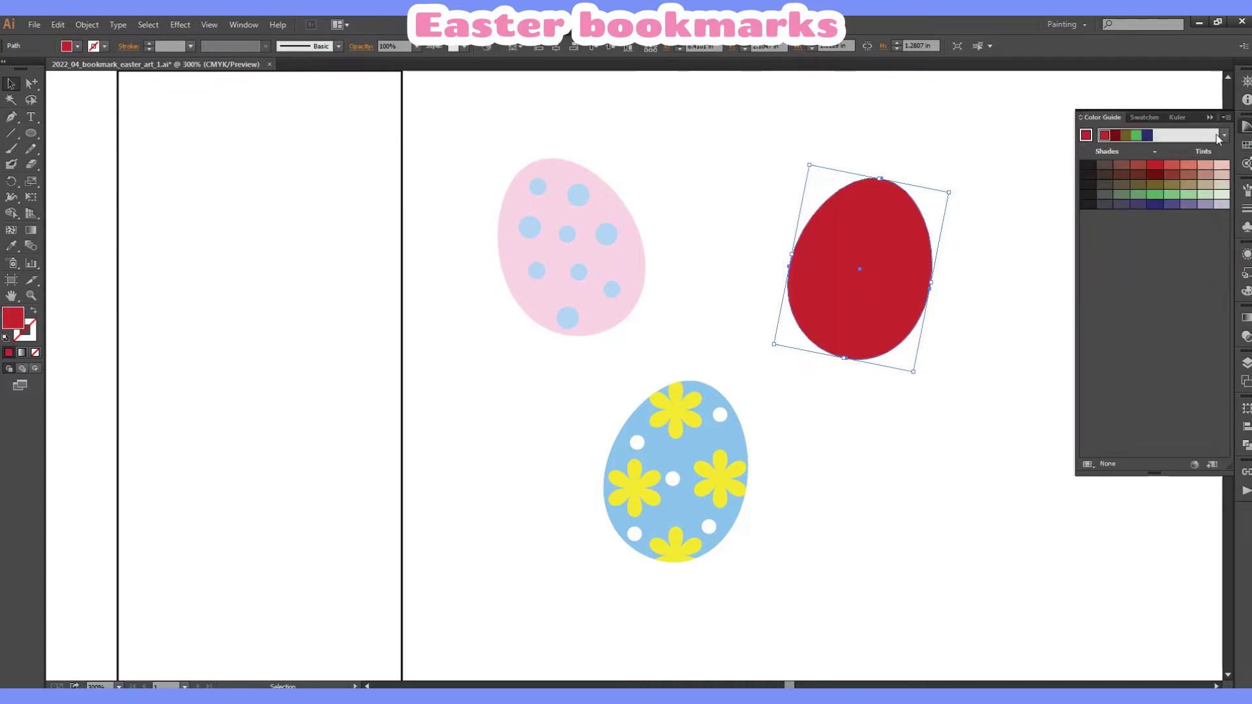
pyautogui.click(1223, 136)
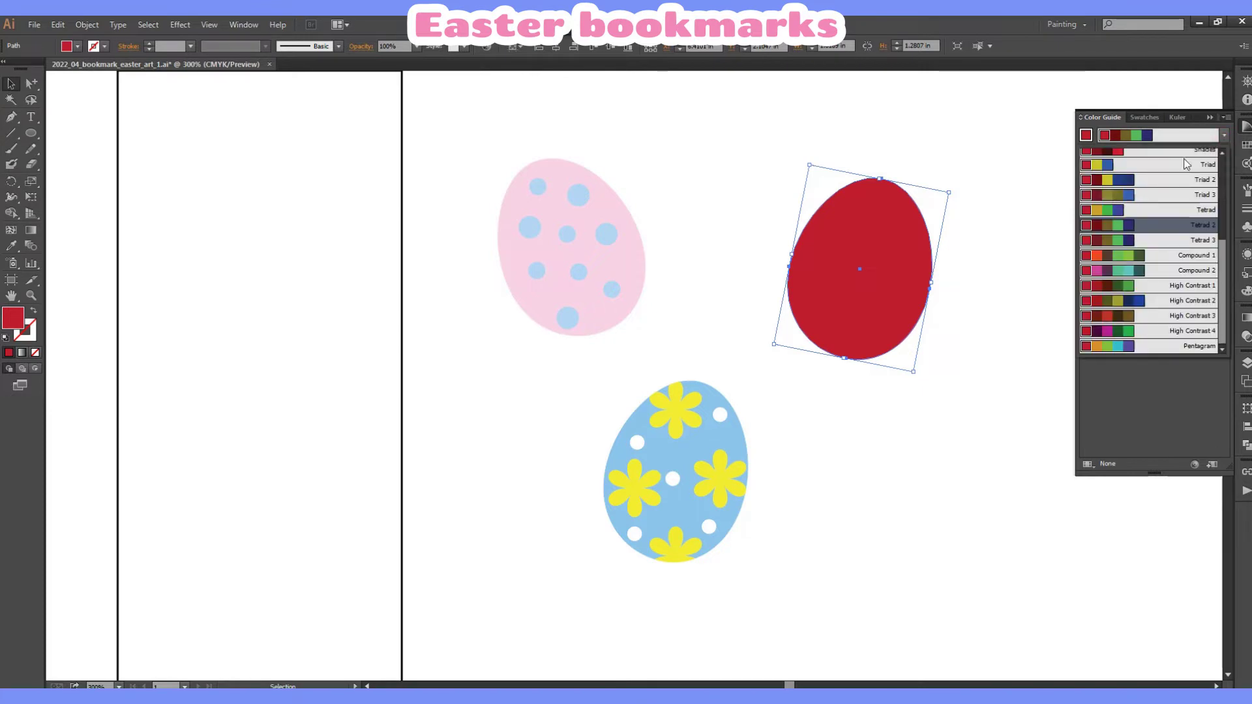
pyautogui.scroll(2, 1131, 245)
pyautogui.scroll(2, 1125, 235)
pyautogui.click(1118, 222)
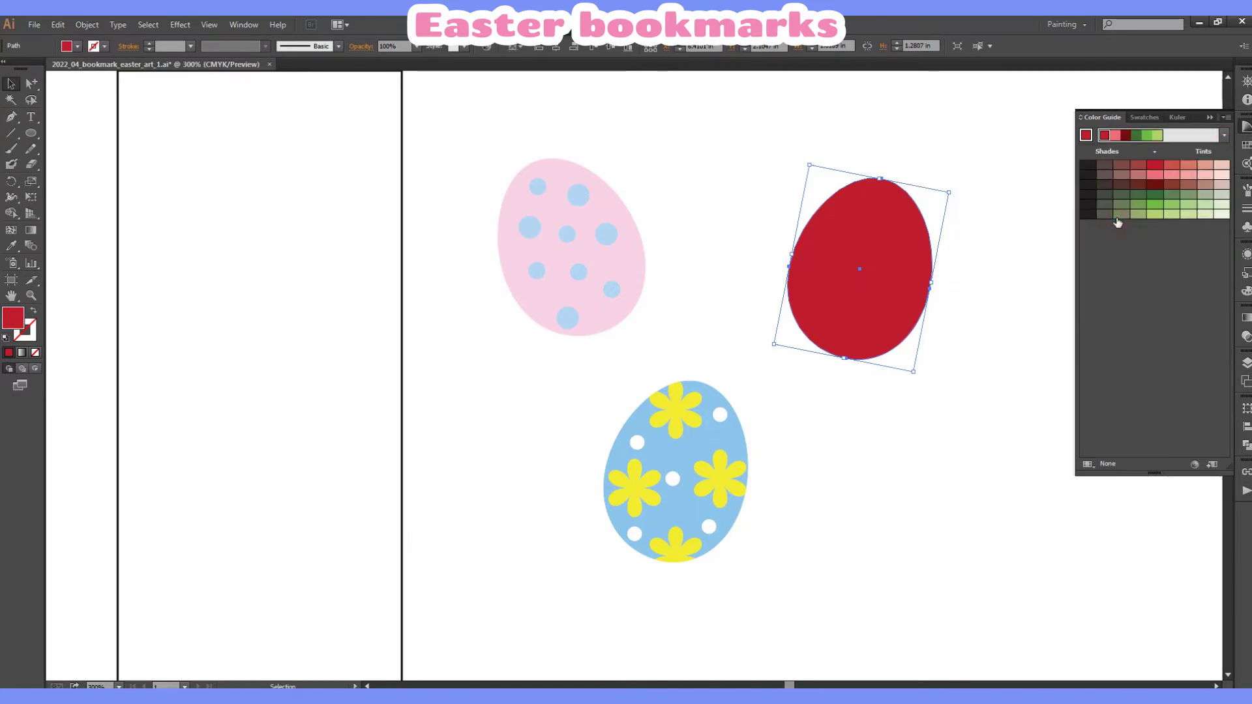
pyautogui.click(1165, 176)
# Nudge the coral egg slightly right and deselect it.
pyautogui.click(1023, 209)
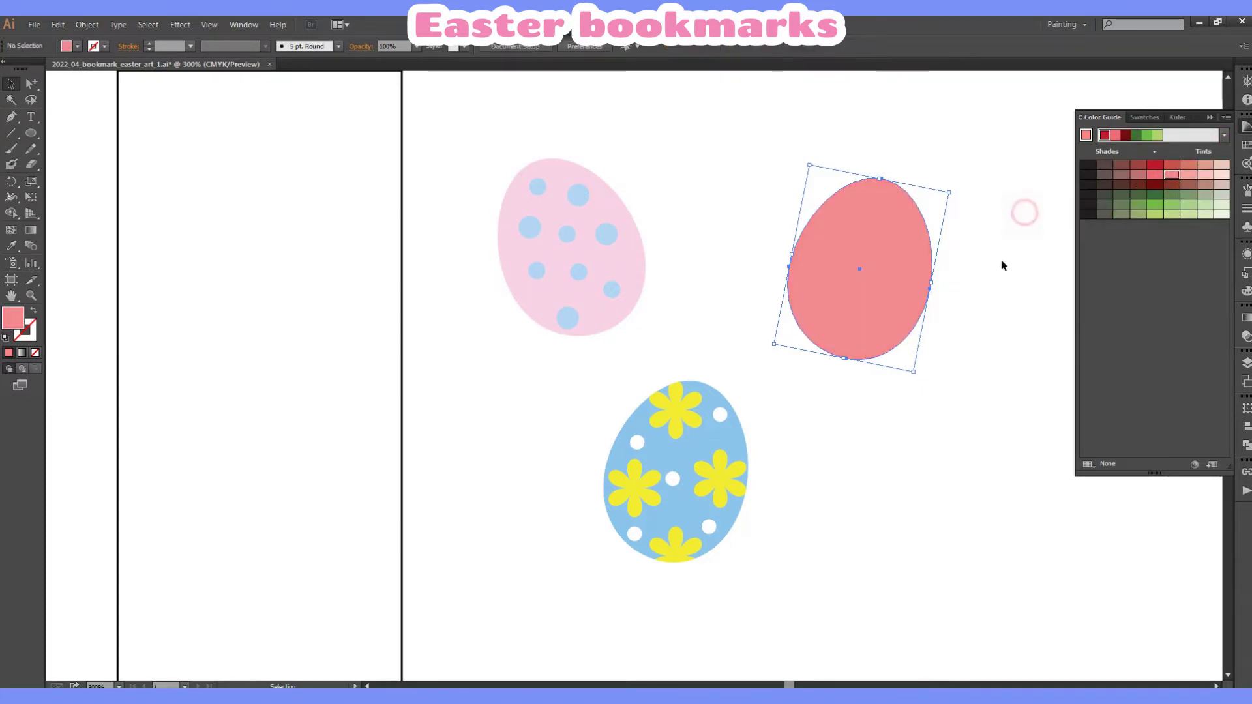
pyautogui.moveTo(907, 324); pyautogui.dragTo(933, 345)
pyautogui.click(981, 311)
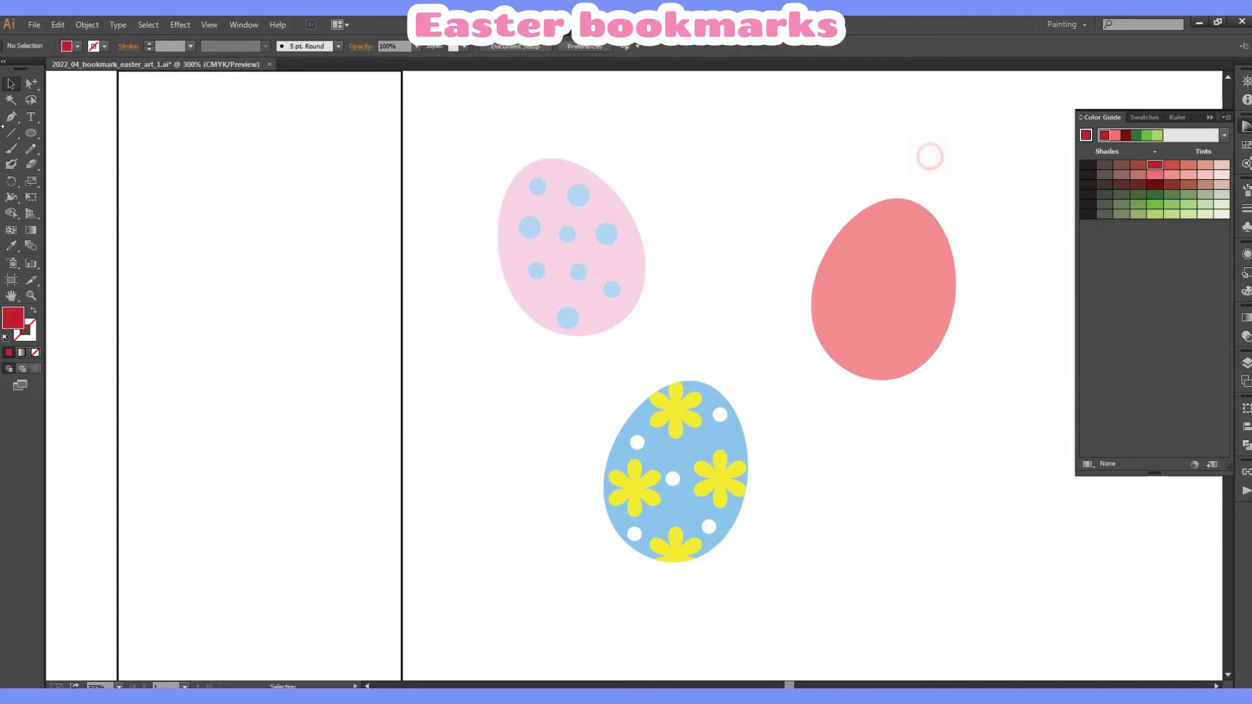
pyautogui.click(32, 135)
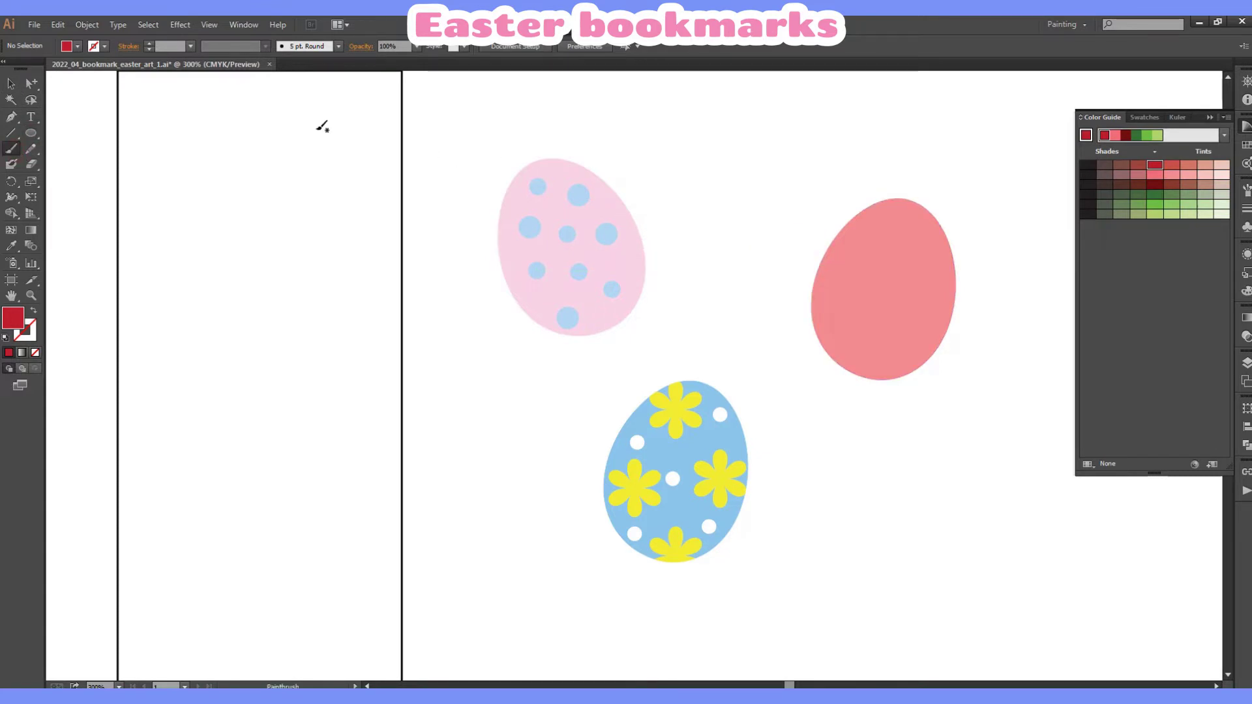
# Paint two wavy dark red strokes across the coral egg and nudge them down.
pyautogui.click(35, 313)
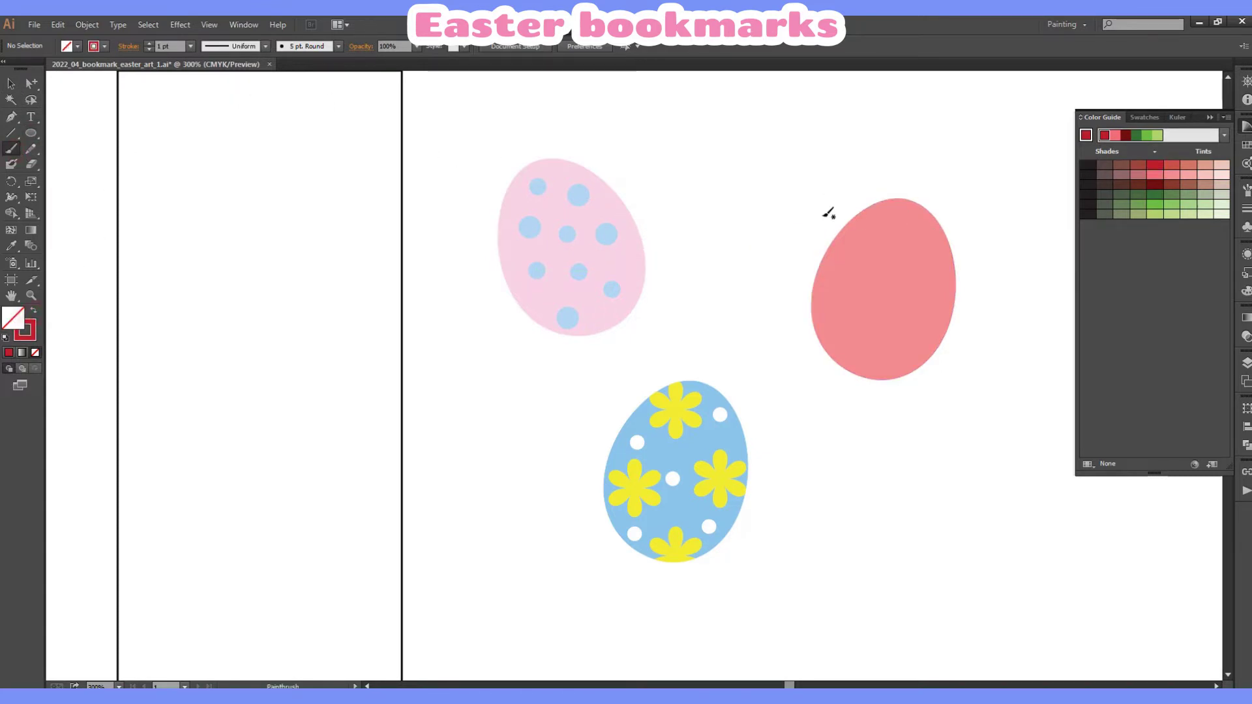
pyautogui.moveTo(802, 207); pyautogui.dragTo(866, 251)
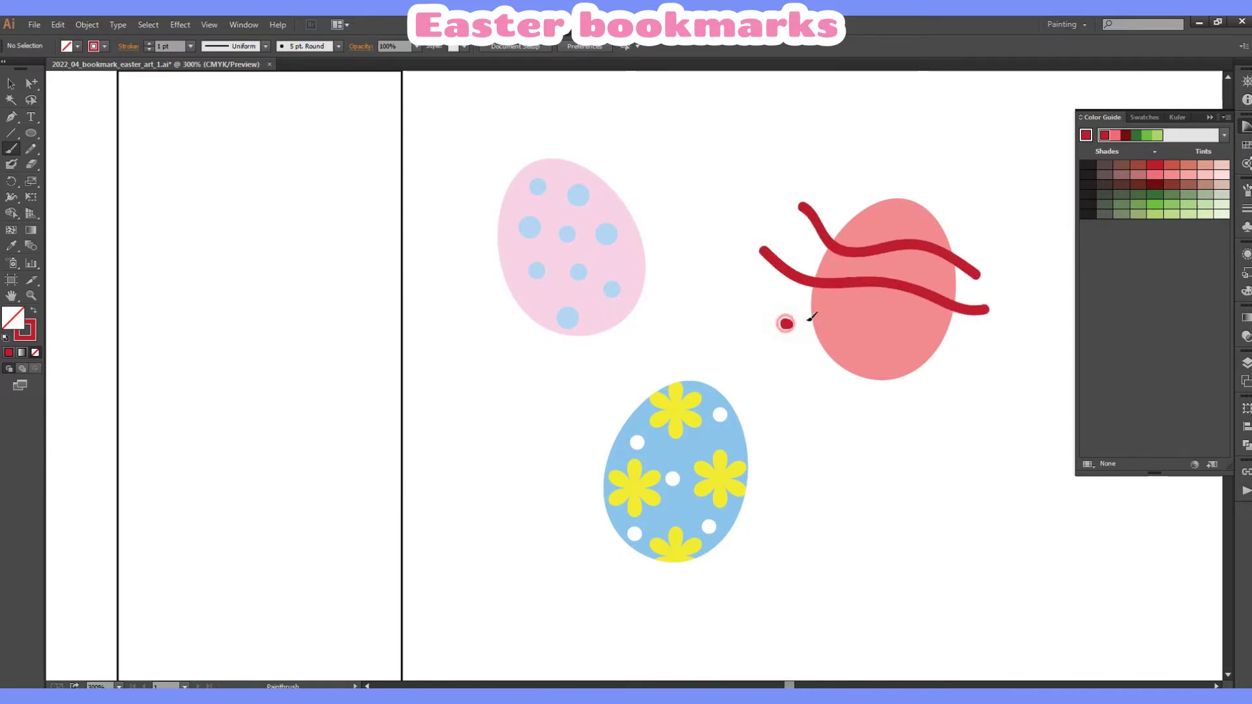
pyautogui.moveTo(809, 319); pyautogui.dragTo(890, 328)
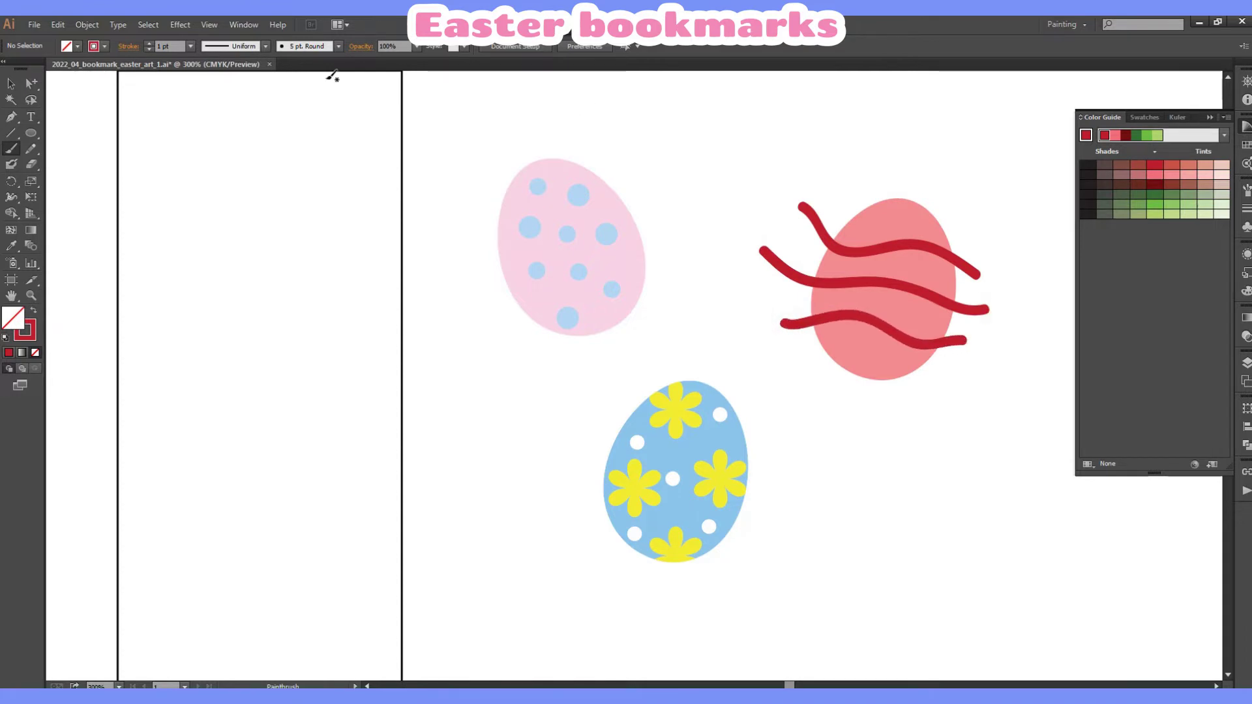
pyautogui.moveTo(683, 131); pyautogui.dragTo(808, 334)
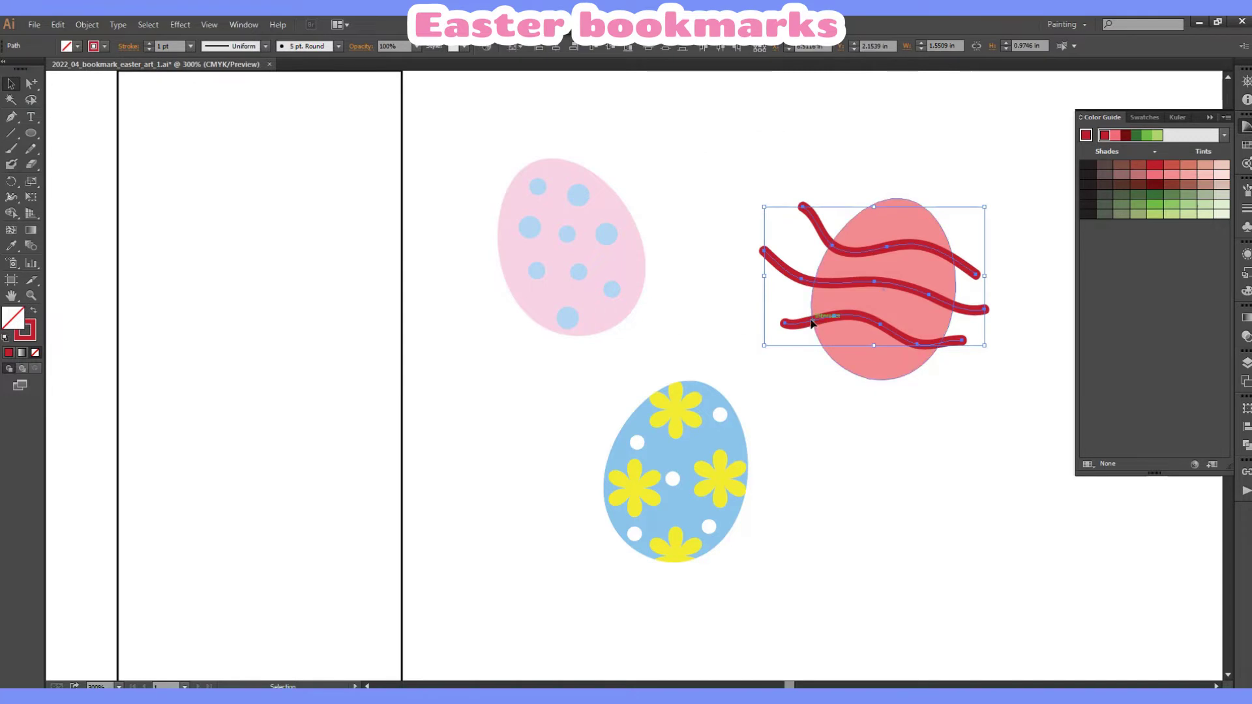
pyautogui.press('Down')
pyautogui.press('Down')
pyautogui.press('Down')
pyautogui.press('Down')
pyautogui.press('Down')
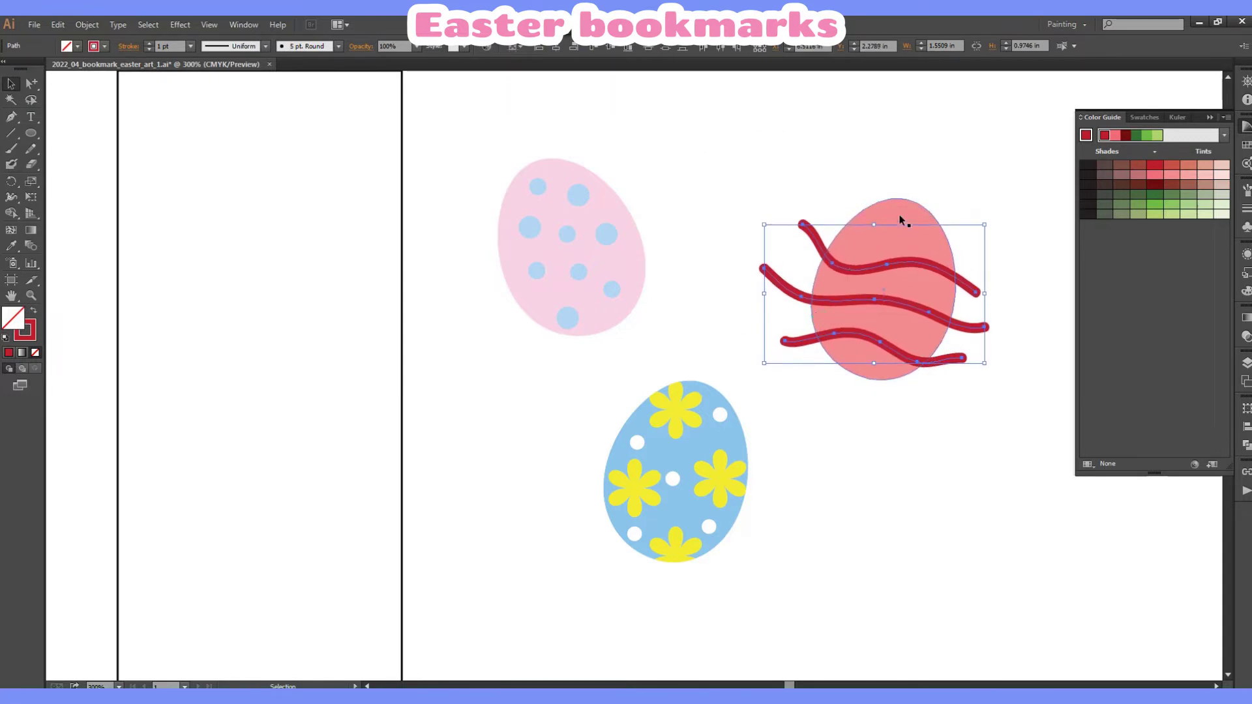
pyautogui.press('Down')
pyautogui.click(908, 162)
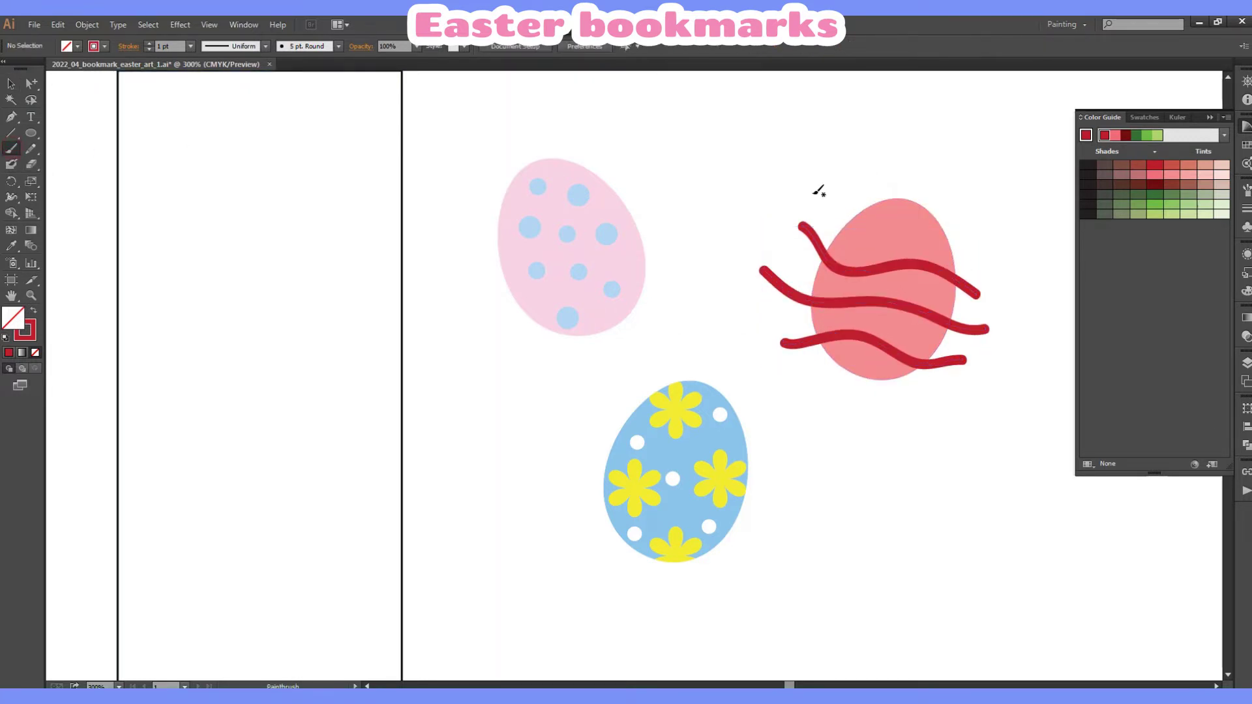
# Paint another wavy stripe over the egg's top and select the stripes.
pyautogui.moveTo(827, 188); pyautogui.dragTo(970, 229)
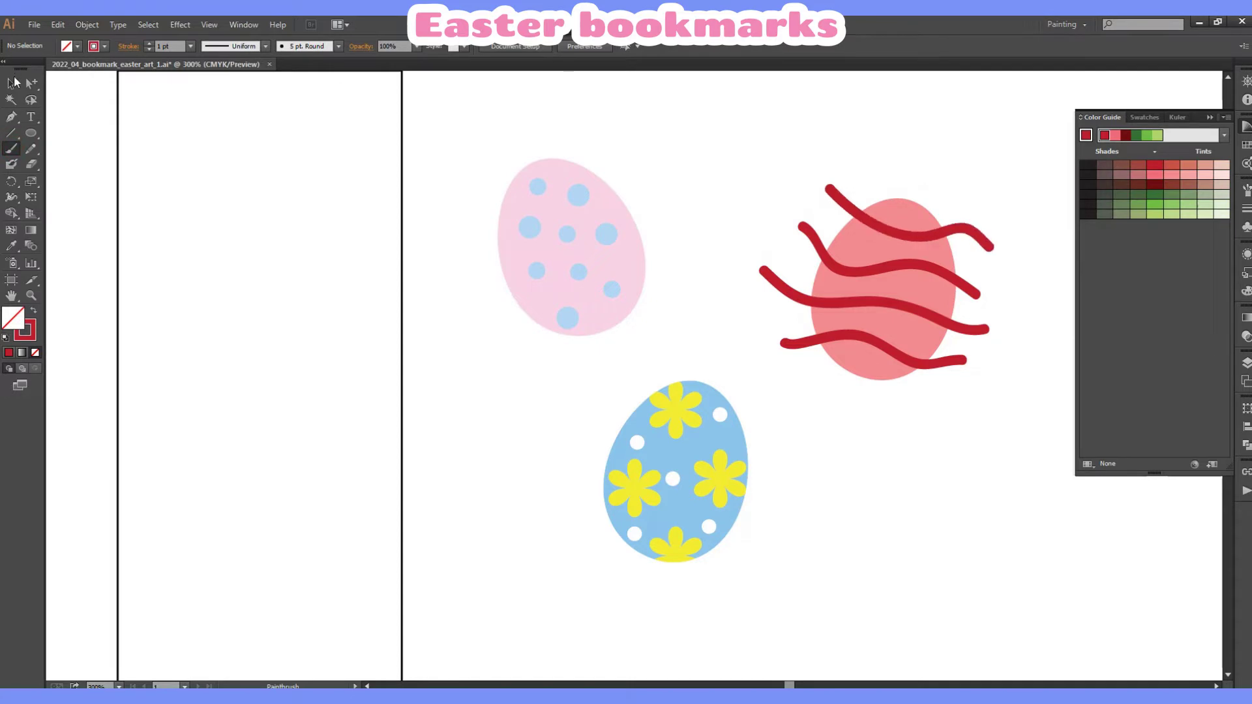
pyautogui.click(13, 82)
pyautogui.moveTo(986, 312)
pyautogui.mouseDown()
pyautogui.moveTo(966, 371)
pyautogui.moveTo(967, 344)
pyautogui.mouseUp()
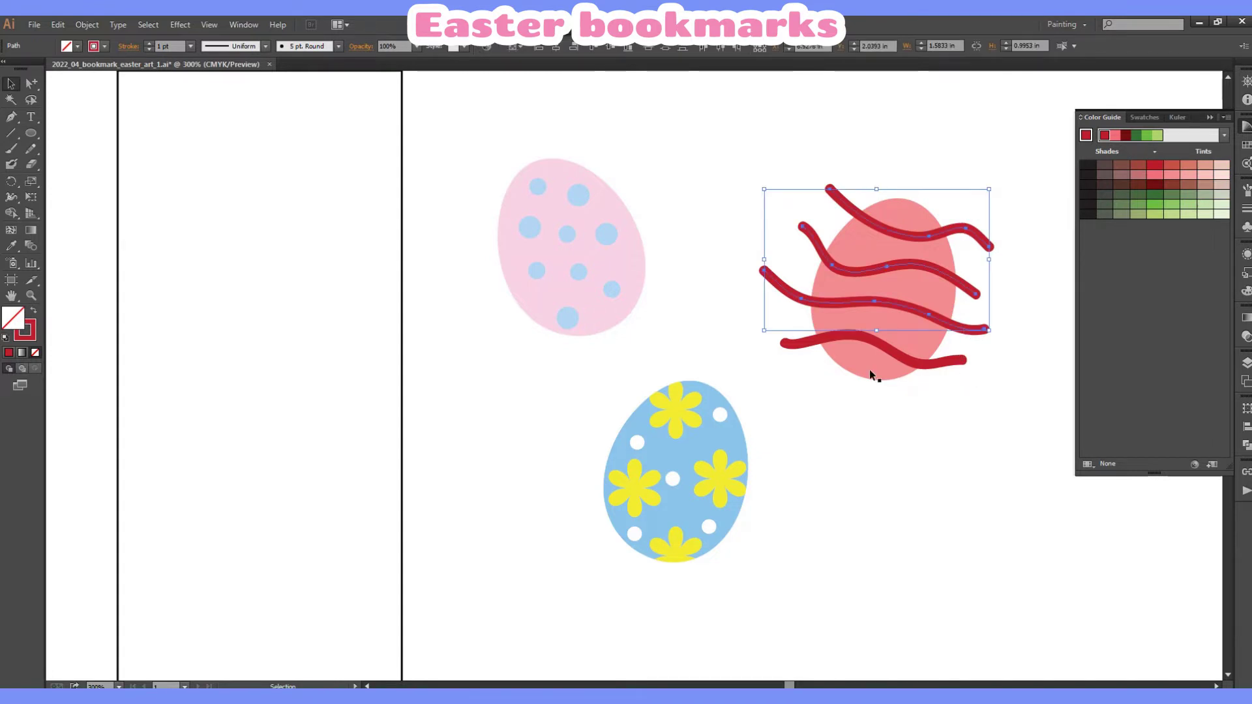
# Expand the selected wavy stripe strokes into filled shapes.
pyautogui.keyDown('shift'); pyautogui.click(943, 361); pyautogui.keyUp('shift')
pyautogui.click(88, 25)
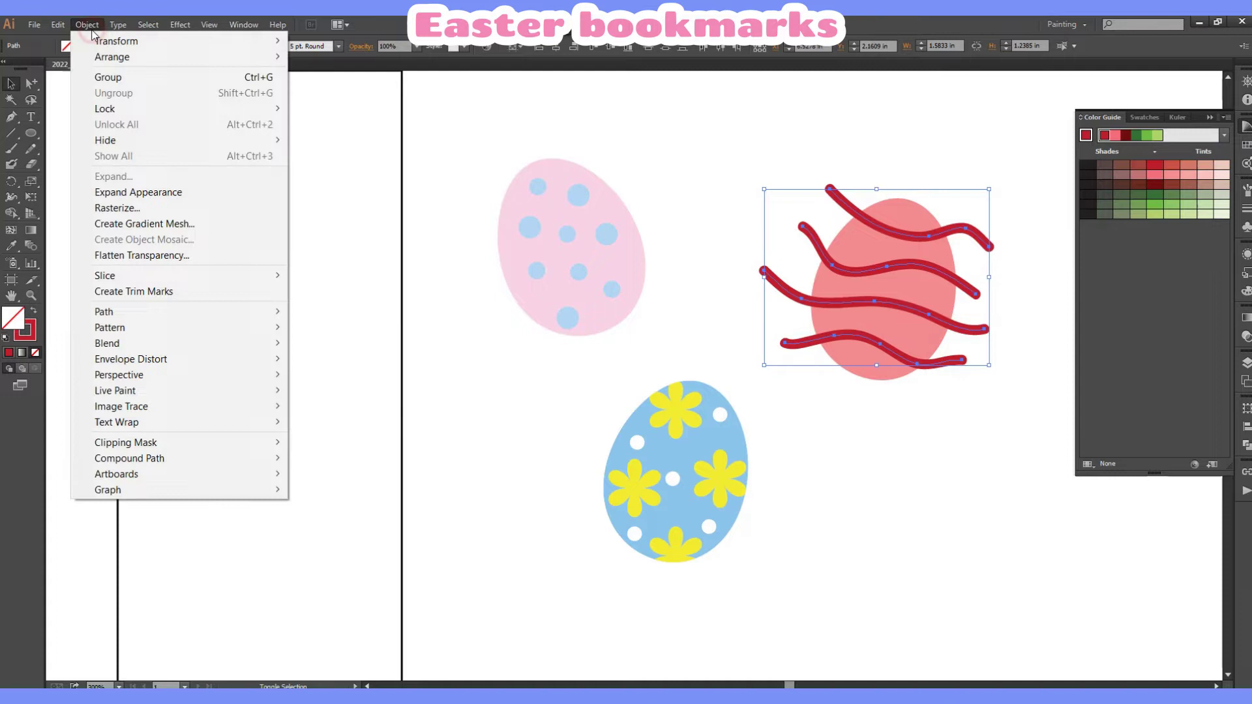
pyautogui.click(138, 191)
pyautogui.click(938, 161)
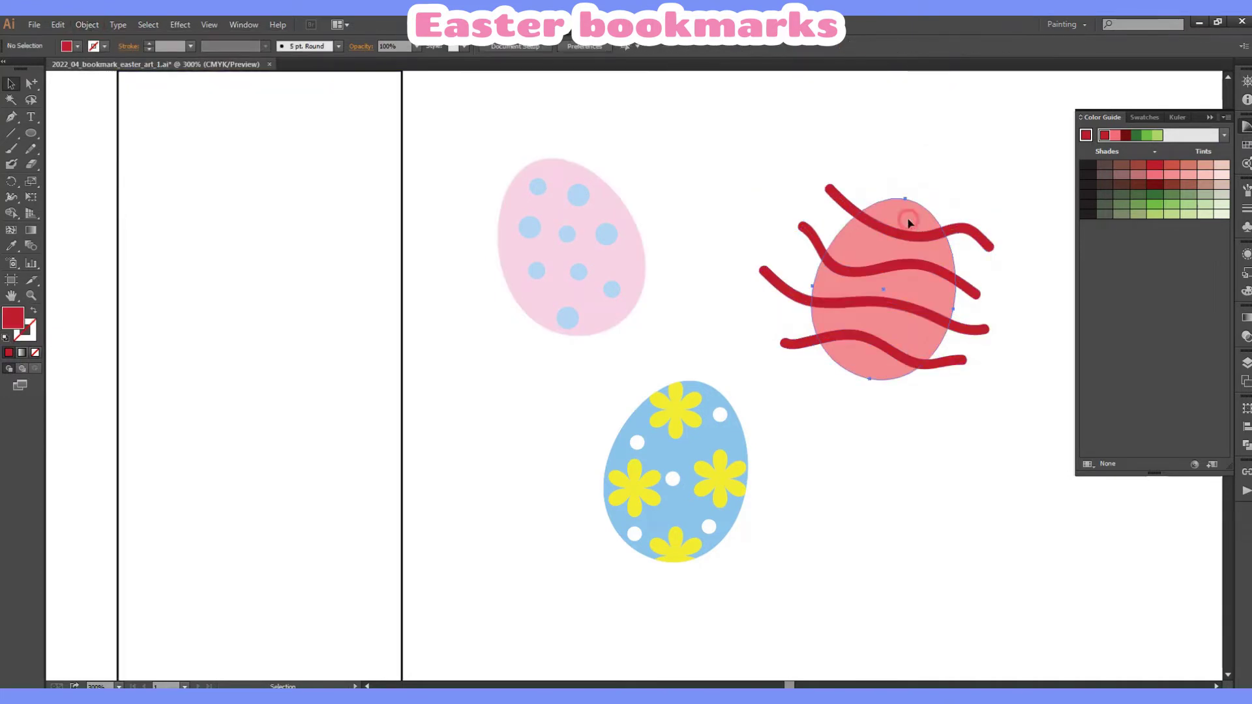
# Copy the coral egg, paste it in front, and make a clipping mask with the stripes.
pyautogui.click(908, 223)
pyautogui.click(58, 25)
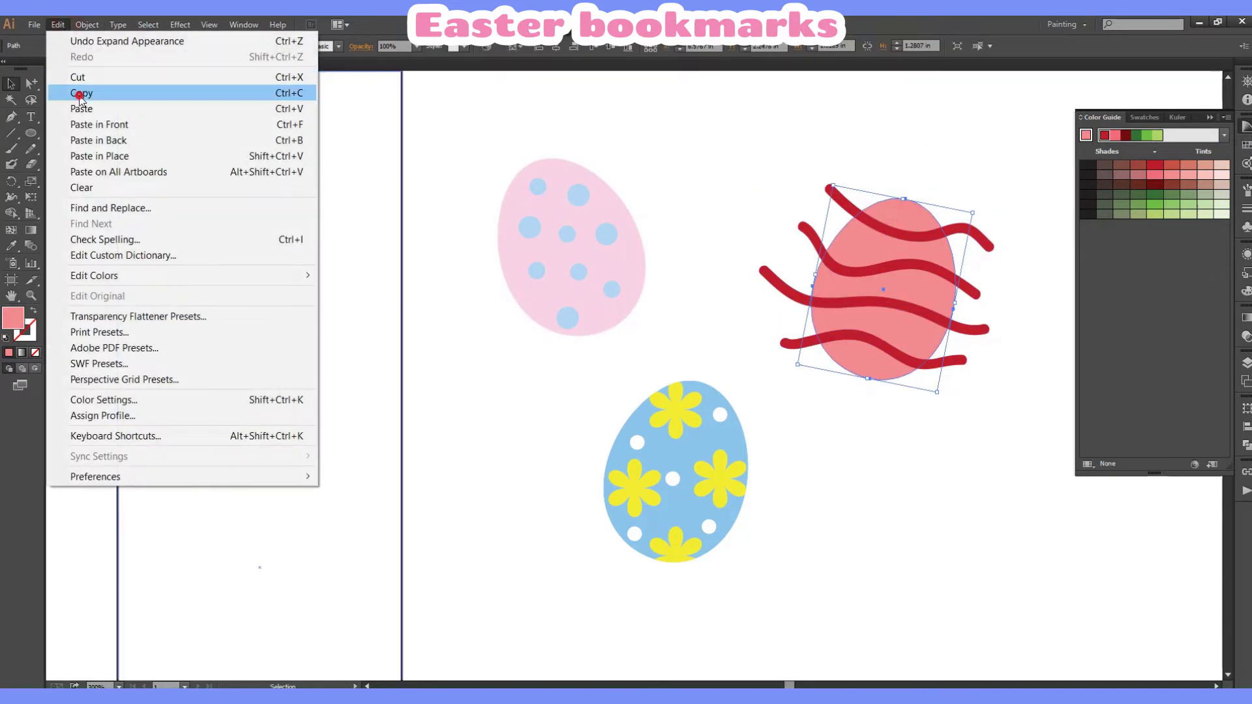
pyautogui.click(78, 91)
pyautogui.click(604, 100)
pyautogui.click(58, 25)
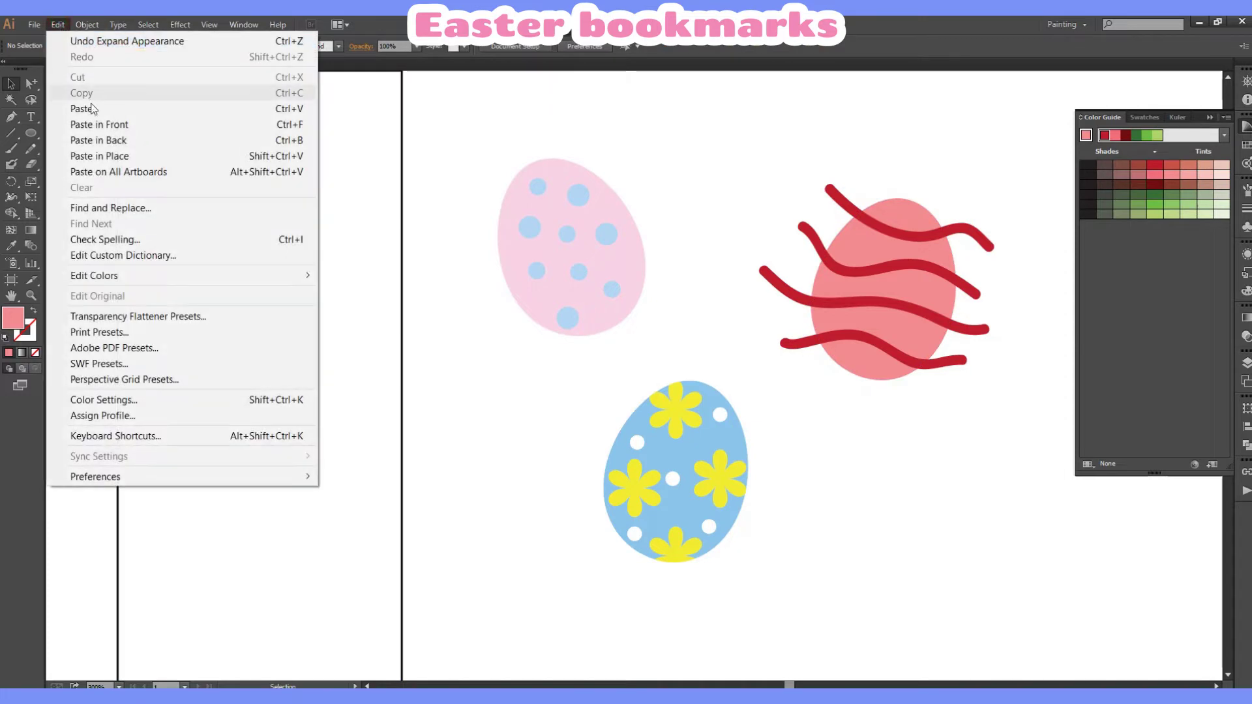
pyautogui.click(92, 120)
pyautogui.moveTo(826, 134); pyautogui.dragTo(960, 374)
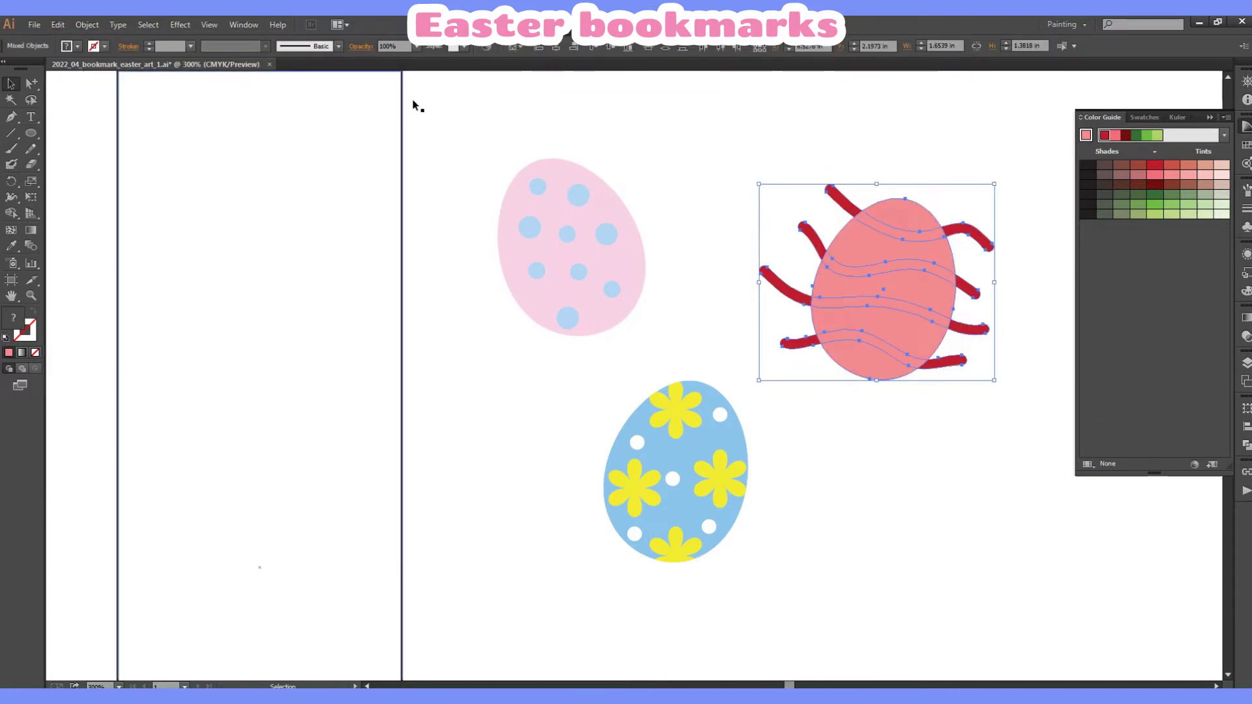
pyautogui.rightClick(920, 221)
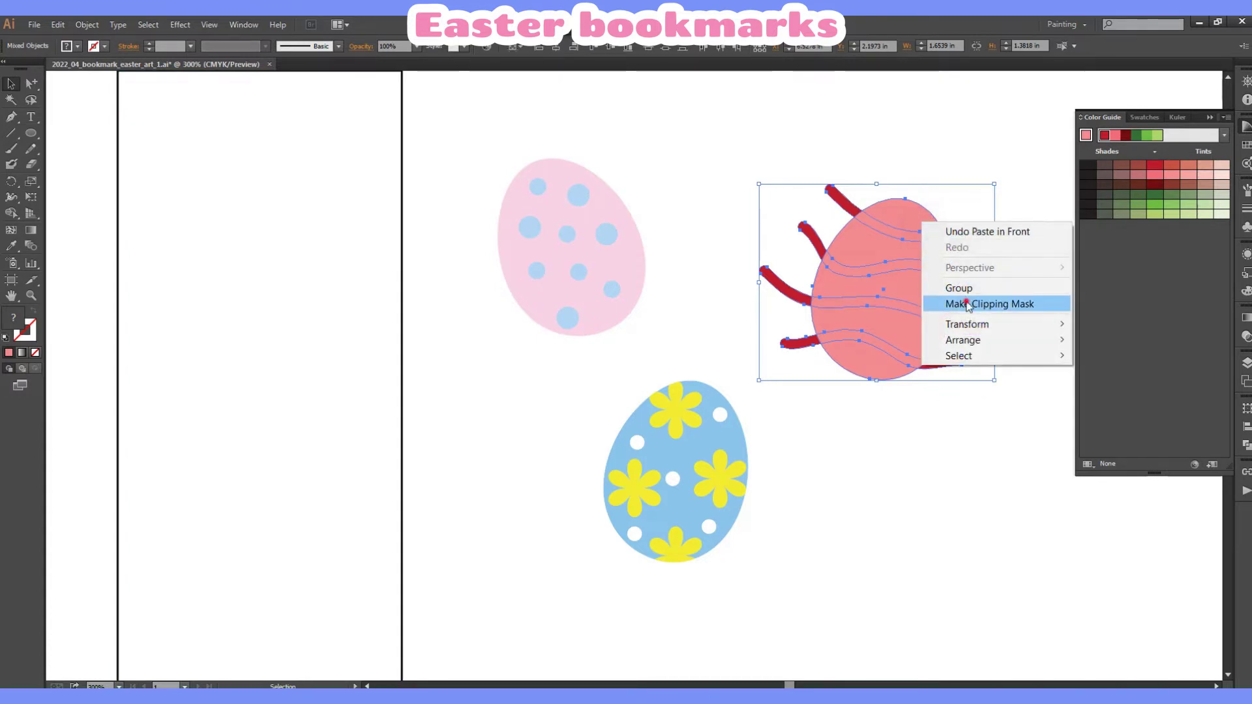
pyautogui.click(959, 302)
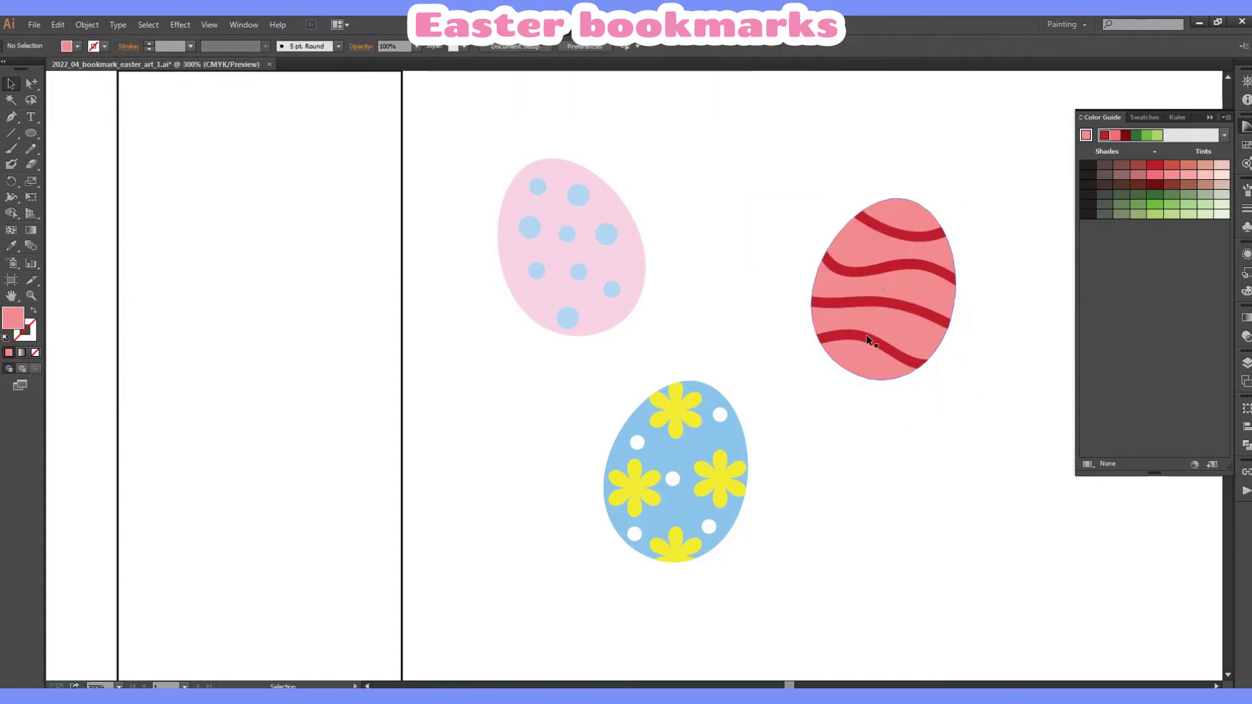
# Zoom the view to 150% and move the red egg up.
pyautogui.click(119, 684)
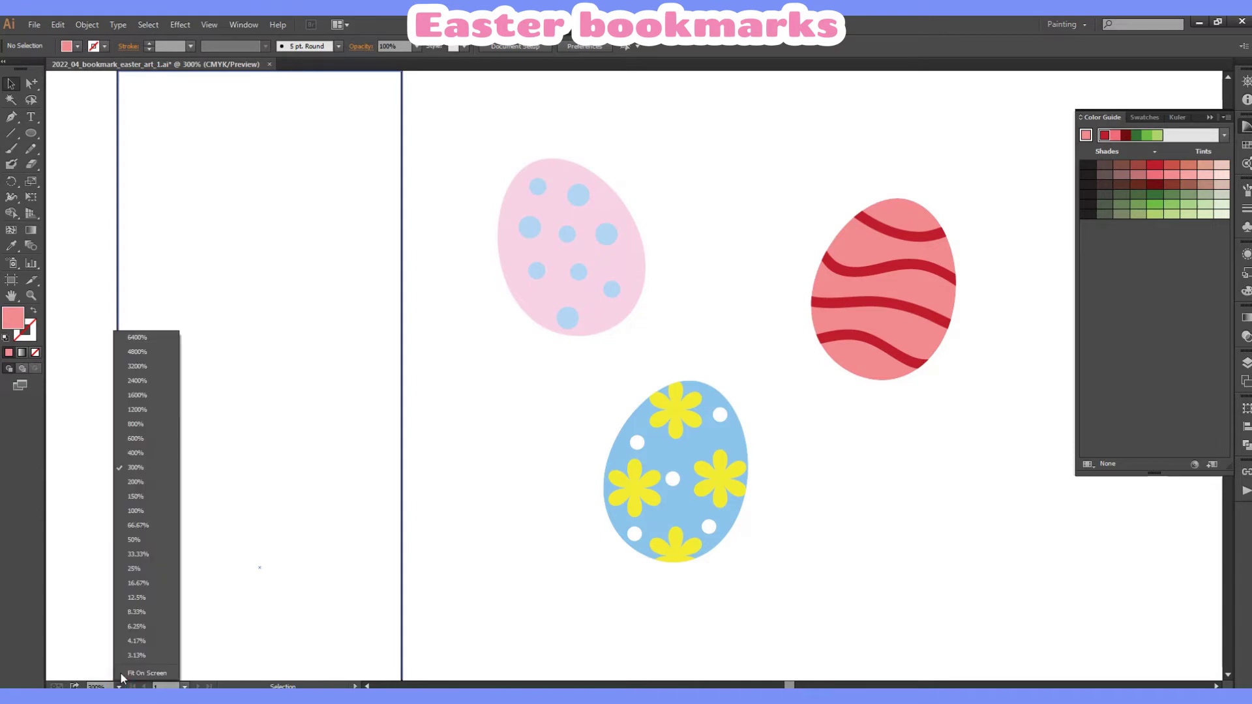
pyautogui.click(131, 497)
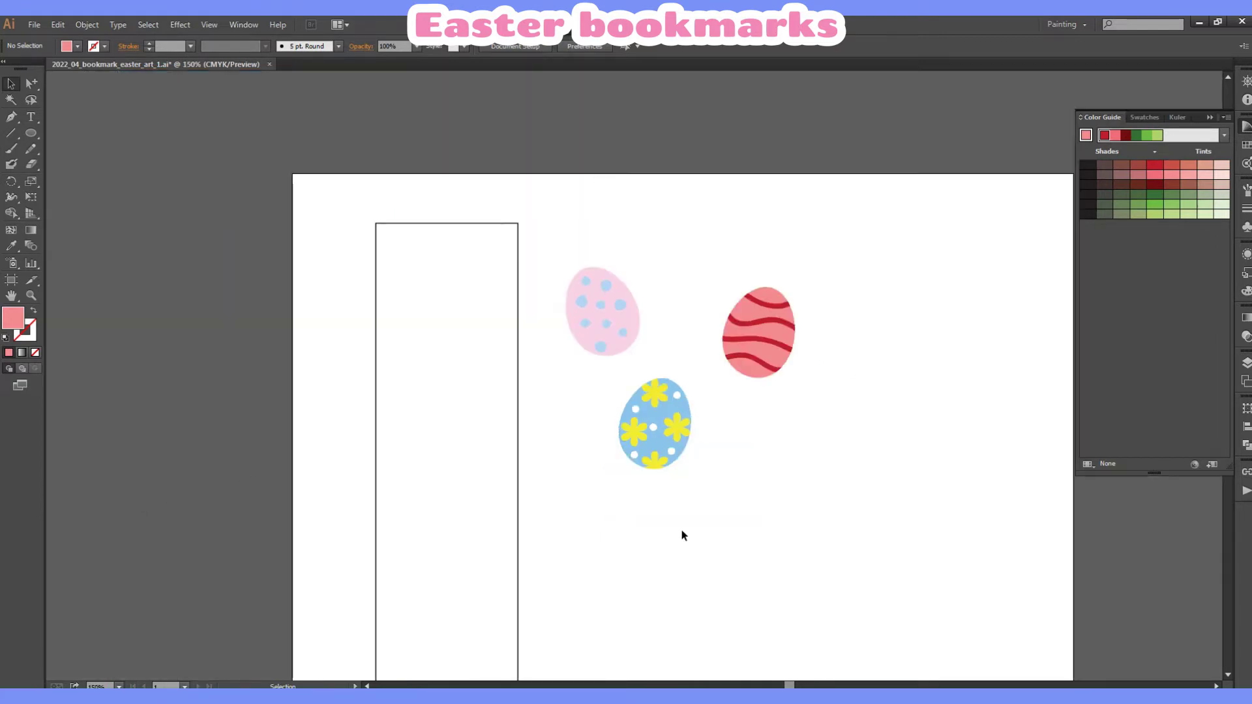
pyautogui.scroll(-2, 811, 533)
pyautogui.scroll(-2, 813, 512)
pyautogui.moveTo(762, 255); pyautogui.dragTo(727, 214)
pyautogui.click(838, 341)
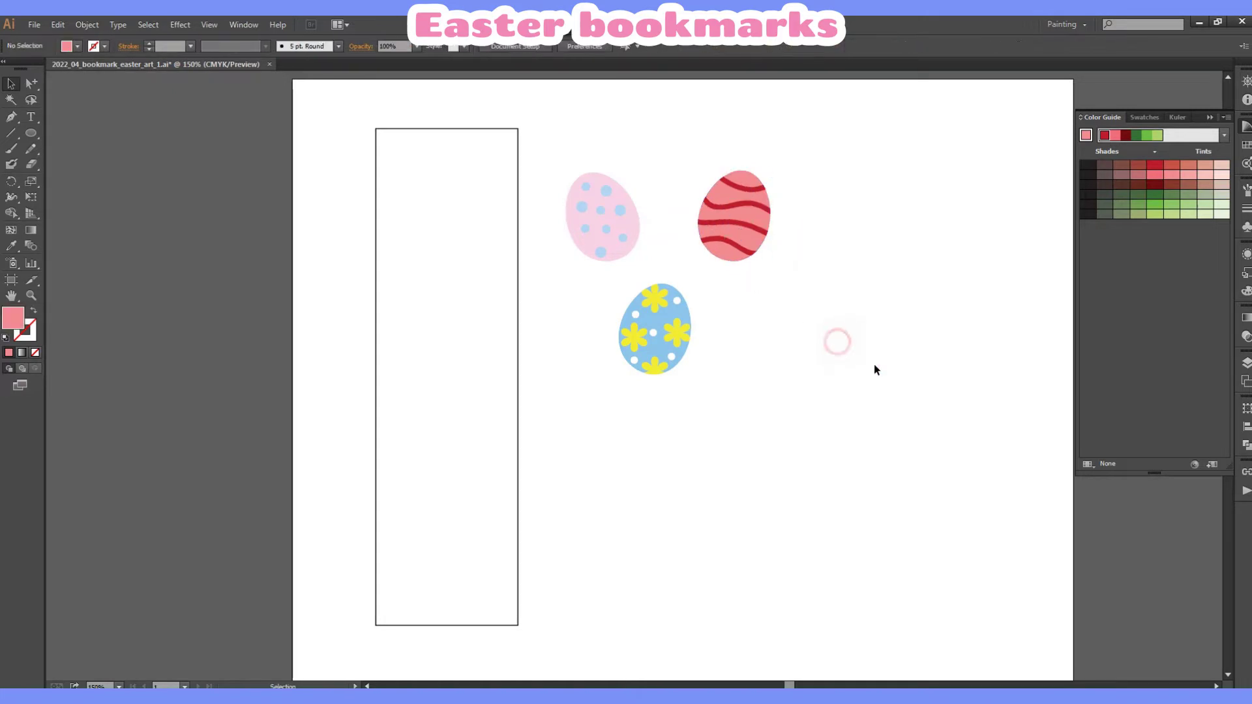
# Copy the pink egg's shape and place the pasted copy right of the blue egg.
pyautogui.click(33, 83)
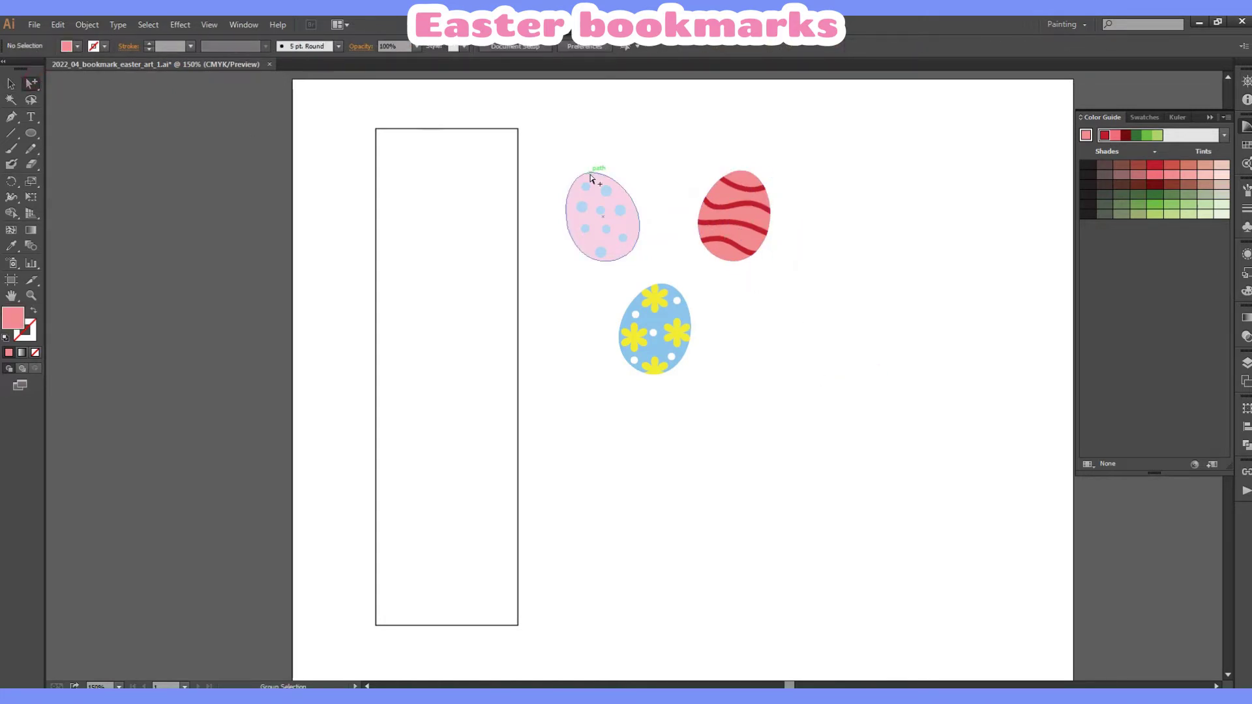
pyautogui.click(591, 174)
pyautogui.click(58, 24)
pyautogui.click(81, 93)
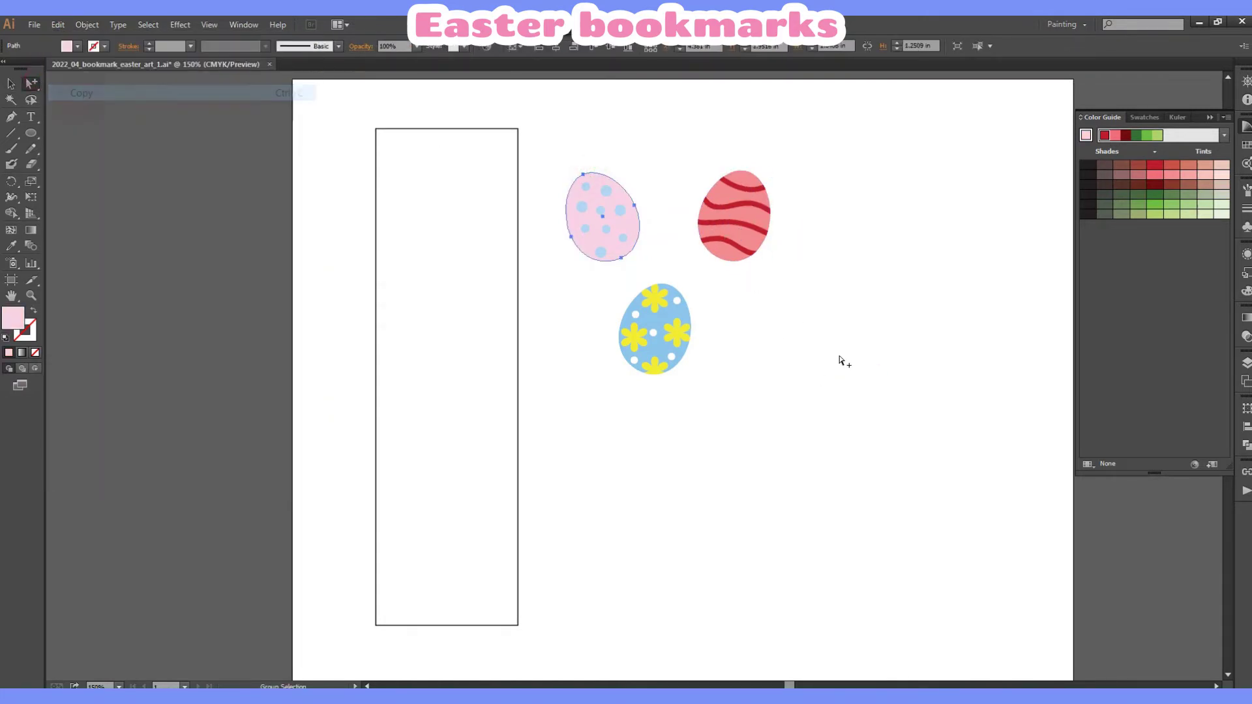
pyautogui.click(839, 358)
pyautogui.click(59, 25)
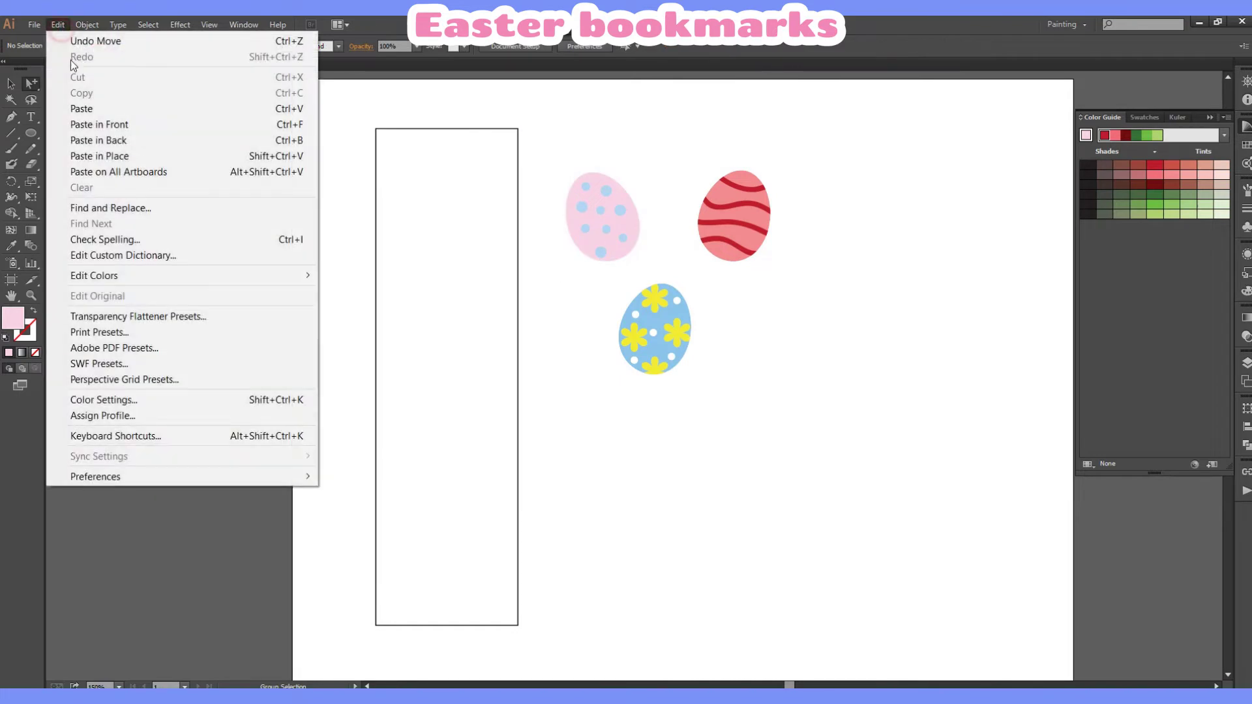
pyautogui.click(92, 109)
pyautogui.moveTo(650, 410); pyautogui.dragTo(801, 382)
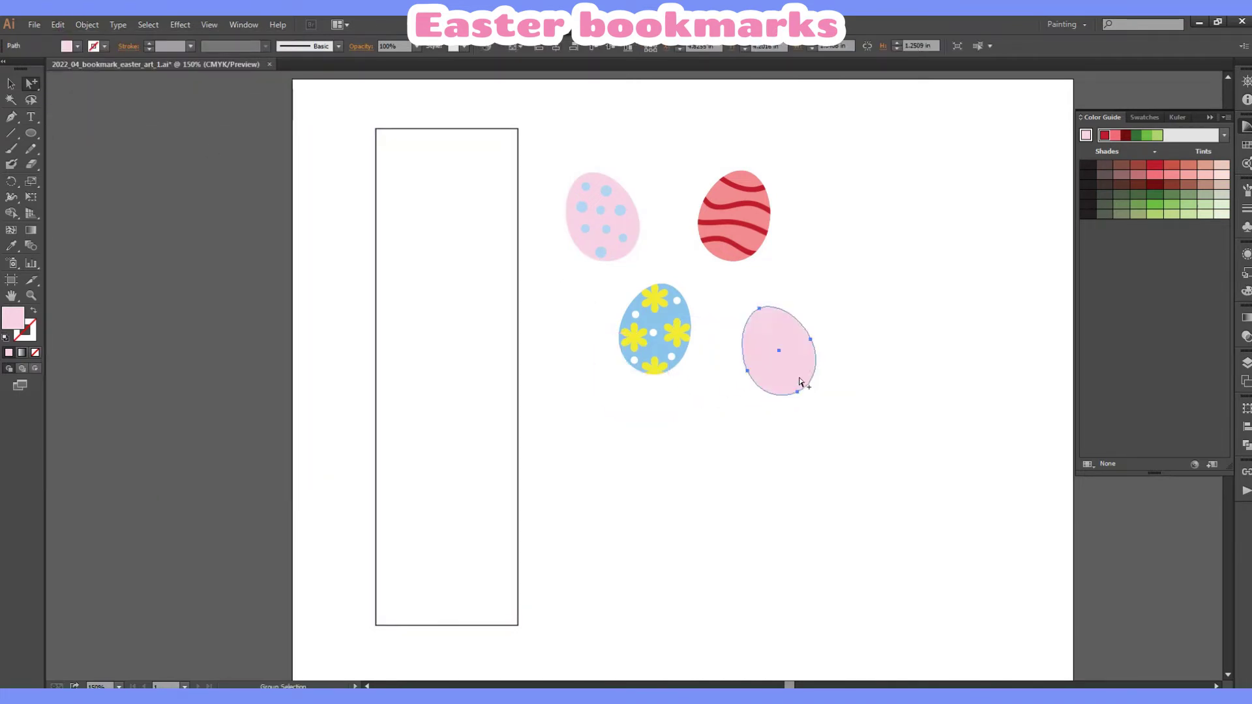
# Fill the new egg with the flowers' yellow using the Eyedropper.
pyautogui.click(11, 83)
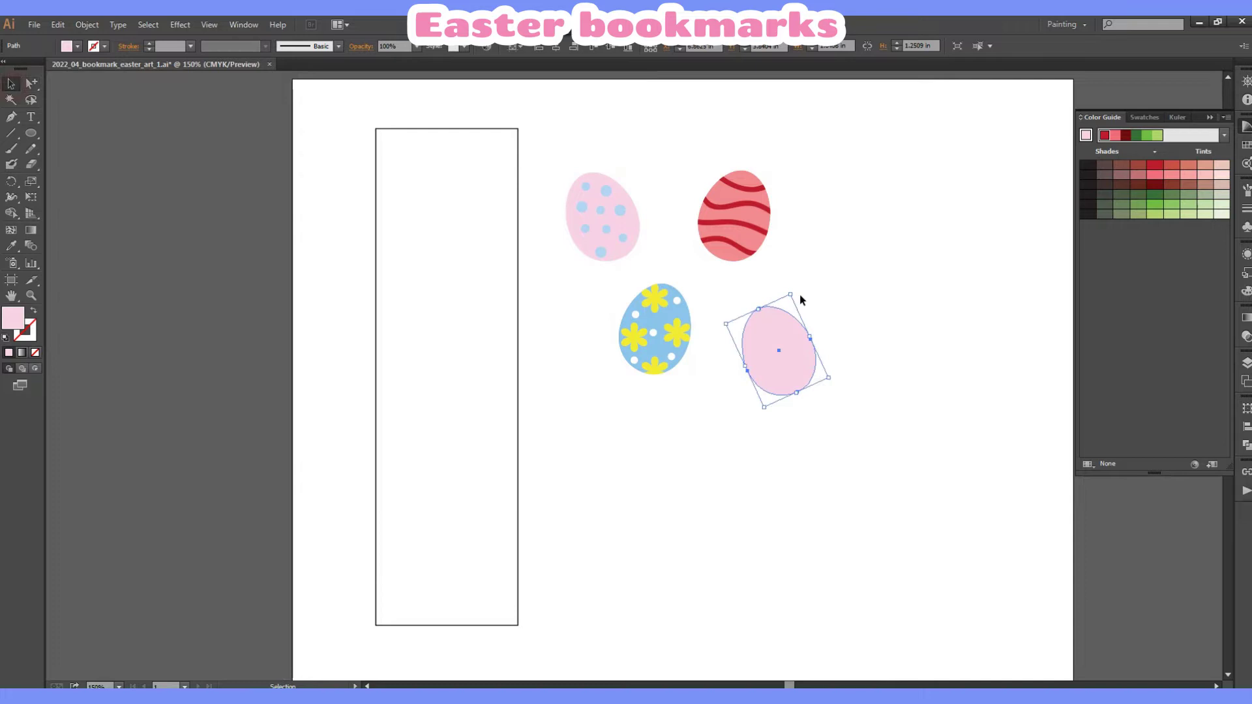
pyautogui.click(947, 302)
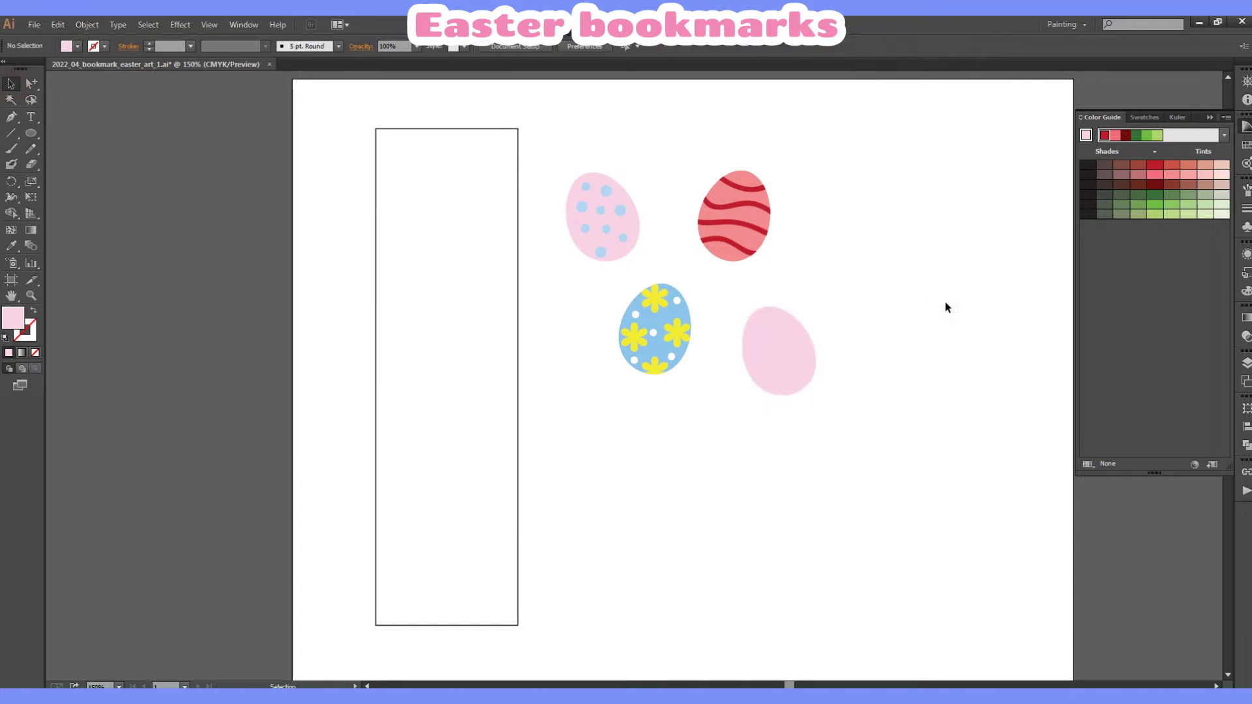
pyautogui.click(802, 374)
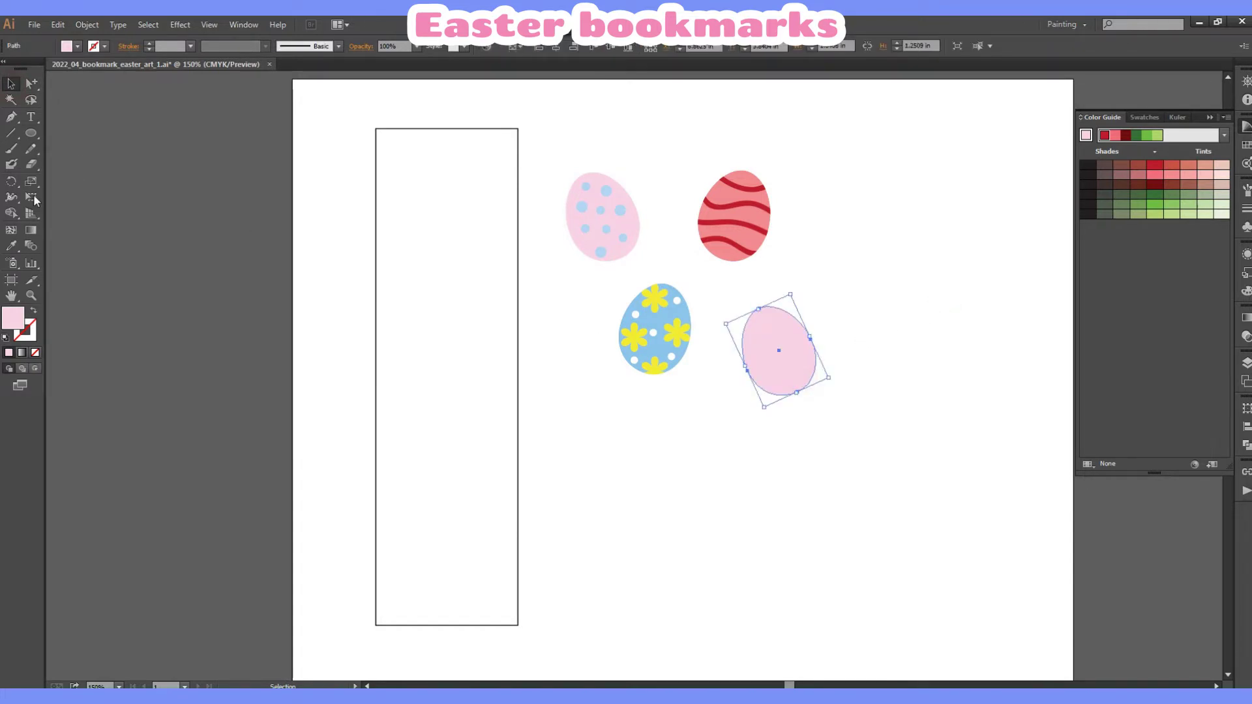
pyautogui.click(11, 246)
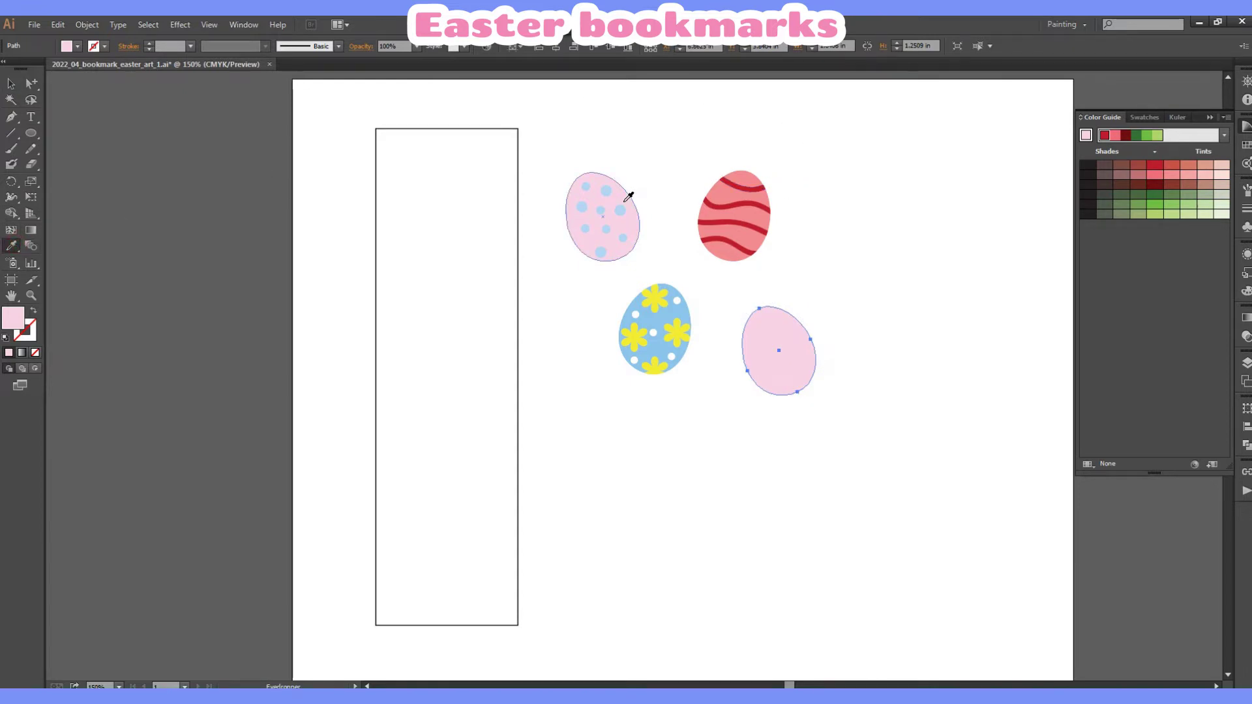
pyautogui.click(680, 328)
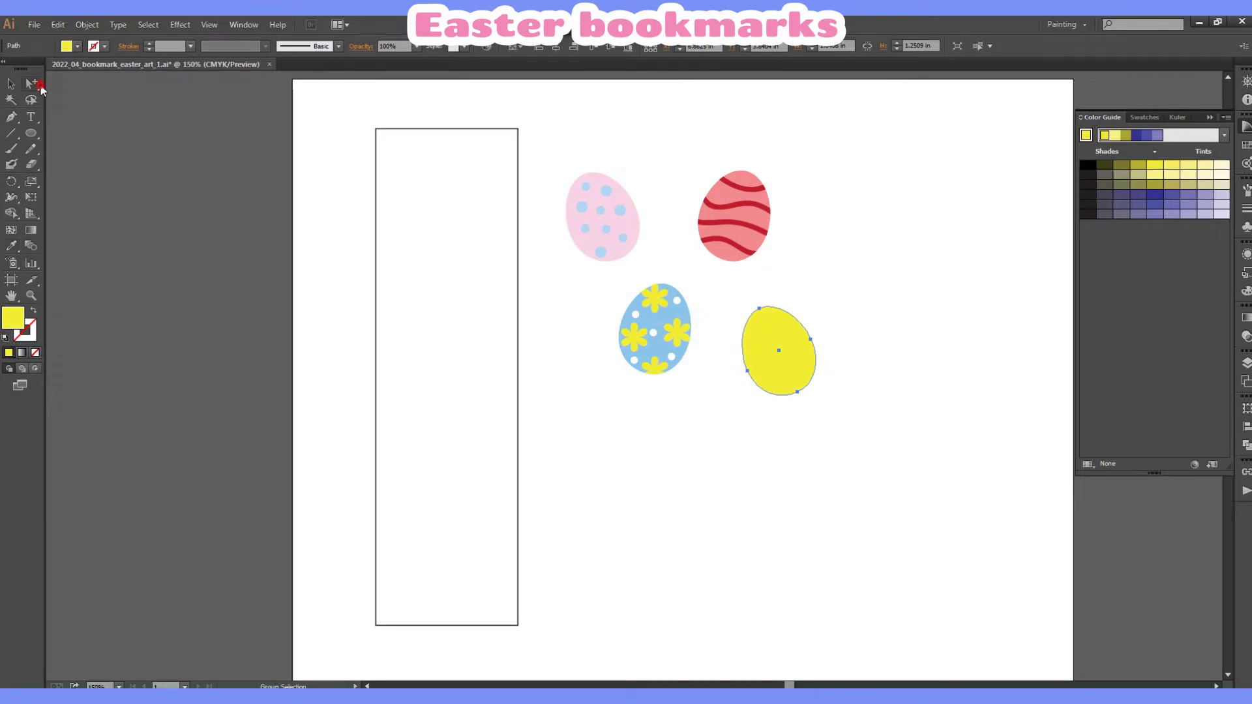
pyautogui.click(966, 224)
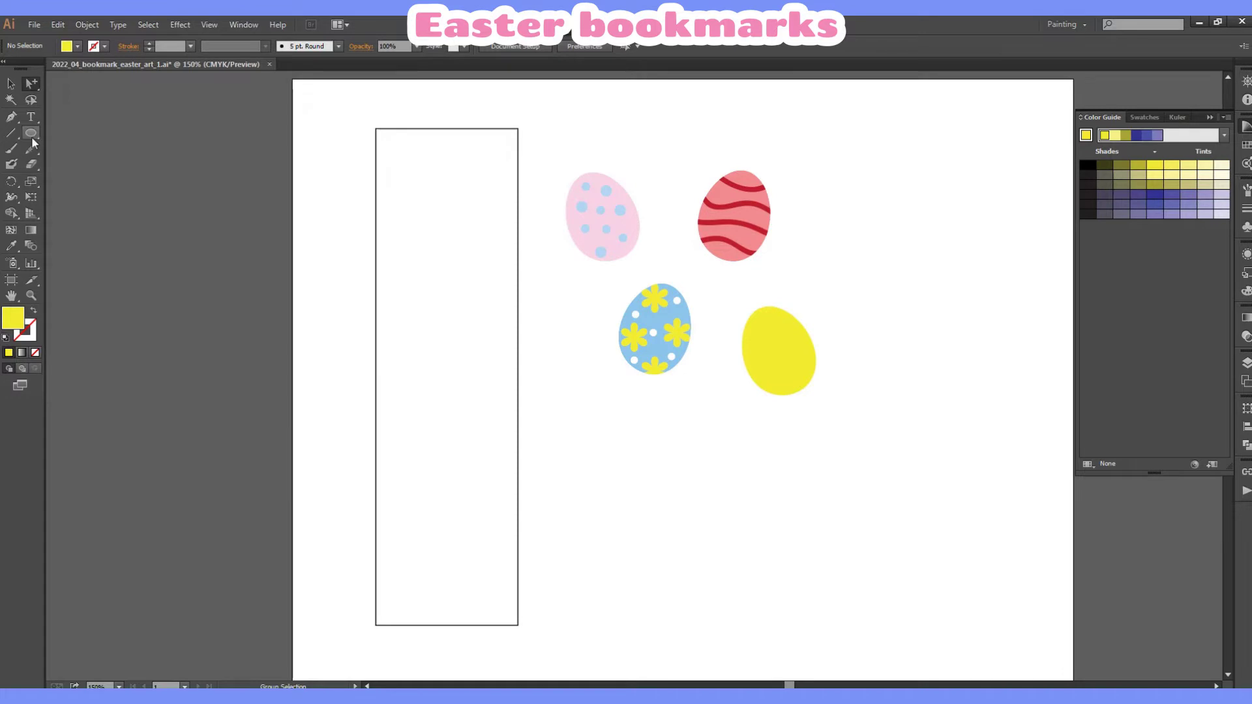
pyautogui.moveTo(32, 133); pyautogui.dragTo(71, 195)
# Sample the red egg's coral and draw two stars on the yellow egg.
pyautogui.click(14, 248)
pyautogui.click(761, 217)
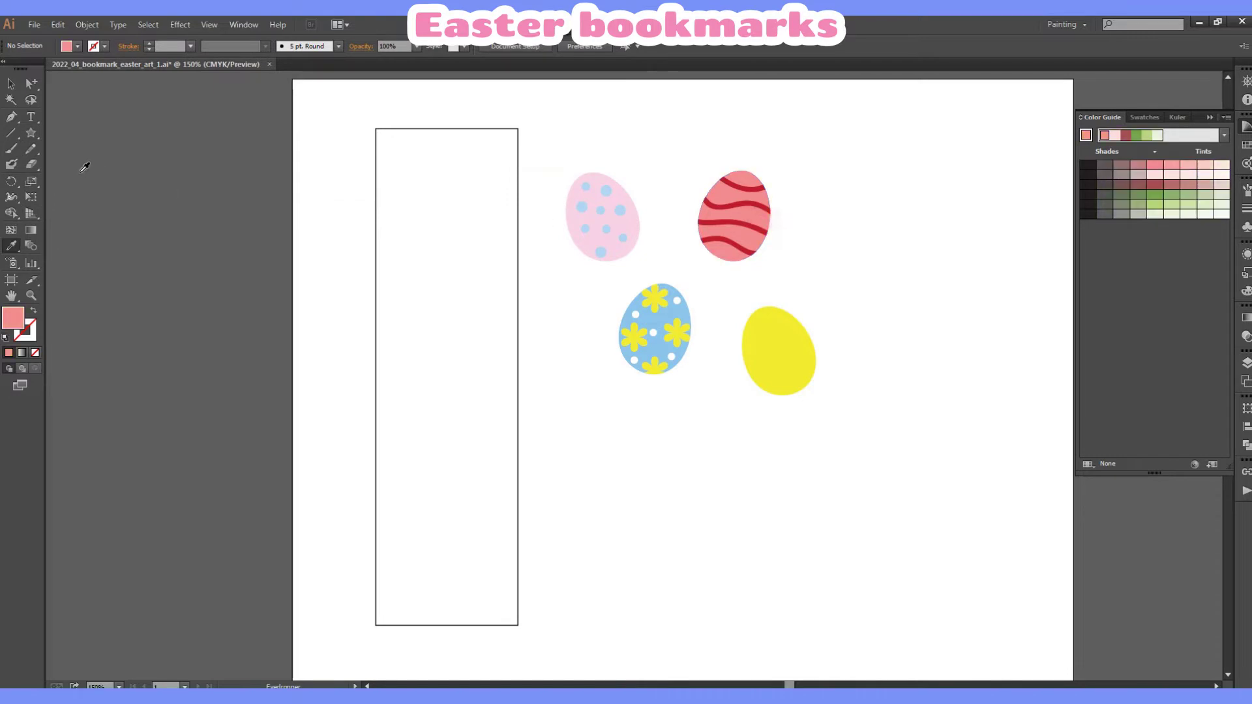
pyautogui.click(34, 135)
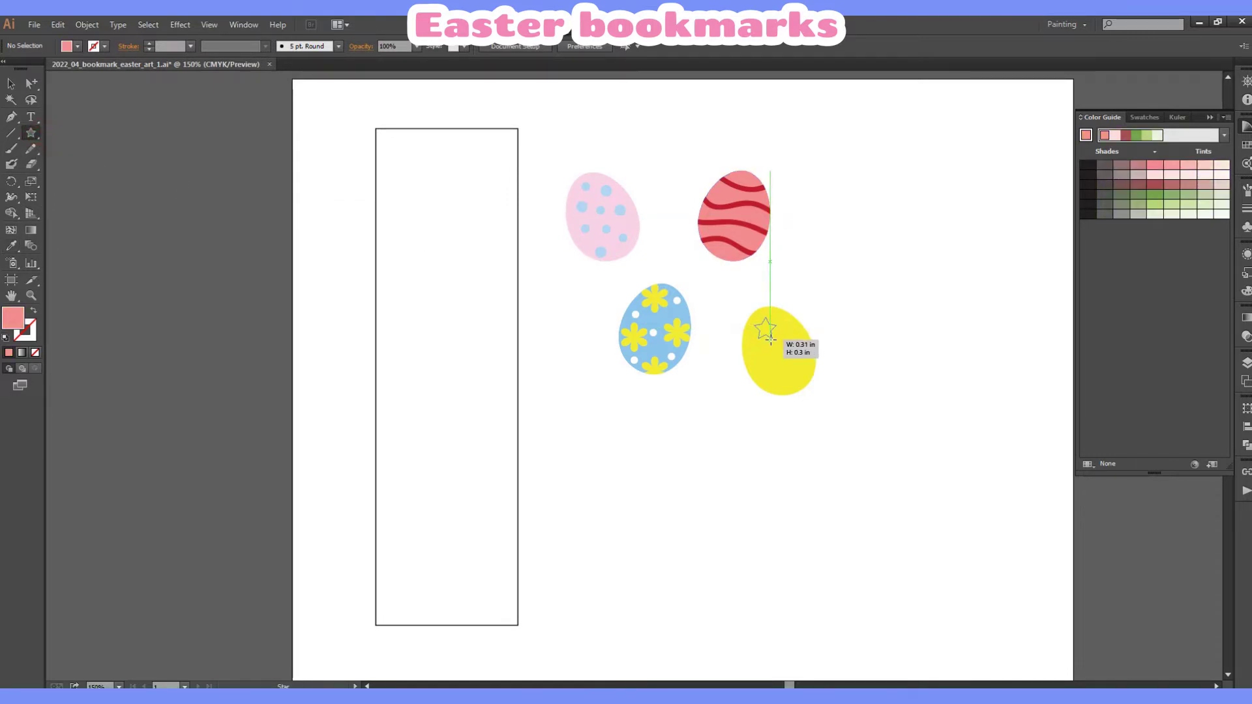
pyautogui.moveTo(766, 329); pyautogui.dragTo(767, 319)
pyautogui.moveTo(765, 370)
pyautogui.mouseDown()
pyautogui.moveTo(806, 348)
pyautogui.moveTo(795, 385)
pyautogui.mouseUp()
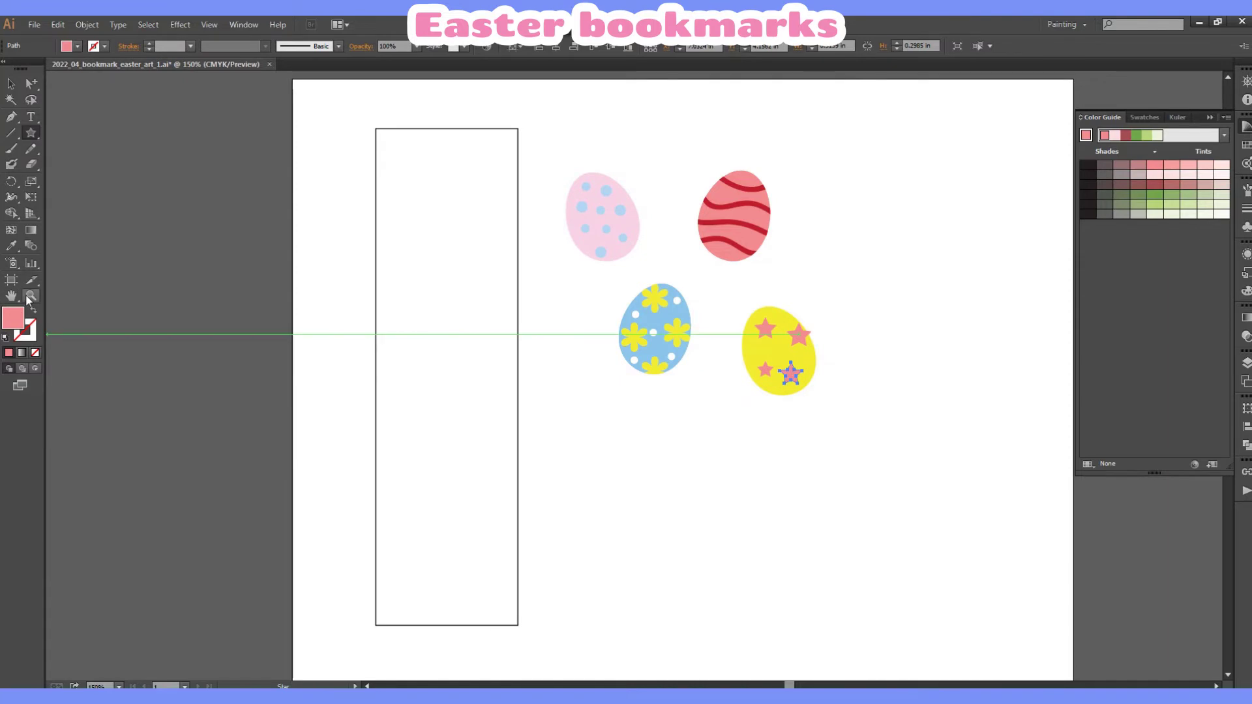
# Zoom in on the yellow egg and spread the stars across its top and centre.
pyautogui.click(31, 295)
pyautogui.click(761, 325)
pyautogui.click(664, 404)
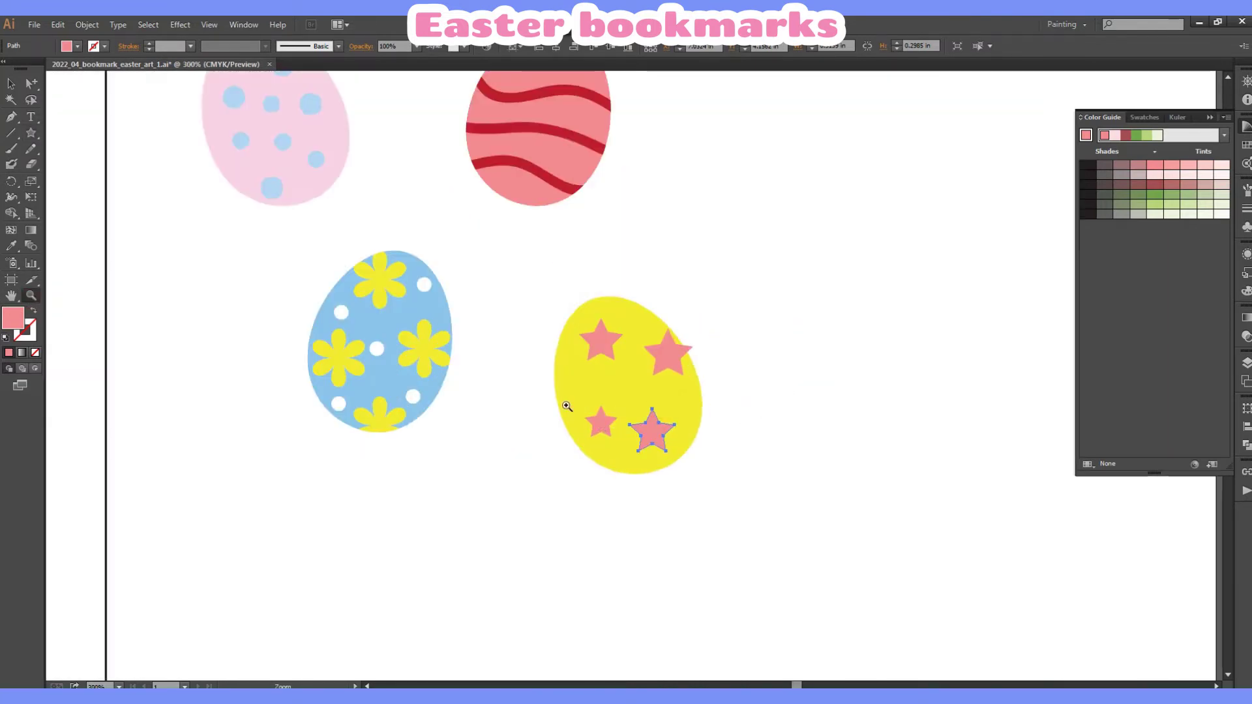
pyautogui.click(11, 83)
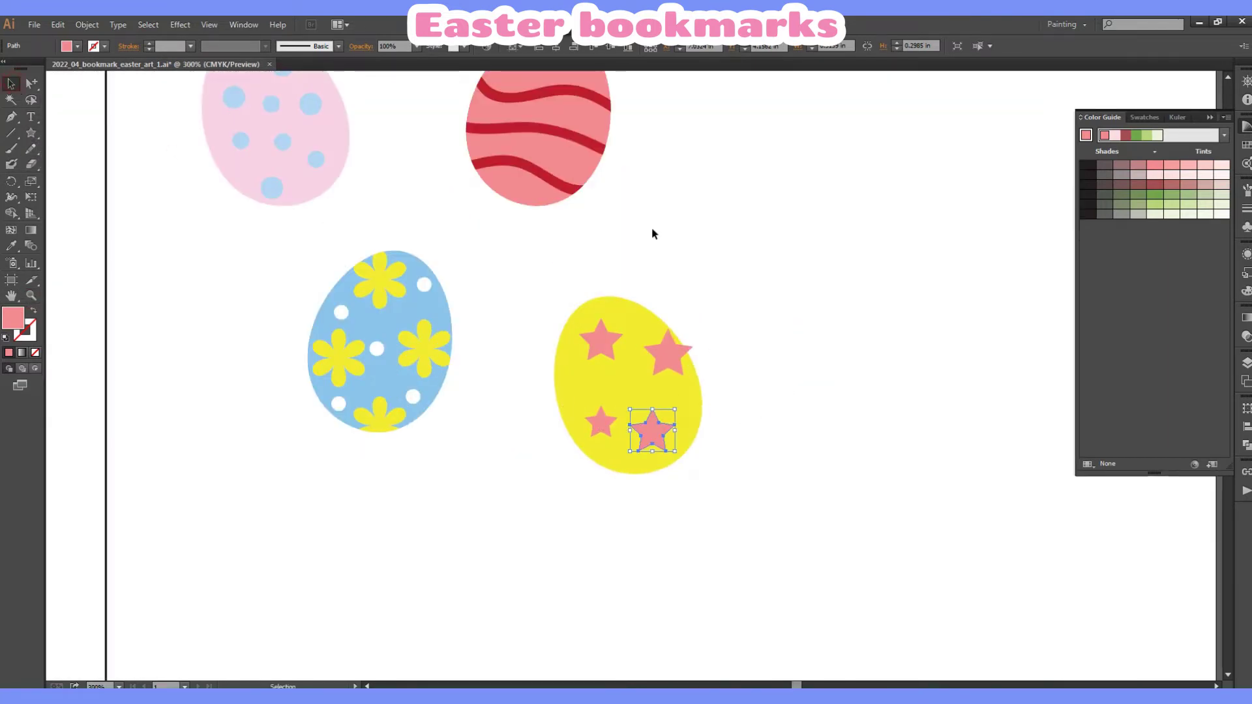
pyautogui.click(742, 225)
pyautogui.moveTo(605, 341); pyautogui.dragTo(584, 356)
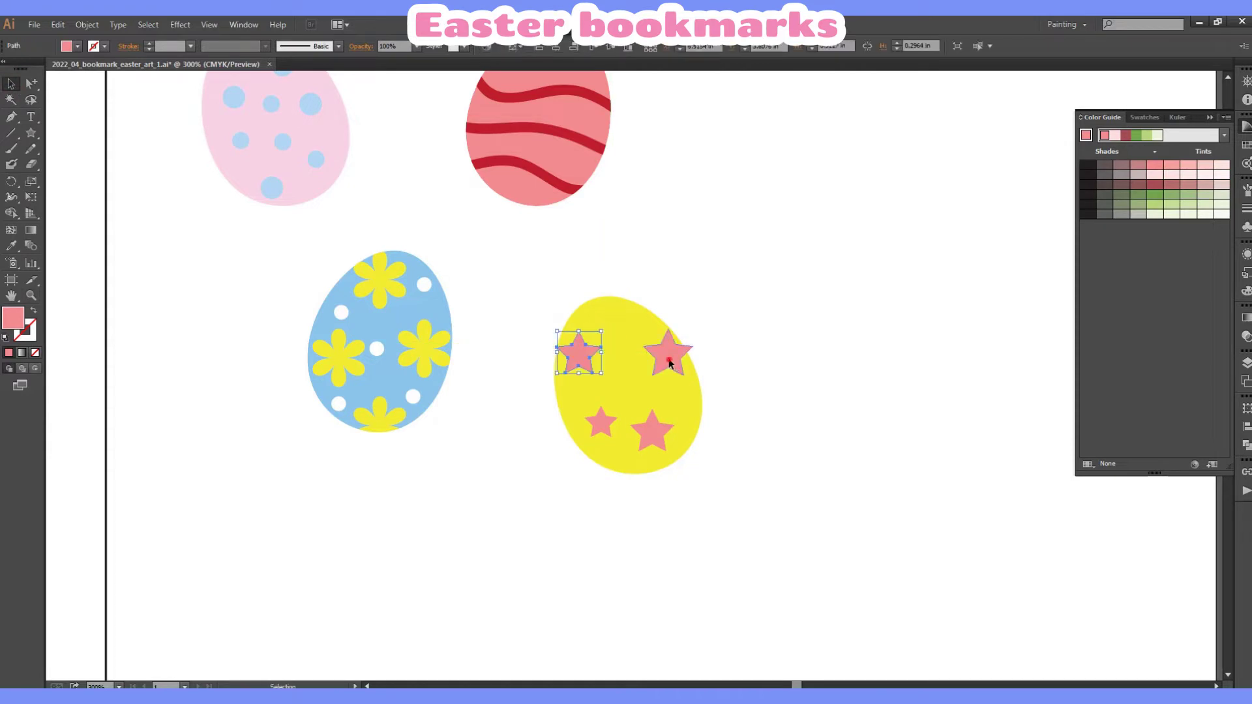
pyautogui.moveTo(668, 355); pyautogui.dragTo(626, 316)
pyautogui.moveTo(650, 430)
pyautogui.mouseDown()
pyautogui.moveTo(651, 384)
pyautogui.moveTo(667, 469)
pyautogui.mouseUp()
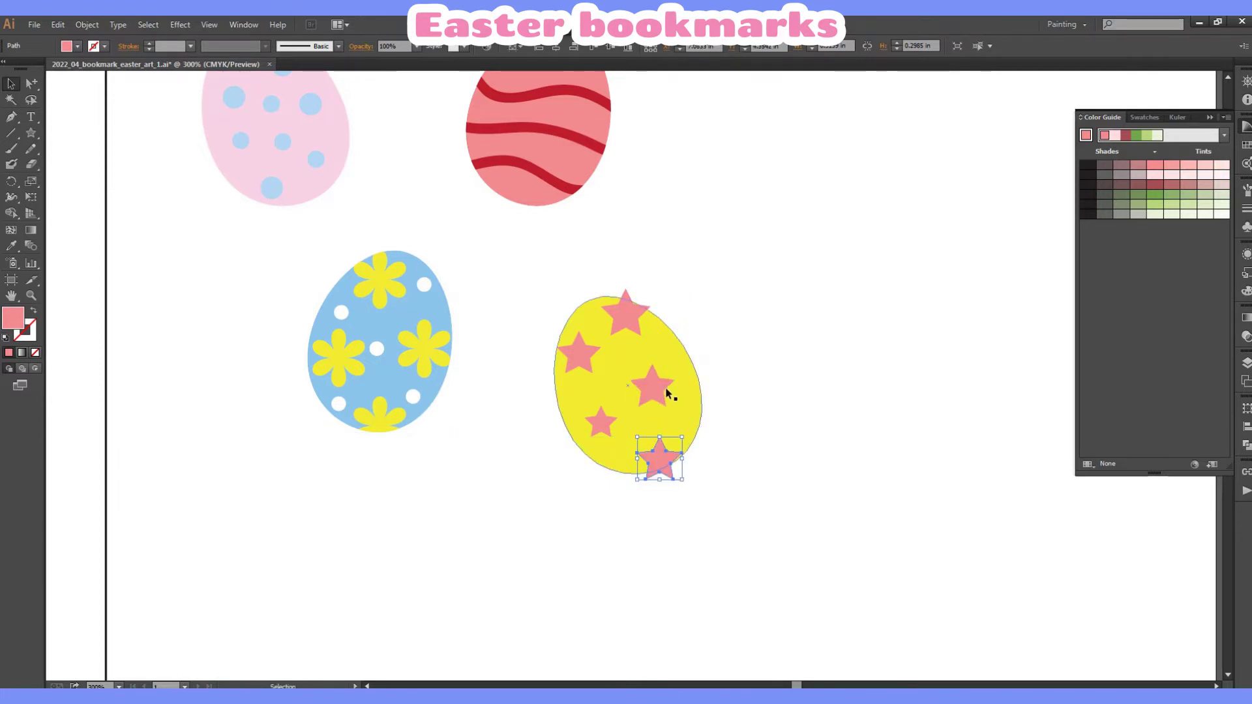
# Alt-drag copies of the centre star onto the egg's right side.
pyautogui.moveTo(641, 390); pyautogui.dragTo(706, 398)
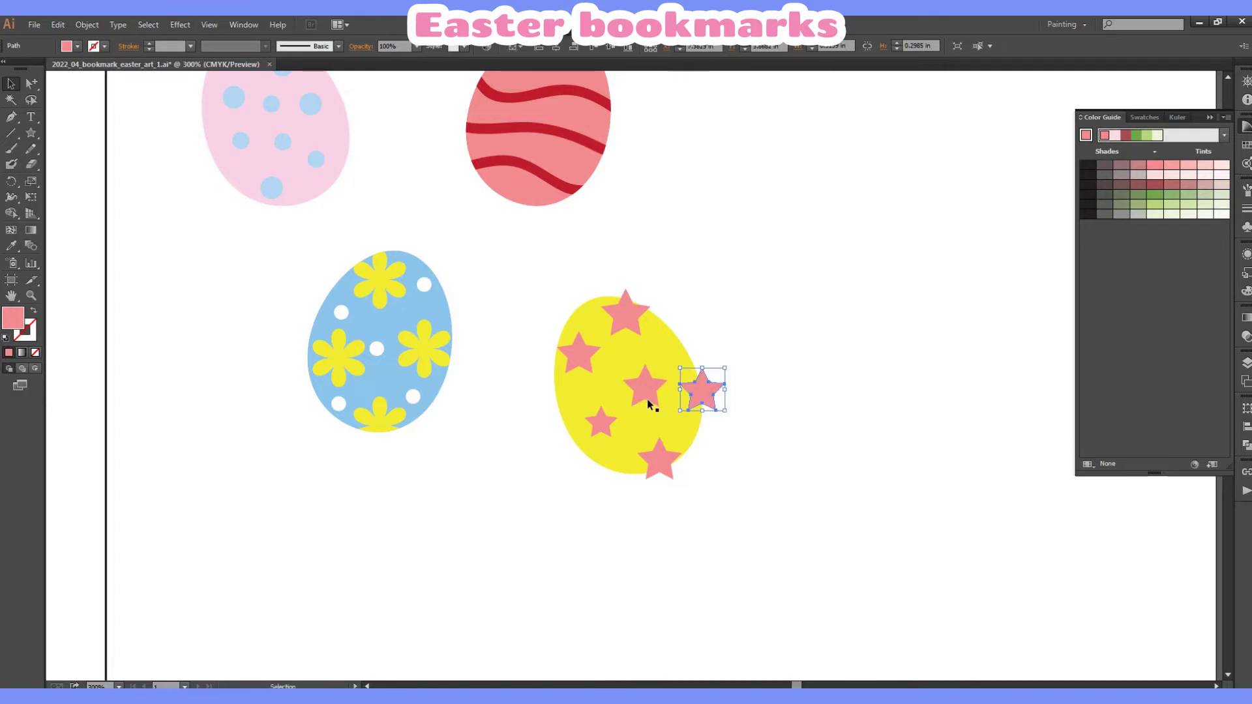
pyautogui.moveTo(603, 424); pyautogui.dragTo(597, 433)
pyautogui.moveTo(646, 400)
pyautogui.mouseDown()
pyautogui.moveTo(637, 396)
pyautogui.moveTo(695, 387)
pyautogui.mouseUp()
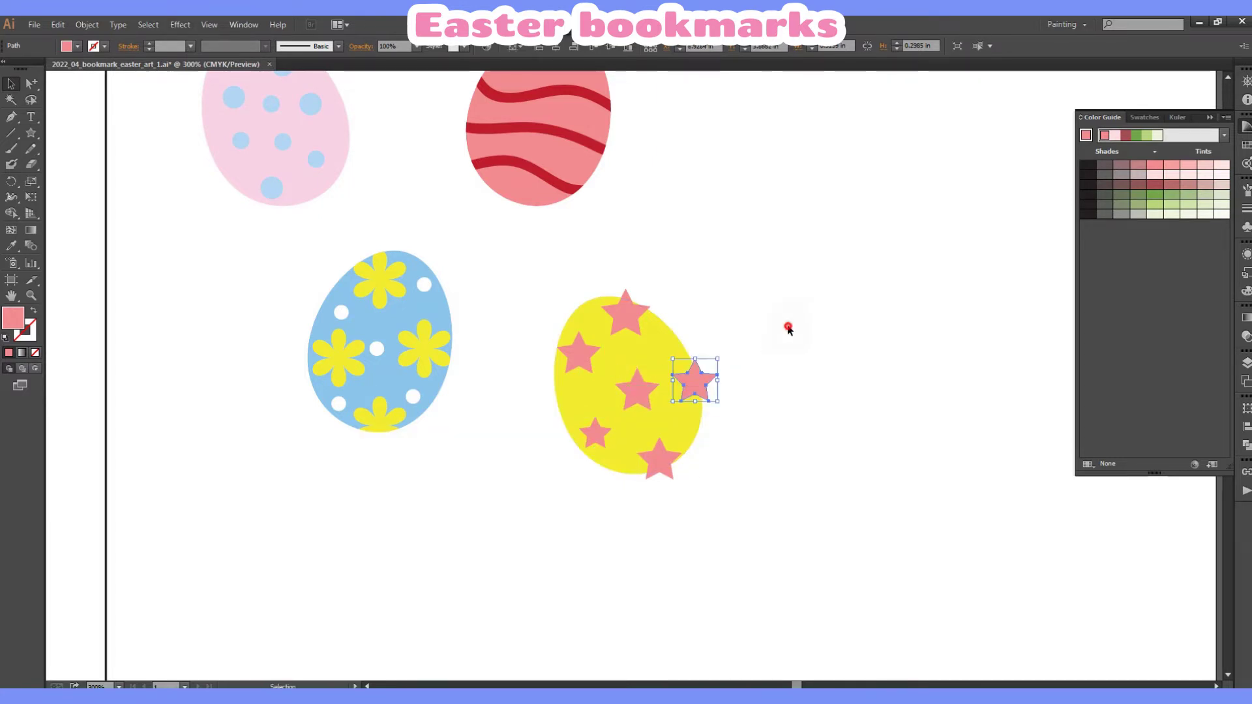
pyautogui.click(785, 326)
# Paste a copy of the yellow egg in front and bring it above the stars.
pyautogui.click(655, 349)
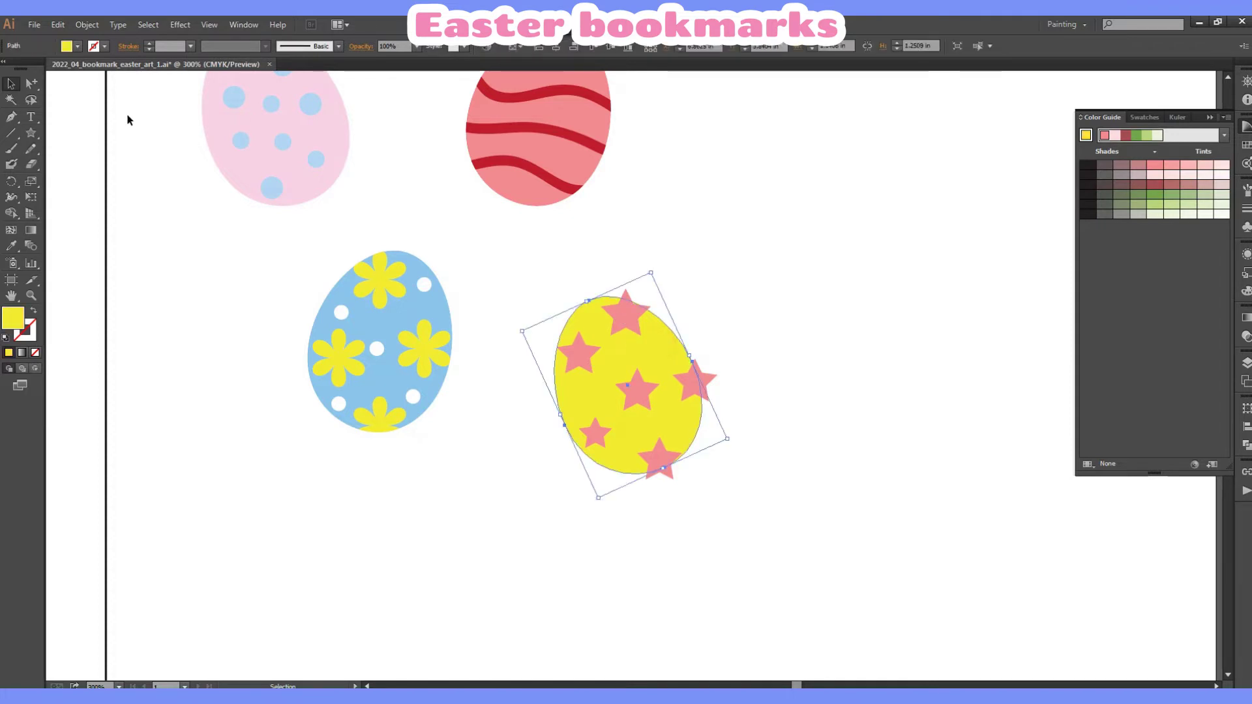
pyautogui.click(58, 25)
pyautogui.click(82, 93)
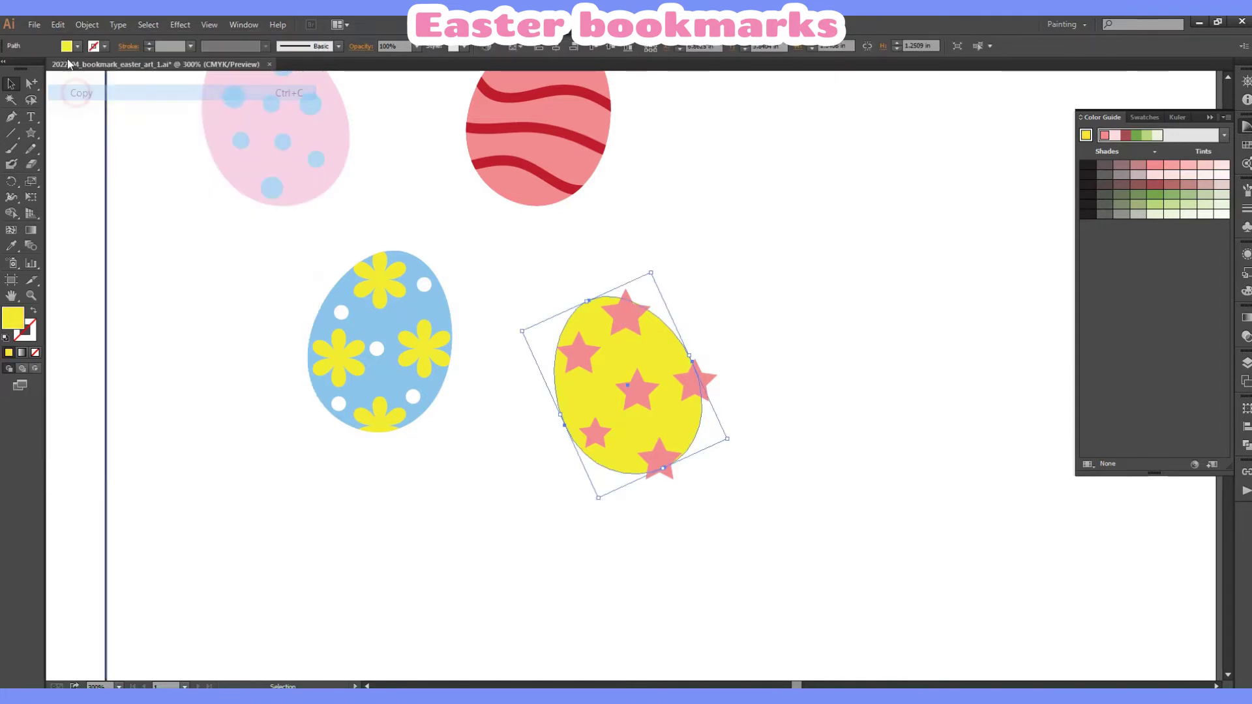
pyautogui.click(58, 25)
pyautogui.click(89, 124)
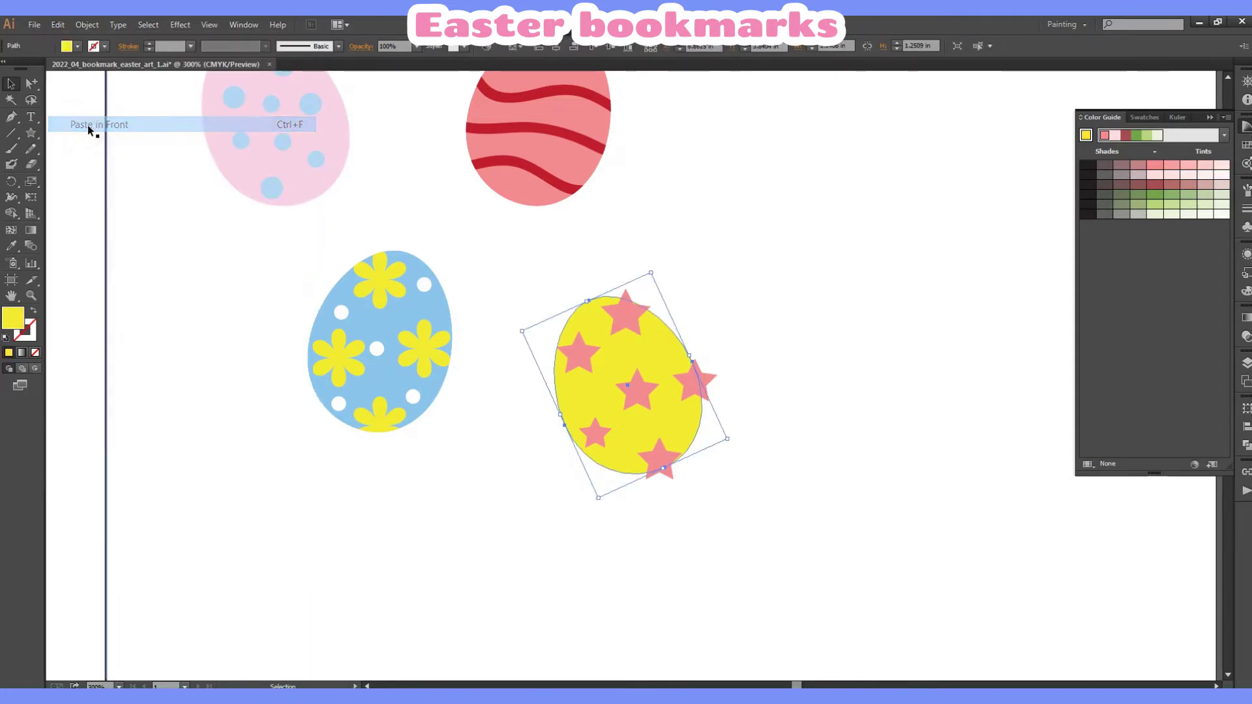
pyautogui.rightClick(706, 284)
pyautogui.moveTo(748, 486)
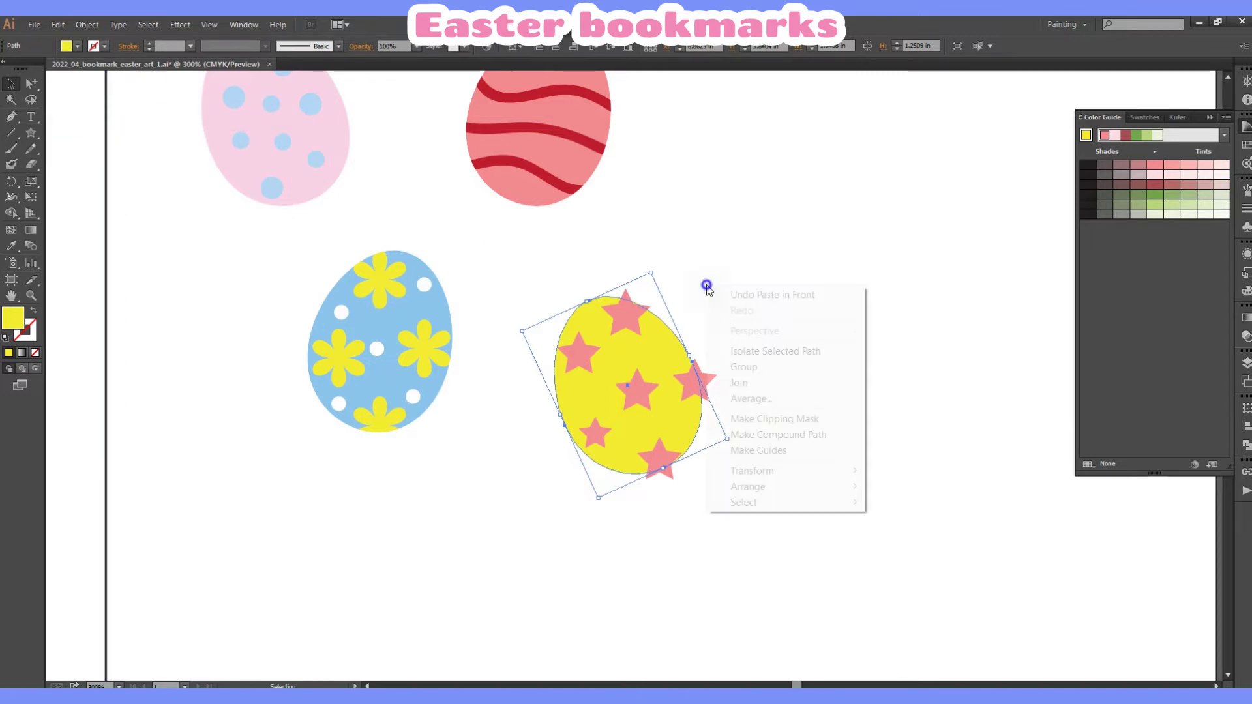
pyautogui.click(905, 488)
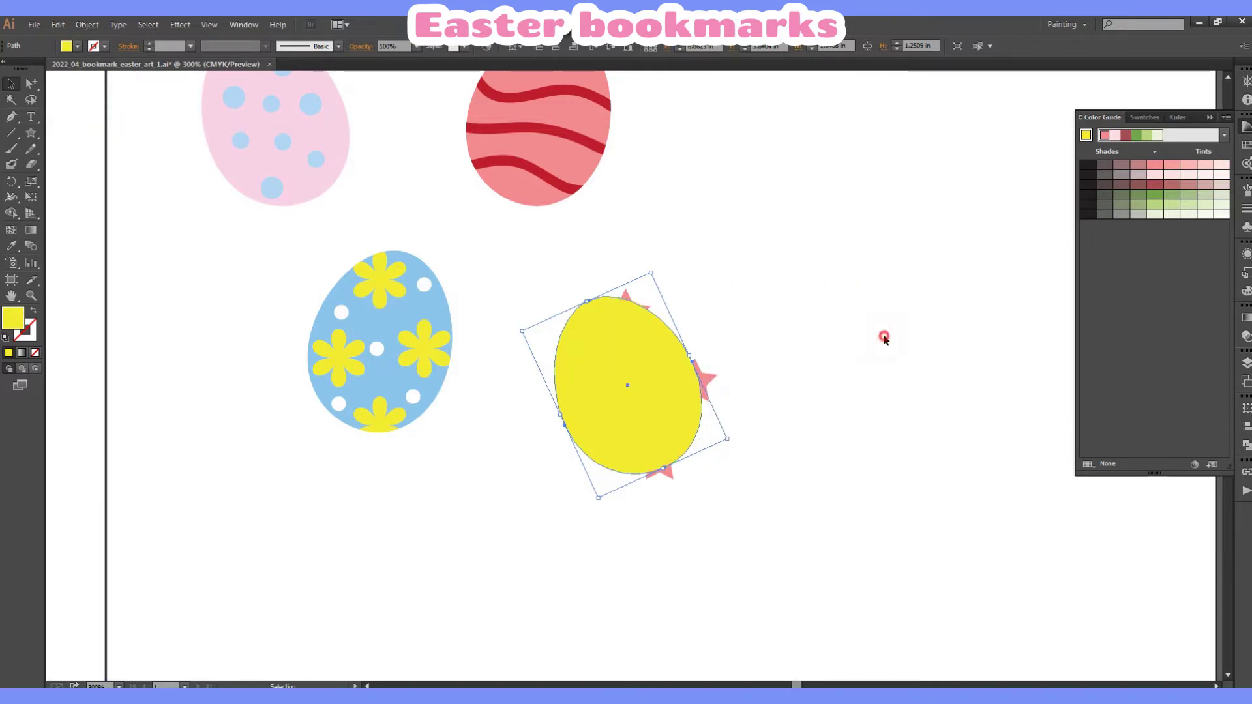
pyautogui.click(883, 335)
# Make a clipping mask from the egg and its stars, then zoom out to the artboard.
pyautogui.moveTo(530, 272); pyautogui.dragTo(839, 548)
pyautogui.rightClick(673, 435)
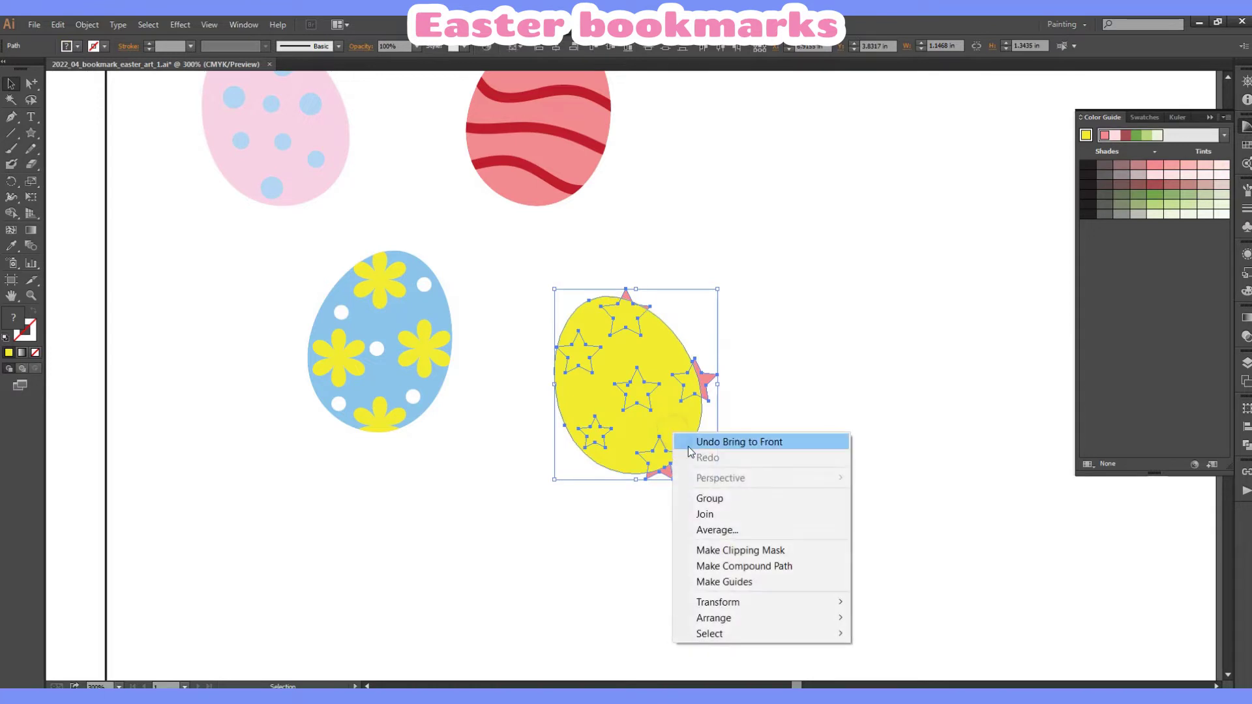
pyautogui.click(735, 551)
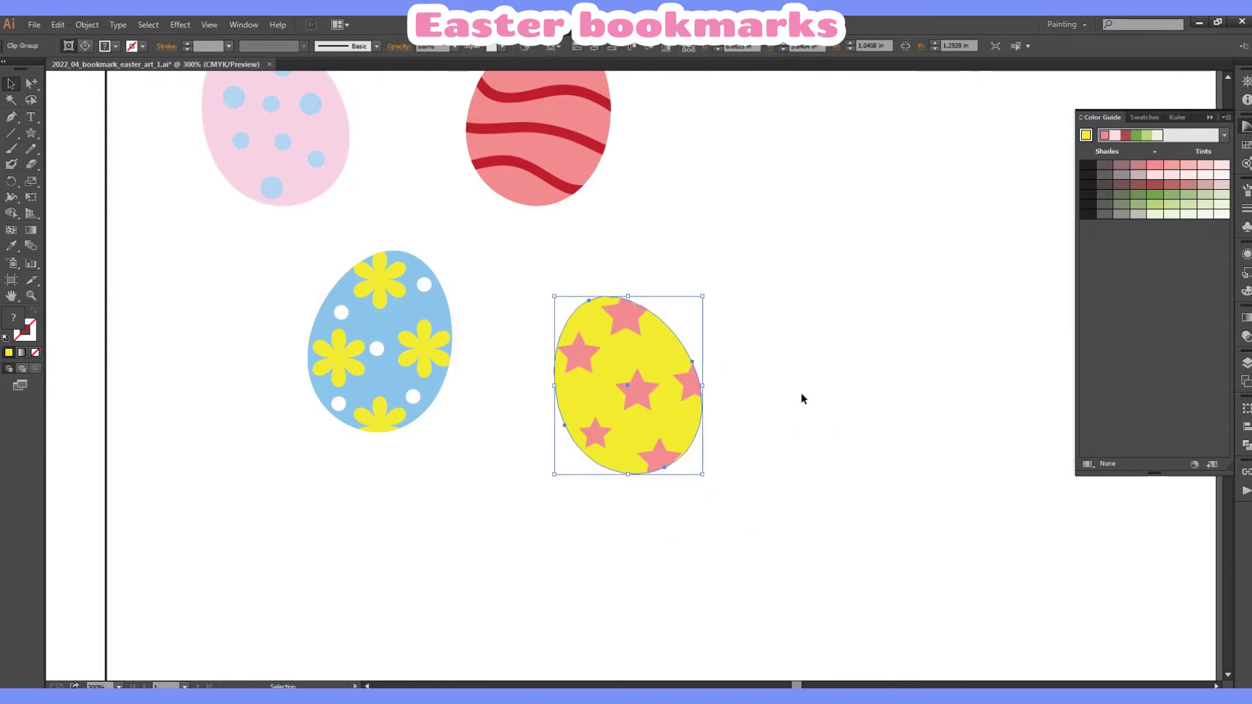
pyautogui.click(802, 395)
pyautogui.click(118, 686)
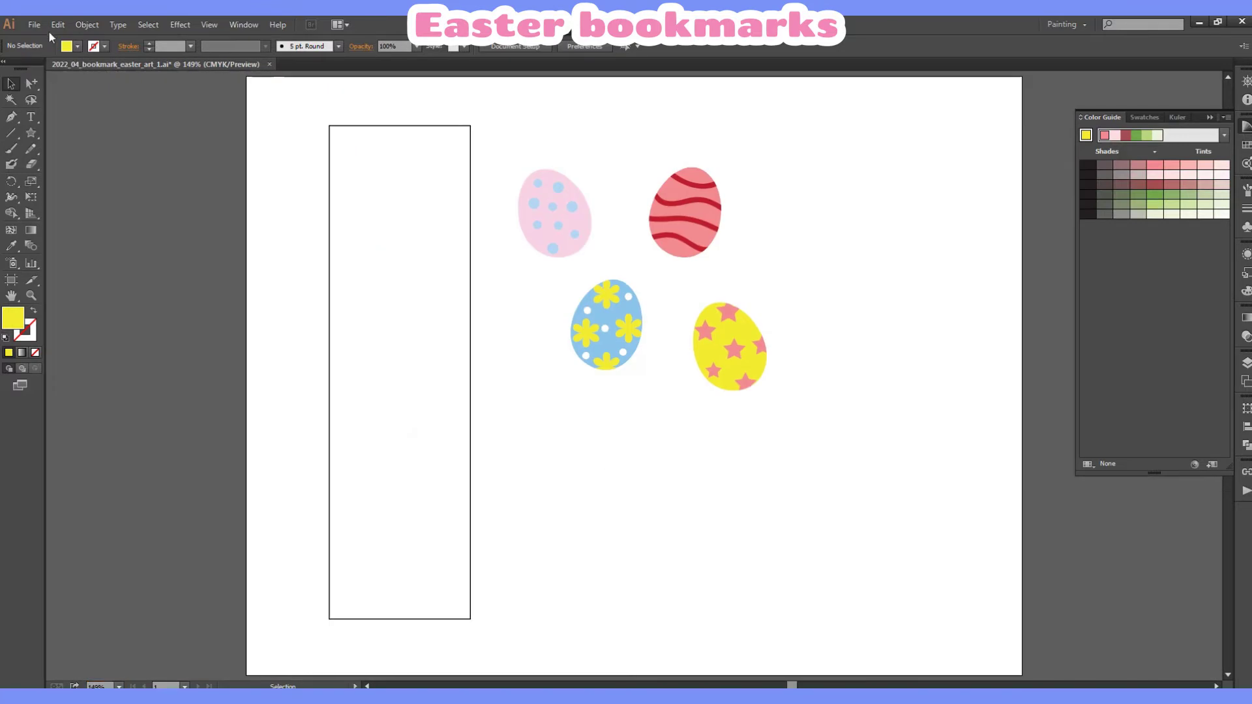
# Paste a spare plain yellow egg and set it aside at the upper right.
pyautogui.click(57, 25)
pyautogui.click(78, 107)
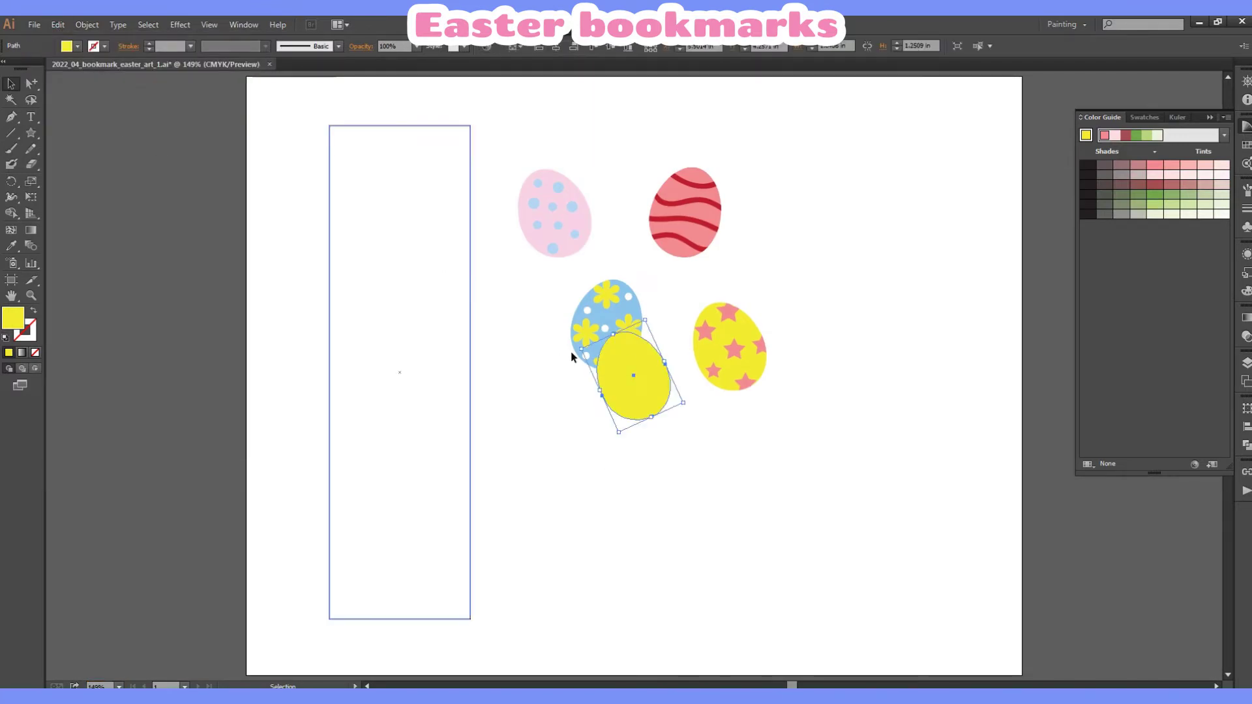
pyautogui.moveTo(636, 385); pyautogui.dragTo(831, 178)
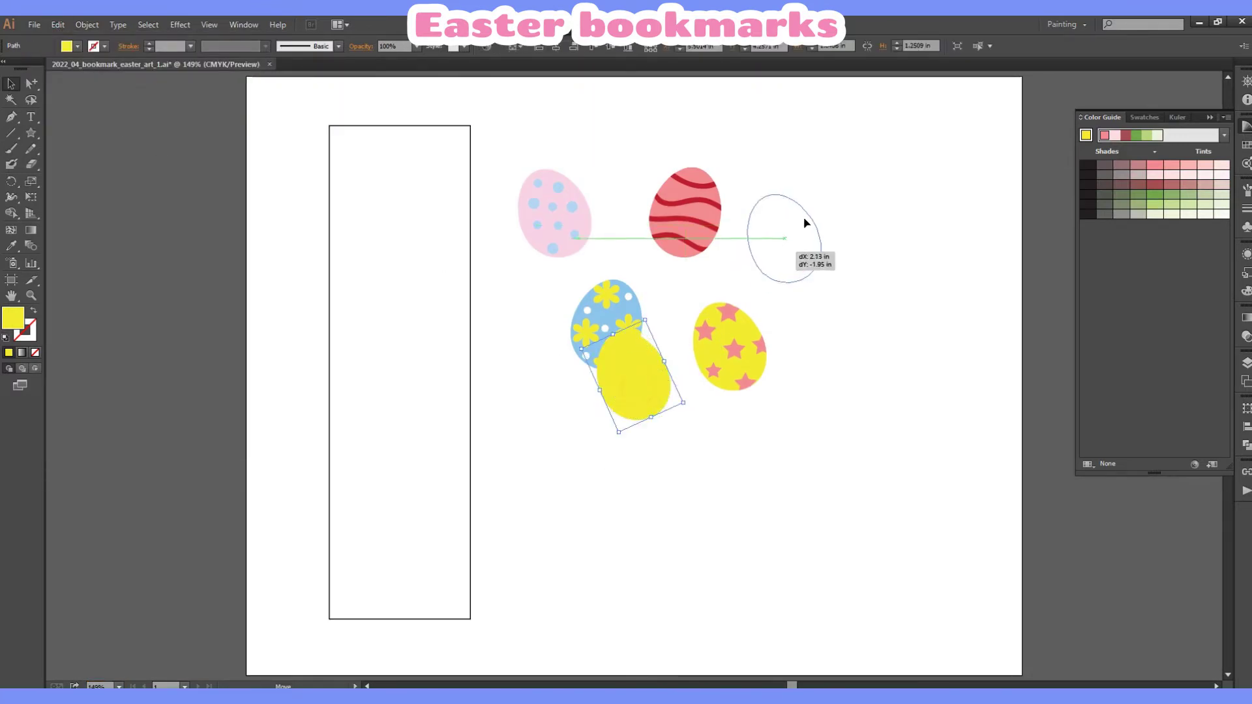
pyautogui.click(656, 144)
# Arrange the pink, red, blue and star eggs in two rows across the bookmark's top.
pyautogui.moveTo(567, 204); pyautogui.dragTo(344, 168)
pyautogui.moveTo(685, 212); pyautogui.dragTo(422, 169)
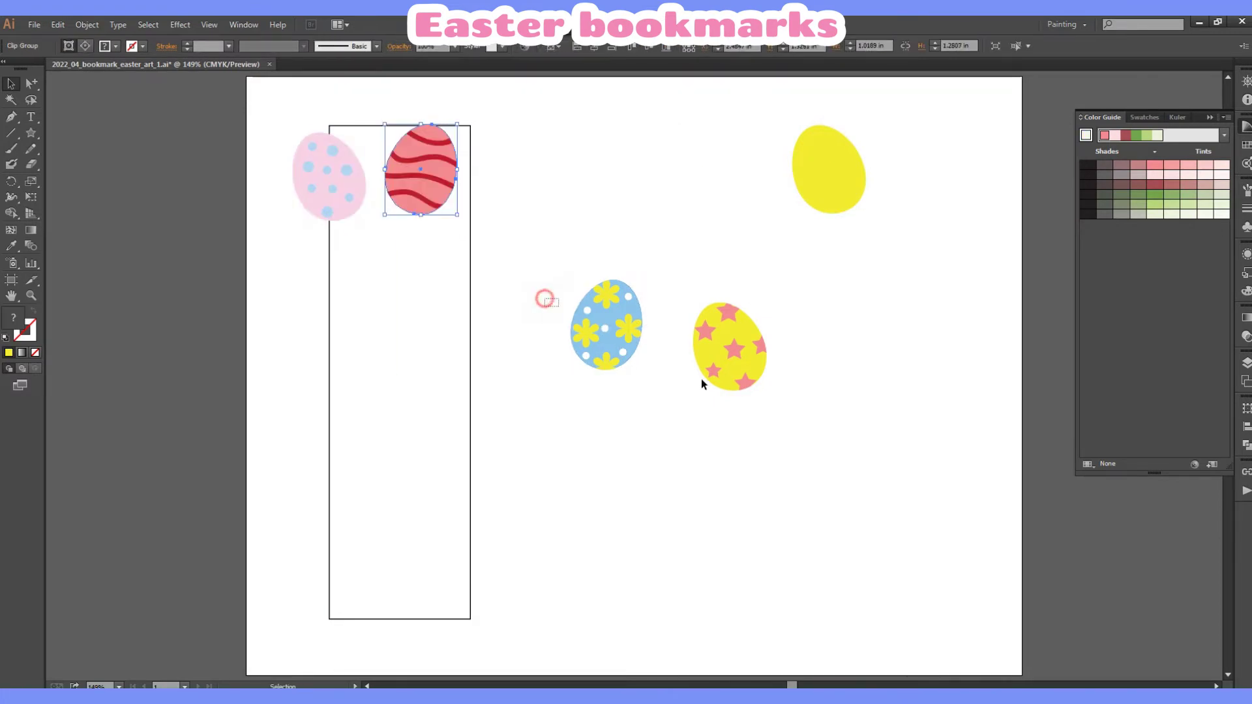
pyautogui.moveTo(545, 298)
pyautogui.mouseDown()
pyautogui.moveTo(749, 384)
pyautogui.moveTo(494, 334)
pyautogui.mouseUp()
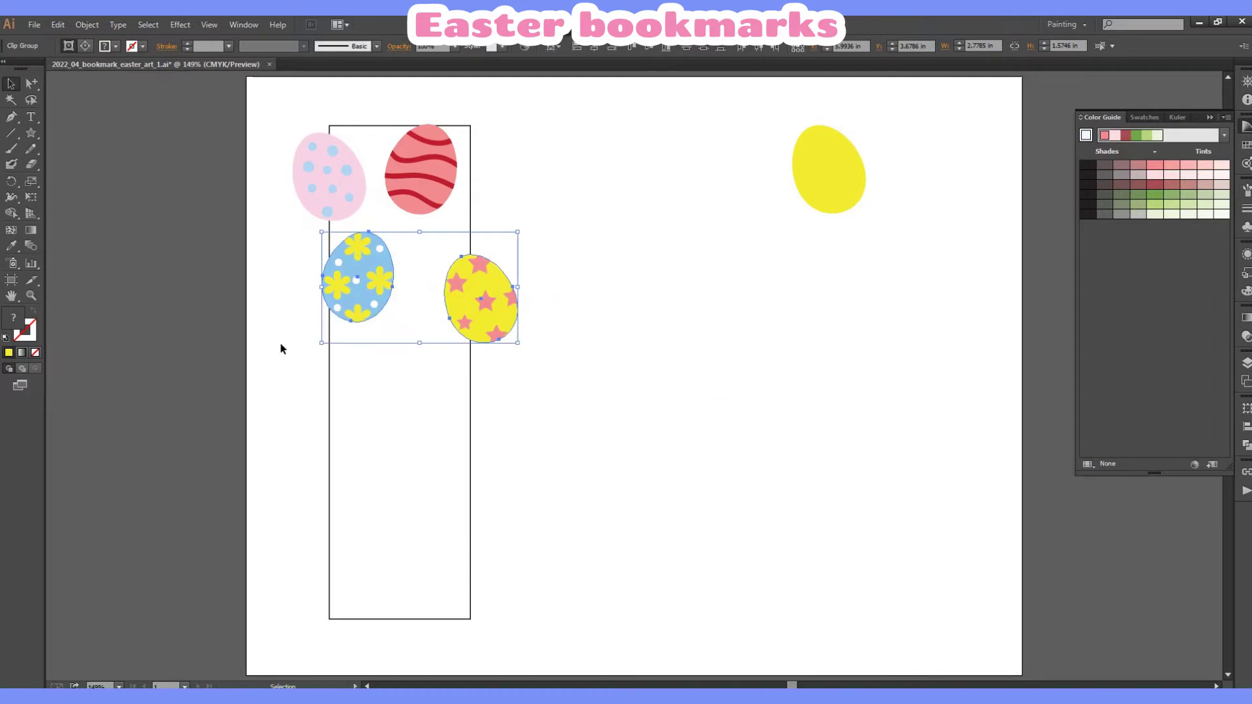
pyautogui.press('z')
pyautogui.click(489, 266)
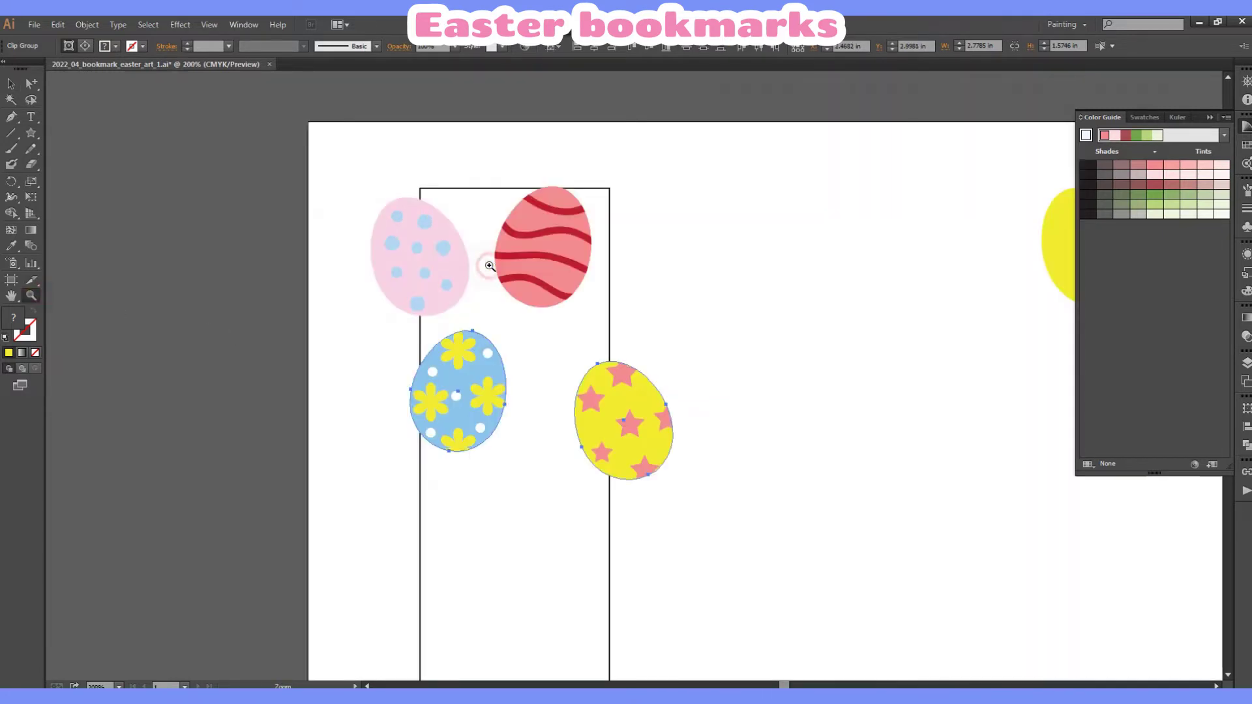
pyautogui.click(11, 84)
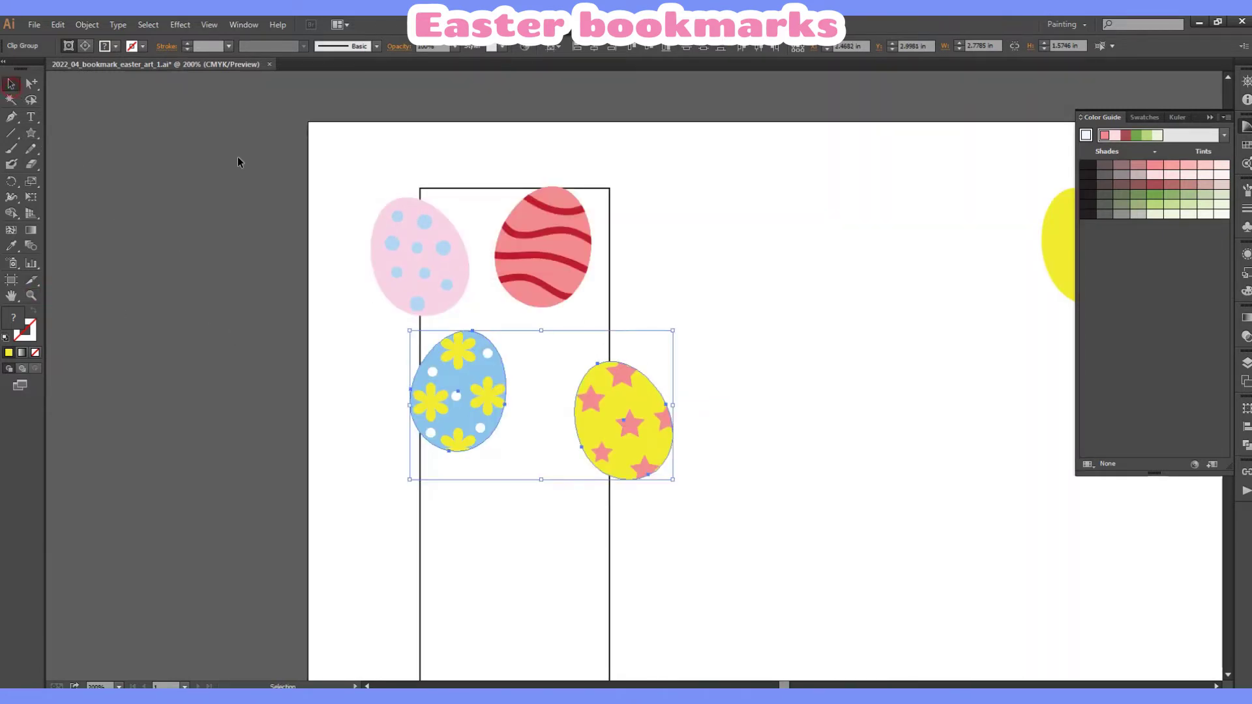
pyautogui.click(741, 261)
pyautogui.moveTo(646, 440); pyautogui.dragTo(597, 428)
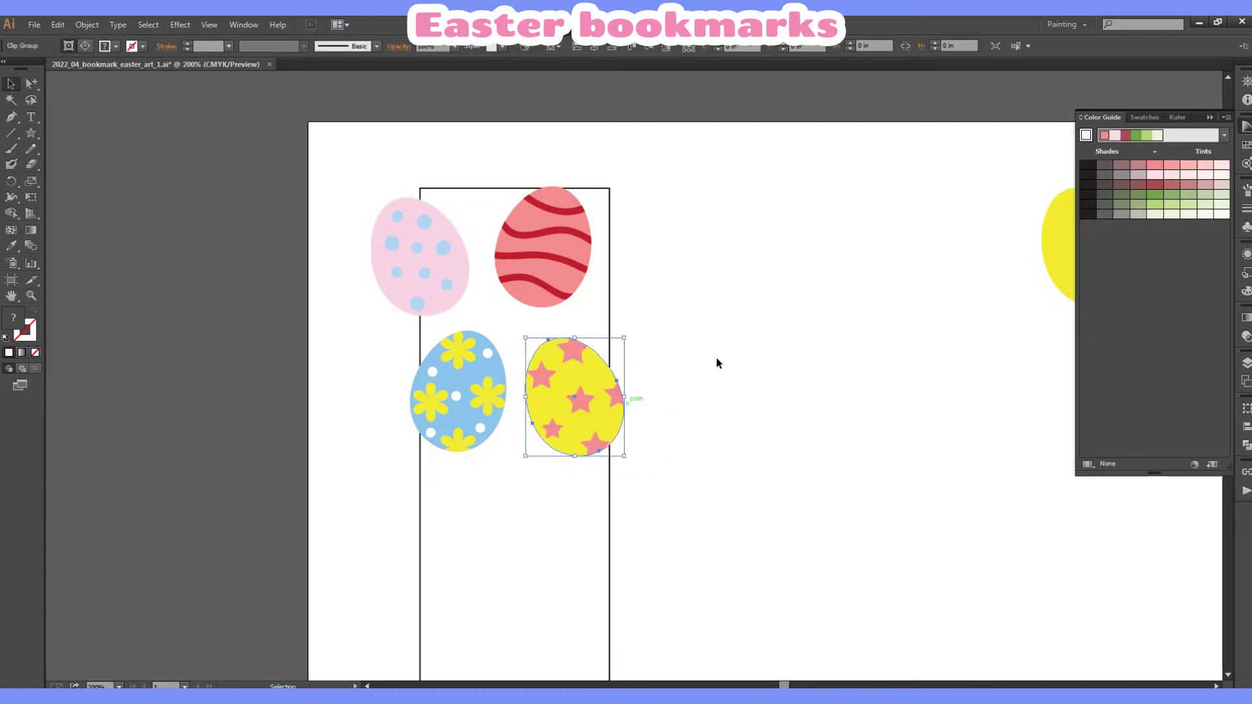
pyautogui.scroll(-2, 727, 339)
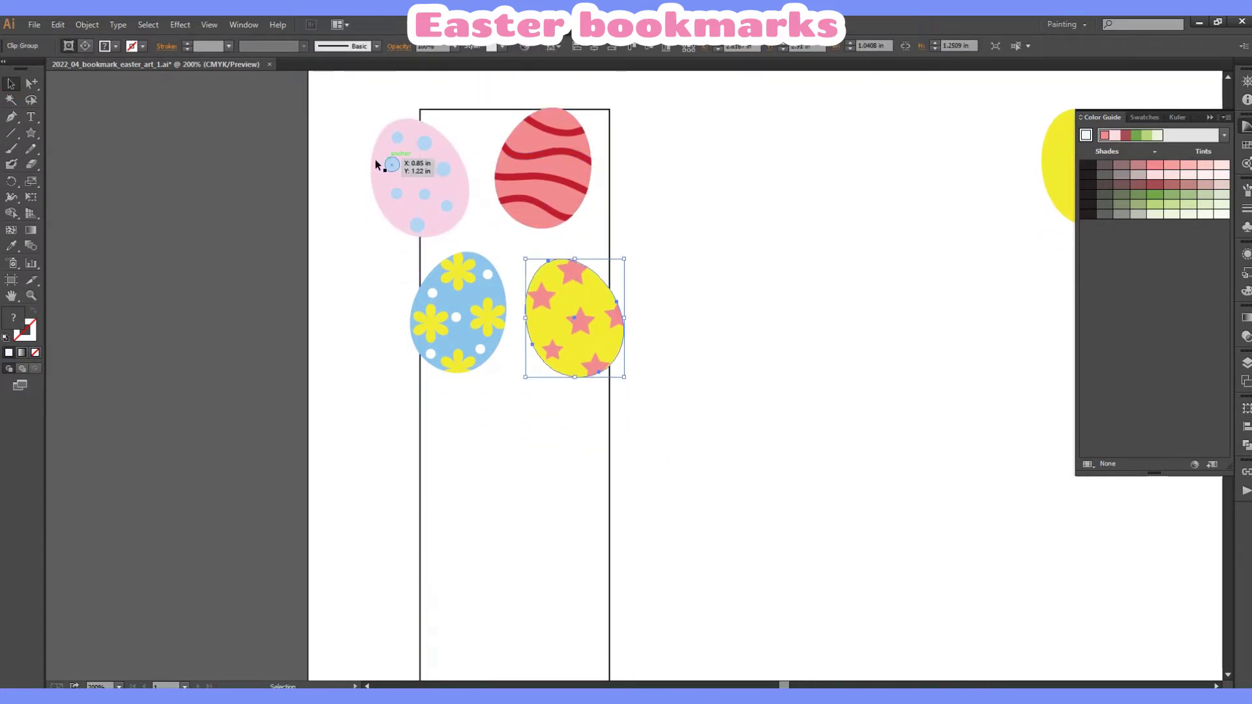
pyautogui.click(610, 142)
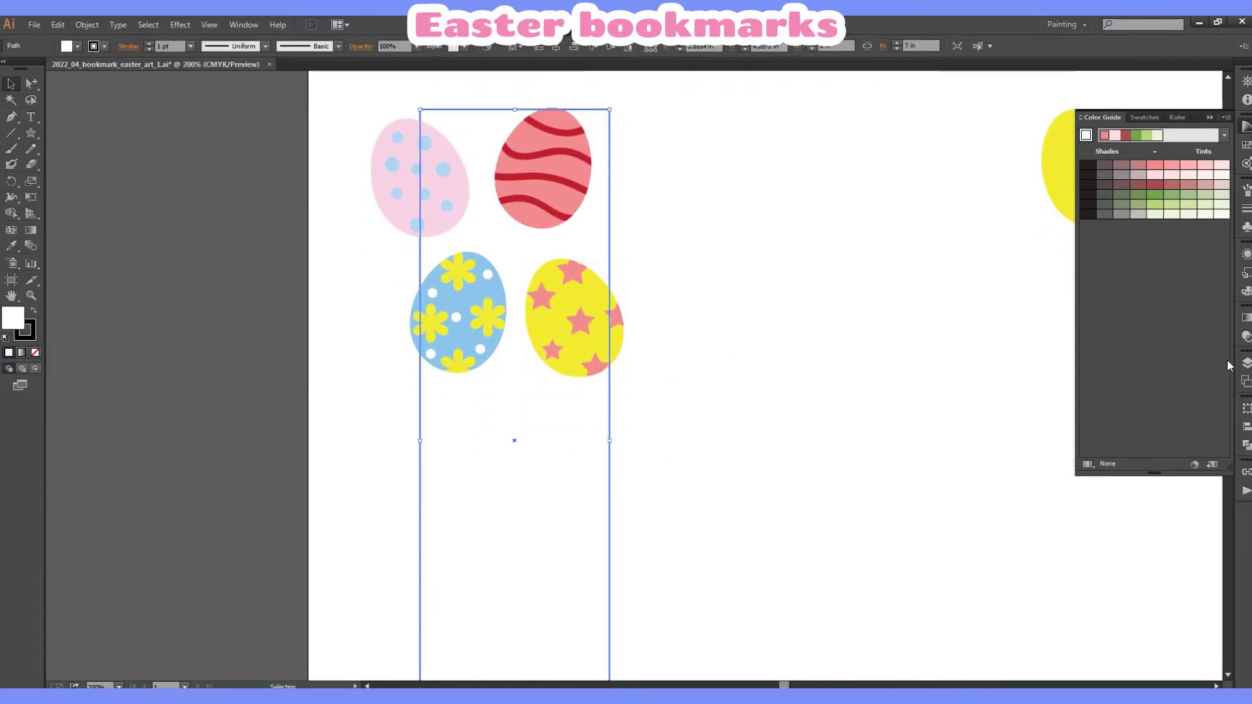
# Lock the bookmark rectangle's path in the Layers panel.
pyautogui.click(1246, 363)
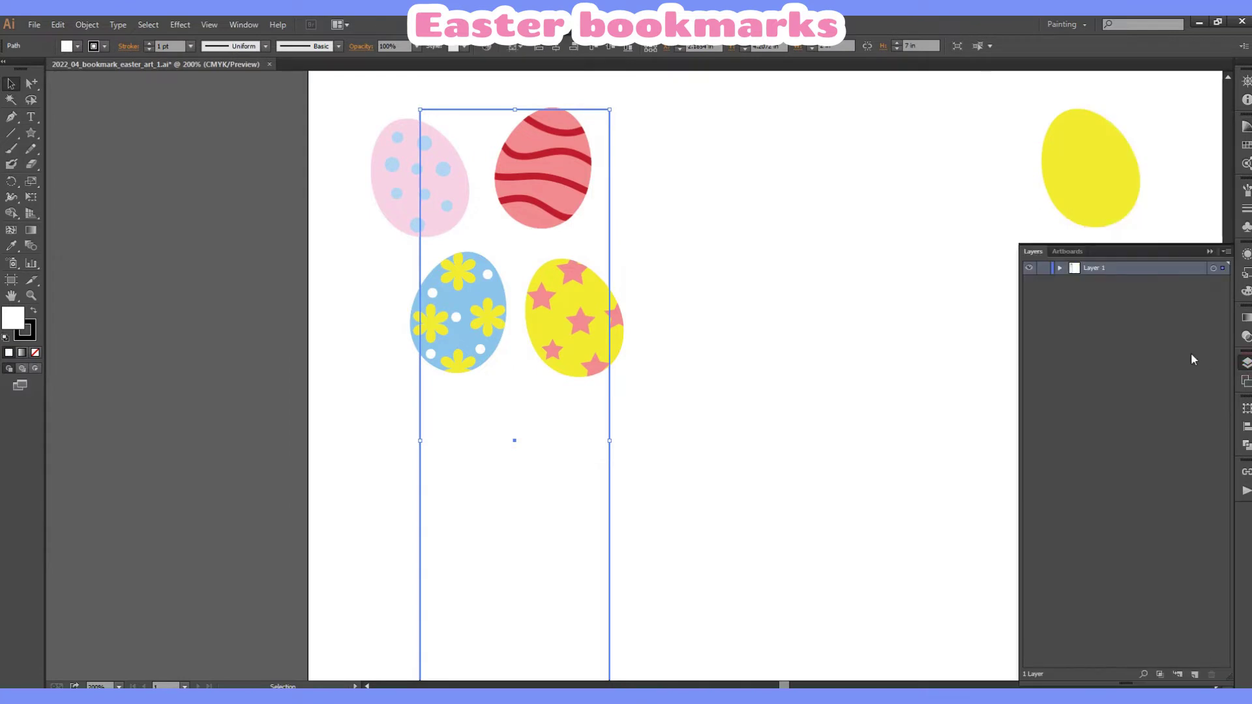
pyautogui.click(1061, 269)
pyautogui.click(1043, 351)
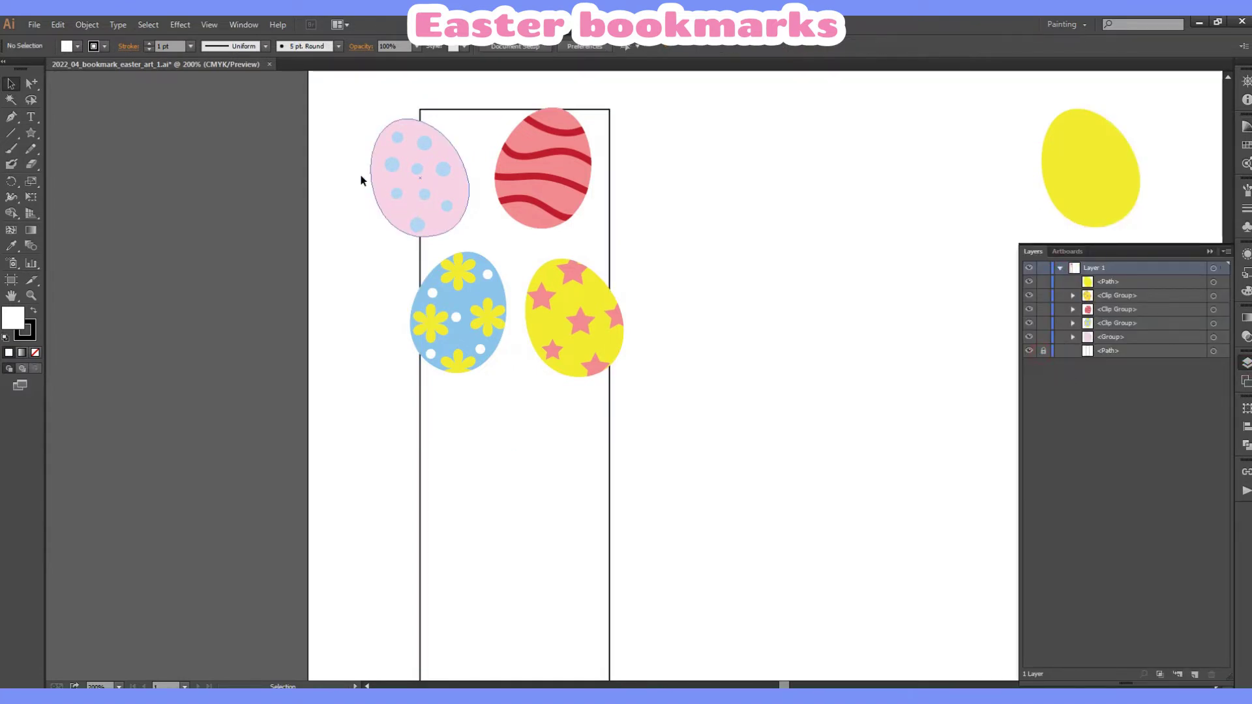
# Select the four eggs together and scale them down to fit the strip.
pyautogui.moveTo(317, 154); pyautogui.dragTo(632, 336)
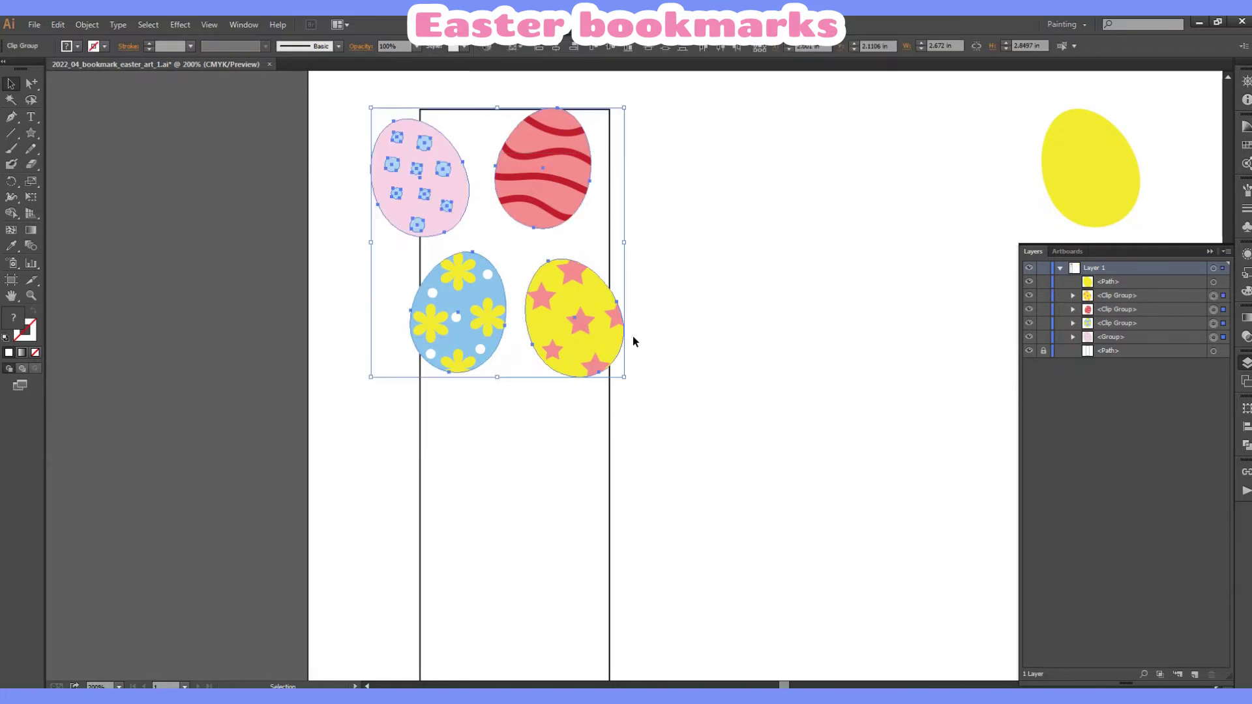
pyautogui.click(948, 352)
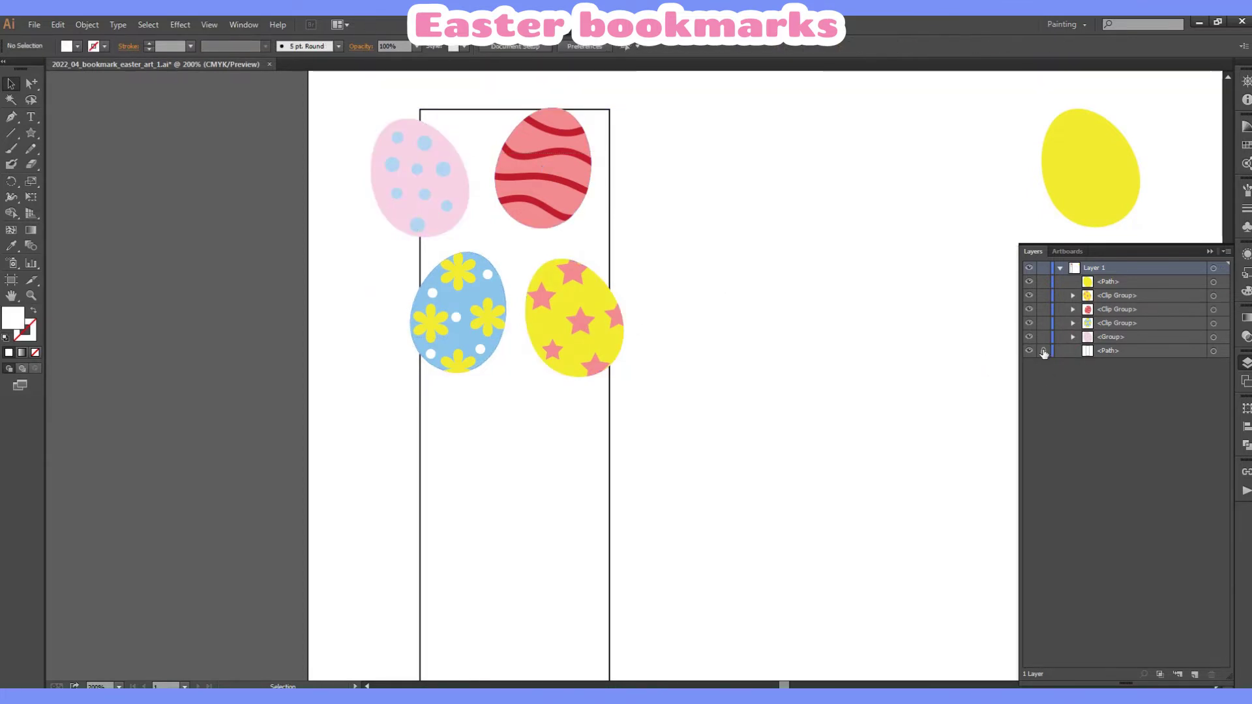
pyautogui.moveTo(332, 149); pyautogui.dragTo(630, 353)
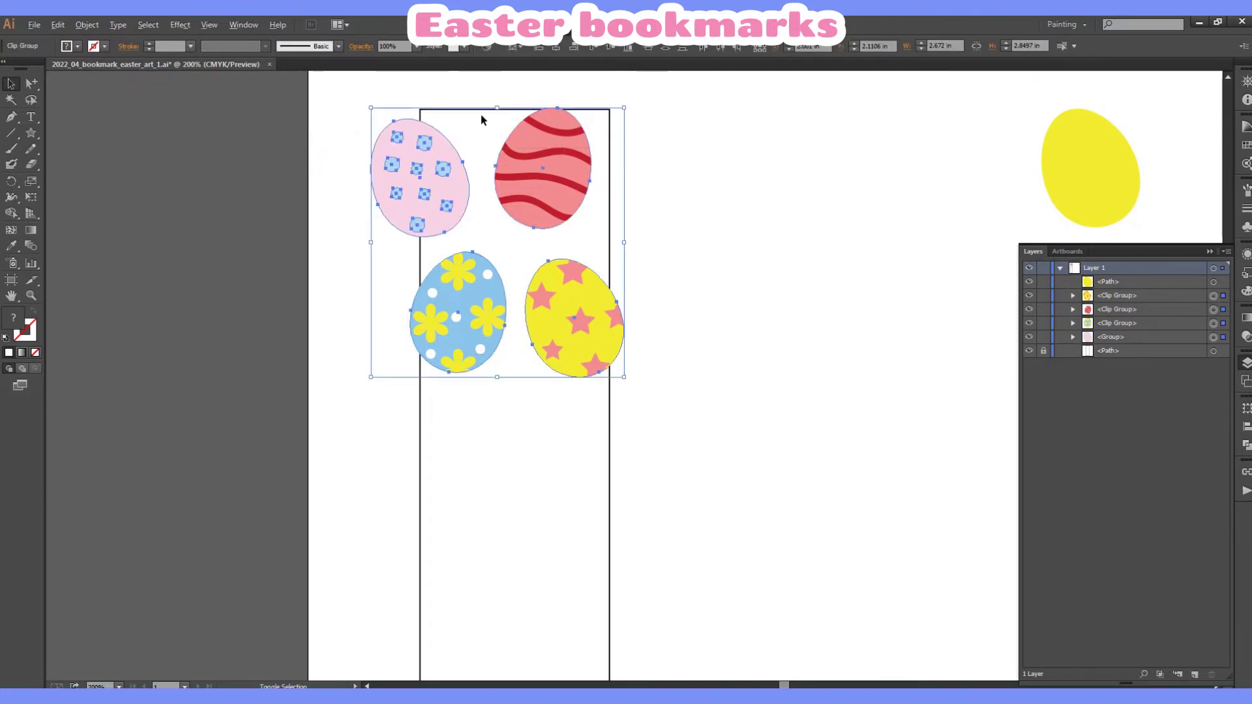
pyautogui.moveTo(497, 108); pyautogui.dragTo(506, 169)
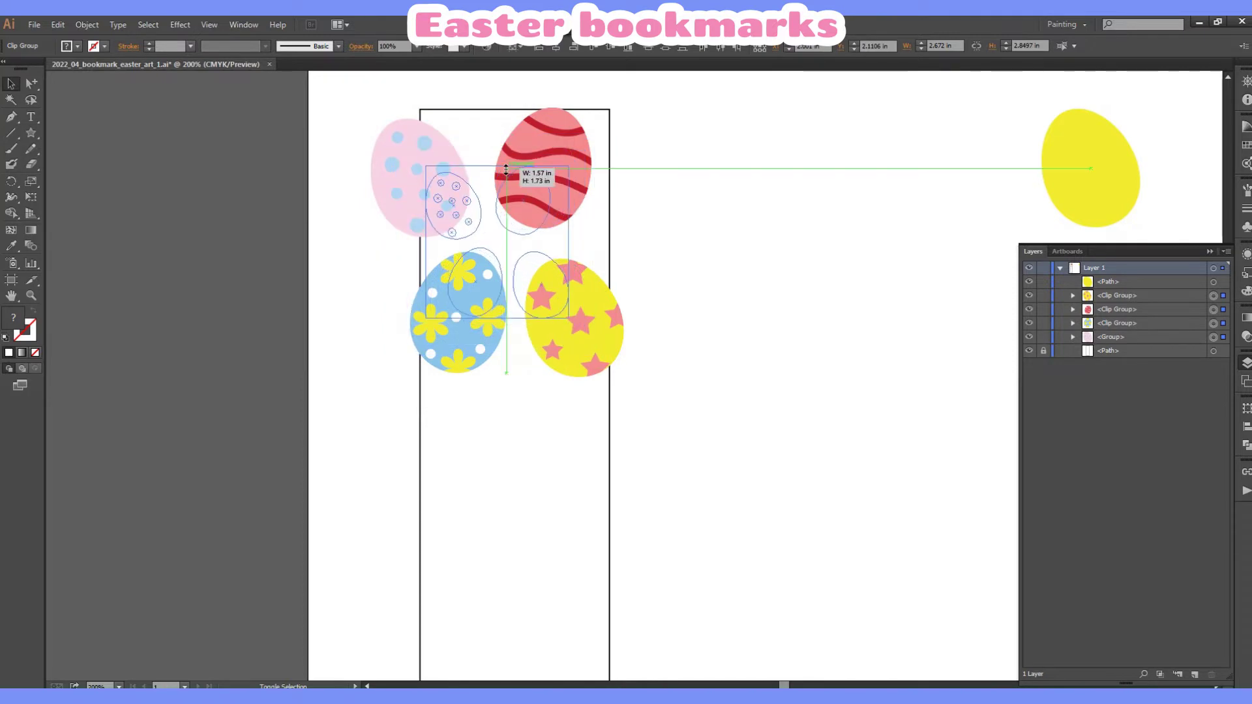
pyautogui.click(781, 253)
pyautogui.moveTo(377, 176)
pyautogui.mouseDown()
pyautogui.moveTo(606, 327)
pyautogui.moveTo(517, 319)
pyautogui.moveTo(509, 344)
pyautogui.mouseUp()
pyautogui.click(581, 182)
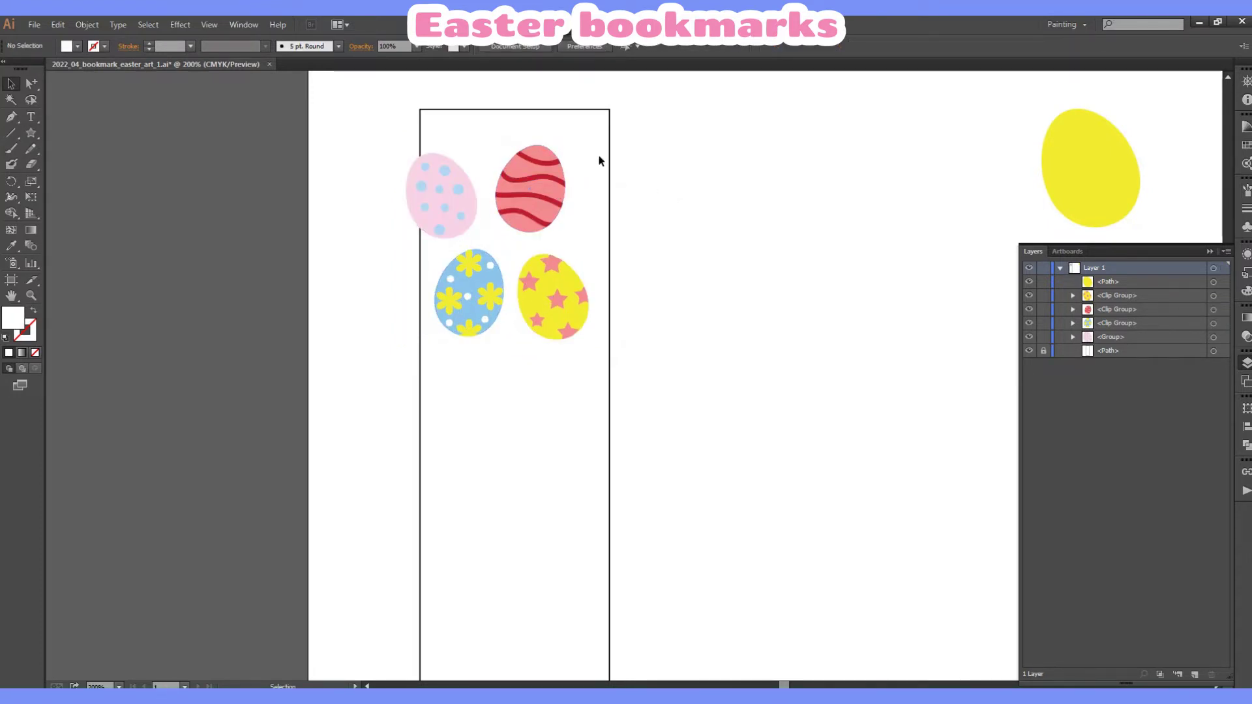
# Fine-tune the positions of the four eggs at the top of the strip.
pyautogui.moveTo(531, 194); pyautogui.dragTo(554, 150)
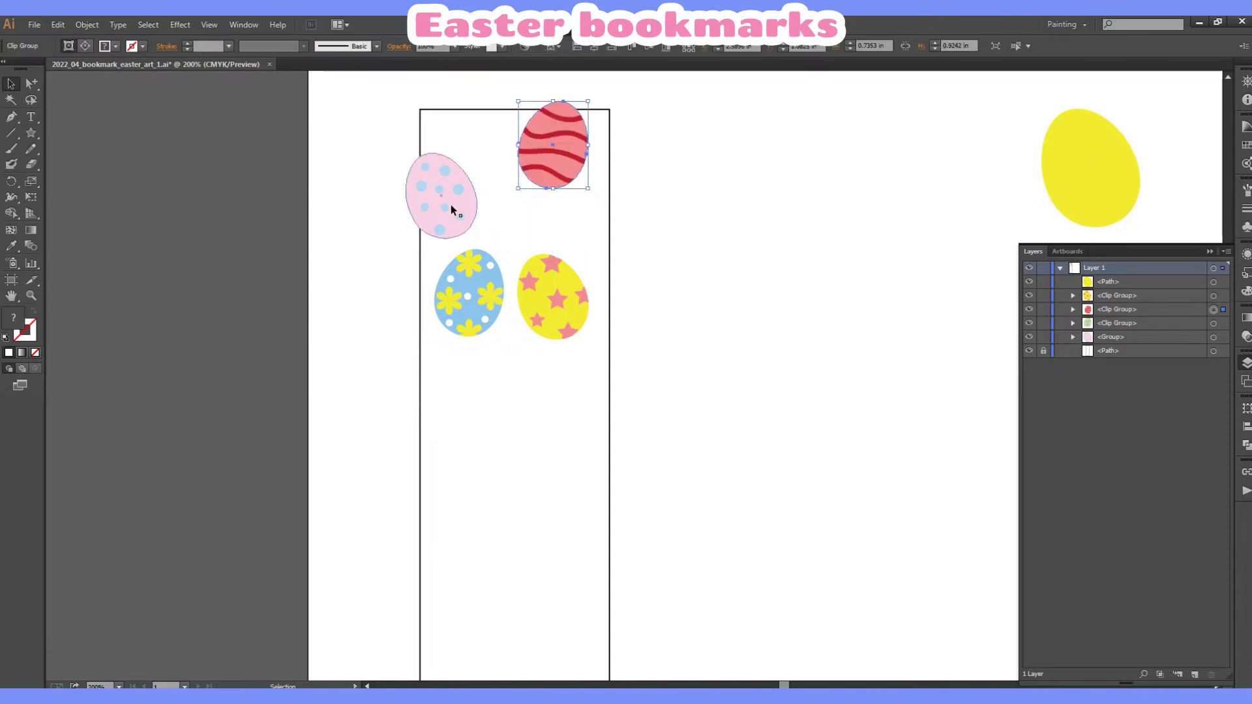
pyautogui.moveTo(455, 210); pyautogui.dragTo(474, 209)
pyautogui.moveTo(554, 296); pyautogui.dragTo(569, 269)
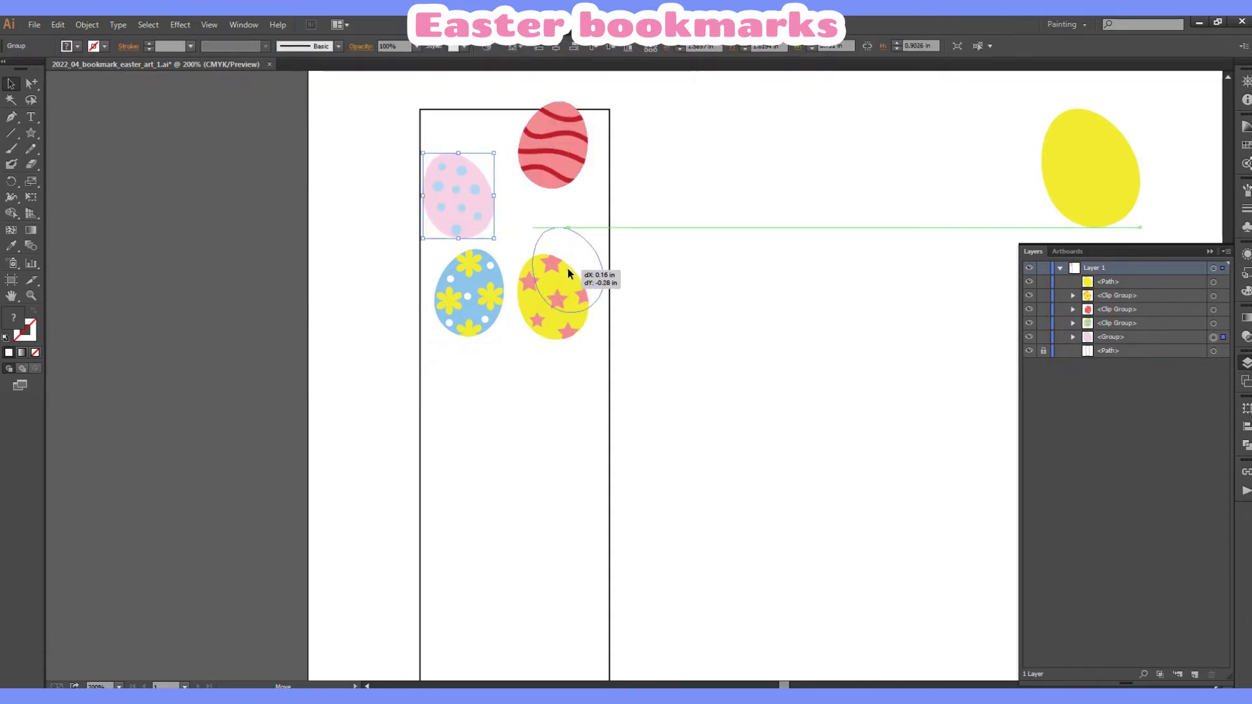
pyautogui.moveTo(467, 340); pyautogui.dragTo(473, 383)
pyautogui.scroll(-1, 593, 257)
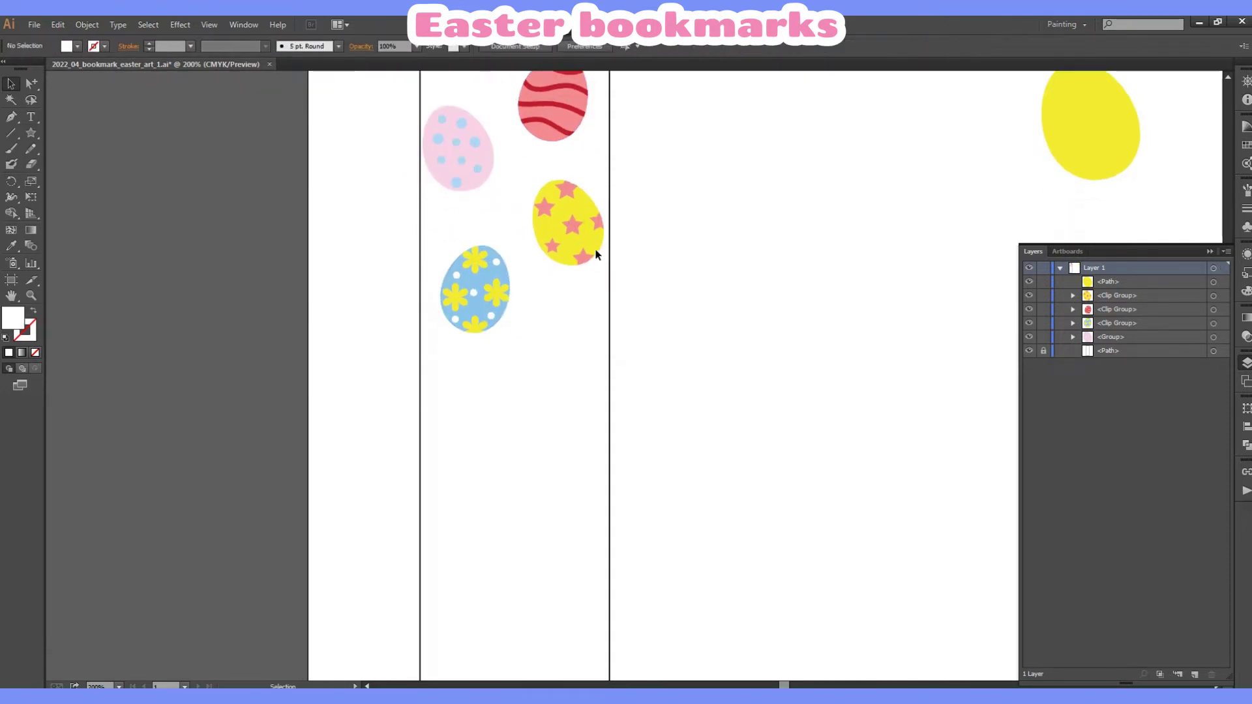
pyautogui.moveTo(584, 257); pyautogui.dragTo(584, 272)
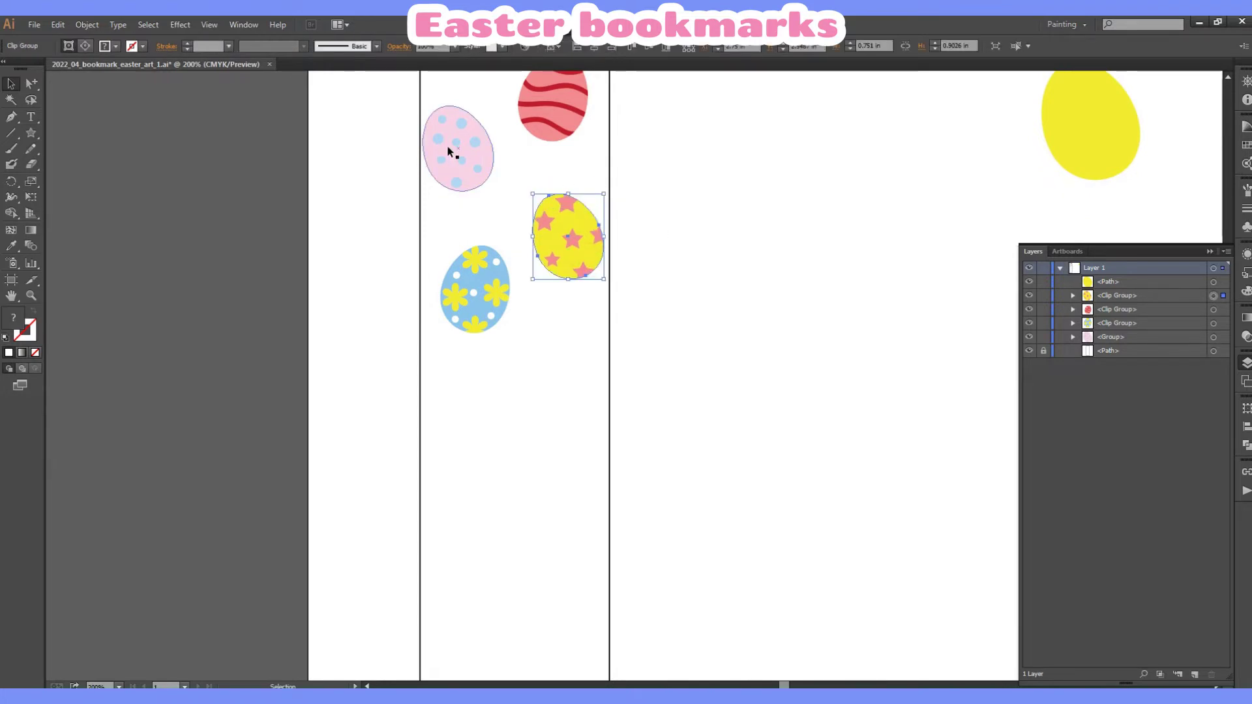
pyautogui.moveTo(445, 151); pyautogui.dragTo(438, 149)
pyautogui.moveTo(577, 245); pyautogui.dragTo(572, 242)
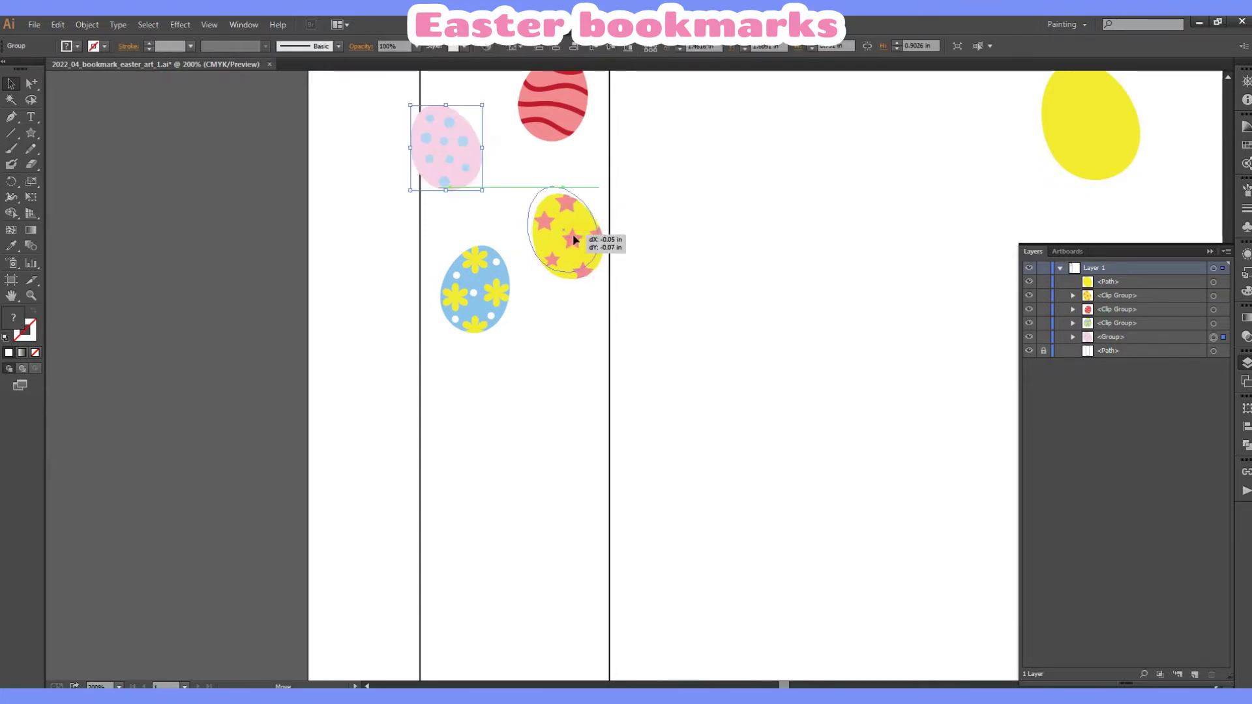
pyautogui.scroll(1, 702, 249)
pyautogui.scroll(1, 703, 248)
# Alt-drag a copy of the four eggs further down the strip.
pyautogui.moveTo(307, 162); pyautogui.dragTo(605, 345)
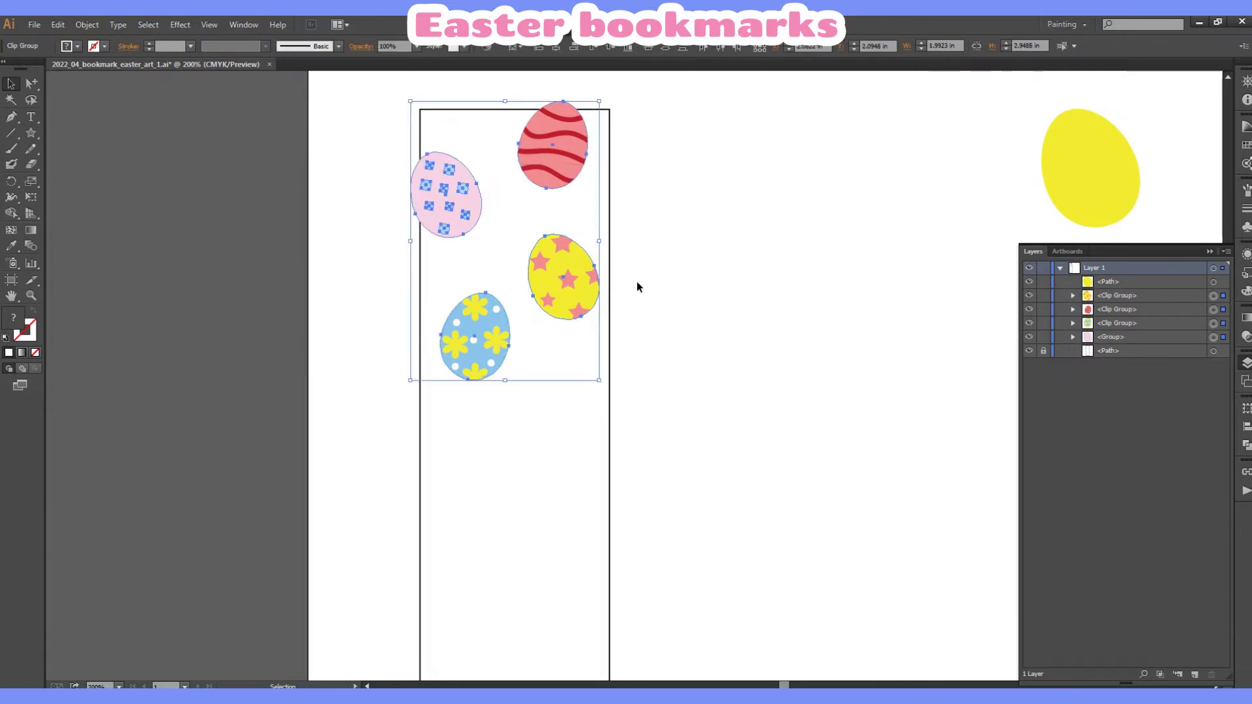
pyautogui.scroll(-2, 637, 283)
pyautogui.moveTo(475, 276); pyautogui.dragTo(482, 565)
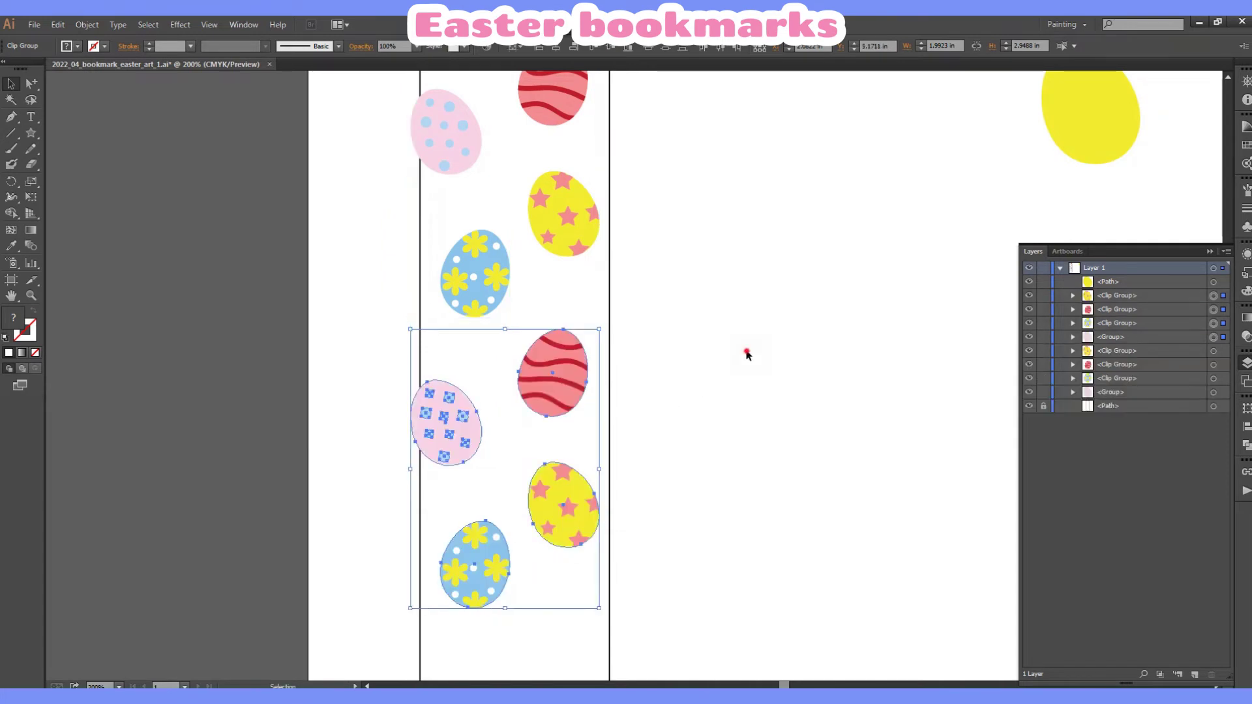
pyautogui.click(746, 352)
# Copy the pink and red eggs to the strip's bottom and review the whole strip.
pyautogui.scroll(-3, 492, 449)
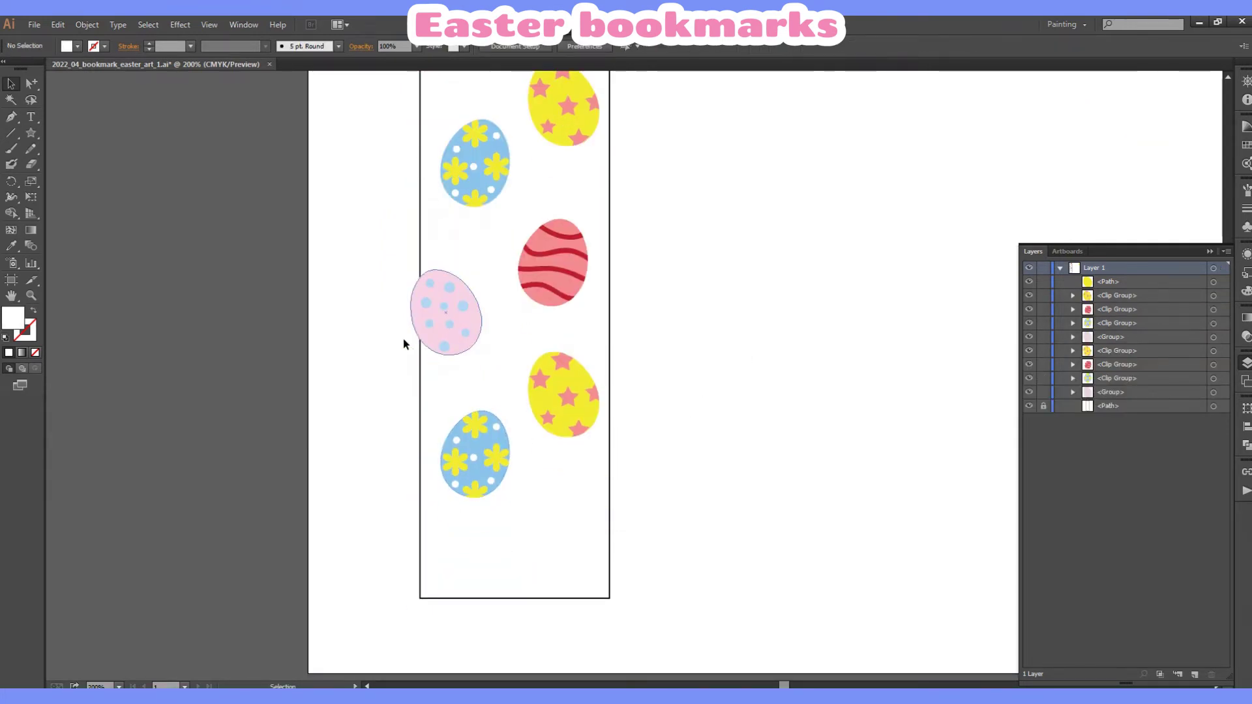
pyautogui.moveTo(353, 291); pyautogui.dragTo(597, 462)
pyautogui.scroll(-2, 444, 248)
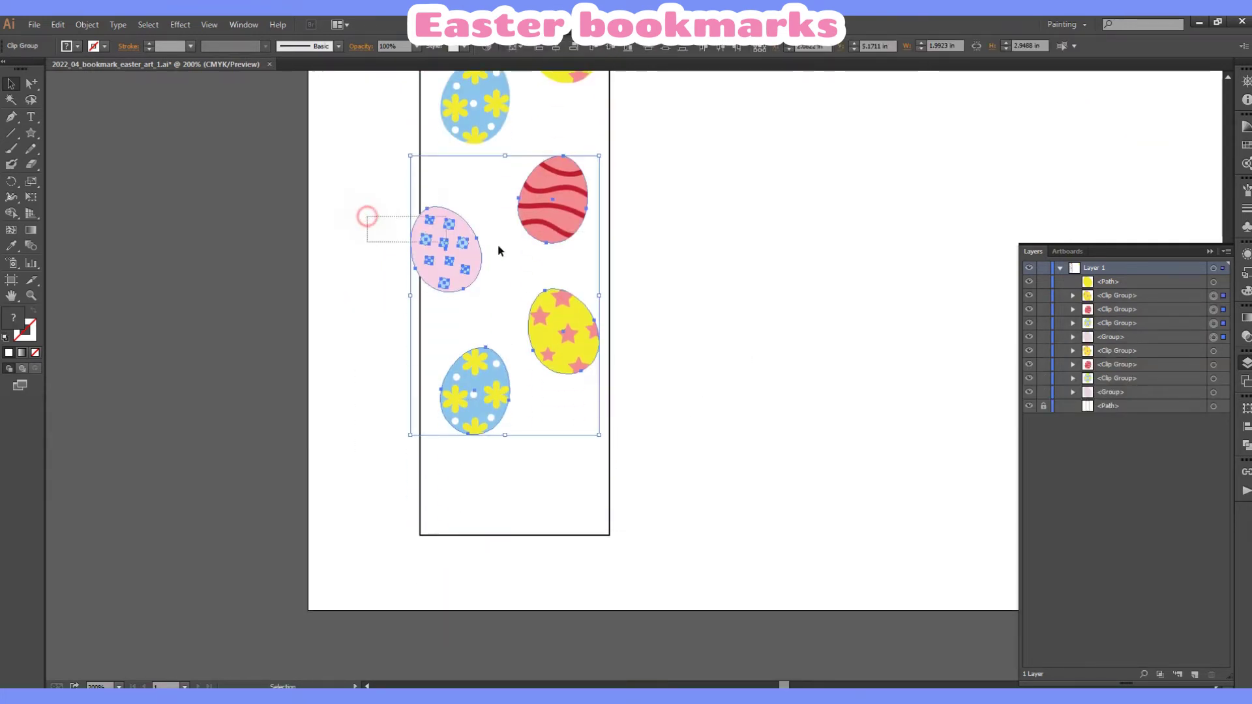
pyautogui.moveTo(499, 250); pyautogui.dragTo(553, 251)
pyautogui.moveTo(553, 208); pyautogui.dragTo(548, 479)
pyautogui.click(718, 358)
pyautogui.scroll(1, 718, 358)
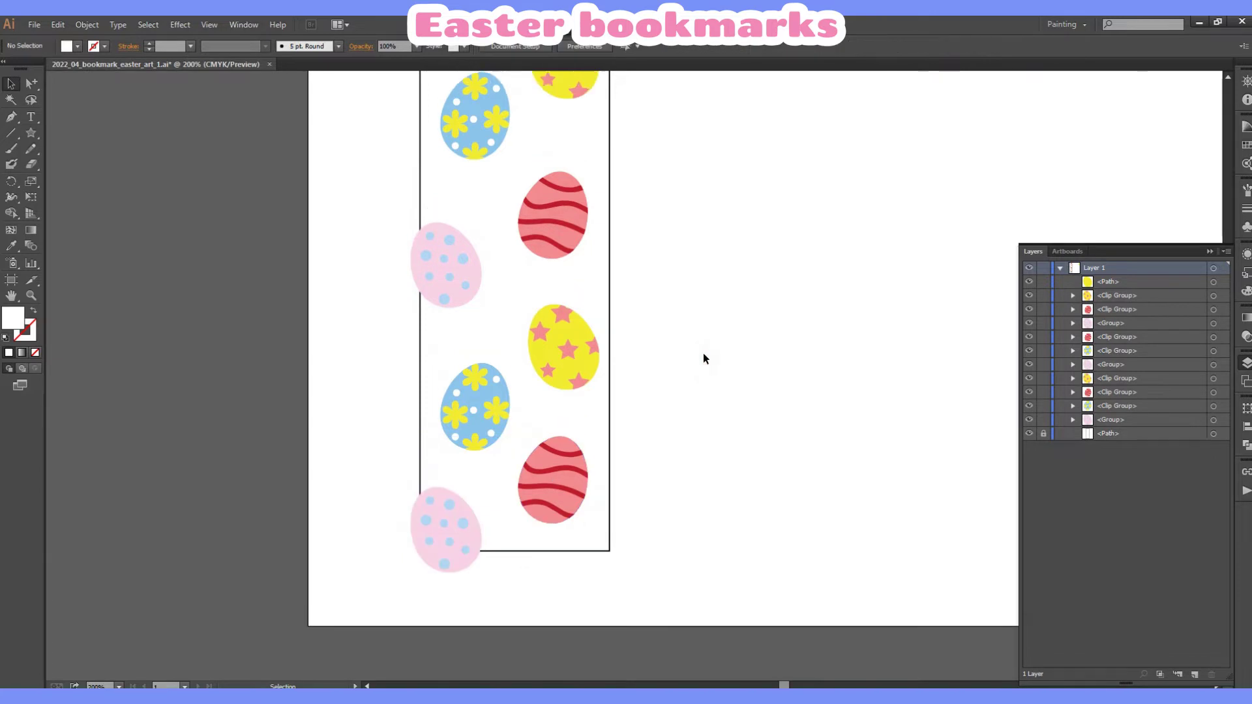
pyautogui.scroll(3, 703, 353)
pyautogui.scroll(3, 697, 357)
pyautogui.scroll(1, 698, 357)
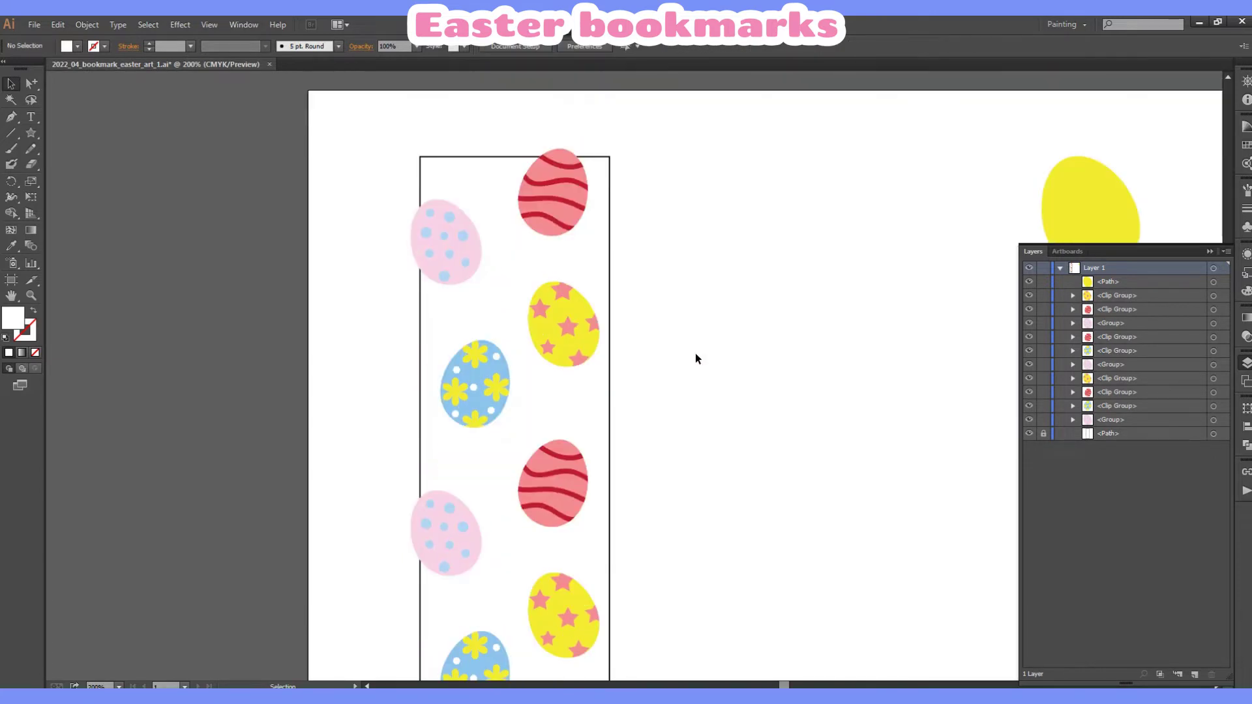
pyautogui.scroll(-4, 695, 357)
pyautogui.scroll(-1, 691, 347)
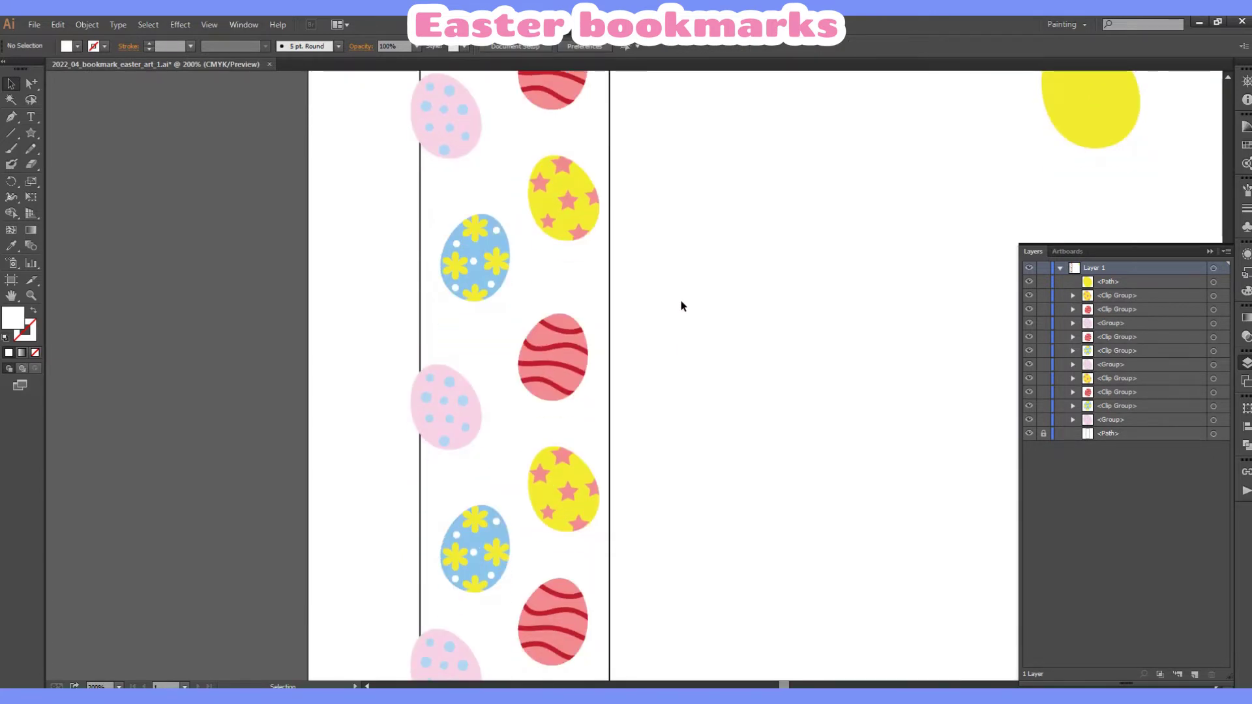
pyautogui.scroll(1, 683, 306)
pyautogui.scroll(2, 682, 302)
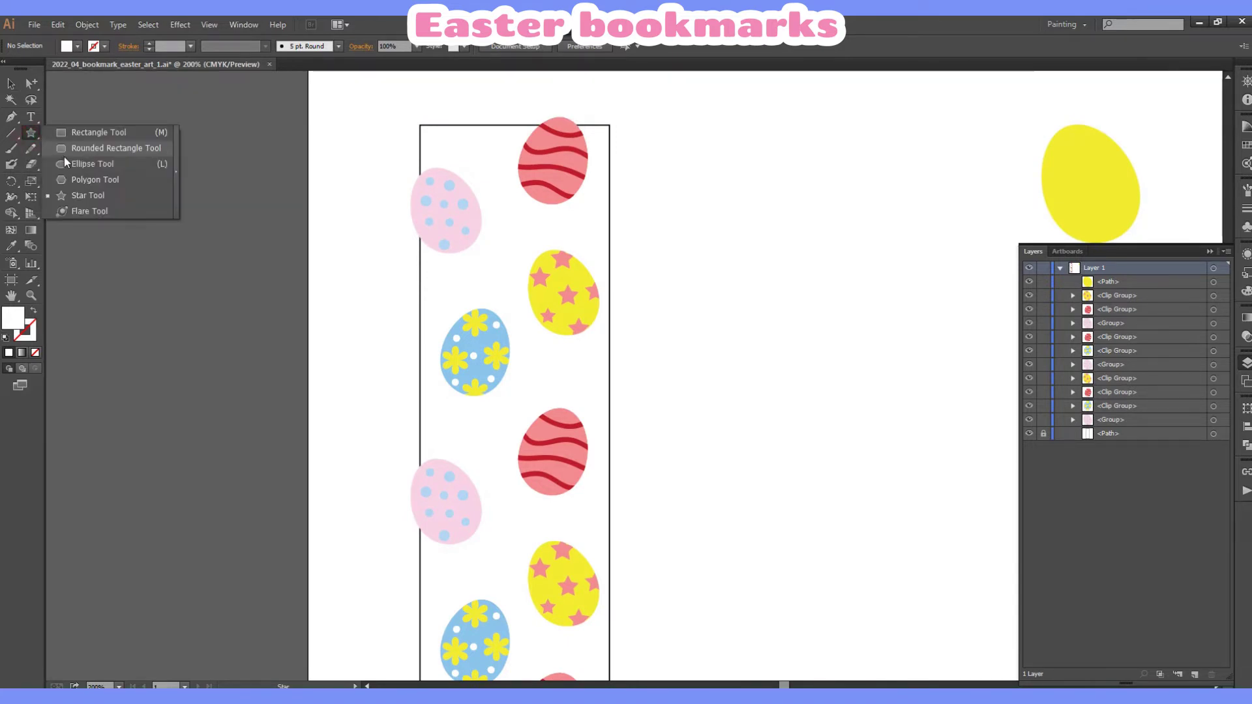
# Draw small circles in the pink egg's pink between the eggs.
pyautogui.moveTo(31, 139); pyautogui.dragTo(68, 171)
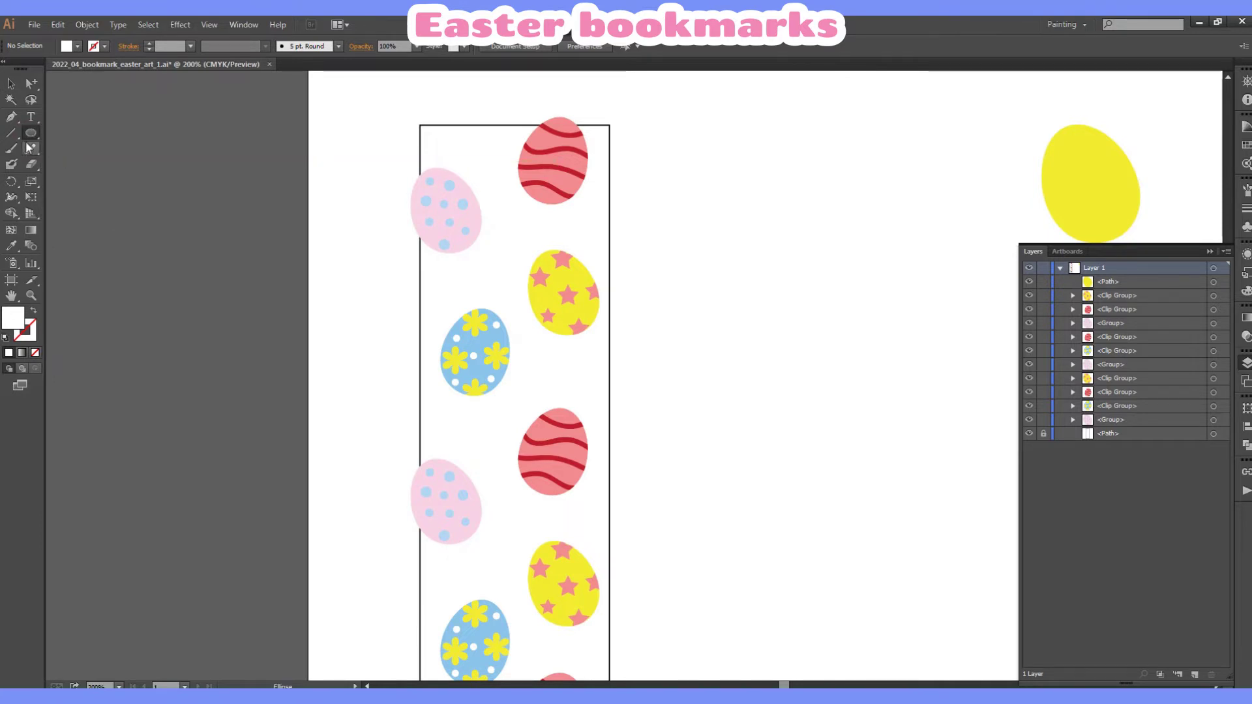
pyautogui.press('i')
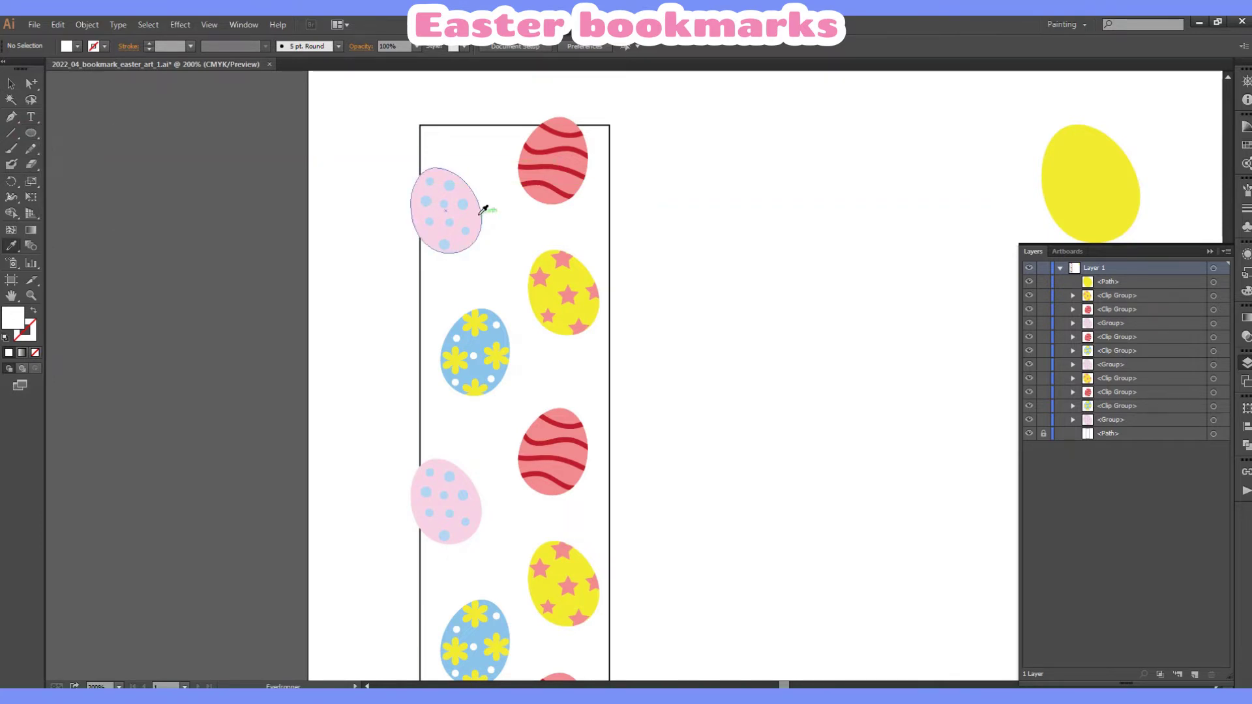
pyautogui.click(475, 212)
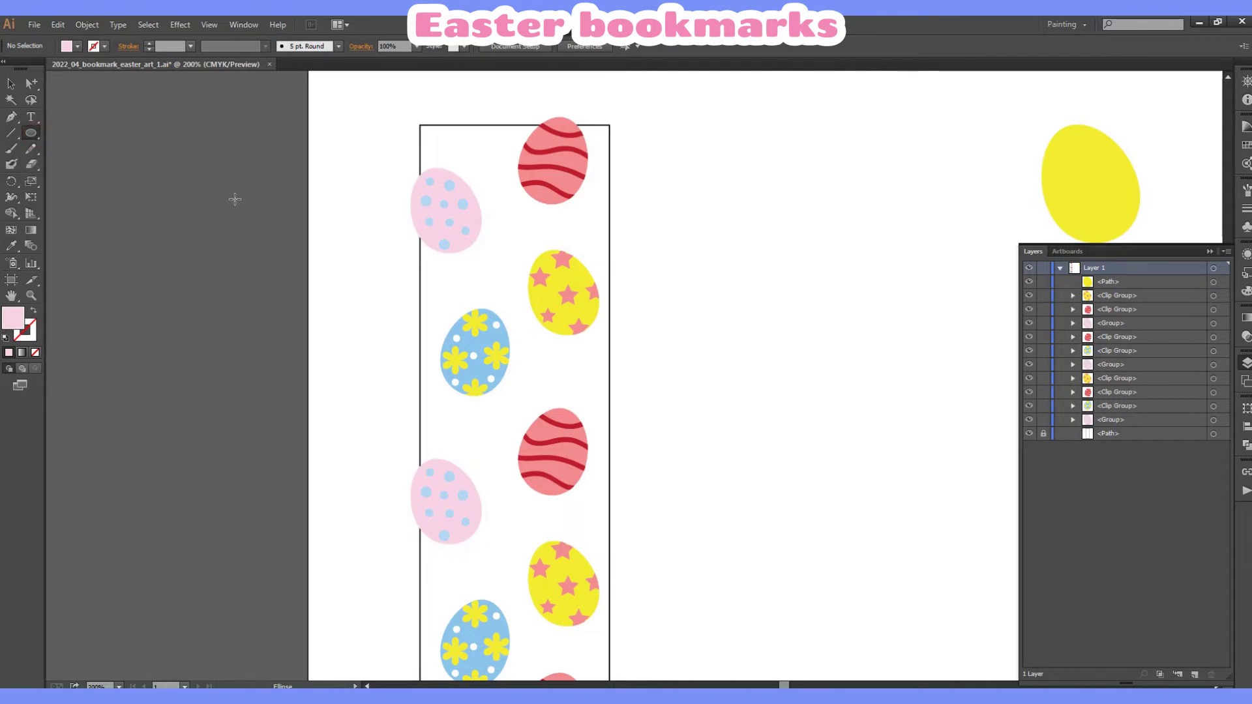
pyautogui.moveTo(530, 357); pyautogui.dragTo(545, 383)
pyautogui.scroll(-2, 541, 365)
pyautogui.scroll(-3, 573, 326)
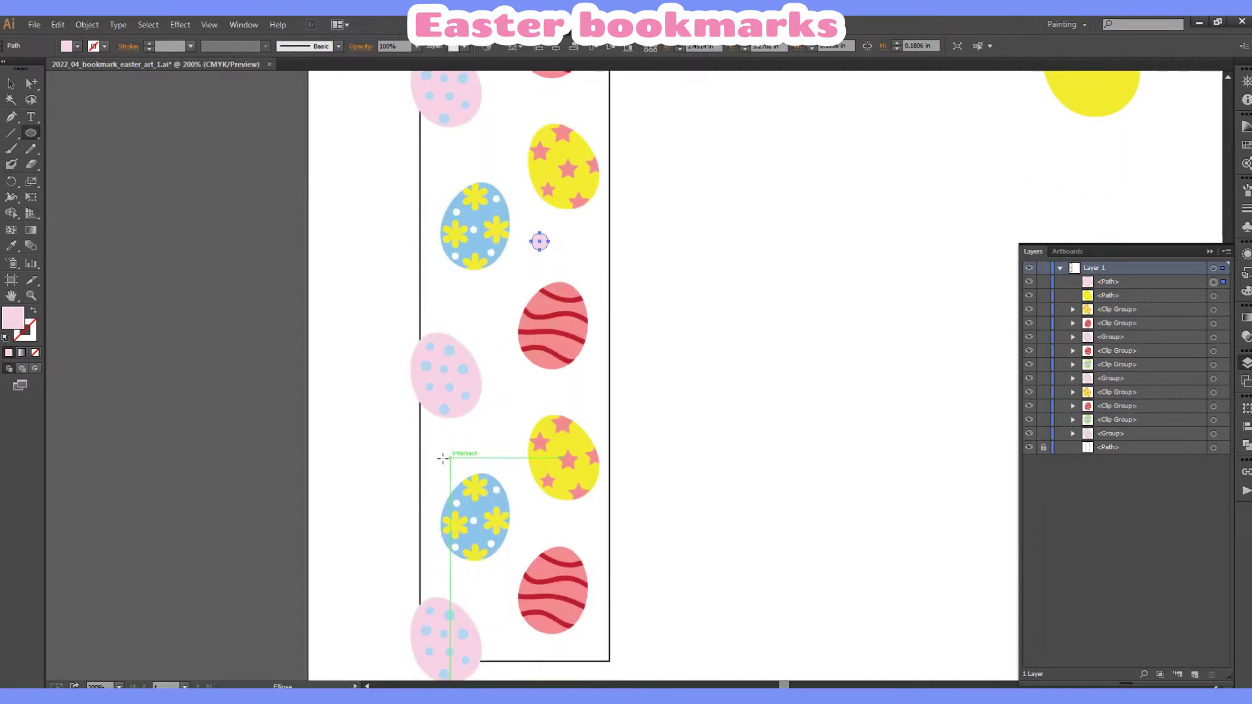
pyautogui.moveTo(523, 517); pyautogui.dragTo(533, 533)
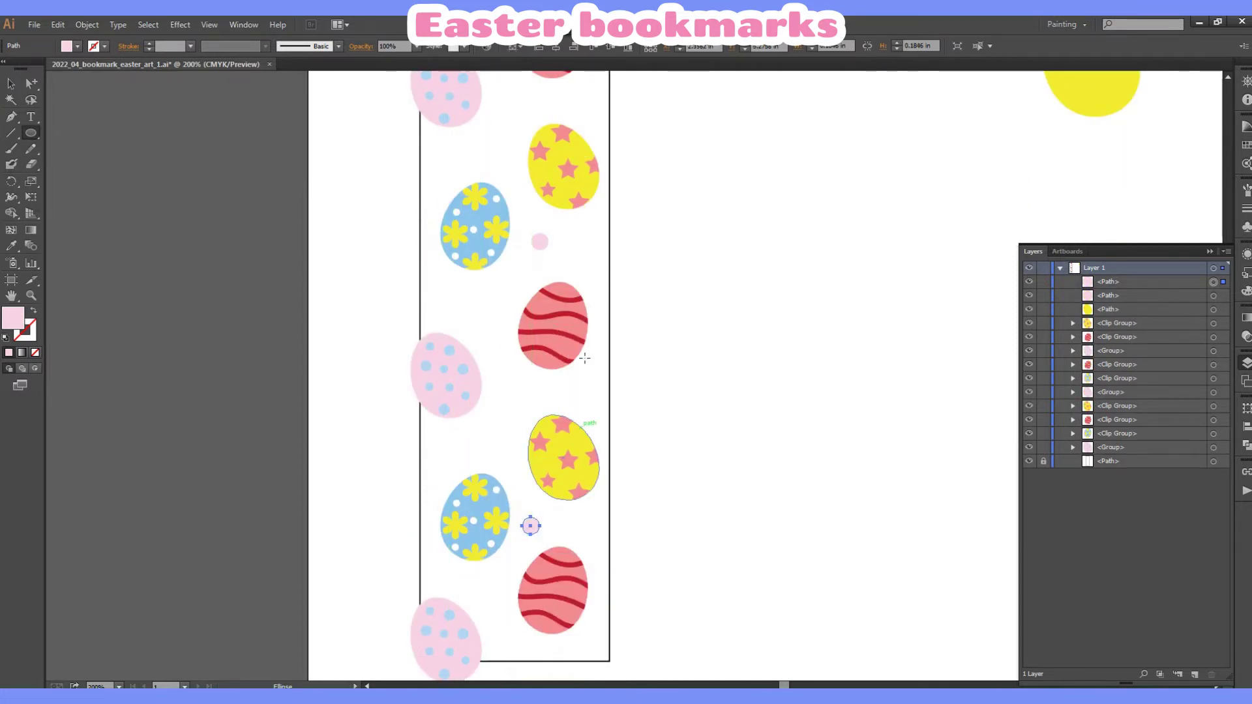
# Sample yellow and add small yellow dots in the gaps further down the strip.
pyautogui.press('i')
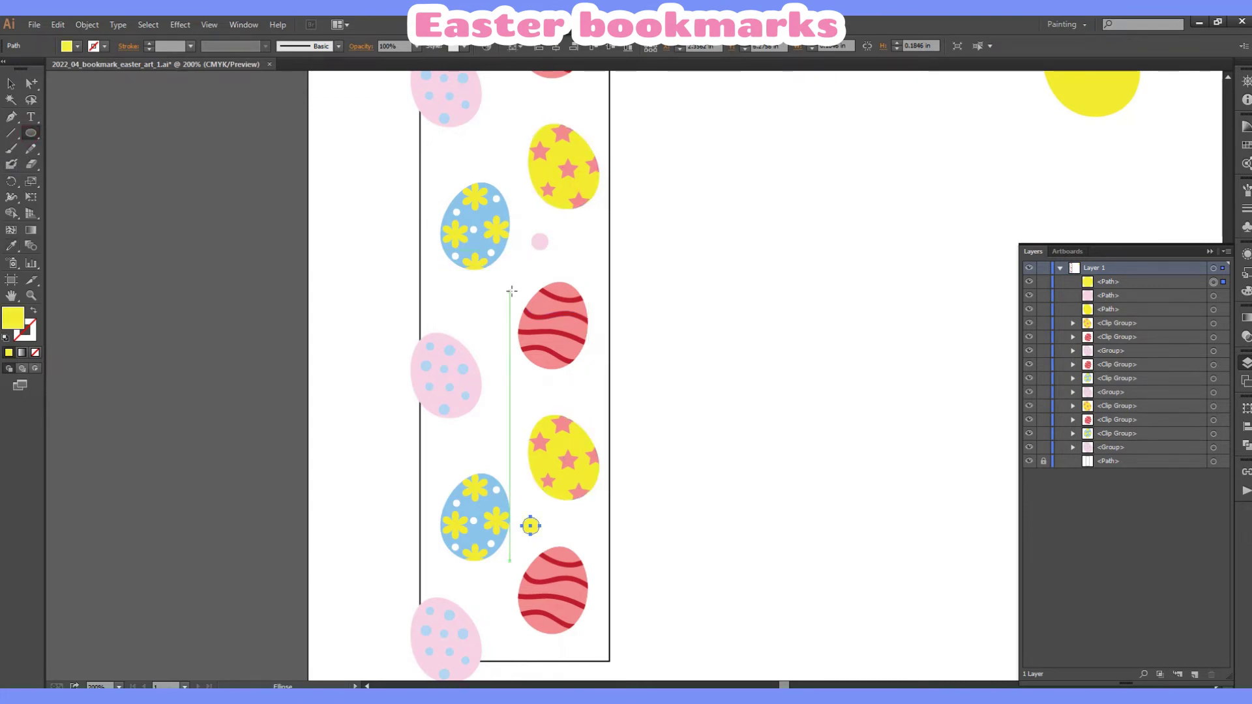
pyautogui.scroll(5, 511, 292)
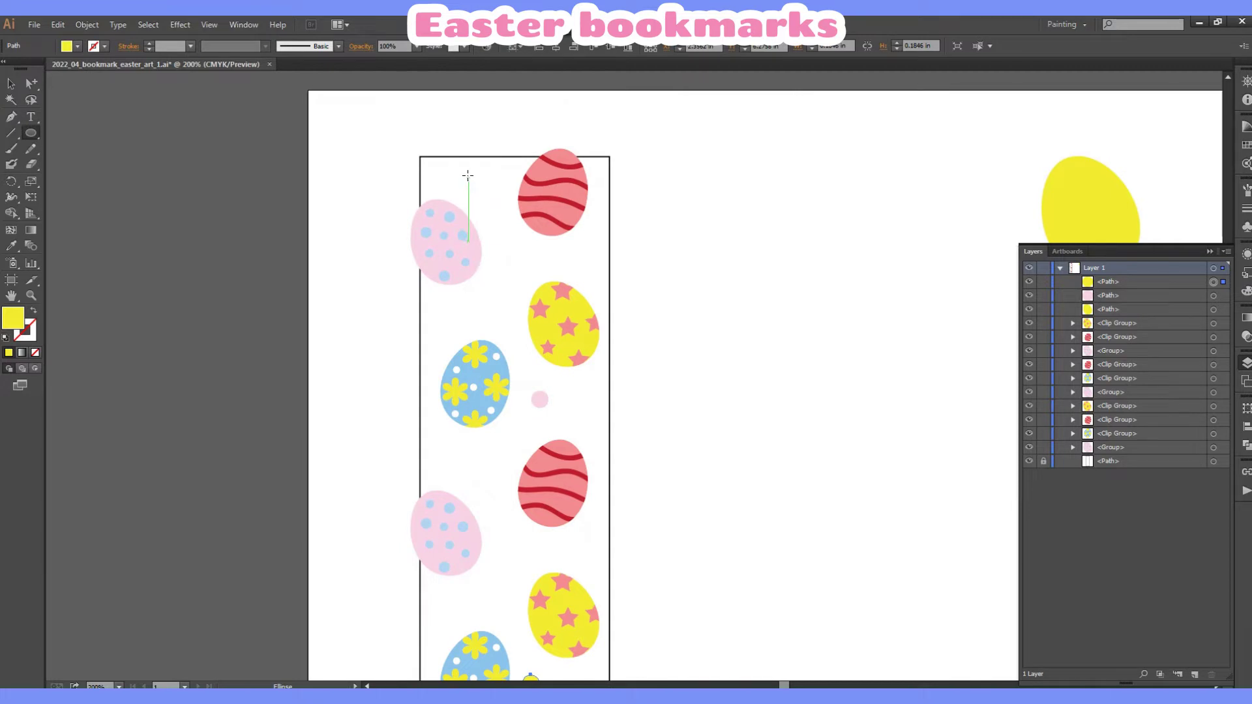
pyautogui.moveTo(466, 168); pyautogui.dragTo(484, 188)
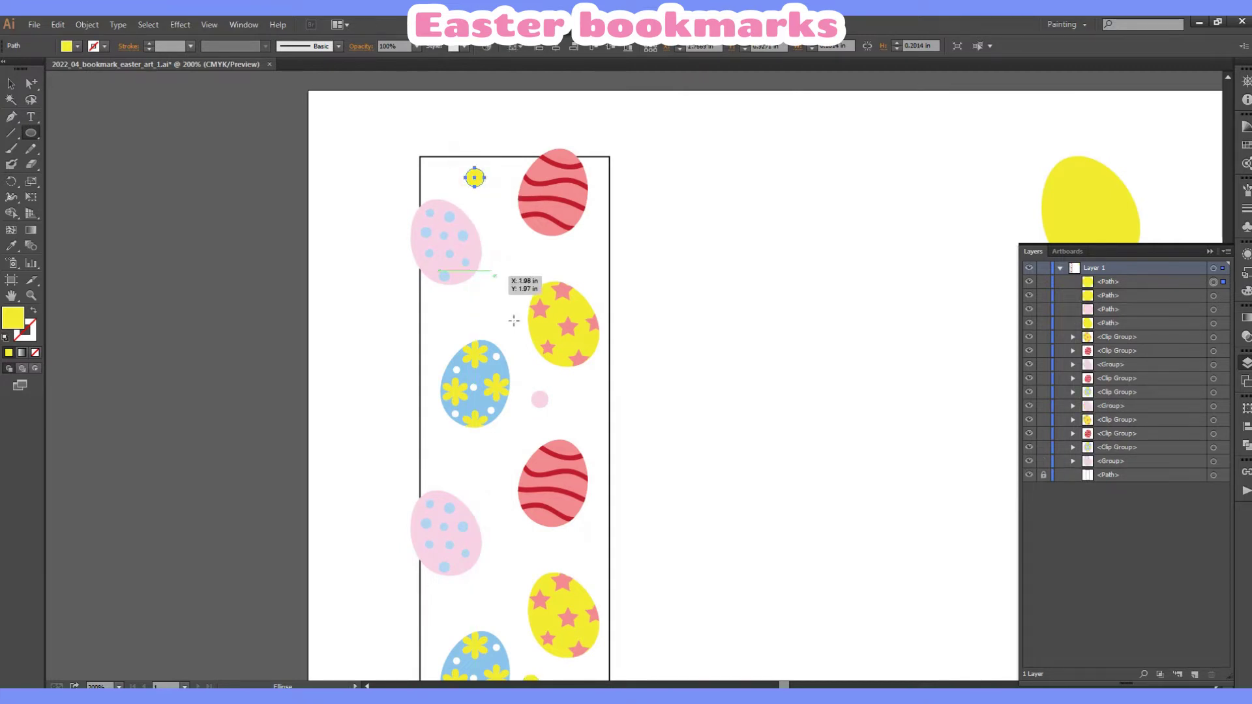
pyautogui.scroll(-2, 536, 403)
pyautogui.scroll(-2, 537, 403)
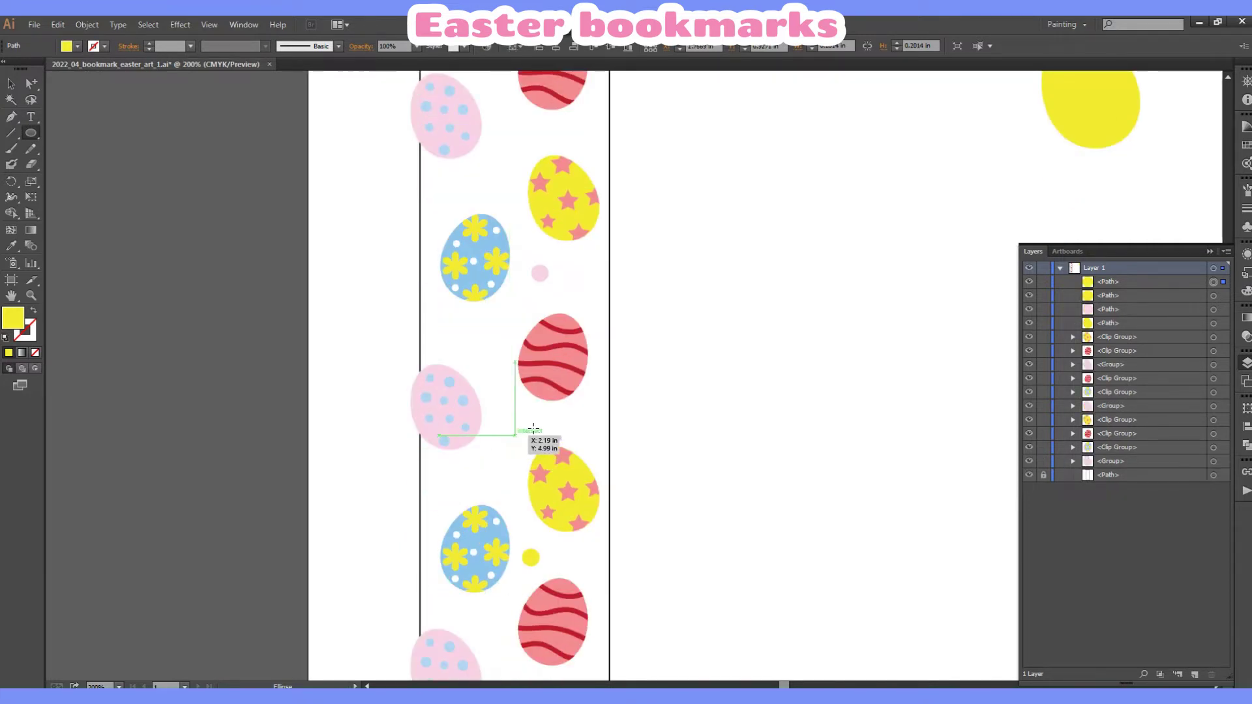
pyautogui.moveTo(469, 338); pyautogui.dragTo(483, 353)
pyautogui.scroll(-3, 482, 353)
pyautogui.scroll(-2, 482, 352)
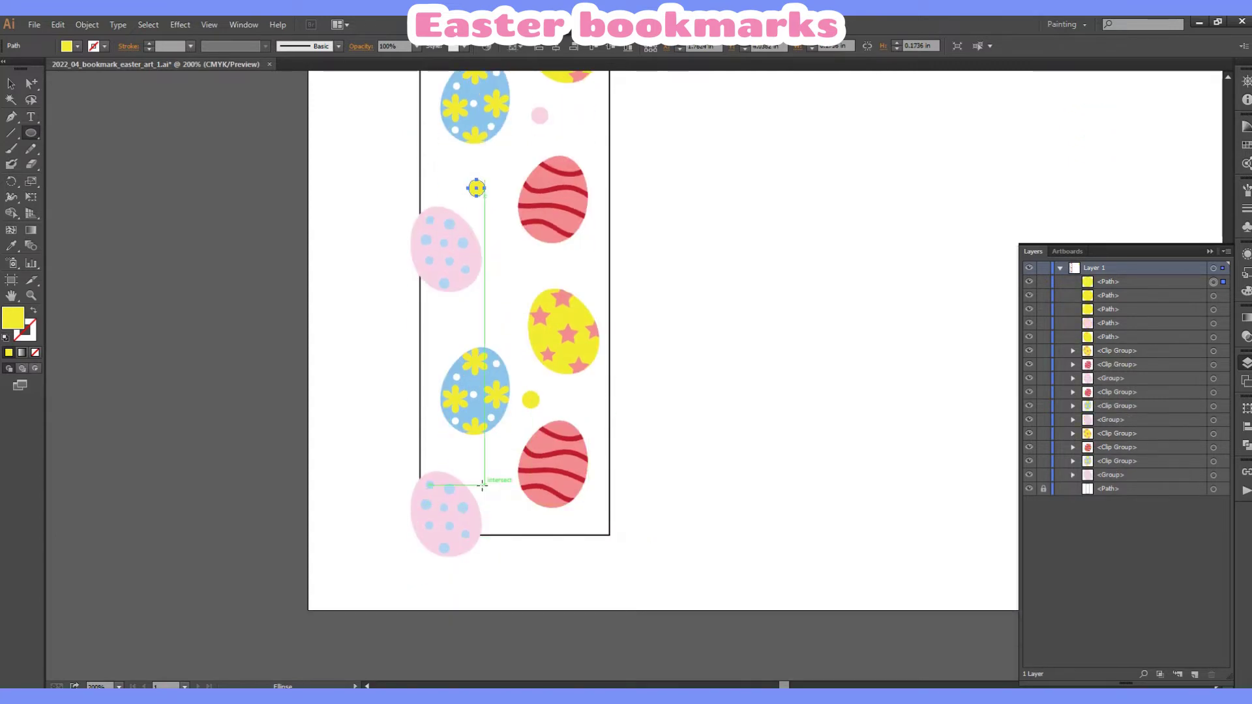
pyautogui.moveTo(493, 493); pyautogui.dragTo(501, 500)
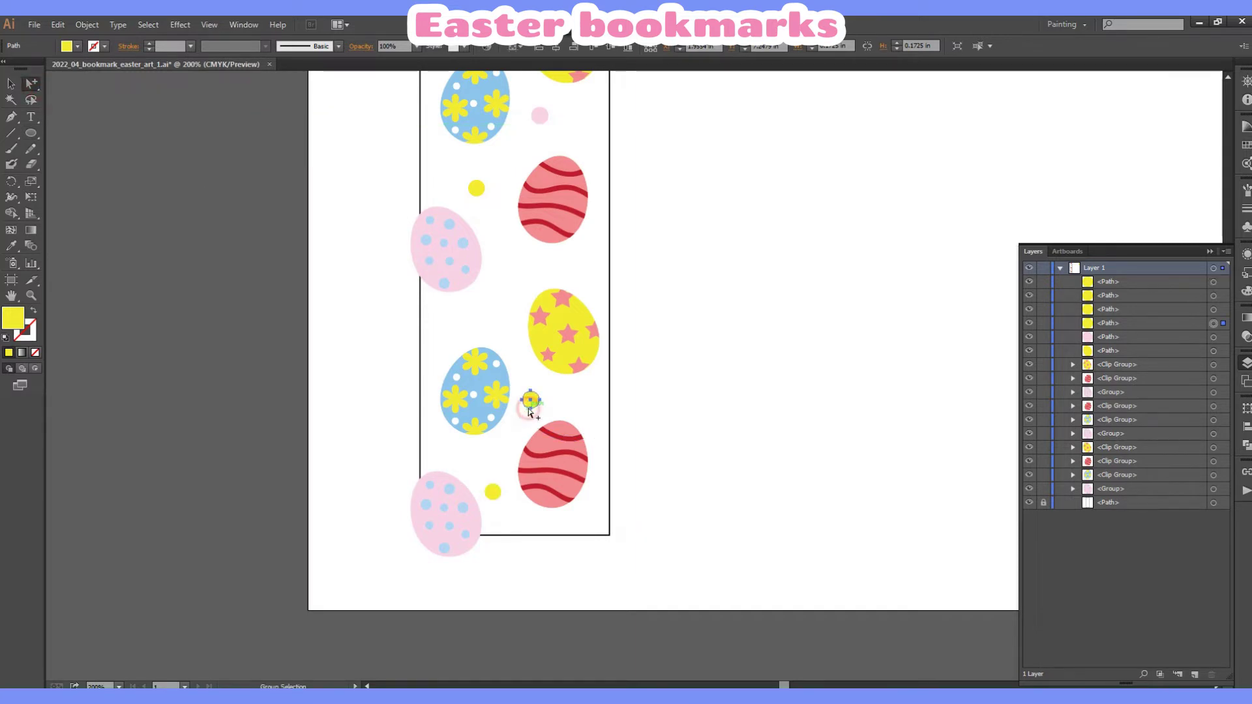
# Recolour a small dot with the red egg's coral.
pyautogui.press('i')
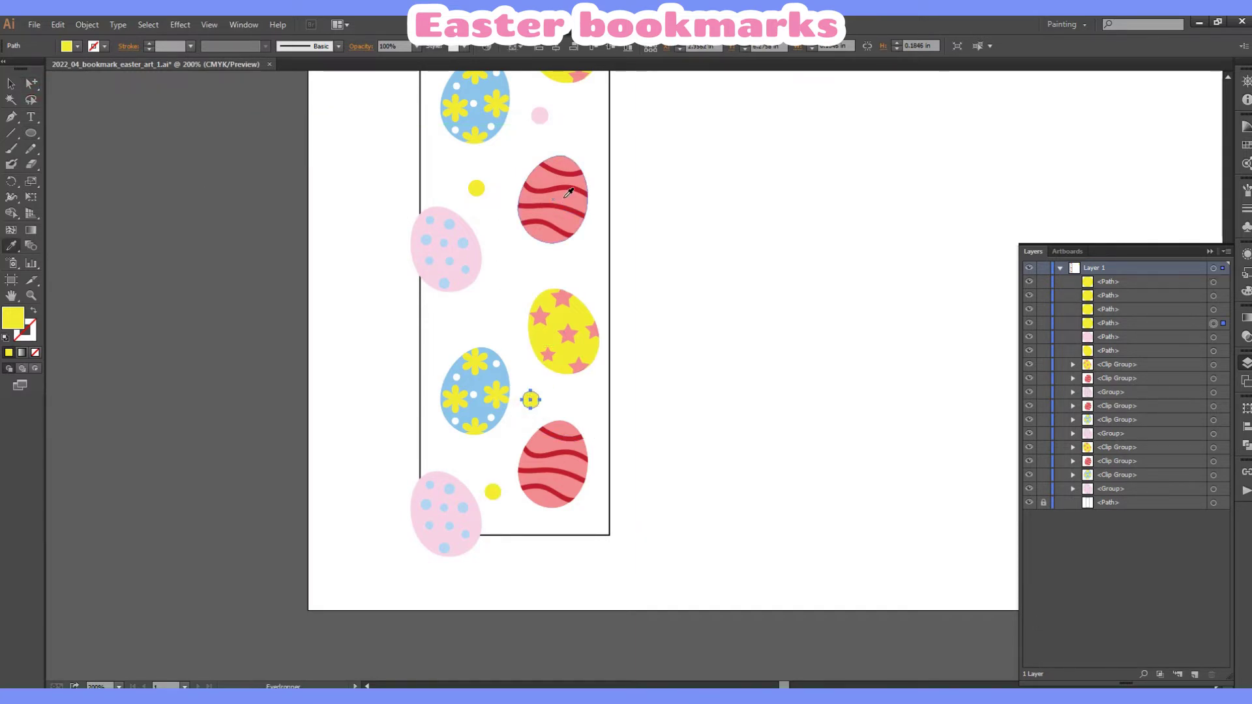
pyautogui.click(568, 193)
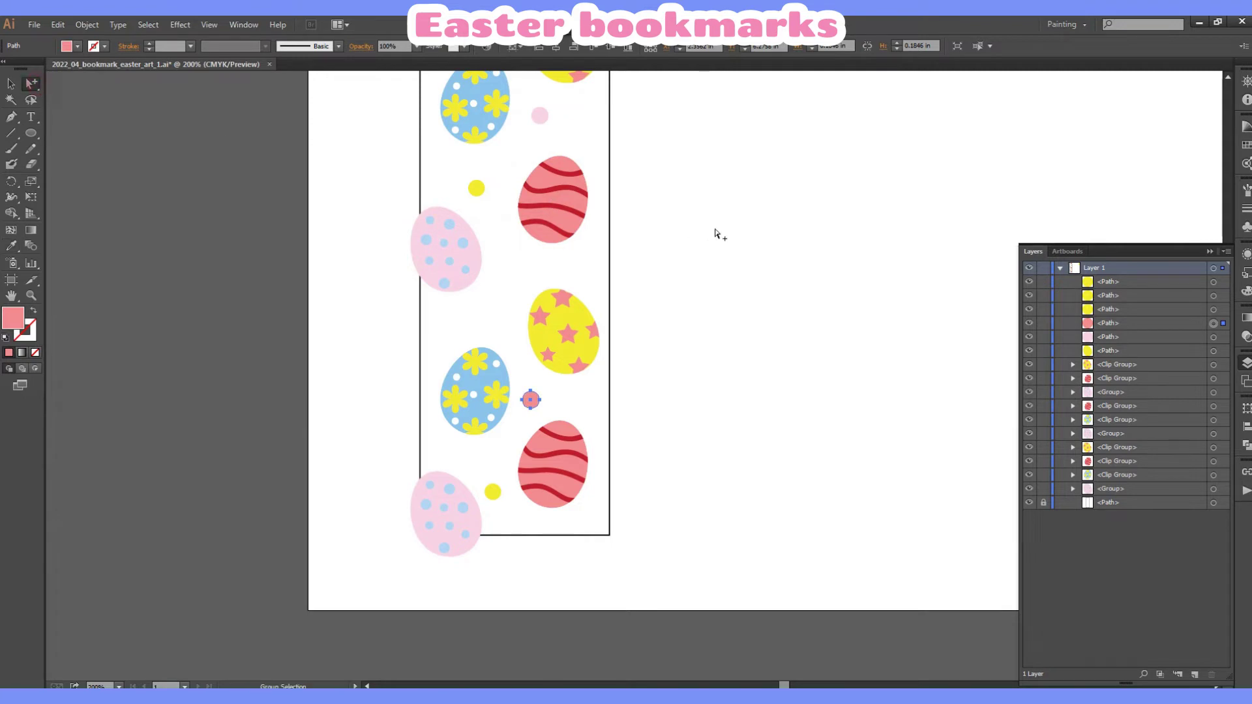
pyautogui.click(743, 228)
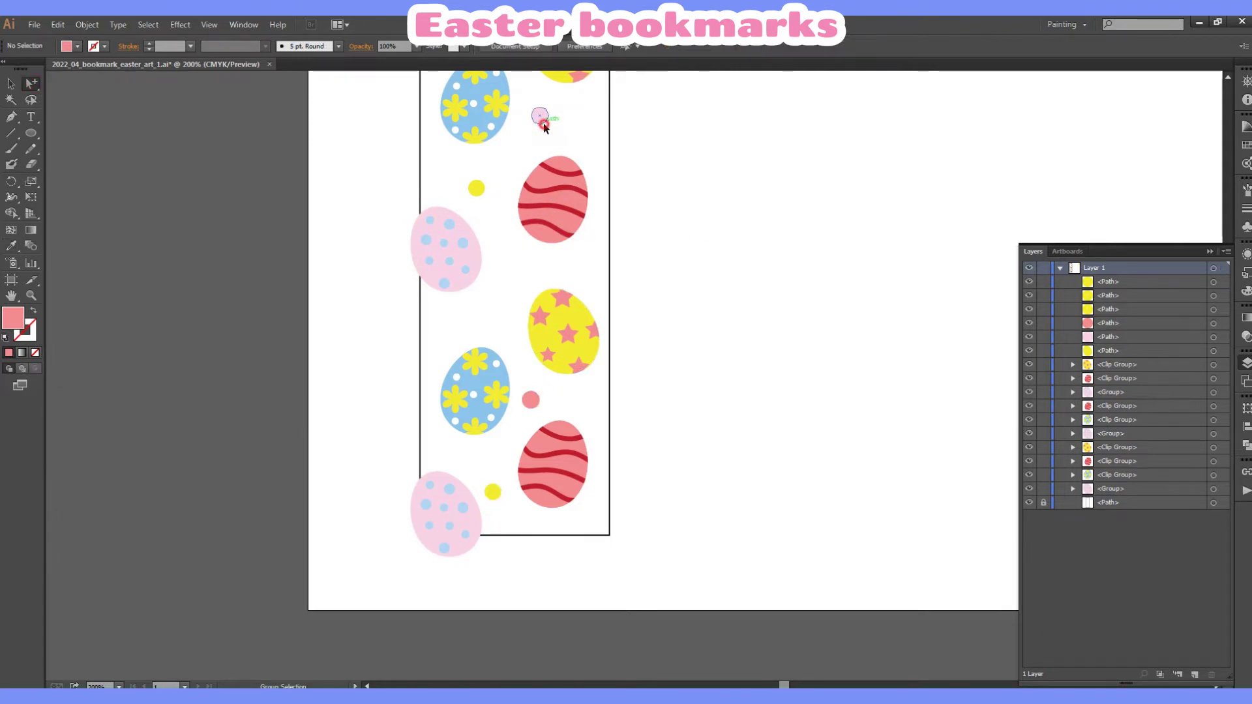
# Copy a dot beside the star egg and fill it with the blue egg's blue.
pyautogui.moveTo(544, 126); pyautogui.dragTo(495, 317)
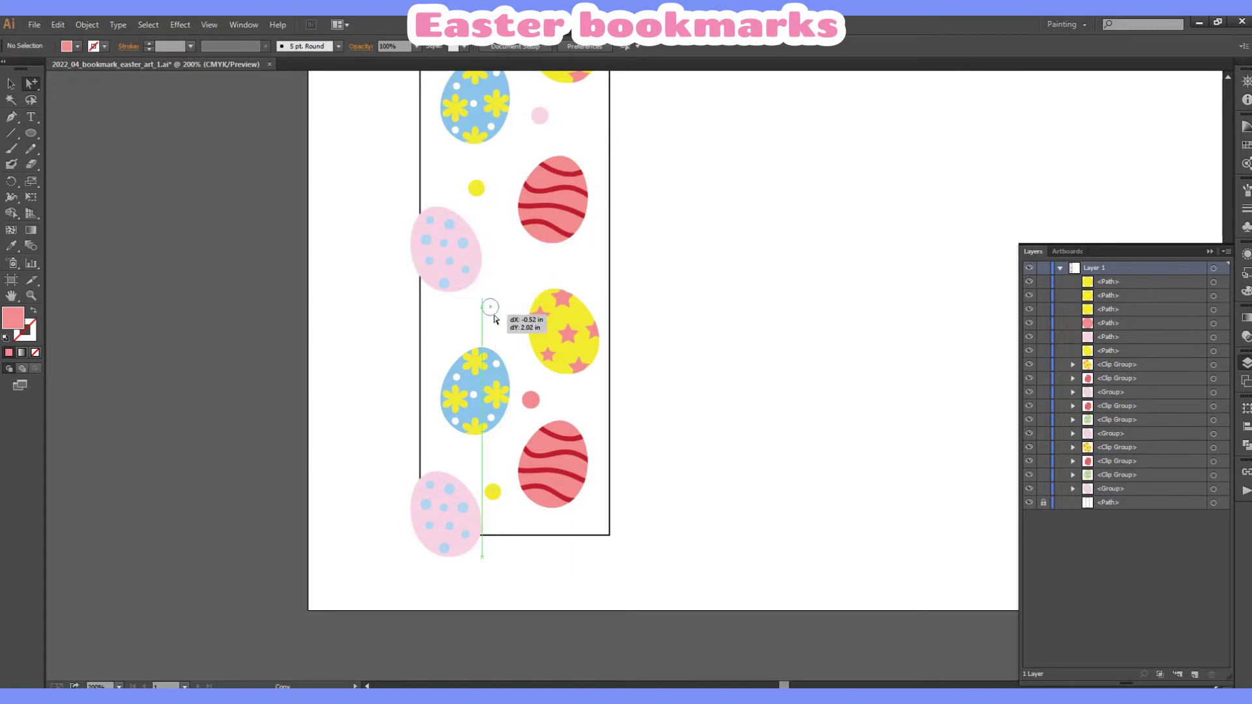
pyautogui.click(10, 247)
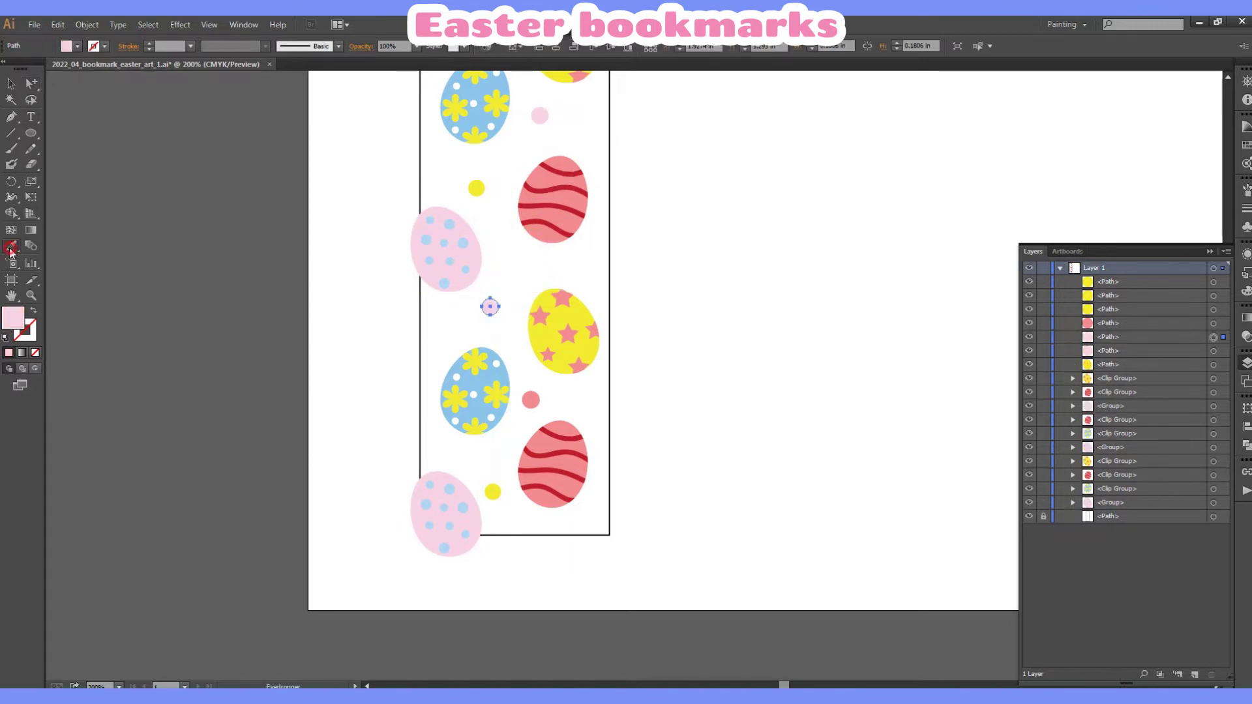
pyautogui.click(491, 343)
pyautogui.click(467, 366)
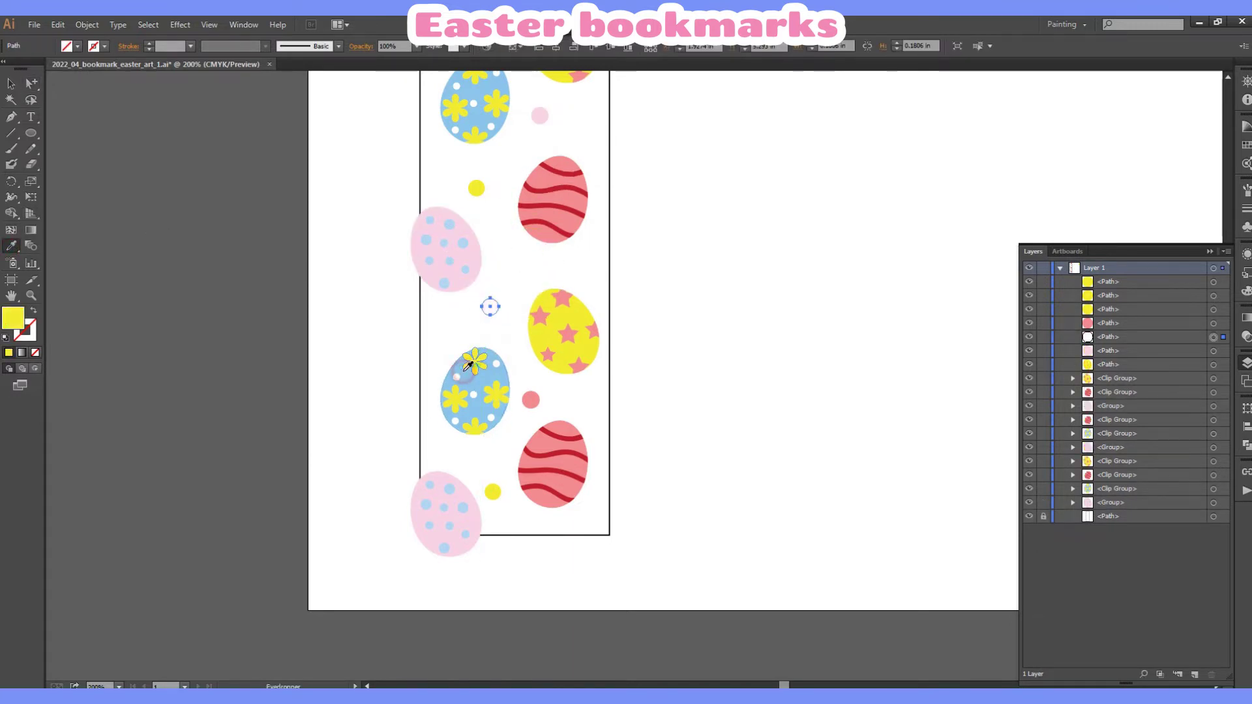
pyautogui.scroll(2, 443, 223)
pyautogui.scroll(3, 441, 218)
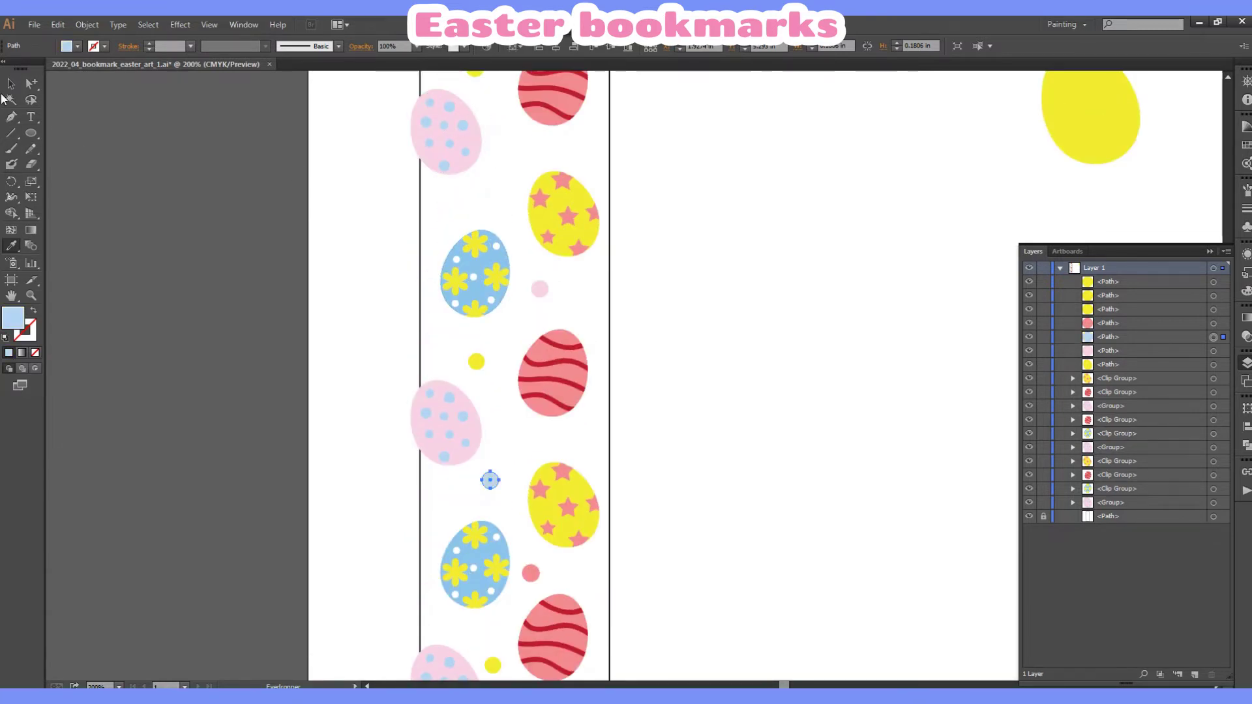
# Copy the blue dot up near the top pink egg and nudge it into place.
pyautogui.click(31, 83)
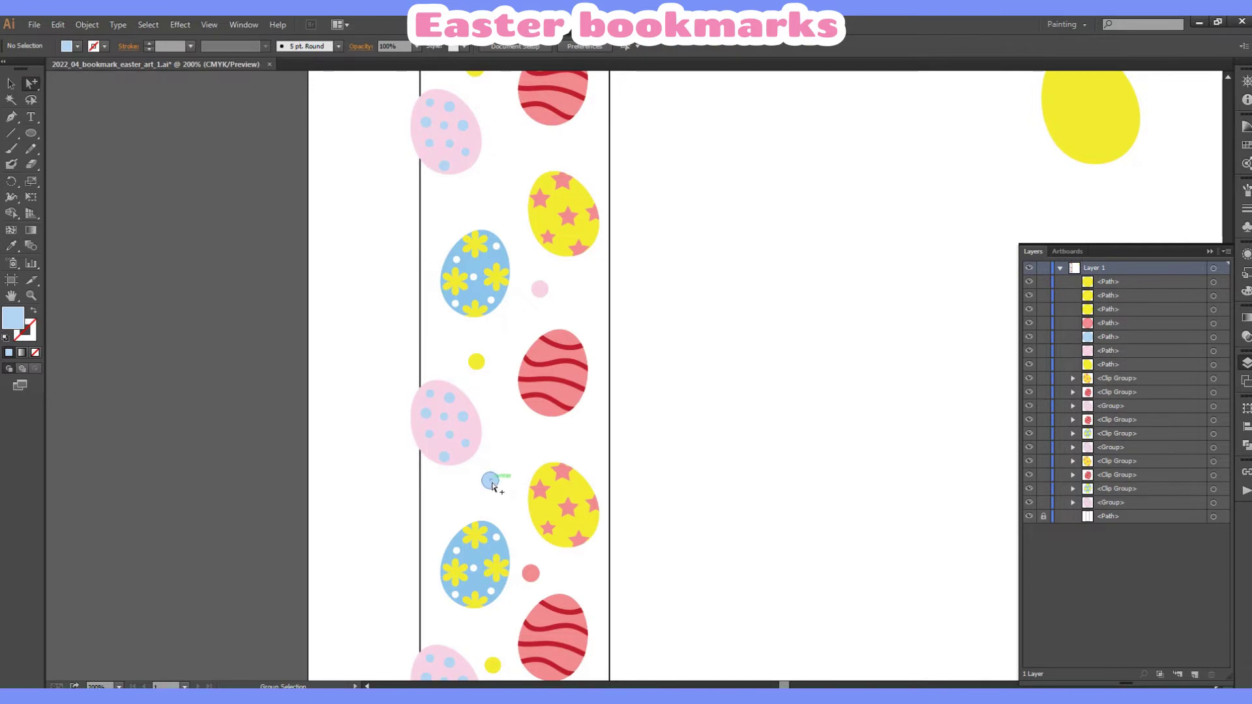
pyautogui.moveTo(490, 481)
pyautogui.mouseDown()
pyautogui.moveTo(520, 164)
pyautogui.moveTo(502, 141)
pyautogui.mouseUp()
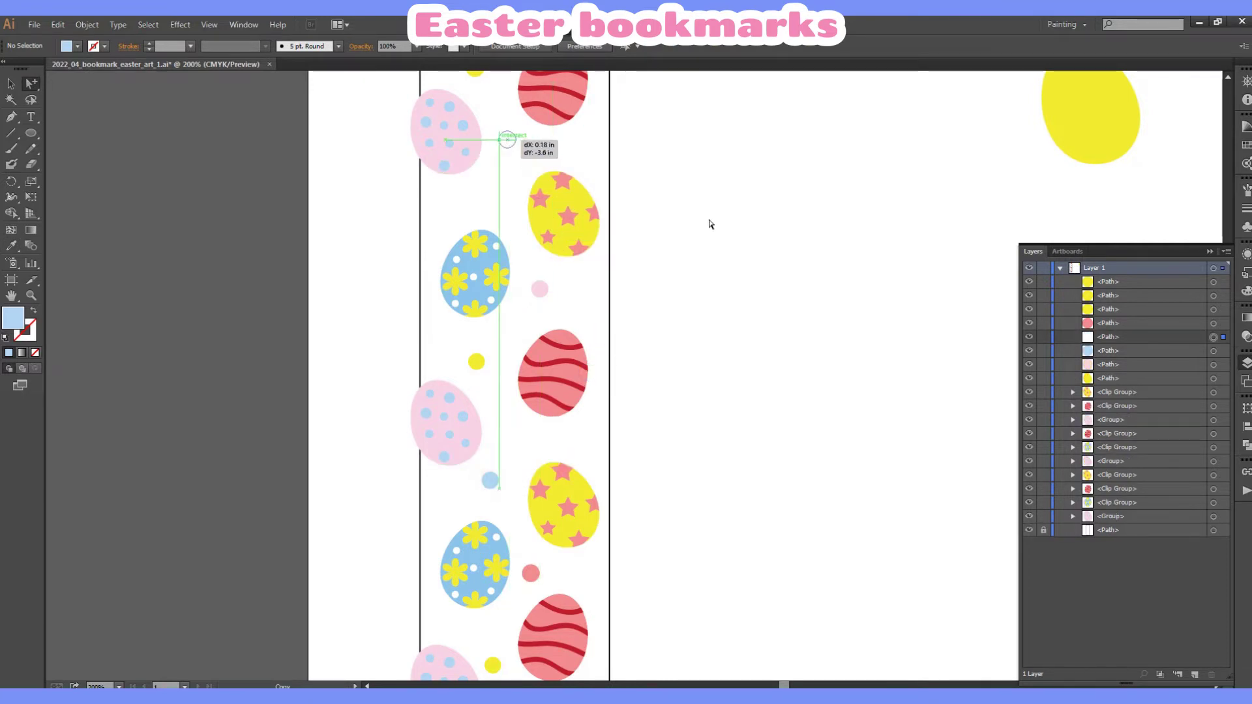
pyautogui.scroll(3, 717, 229)
pyautogui.click(728, 244)
pyautogui.scroll(-3, 723, 254)
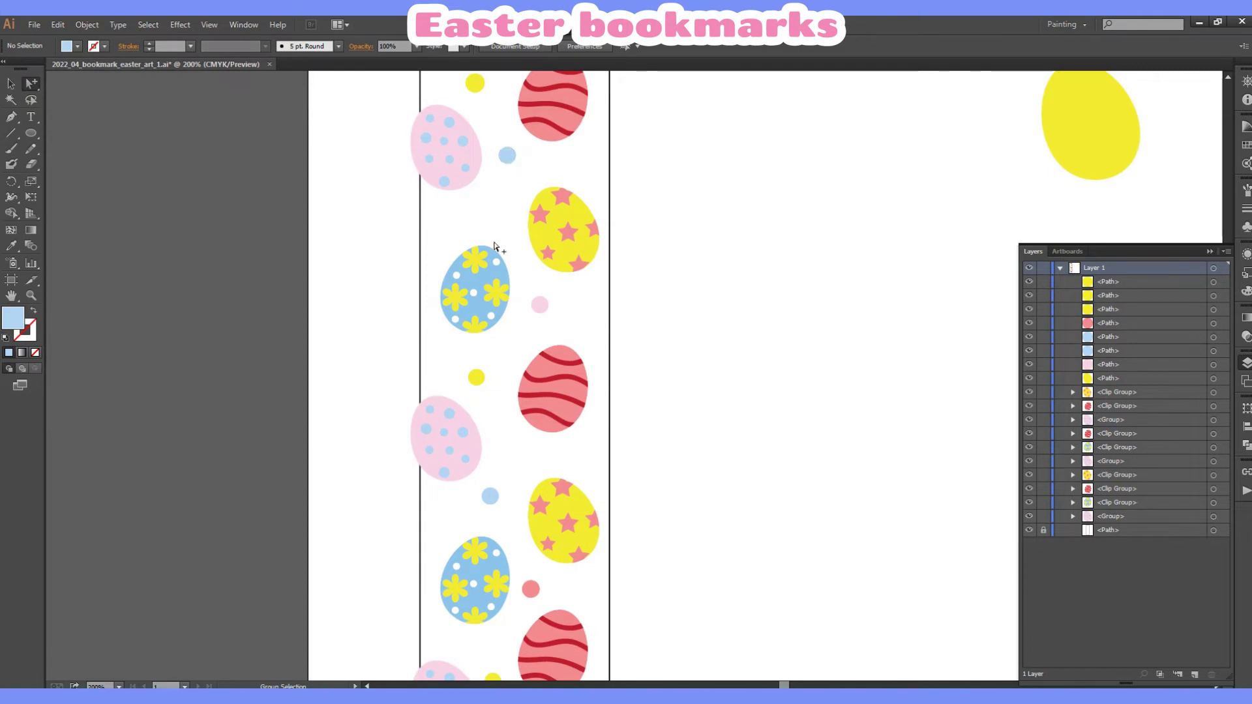
pyautogui.scroll(-2, 699, 520)
pyautogui.scroll(-2, 699, 519)
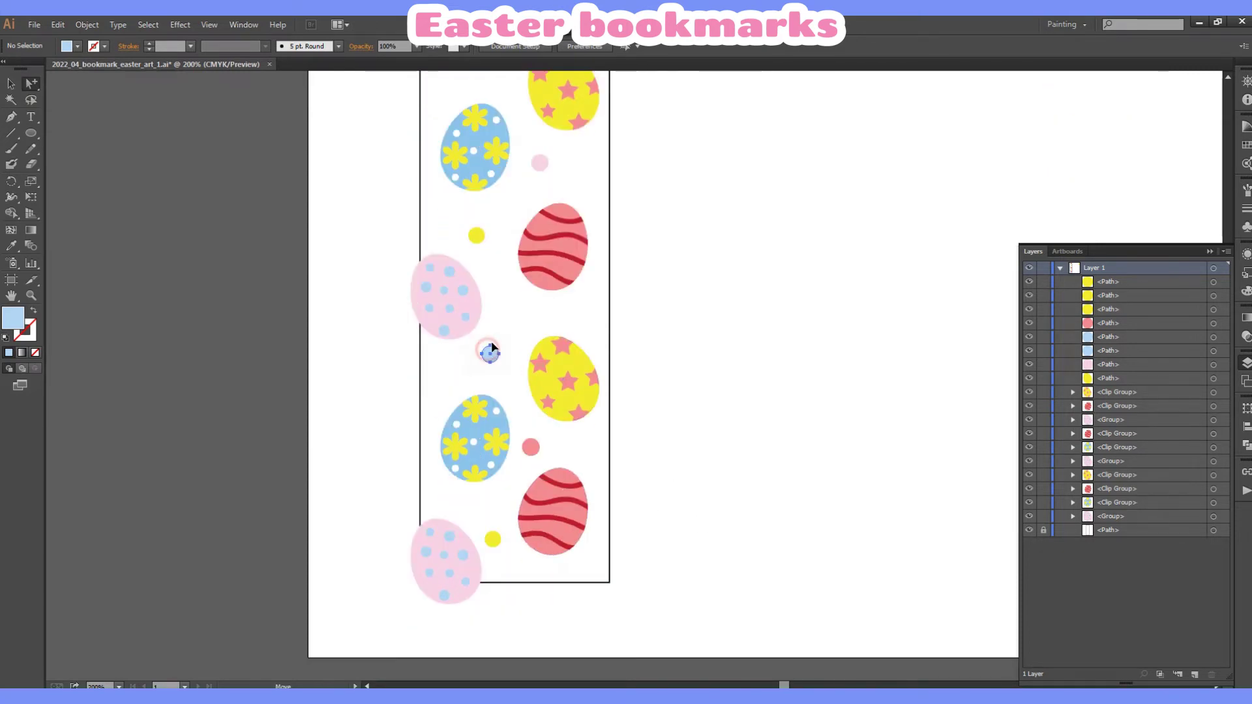
pyautogui.moveTo(490, 354); pyautogui.dragTo(493, 347)
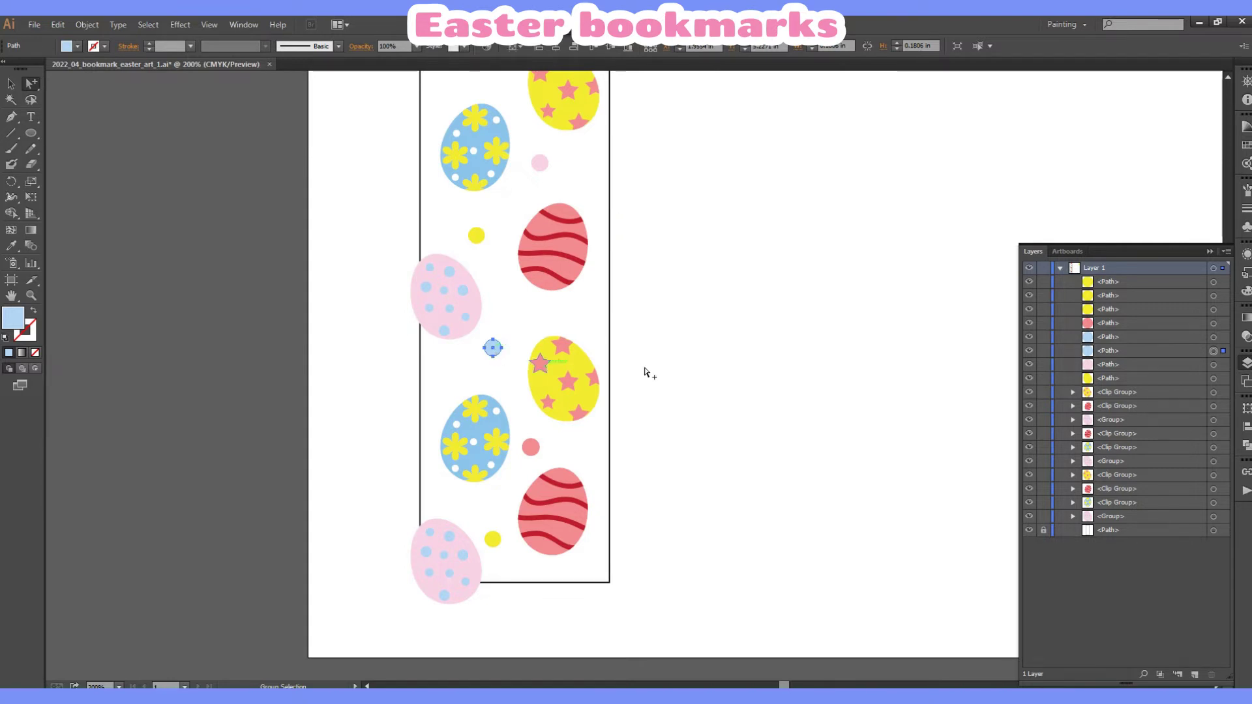
pyautogui.scroll(2, 693, 366)
pyautogui.scroll(3, 557, 444)
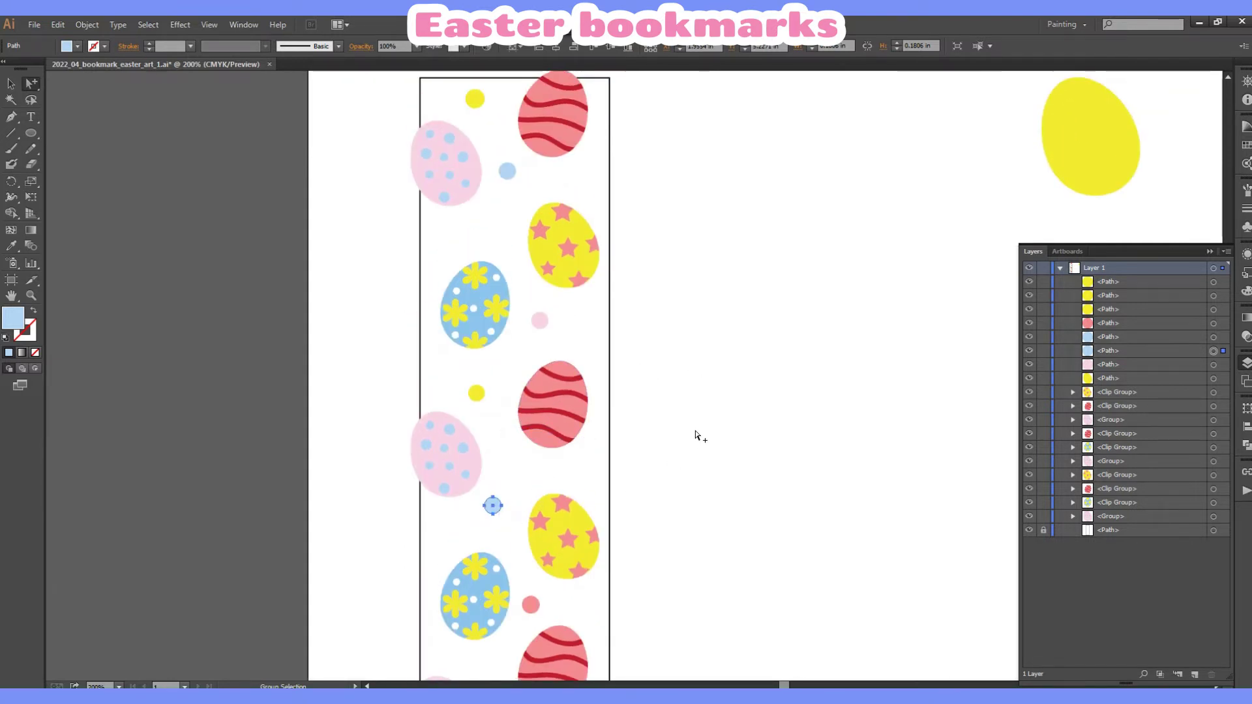
pyautogui.scroll(2, 695, 436)
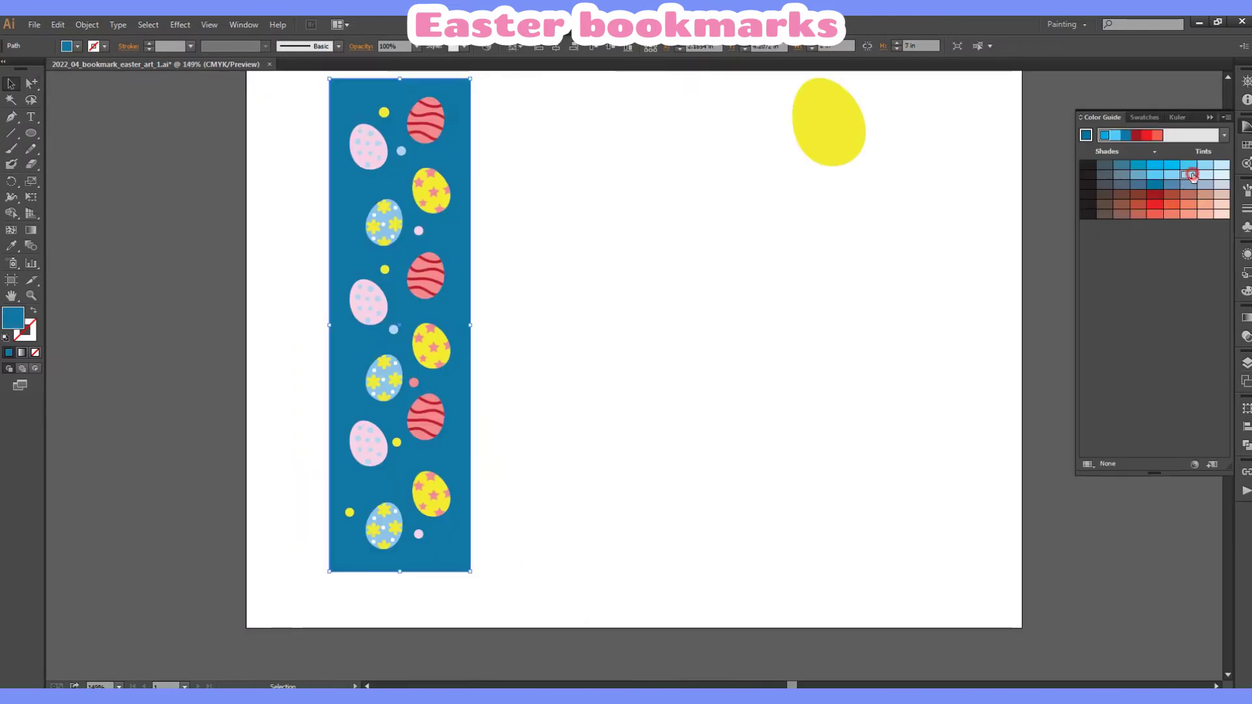
# Lighten the bookmark strip's background from deep teal to a pale icy-blue tint.
pyautogui.click(1191, 175)
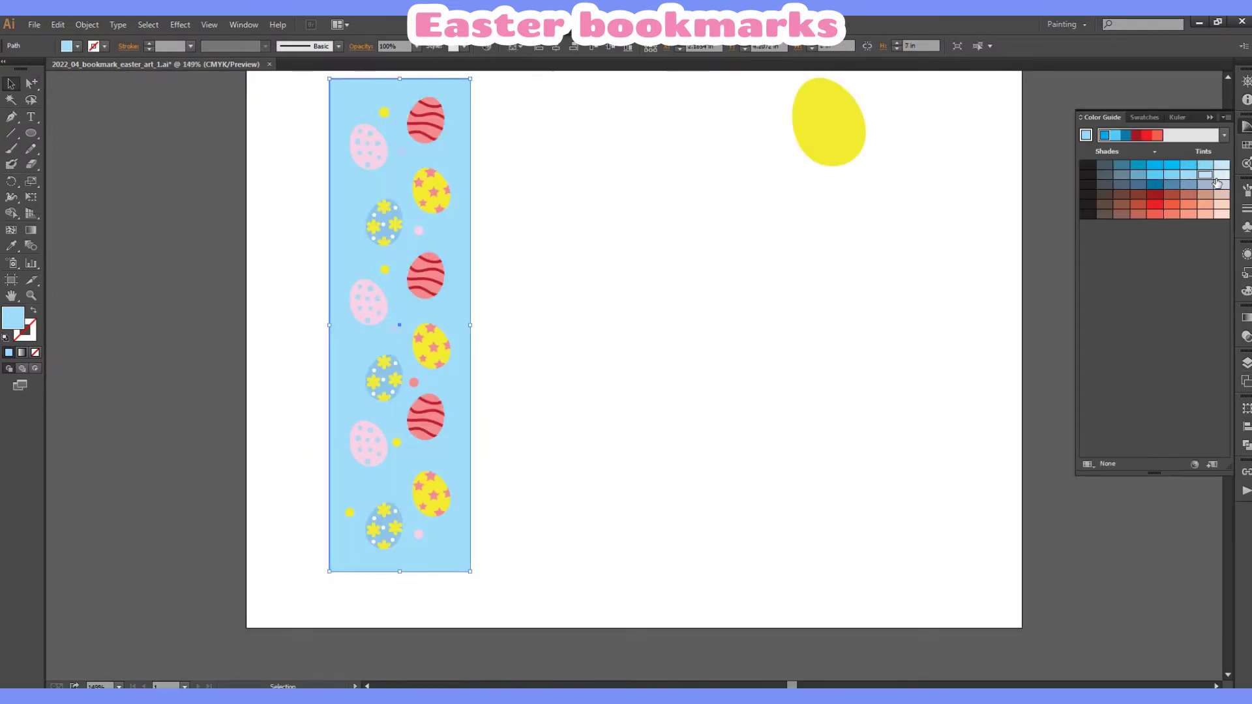
pyautogui.click(659, 338)
pyautogui.scroll(1, 673, 350)
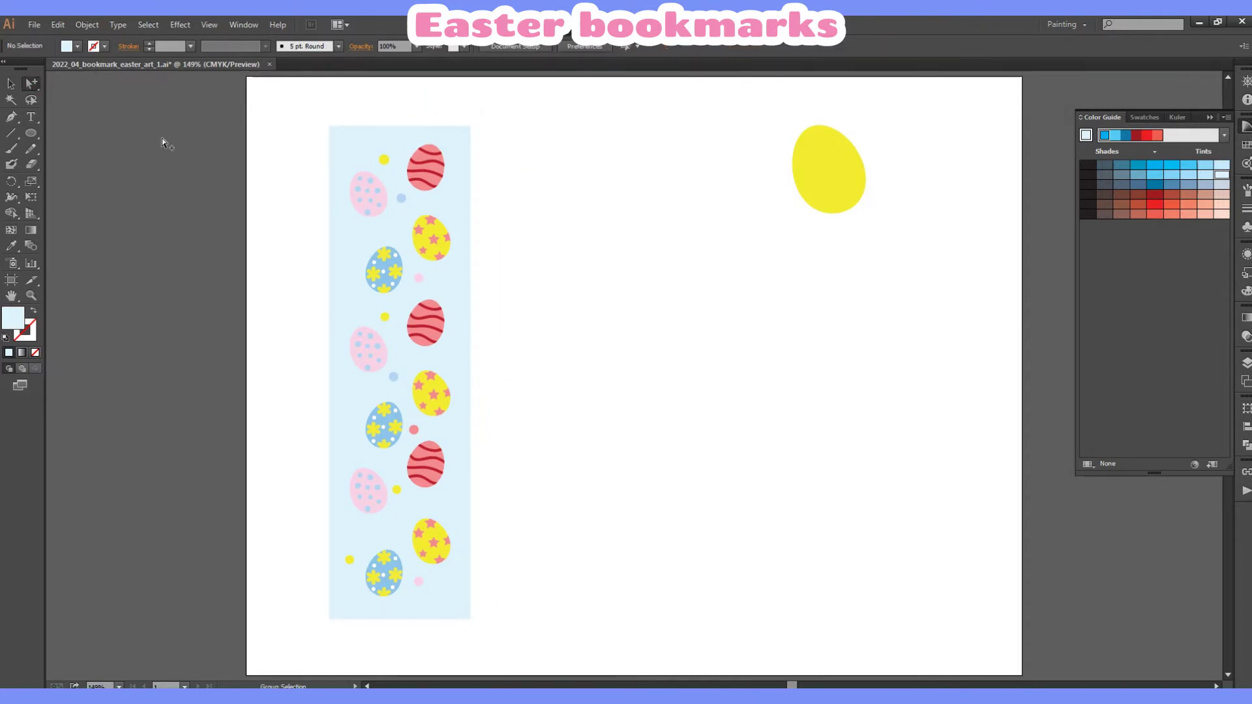
pyautogui.click(416, 163)
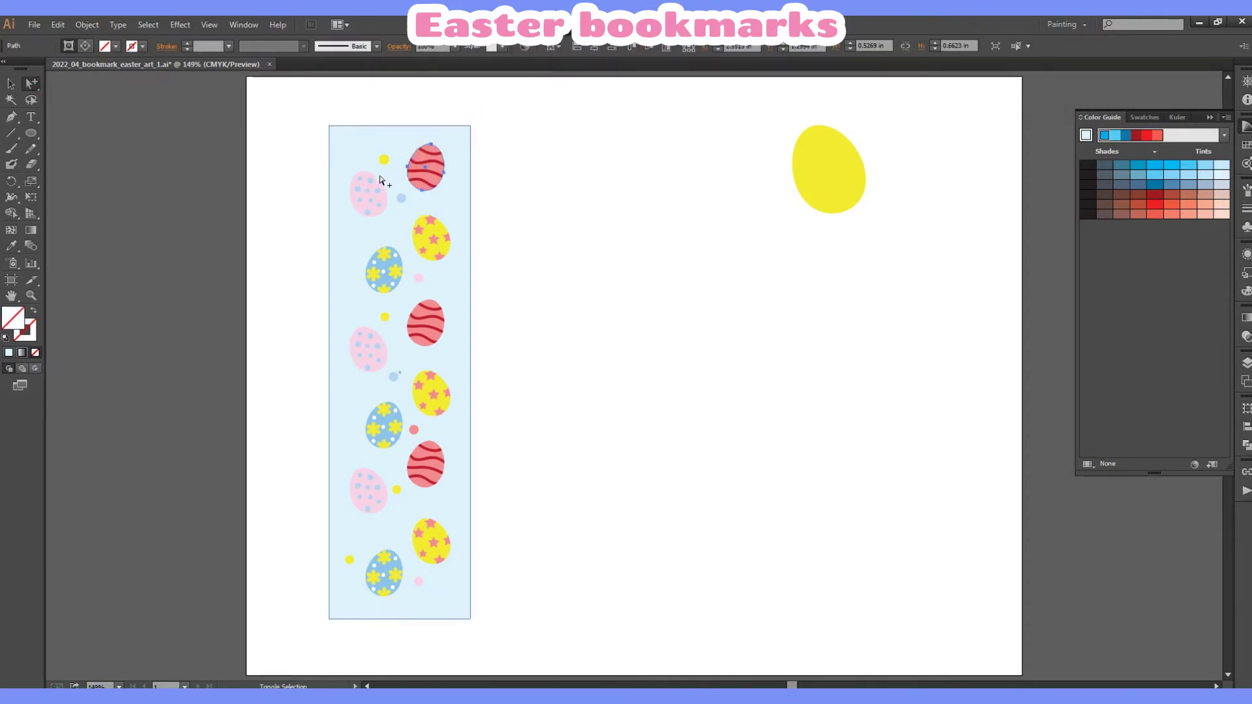
# Give the top red egg a white outline.
pyautogui.hotkey('shift', 'ctrl', 'a')
pyautogui.click(93, 46)
pyautogui.click(613, 188)
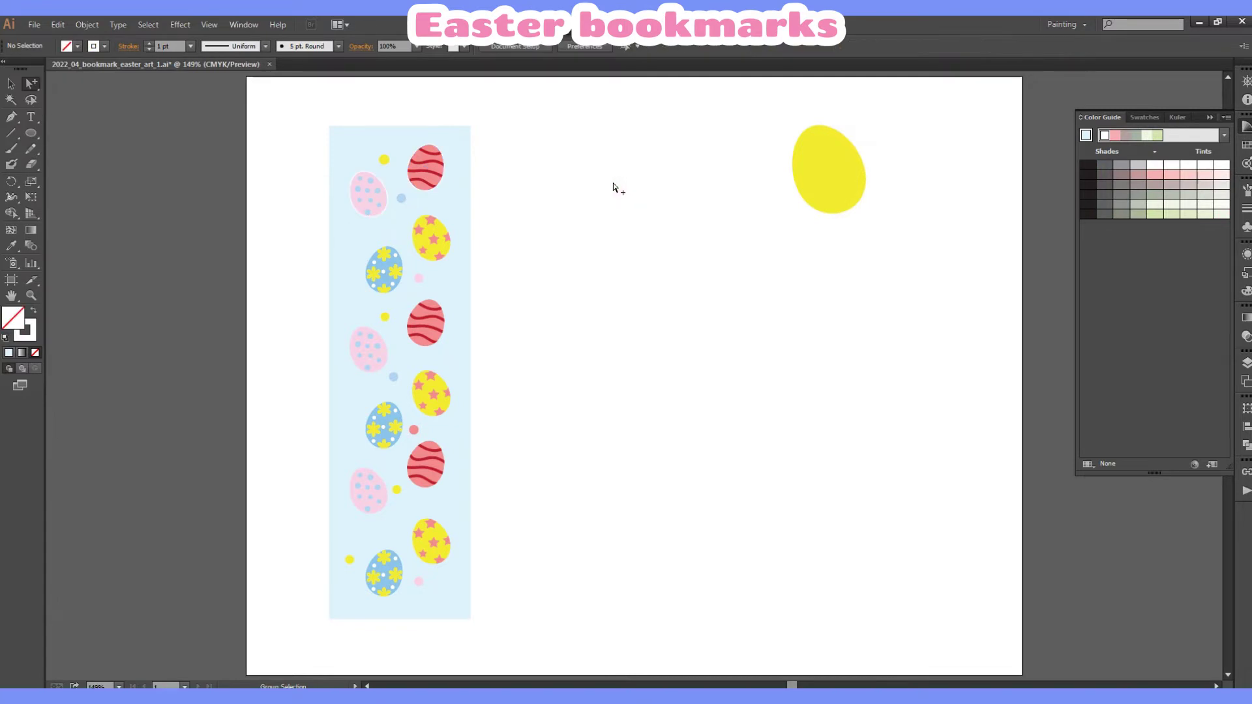
# Outline the blue flower, yellow star, middle red, pink and middle yellow eggs in white.
pyautogui.click(400, 259)
pyautogui.keyDown('shift'); pyautogui.click(450, 256); pyautogui.keyUp('shift')
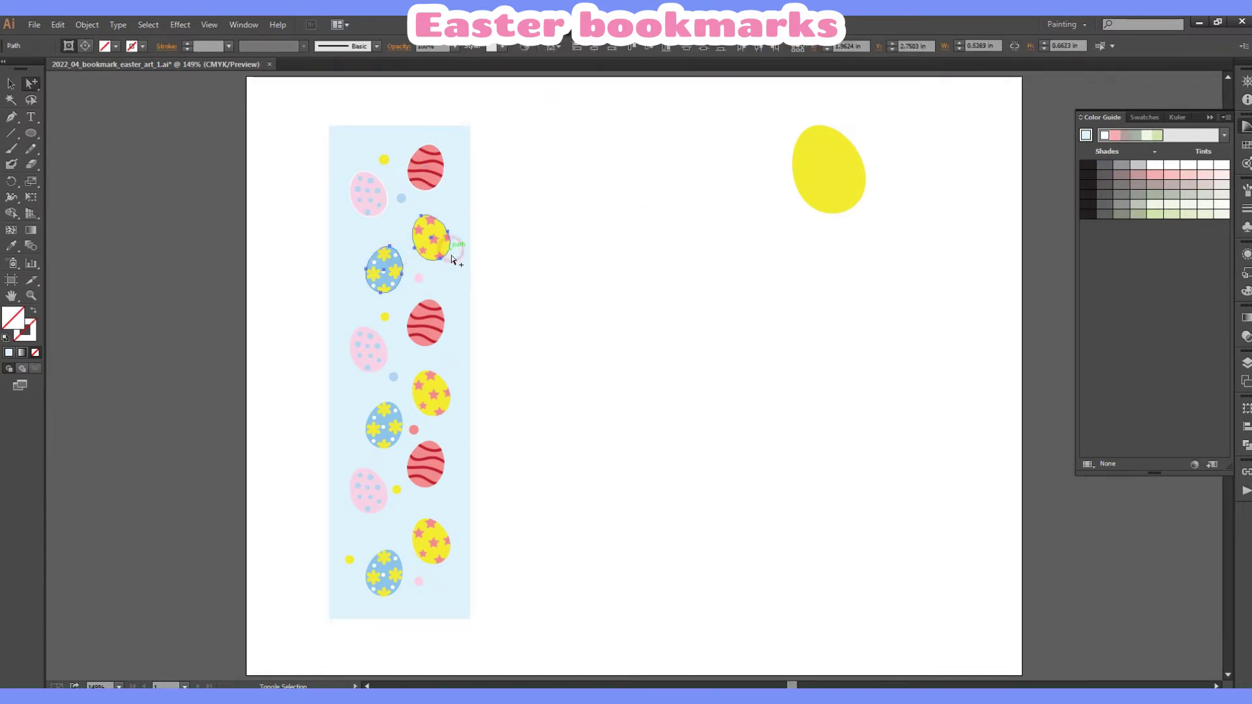
pyautogui.keyDown('shift'); pyautogui.click(438, 305); pyautogui.keyUp('shift')
pyautogui.keyDown('shift'); pyautogui.click(383, 330); pyautogui.keyUp('shift')
pyautogui.keyDown('shift'); pyautogui.click(423, 369); pyautogui.keyUp('shift')
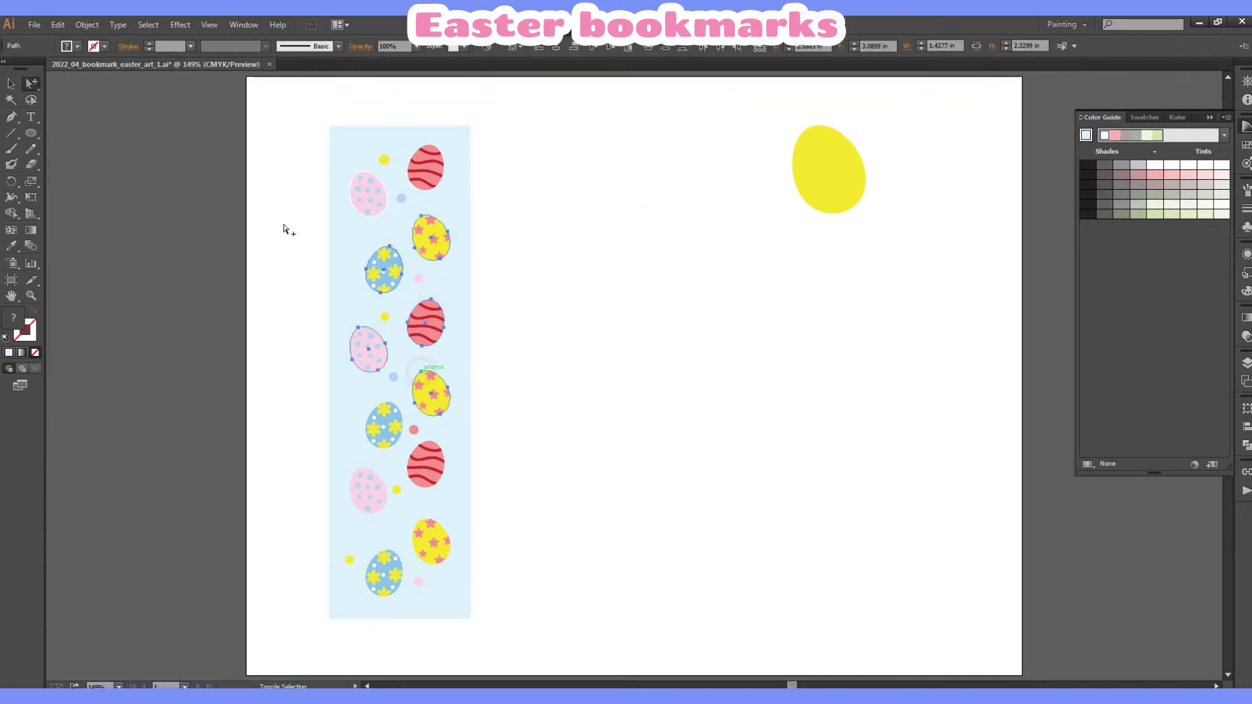
pyautogui.click(77, 46)
pyautogui.click(560, 183)
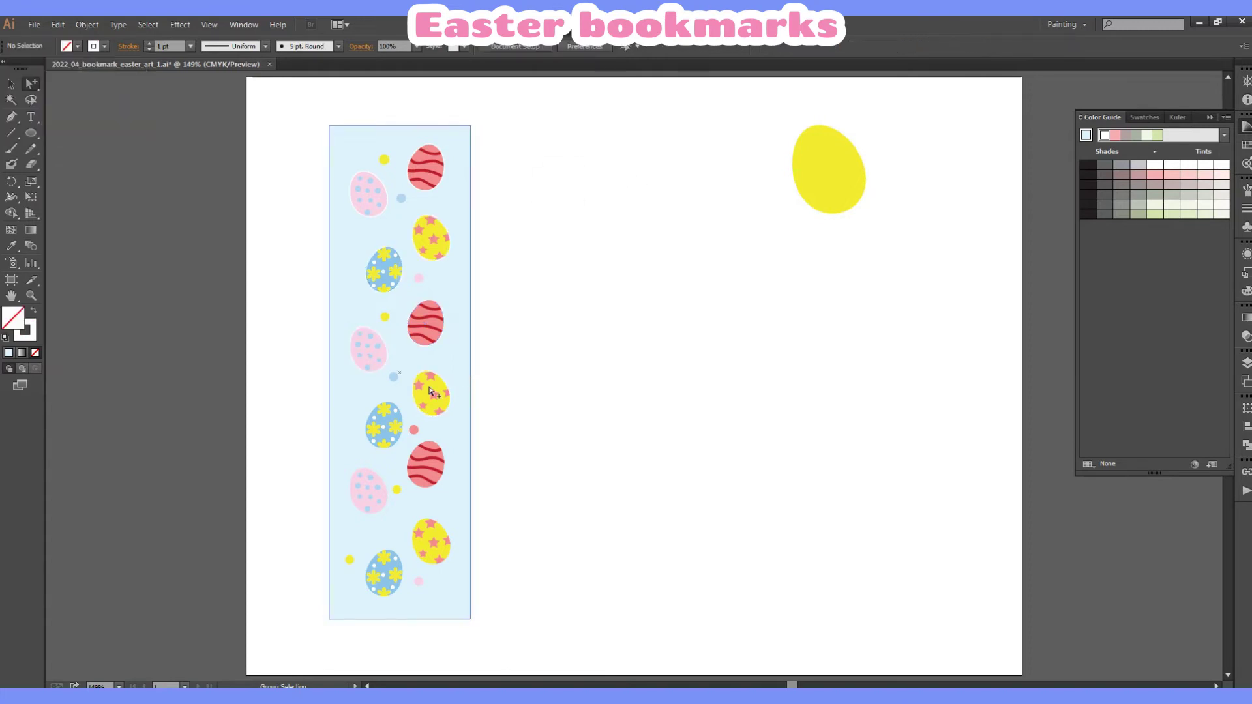
# Outline the remaining lower flower, red, pink, blue flower and yellow star eggs in white.
pyautogui.click(385, 425)
pyautogui.keyDown('shift'); pyautogui.click(427, 456); pyautogui.keyUp('shift')
pyautogui.keyDown('shift'); pyautogui.click(369, 486); pyautogui.keyUp('shift')
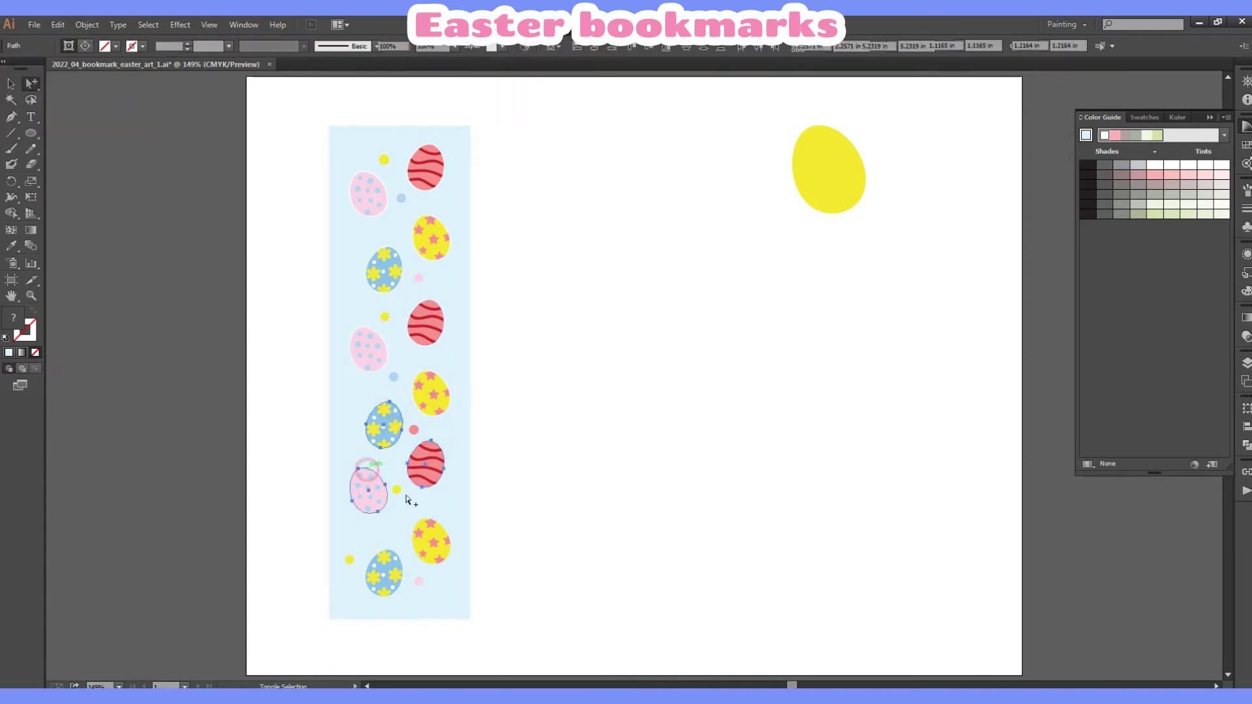
pyautogui.keyDown('shift'); pyautogui.click(385, 568); pyautogui.keyUp('shift')
pyautogui.keyDown('shift'); pyautogui.click(431, 540); pyautogui.keyUp('shift')
pyautogui.click(77, 46)
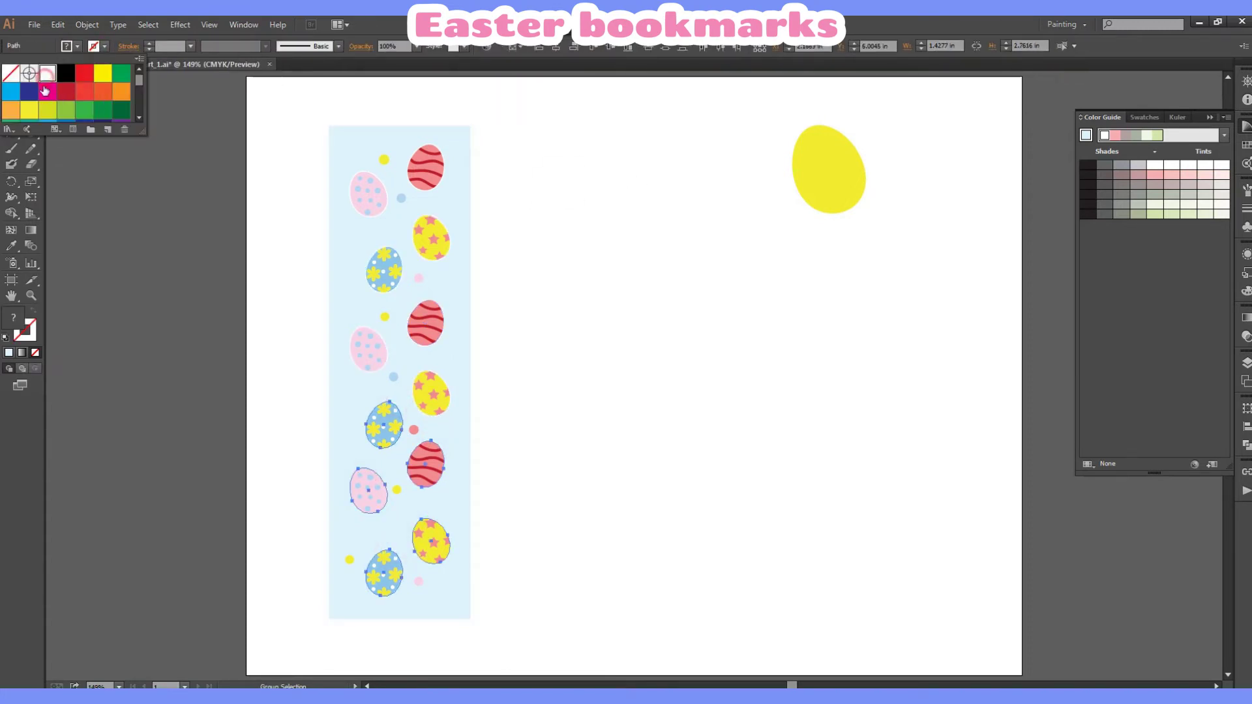
pyautogui.click(645, 244)
pyautogui.click(456, 202)
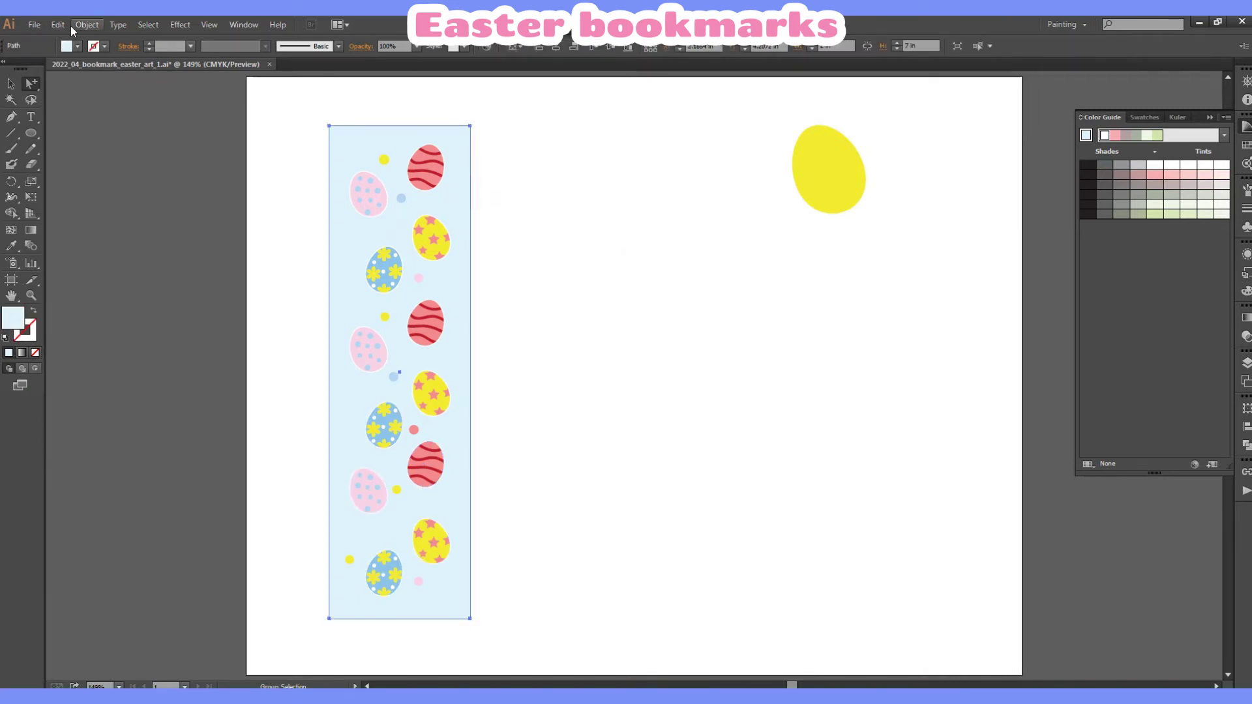
pyautogui.click(58, 24)
pyautogui.click(81, 92)
pyautogui.click(57, 25)
pyautogui.click(99, 124)
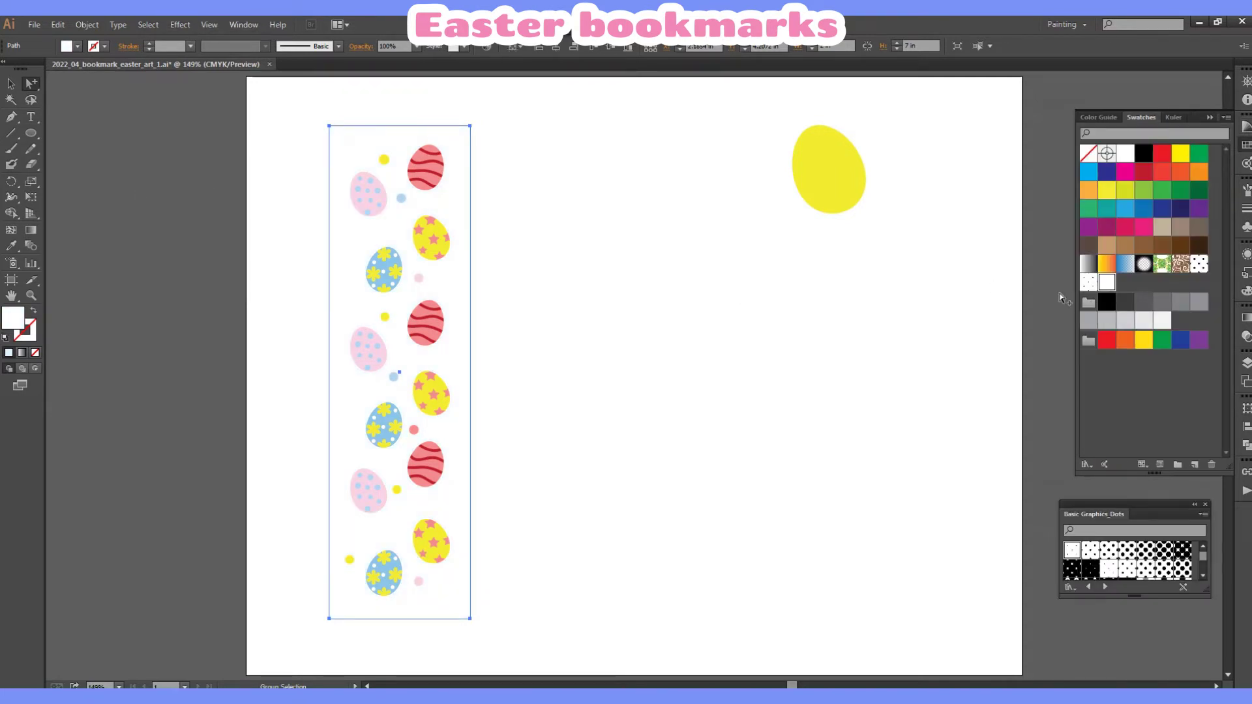
pyautogui.click(589, 305)
pyautogui.click(471, 208)
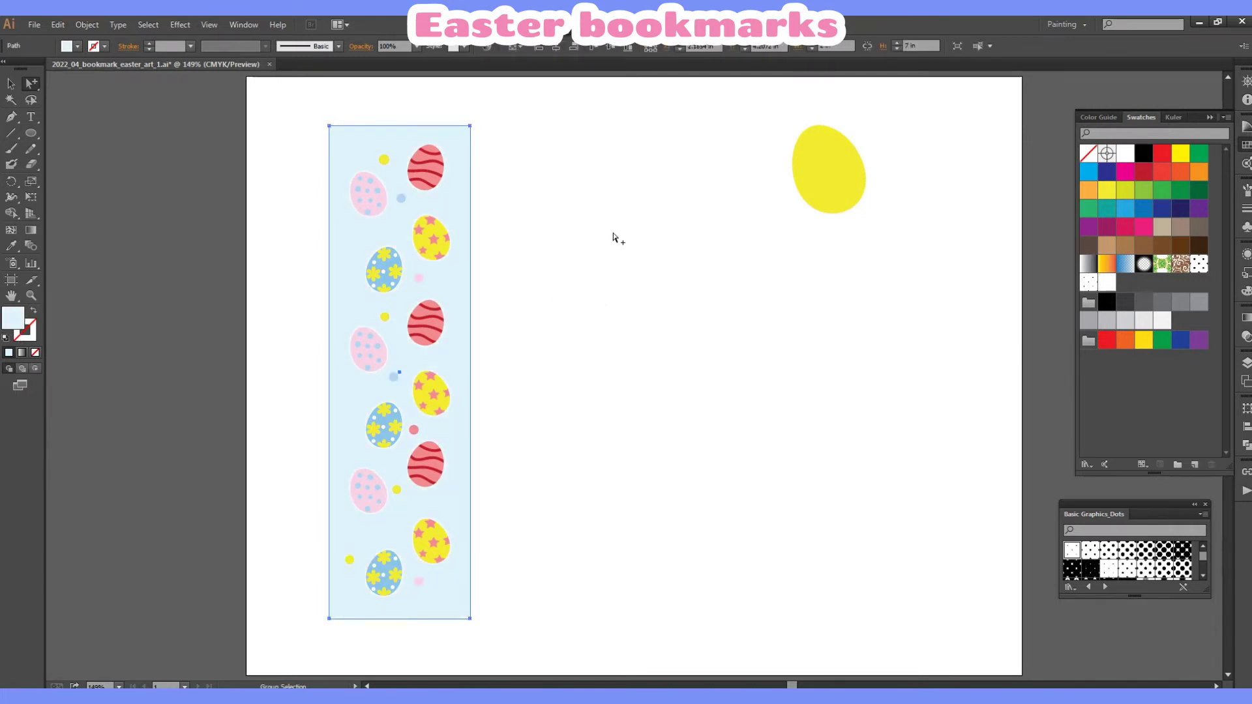
pyautogui.click(1247, 363)
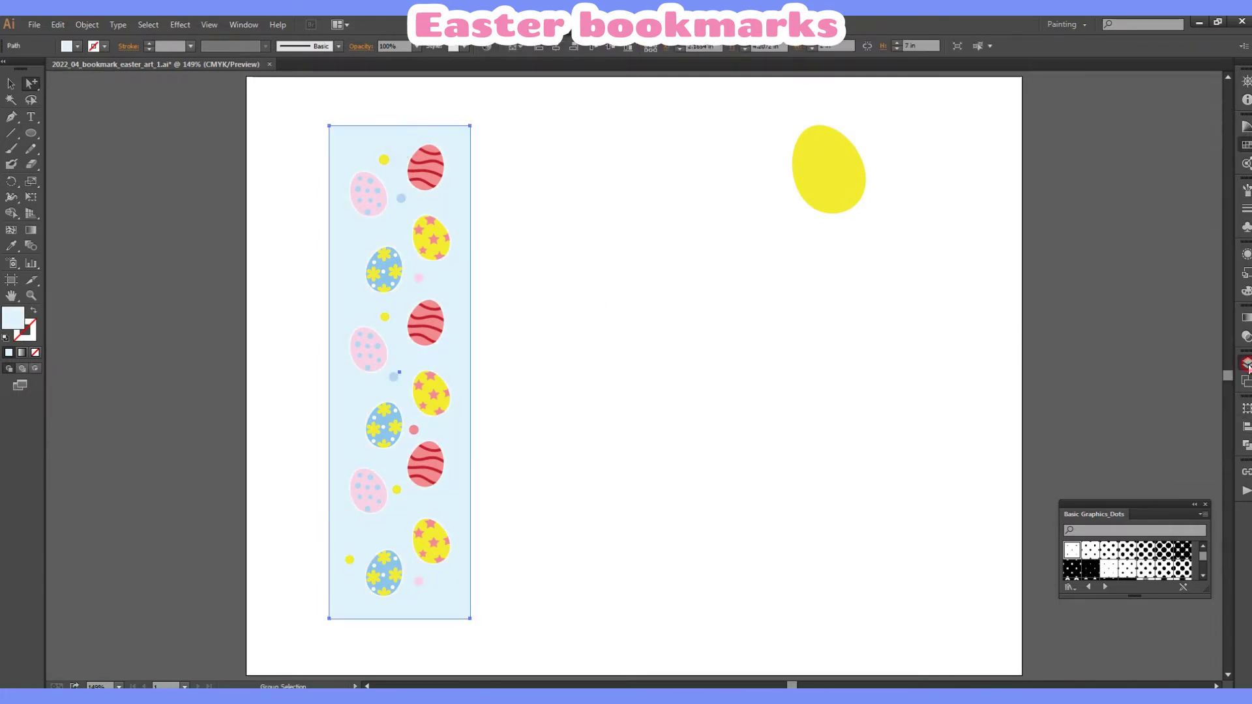
pyautogui.click(1211, 310)
pyautogui.click(1247, 362)
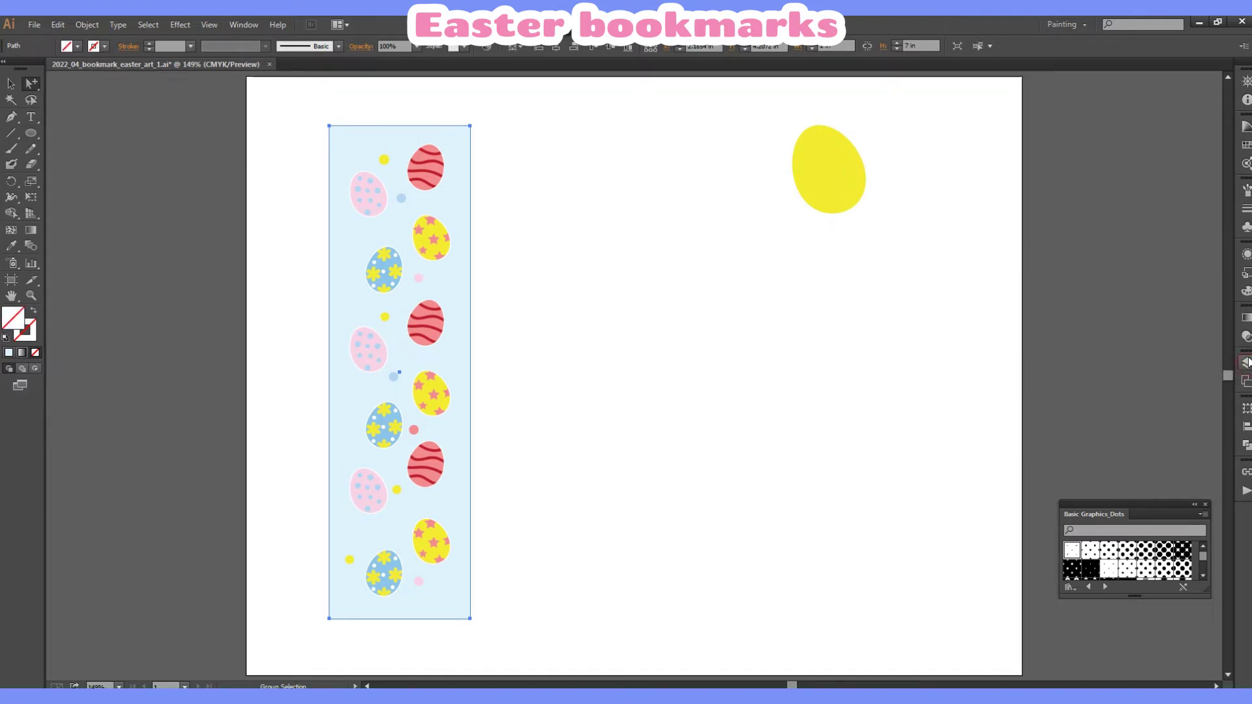
pyautogui.click(1246, 162)
pyautogui.click(1108, 283)
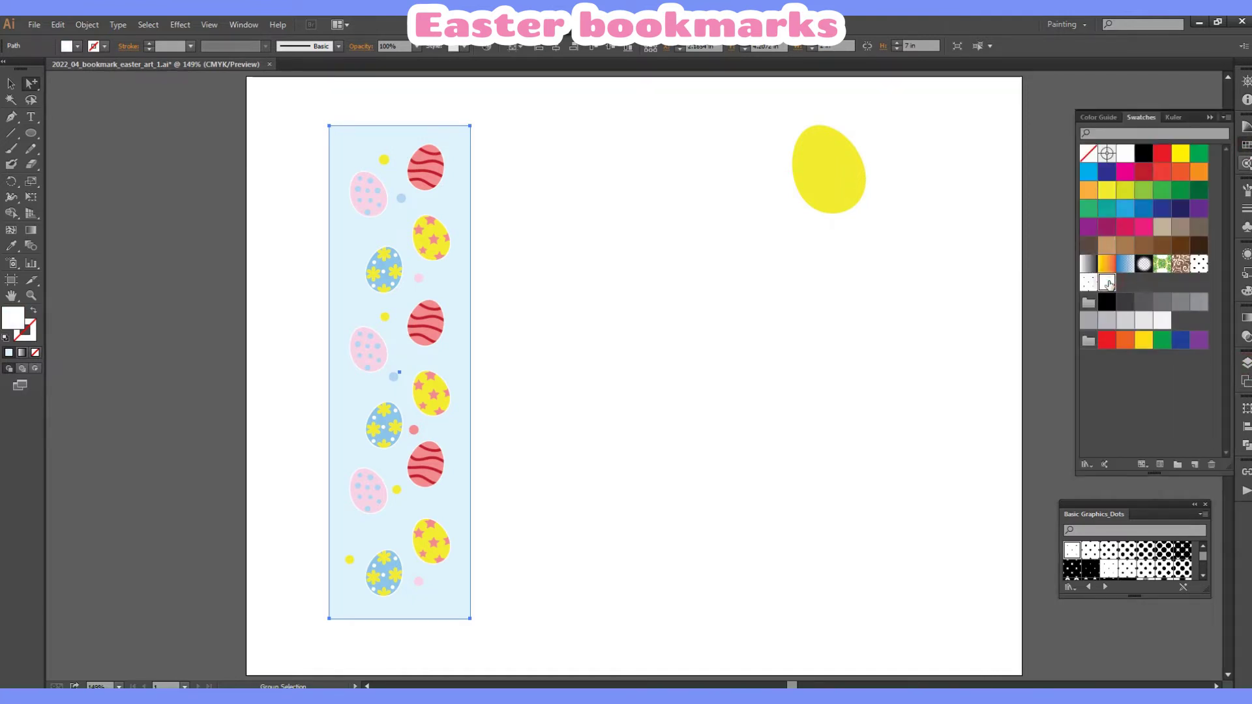
# Target the strip's background path in the Layers panel.
pyautogui.click(727, 275)
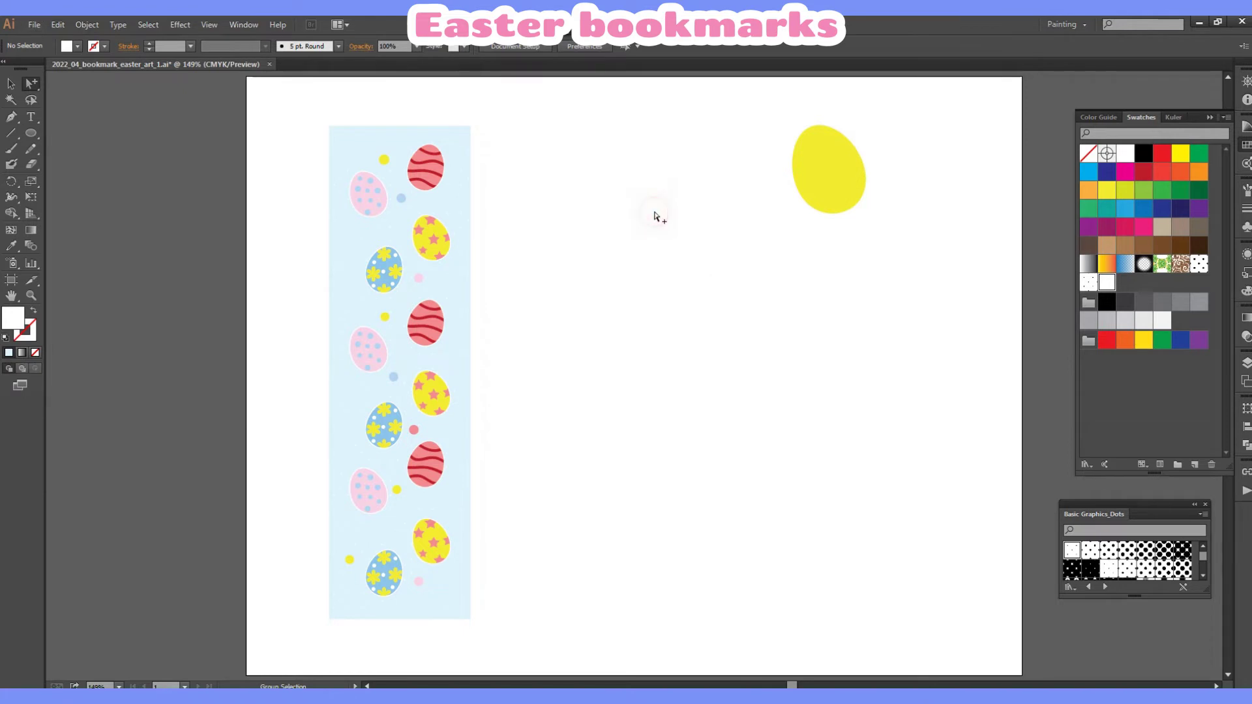
pyautogui.click(1247, 364)
pyautogui.click(1197, 326)
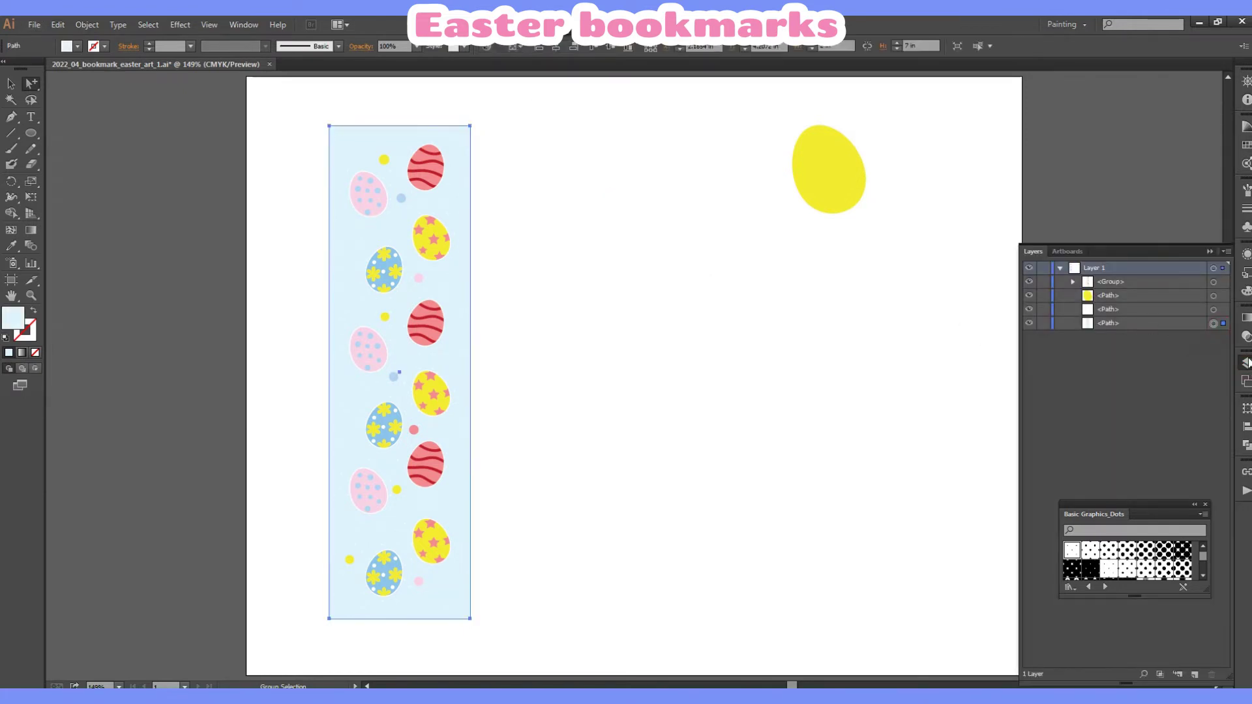
pyautogui.click(1247, 362)
pyautogui.click(58, 24)
pyautogui.click(80, 95)
# Marquee-select all the eggs on the strip and group them.
pyautogui.press('v')
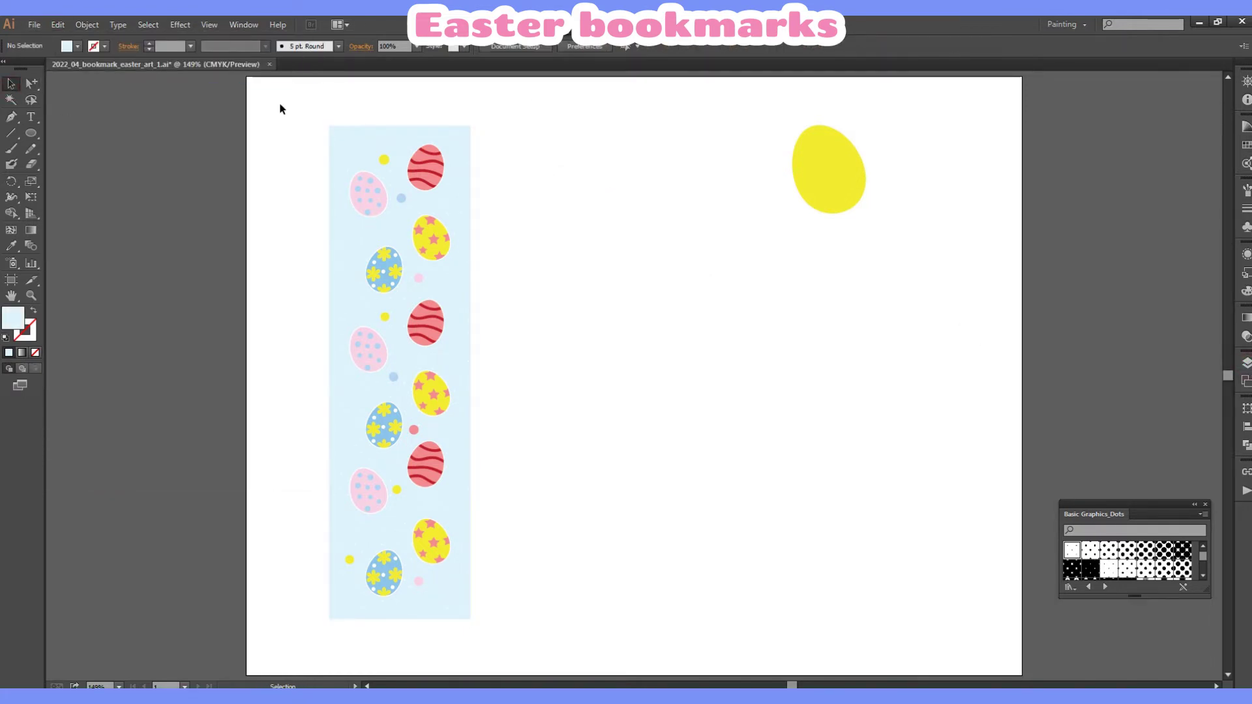
pyautogui.moveTo(259, 96); pyautogui.dragTo(525, 658)
pyautogui.rightClick(633, 373)
pyautogui.click(669, 439)
# Paste the copied light-blue rectangle in front of the egg strip.
pyautogui.click(671, 350)
pyautogui.click(58, 24)
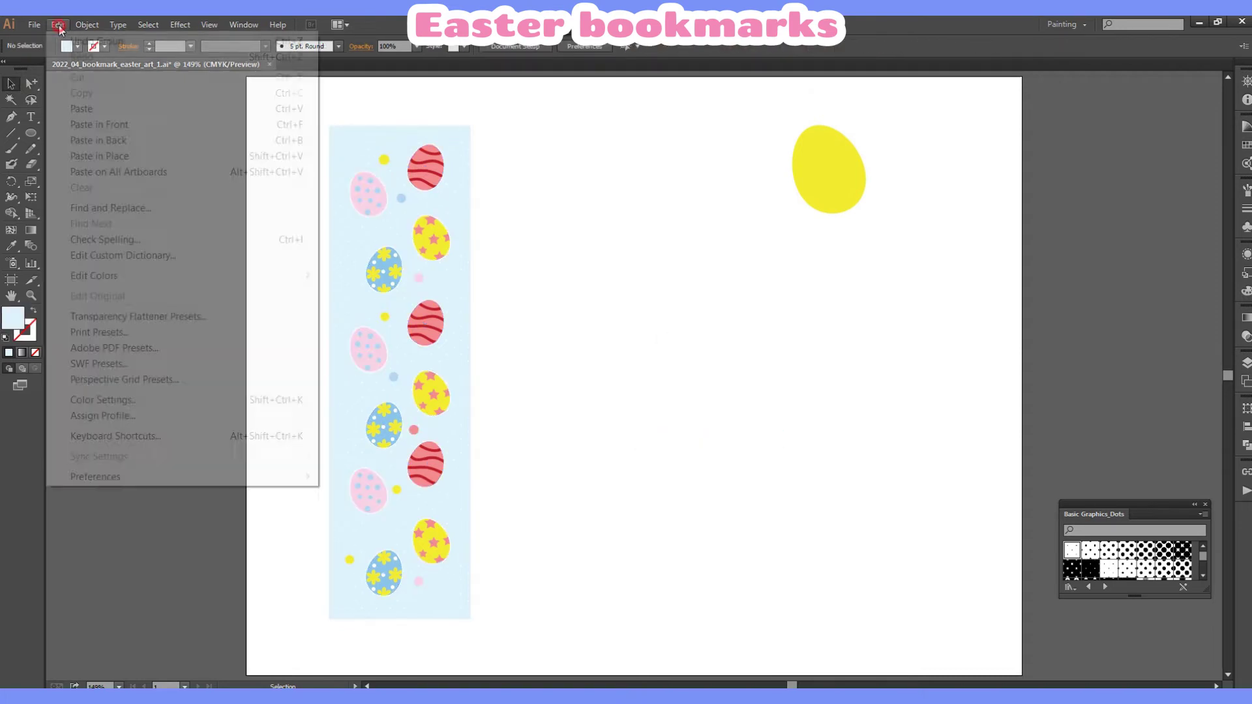
pyautogui.click(96, 125)
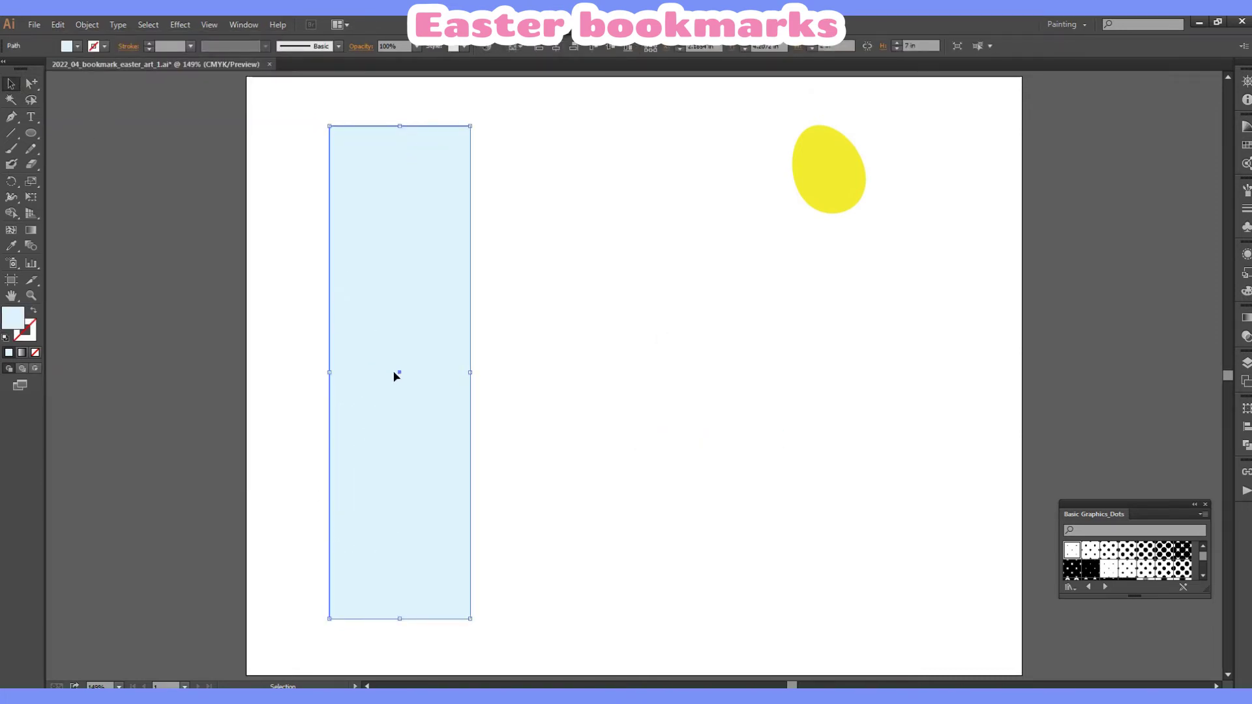
# Move the light-blue rectangle right of the egg strip and fill it pale pink.
pyautogui.moveTo(394, 377); pyautogui.dragTo(586, 376)
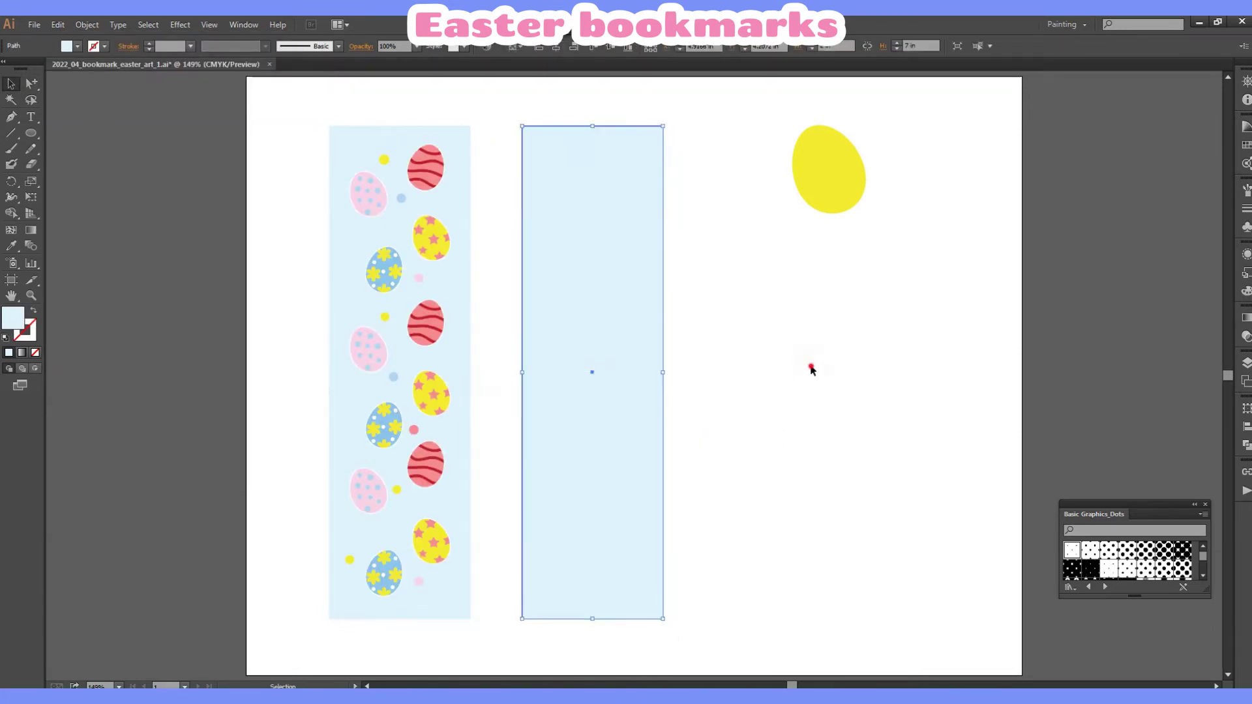
pyautogui.click(1246, 149)
pyautogui.click(812, 340)
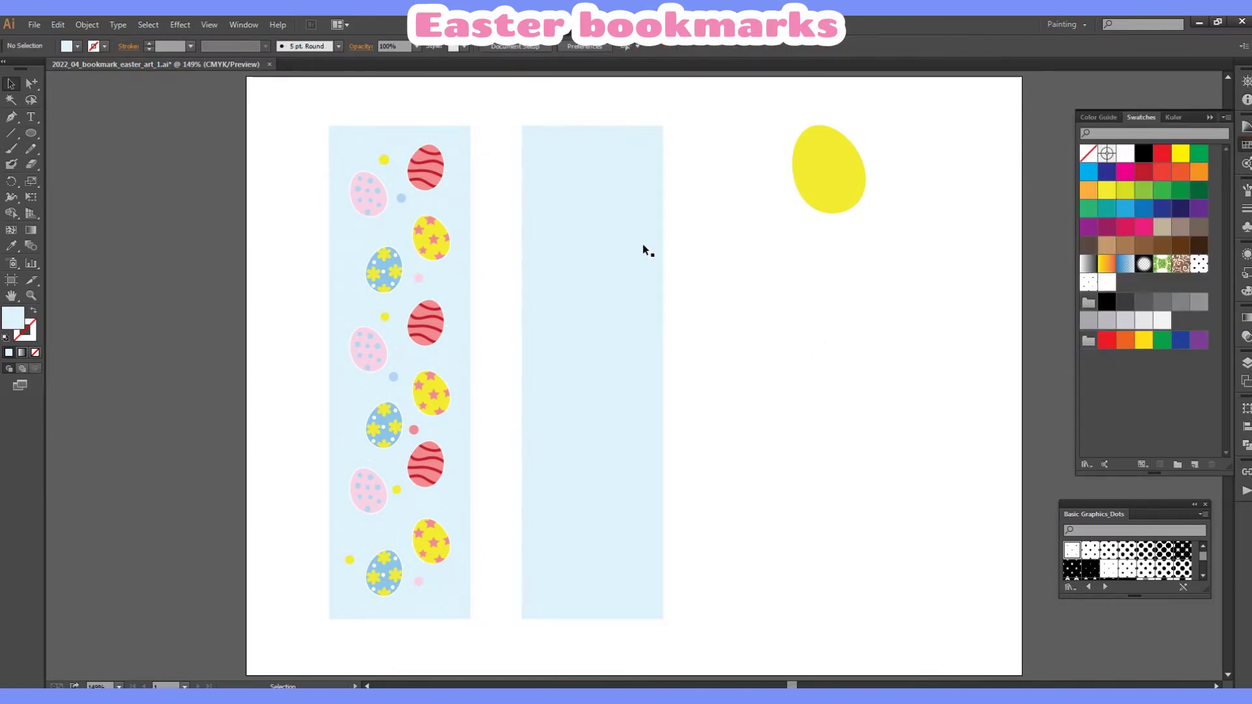
pyautogui.click(644, 246)
pyautogui.click(1125, 171)
pyautogui.click(1220, 172)
pyautogui.click(815, 338)
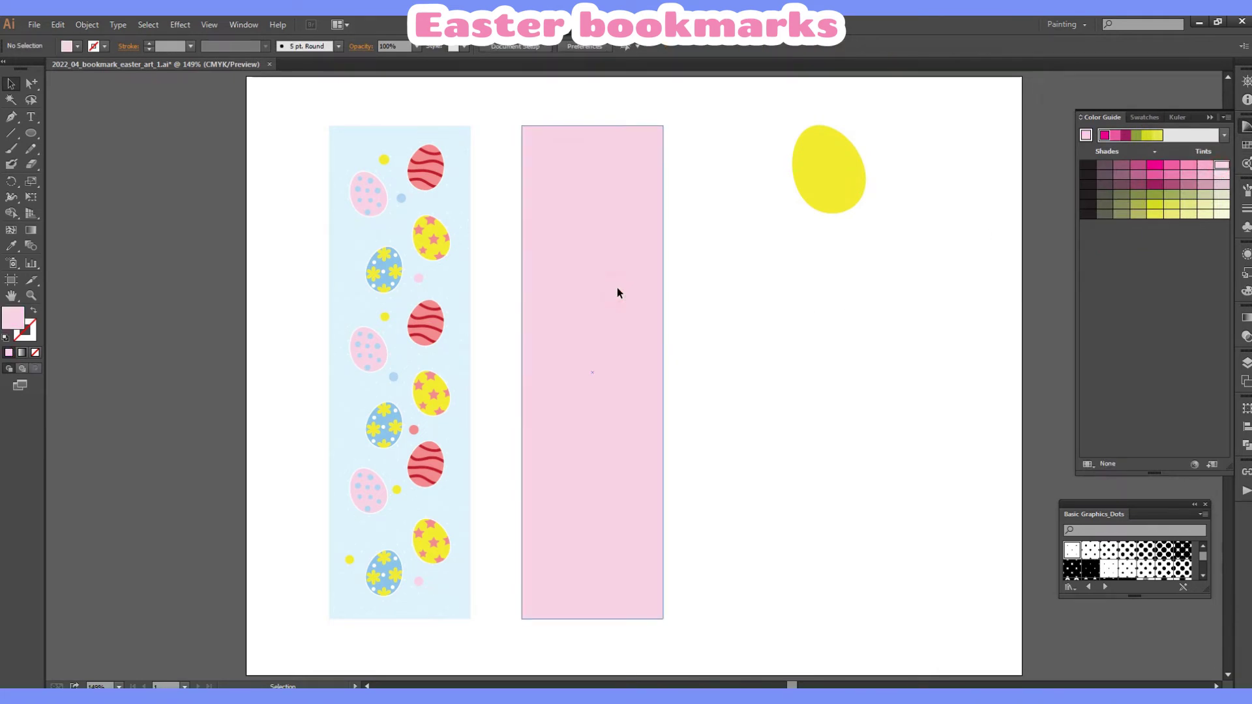
# Copy the pink strip further right and move the yellow egg clear of it.
pyautogui.moveTo(617, 287); pyautogui.dragTo(832, 288)
pyautogui.keyDown('ctrl'); pyautogui.click(824, 196); pyautogui.keyUp('ctrl')
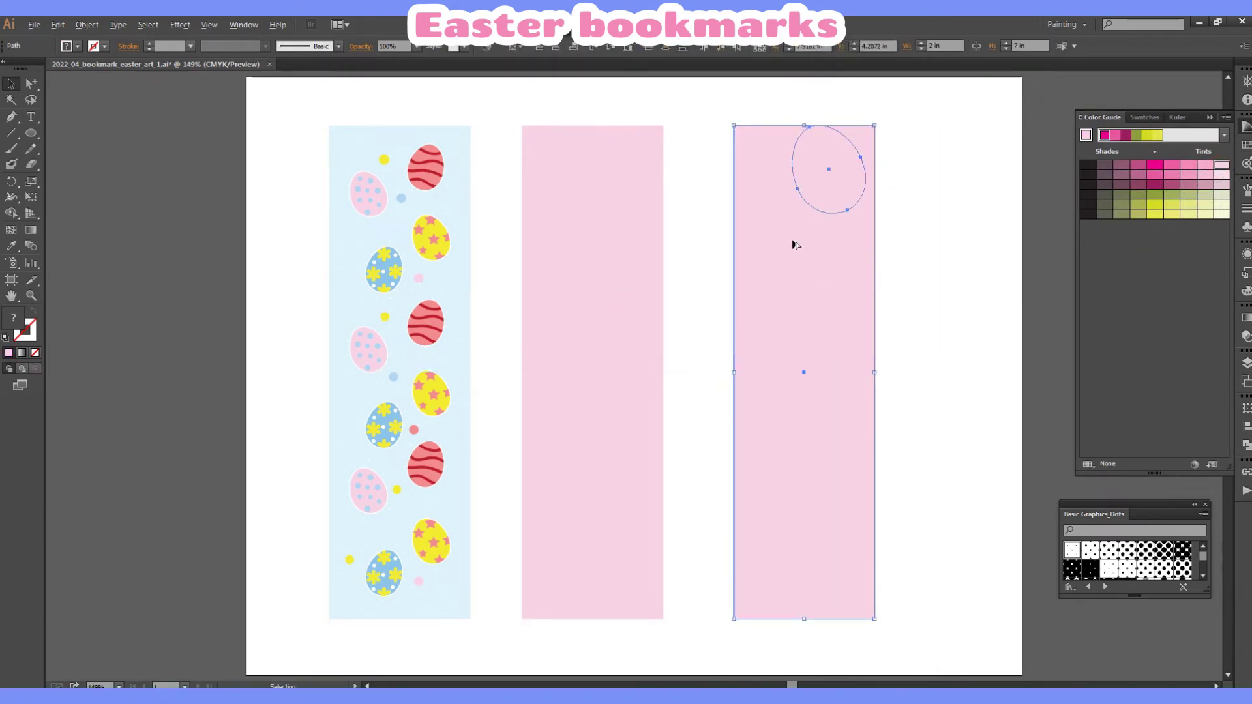
pyautogui.moveTo(797, 244)
pyautogui.mouseDown()
pyautogui.moveTo(859, 199)
pyautogui.moveTo(968, 154)
pyautogui.mouseUp()
# Fill the third strip with a pale tint of the egg's yellow.
pyautogui.click(646, 355)
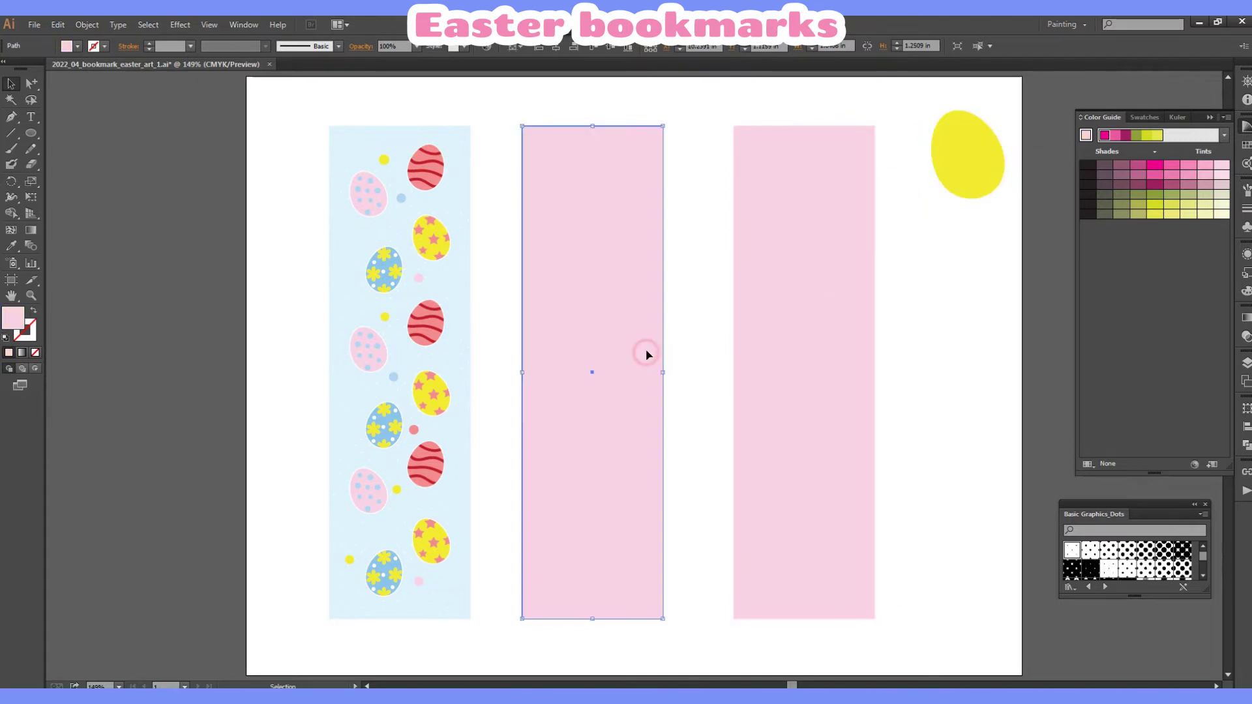
pyautogui.click(776, 378)
pyautogui.press('i')
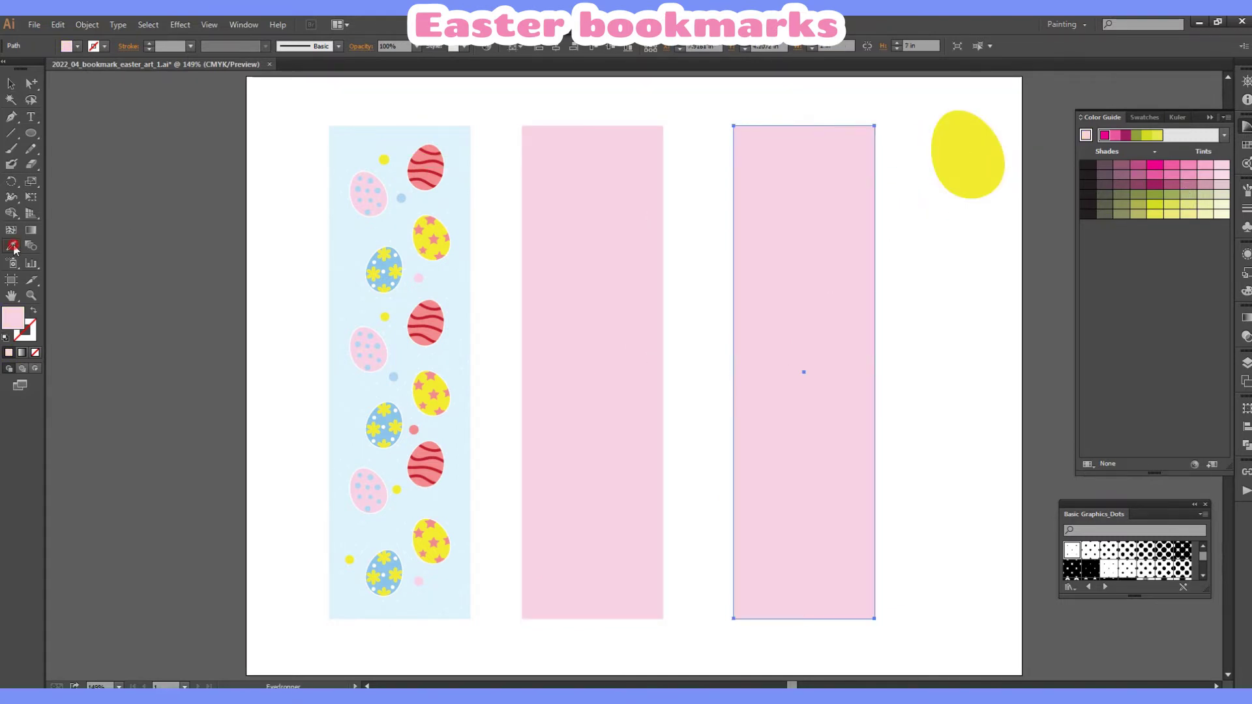
pyautogui.click(971, 158)
pyautogui.click(1247, 145)
pyautogui.click(1101, 117)
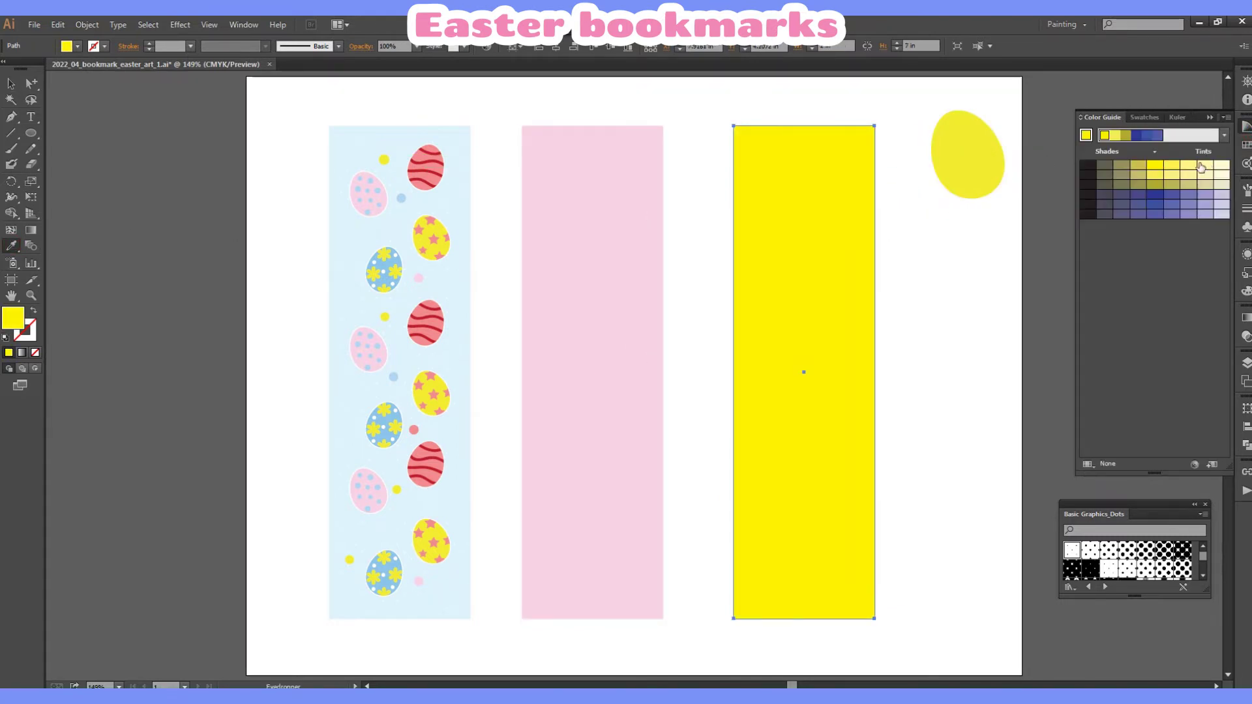
pyautogui.click(1196, 166)
pyautogui.press('v')
# Move the yellow egg off the page and nudge the three strips slightly right.
pyautogui.click(128, 159)
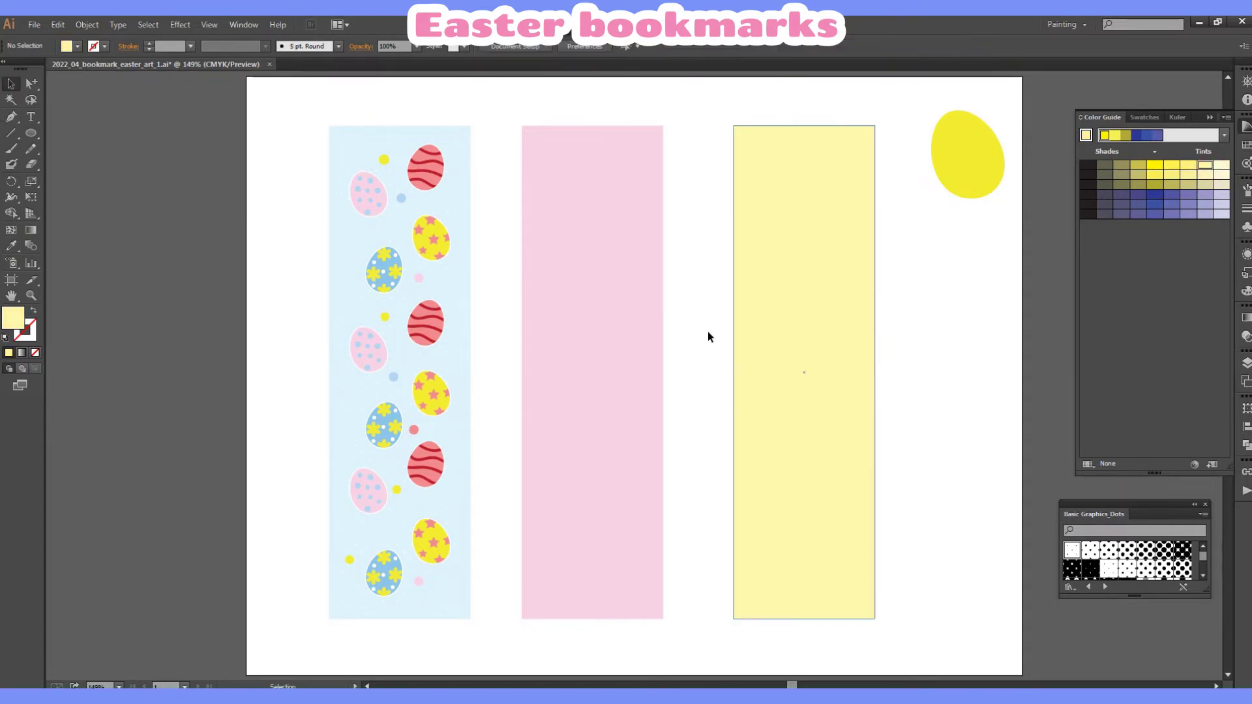
pyautogui.moveTo(504, 264); pyautogui.dragTo(612, 332)
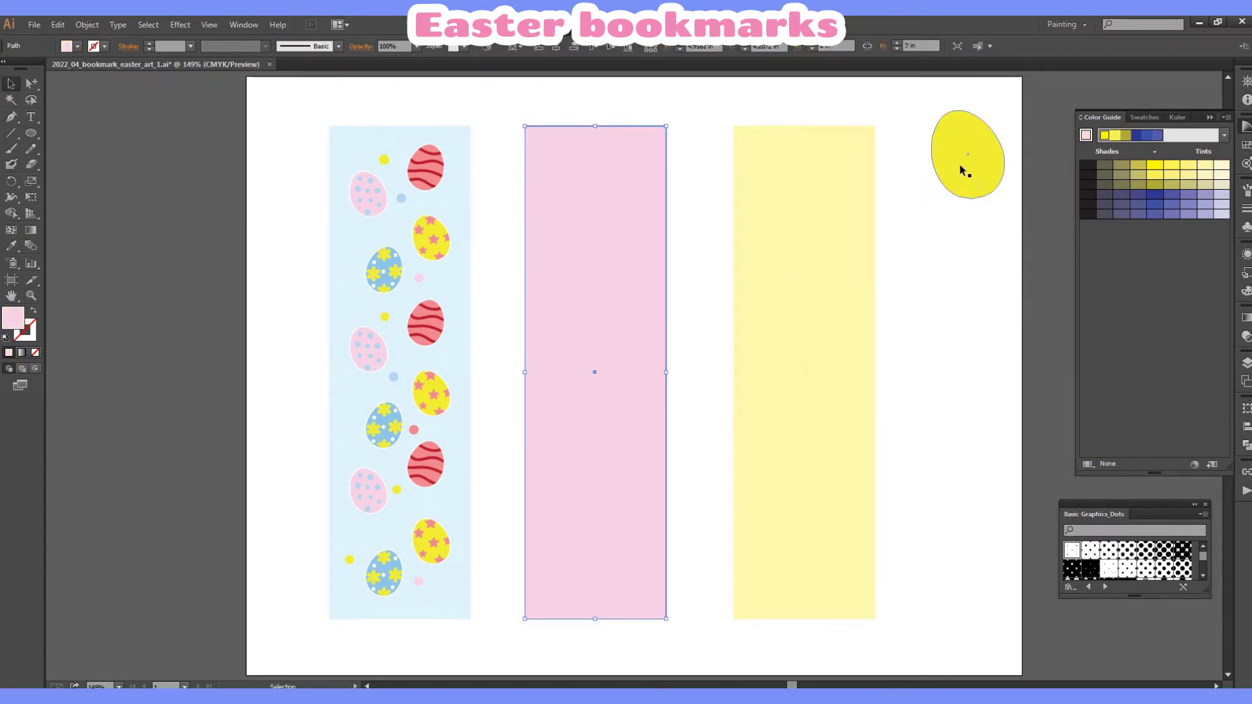
pyautogui.moveTo(963, 173)
pyautogui.mouseDown()
pyautogui.moveTo(957, 287)
pyautogui.moveTo(119, 196)
pyautogui.mouseUp()
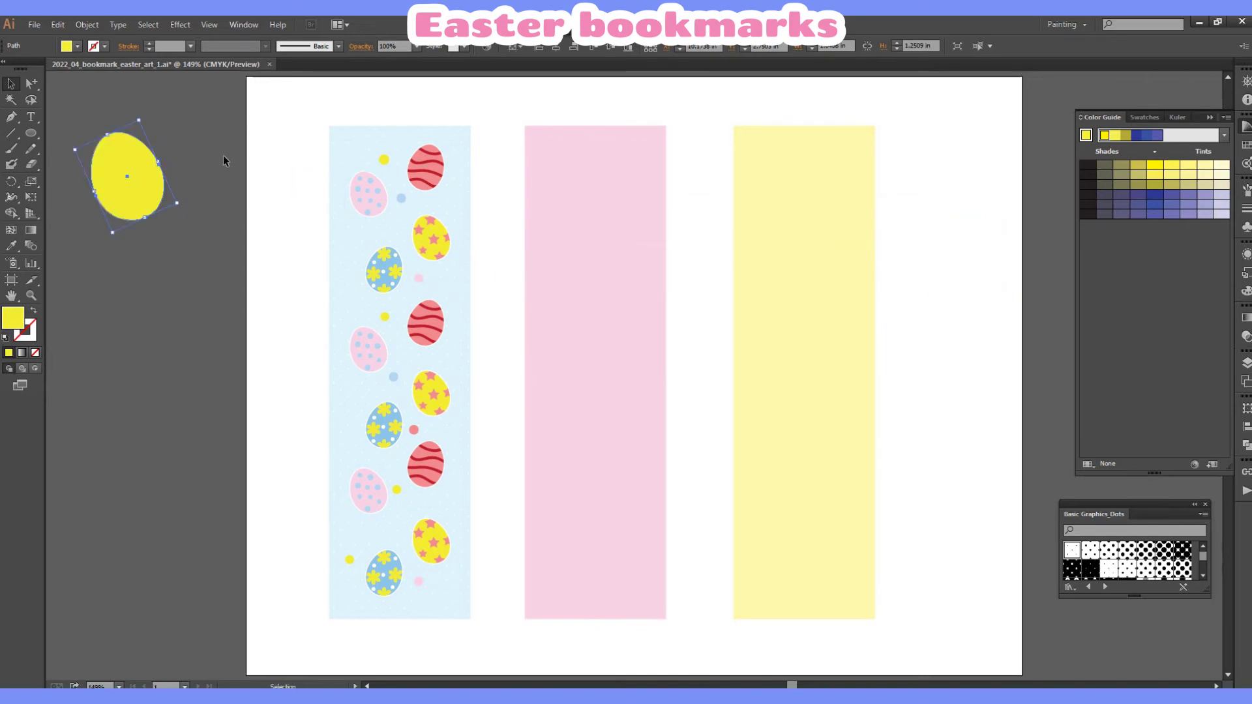
pyautogui.moveTo(287, 104); pyautogui.dragTo(911, 644)
pyautogui.press('Right')
pyautogui.press('Right')
pyautogui.press('Right')
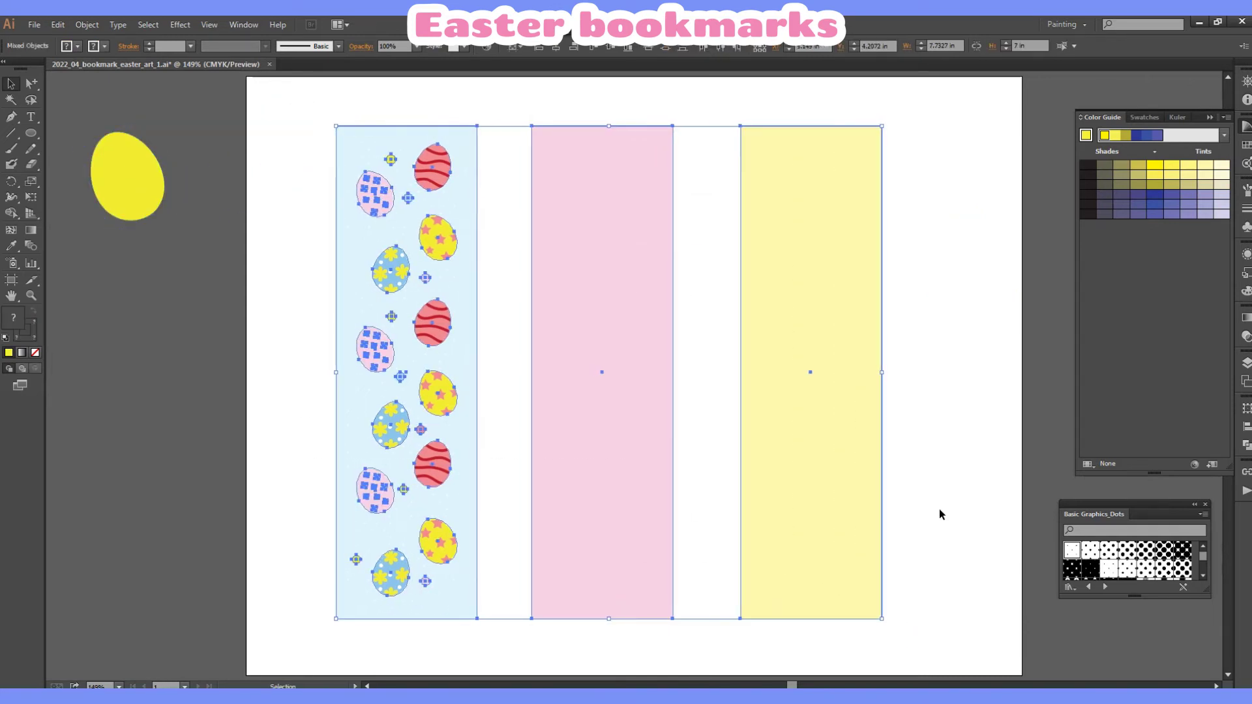
pyautogui.click(939, 511)
# Save the document.
pyautogui.click(34, 25)
pyautogui.click(57, 140)
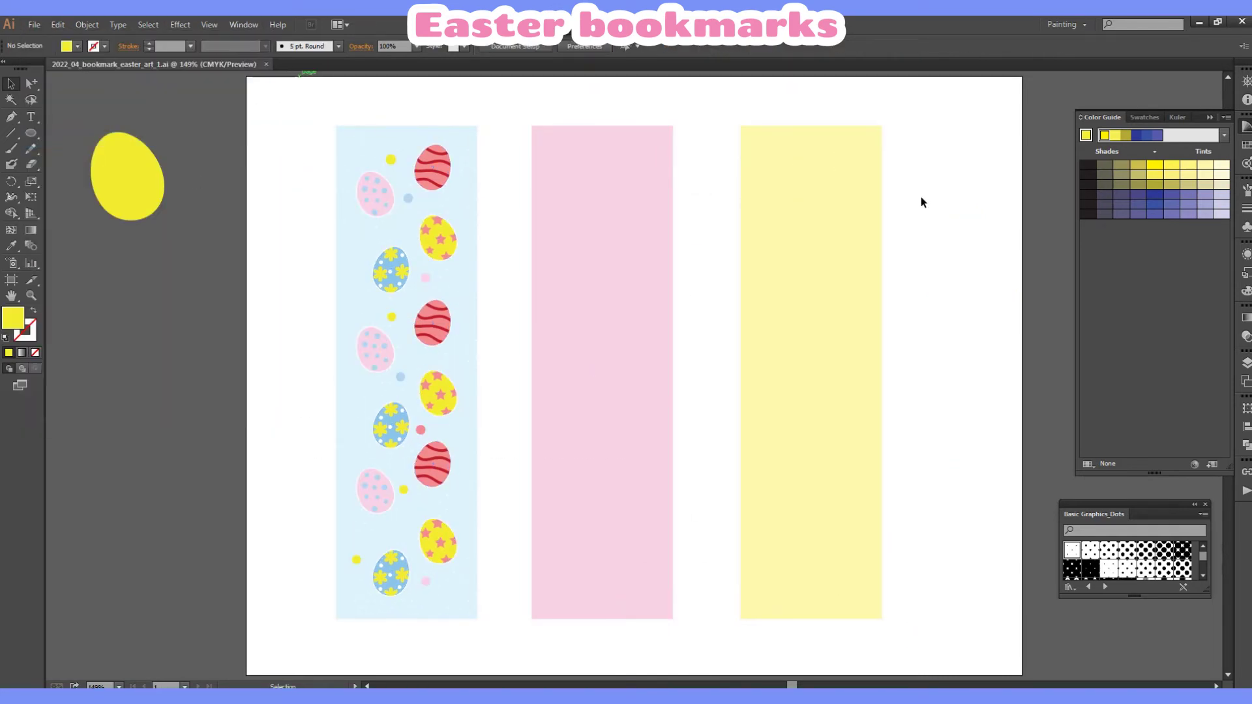
pyautogui.click(30, 133)
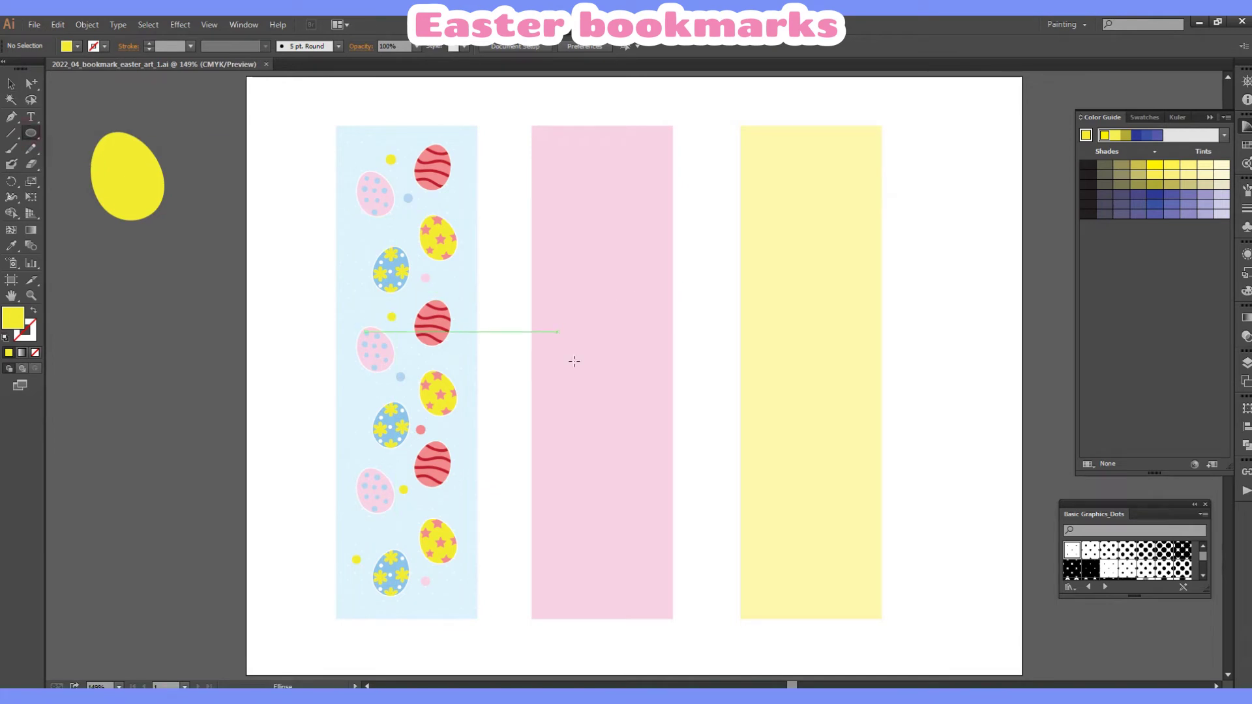
# Draw a circle on the pink strip and fill it white for the bunny head.
pyautogui.moveTo(565, 387)
pyautogui.mouseDown()
pyautogui.moveTo(634, 474)
pyautogui.moveTo(631, 457)
pyautogui.mouseUp()
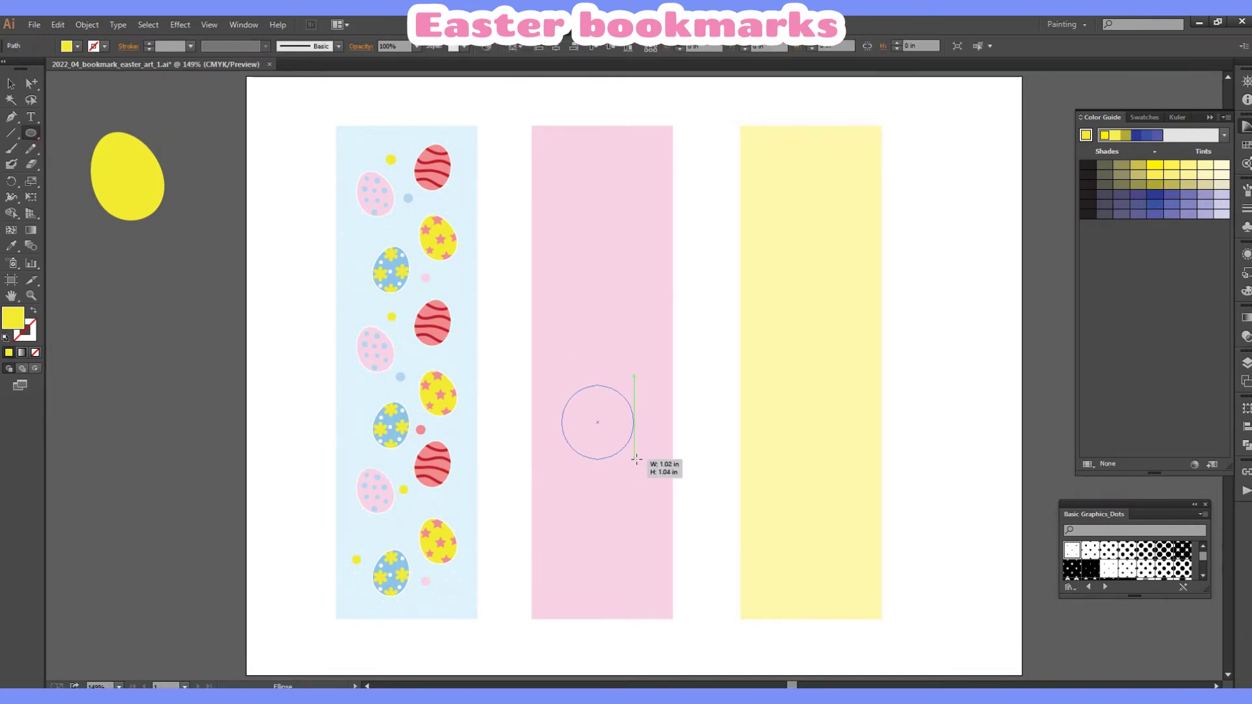
pyautogui.click(31, 295)
pyautogui.click(608, 413)
pyautogui.scroll(3, 637, 400)
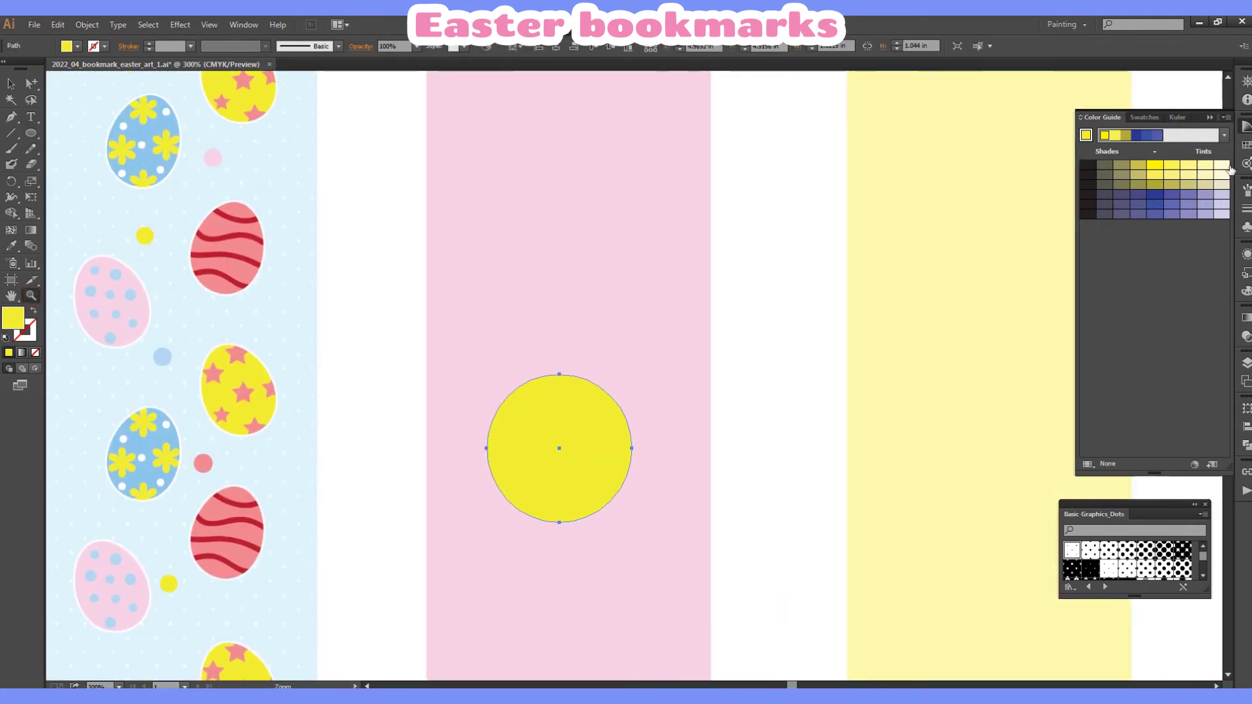
pyautogui.click(1141, 118)
pyautogui.click(1125, 154)
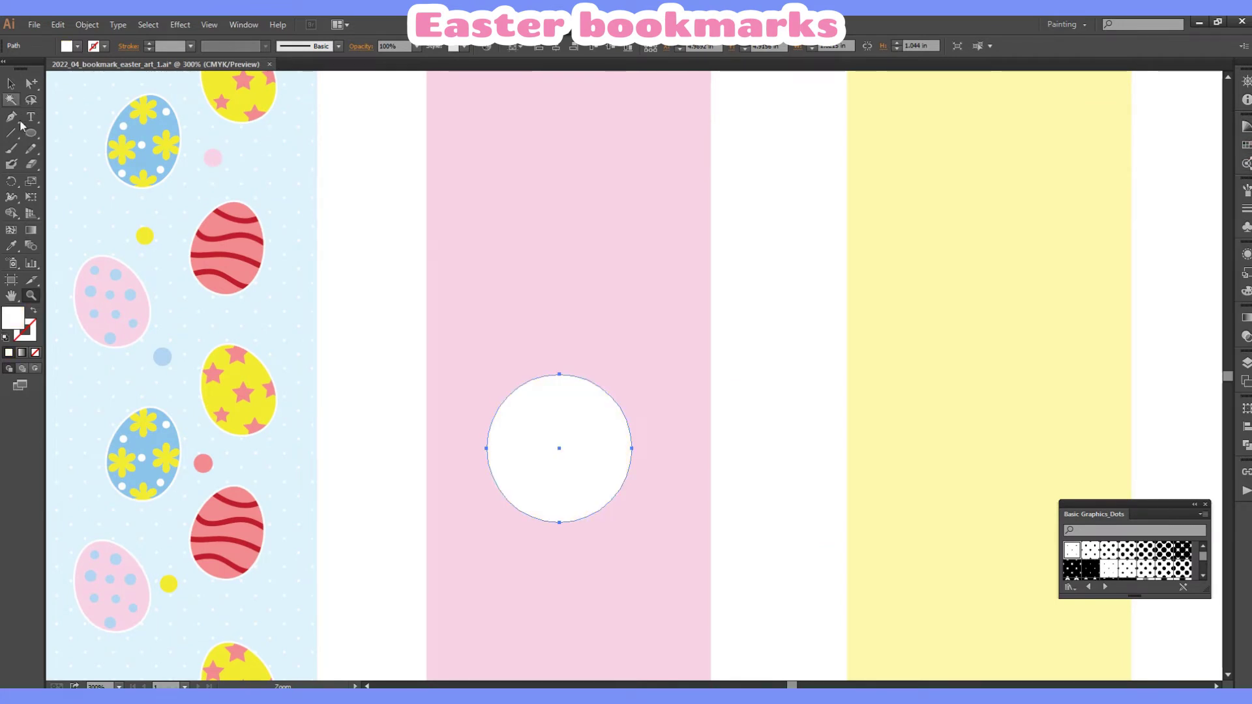
# Draw a rounded ear shape with the Pen tool rising from the head.
pyautogui.click(11, 116)
pyautogui.click(119, 280)
pyautogui.click(502, 407)
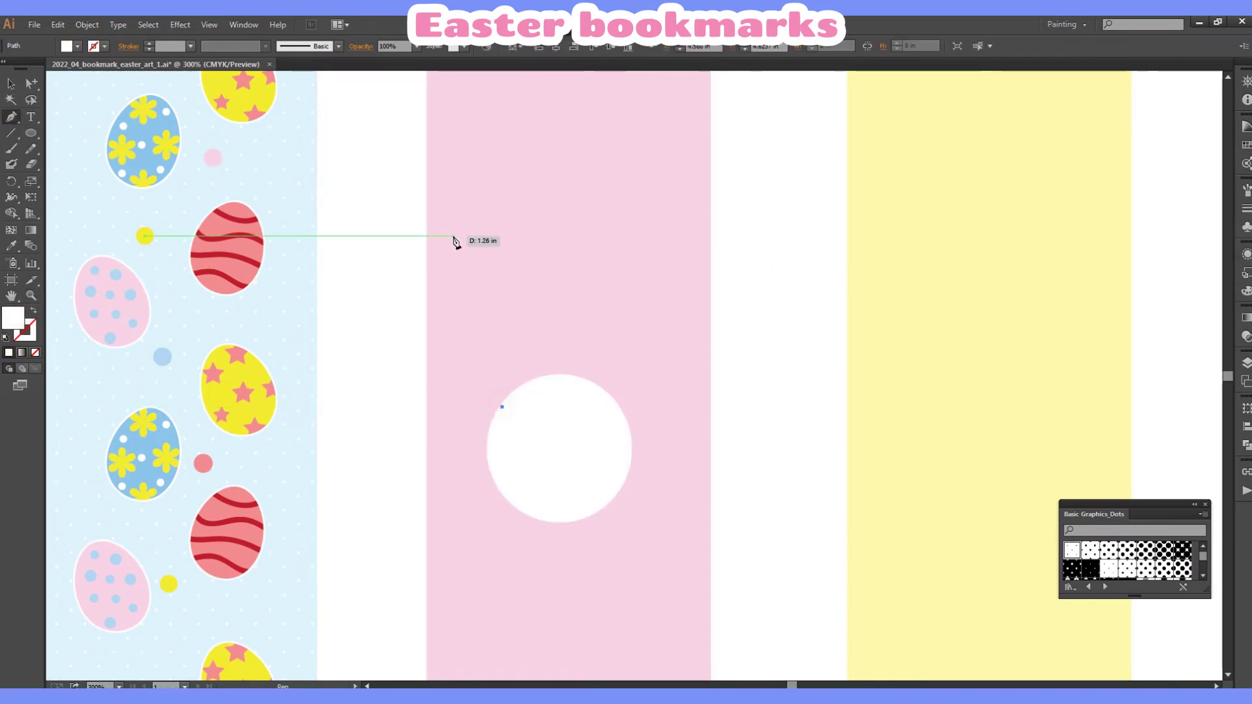
pyautogui.moveTo(453, 235); pyautogui.dragTo(518, 198)
pyautogui.moveTo(529, 378); pyautogui.dragTo(531, 386)
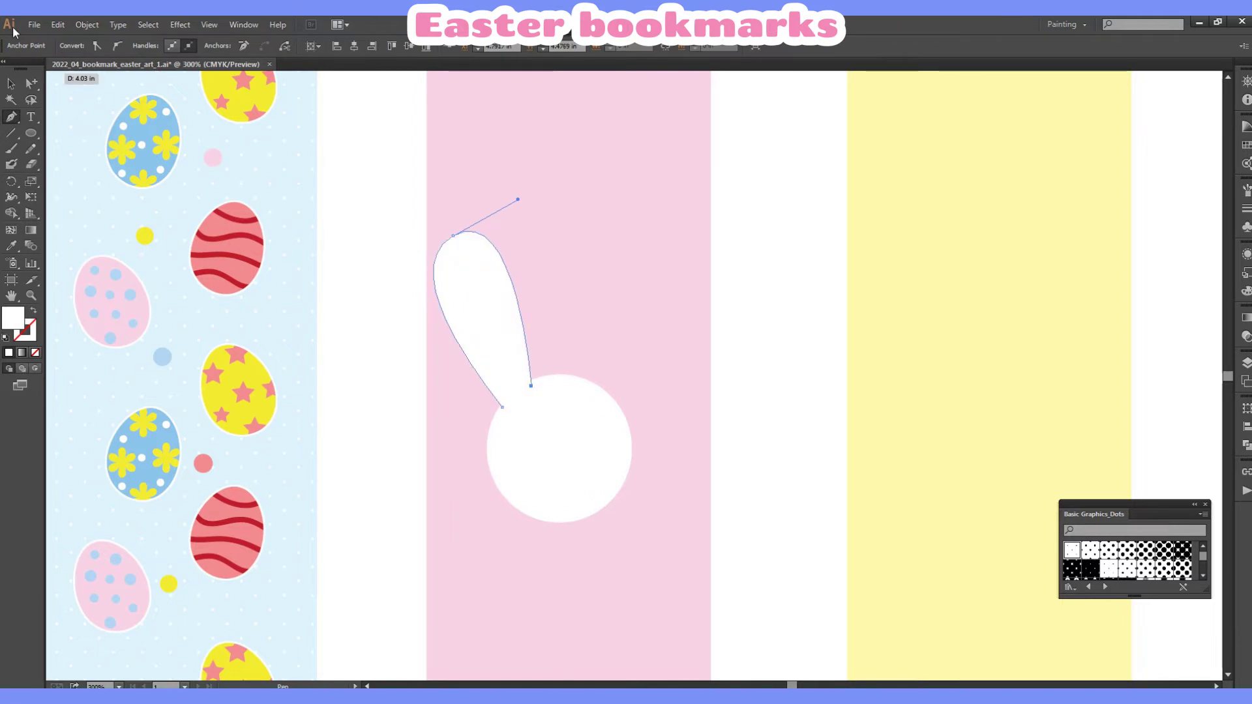
pyautogui.keyDown('ctrl'); pyautogui.click(830, 229); pyautogui.keyUp('ctrl')
# Copy the ear, tint it pale pink and shrink it into an inner ear.
pyautogui.moveTo(496, 322); pyautogui.dragTo(503, 337)
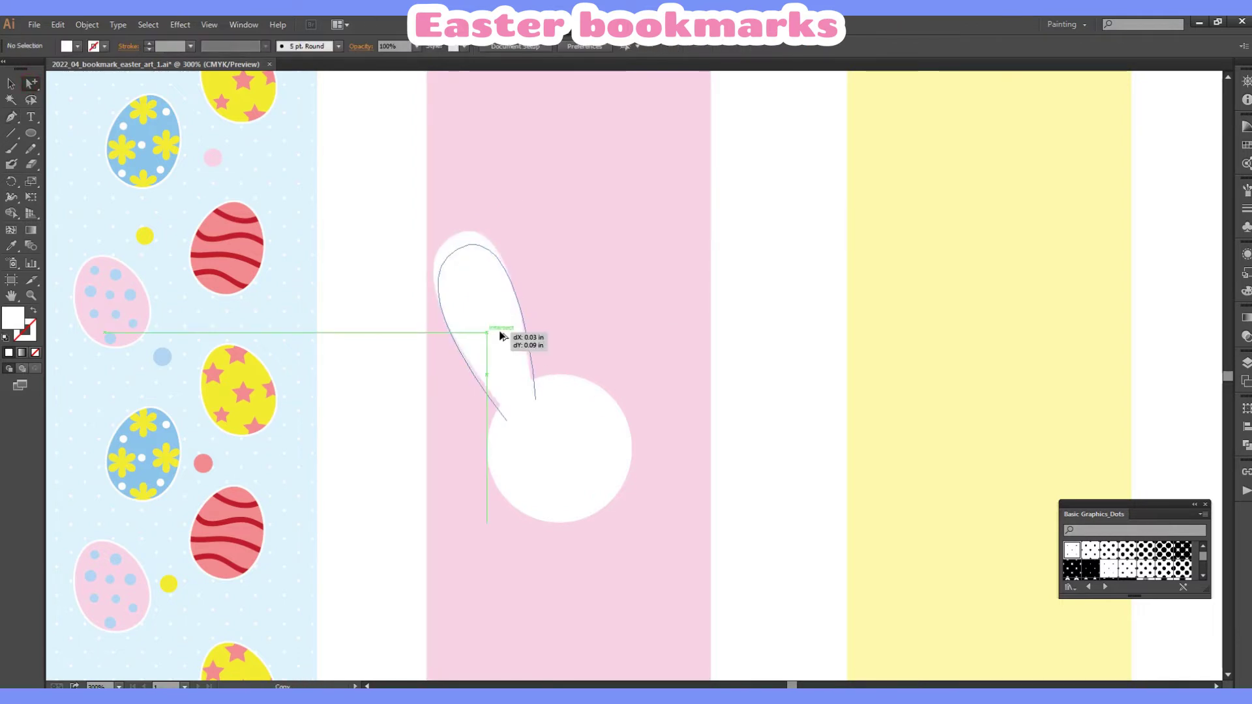
pyautogui.click(1247, 145)
pyautogui.click(1185, 175)
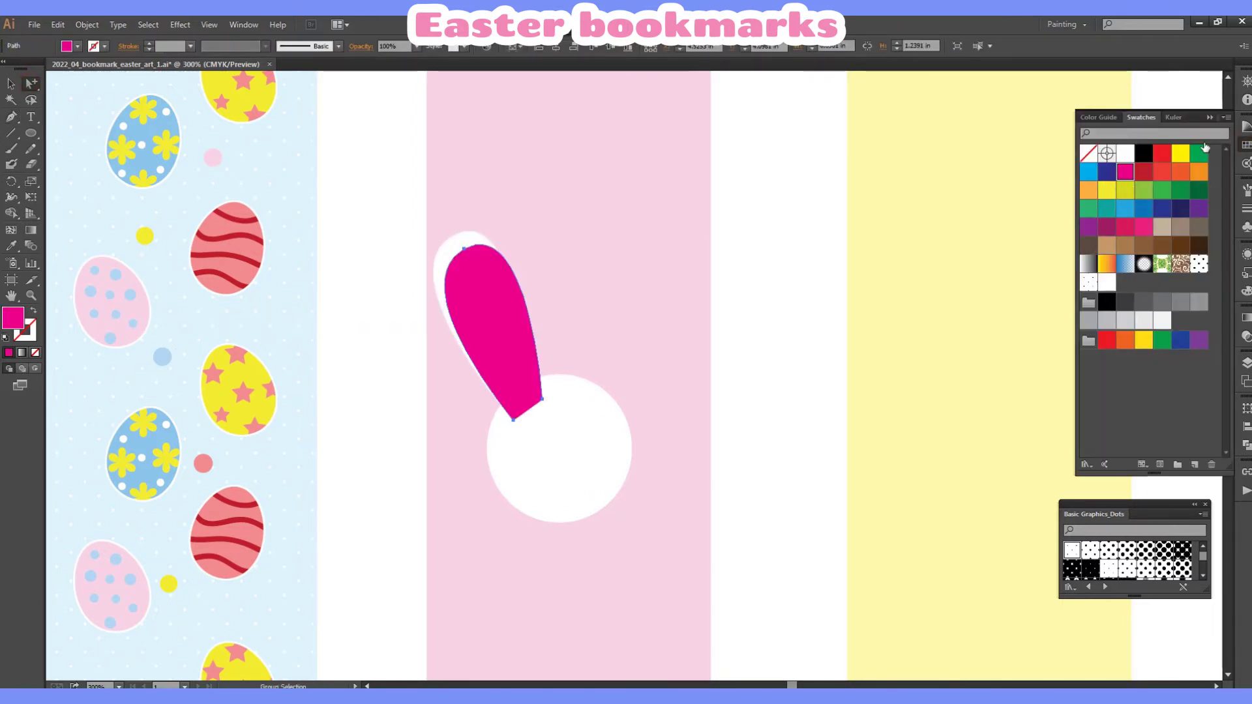
pyautogui.click(1246, 127)
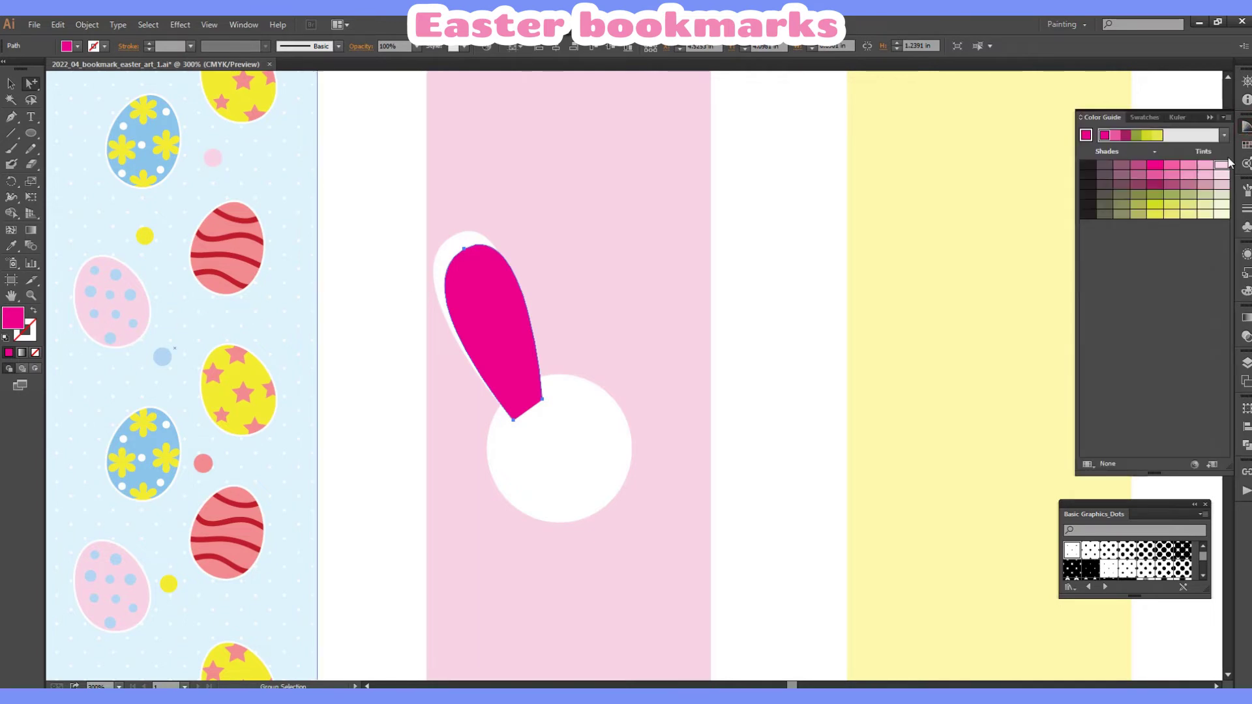
pyautogui.click(1221, 164)
pyautogui.click(10, 84)
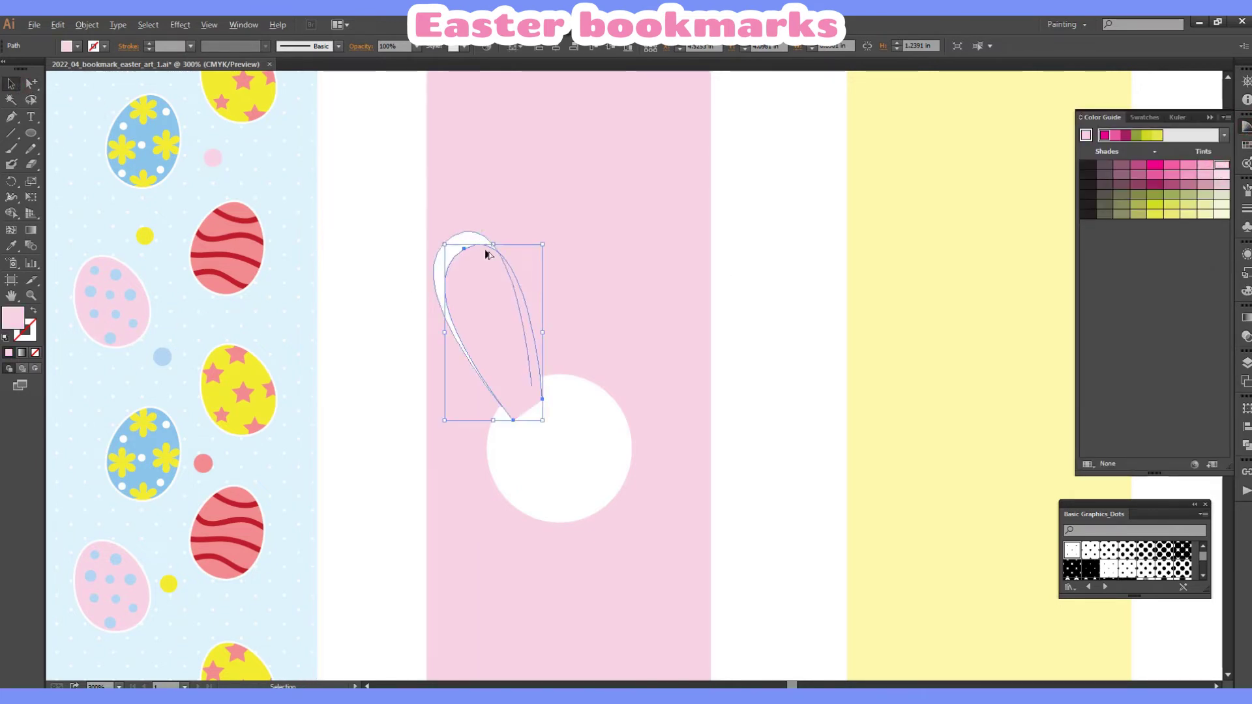
pyautogui.moveTo(493, 244); pyautogui.dragTo(504, 286)
# Bring the head circle in front of the ear and deepen the inner ear's pink.
pyautogui.click(560, 428)
pyautogui.rightClick(565, 425)
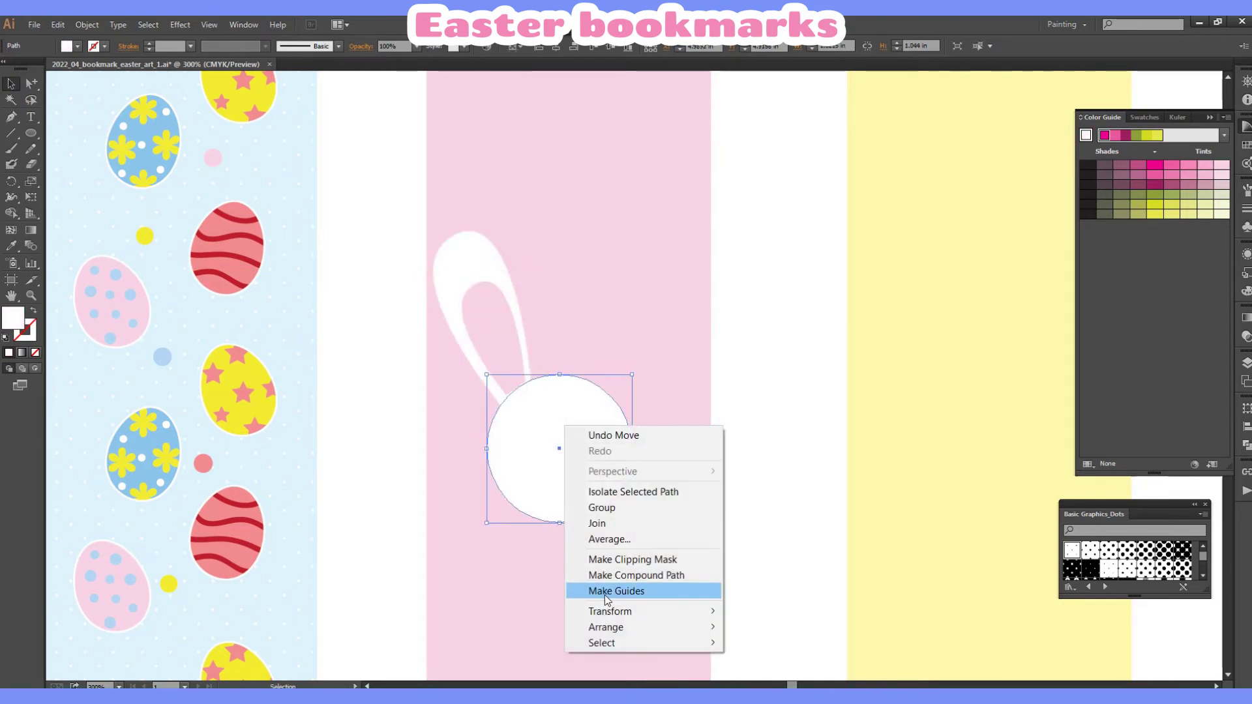
pyautogui.click(756, 624)
pyautogui.moveTo(597, 478); pyautogui.dragTo(592, 460)
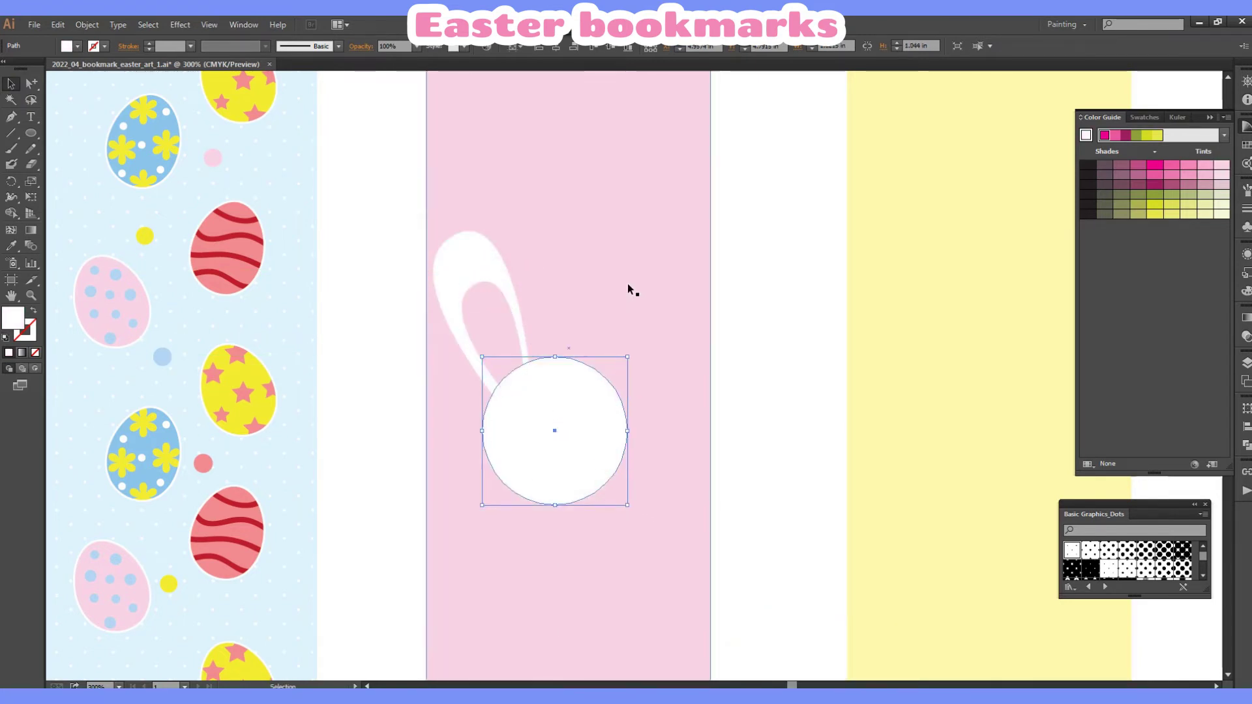
pyautogui.click(493, 310)
pyautogui.click(1205, 165)
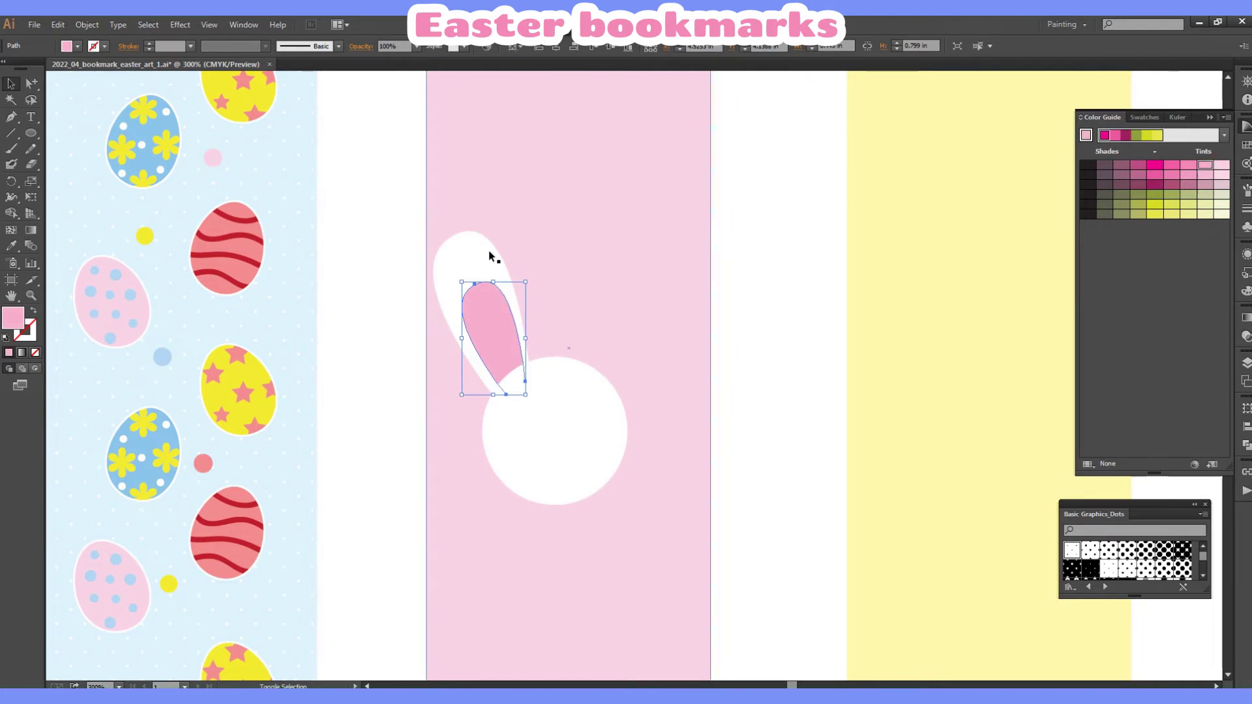
# Group the ear pieces and place a mirrored copy on the head's right side.
pyautogui.keyDown('shift'); pyautogui.click(489, 255); pyautogui.keyUp('shift')
pyautogui.rightClick(487, 314)
pyautogui.click(535, 409)
pyautogui.rightClick(487, 315)
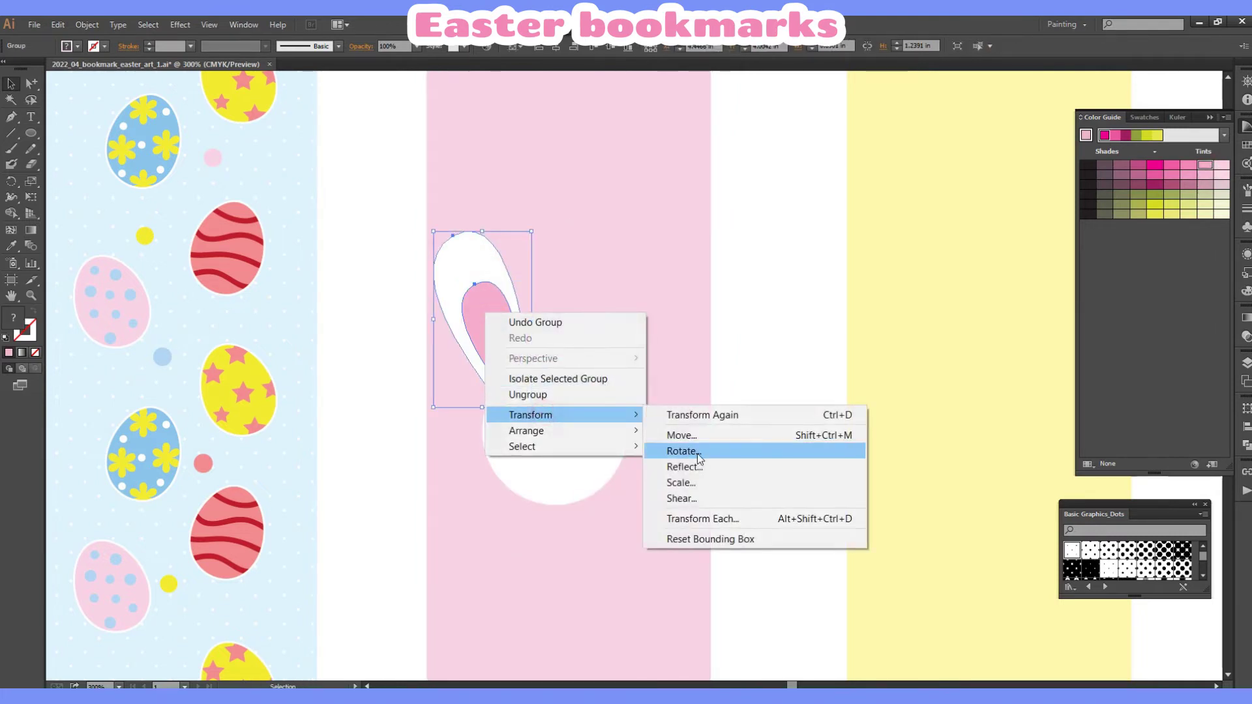
pyautogui.click(684, 466)
pyautogui.click(36, 228)
pyautogui.moveTo(487, 320); pyautogui.dragTo(636, 323)
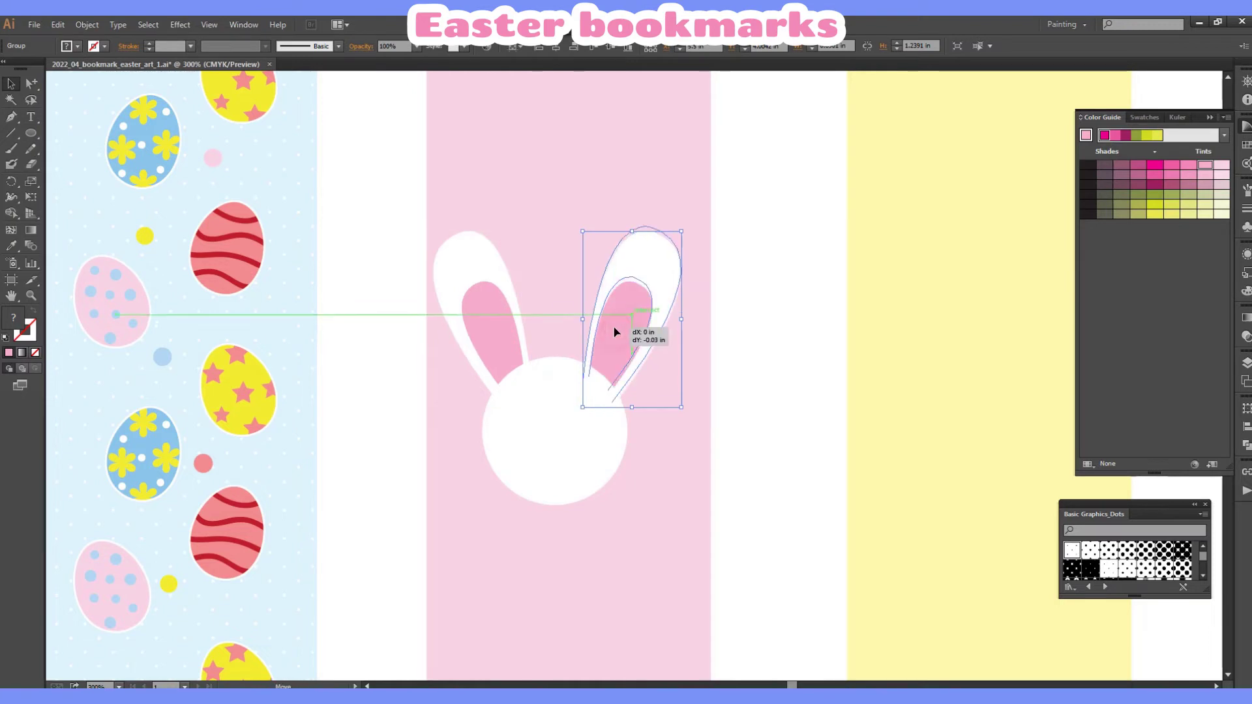
pyautogui.hotkey('ctrl', 'shift', 'a')
# Draw a small tan circle and position it as the bunny's nose.
pyautogui.press('l')
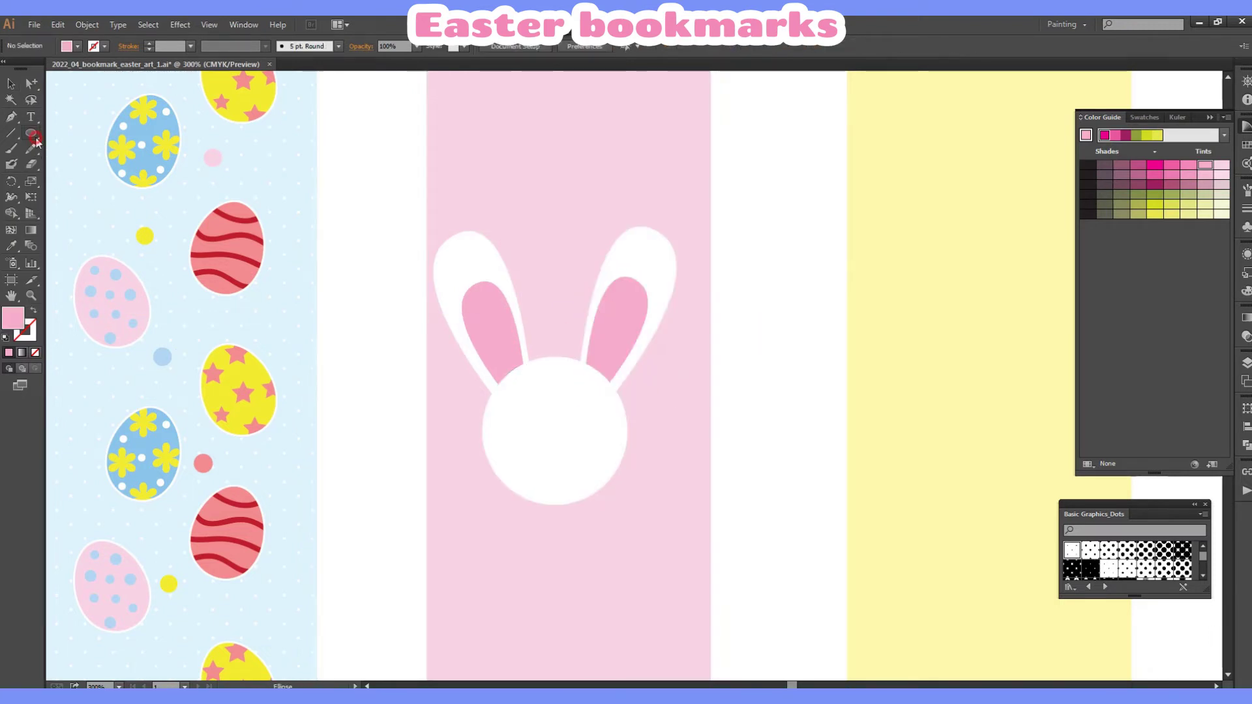
pyautogui.moveTo(540, 428); pyautogui.dragTo(555, 442)
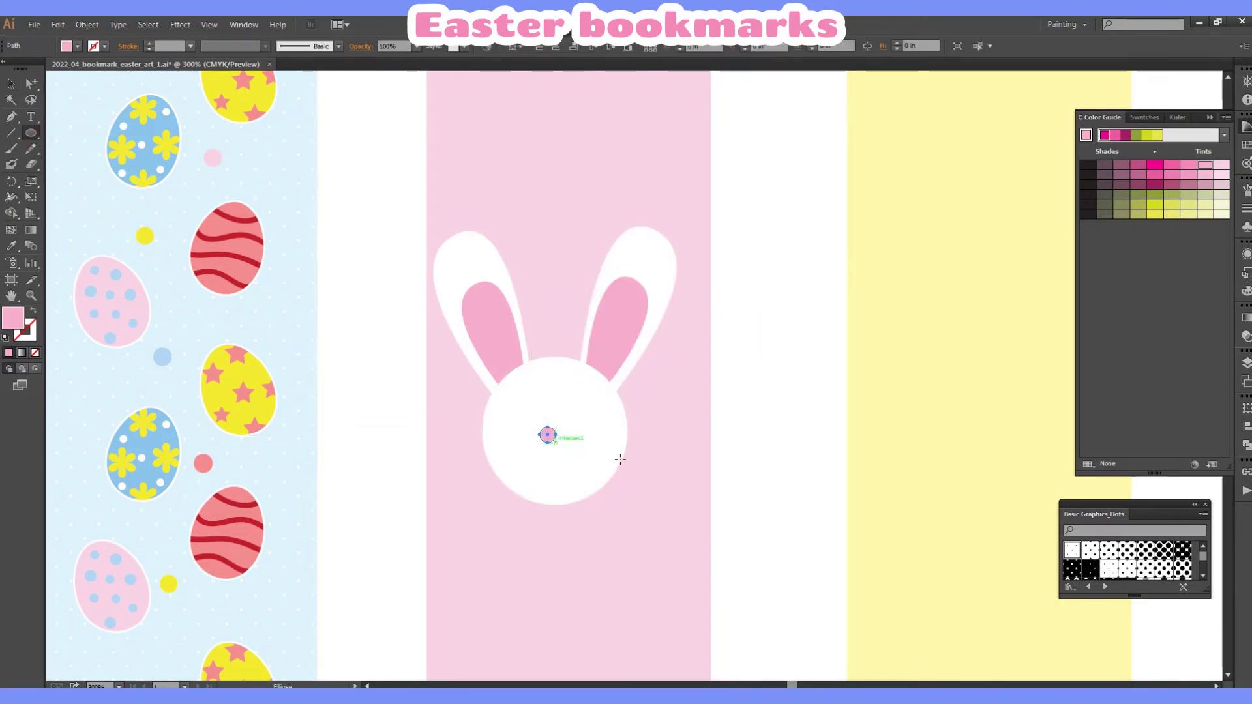
pyautogui.press('Right')
pyautogui.press('Right')
pyautogui.press('Right')
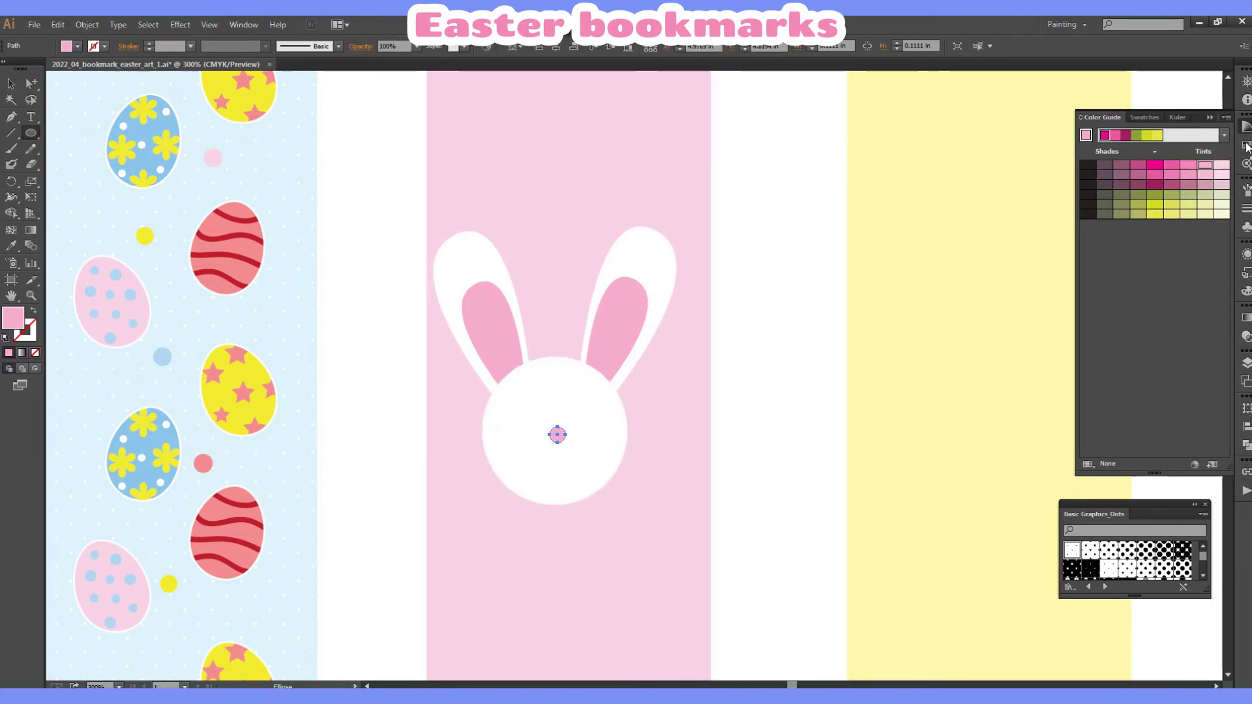
pyautogui.click(1247, 147)
pyautogui.click(1143, 154)
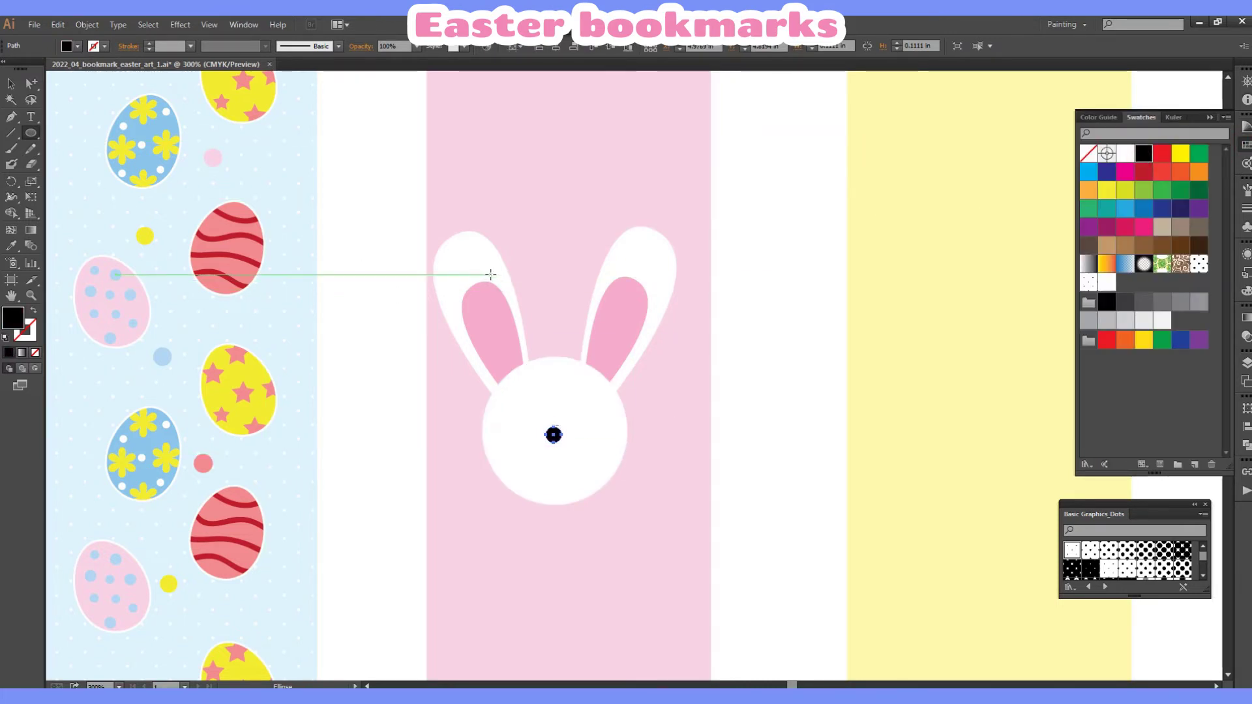
pyautogui.click(1112, 248)
pyautogui.press('v')
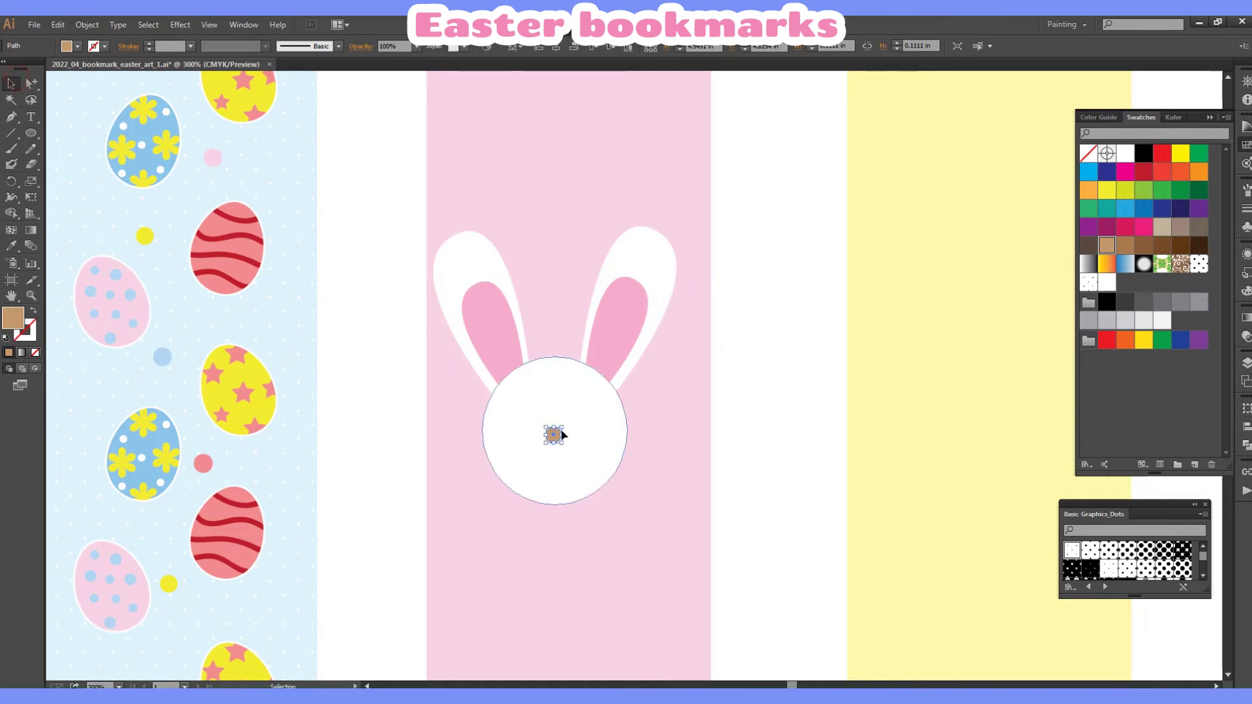
pyautogui.moveTo(565, 435); pyautogui.dragTo(566, 435)
pyautogui.click(425, 233)
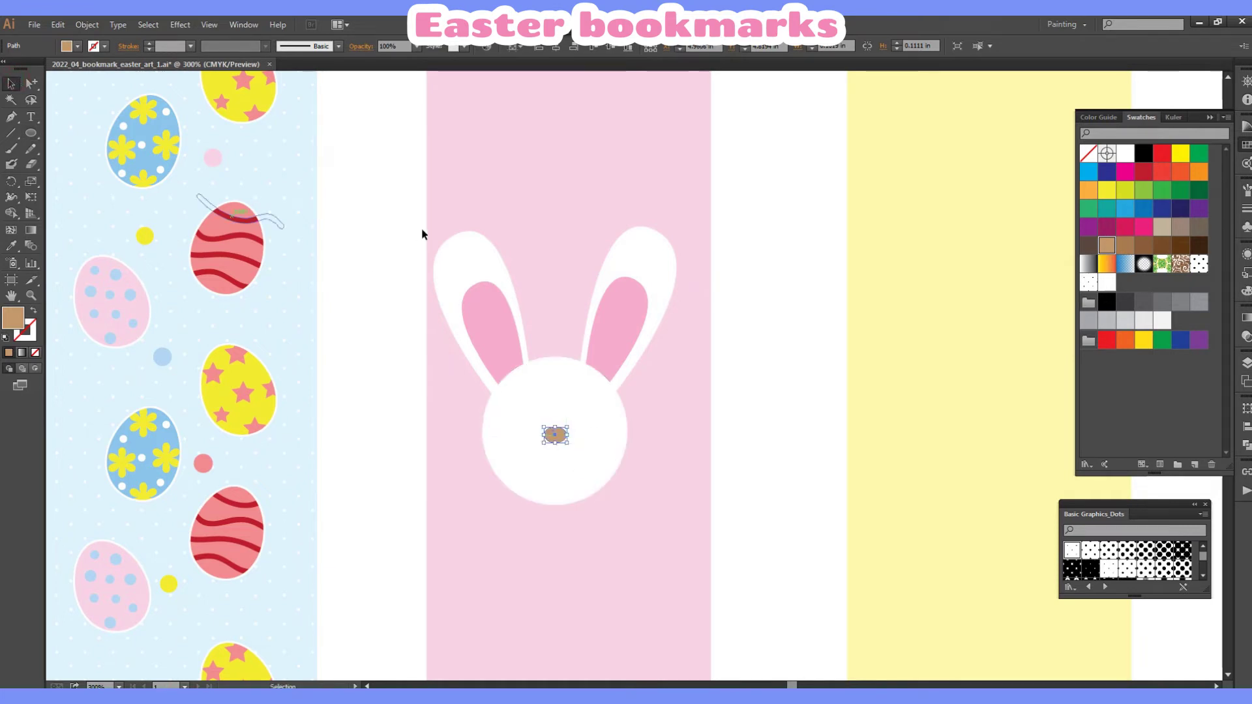
# Add two small black eyes above the nose.
pyautogui.press('l')
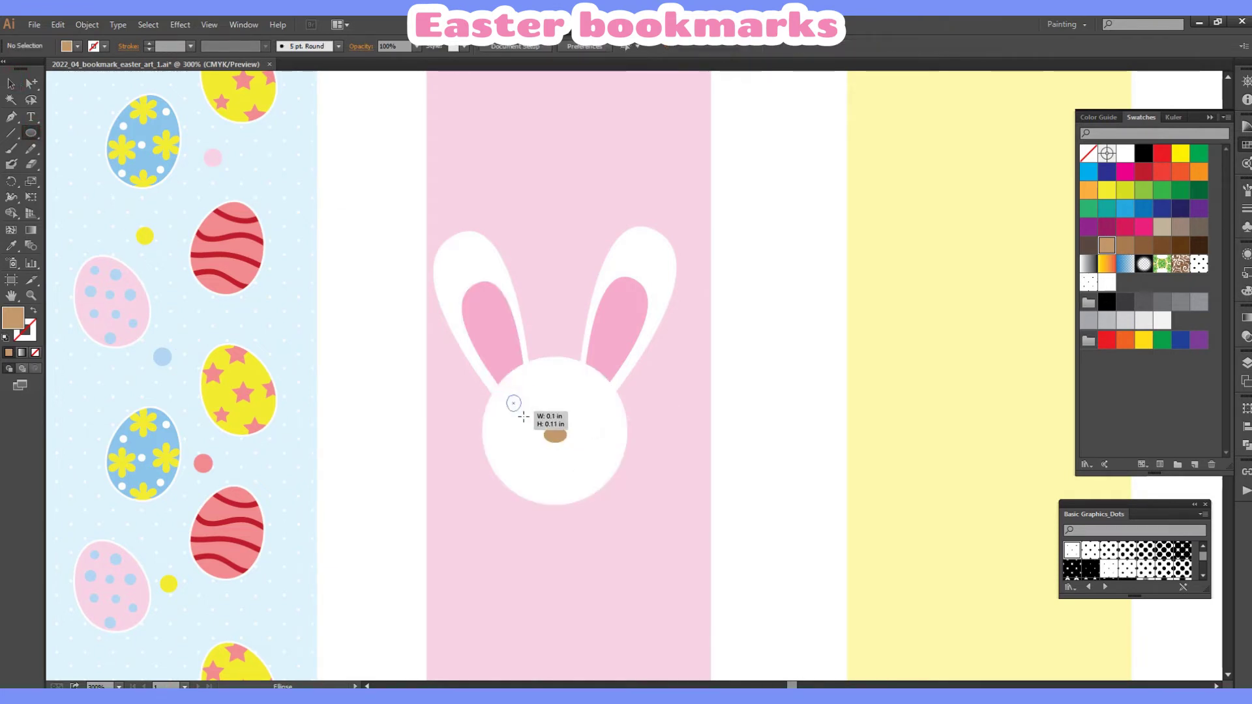
pyautogui.moveTo(507, 396); pyautogui.dragTo(524, 414)
pyautogui.click(1144, 154)
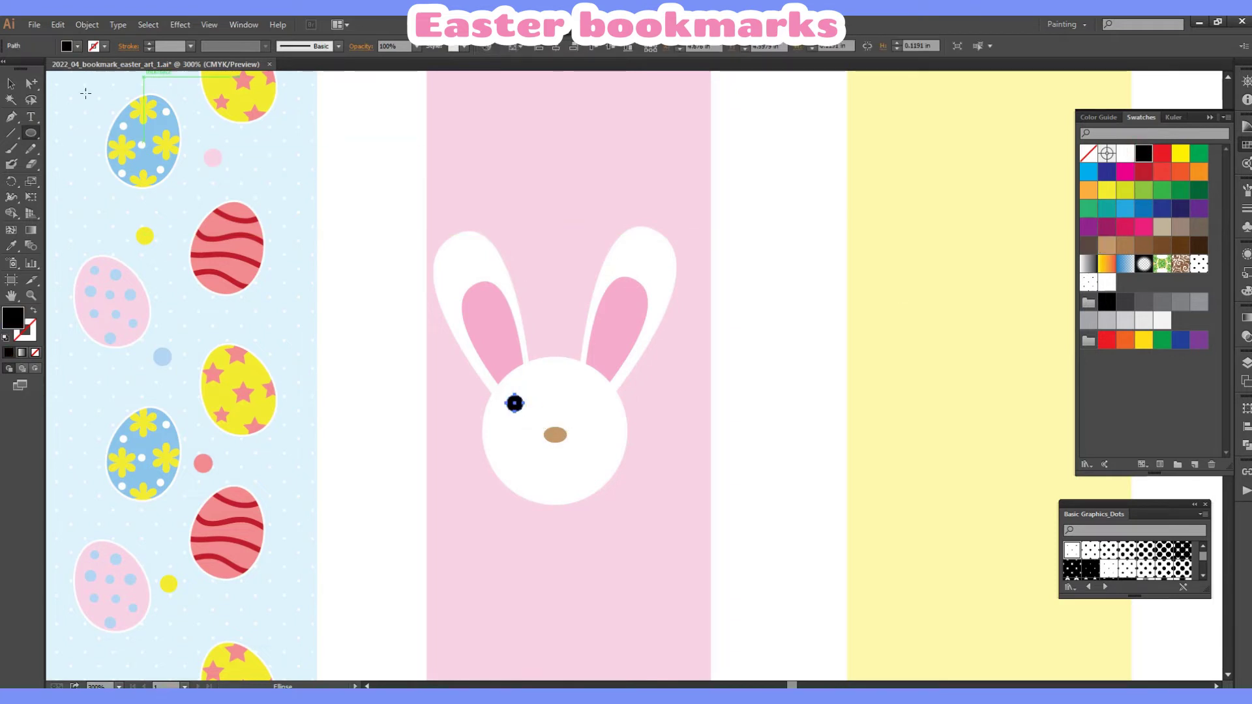
pyautogui.press('v')
pyautogui.click(343, 251)
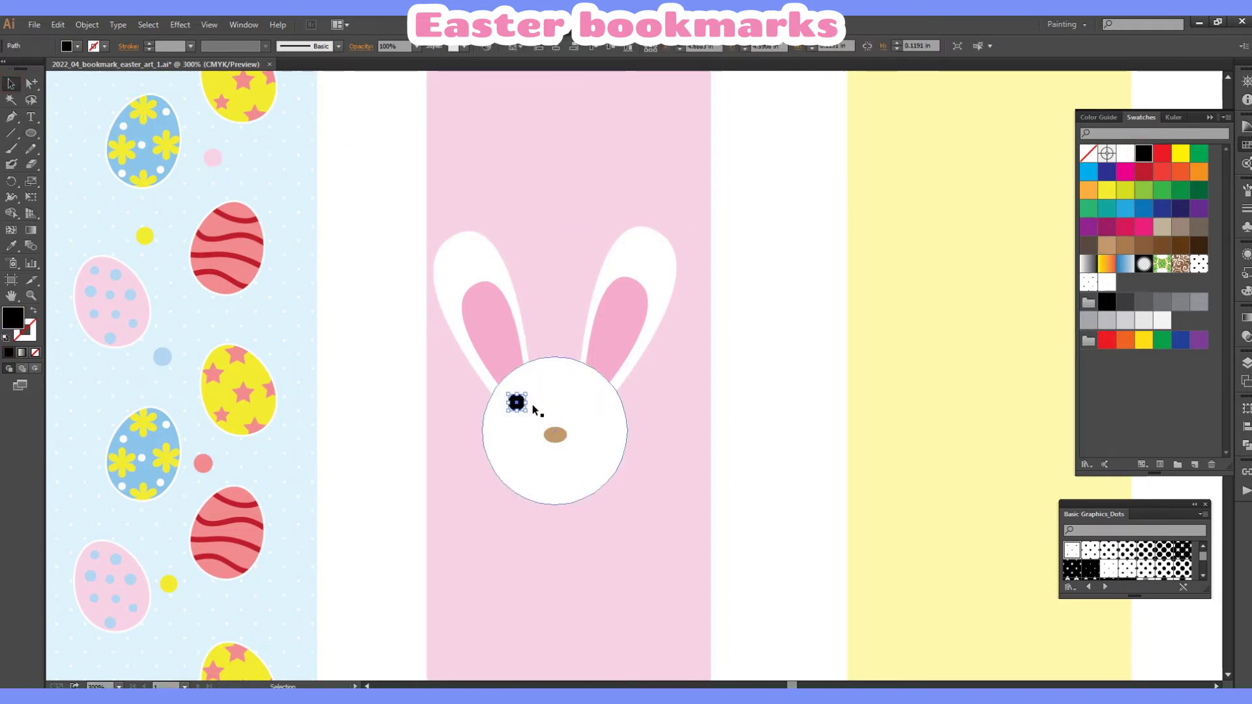
pyautogui.moveTo(520, 402); pyautogui.dragTo(605, 413)
pyautogui.keyDown('shift'); pyautogui.click(584, 406); pyautogui.keyUp('shift')
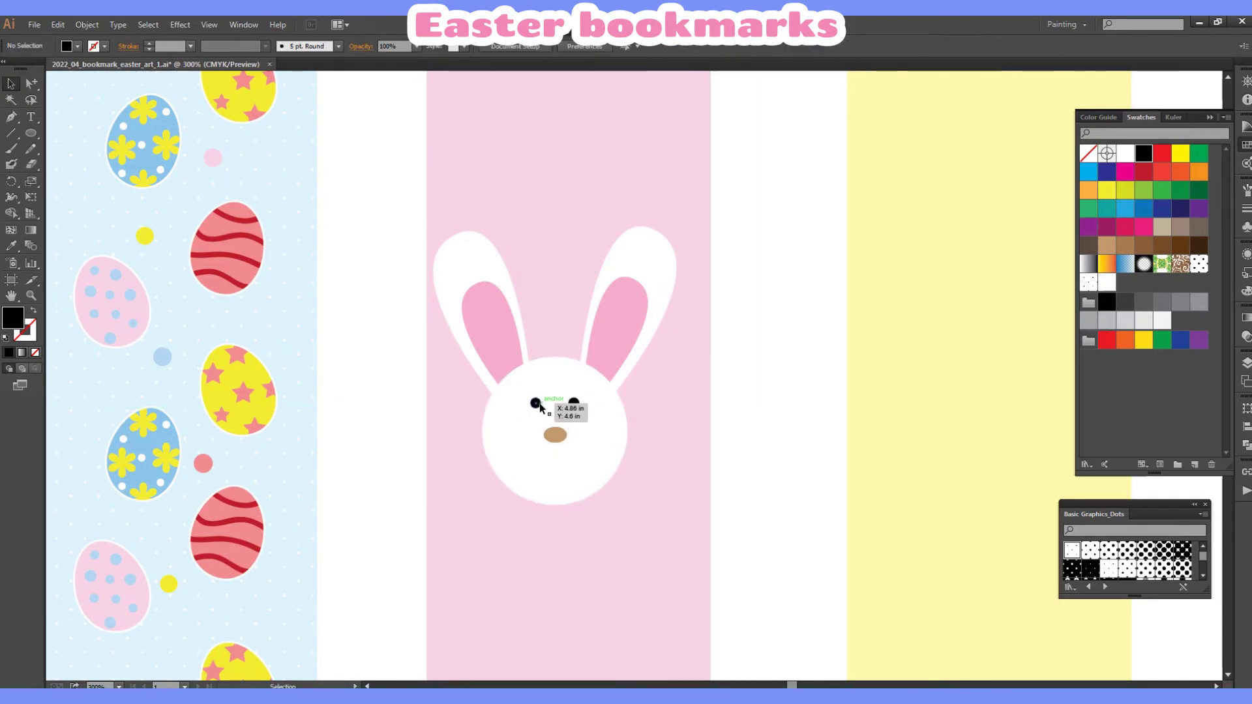
pyautogui.click(573, 403)
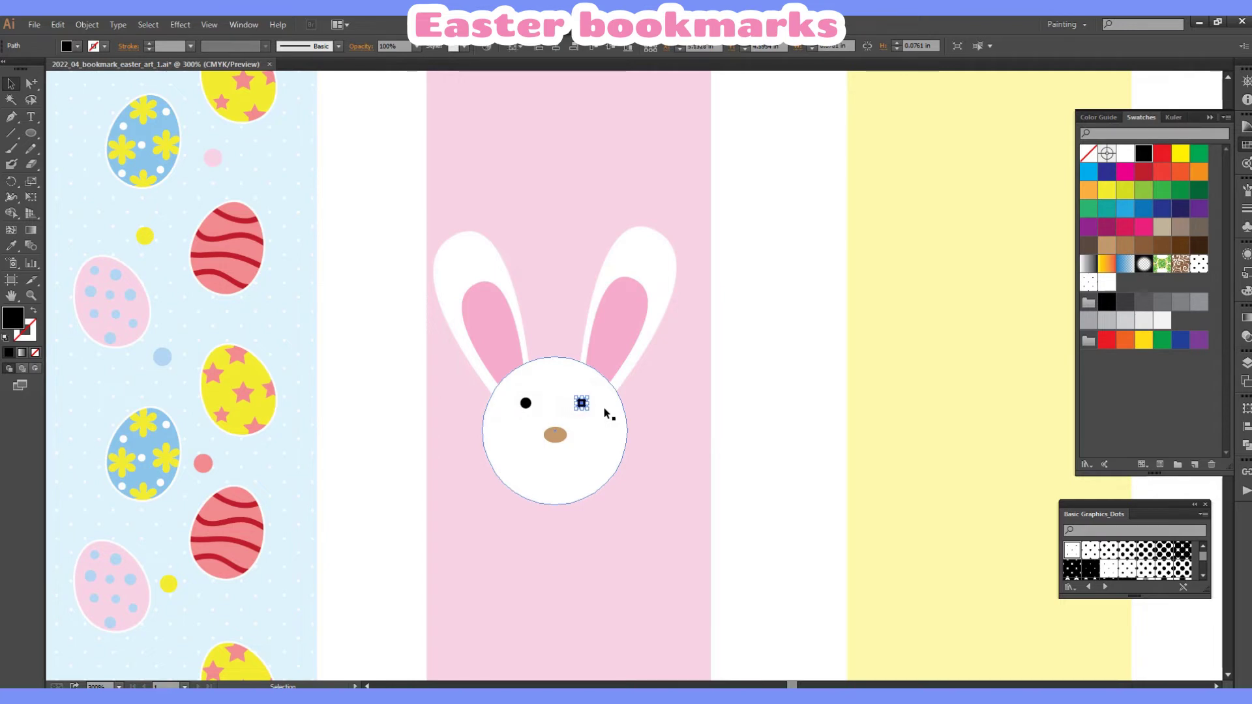
pyautogui.hotkey('ctrl', 'z')
pyautogui.click(748, 405)
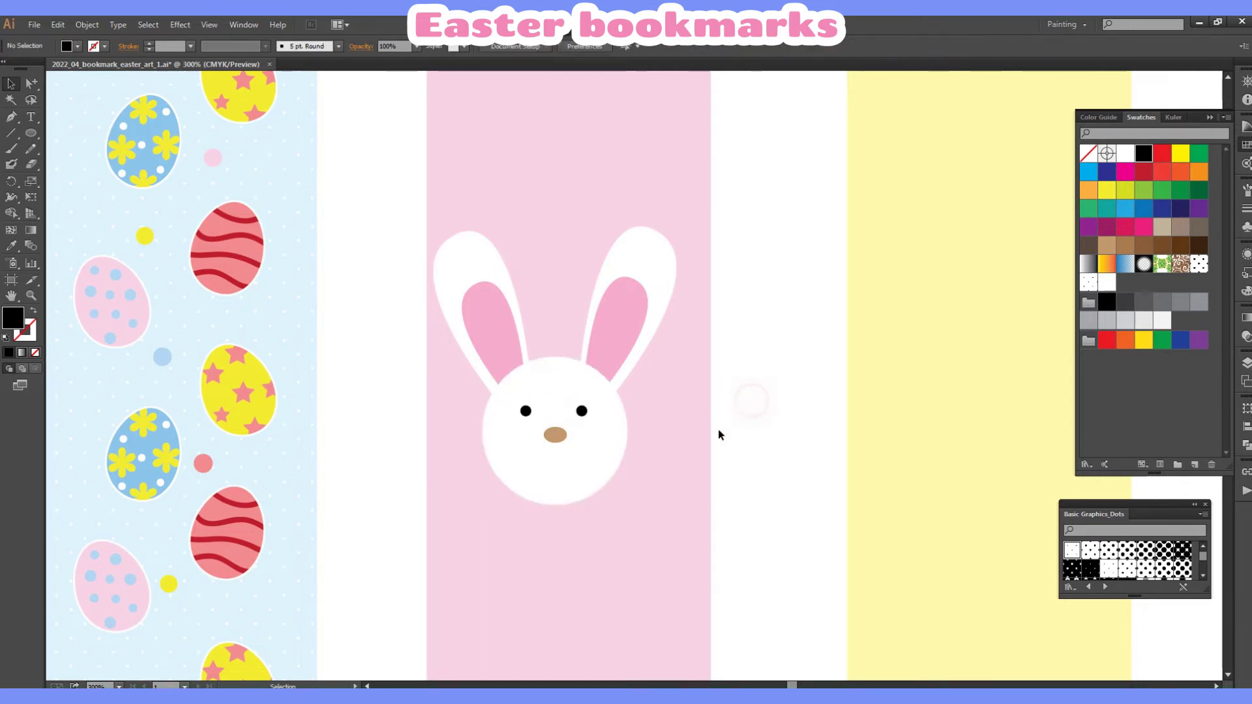
# Check the nose and set new shapes to a tan stroke with no fill.
pyautogui.click(566, 437)
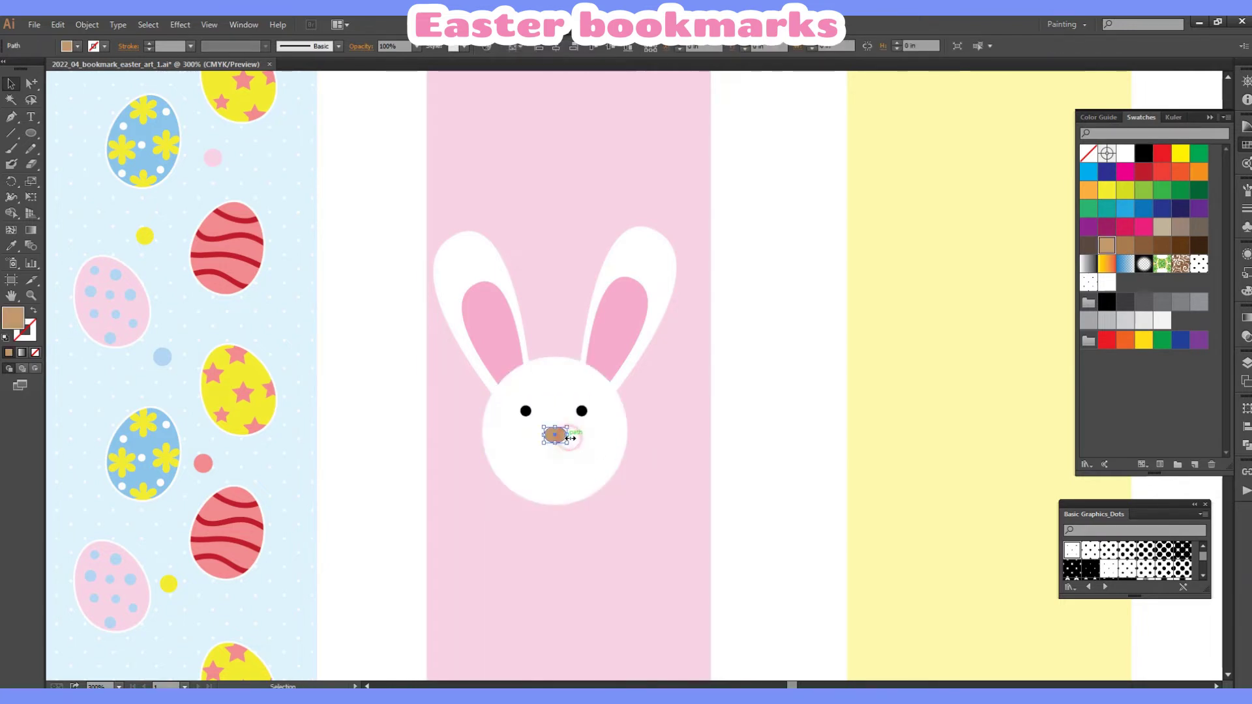
pyautogui.click(760, 389)
pyautogui.click(12, 118)
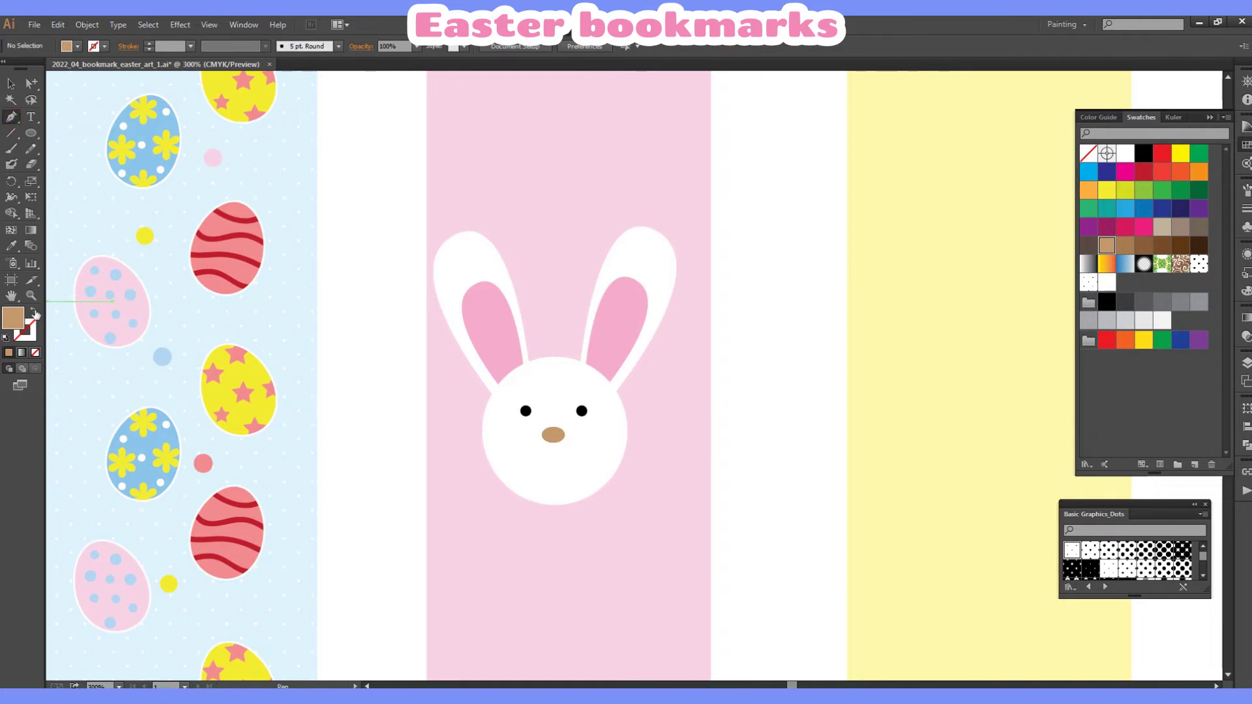
pyautogui.click(34, 312)
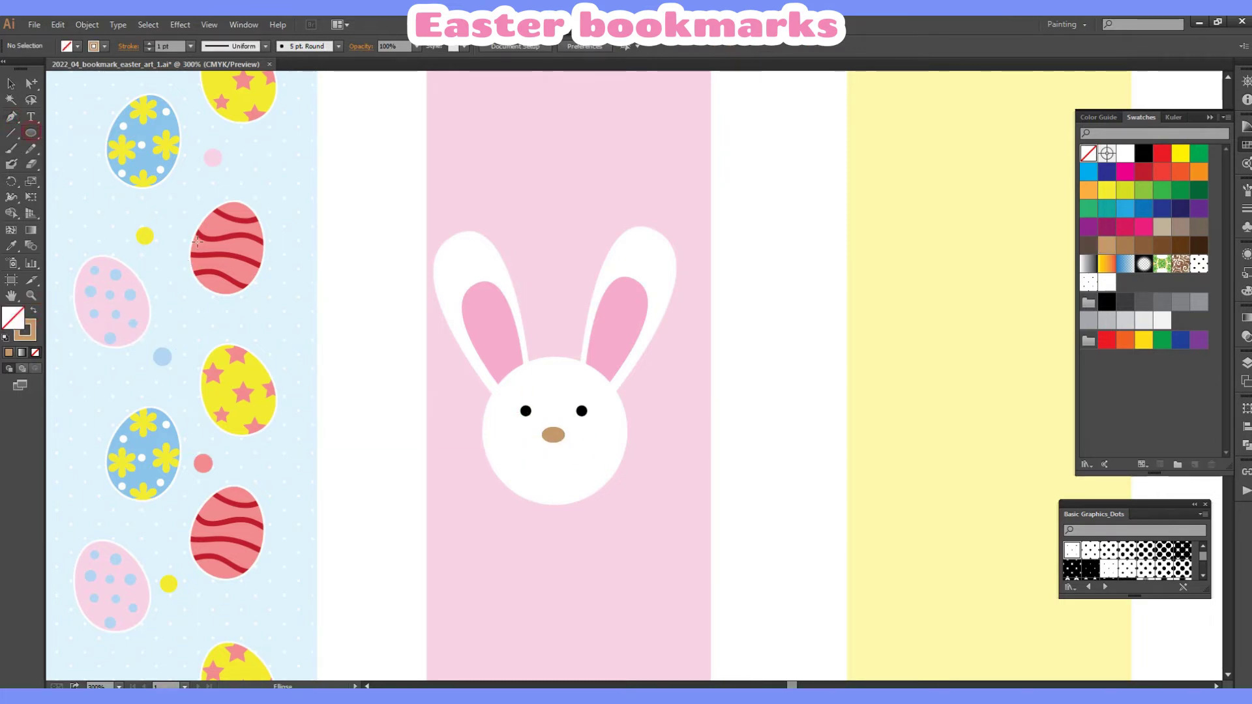
# Draw two outlined circles below the nose and delete their top halves to form a smile.
pyautogui.moveTo(520, 427); pyautogui.dragTo(550, 457)
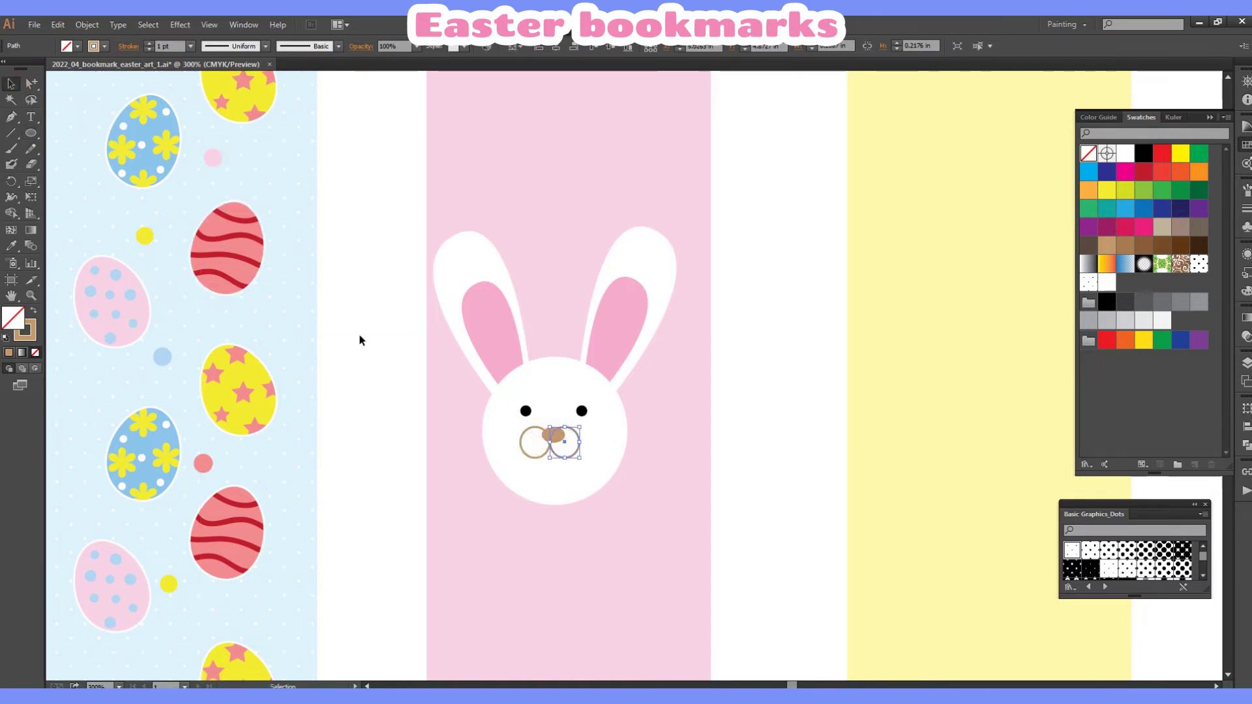
pyautogui.keyDown('shift'); pyautogui.click(538, 459); pyautogui.keyUp('shift')
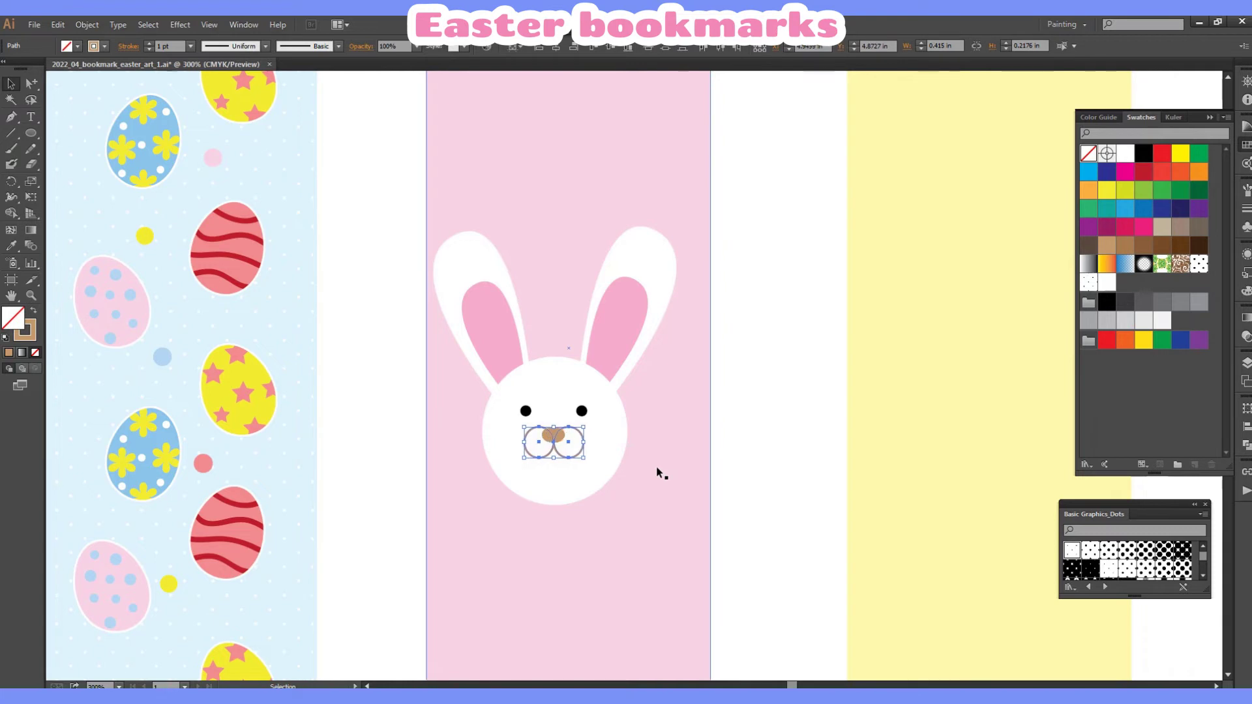
pyautogui.click(30, 83)
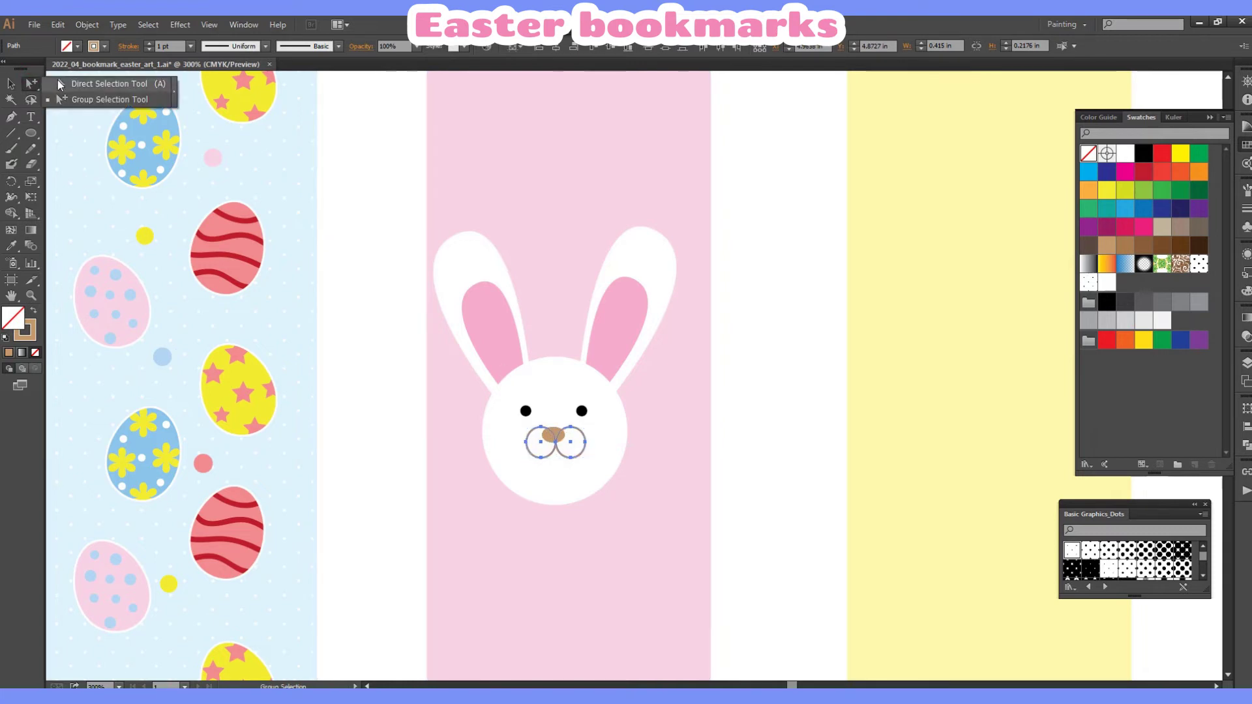
pyautogui.click(545, 428)
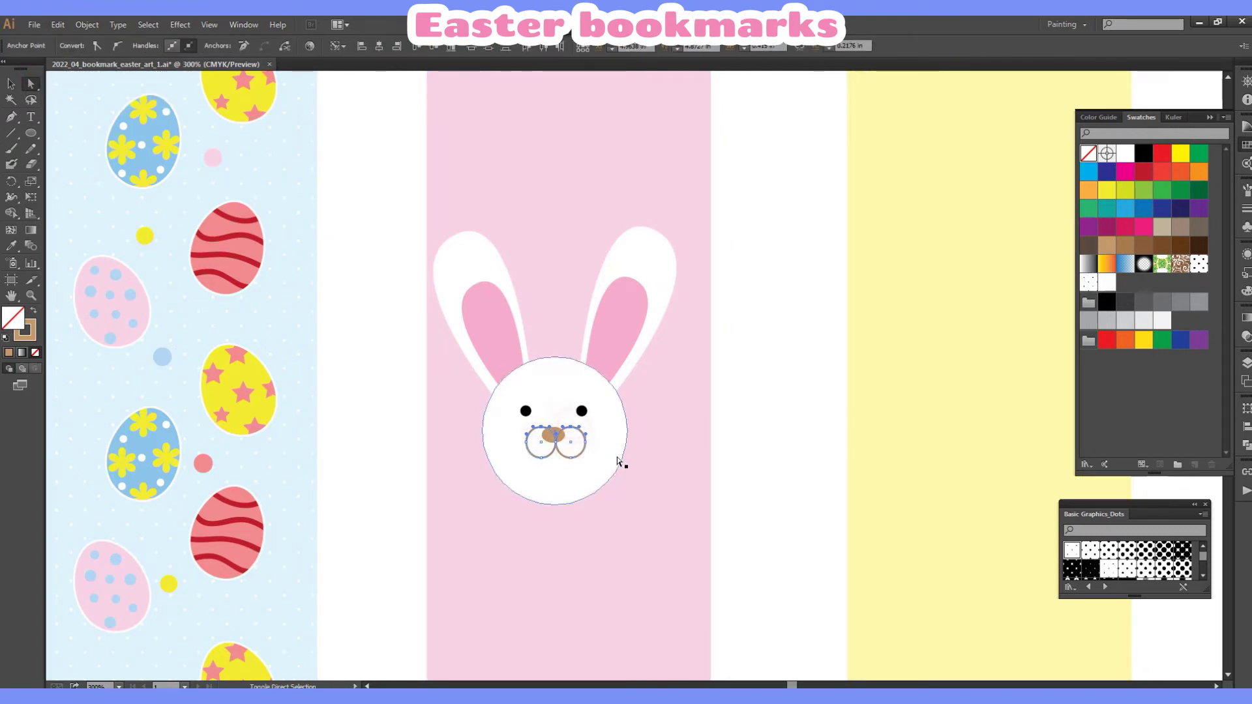
pyautogui.press('Delete')
# Give the smile a thicker 5 pt stroke with rounded ends.
pyautogui.click(31, 295)
pyautogui.click(558, 407)
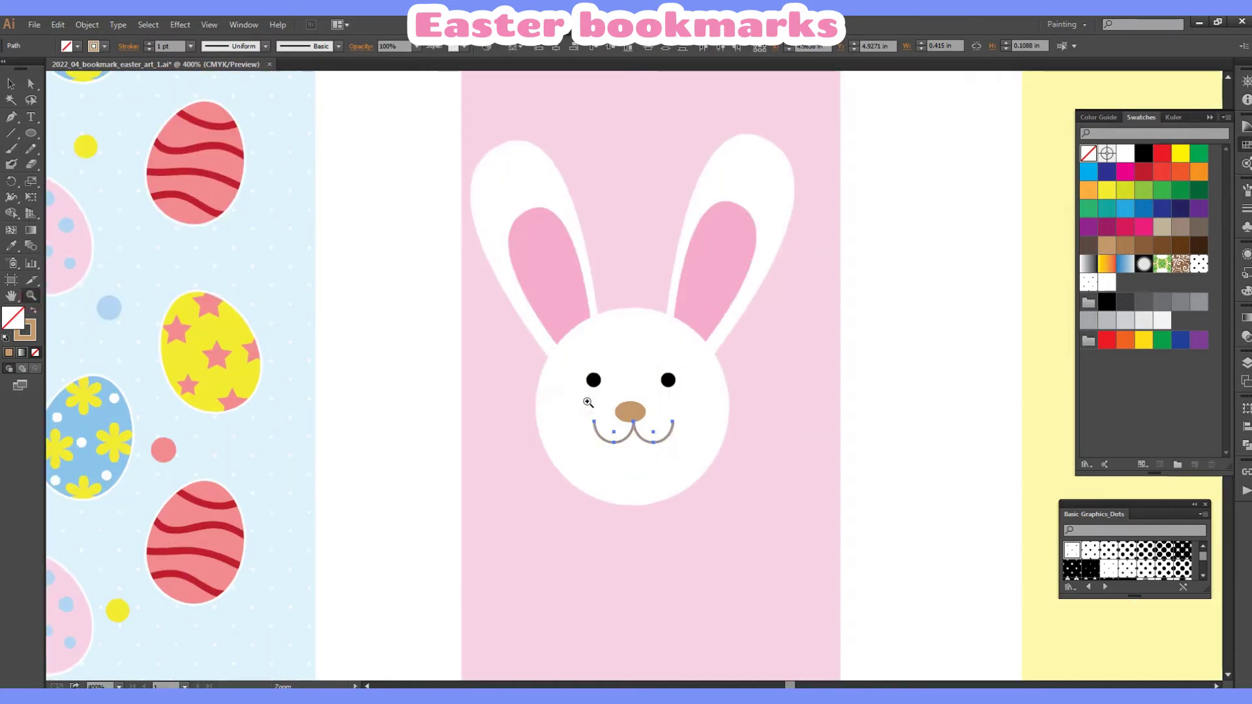
pyautogui.click(12, 83)
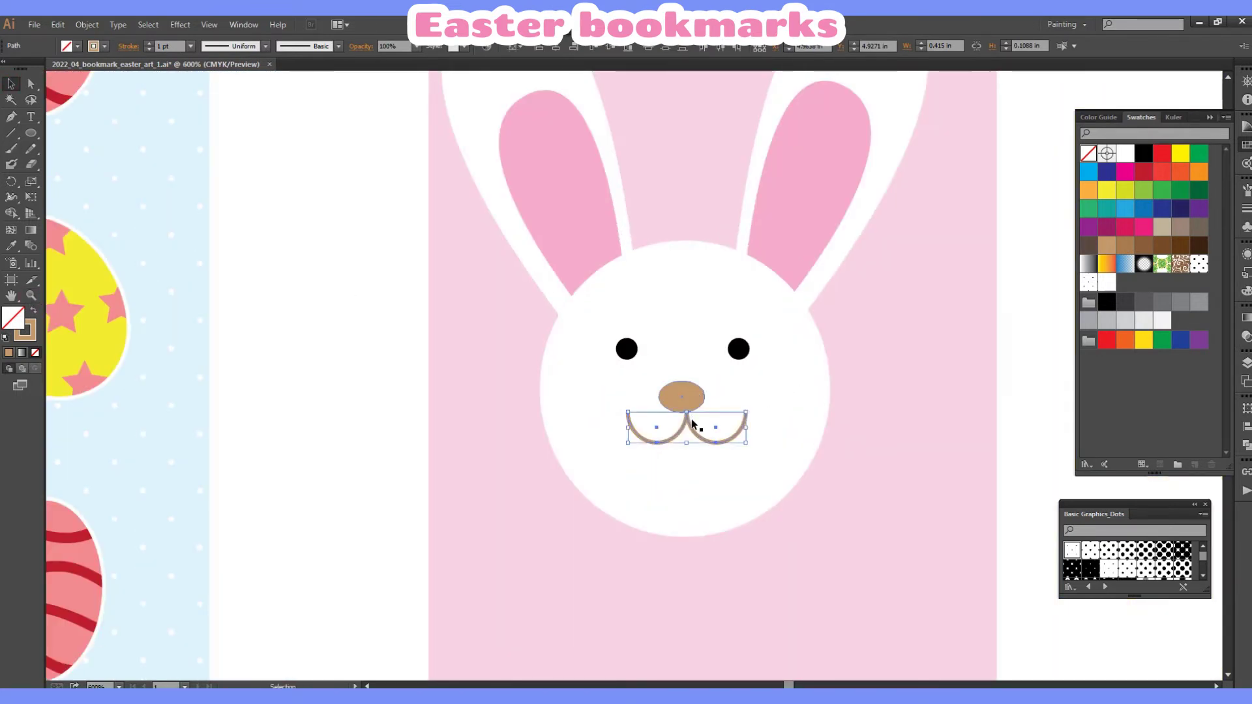
pyautogui.click(408, 224)
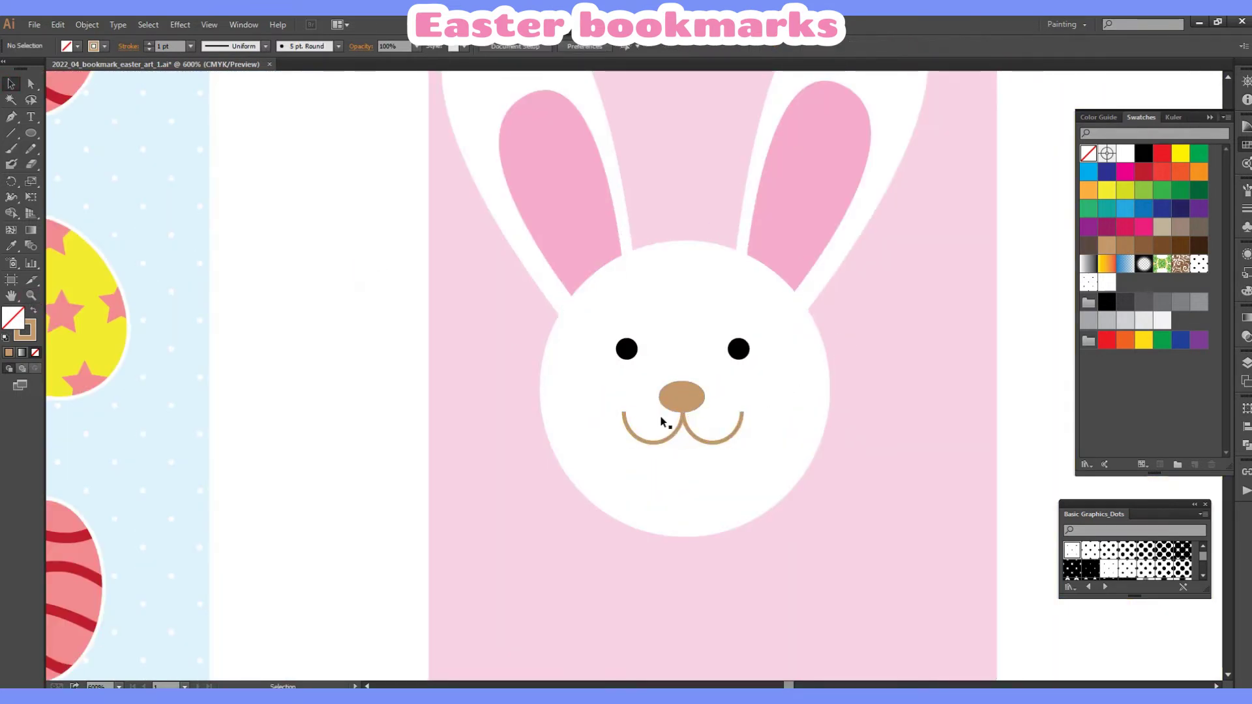
# Group the bunny's parts and move the bunny lower on the pink strip.
pyautogui.hotkey('ctrl', '0')
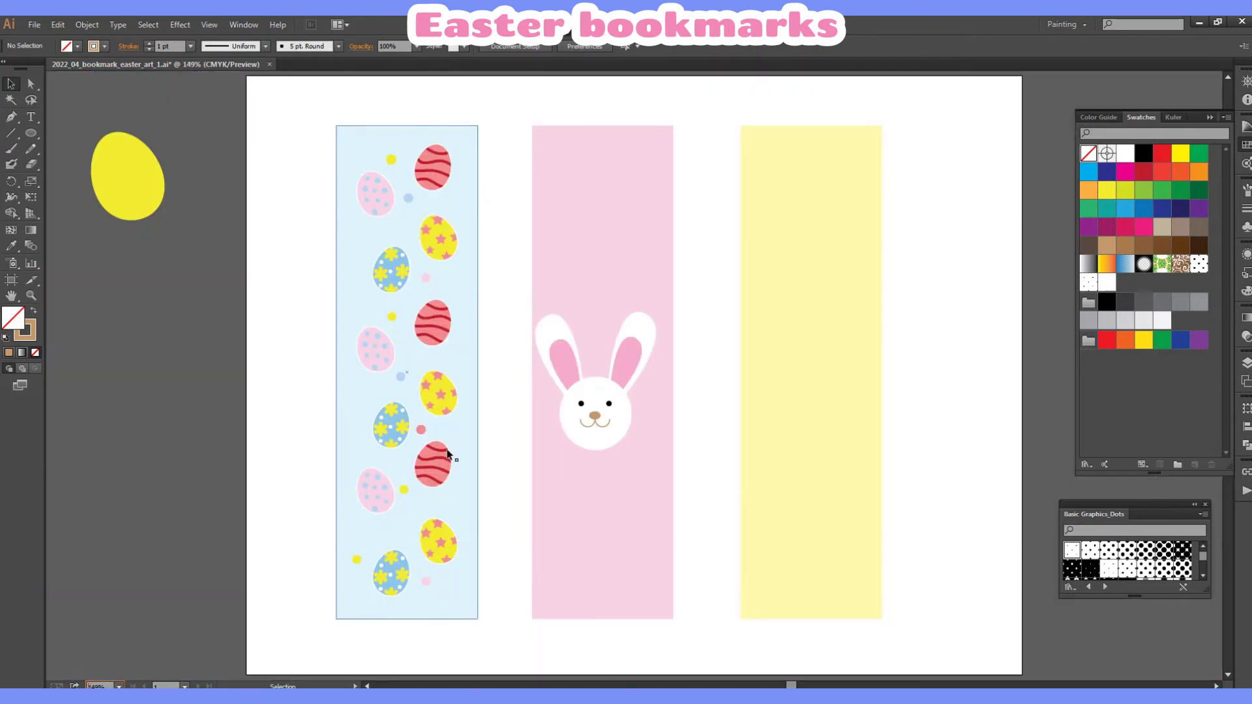
pyautogui.moveTo(515, 350); pyautogui.dragTo(682, 452)
pyautogui.keyDown('shift'); pyautogui.click(669, 468); pyautogui.keyUp('shift')
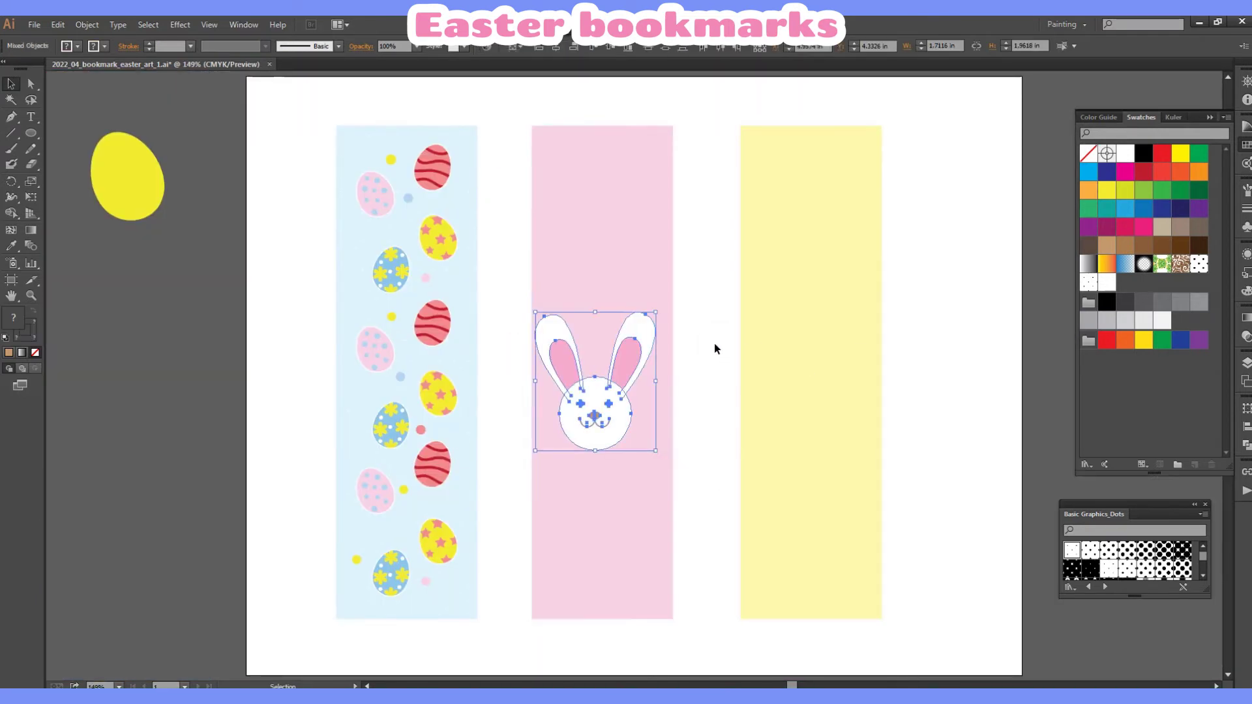
pyautogui.rightClick(714, 348)
pyautogui.click(736, 411)
pyautogui.moveTo(597, 415); pyautogui.dragTo(603, 546)
pyautogui.click(498, 235)
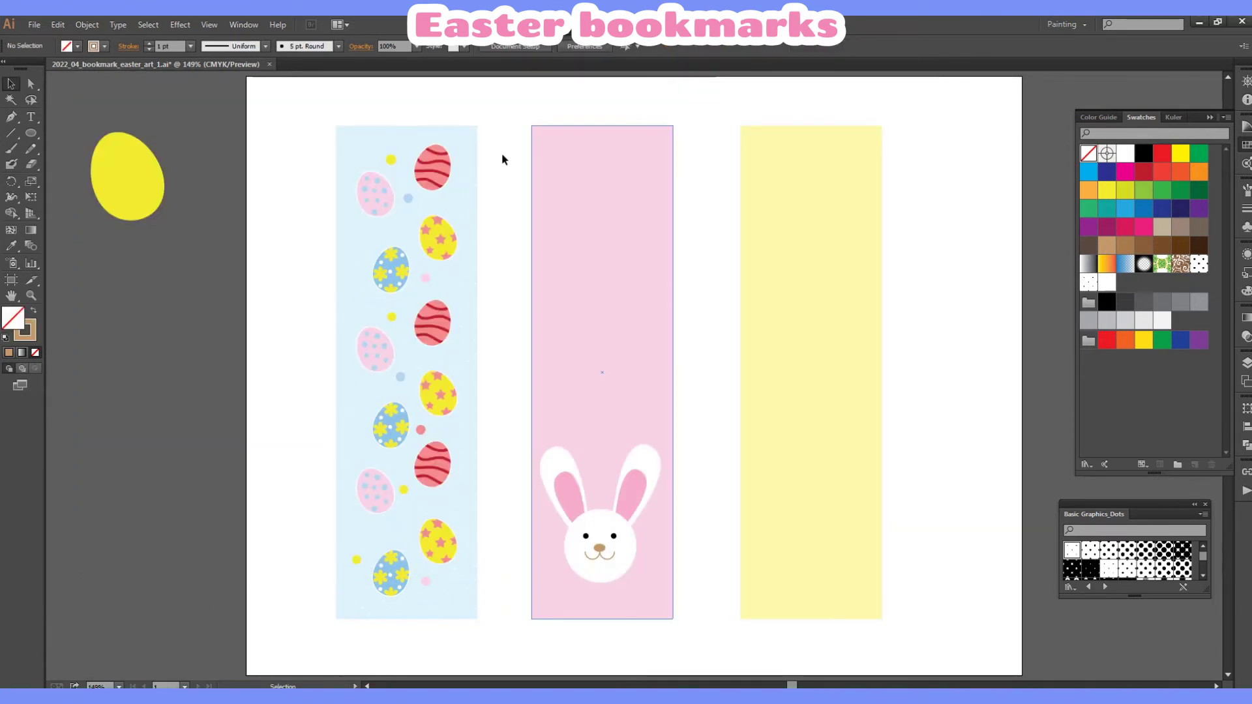
# Copy the yellow egg onto the pink strip in front, shrink it and tint it light blue.
pyautogui.click(144, 176)
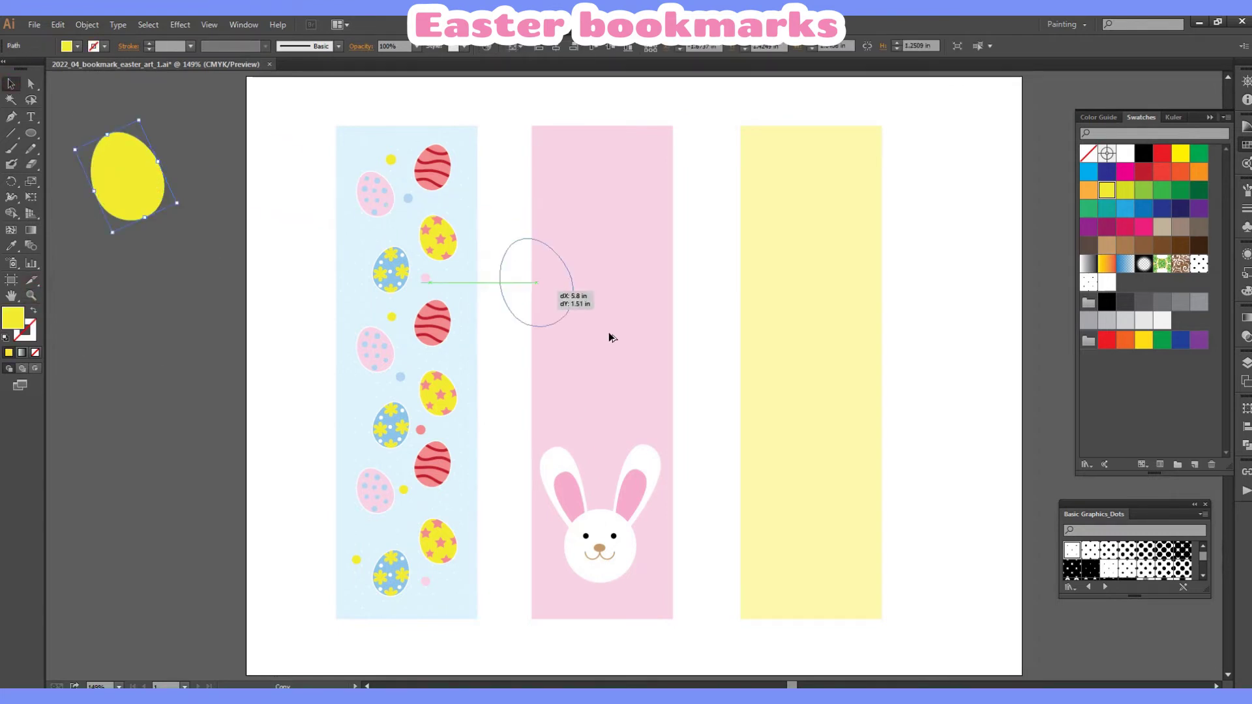
pyautogui.moveTo(139, 197); pyautogui.dragTo(612, 368)
pyautogui.rightClick(616, 378)
pyautogui.moveTo(689, 581)
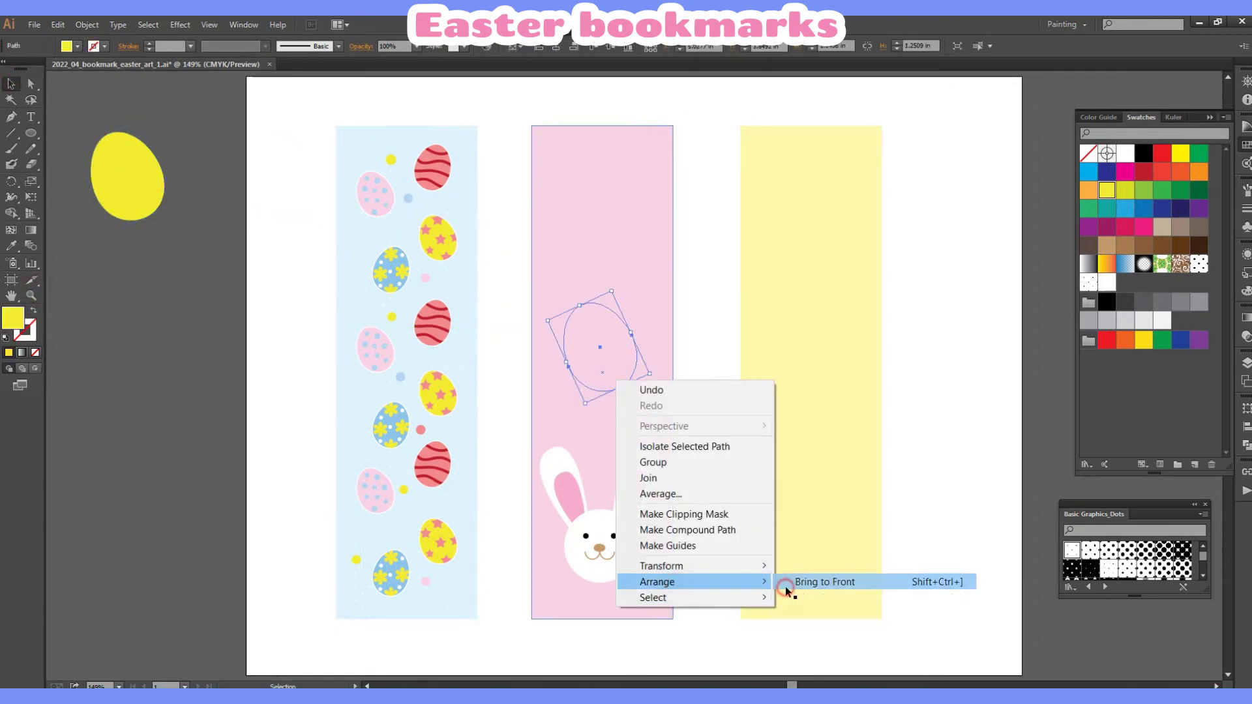
pyautogui.click(785, 584)
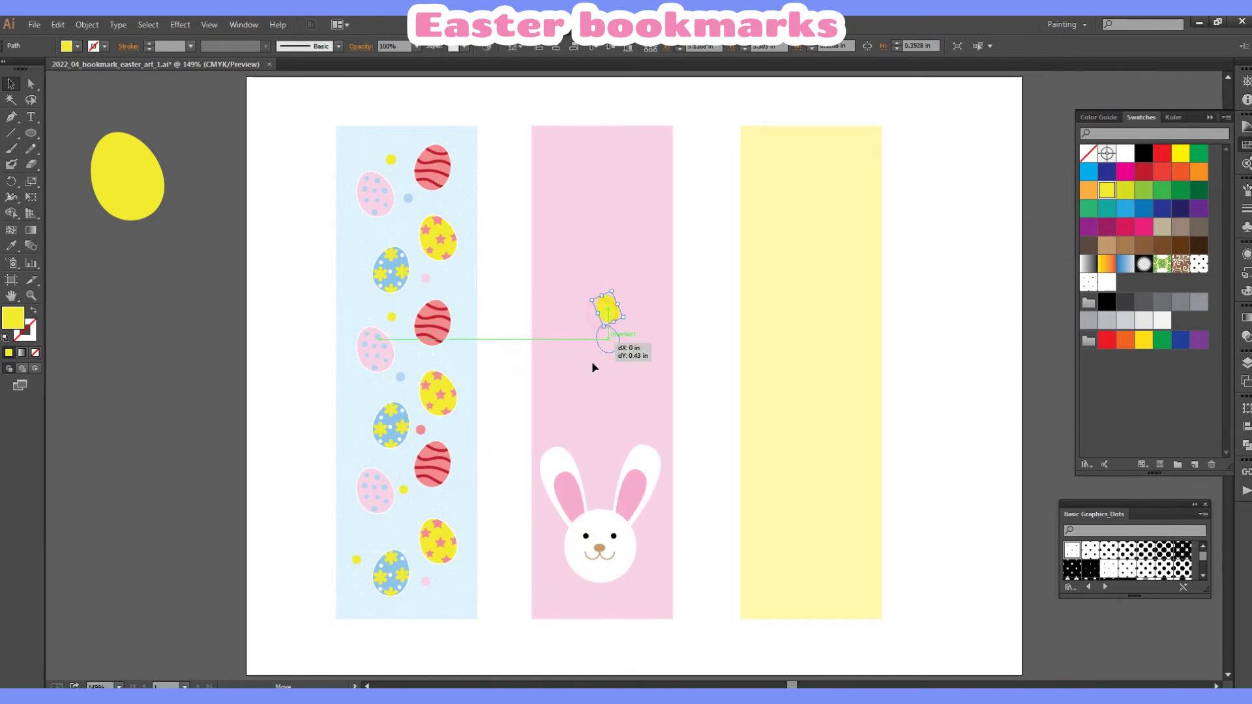
pyautogui.moveTo(587, 405); pyautogui.dragTo(578, 399)
pyautogui.click(1094, 175)
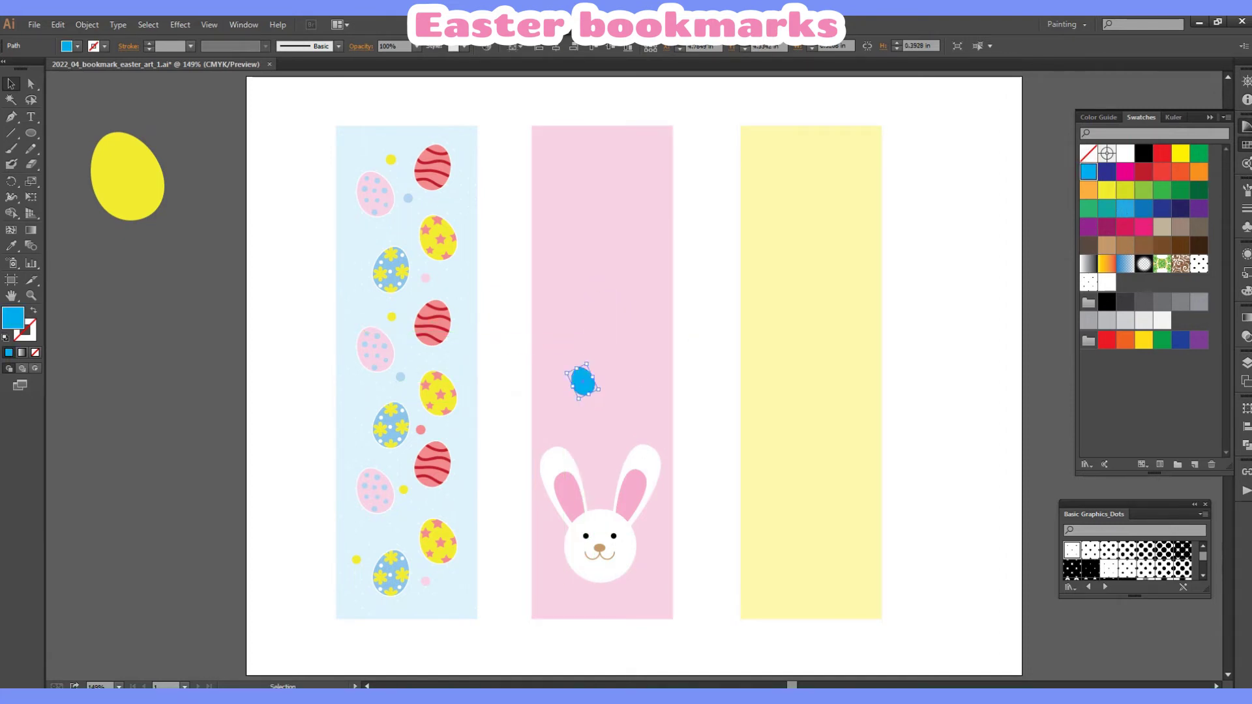
pyautogui.click(1102, 118)
pyautogui.click(1205, 175)
# Add two salmon egg copies beside and above the light blue egg.
pyautogui.moveTo(599, 390)
pyautogui.mouseDown()
pyautogui.moveTo(613, 409)
pyautogui.moveTo(598, 366)
pyautogui.moveTo(636, 341)
pyautogui.moveTo(685, 338)
pyautogui.mouseUp()
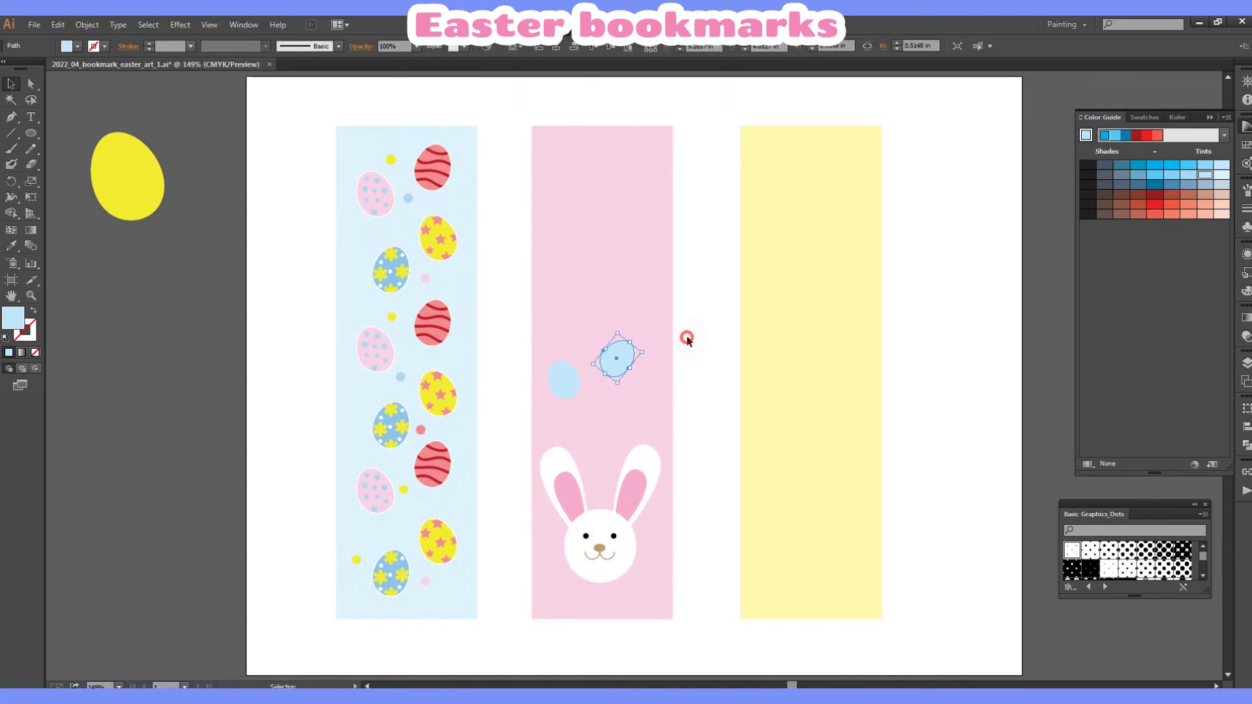
pyautogui.click(1178, 215)
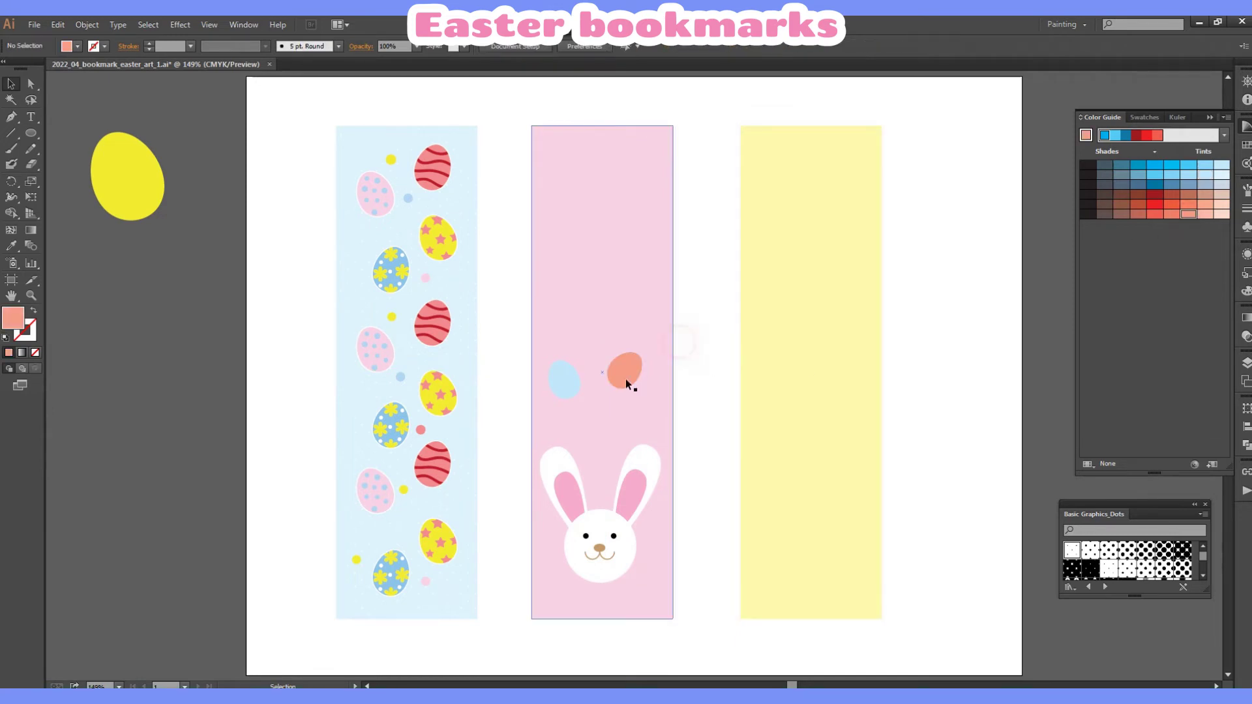
pyautogui.moveTo(624, 370); pyautogui.dragTo(584, 303)
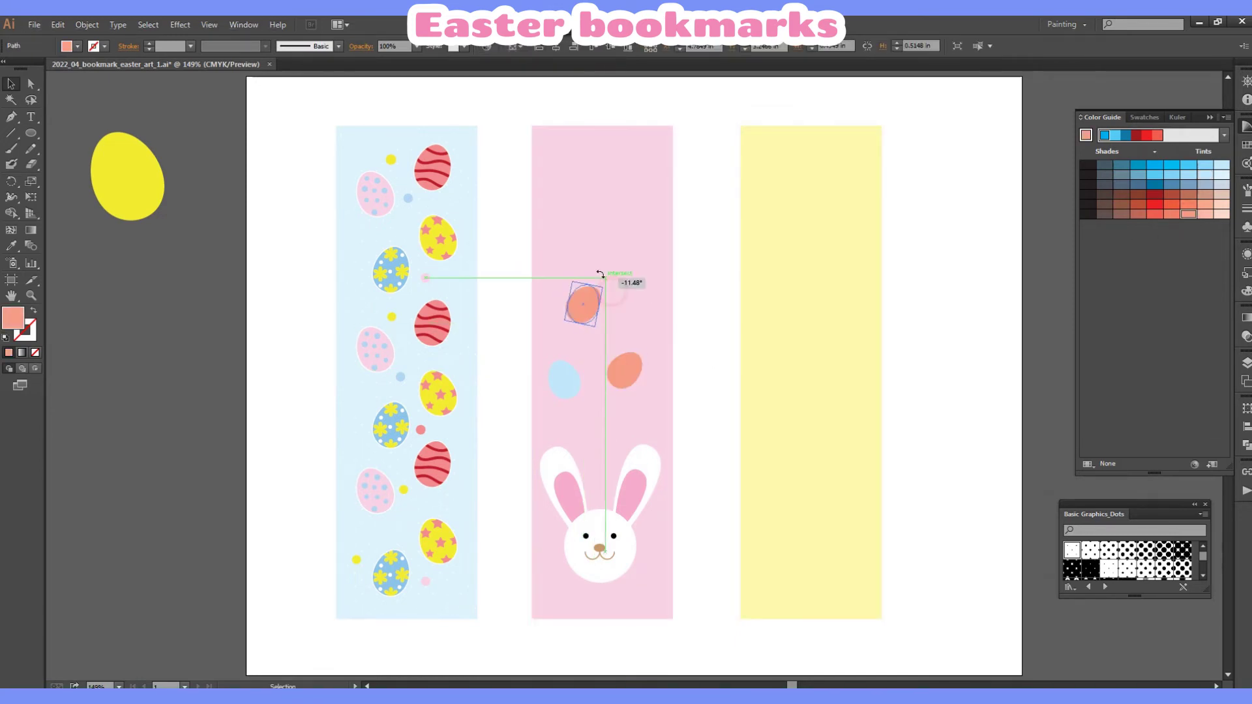
pyautogui.click(1224, 135)
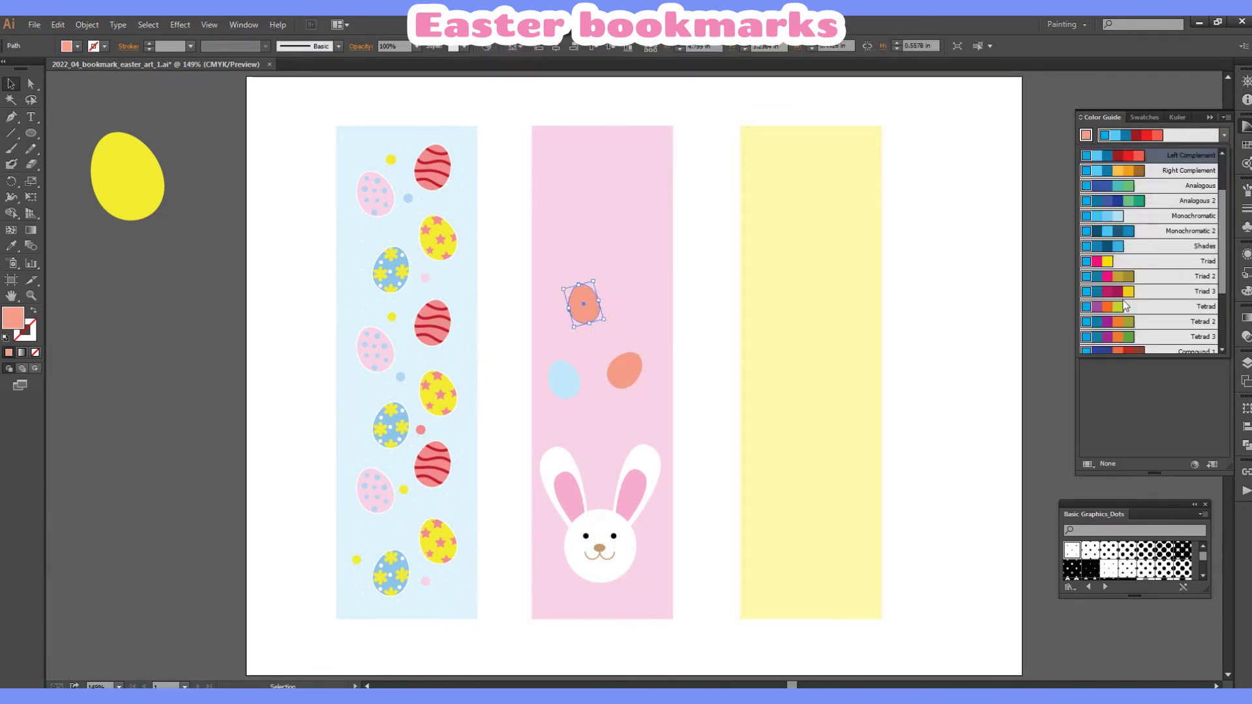
# Recolor the top egg pale yellow and nudge it slightly lower.
pyautogui.click(1124, 305)
pyautogui.click(1154, 169)
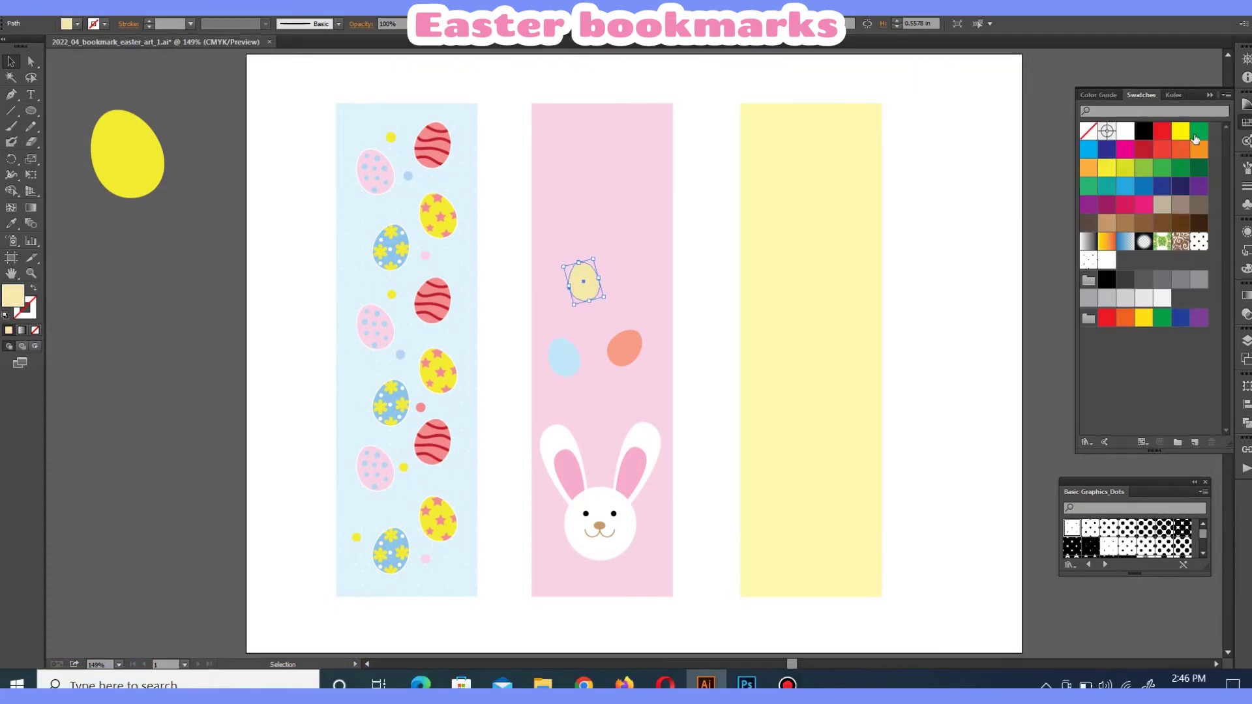
pyautogui.click(1180, 131)
pyautogui.click(1098, 94)
pyautogui.click(1205, 142)
pyautogui.moveTo(584, 281); pyautogui.dragTo(580, 293)
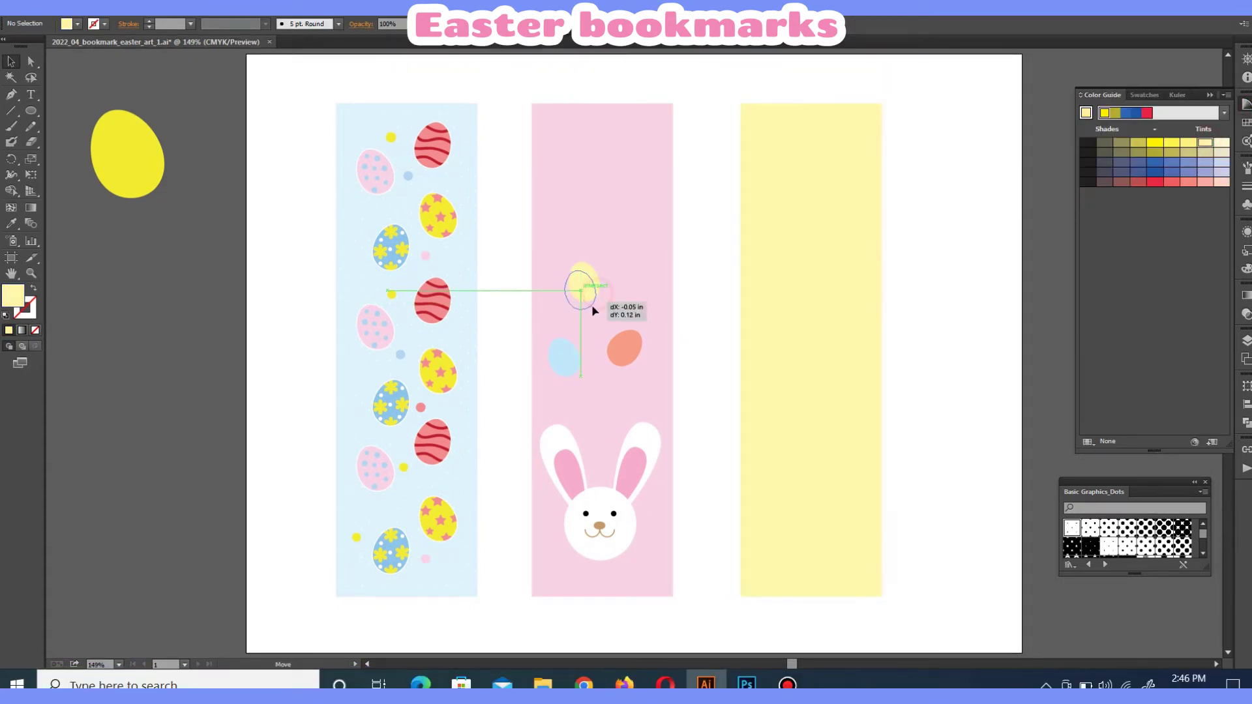
# Add another egg copy near the top and color it pale green.
pyautogui.moveTo(567, 352)
pyautogui.mouseDown()
pyautogui.moveTo(645, 237)
pyautogui.moveTo(655, 266)
pyautogui.mouseUp()
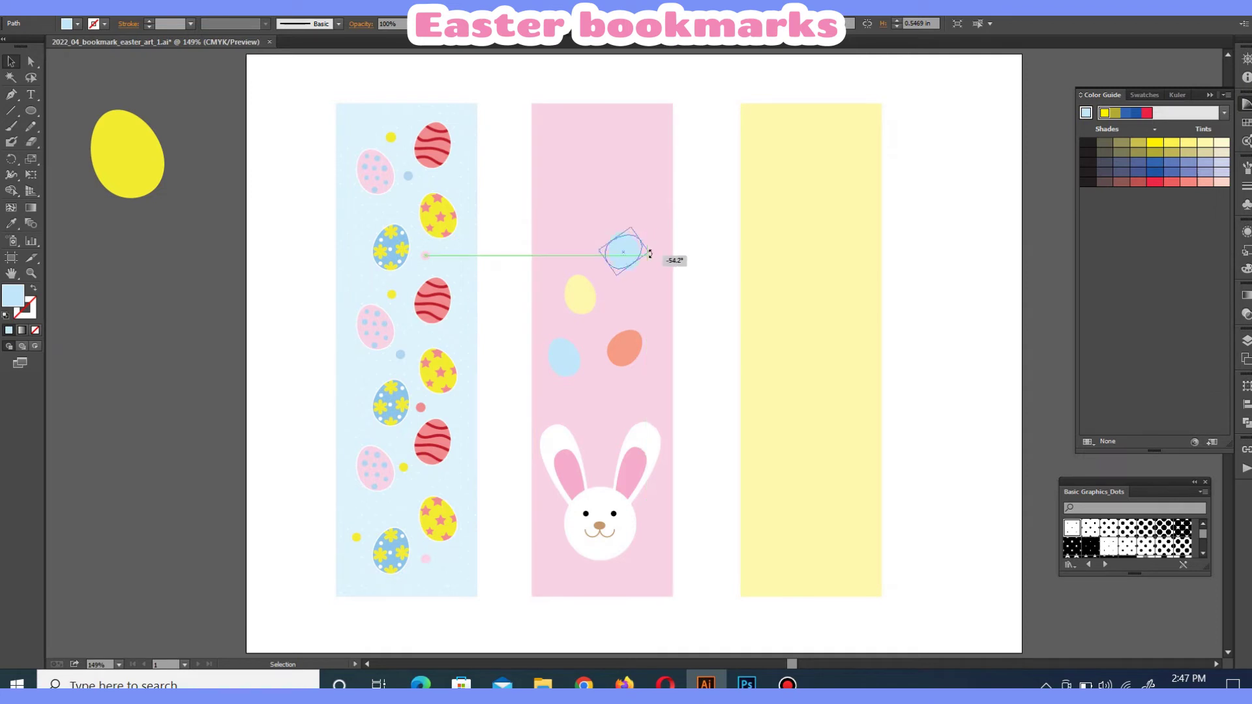
pyautogui.click(1224, 113)
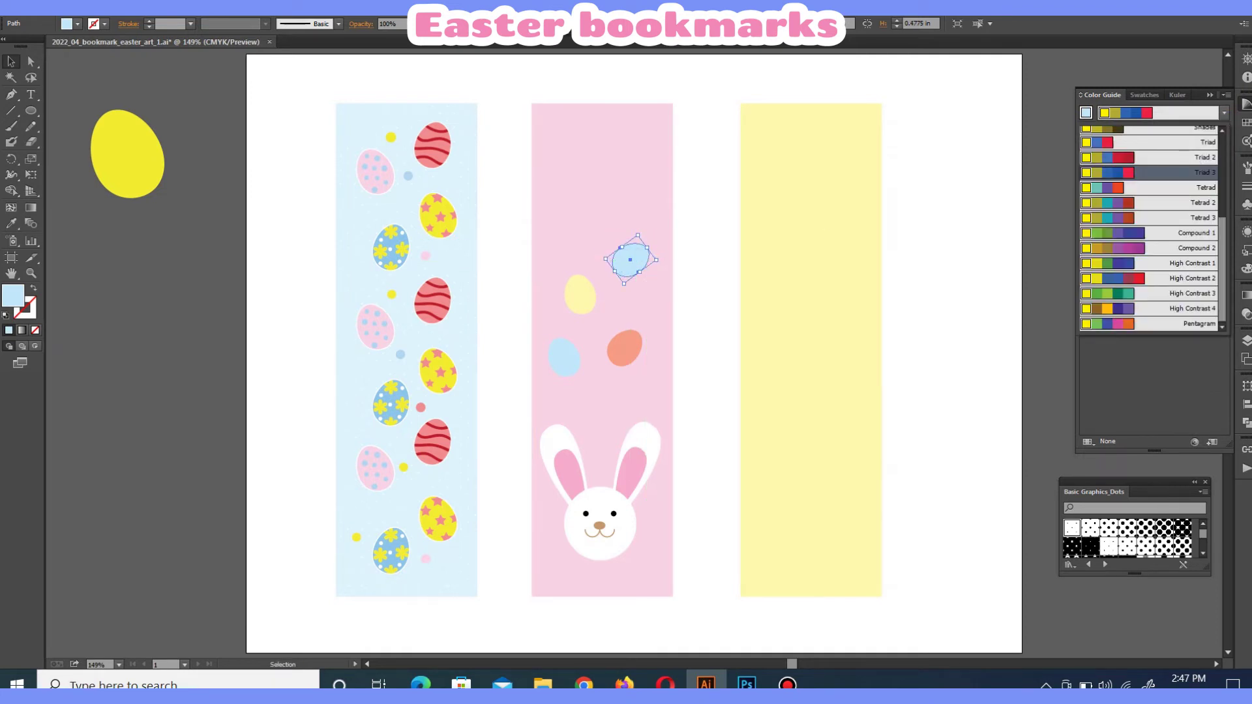
pyautogui.click(1148, 172)
pyautogui.click(1141, 94)
pyautogui.click(1088, 186)
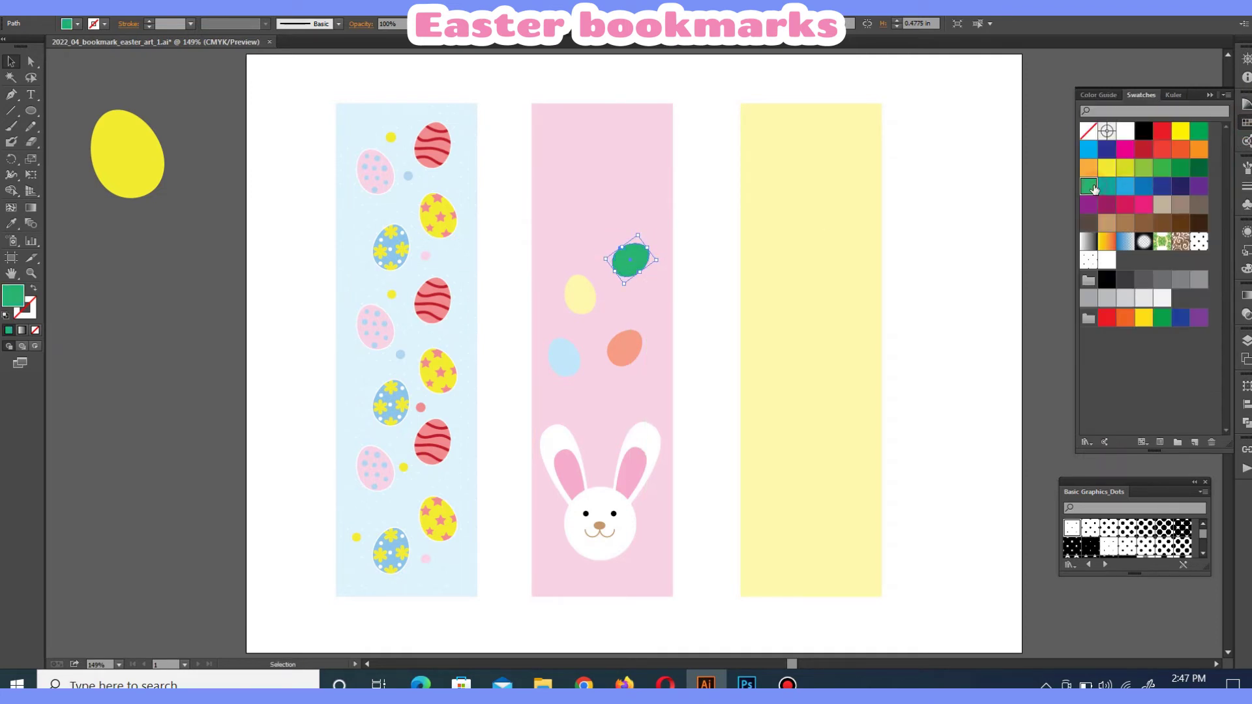
pyautogui.click(1247, 124)
pyautogui.click(1205, 142)
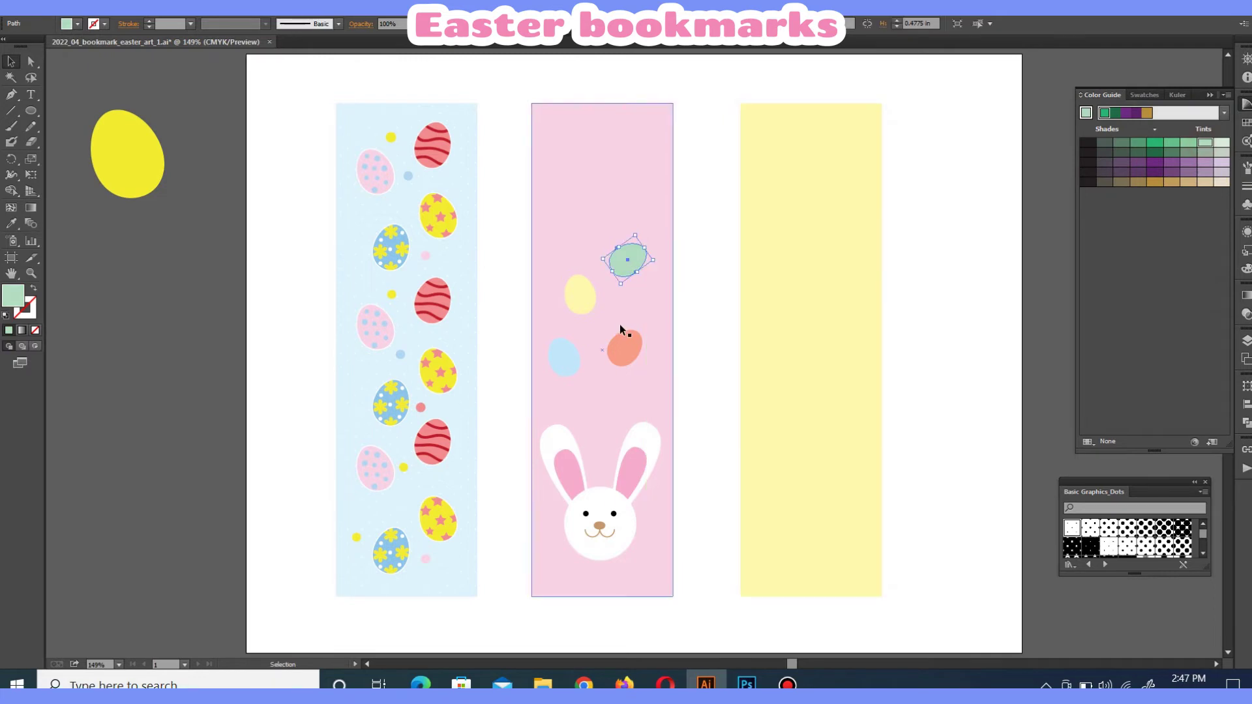
# Tilt the yellow egg and add a lavender egg copy near the strip's top.
pyautogui.click(587, 301)
pyautogui.moveTo(606, 303); pyautogui.dragTo(627, 299)
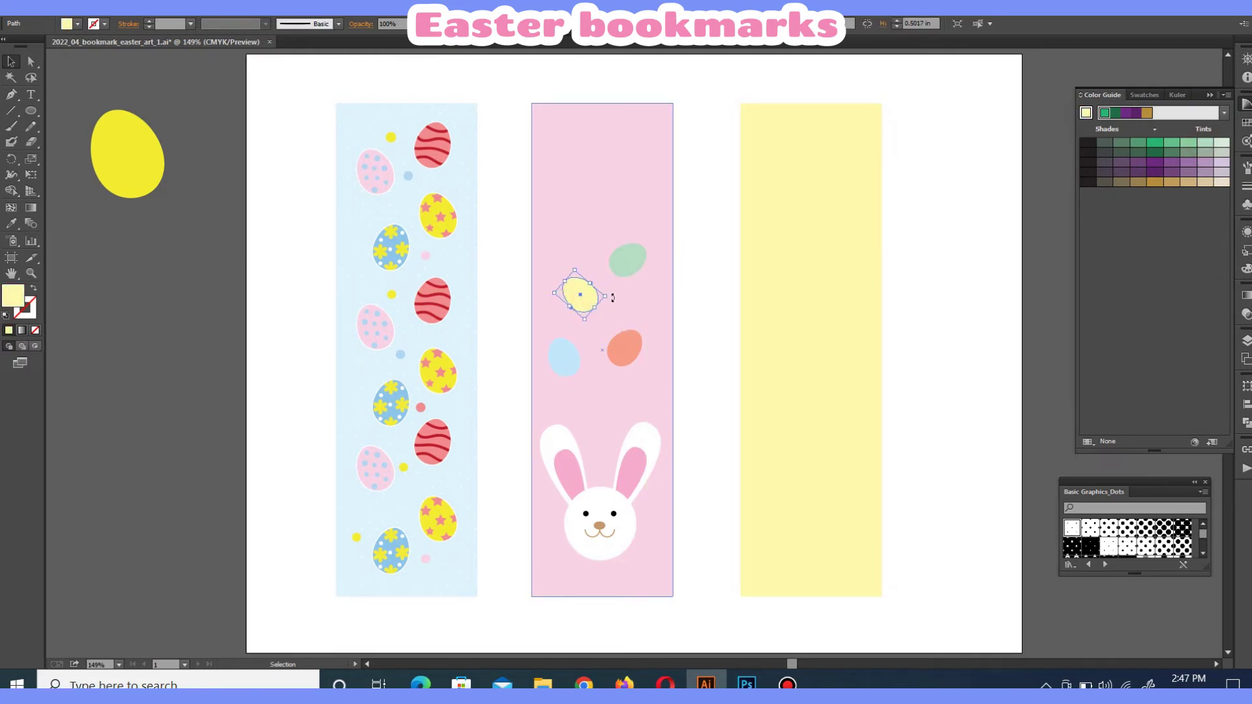
pyautogui.moveTo(624, 349); pyautogui.dragTo(591, 194)
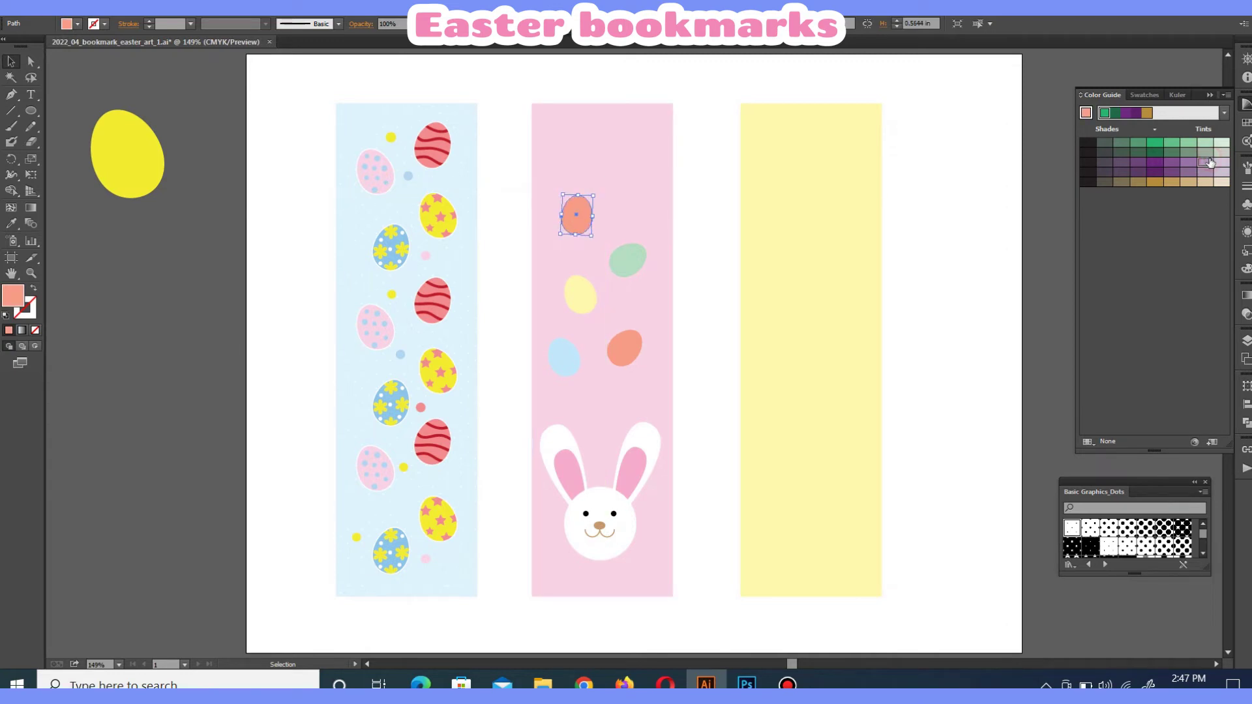
pyautogui.click(1208, 162)
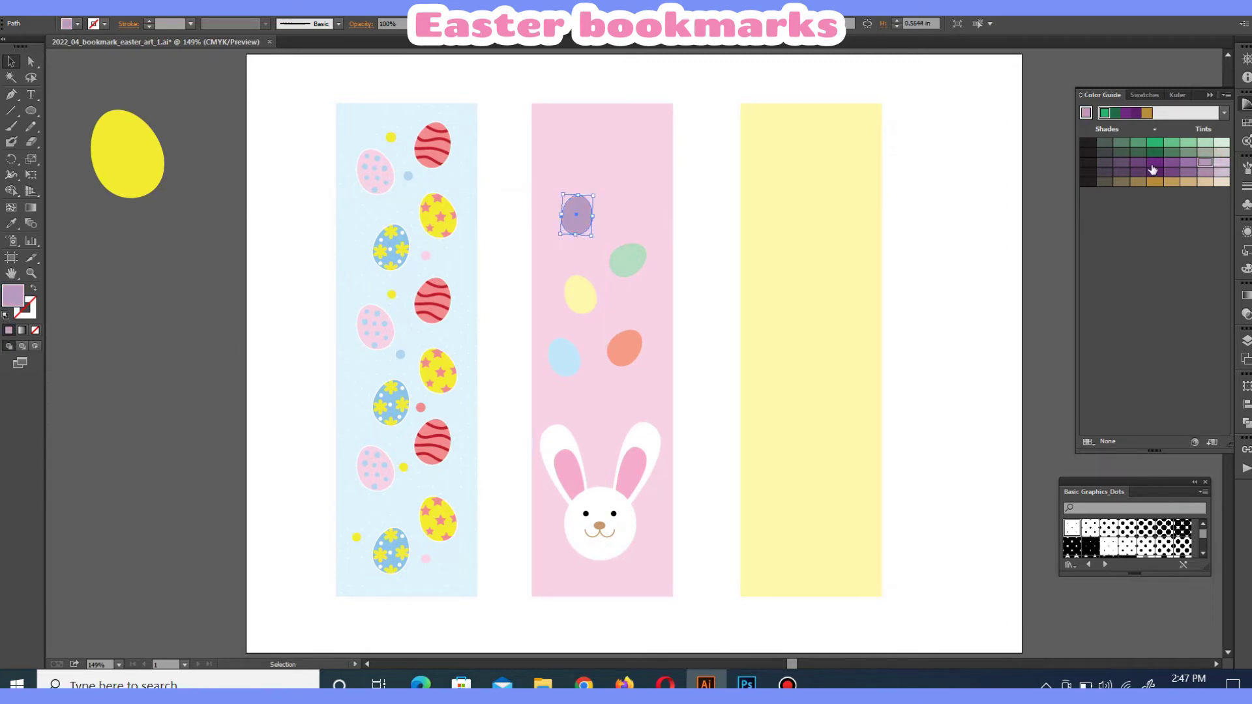
pyautogui.click(711, 182)
# Rearrange the yellow, green, salmon, lavender and light blue eggs above the bunny.
pyautogui.moveTo(589, 301); pyautogui.dragTo(580, 301)
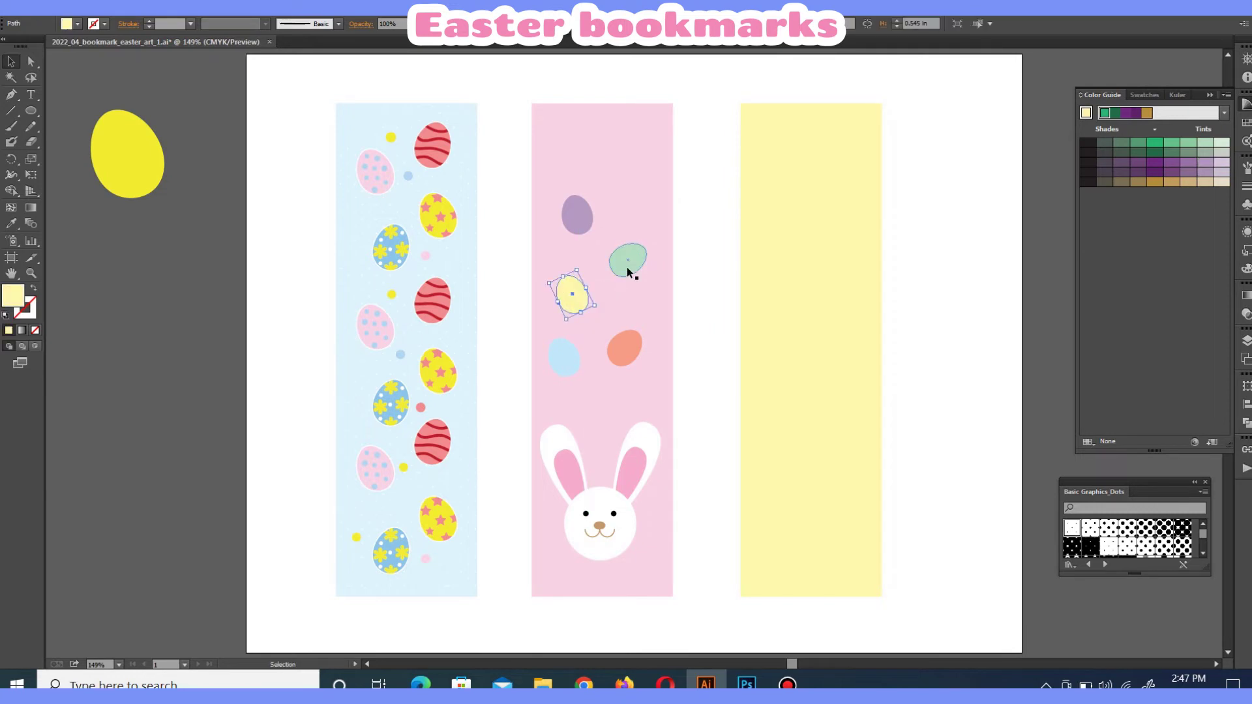
pyautogui.moveTo(627, 268); pyautogui.dragTo(620, 276)
pyautogui.click(583, 295)
pyautogui.moveTo(574, 300); pyautogui.dragTo(642, 371)
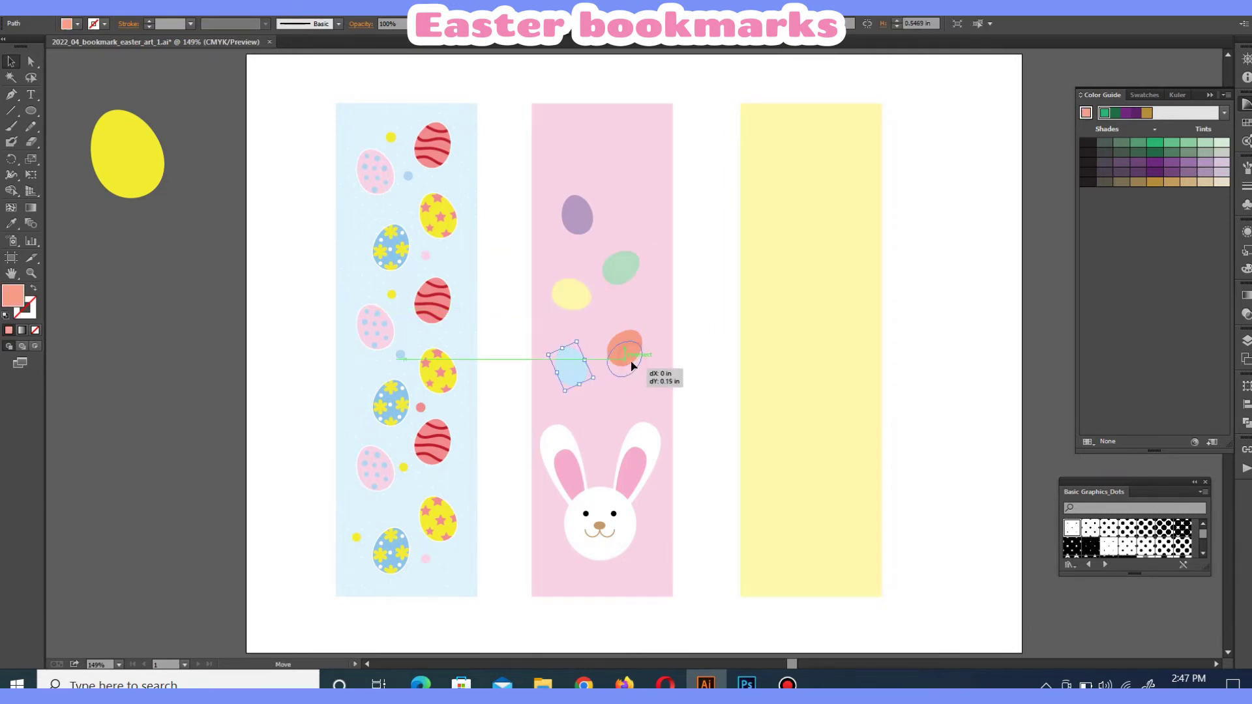
pyautogui.moveTo(572, 290); pyautogui.dragTo(563, 303)
pyautogui.moveTo(579, 231); pyautogui.dragTo(573, 247)
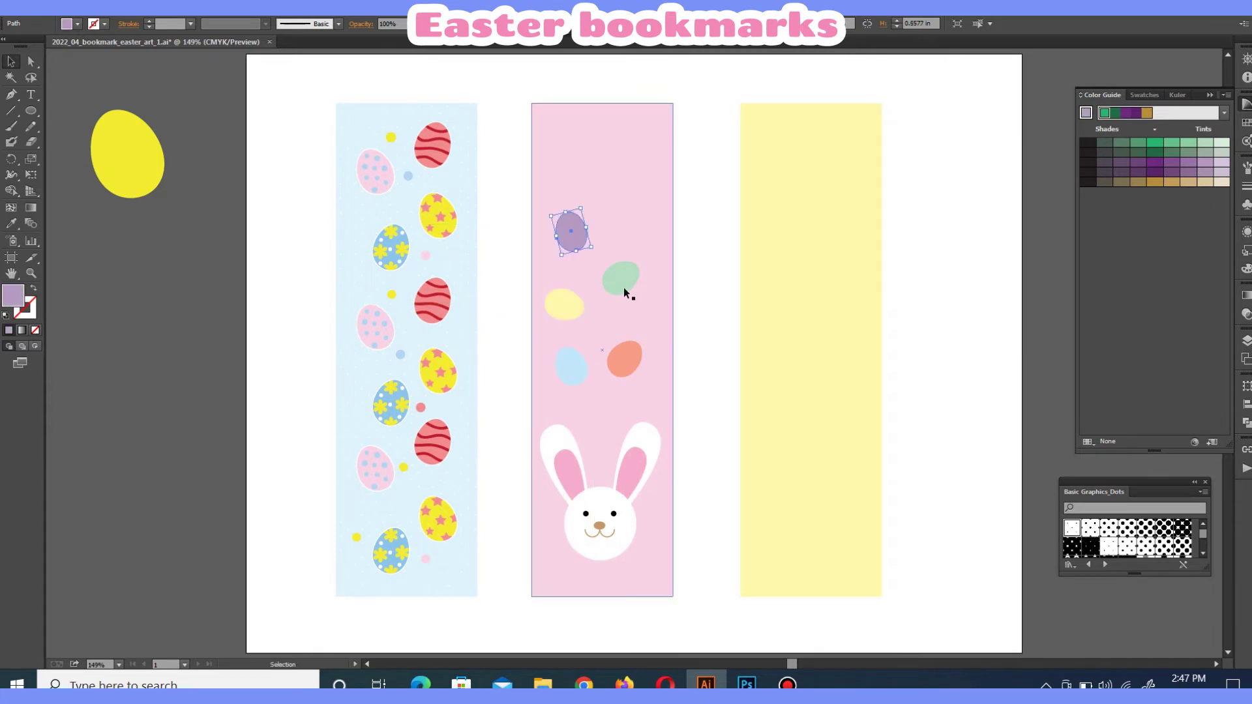
pyautogui.moveTo(571, 365); pyautogui.dragTo(576, 385)
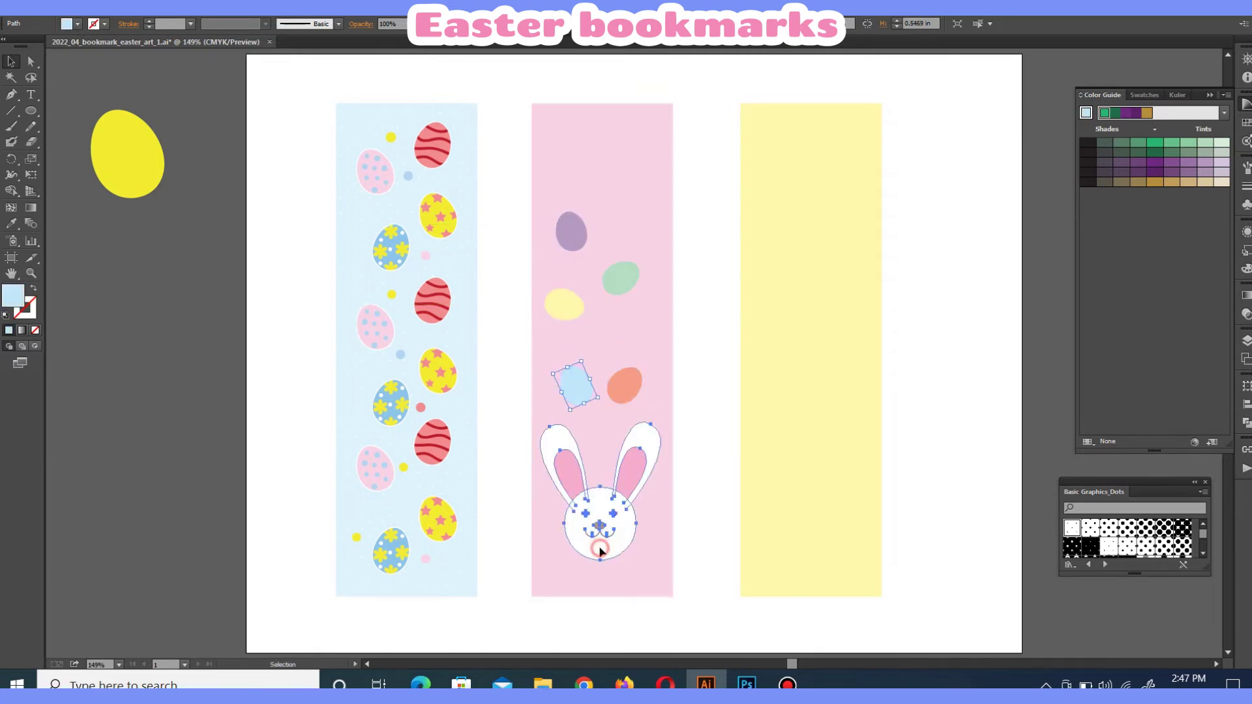
pyautogui.moveTo(564, 304); pyautogui.dragTo(569, 316)
pyautogui.click(695, 180)
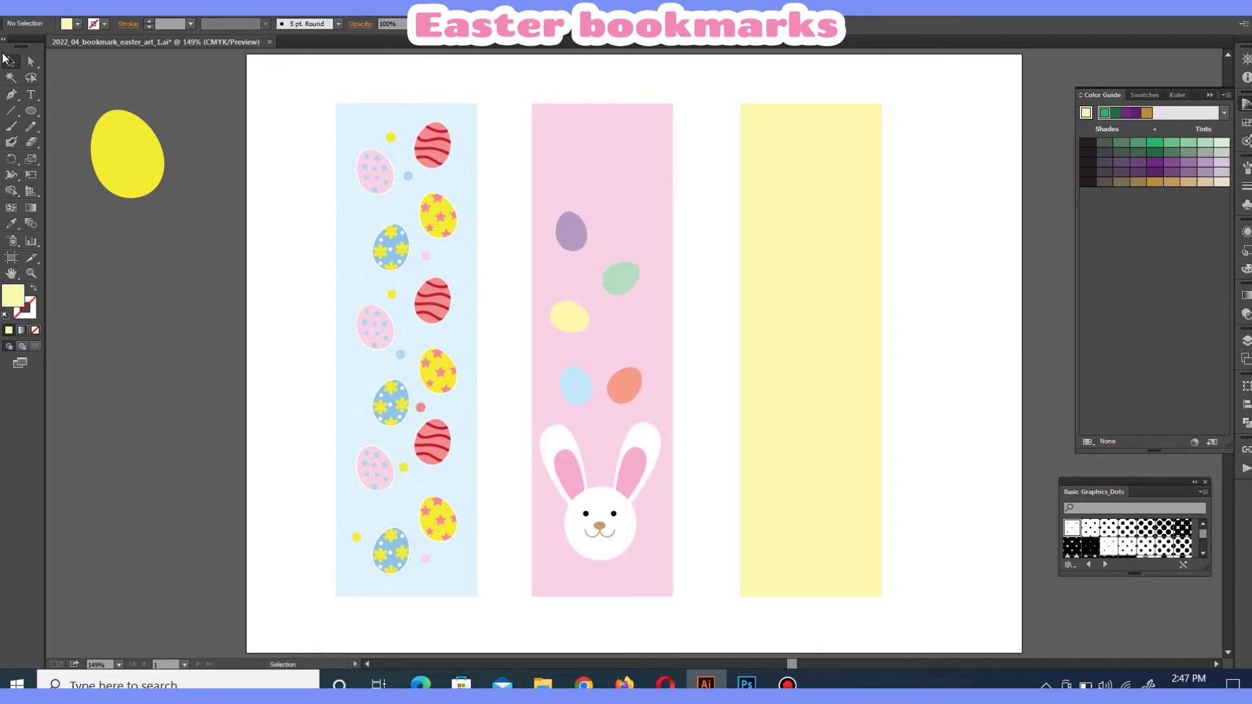
# Lock the pink bookmark background rectangle in the Layers panel.
pyautogui.press('t')
pyautogui.click(1245, 340)
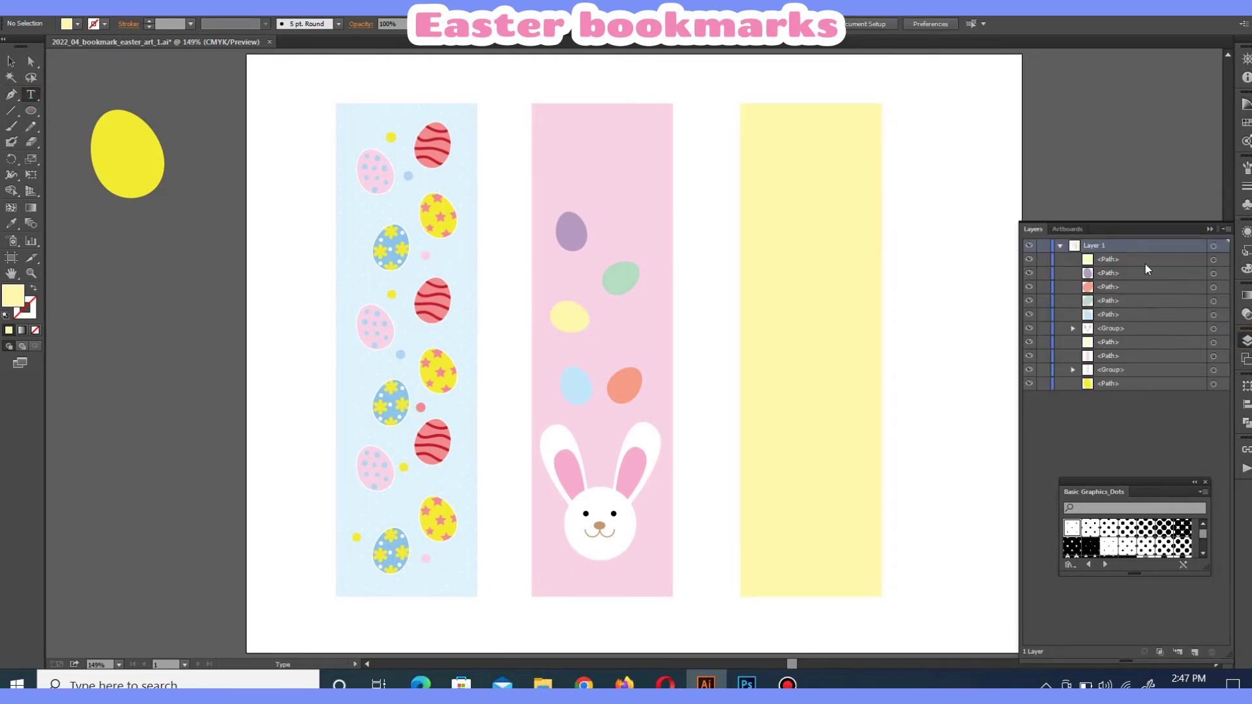
pyautogui.keyDown('ctrl'); pyautogui.click(660, 124); pyautogui.keyUp('ctrl')
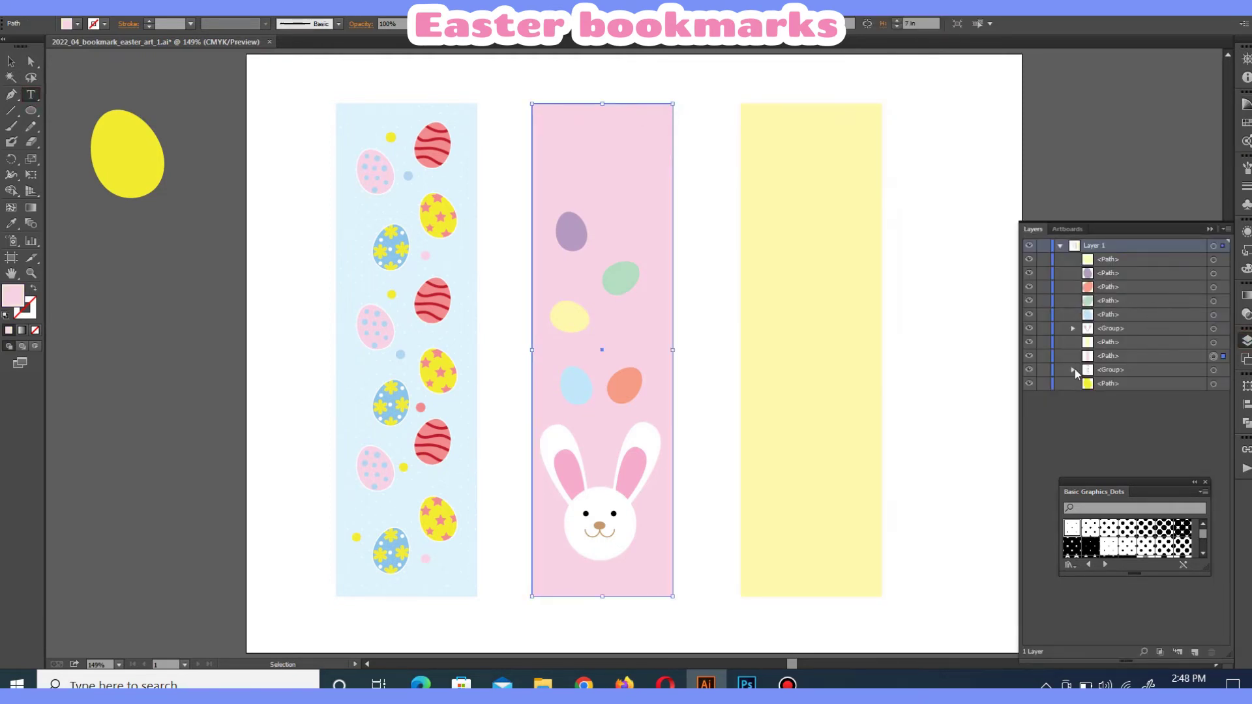
pyautogui.click(1043, 357)
# Draw a text box at the pink strip's top using Amatic SC Bold.
pyautogui.moveTo(548, 121); pyautogui.dragTo(653, 179)
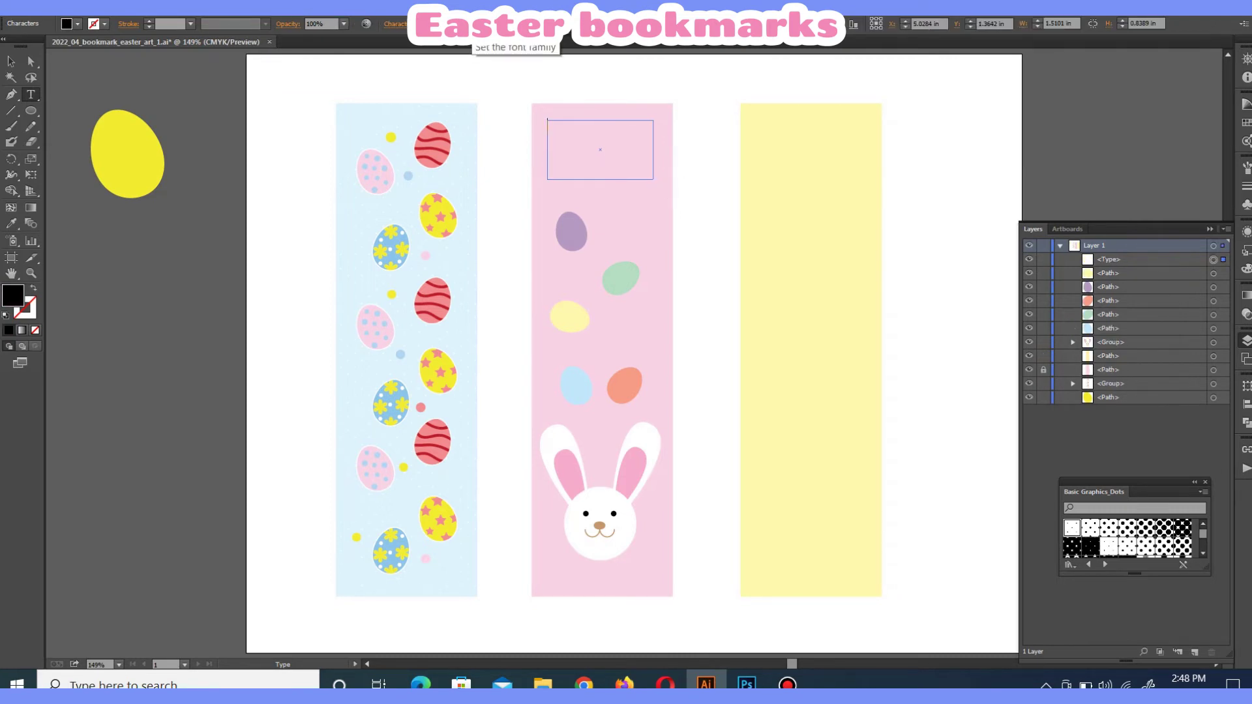
pyautogui.write('Amatic')
pyautogui.press('Return')
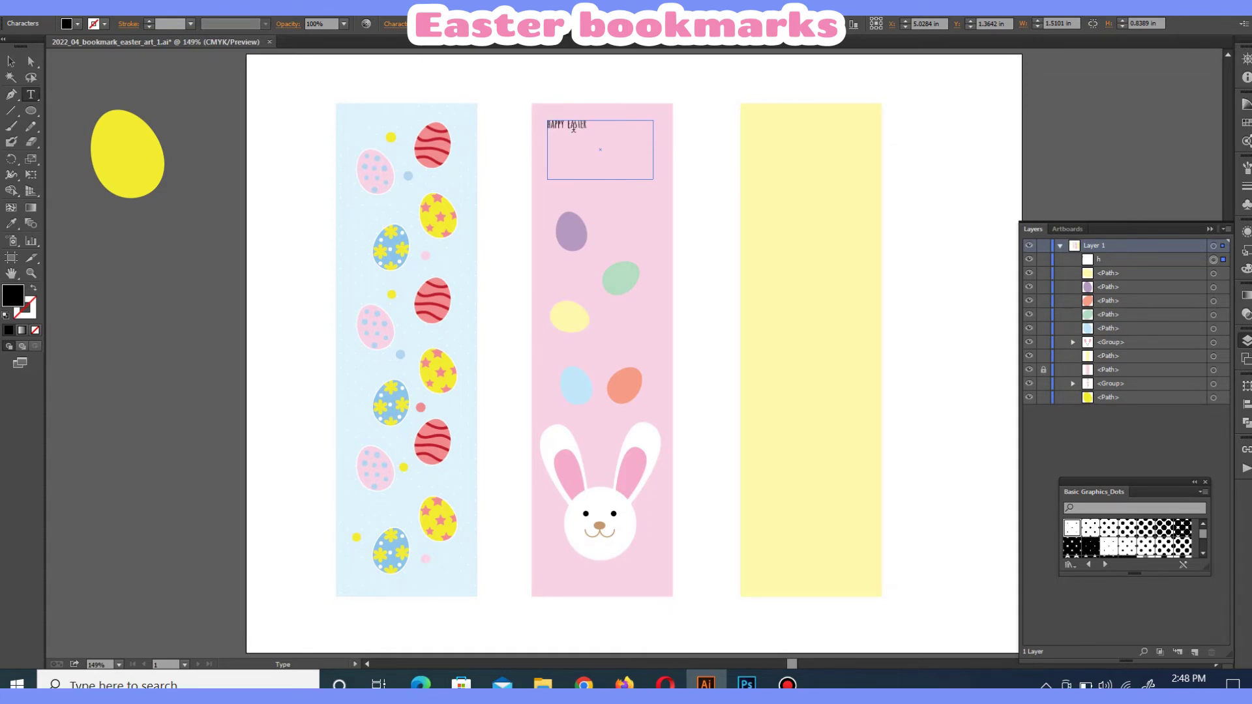
# Make the HAPPY EASTER text box taller and break the title onto two lines.
pyautogui.click(10, 61)
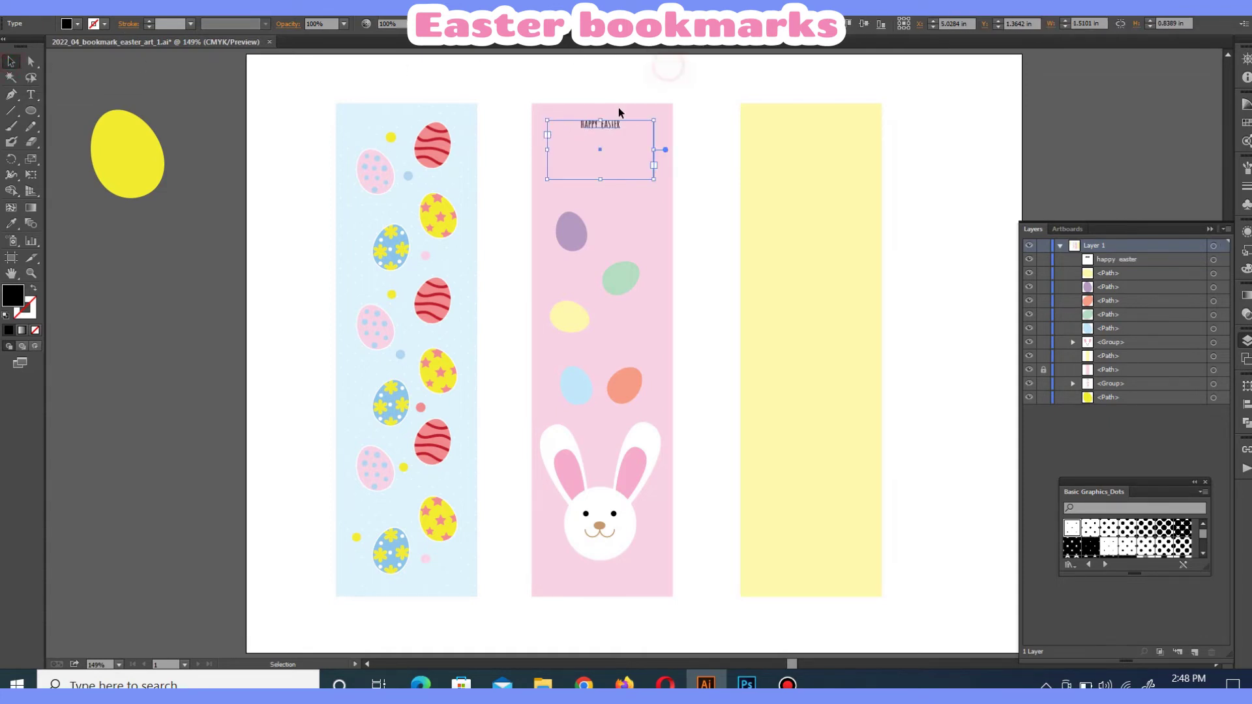
pyautogui.click(654, 24)
pyautogui.click(641, 199)
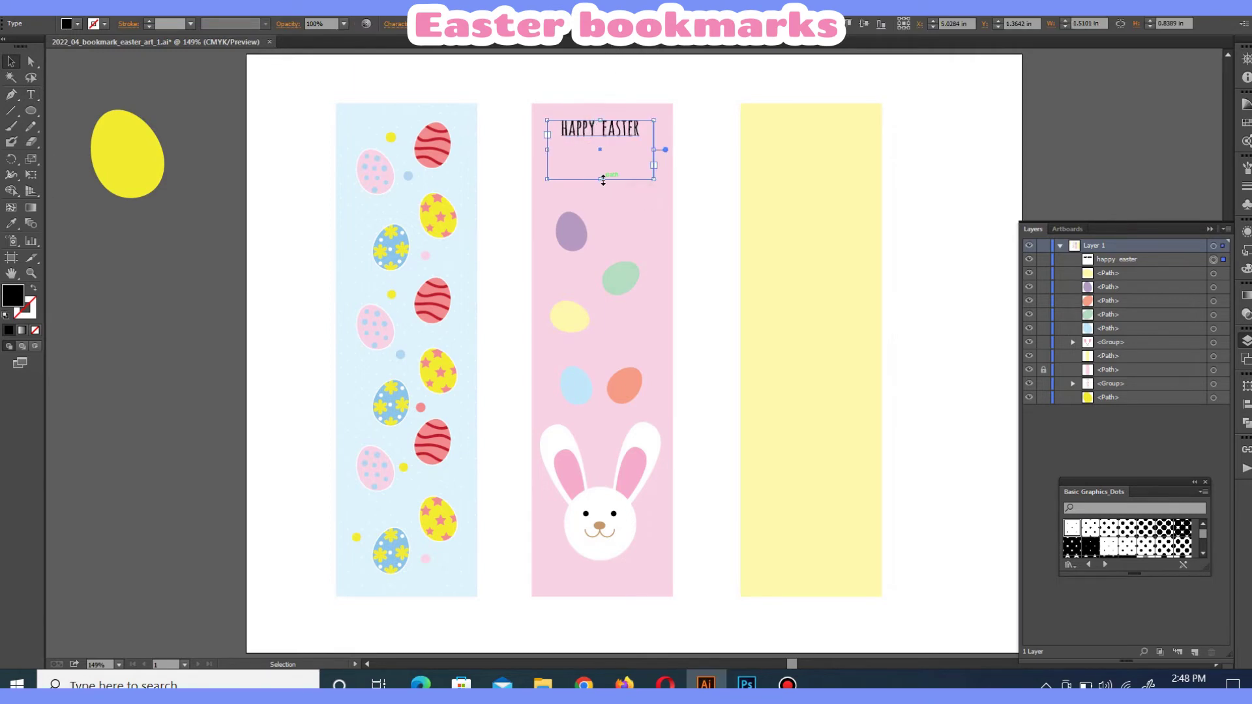
pyautogui.moveTo(602, 179); pyautogui.dragTo(600, 250)
pyautogui.doubleClick(604, 129)
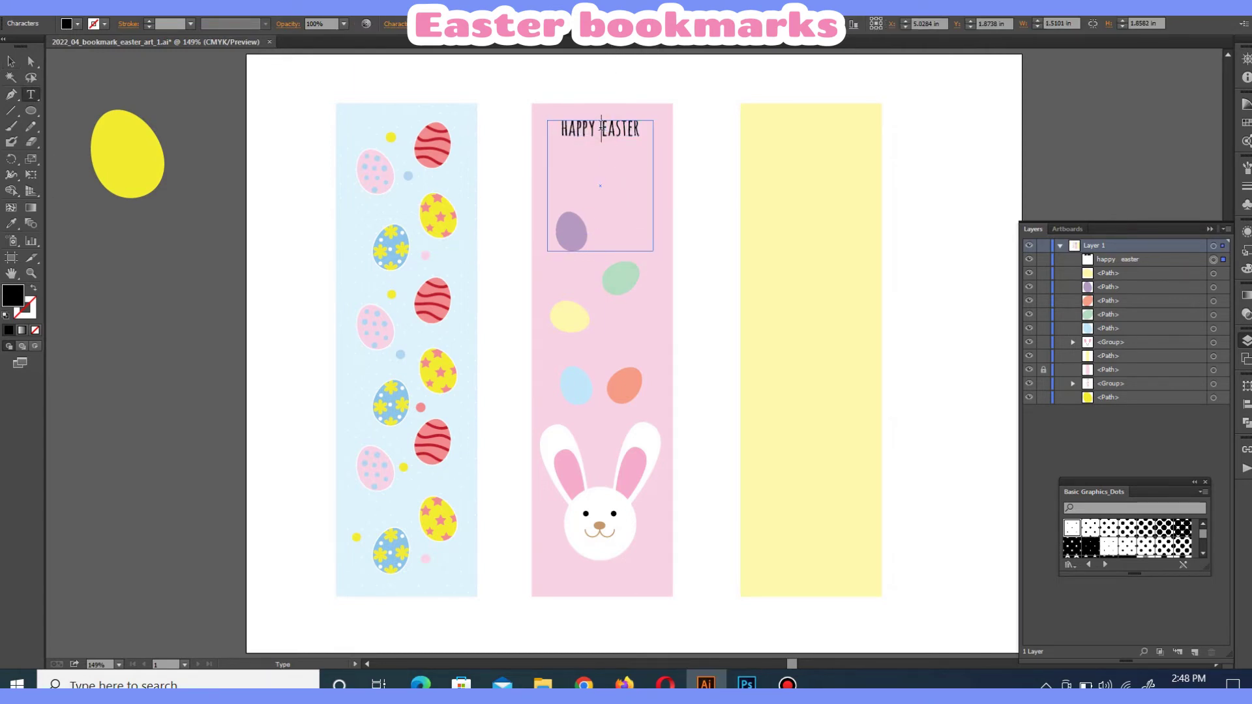
pyautogui.press('Return')
# Set the HAPPY EASTER title's fill to white.
pyautogui.click(14, 62)
pyautogui.click(77, 24)
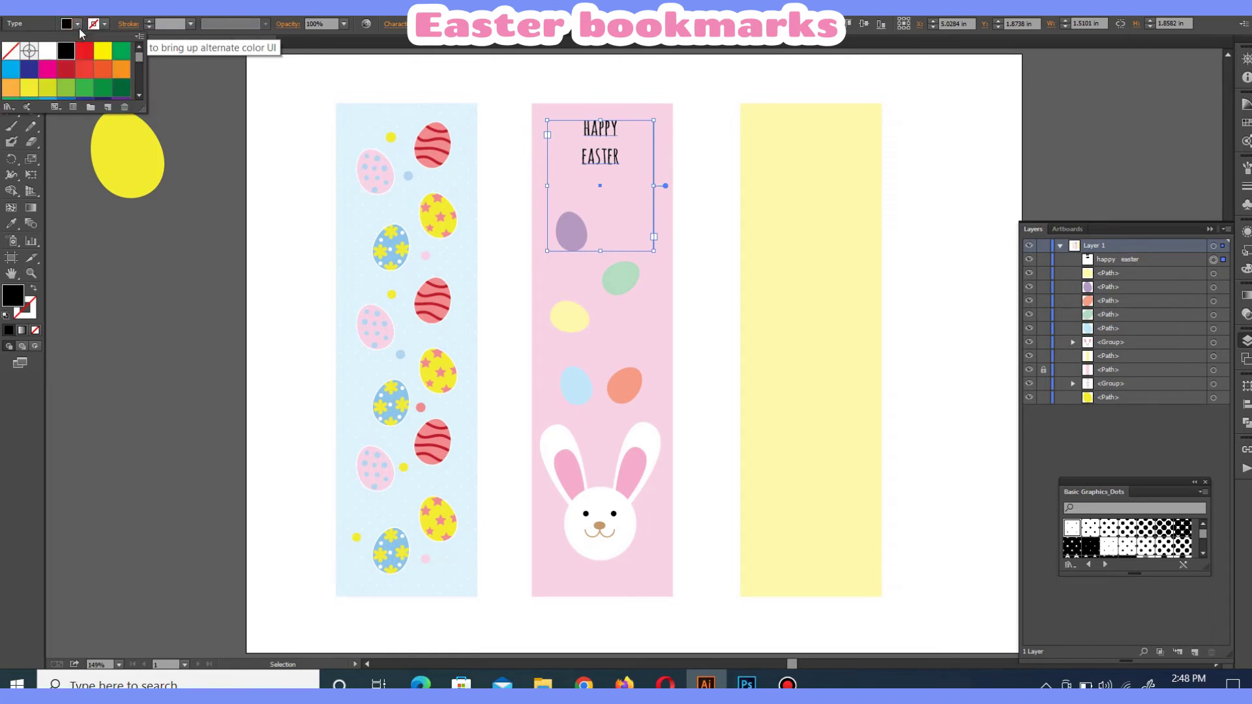
pyautogui.click(47, 50)
pyautogui.click(590, 65)
pyautogui.click(671, 78)
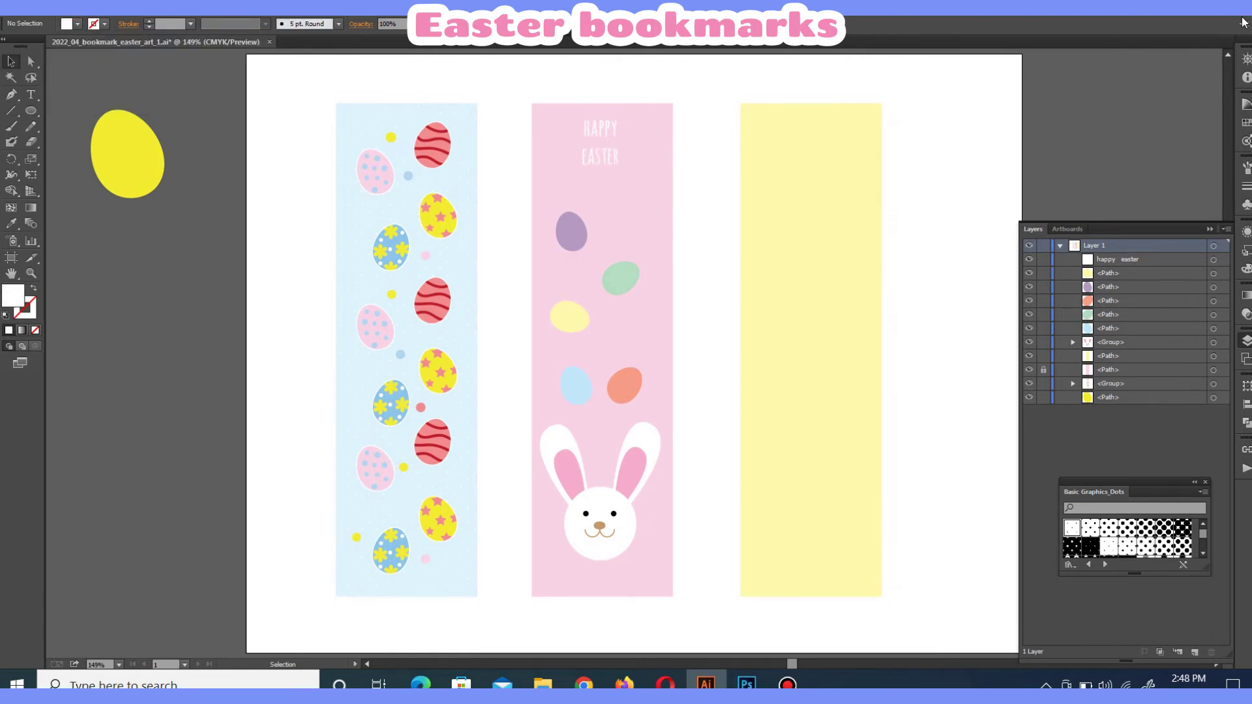
# Set the HAPPY EASTER title's font size to 48 pt.
pyautogui.click(609, 131)
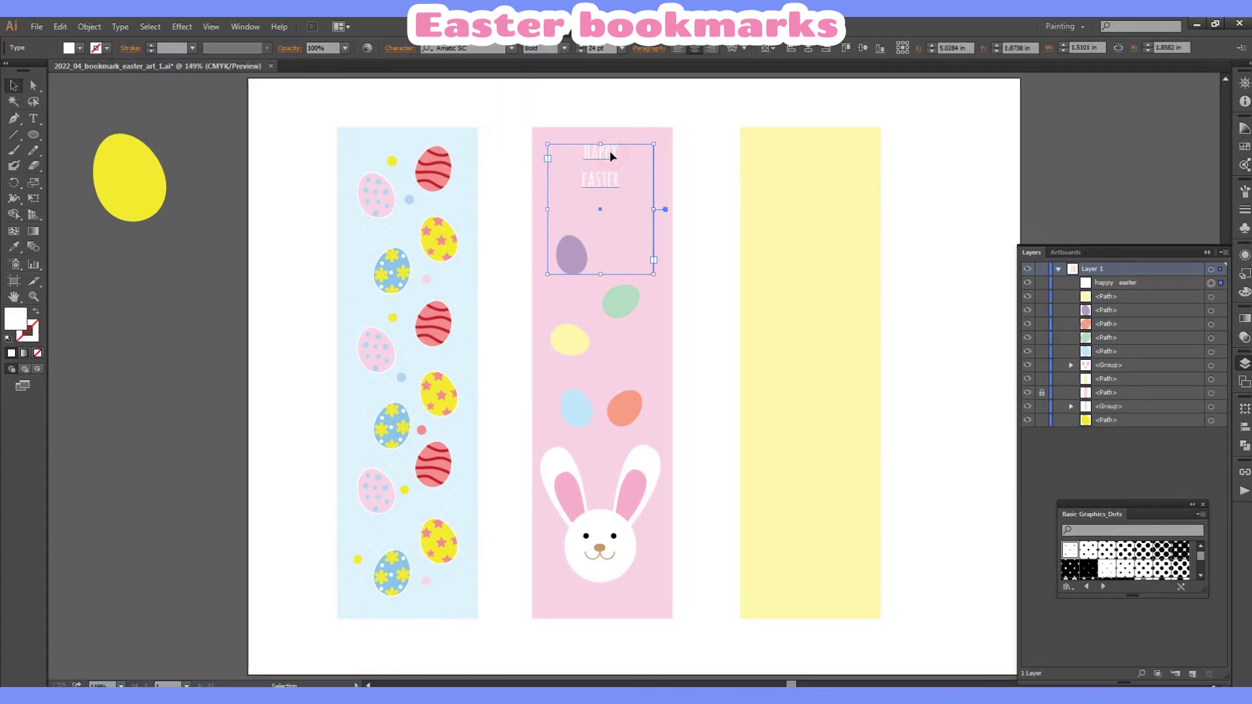
pyautogui.click(621, 47)
pyautogui.click(625, 239)
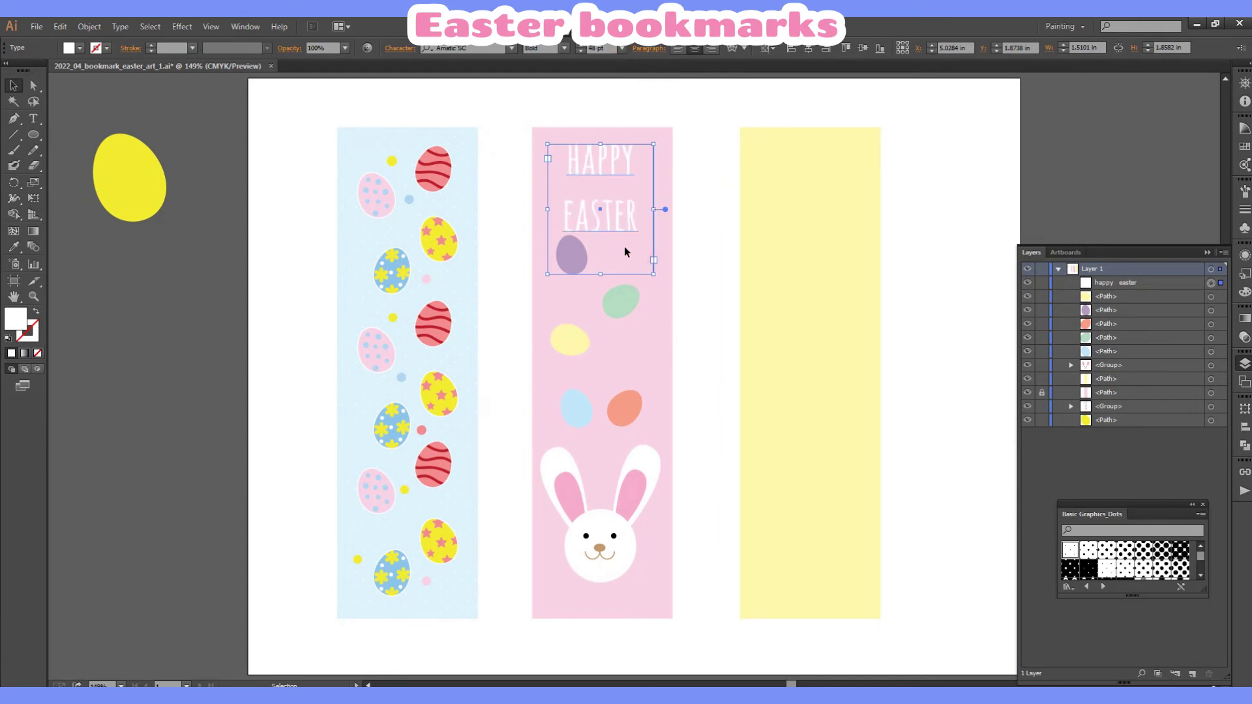
pyautogui.click(626, 202)
pyautogui.click(618, 172)
# Move the purple and green eggs lower and tilt the yellow and purple eggs slightly.
pyautogui.click(573, 254)
pyautogui.moveTo(572, 254)
pyautogui.mouseDown()
pyautogui.moveTo(570, 278)
pyautogui.moveTo(622, 349)
pyautogui.mouseUp()
pyautogui.click(573, 340)
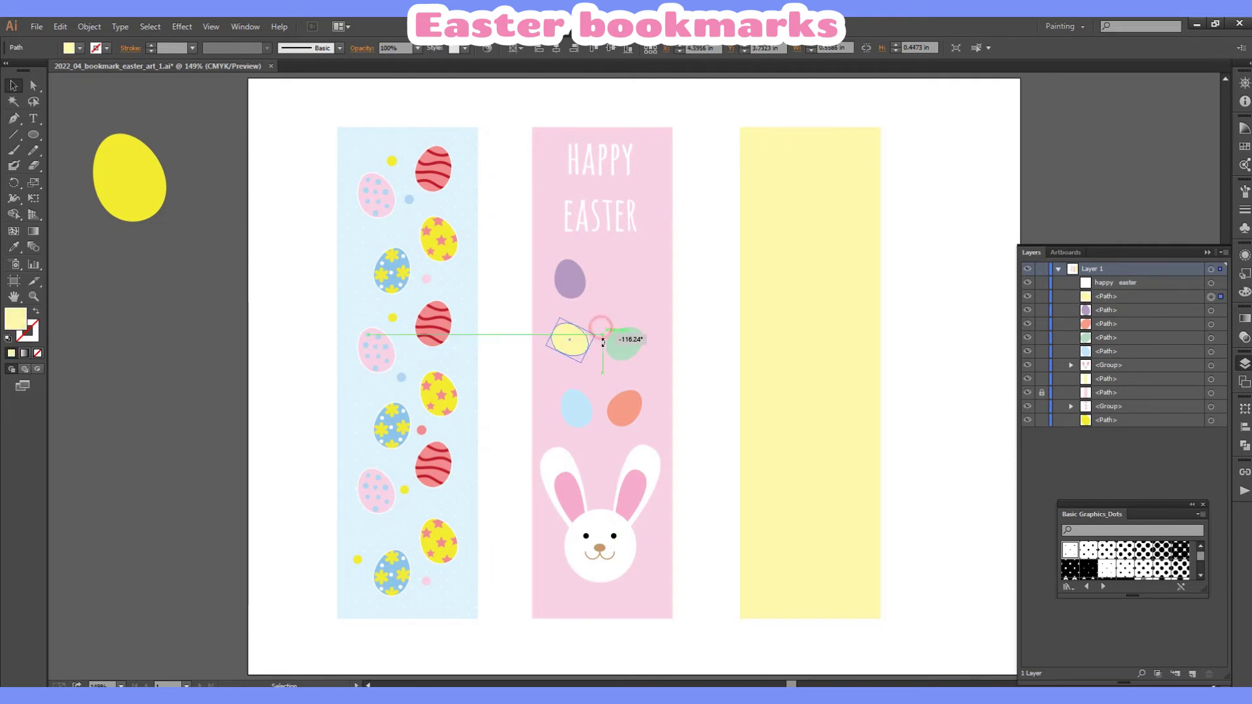
pyautogui.moveTo(570, 279); pyautogui.dragTo(587, 290)
pyautogui.moveTo(596, 268)
pyautogui.mouseDown()
pyautogui.moveTo(620, 297)
pyautogui.moveTo(599, 274)
pyautogui.mouseUp()
# Shift the blue egg into place, then select the pink bookmark background.
pyautogui.click(591, 413)
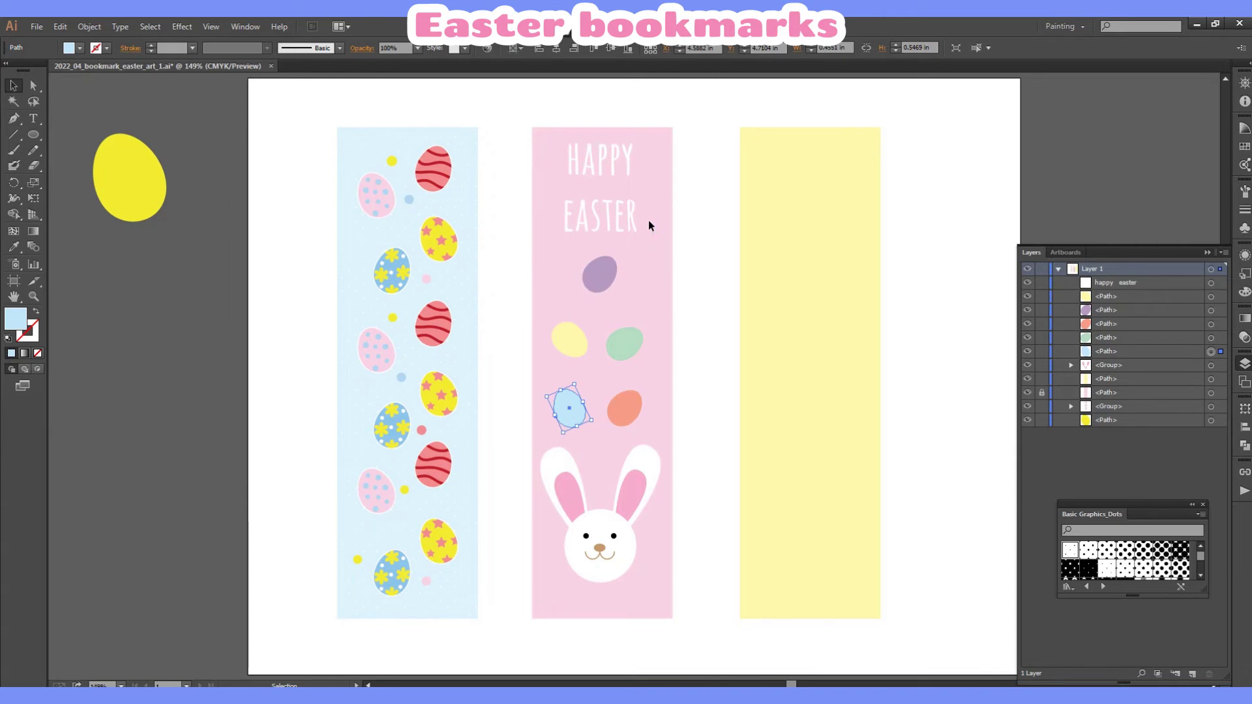
pyautogui.click(681, 311)
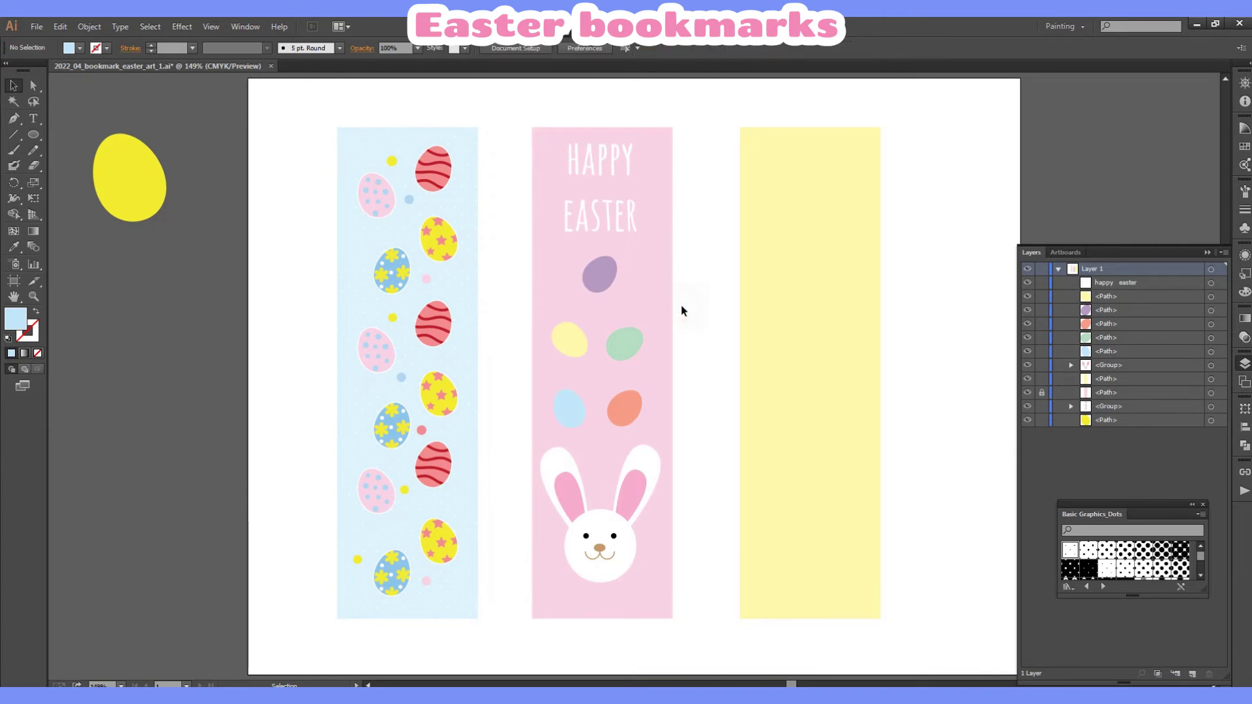
pyautogui.click(626, 515)
pyautogui.click(695, 427)
pyautogui.click(668, 307)
pyautogui.click(60, 27)
# Paste a copy of the pink background in front and fill it with the Basic Graphics_Lines pattern.
pyautogui.click(71, 92)
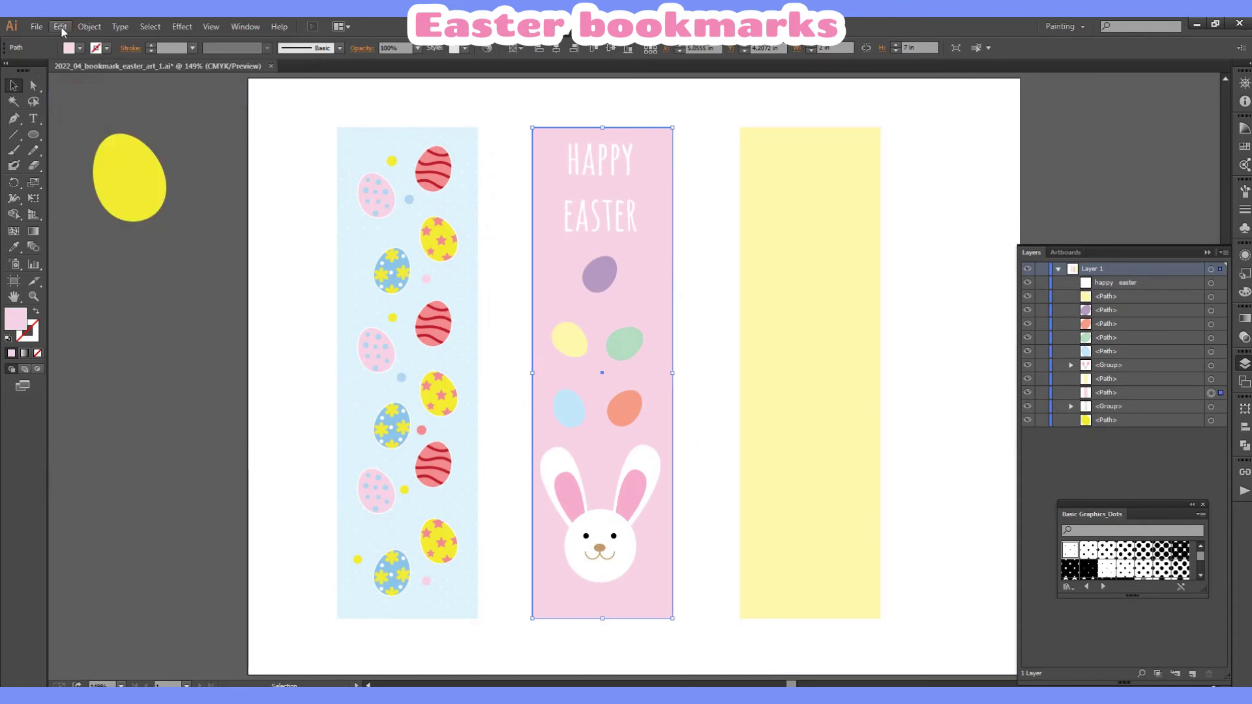
pyautogui.click(60, 27)
pyautogui.click(95, 127)
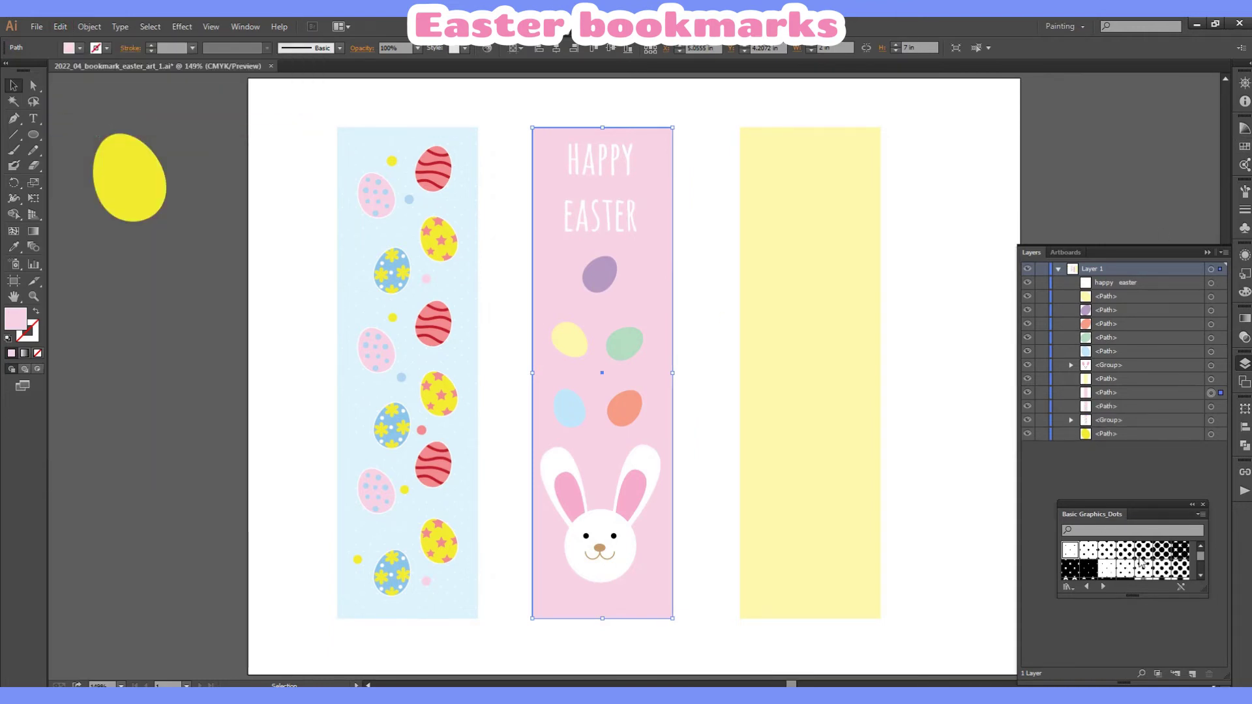
pyautogui.moveTo(1147, 515); pyautogui.dragTo(954, 242)
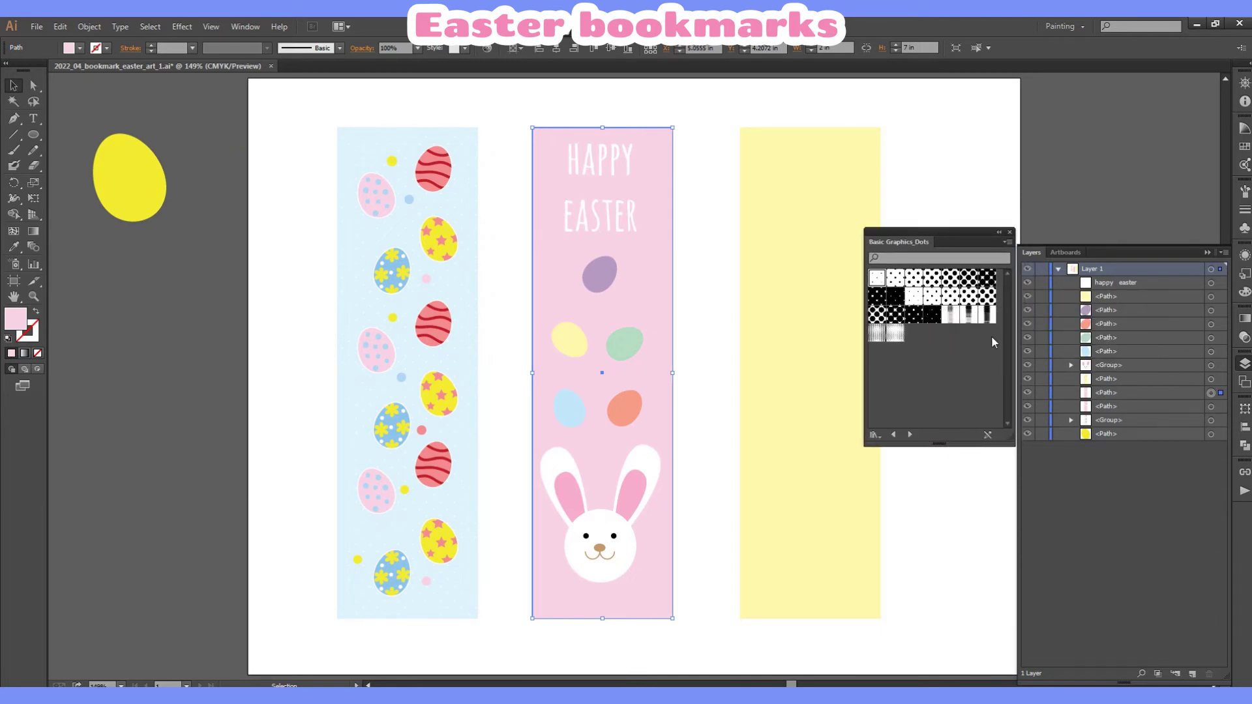
pyautogui.click(910, 434)
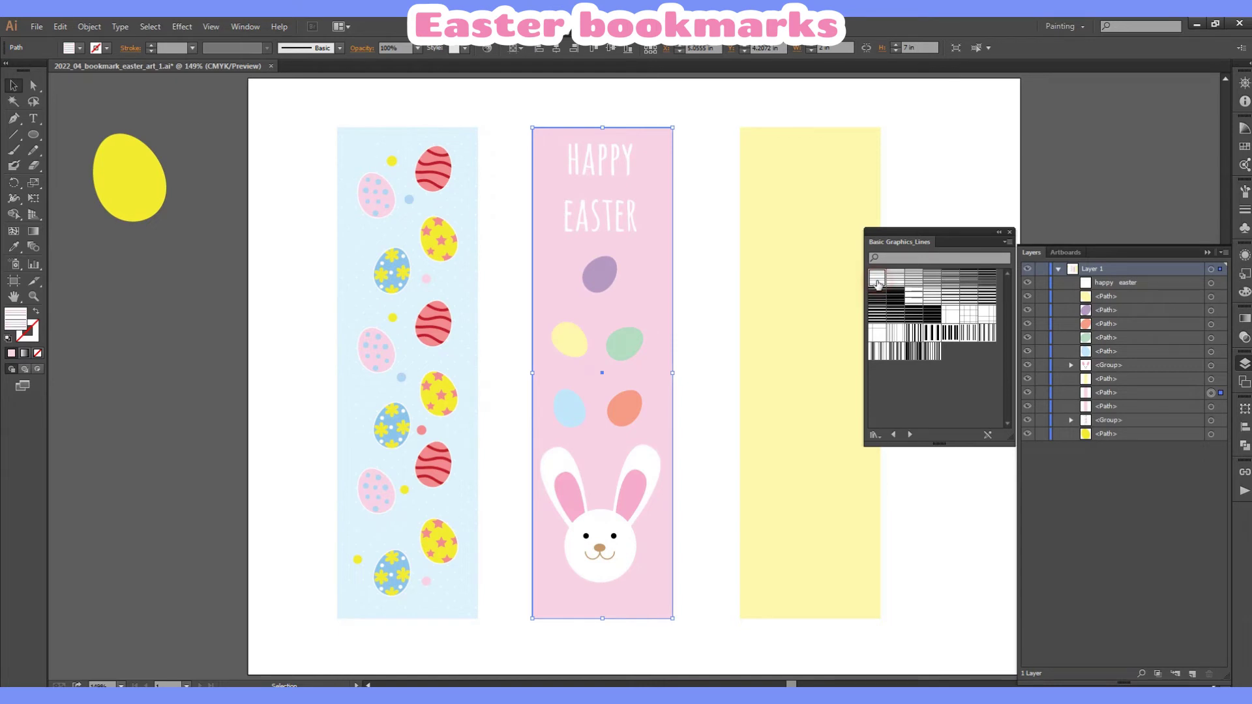
pyautogui.click(878, 284)
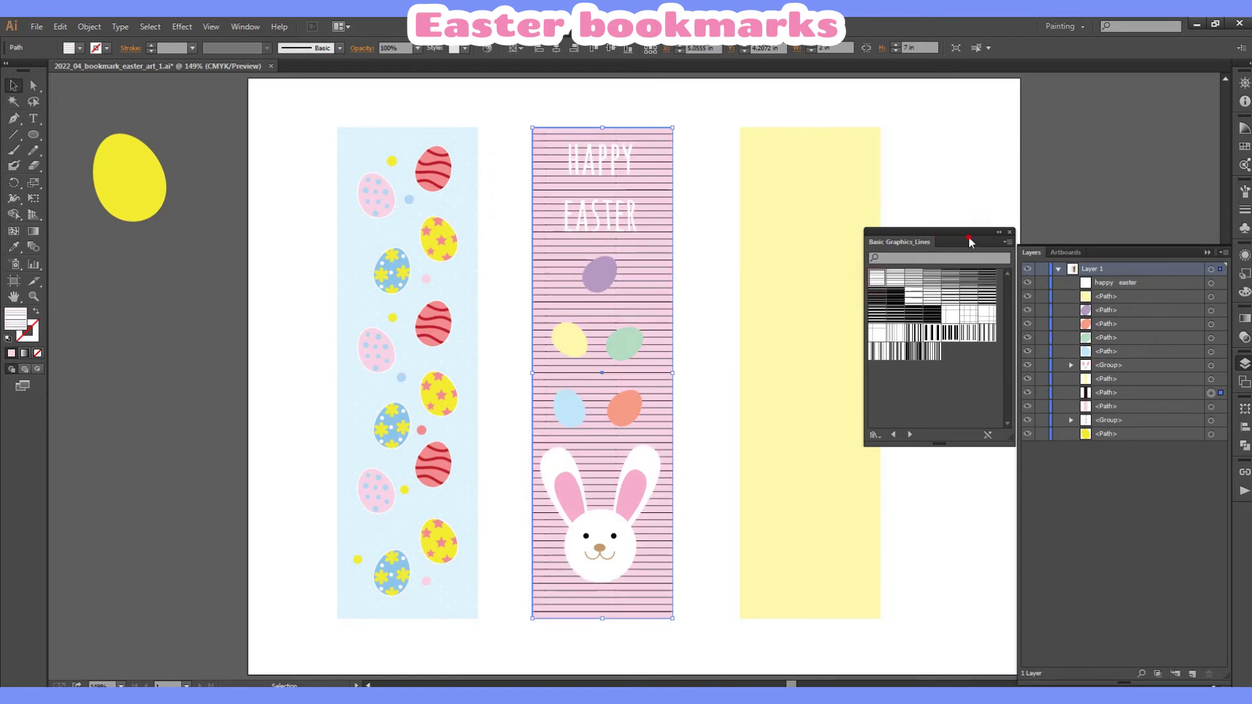
# Rearrange the pattern library and panels to show the document's Swatches.
pyautogui.moveTo(970, 241); pyautogui.dragTo(1157, 467)
pyautogui.click(1245, 366)
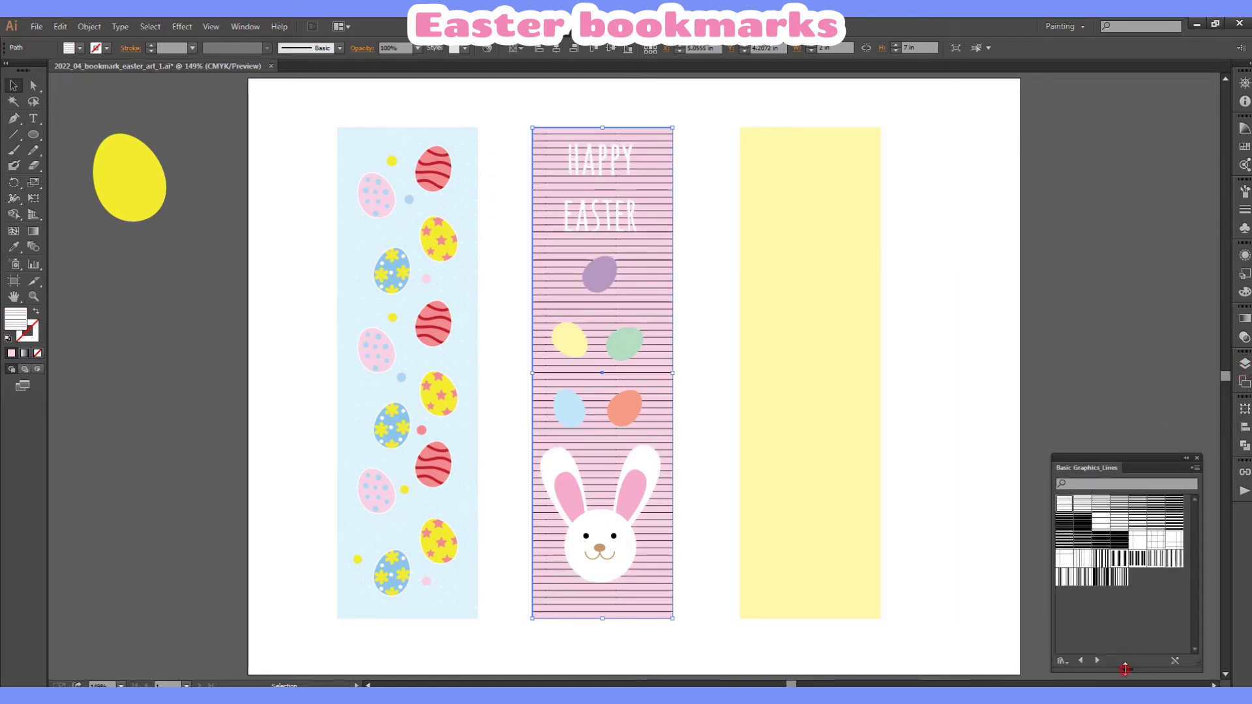
pyautogui.moveTo(1126, 669); pyautogui.dragTo(1127, 628)
pyautogui.moveTo(1135, 459); pyautogui.dragTo(1117, 132)
pyautogui.click(1242, 148)
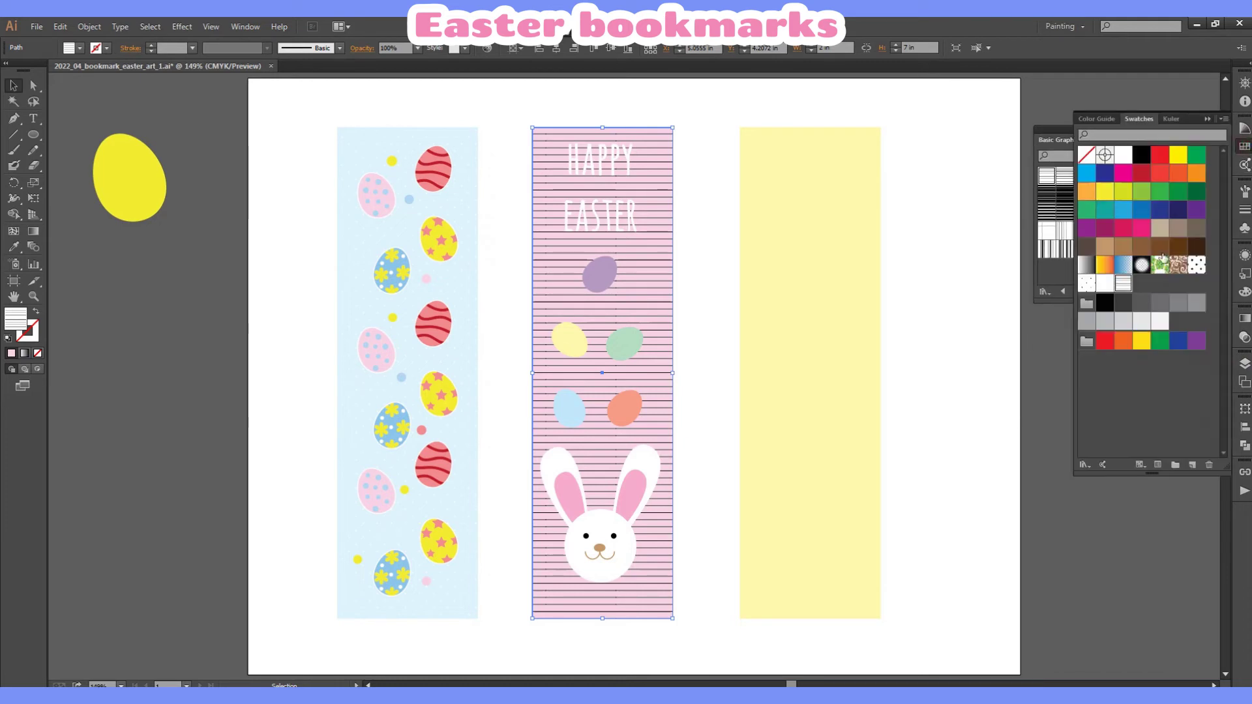
# Save a copy of the line pattern as New Pattern 2 and recolour its lines white.
pyautogui.doubleClick(1127, 285)
pyautogui.click(175, 79)
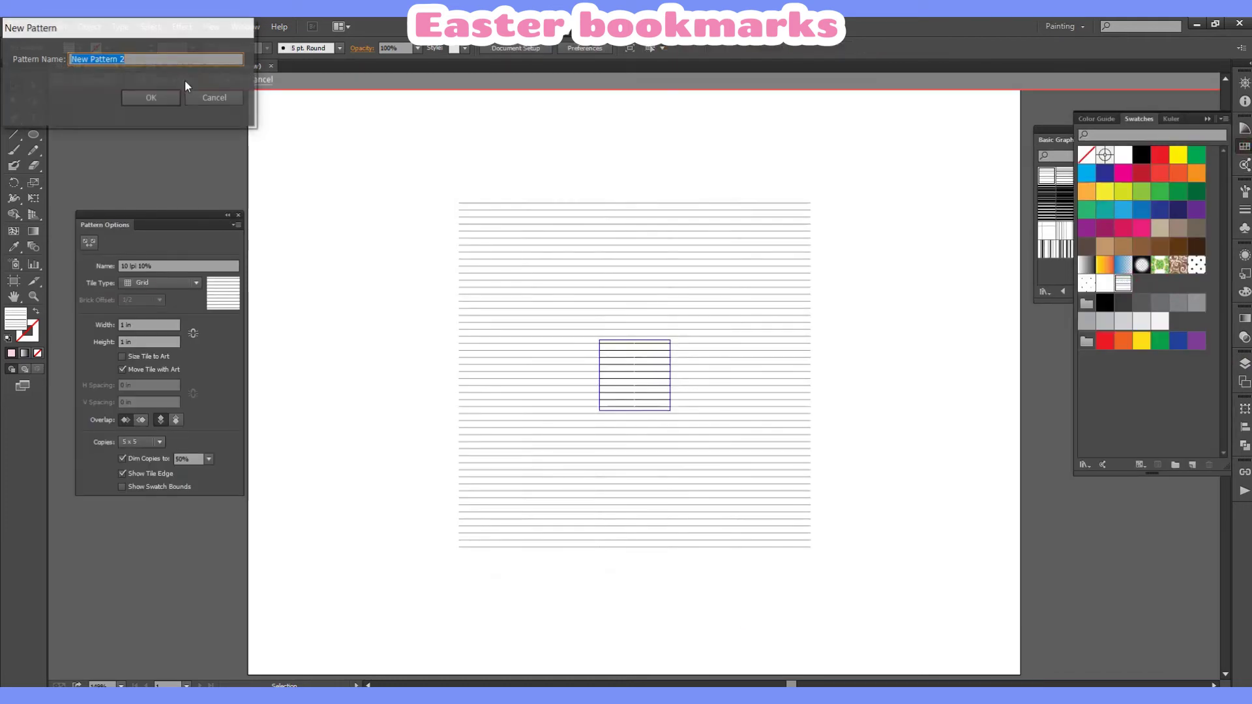
pyautogui.click(145, 99)
pyautogui.click(754, 388)
pyautogui.click(221, 79)
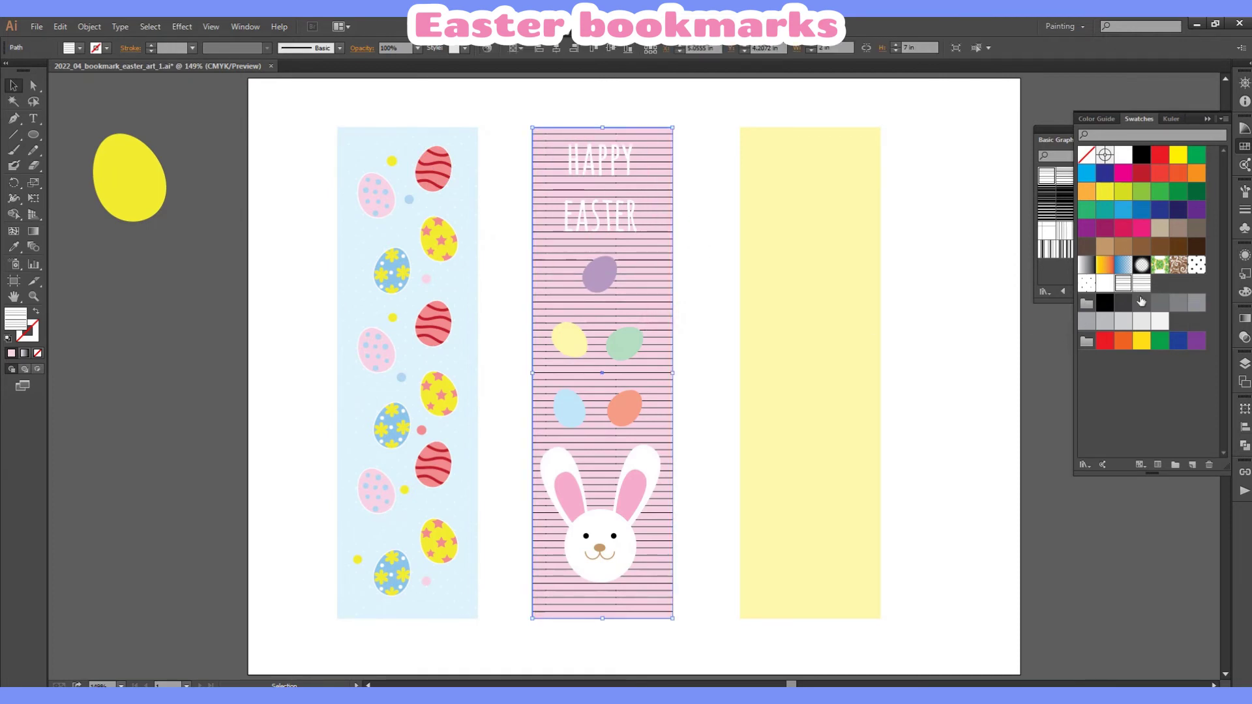
pyautogui.doubleClick(1141, 284)
pyautogui.click(80, 47)
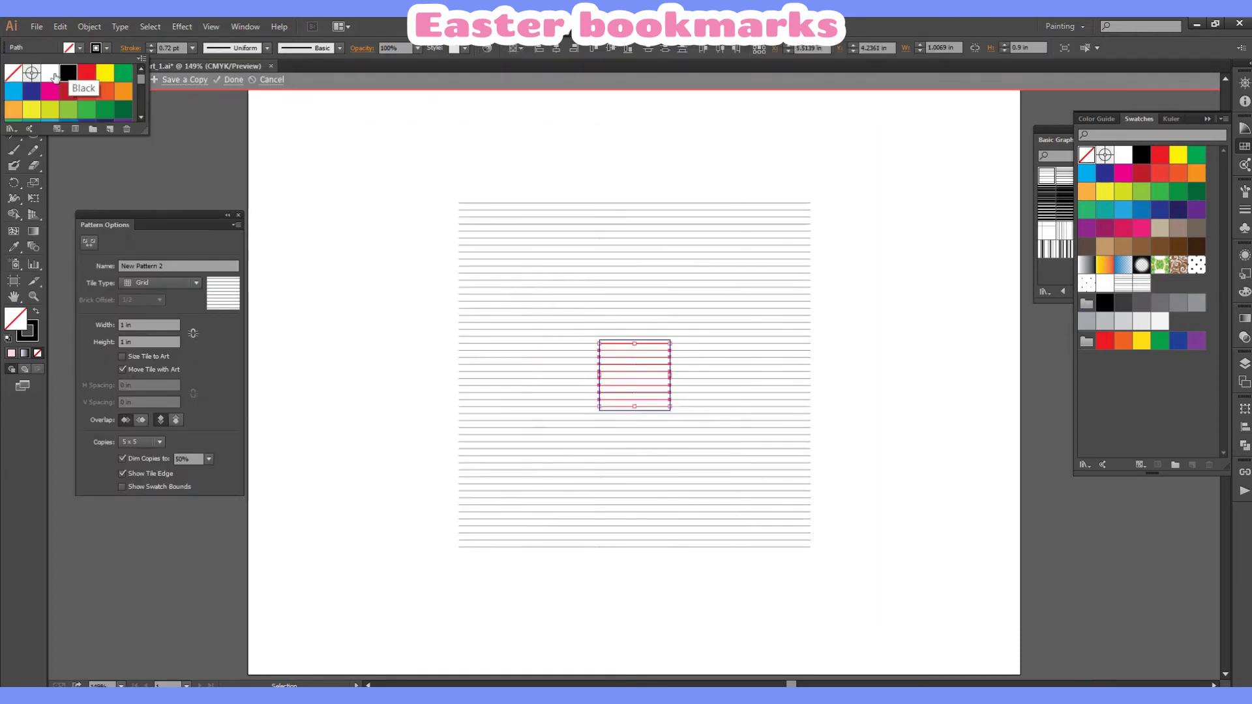
pyautogui.click(233, 79)
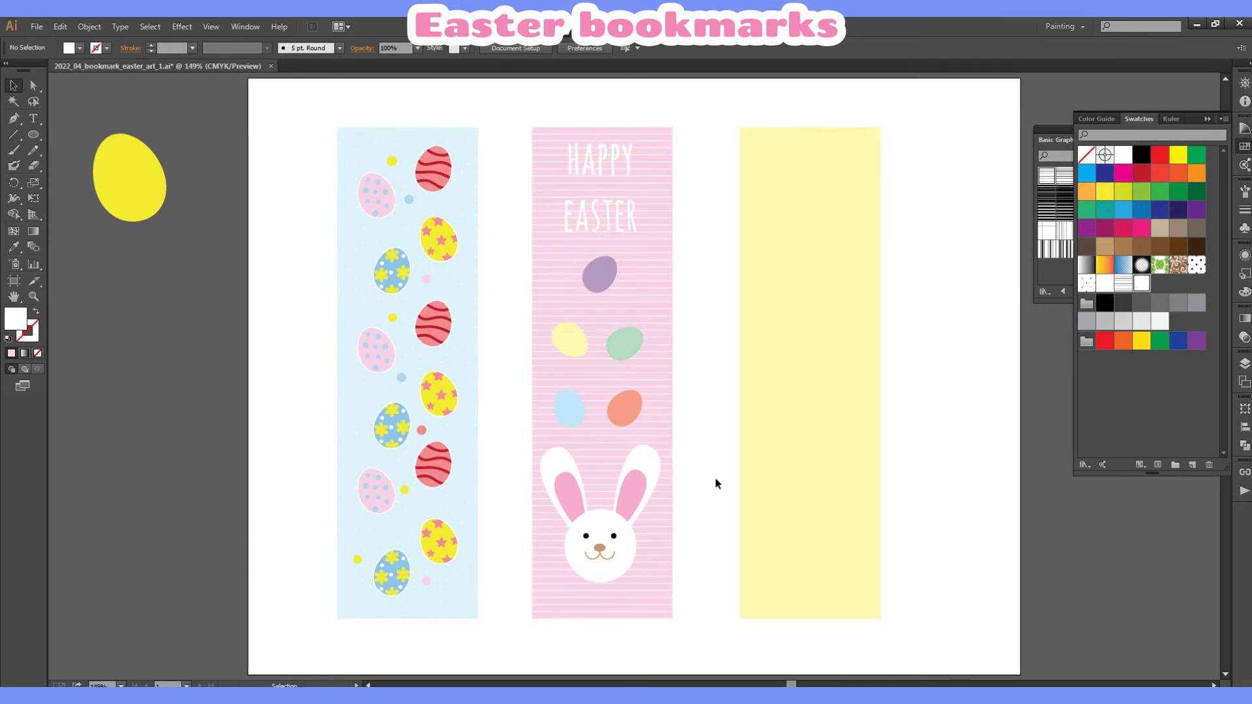
# Recolour the mint egg a bright, saturated green.
pyautogui.click(632, 340)
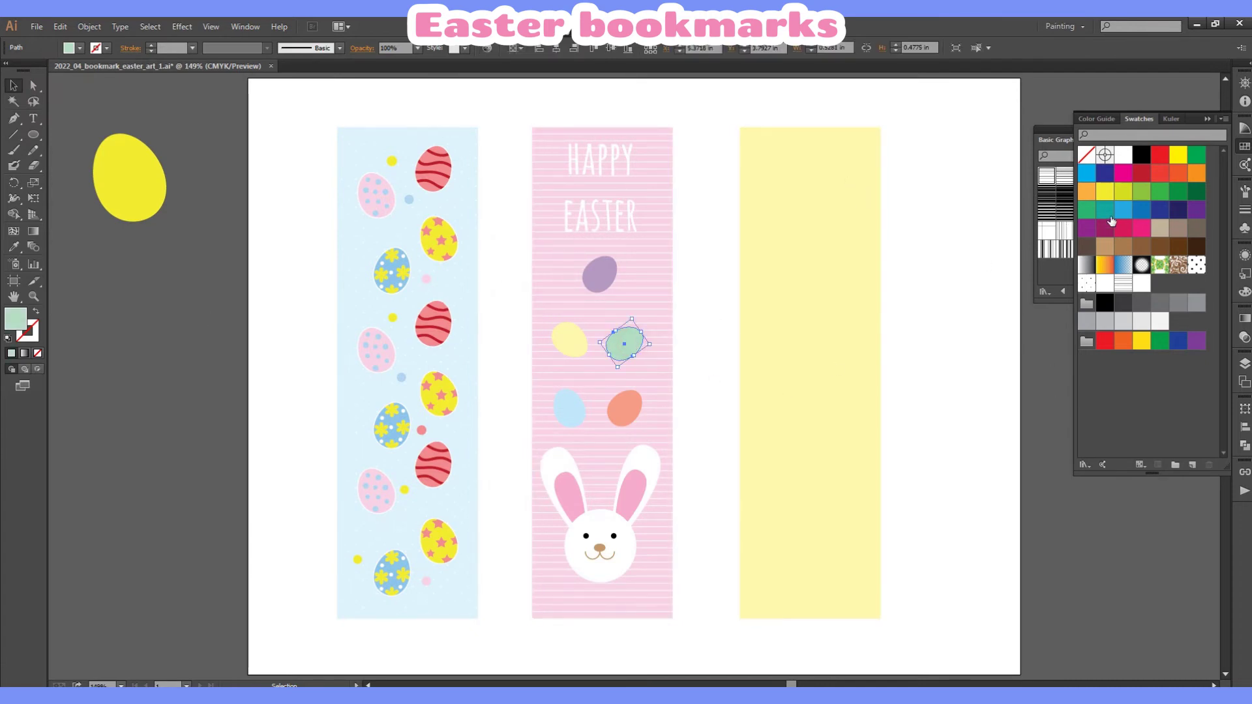
pyautogui.click(1107, 194)
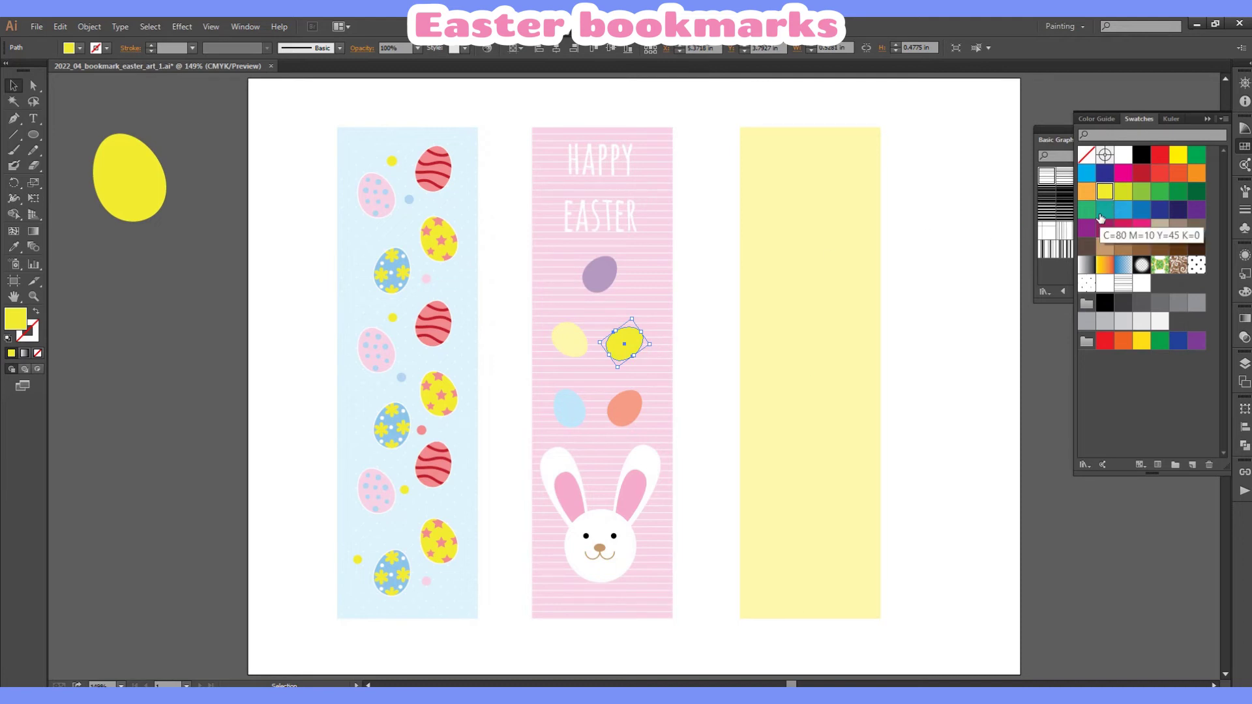
pyautogui.click(1141, 192)
pyautogui.click(569, 339)
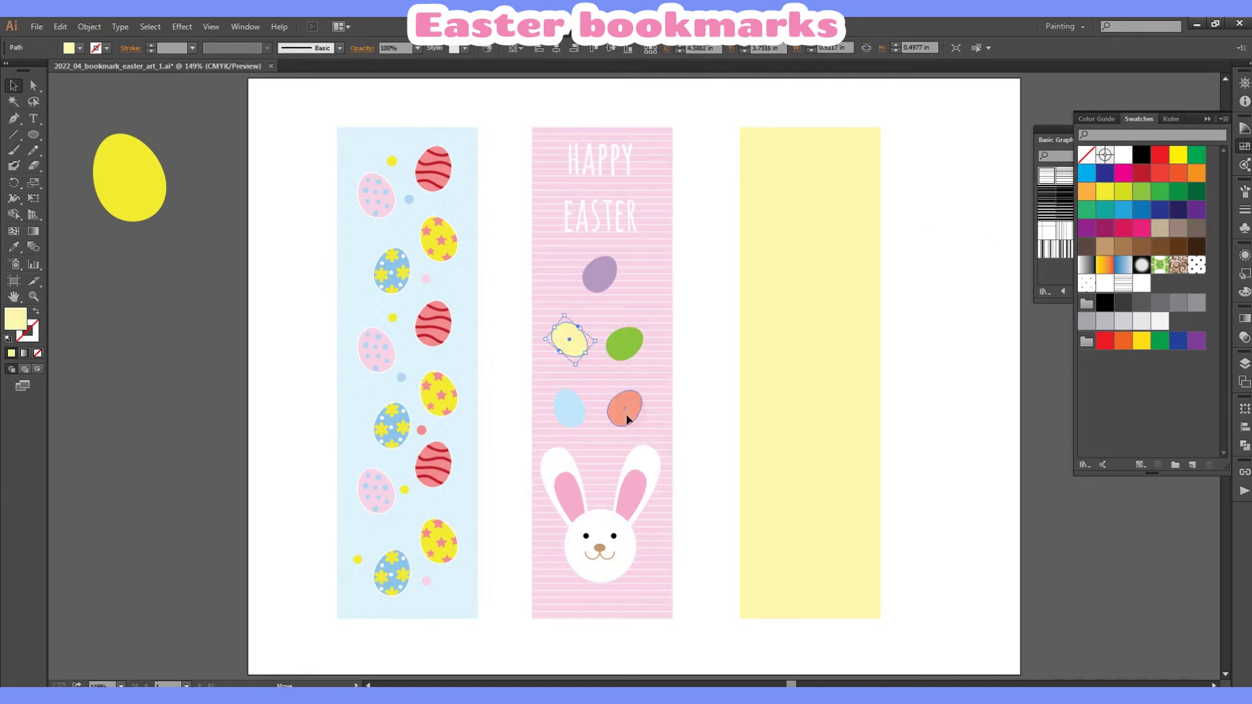
# Tilt the blue and green eggs slightly.
pyautogui.click(624, 408)
pyautogui.click(569, 408)
pyautogui.moveTo(589, 390); pyautogui.dragTo(603, 400)
pyautogui.click(624, 344)
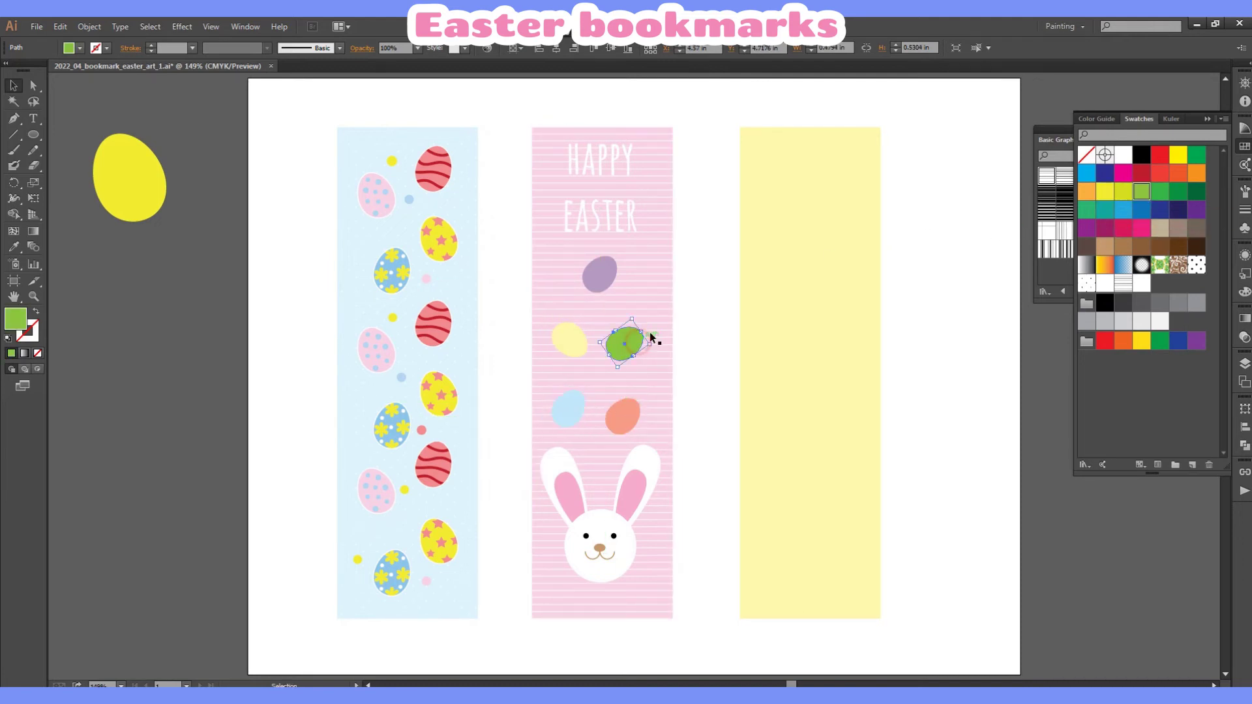
pyautogui.moveTo(653, 343); pyautogui.dragTo(642, 321)
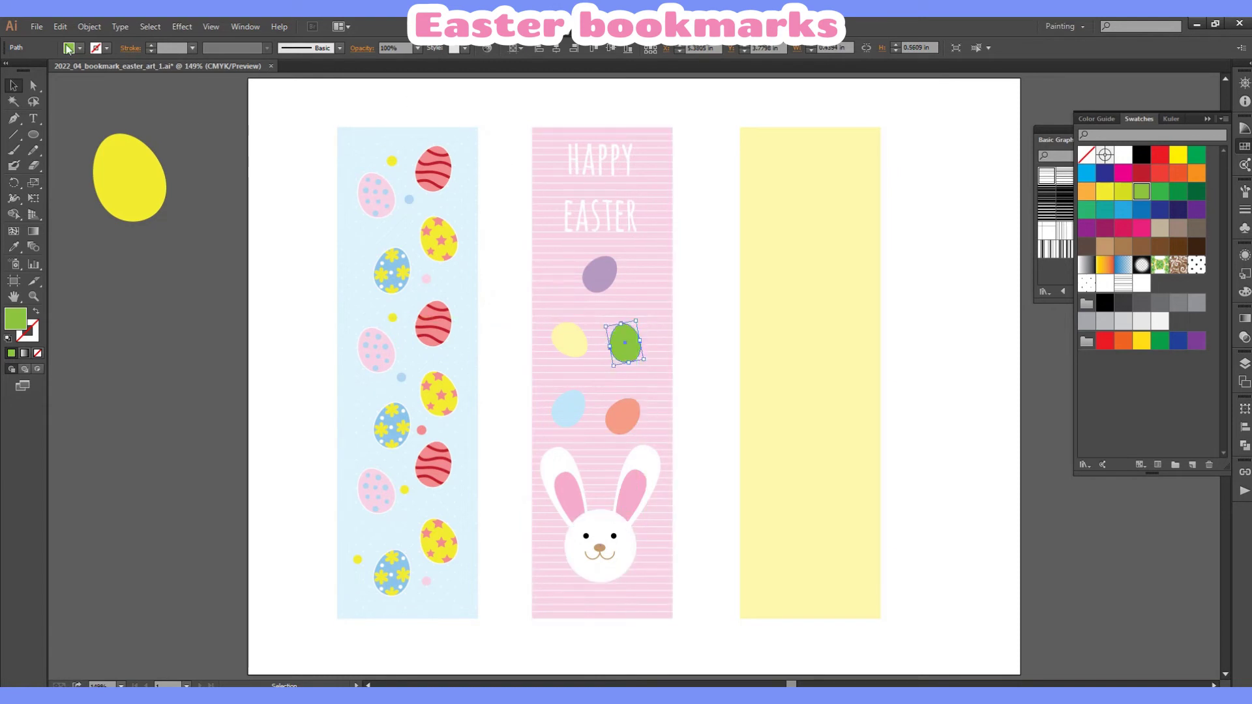
pyautogui.click(666, 509)
pyautogui.scroll(1, 668, 365)
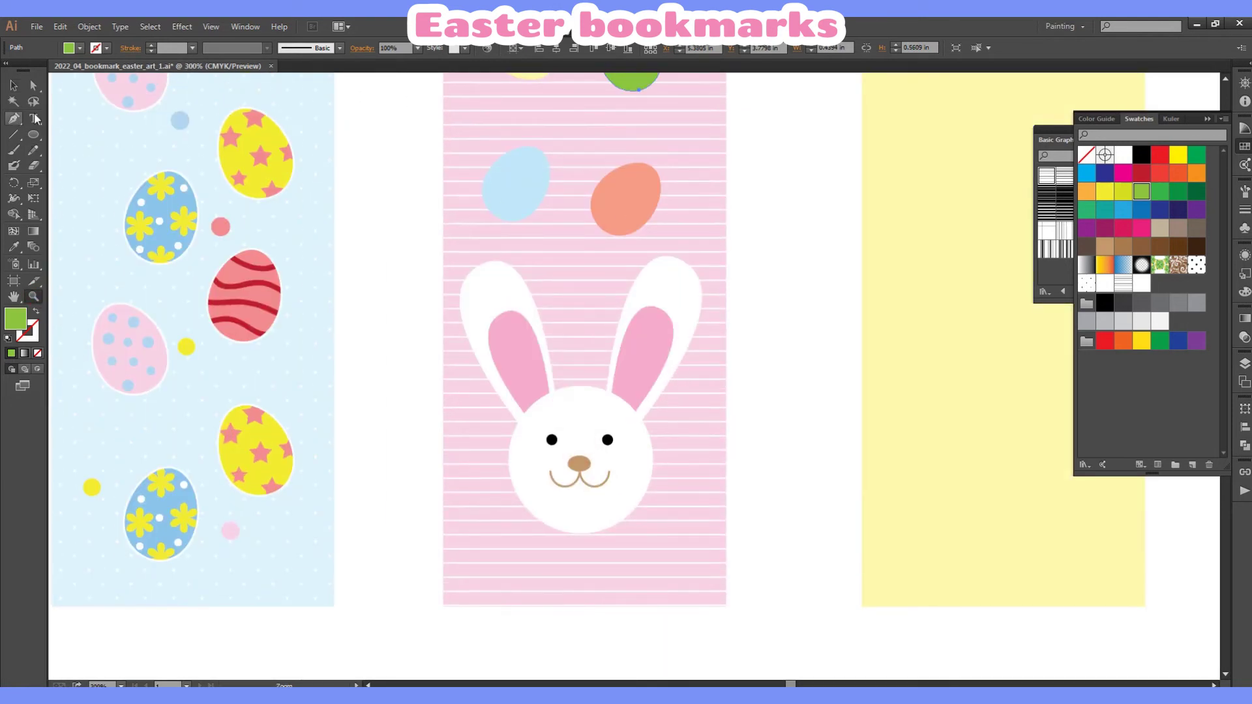
# Nudge the bunny's eyes, nose and smile slightly down.
pyautogui.click(33, 85)
pyautogui.click(601, 475)
pyautogui.click(721, 460)
pyautogui.click(13, 86)
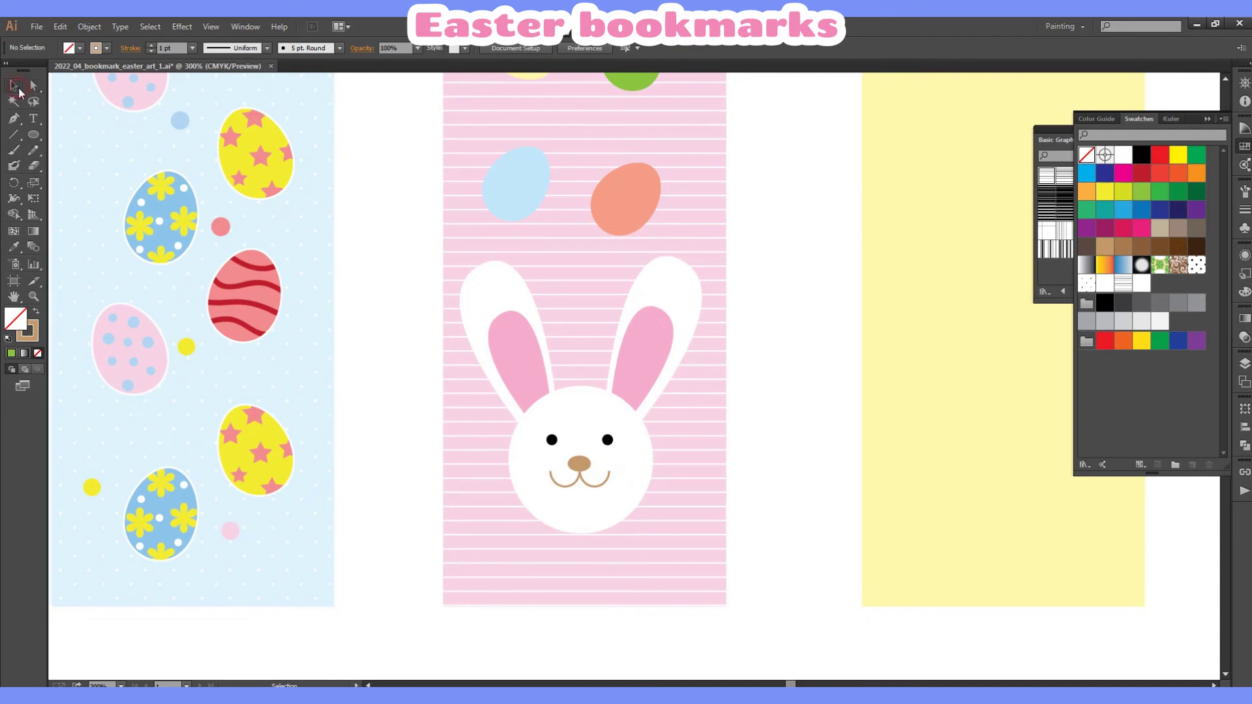
pyautogui.moveTo(34, 86); pyautogui.dragTo(69, 101)
pyautogui.click(551, 439)
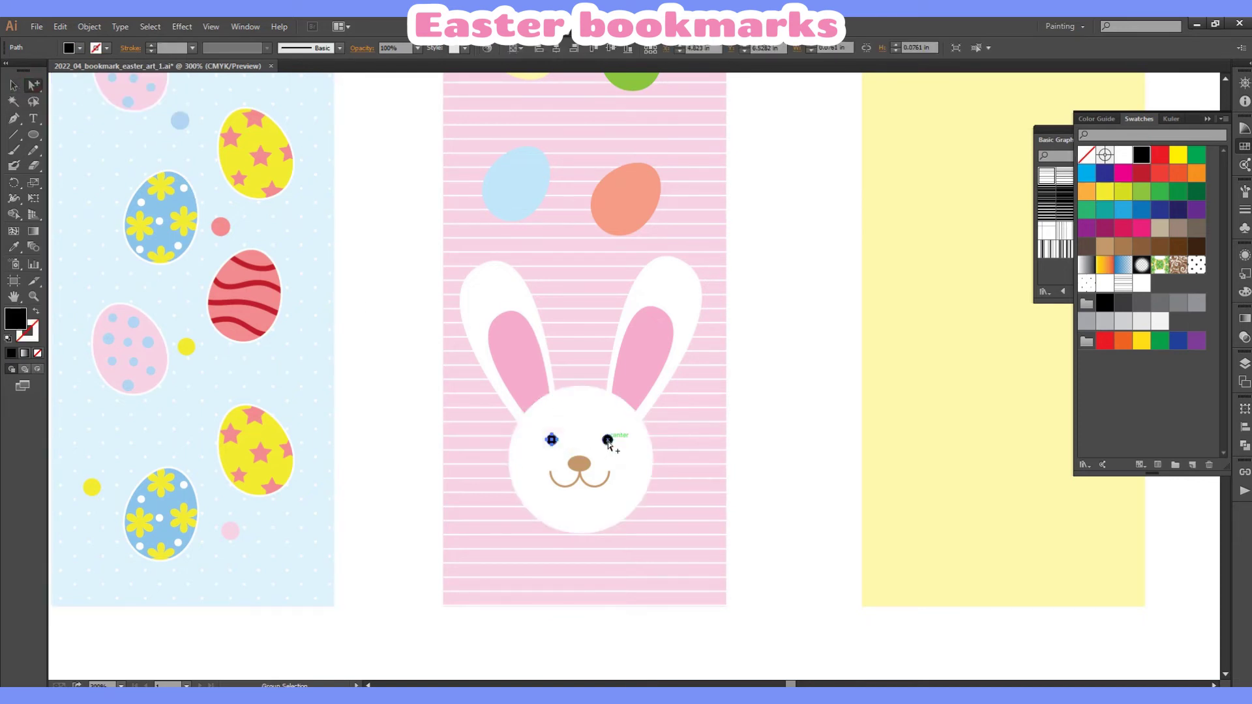
pyautogui.keyDown('shift'); pyautogui.click(607, 440); pyautogui.keyUp('shift')
pyautogui.keyDown('shift'); pyautogui.click(579, 462); pyautogui.keyUp('shift')
pyautogui.keyDown('shift'); pyautogui.click(594, 484); pyautogui.keyUp('shift')
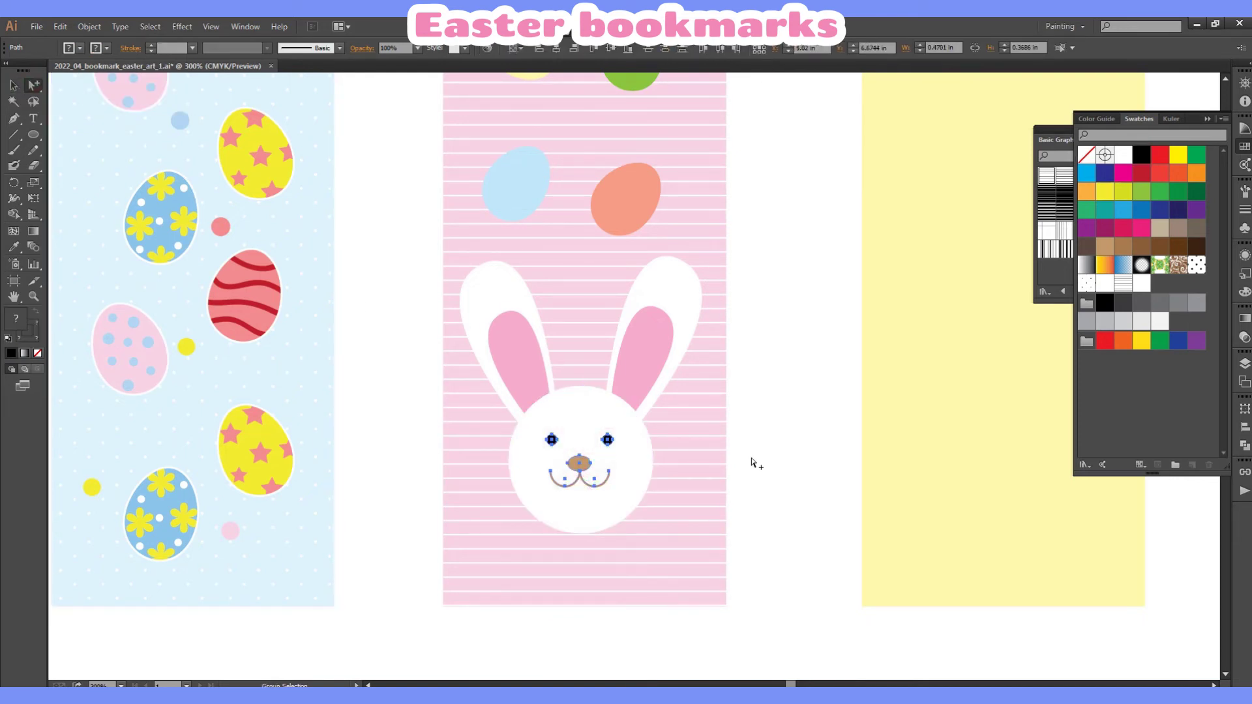
pyautogui.press('Down')
pyautogui.press('Down')
pyautogui.press('Down')
pyautogui.press('Down')
pyautogui.press('Down')
pyautogui.press('Down')
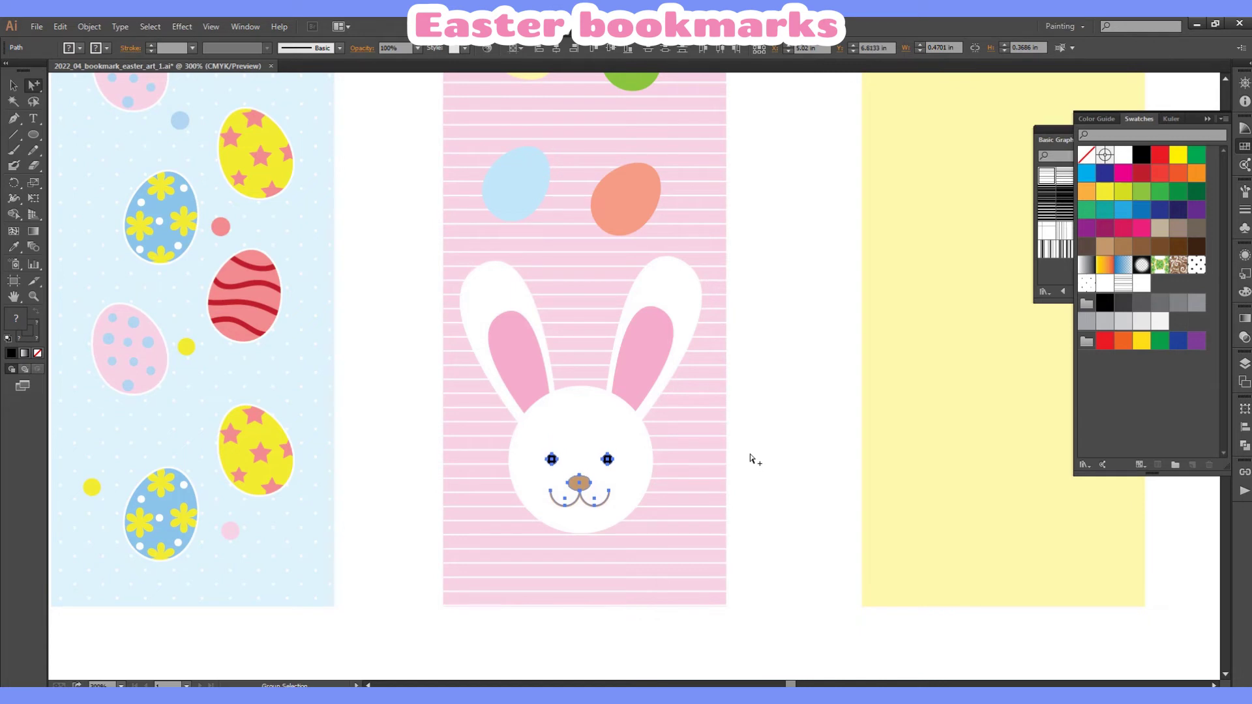
pyautogui.click(750, 459)
# Draw a curved whisker left of the bunny's face with a tapered Width Profile 1.
pyautogui.click(607, 459)
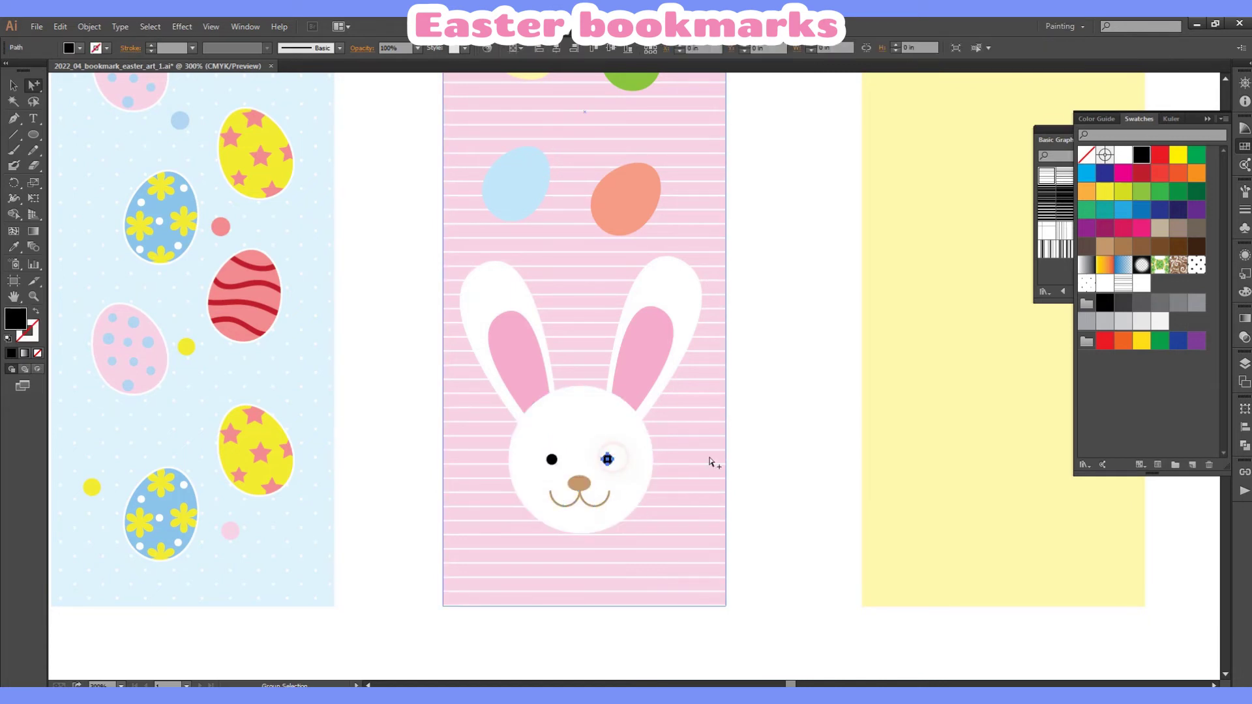
pyautogui.click(813, 450)
pyautogui.press('p')
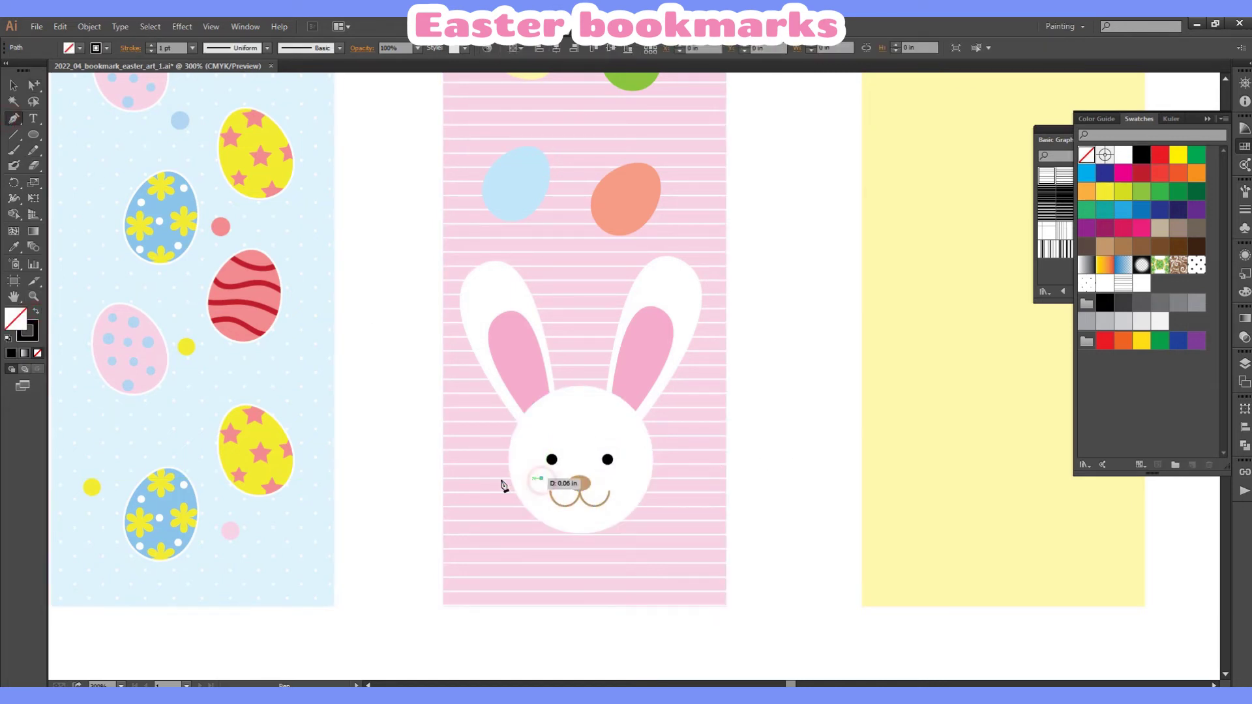
pyautogui.moveTo(469, 482); pyautogui.dragTo(447, 497)
pyautogui.moveTo(541, 477); pyautogui.dragTo(549, 492)
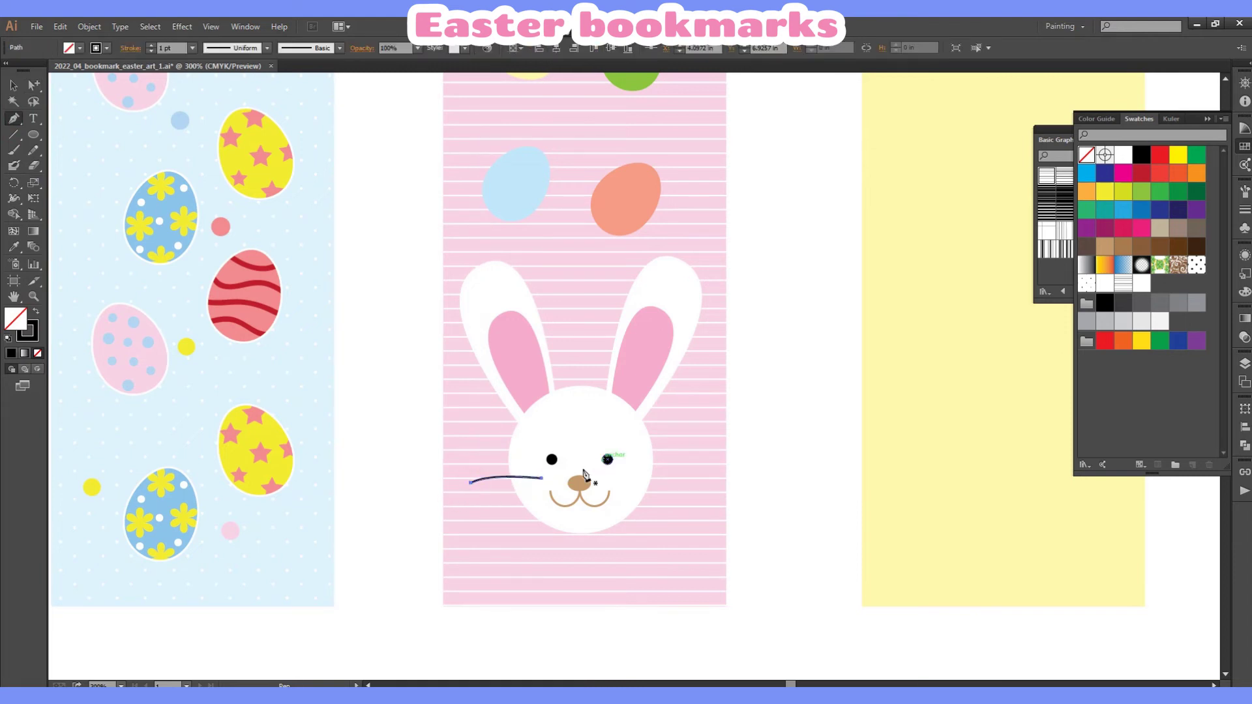
pyautogui.hotkey('ctrl', 'z')
pyautogui.click(539, 475)
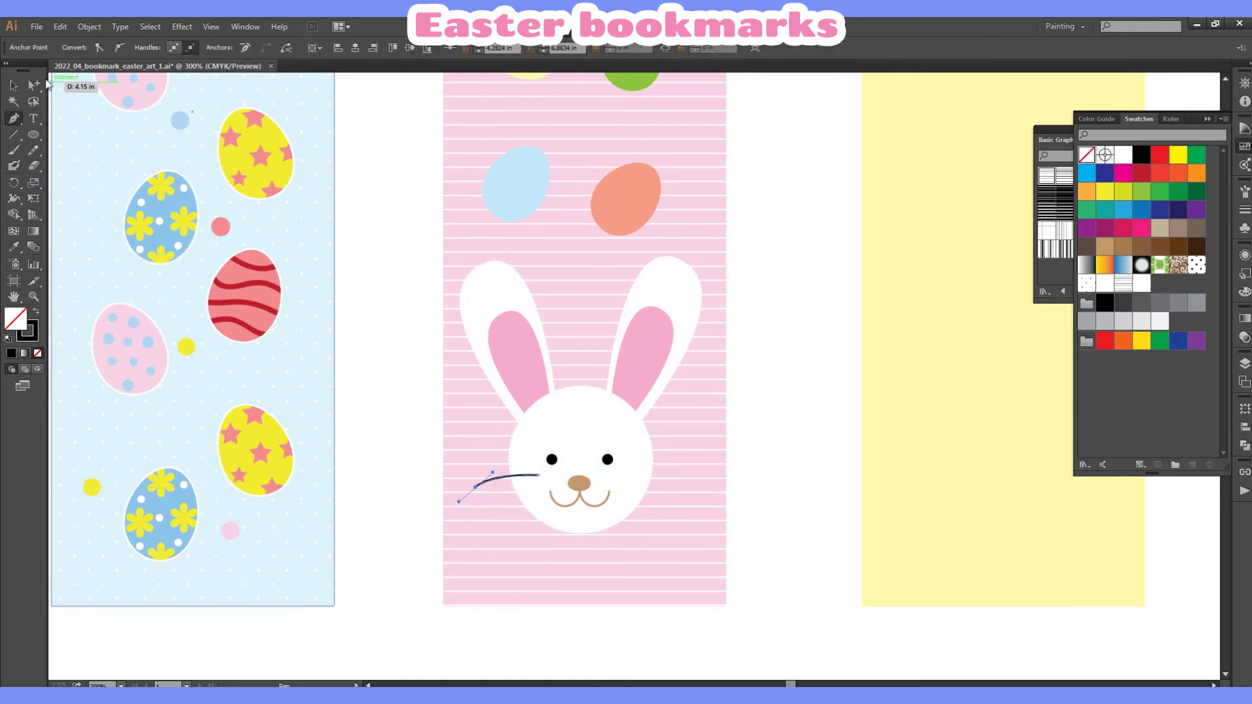
pyautogui.keyDown('ctrl'); pyautogui.click(414, 196); pyautogui.keyUp('ctrl')
pyautogui.click(242, 48)
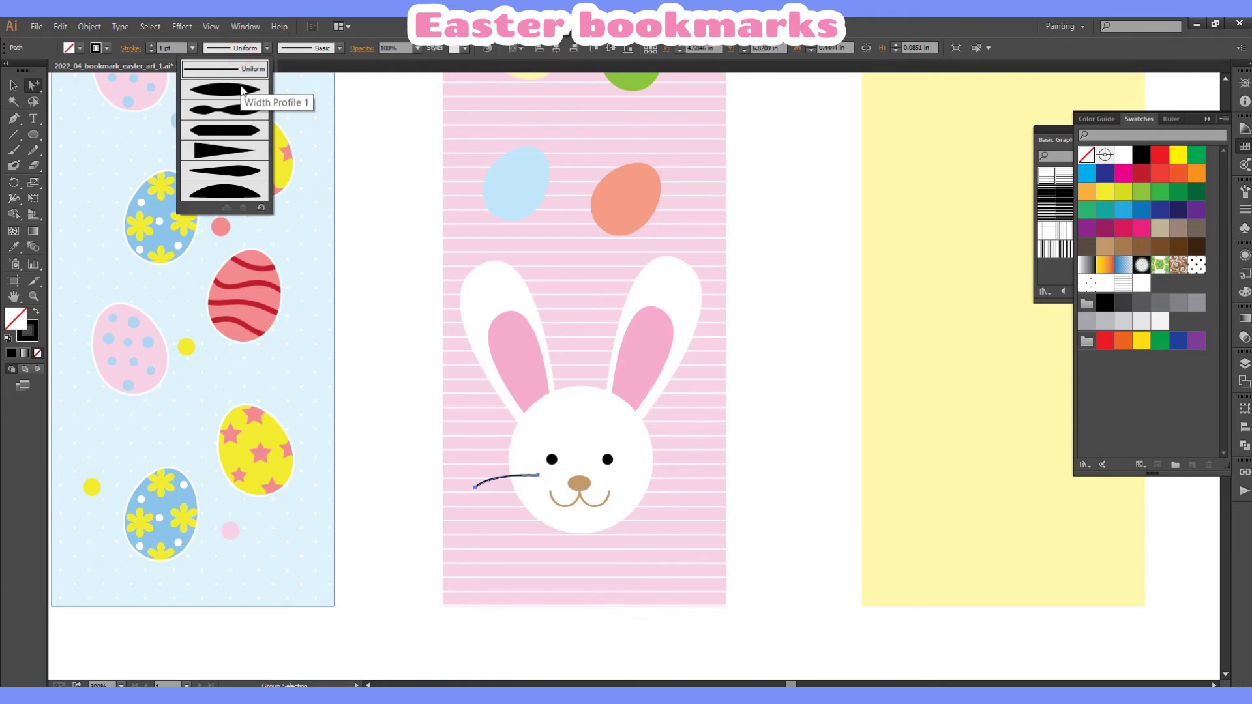
pyautogui.click(261, 99)
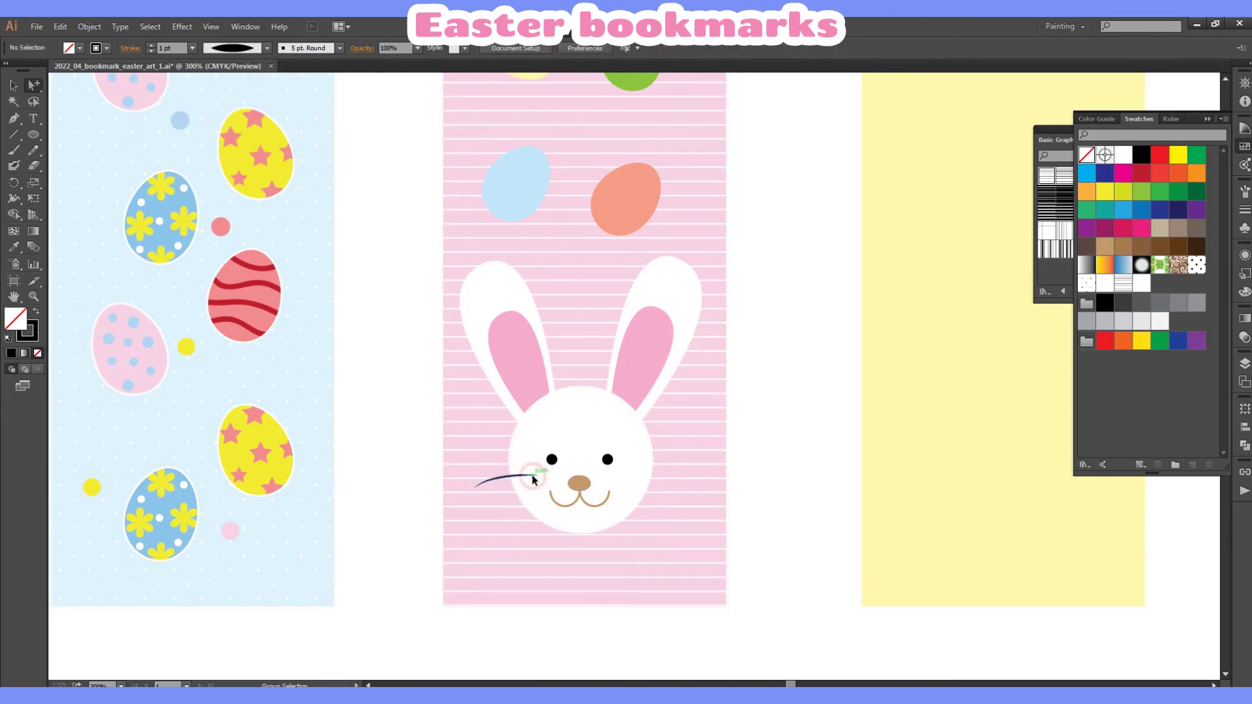
# Duplicate and rotate the whisker into three fanned whiskers on the left cheek.
pyautogui.moveTo(532, 479); pyautogui.dragTo(540, 487)
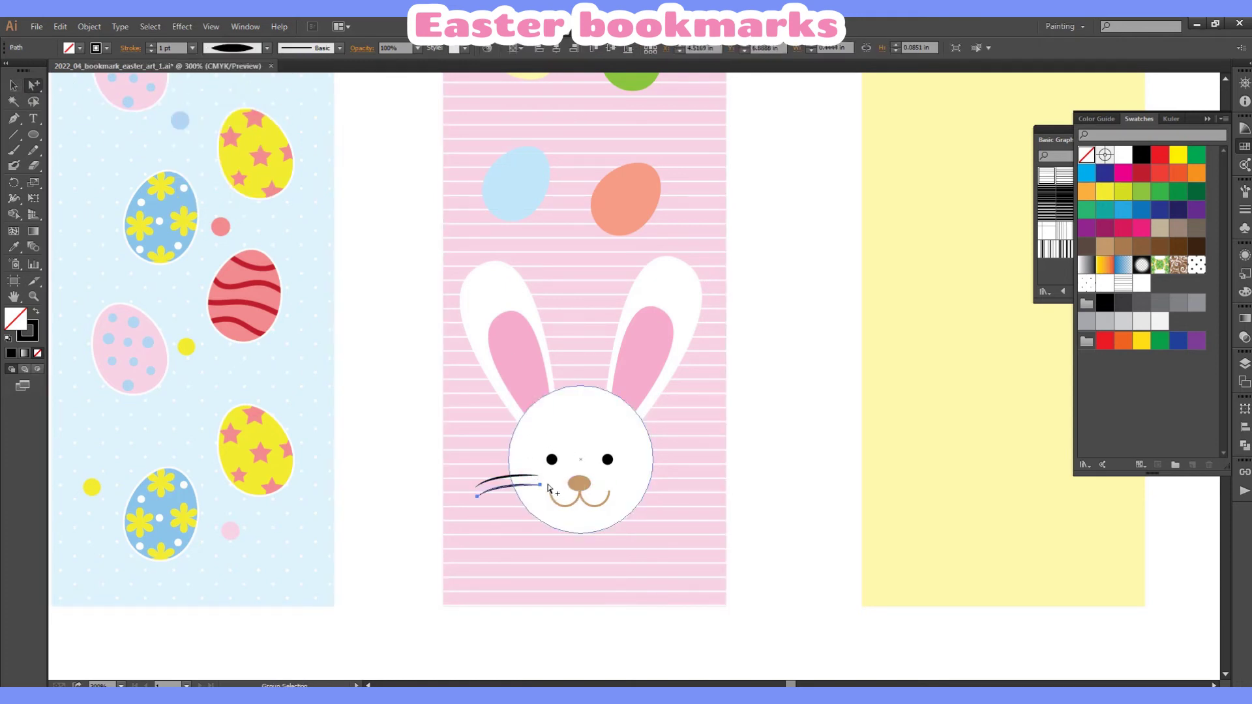
pyautogui.press('v')
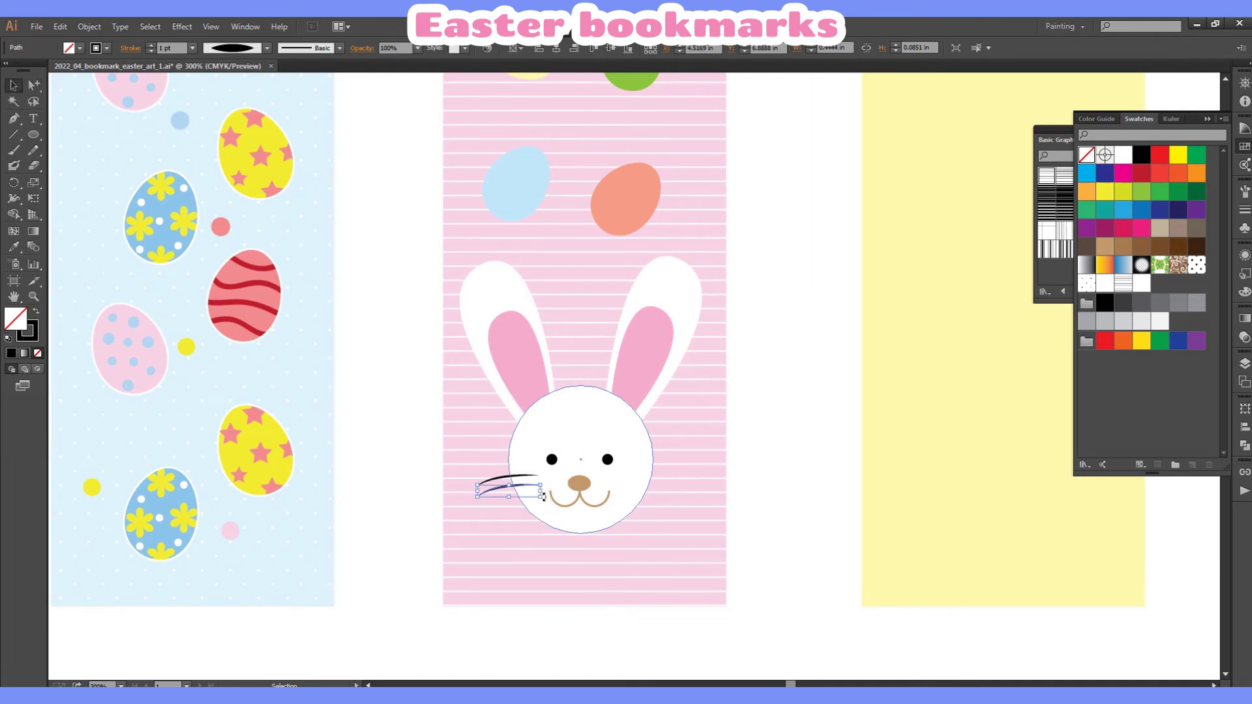
pyautogui.moveTo(543, 479); pyautogui.dragTo(544, 487)
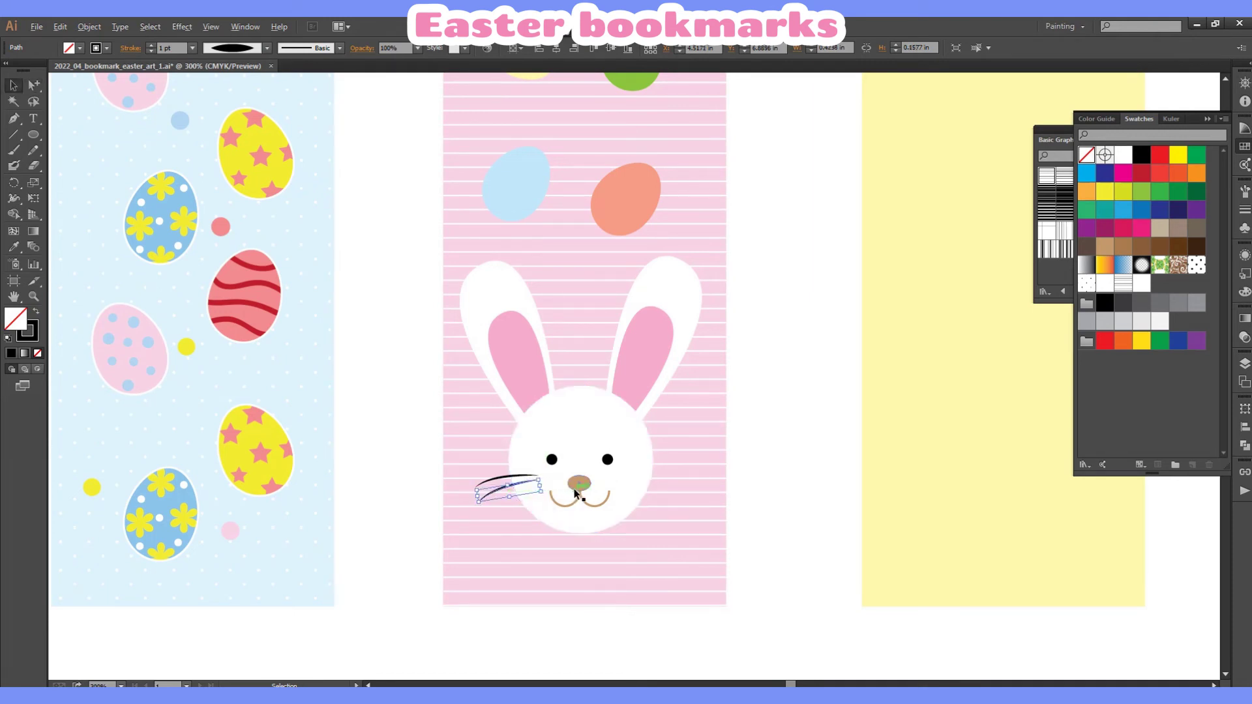
pyautogui.hotkey('ctrl', 'c')
pyautogui.hotkey('ctrl', 'f')
pyautogui.press('Down')
pyautogui.press('Down')
pyautogui.press('Down')
pyautogui.moveTo(544, 504); pyautogui.dragTo(549, 499)
# Group the three whiskers and reflect a copy onto the right side of the face.
pyautogui.keyDown('shift'); pyautogui.click(490, 480); pyautogui.keyUp('shift')
pyautogui.rightClick(494, 482)
pyautogui.click(529, 545)
pyautogui.rightClick(525, 497)
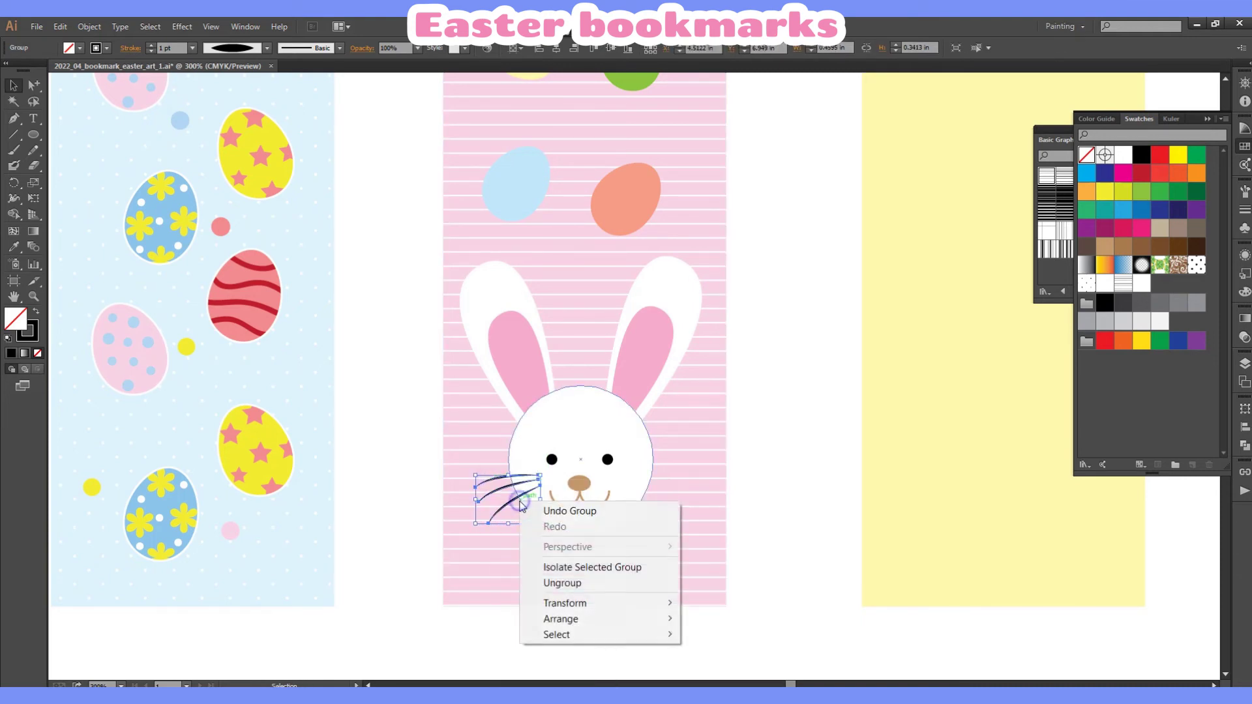
pyautogui.click(718, 531)
pyautogui.click(104, 226)
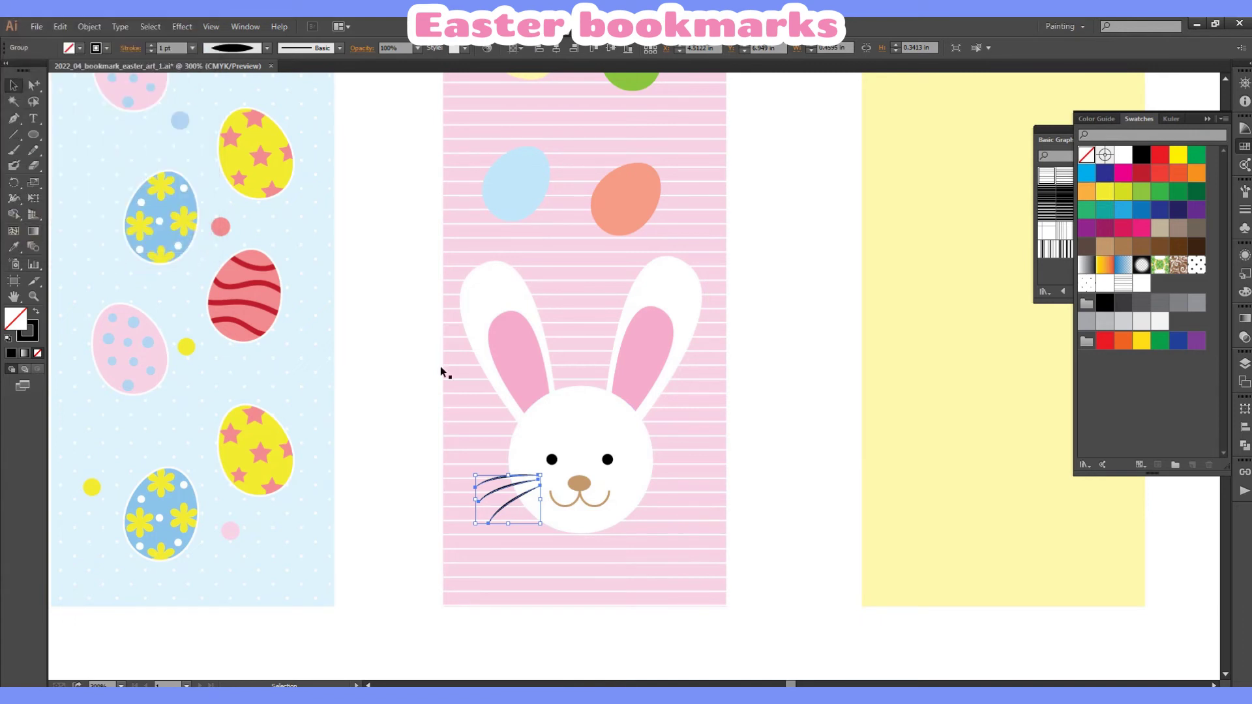
pyautogui.hotkey('shift', 'Right')
pyautogui.hotkey('shift', 'Right')
pyautogui.hotkey('shift', 'Right')
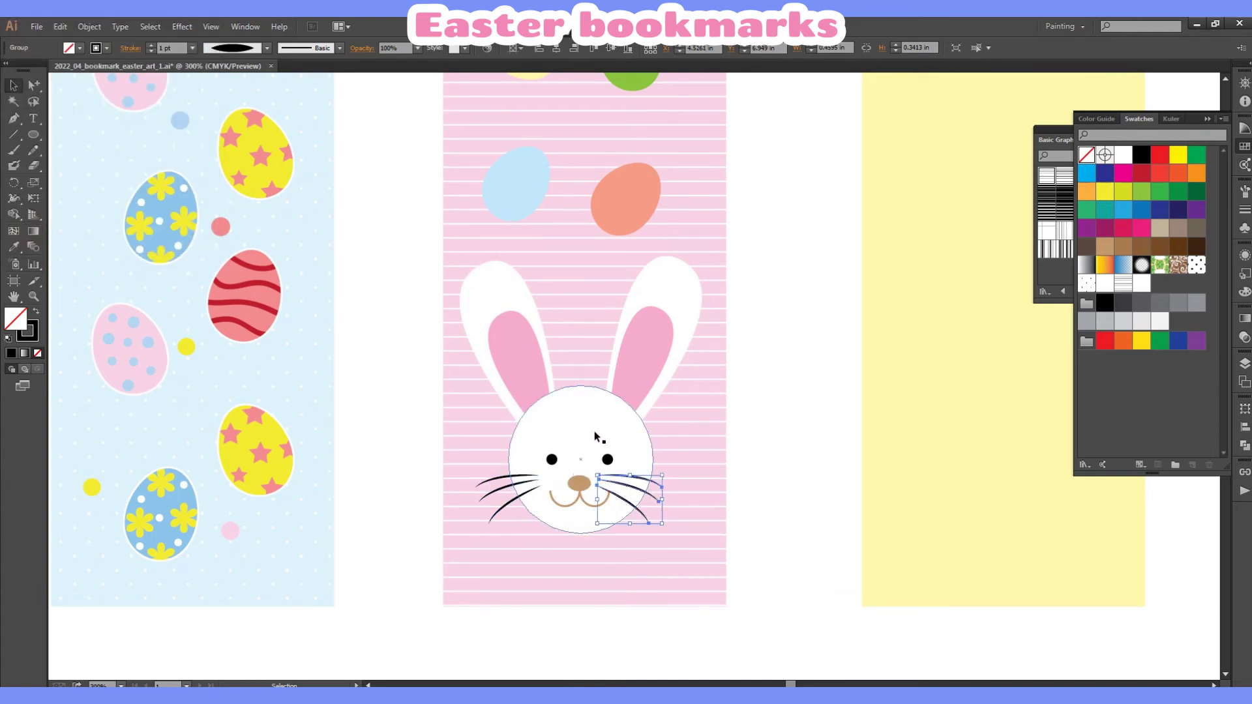
# Give both whisker groups a light grey stroke.
pyautogui.keyDown('shift'); pyautogui.click(511, 500); pyautogui.keyUp('shift')
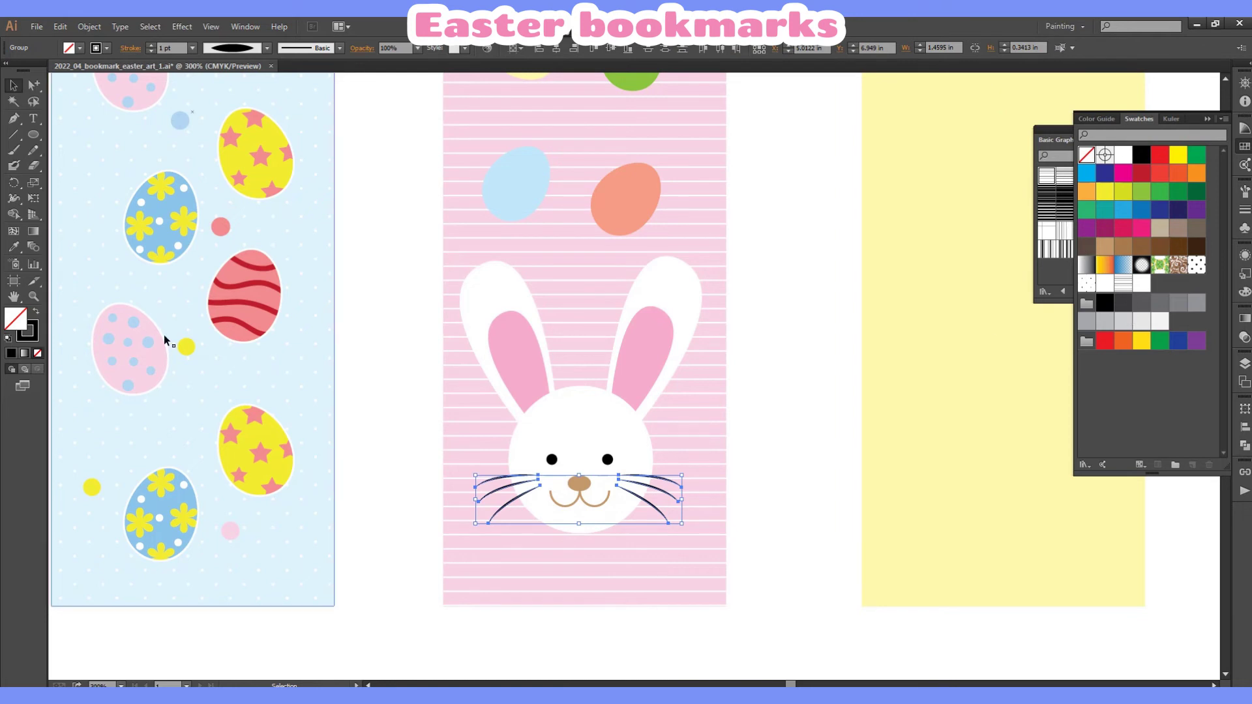
pyautogui.click(1138, 323)
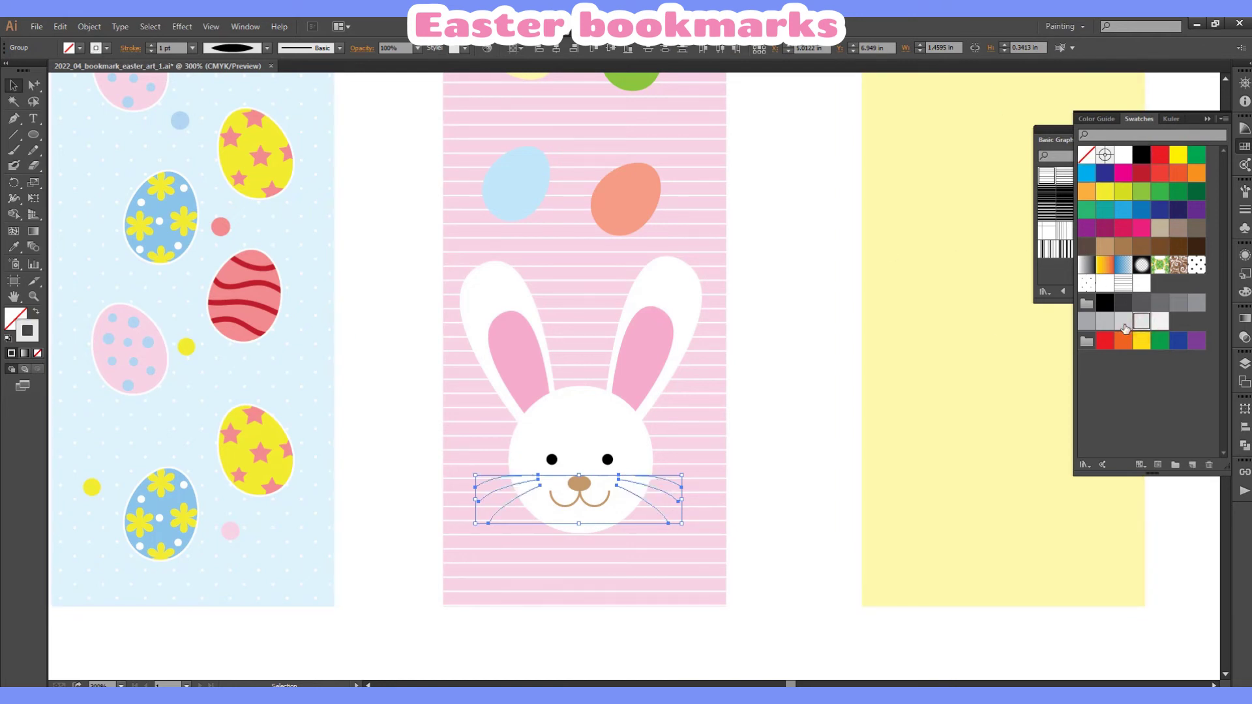
pyautogui.click(1123, 321)
pyautogui.click(808, 363)
pyautogui.click(663, 512)
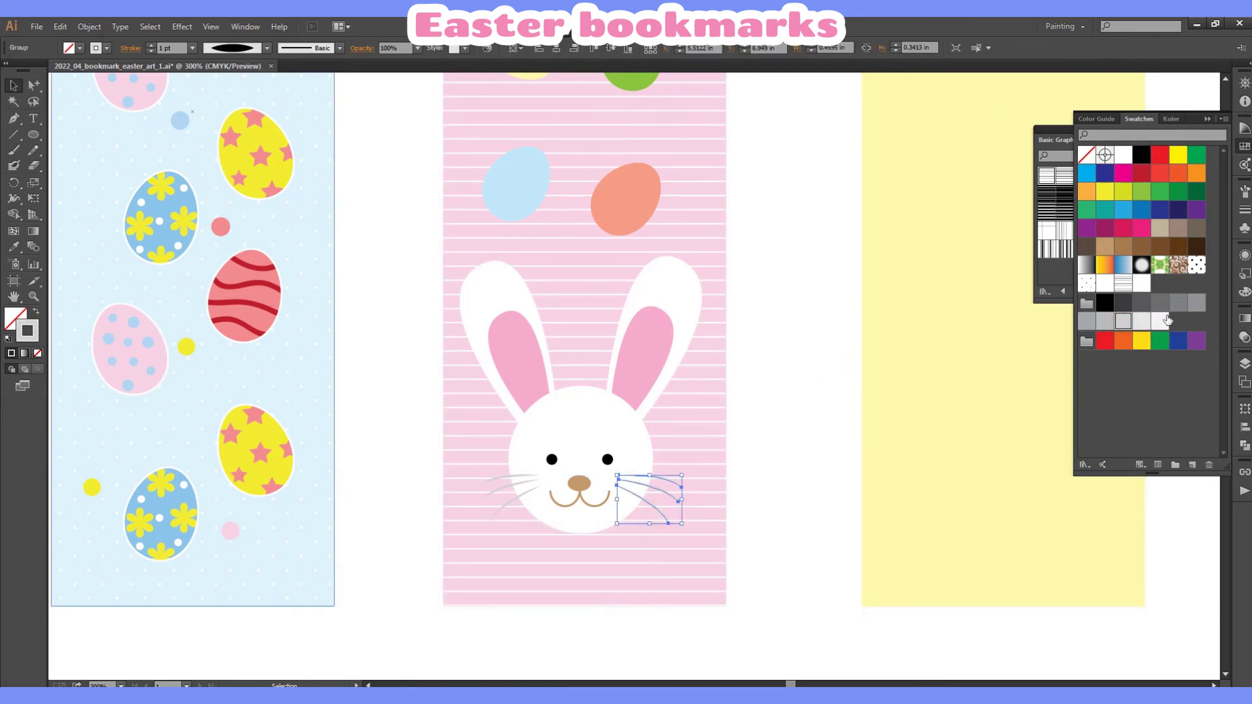
pyautogui.click(508, 501)
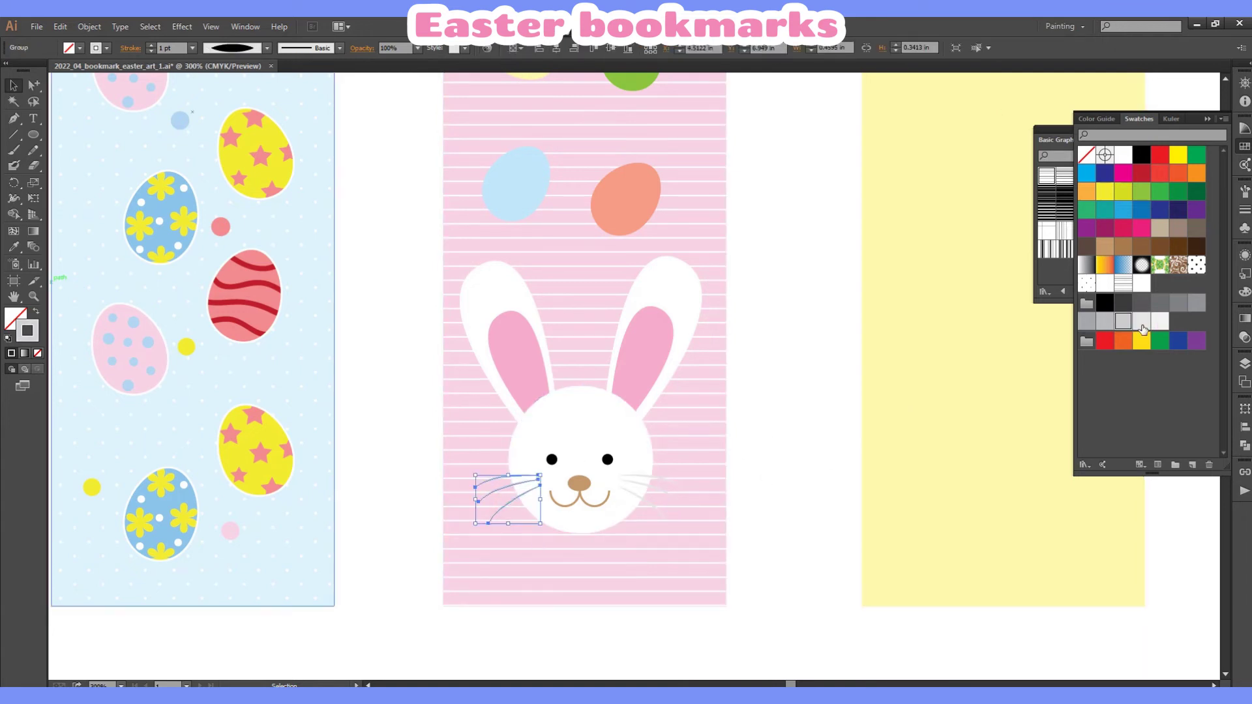
pyautogui.click(785, 409)
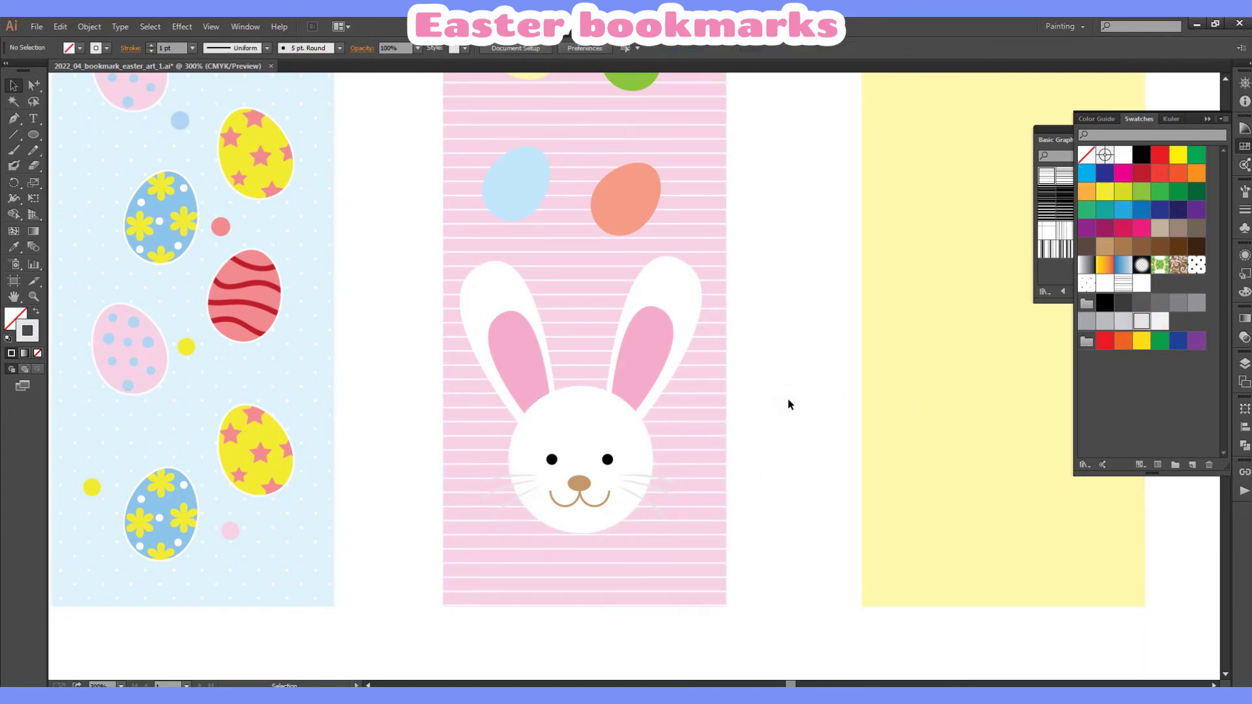
pyautogui.scroll(1, 795, 385)
# Save the document and zoom out to the whole artboard.
pyautogui.scroll(2, 804, 370)
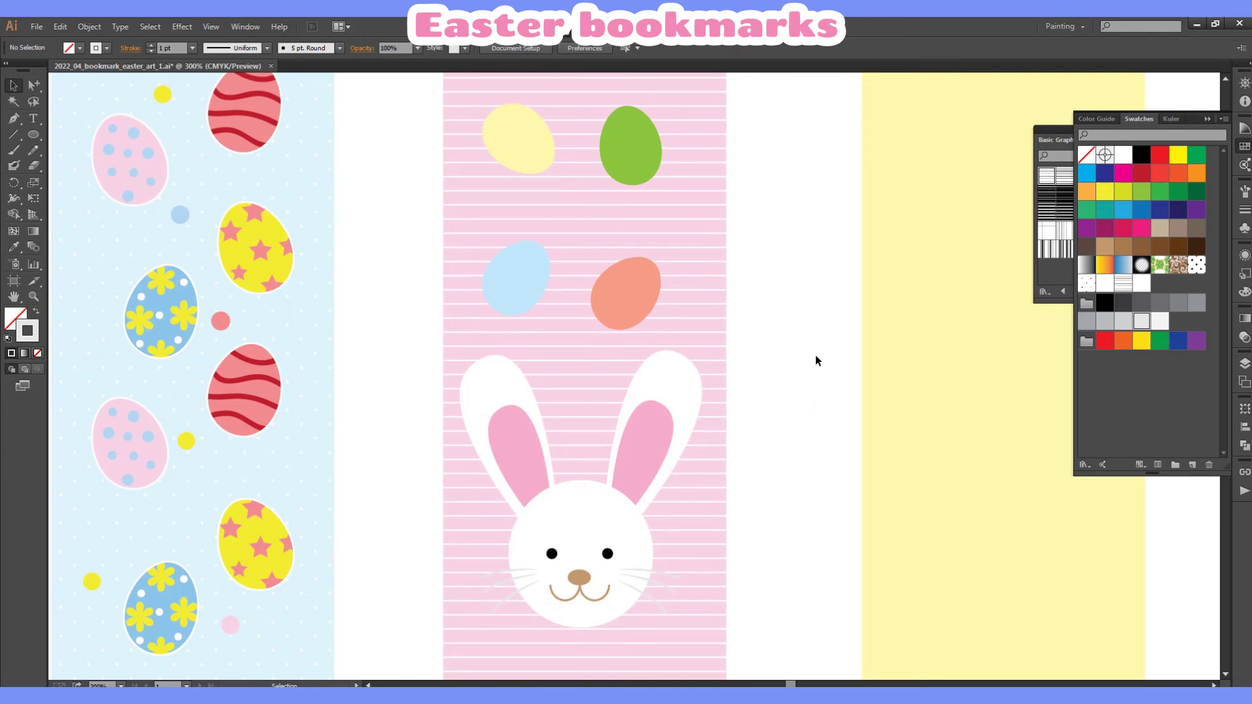
pyautogui.click(36, 26)
pyautogui.click(75, 143)
pyautogui.click(121, 686)
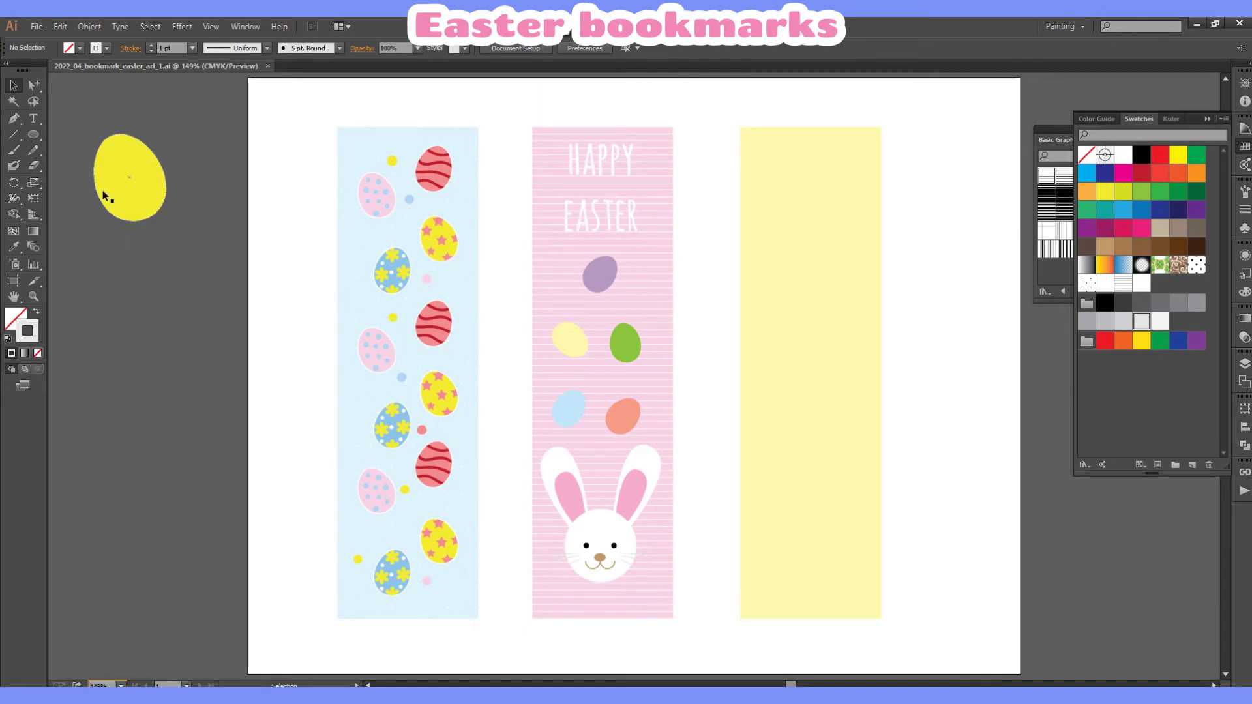
# Copy the green egg from the pink bookmark onto the yellow bookmark.
pyautogui.click(34, 85)
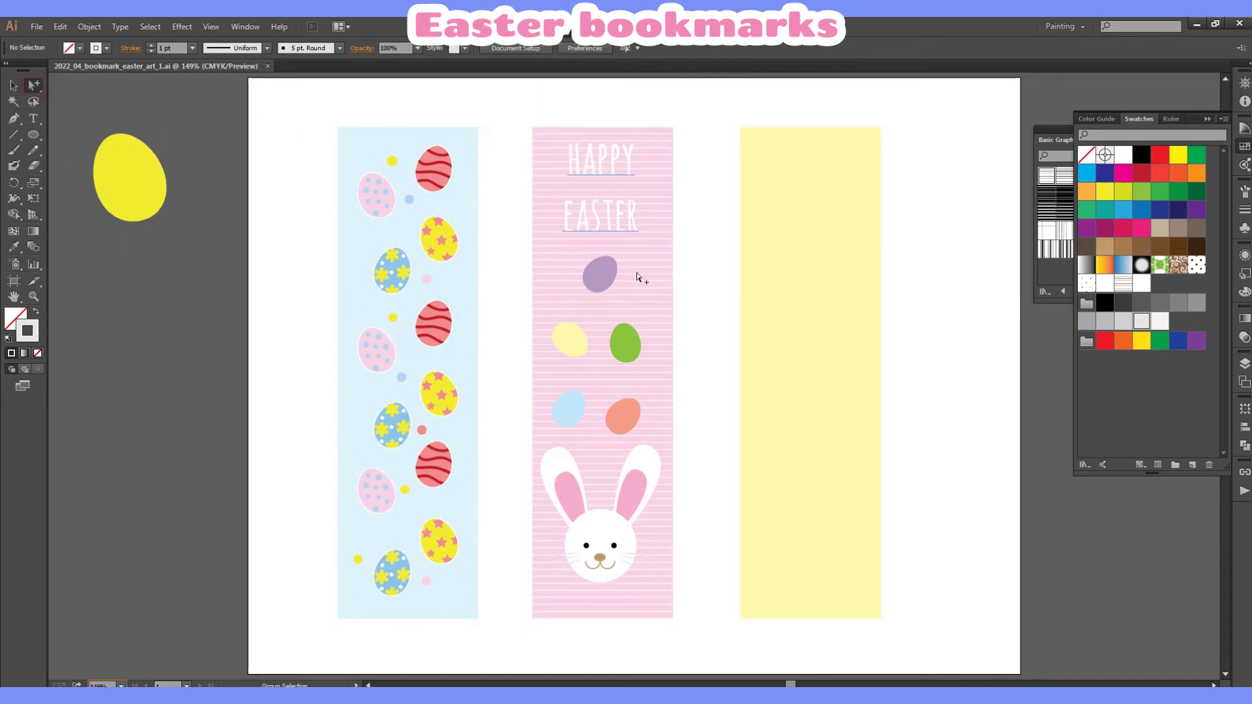
pyautogui.click(623, 358)
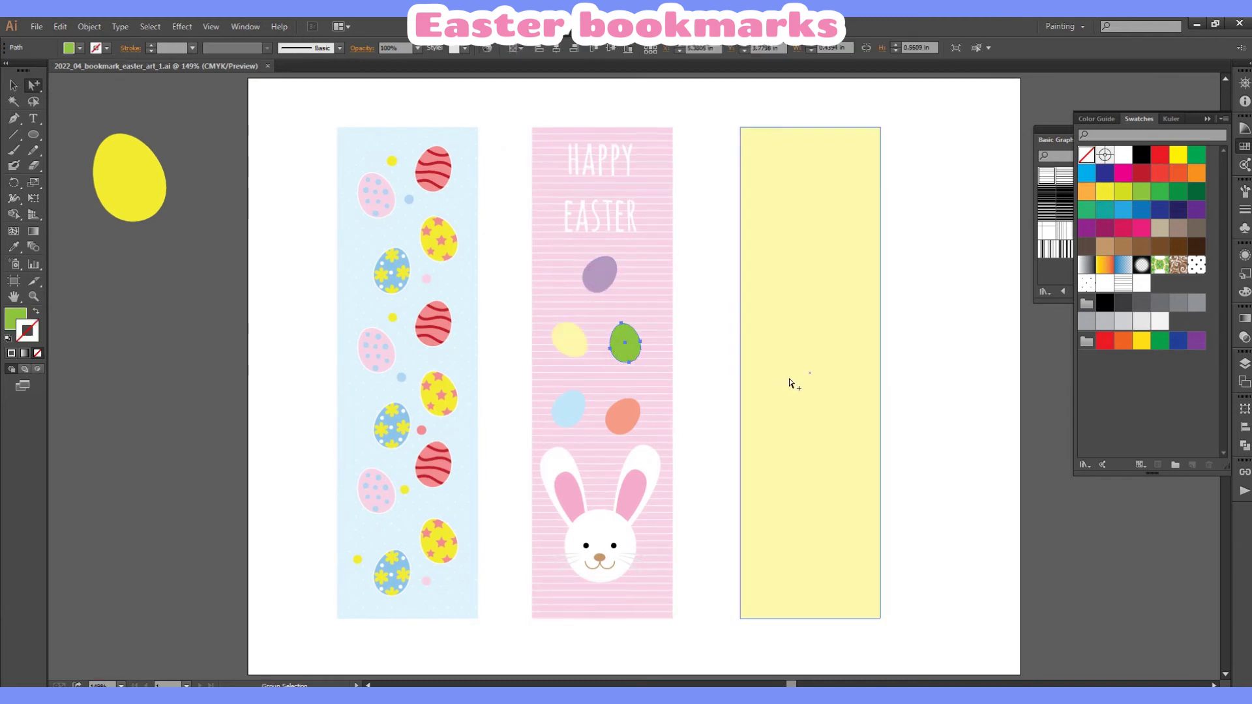
pyautogui.moveTo(625, 352); pyautogui.dragTo(819, 370)
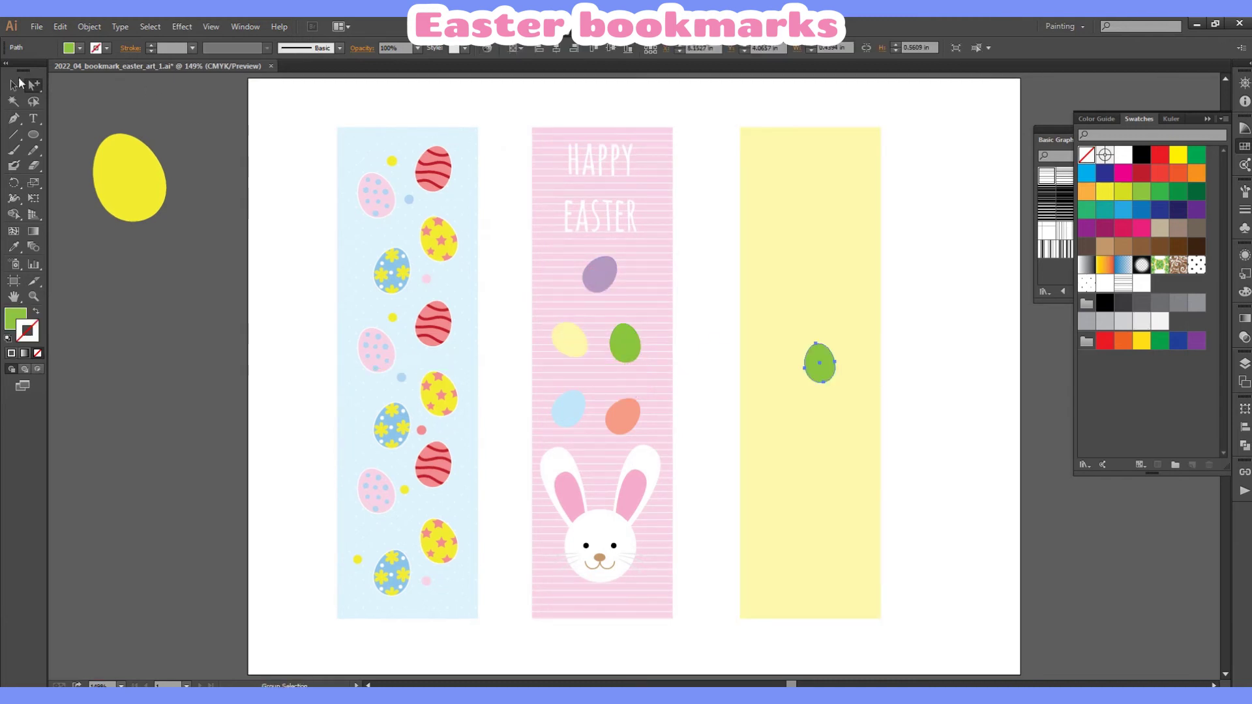
pyautogui.press('v')
pyautogui.moveTo(532, 107); pyautogui.dragTo(690, 634)
pyautogui.rightClick(721, 525)
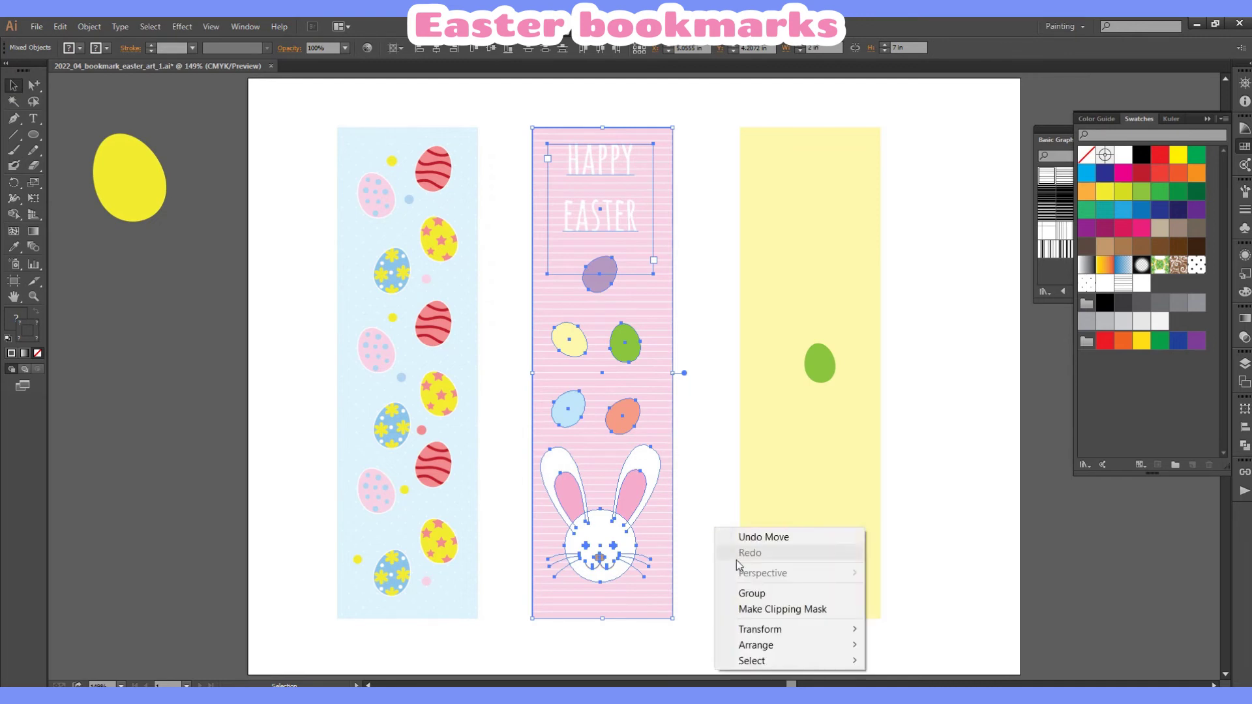
pyautogui.press('Escape')
pyautogui.click(713, 505)
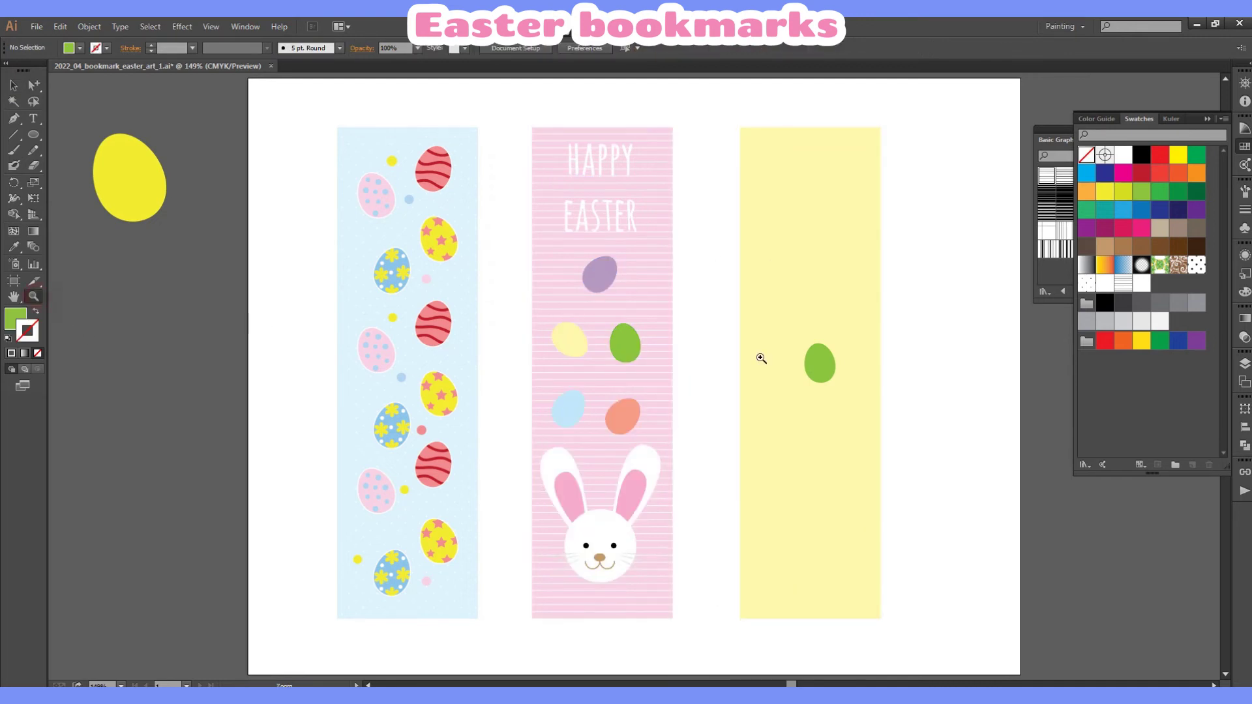
# Draw a circle on the yellow bookmark below the copied green egg.
pyautogui.click(789, 378)
pyautogui.moveTo(36, 140); pyautogui.dragTo(97, 166)
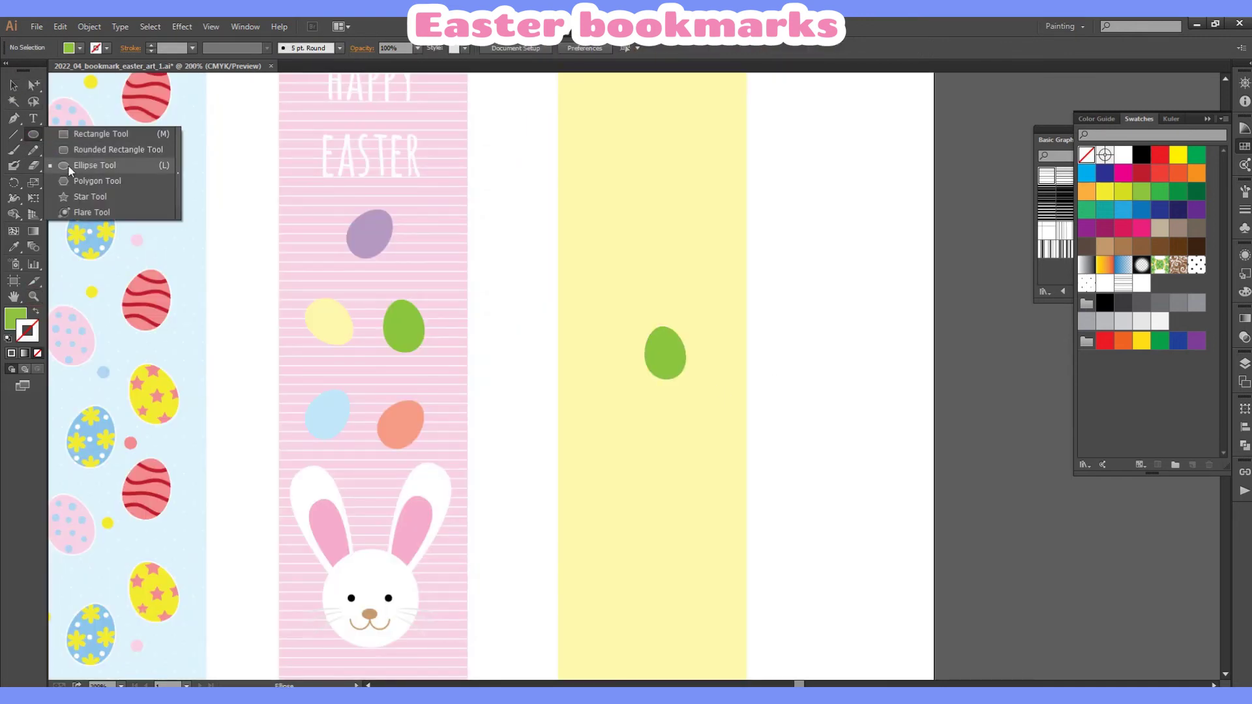
pyautogui.moveTo(589, 429); pyautogui.dragTo(721, 559)
# Remove the circle's top anchor and stretch the bottom handles into a flat-bottomed bowl.
pyautogui.press('z')
pyautogui.click(694, 546)
pyautogui.click(33, 85)
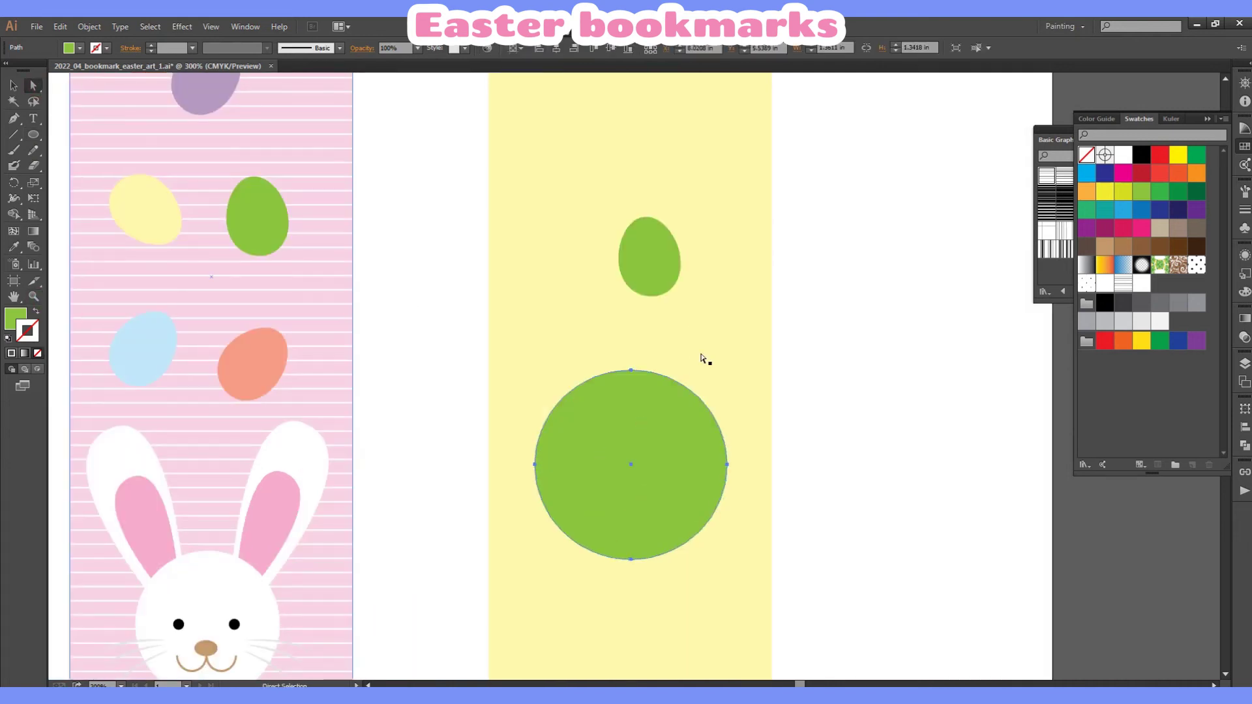
pyautogui.click(631, 370)
pyautogui.click(1245, 364)
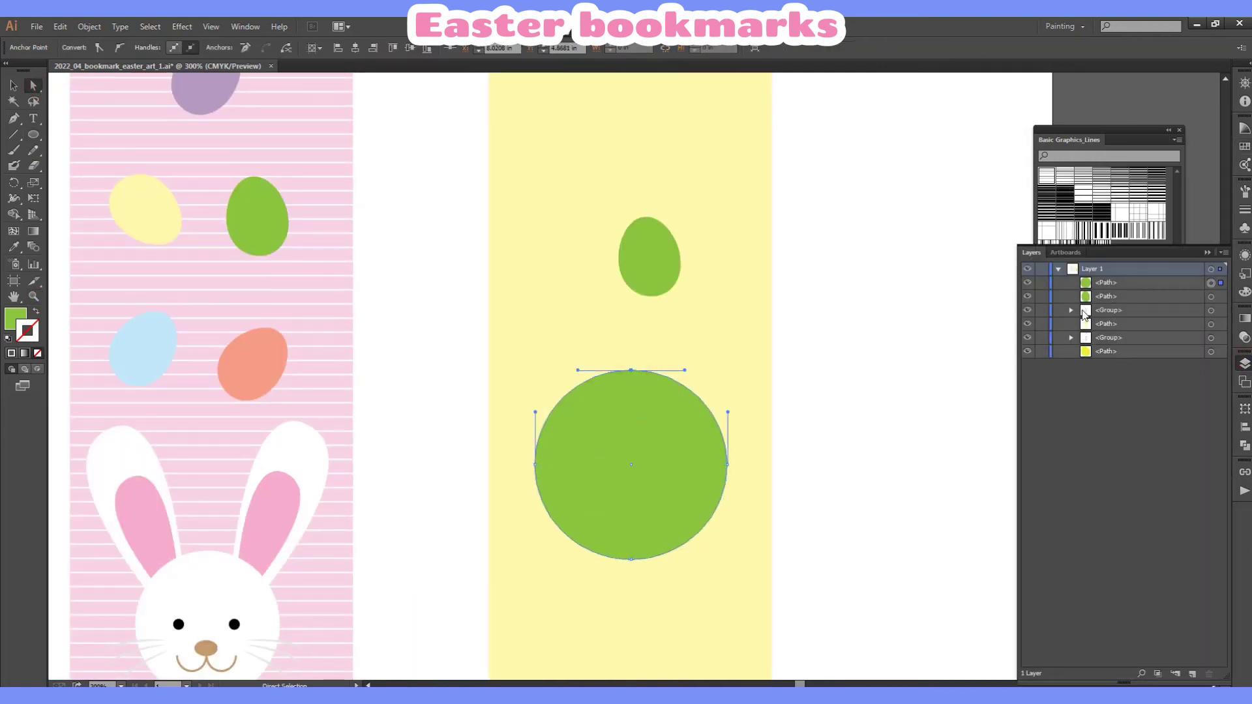
pyautogui.click(764, 343)
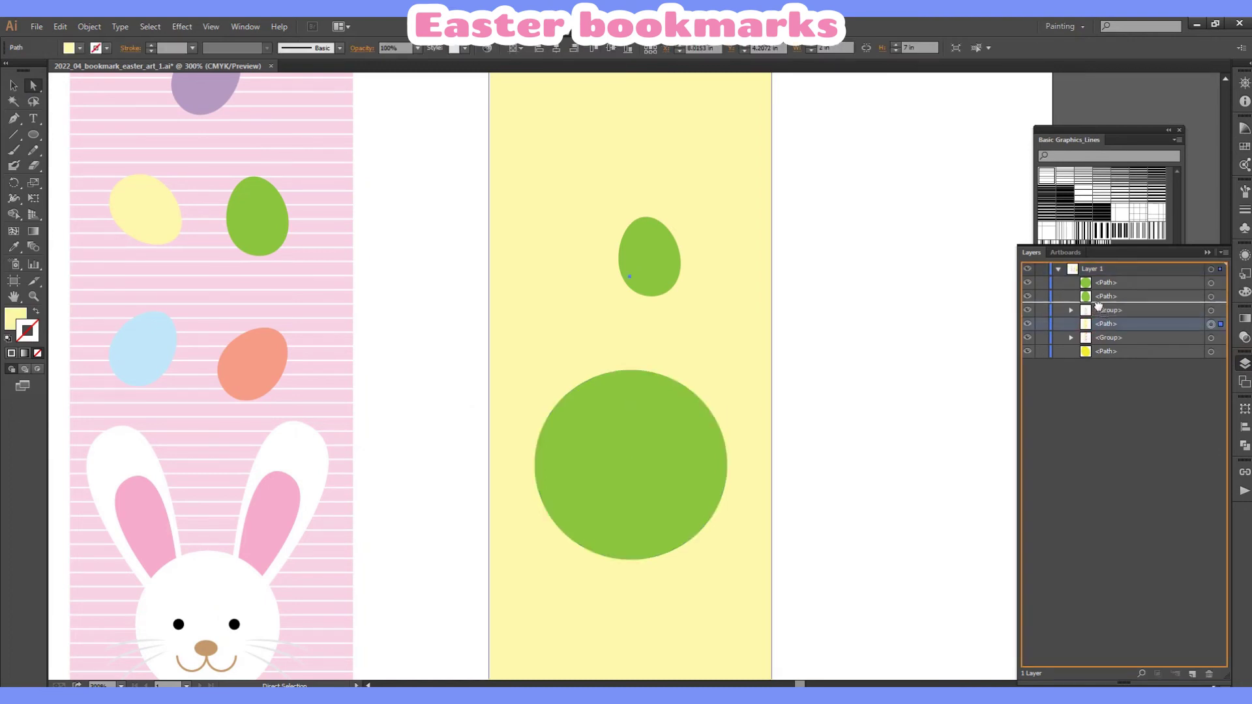
pyautogui.click(650, 440)
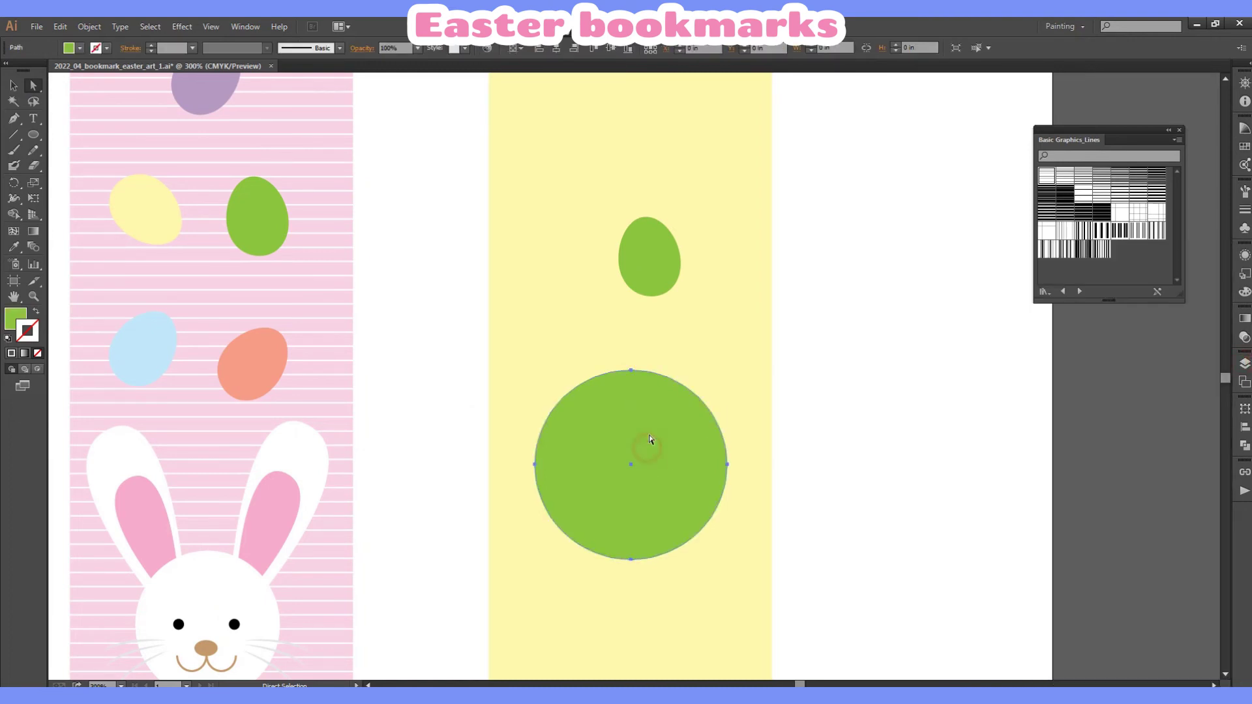
pyautogui.click(631, 370)
pyautogui.click(246, 47)
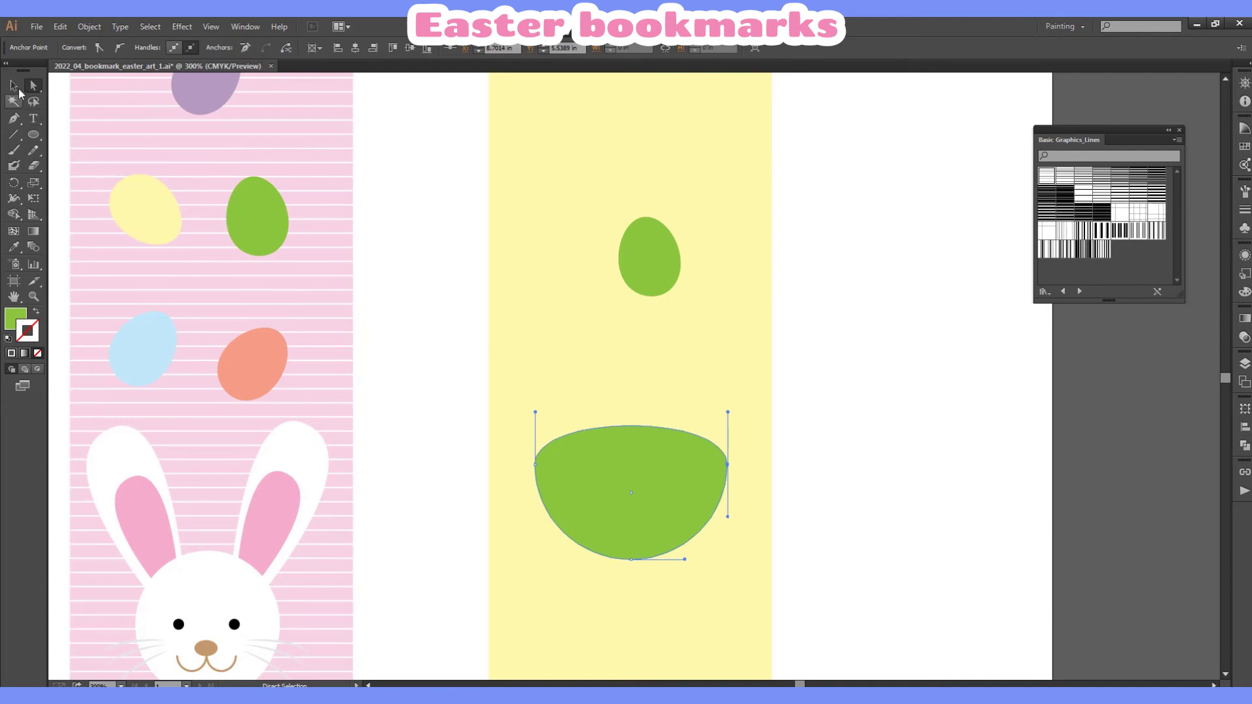
pyautogui.click(632, 559)
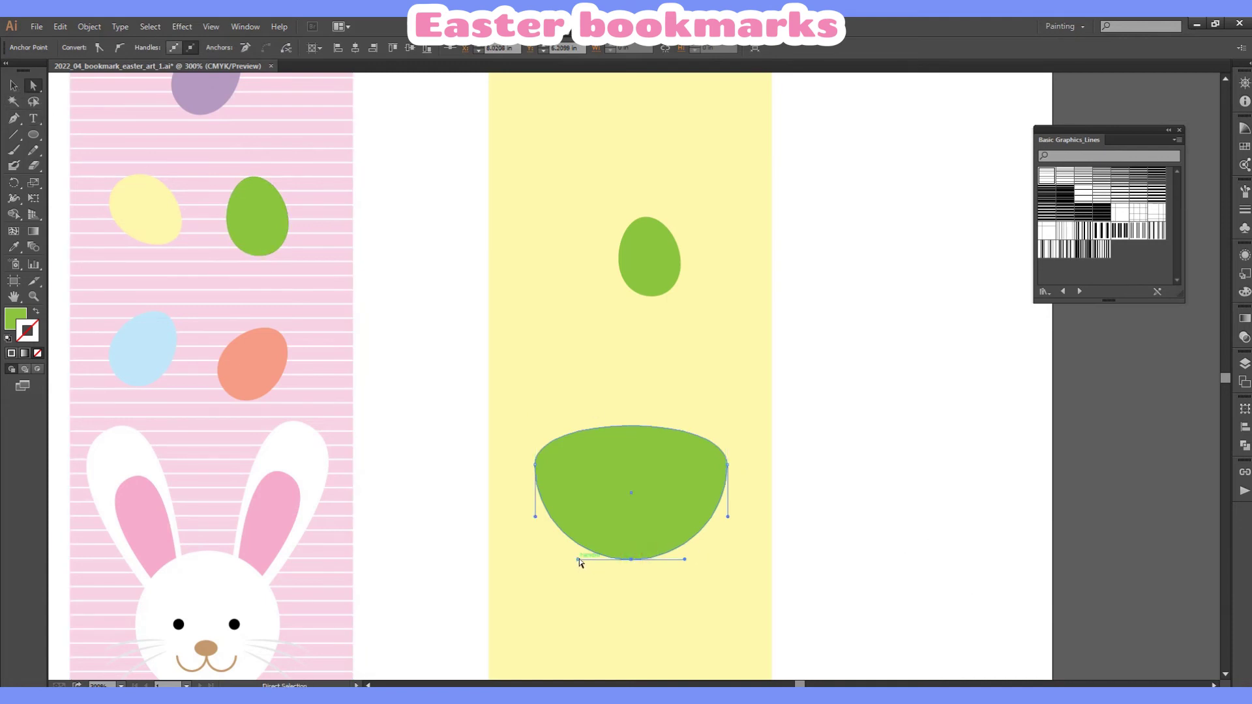
pyautogui.moveTo(579, 561); pyautogui.dragTo(556, 560)
pyautogui.moveTo(685, 559); pyautogui.dragTo(701, 559)
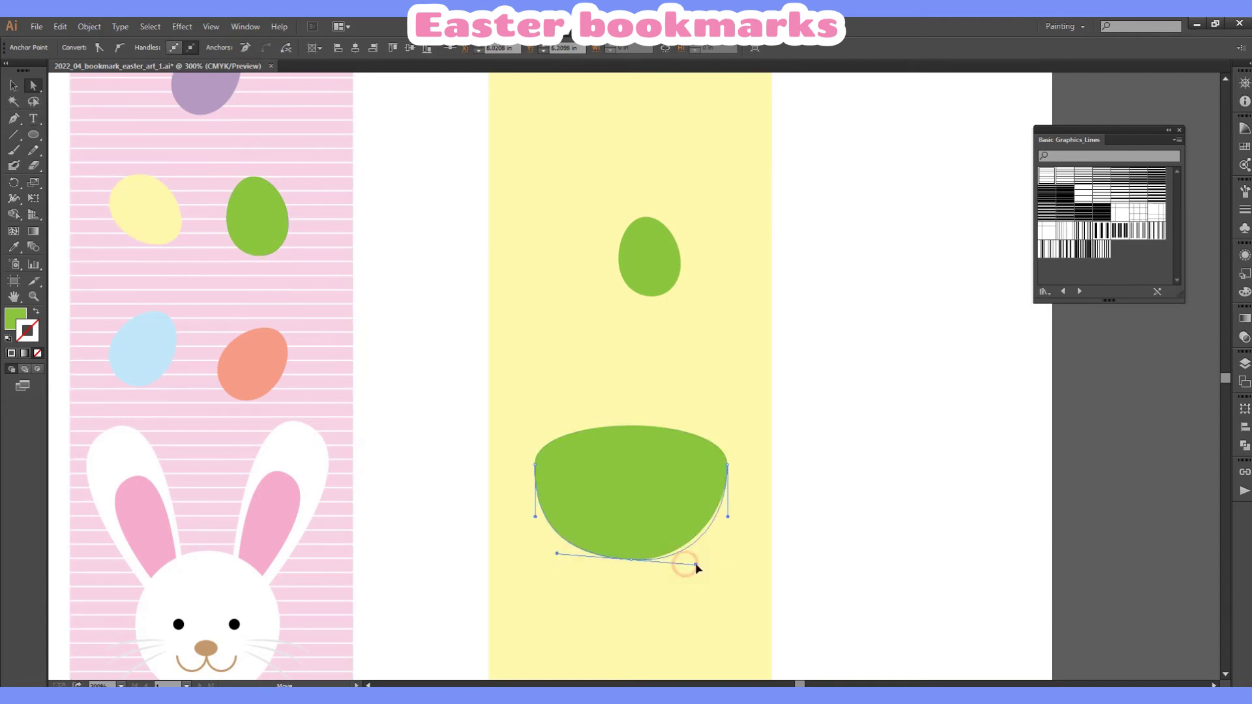
# Fill the bowl tan and set its stroke to None.
pyautogui.click(674, 480)
pyautogui.click(1245, 146)
pyautogui.click(1105, 246)
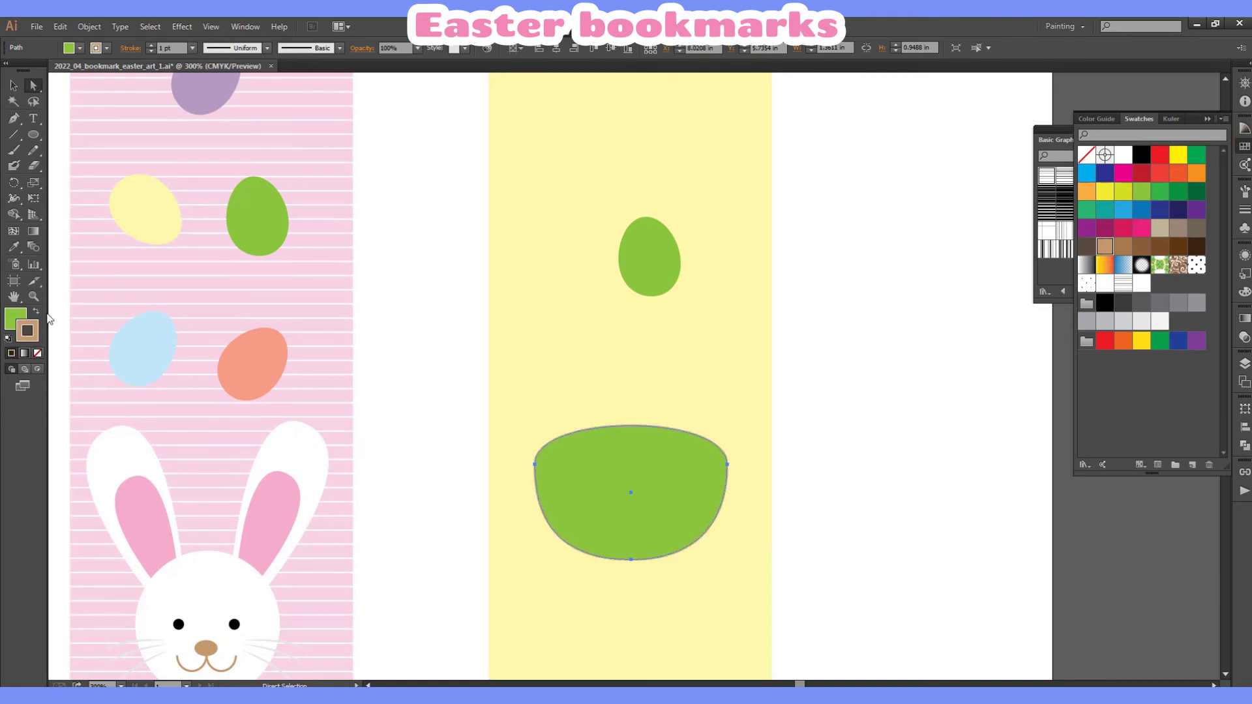
pyautogui.click(37, 353)
pyautogui.click(796, 395)
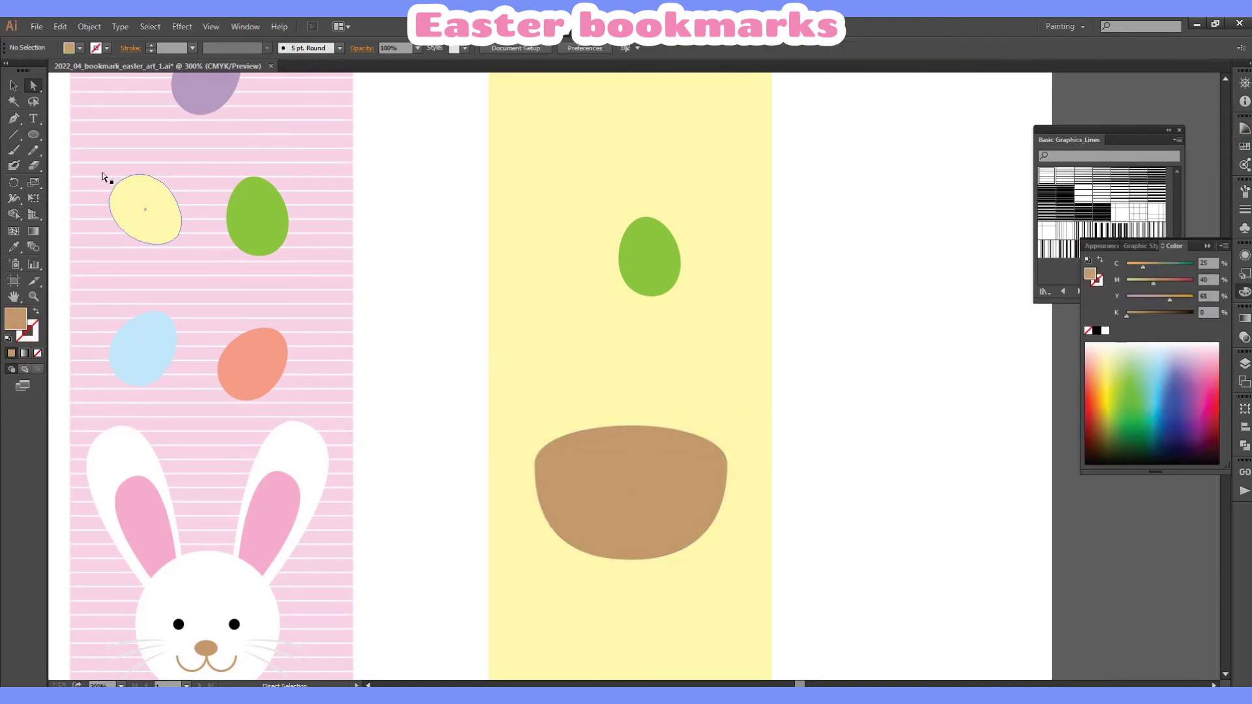
pyautogui.click(16, 122)
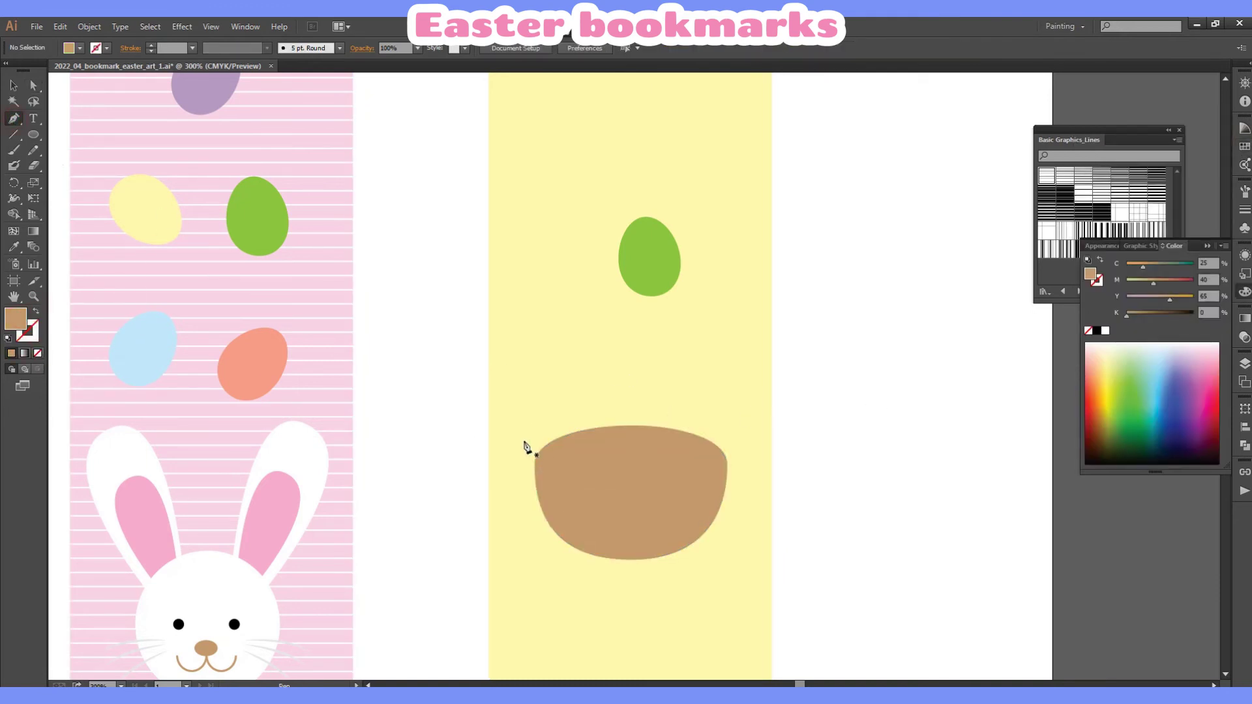
# Draw a line across the basket bowl, bend it downward, and stroke it dark brown.
pyautogui.click(535, 452)
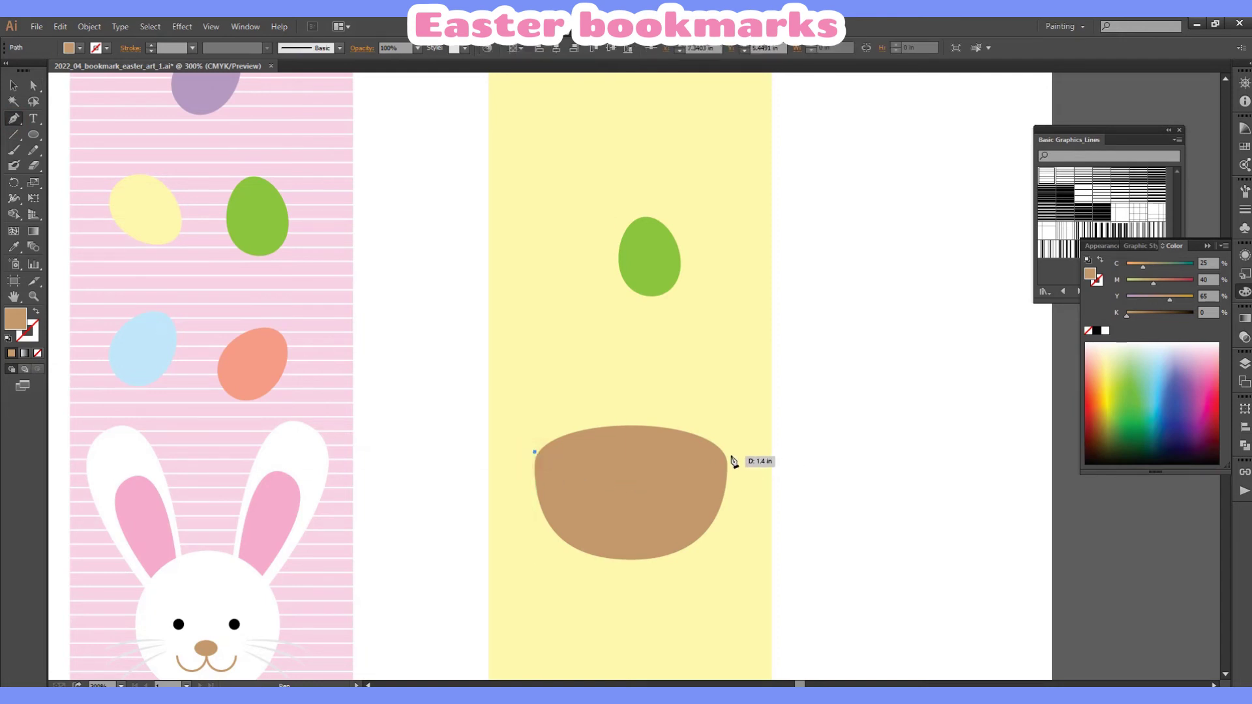
pyautogui.keyDown('shift'); pyautogui.click(730, 452); pyautogui.keyUp('shift')
pyautogui.press('a')
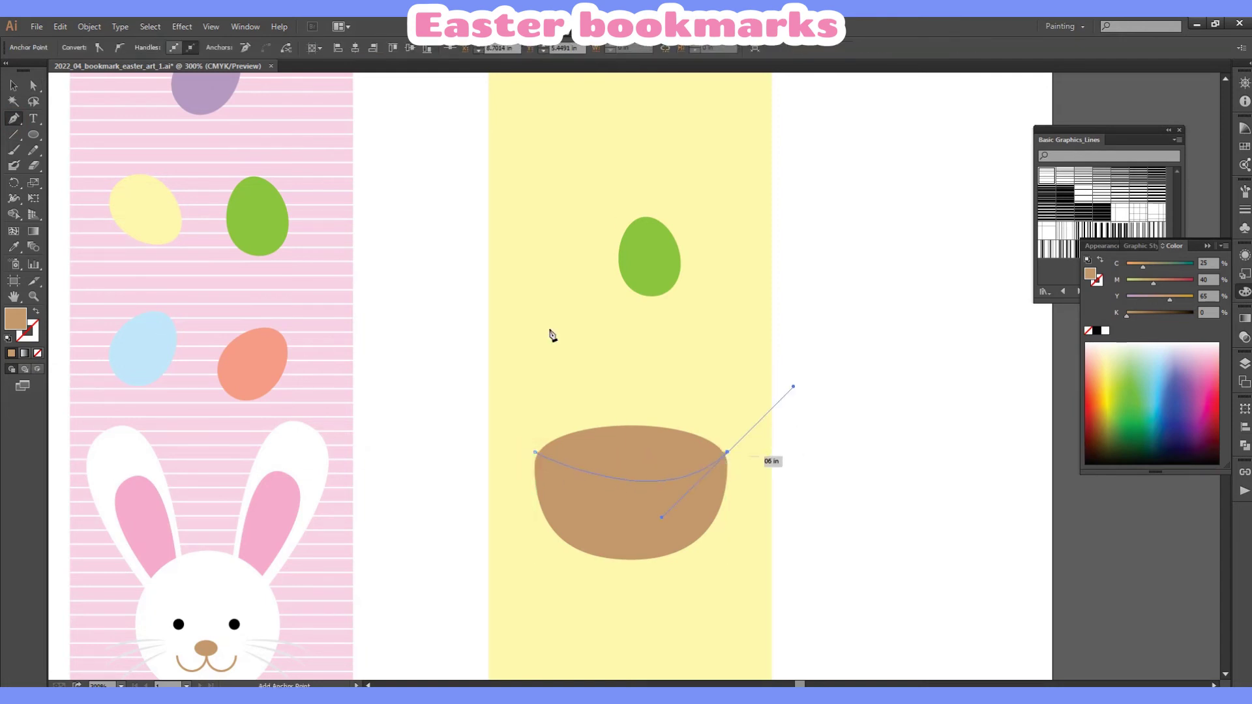
pyautogui.click(36, 311)
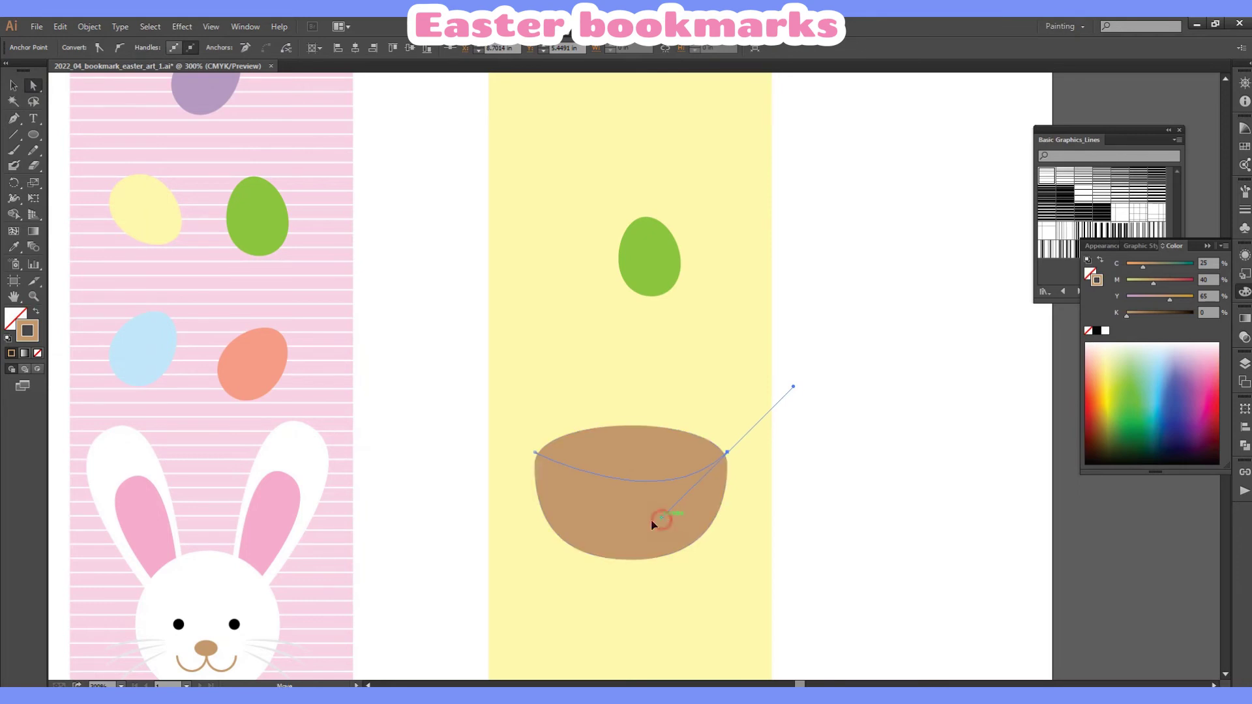
pyautogui.moveTo(665, 522); pyautogui.dragTo(618, 523)
pyautogui.click(1244, 146)
pyautogui.click(1142, 246)
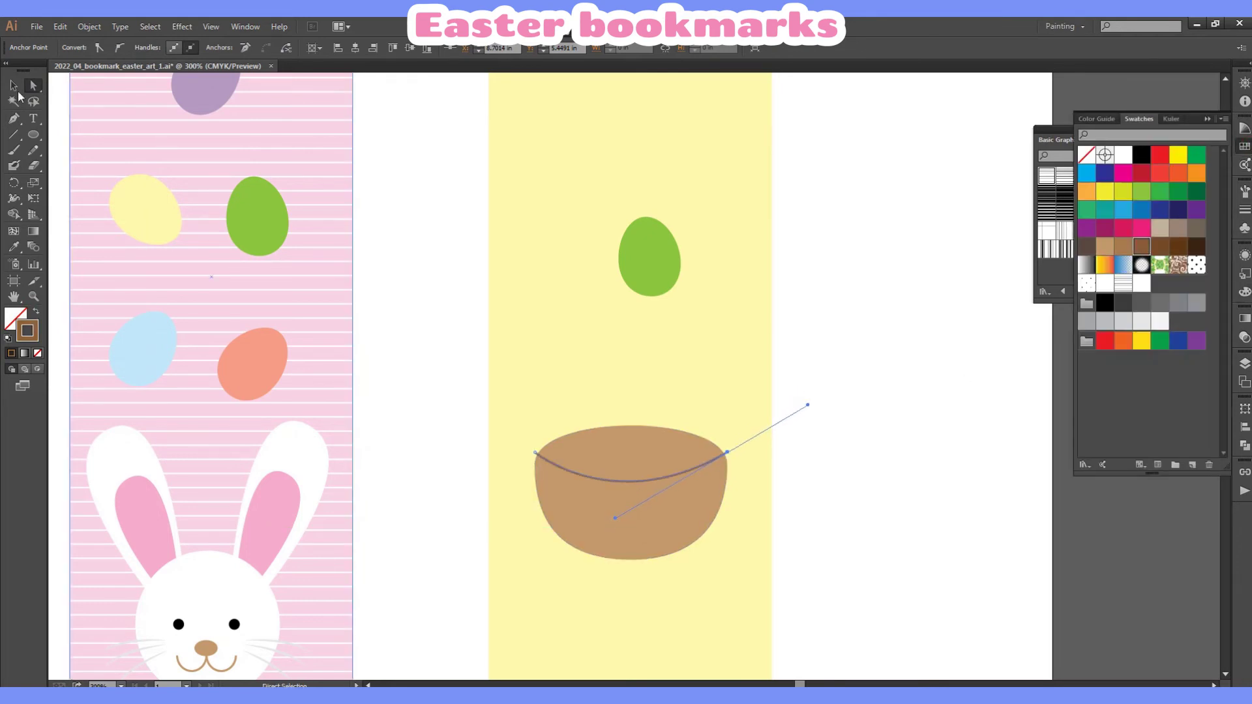
# Give the bowl's curved rim a thick 15 pt Round brush stroke.
pyautogui.press('v')
pyautogui.click(856, 303)
pyautogui.click(692, 474)
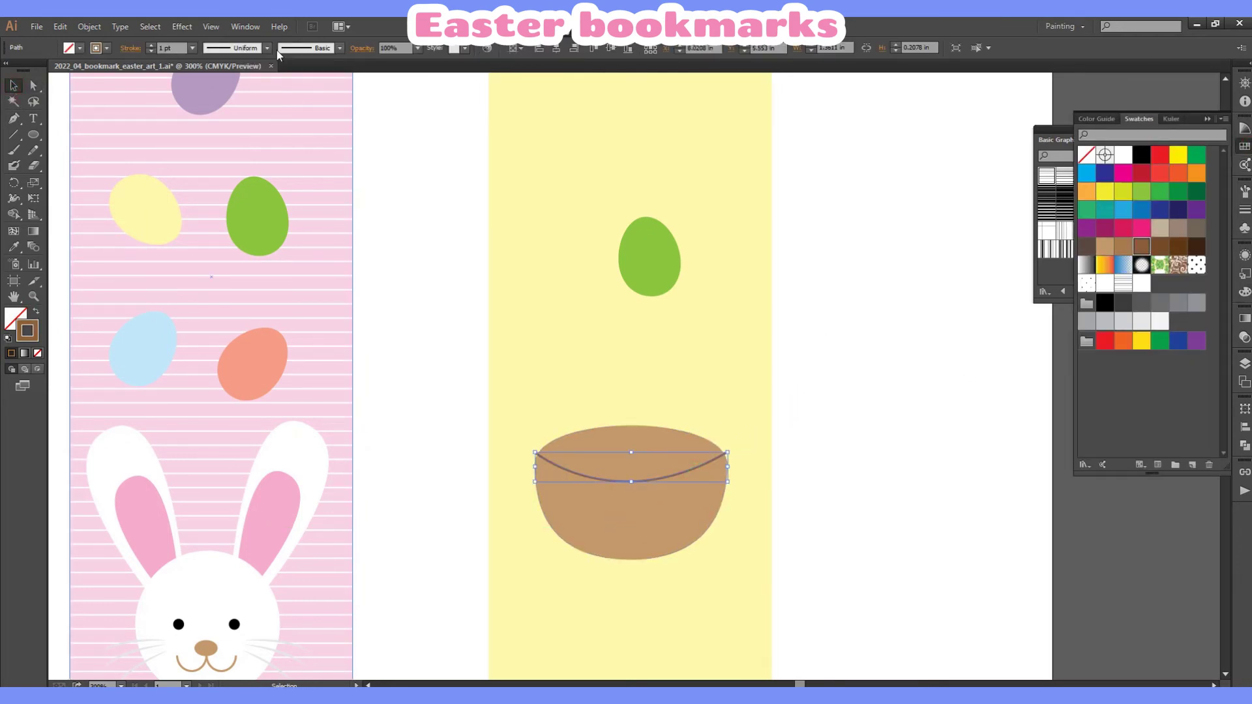
pyautogui.click(340, 47)
pyautogui.click(284, 106)
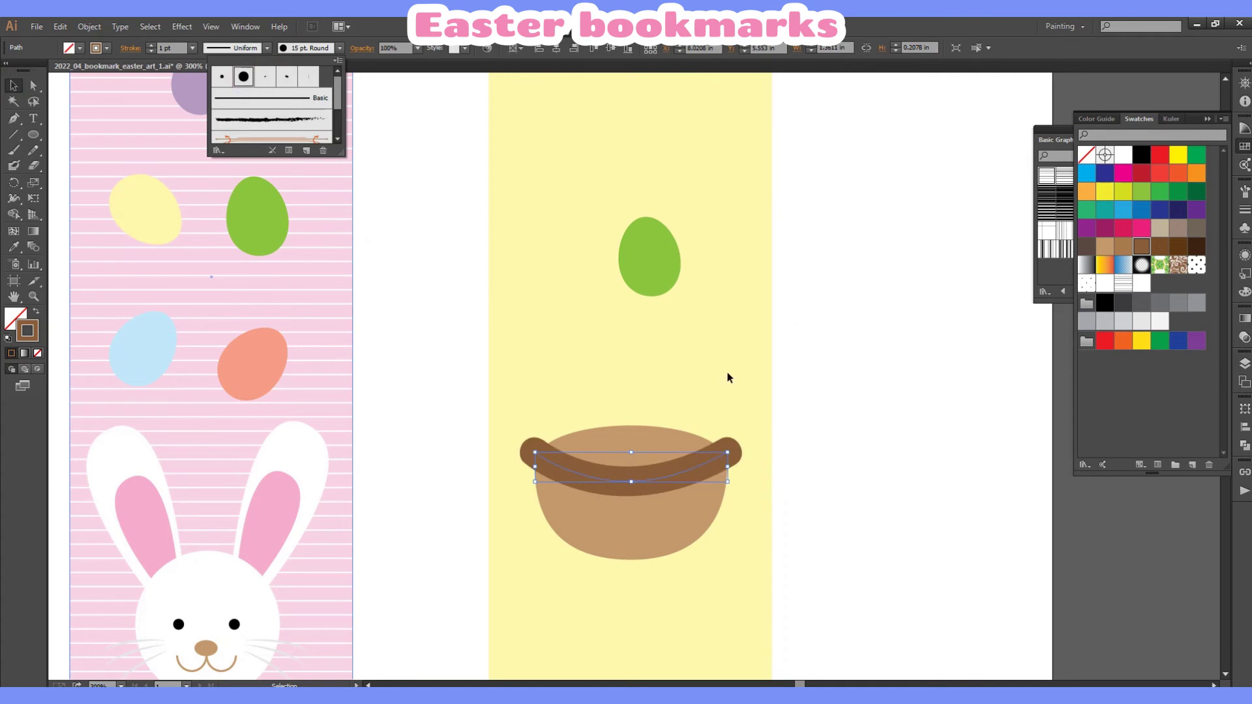
# Lower the bowl's top anchor under the rim and move the green egg into the basket.
pyautogui.press('p')
pyautogui.keyDown('ctrl'); pyautogui.click(629, 425); pyautogui.keyUp('ctrl')
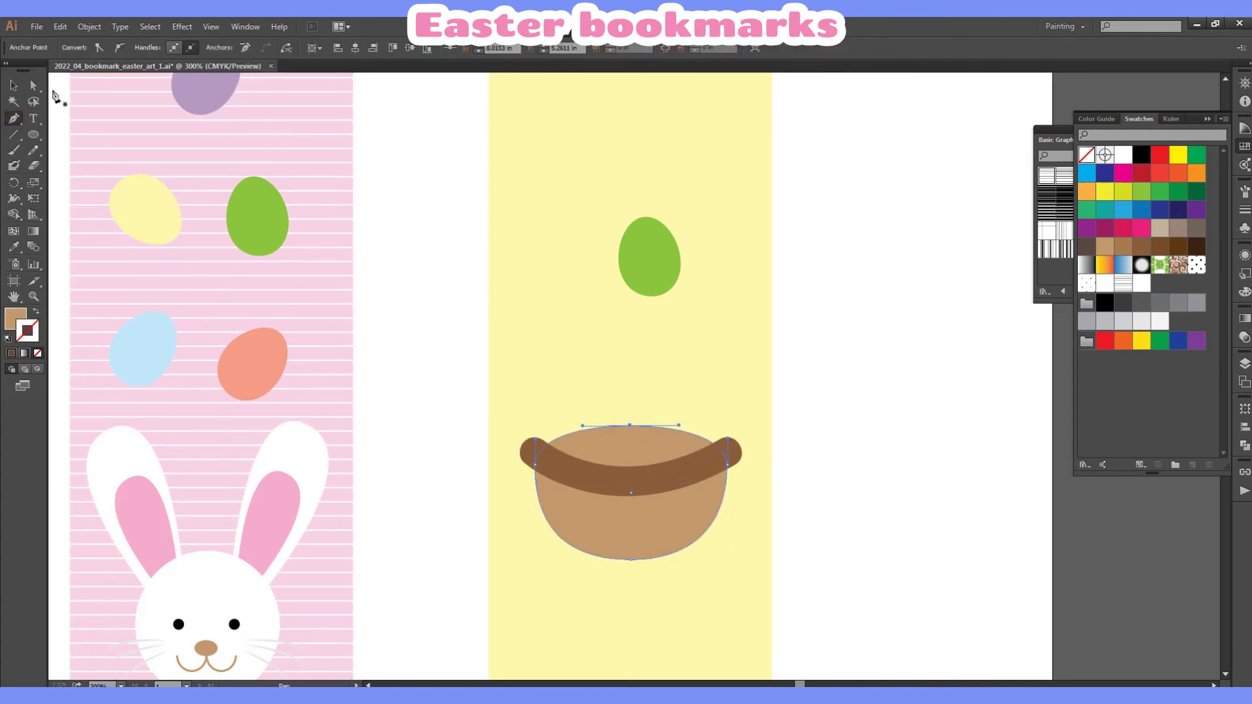
pyautogui.moveTo(629, 425); pyautogui.dragTo(629, 446)
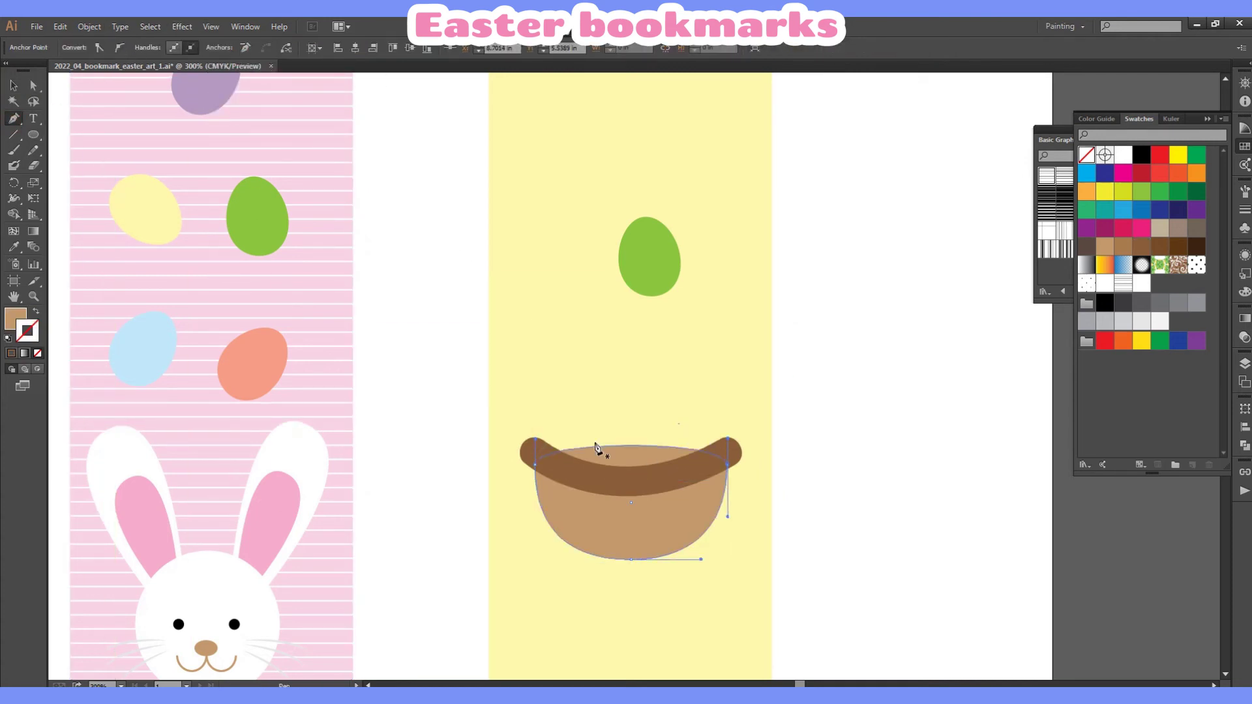
pyautogui.press('Down')
pyautogui.press('Down')
pyautogui.press('Down')
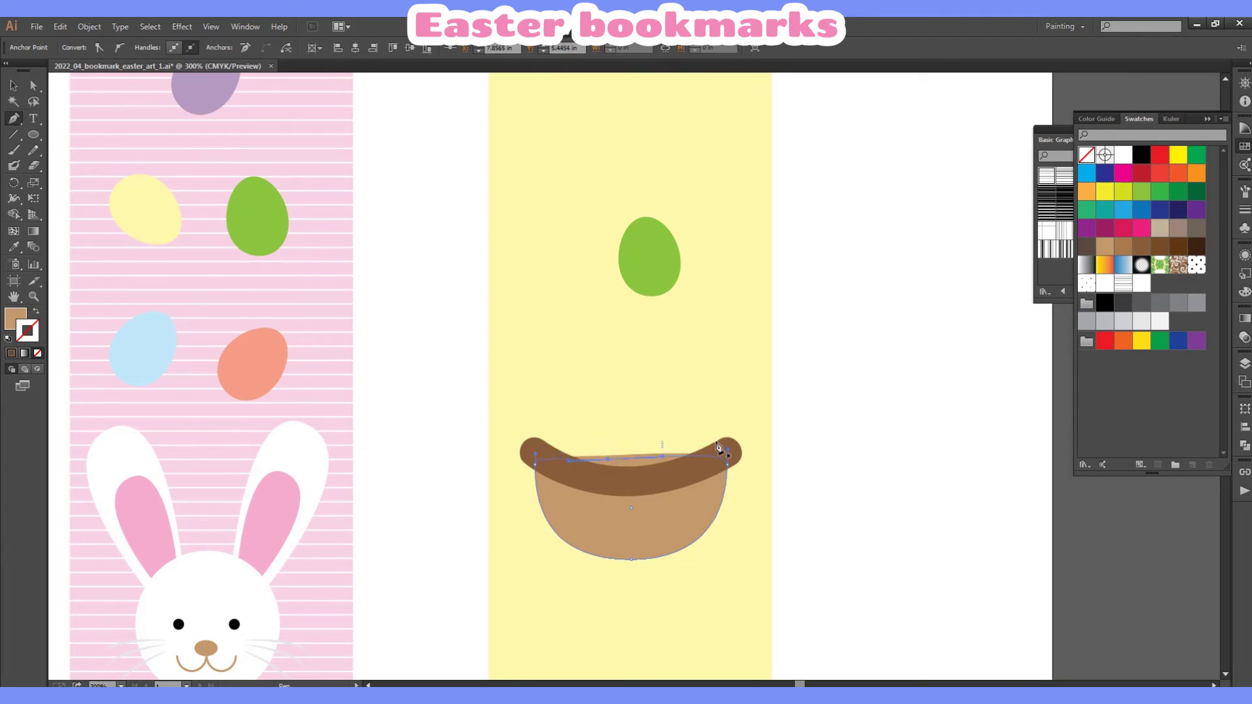
pyautogui.press('v')
pyautogui.moveTo(649, 274)
pyautogui.mouseDown()
pyautogui.moveTo(654, 490)
pyautogui.moveTo(598, 449)
pyautogui.moveTo(638, 417)
pyautogui.mouseUp()
# Fill an egg pink with no outline and move it lower into the basket.
pyautogui.click(1178, 154)
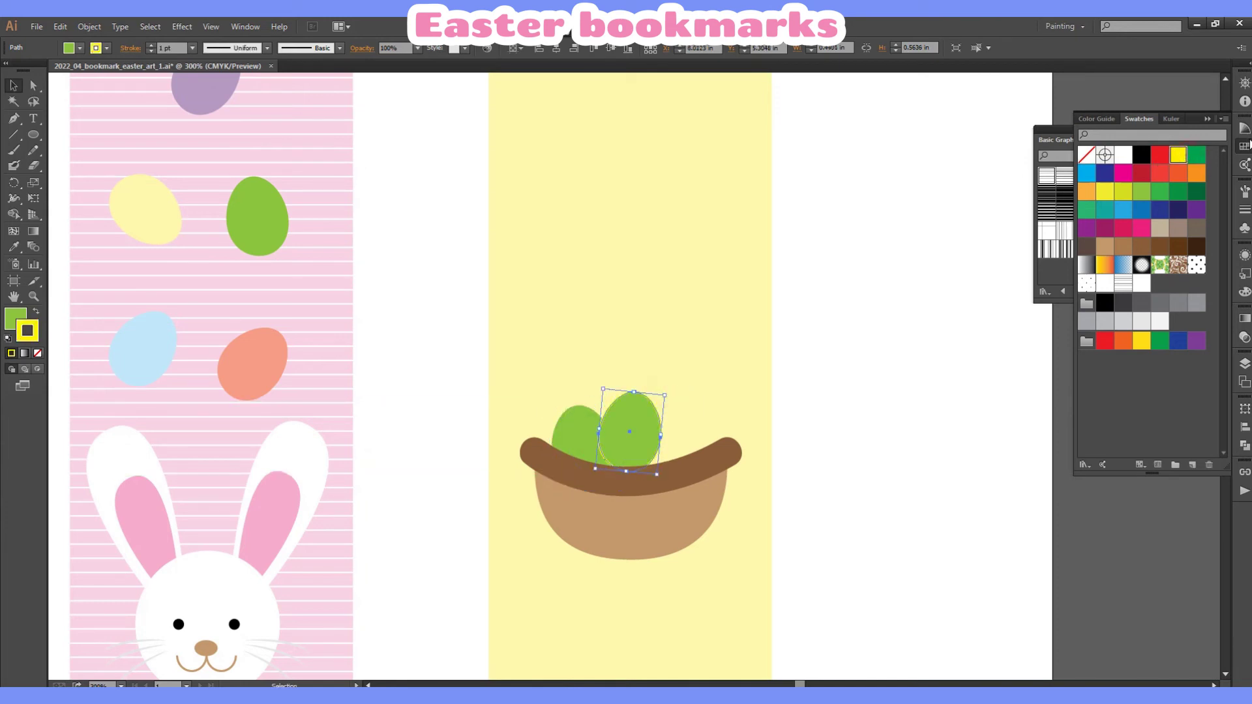
pyautogui.click(1121, 174)
pyautogui.click(1097, 119)
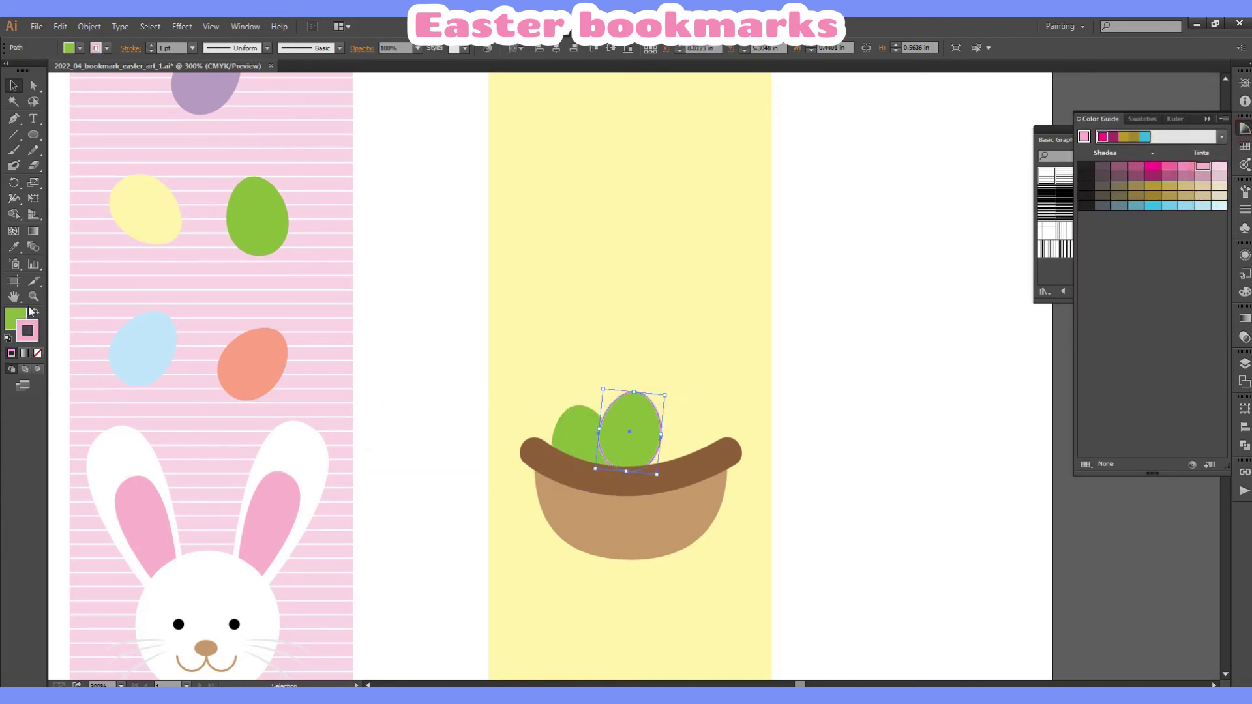
pyautogui.click(33, 311)
pyautogui.click(37, 352)
pyautogui.click(15, 319)
pyautogui.moveTo(649, 434)
pyautogui.mouseDown()
pyautogui.moveTo(637, 450)
pyautogui.moveTo(693, 438)
pyautogui.mouseUp()
# Add a pale blue egg copy and a teal egg copy stacked behind the green and pink eggs.
pyautogui.click(1244, 146)
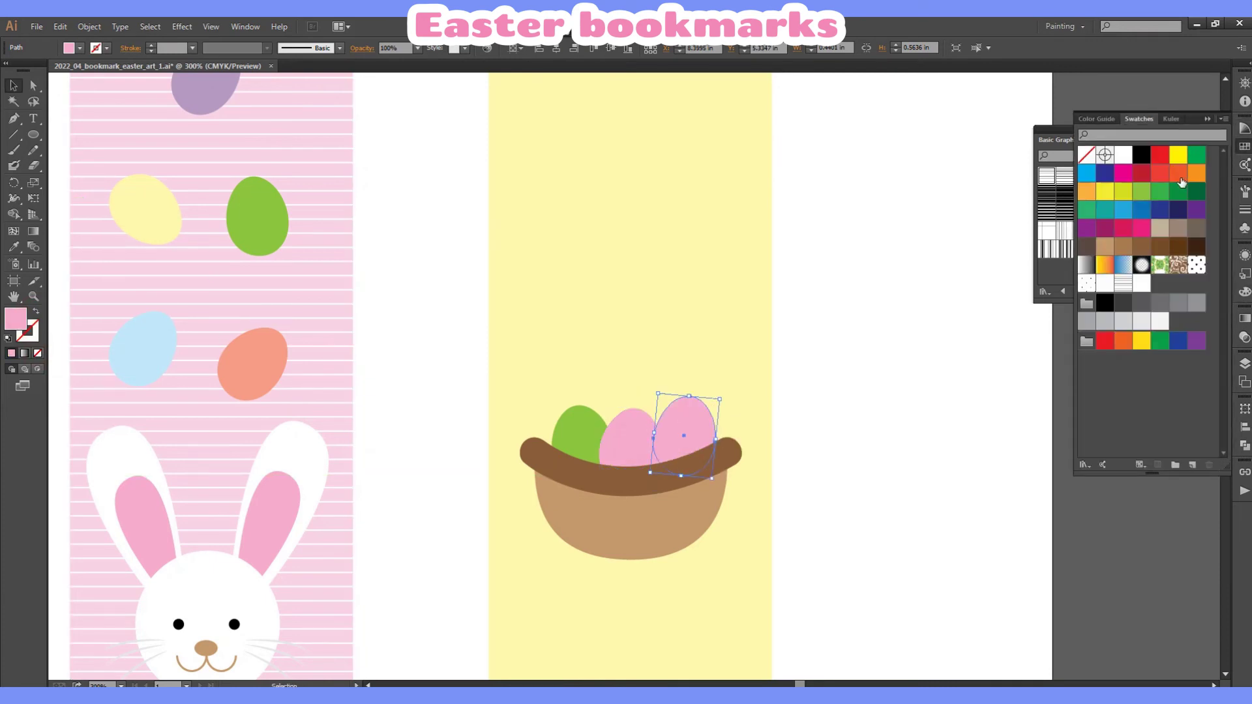
pyautogui.click(1122, 209)
pyautogui.click(1219, 174)
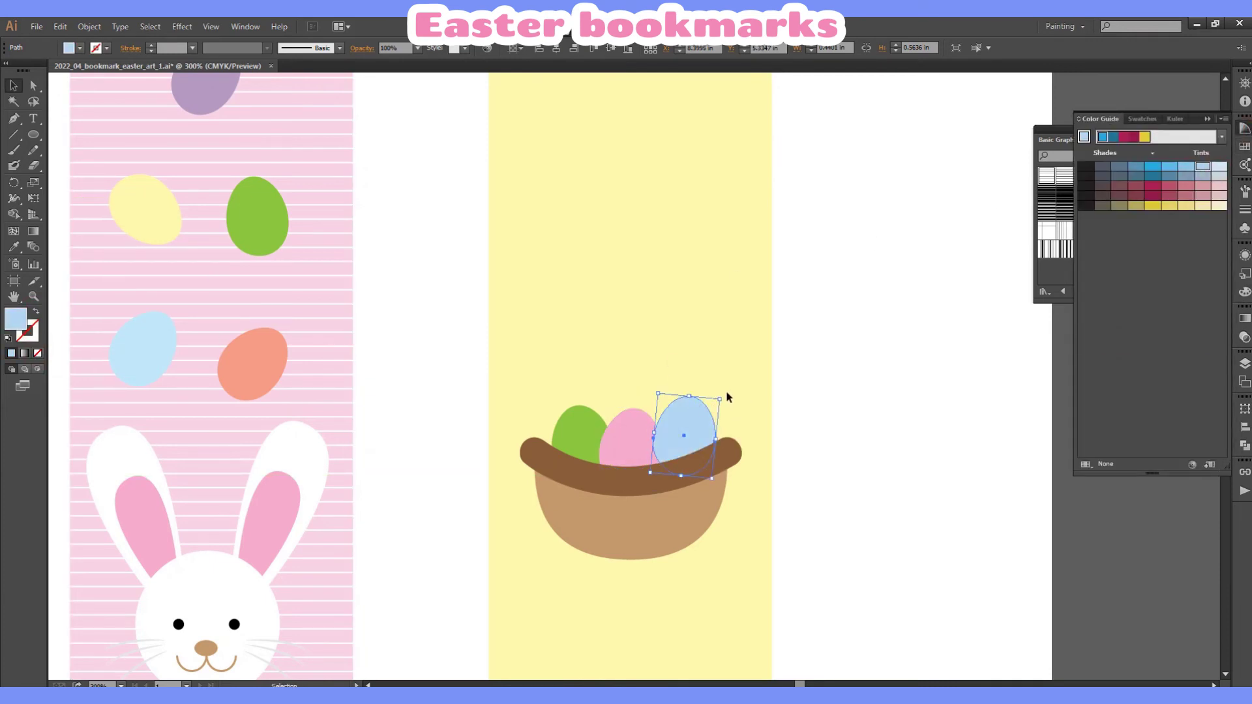
pyautogui.moveTo(586, 423); pyautogui.dragTo(607, 392)
pyautogui.click(1245, 146)
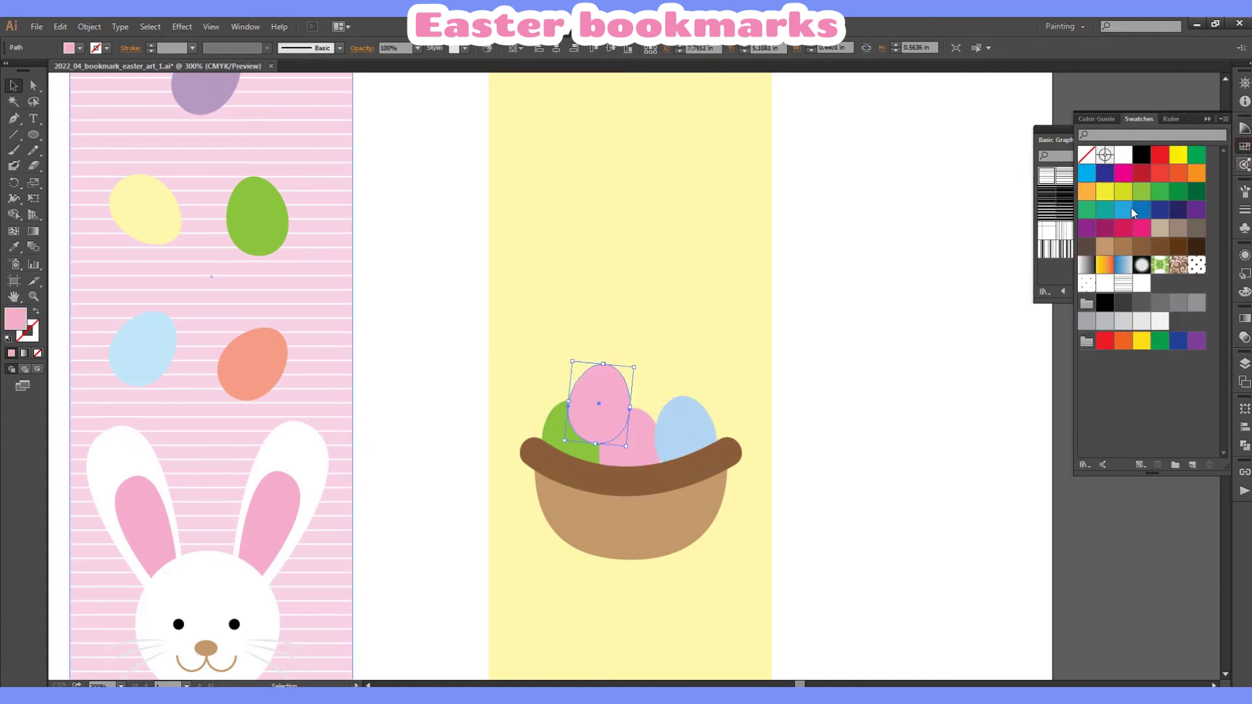
pyautogui.click(1104, 210)
pyautogui.click(1245, 363)
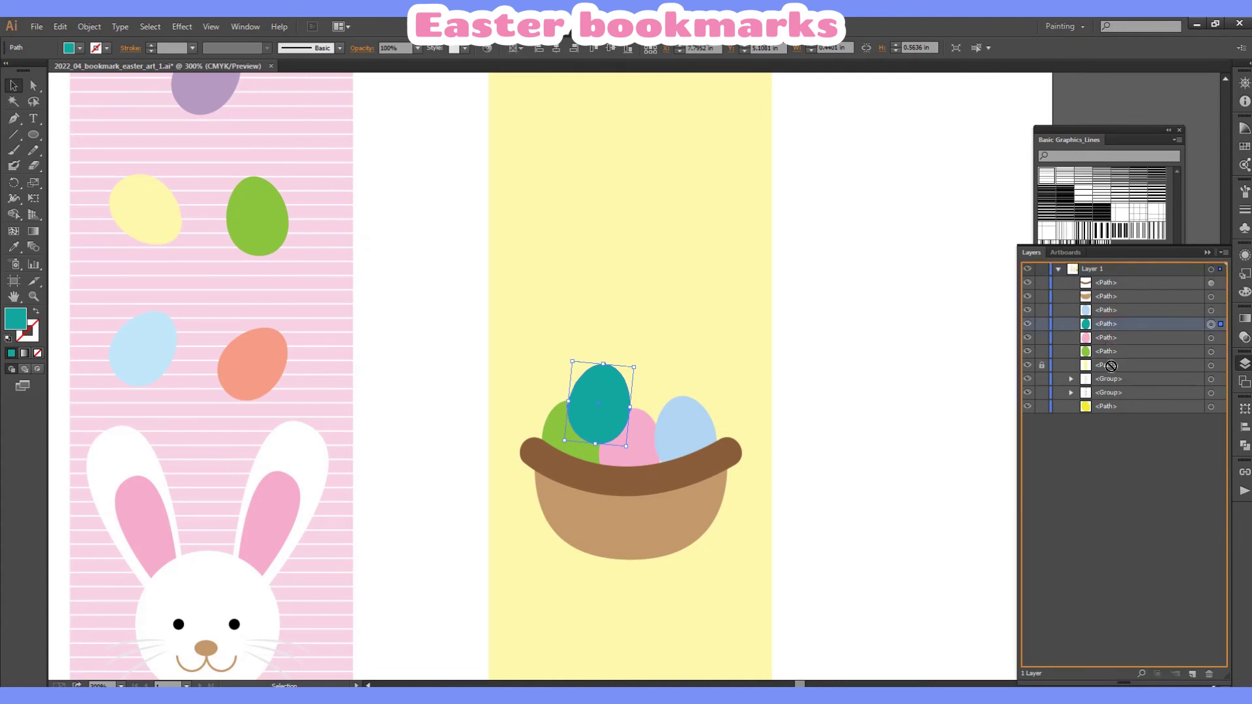
pyautogui.moveTo(1110, 365); pyautogui.dragTo(1108, 358)
pyautogui.moveTo(606, 391); pyautogui.dragTo(654, 394)
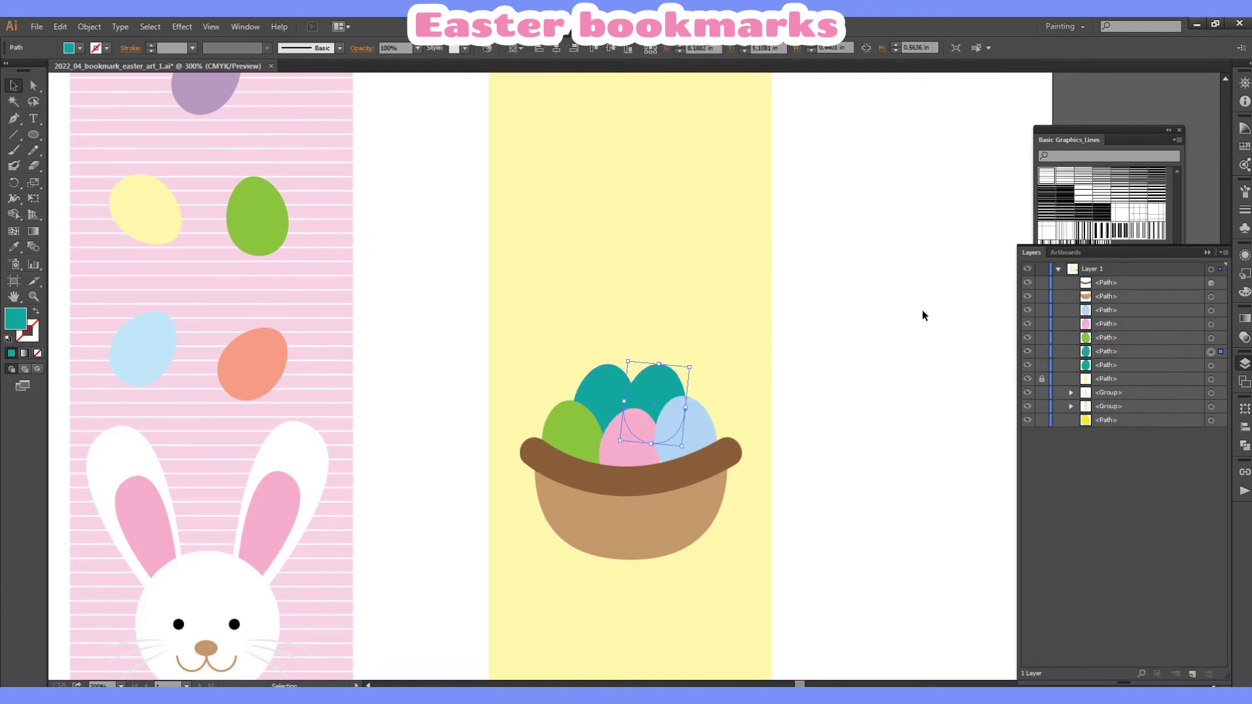
# Colour the remaining egg copy yellow-green.
pyautogui.click(1243, 147)
pyautogui.click(1123, 158)
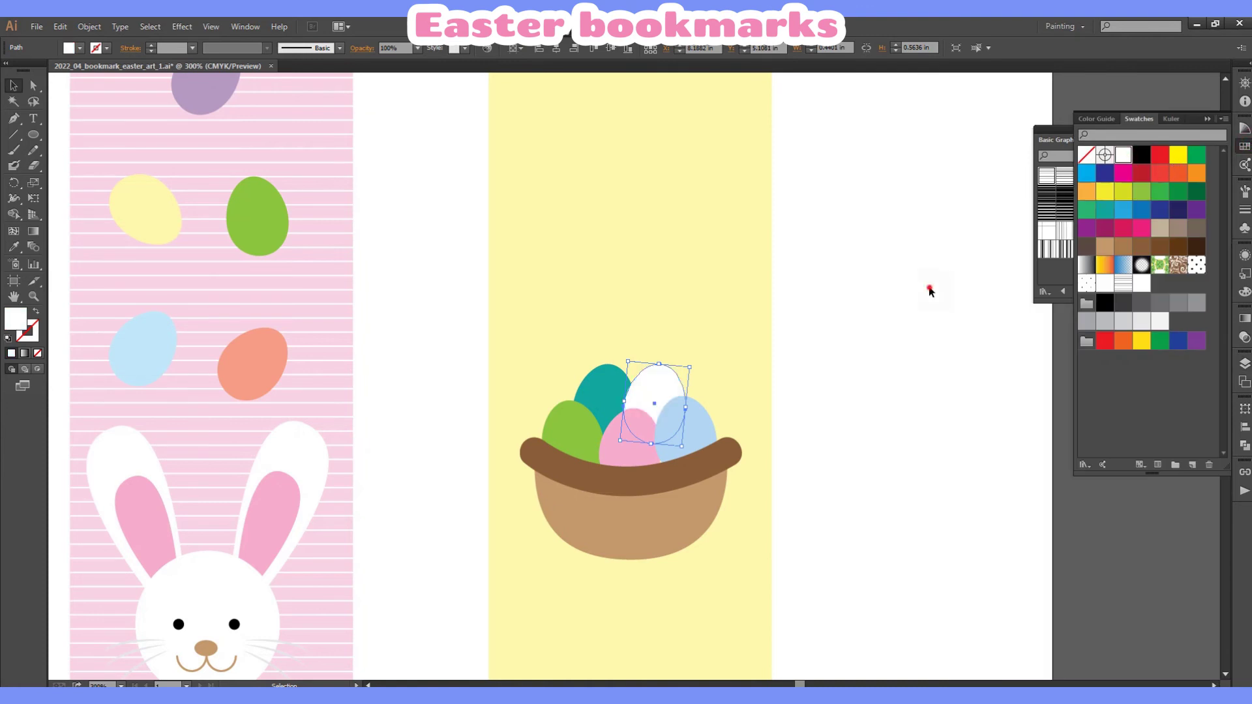
pyautogui.click(1124, 191)
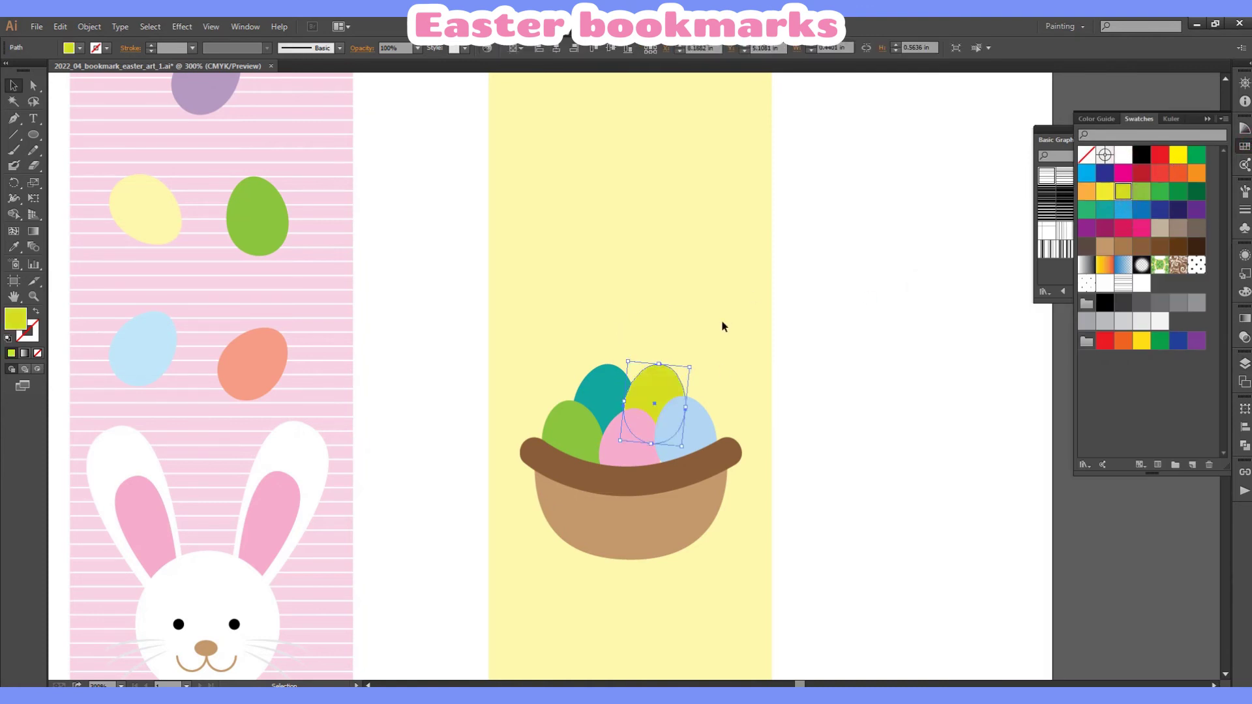
# Tilt the light blue egg slightly and clear the selection.
pyautogui.click(709, 352)
pyautogui.click(684, 423)
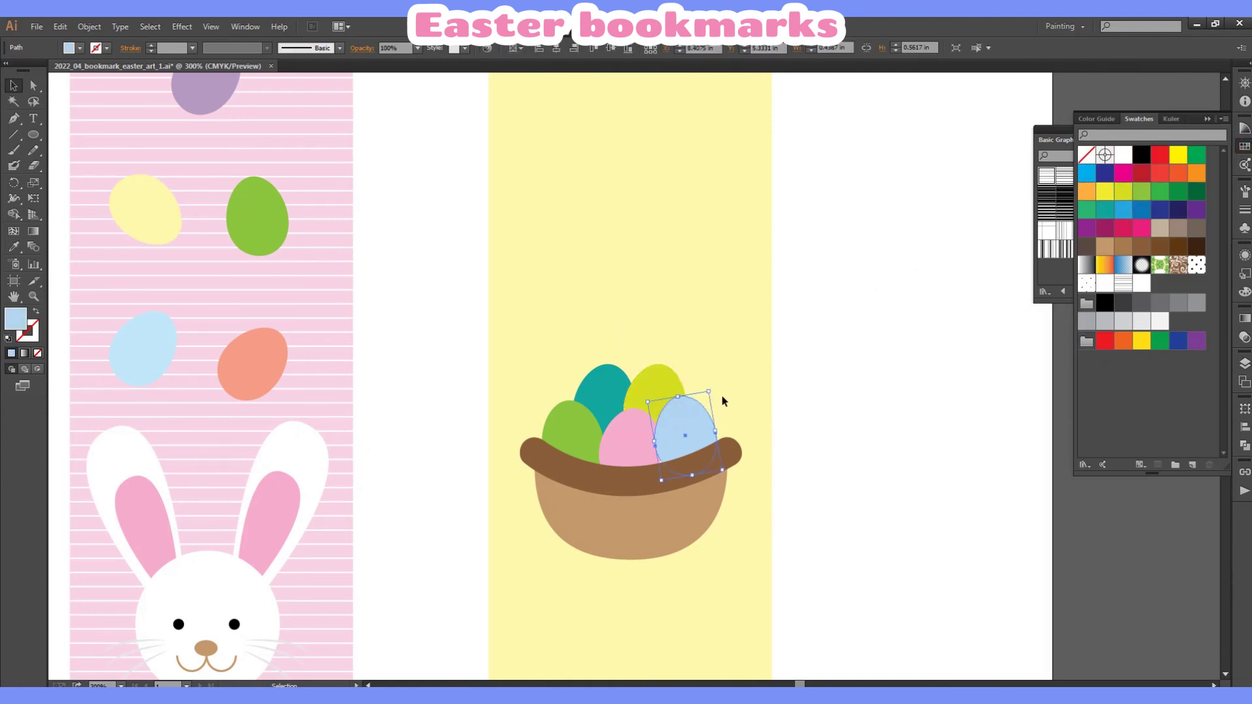
pyautogui.moveTo(719, 393); pyautogui.dragTo(729, 396)
pyautogui.click(847, 359)
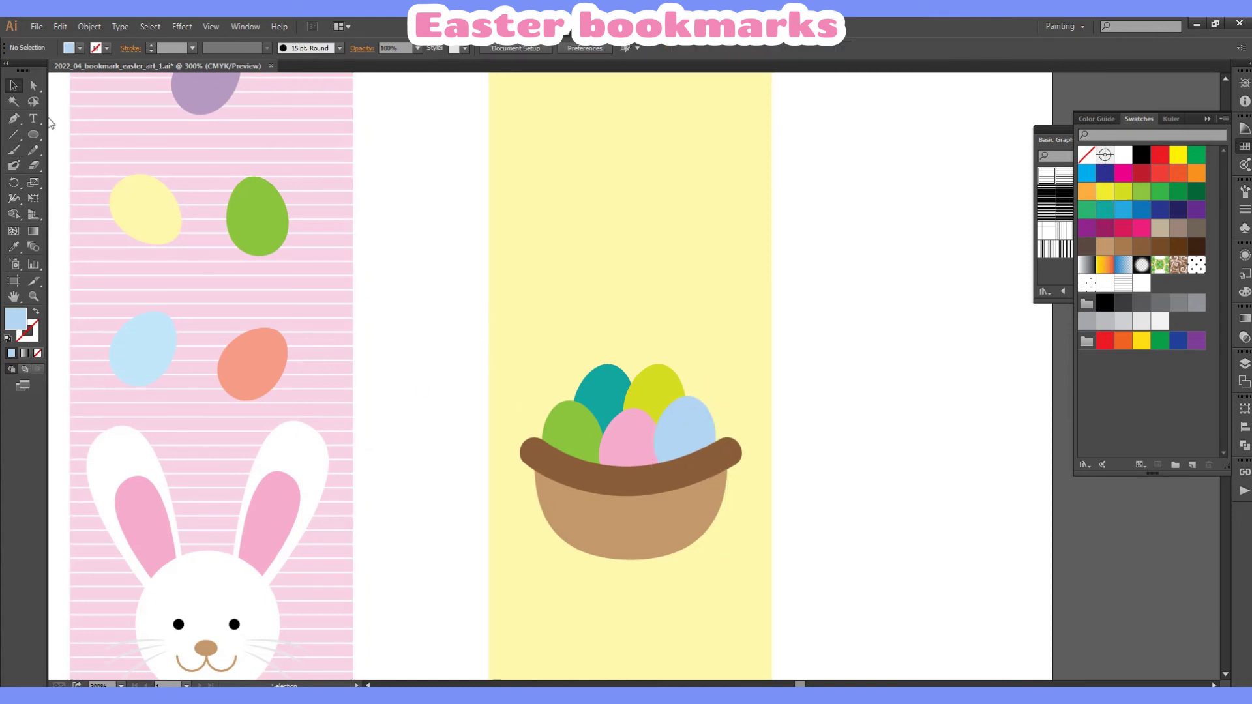
# Turn a tall brown-outlined ellipse into an open arc and nudge it onto the rim.
pyautogui.moveTo(539, 302); pyautogui.dragTo(727, 533)
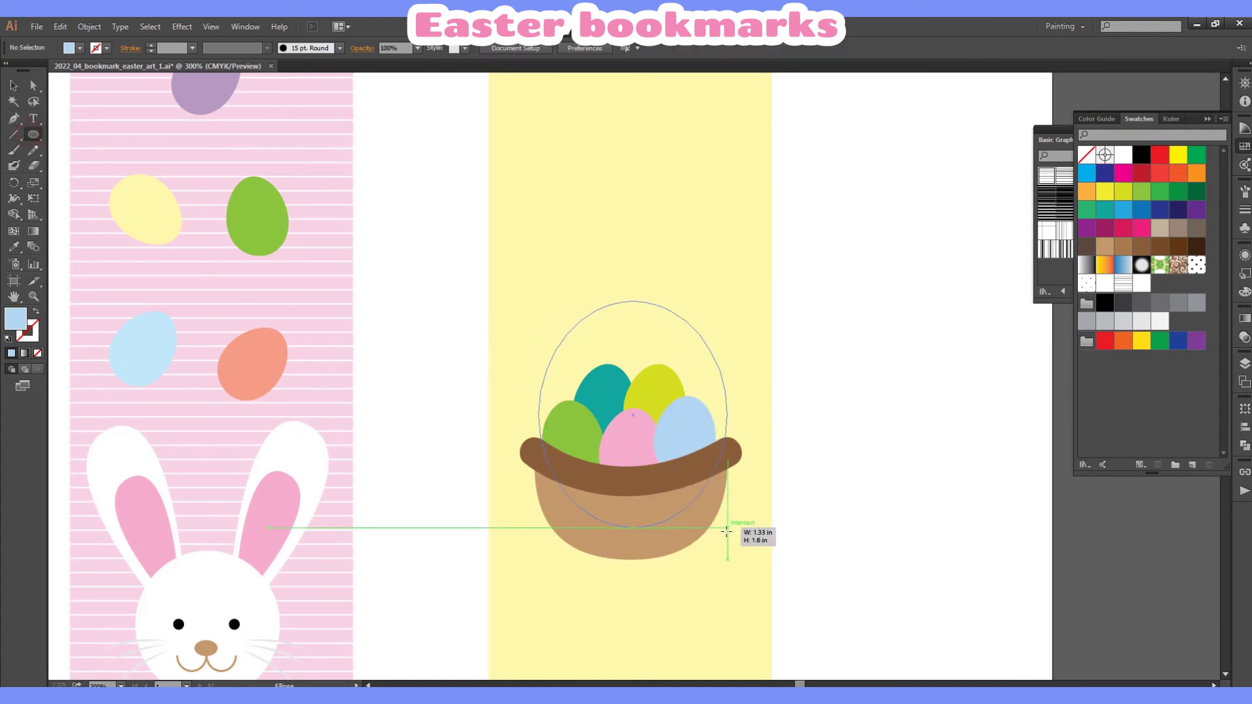
pyautogui.click(1159, 246)
pyautogui.click(36, 312)
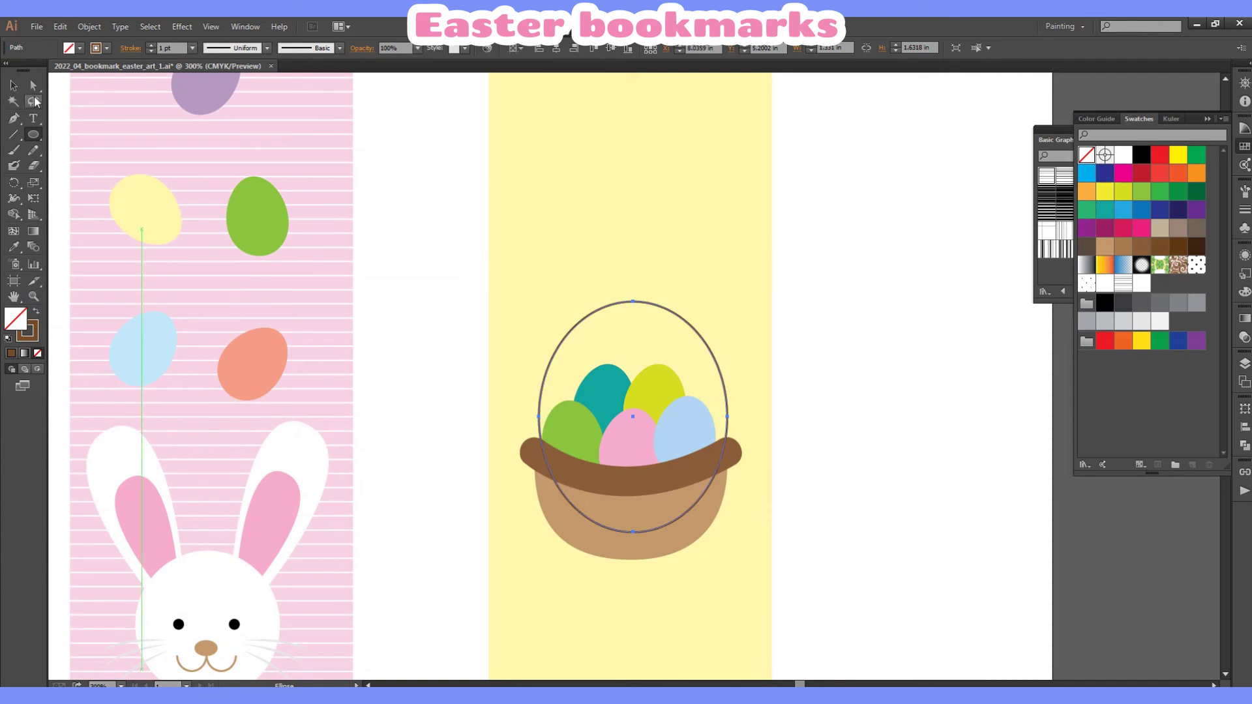
pyautogui.press('a')
pyautogui.click(634, 534)
pyautogui.press('Delete')
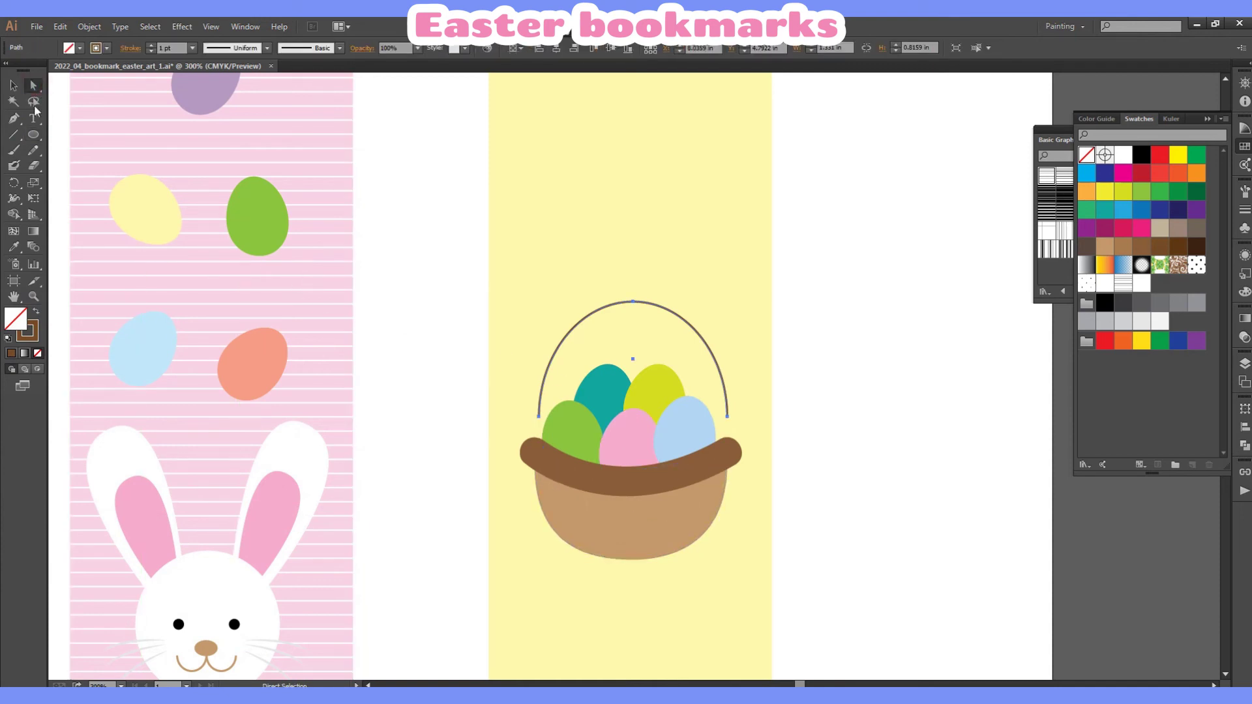
pyautogui.press('v')
pyautogui.click(805, 301)
pyautogui.click(639, 302)
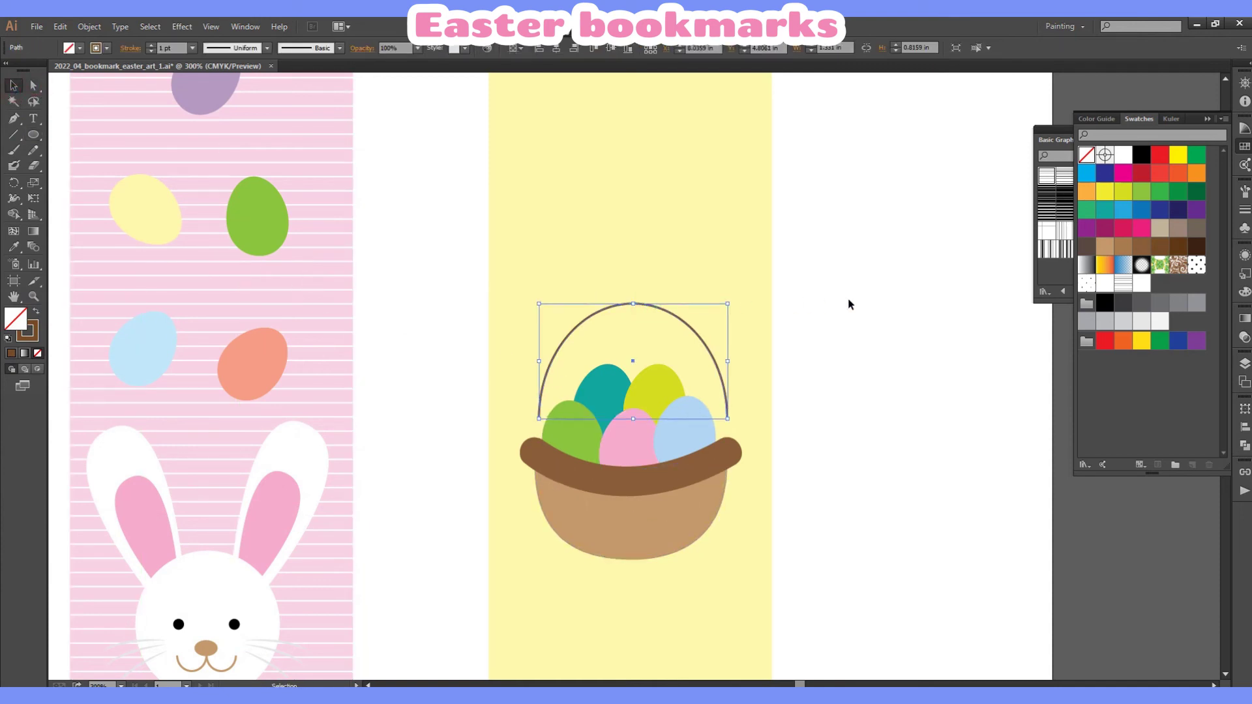
pyautogui.press('Down')
pyautogui.press('Down')
pyautogui.press('Down')
pyautogui.press('Down')
pyautogui.press('Down')
pyautogui.press('Down')
# Give the handle a 5 pt. Round brush, bring it to front, and draw a small circle at its top.
pyautogui.click(339, 48)
pyautogui.click(236, 80)
pyautogui.click(890, 301)
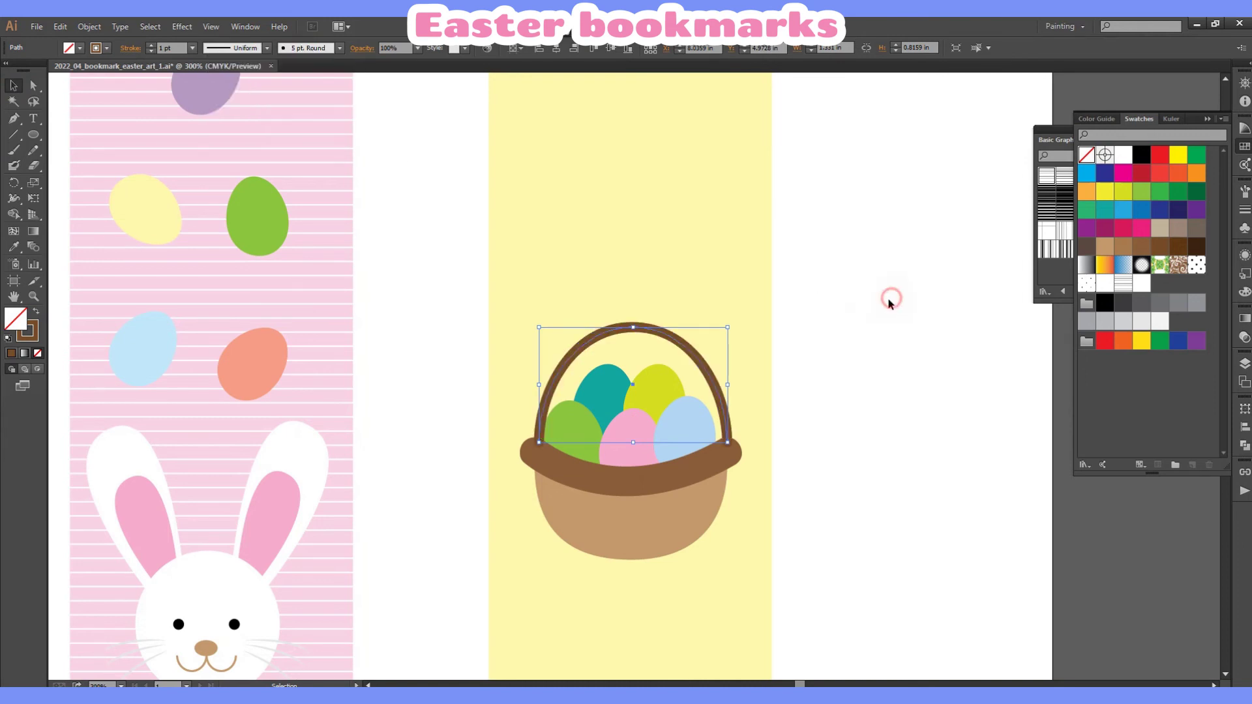
pyautogui.rightClick(697, 471)
pyautogui.click(925, 445)
pyautogui.click(915, 424)
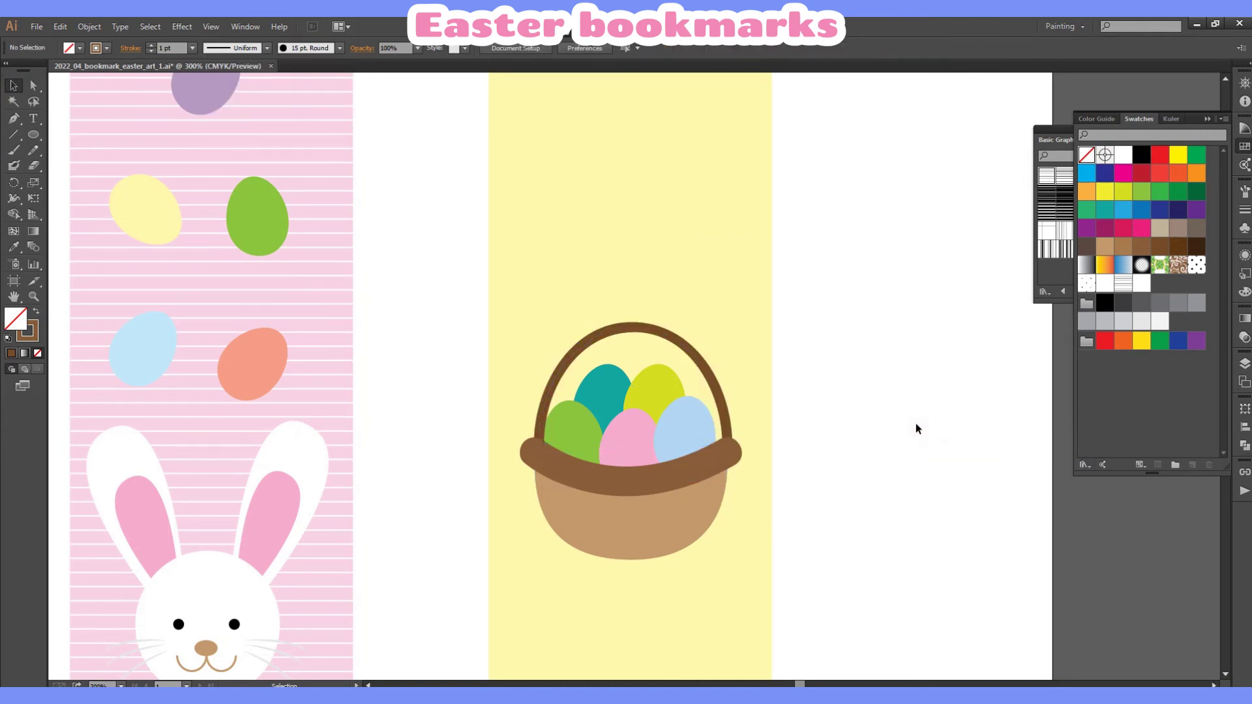
pyautogui.scroll(2, 324, 237)
pyautogui.press('l')
pyautogui.moveTo(612, 370); pyautogui.dragTo(647, 404)
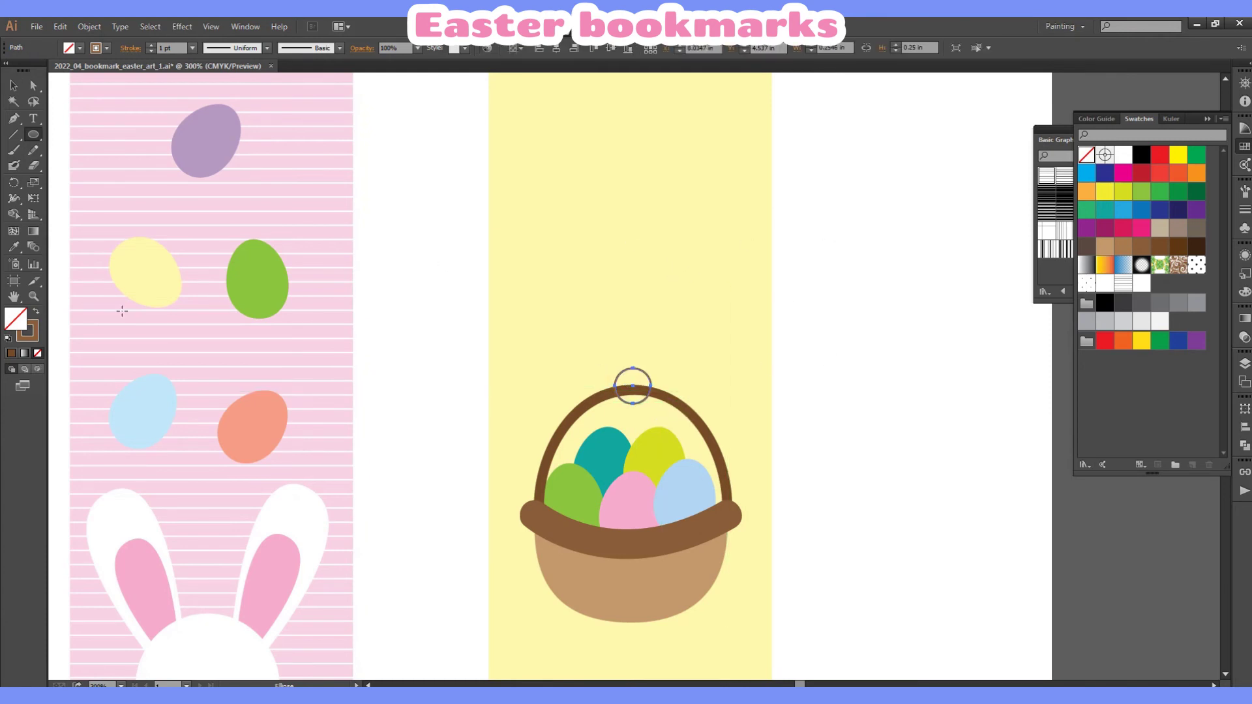
# Fill the small knot circle dark pink and pick a lighter pink for the loops.
pyautogui.click(36, 312)
pyautogui.press('v')
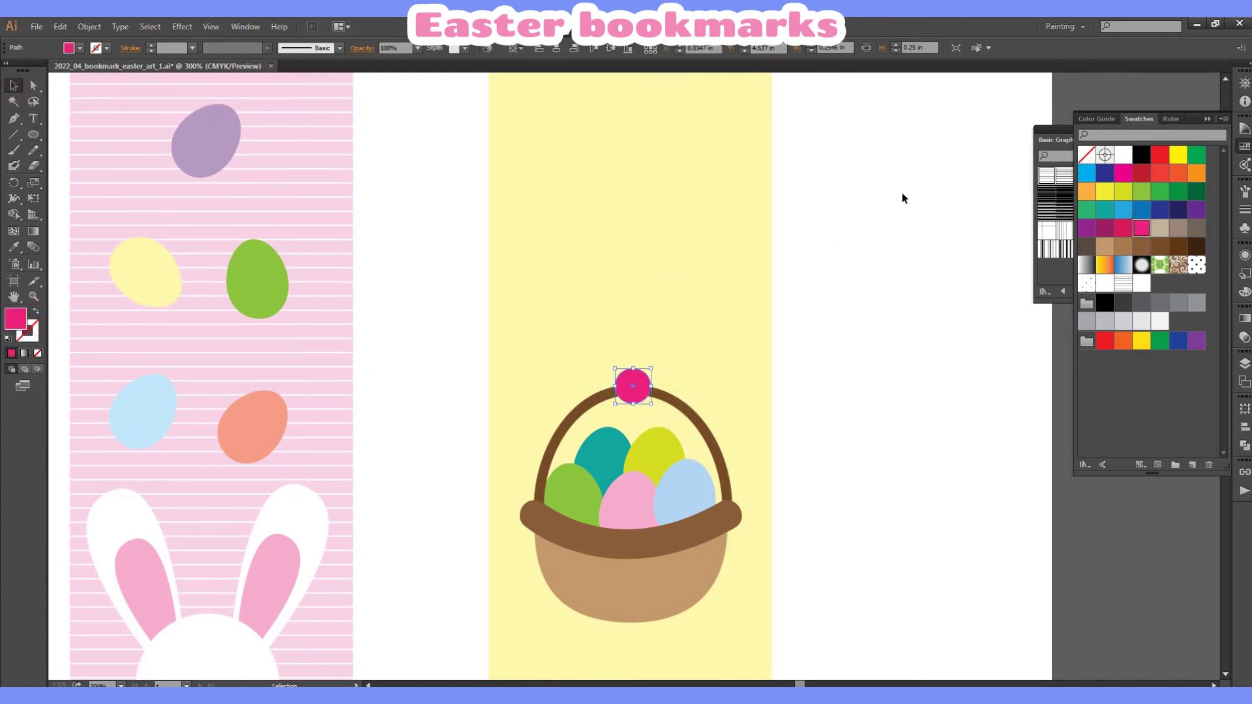
pyautogui.click(900, 195)
pyautogui.click(1242, 131)
pyautogui.click(1174, 171)
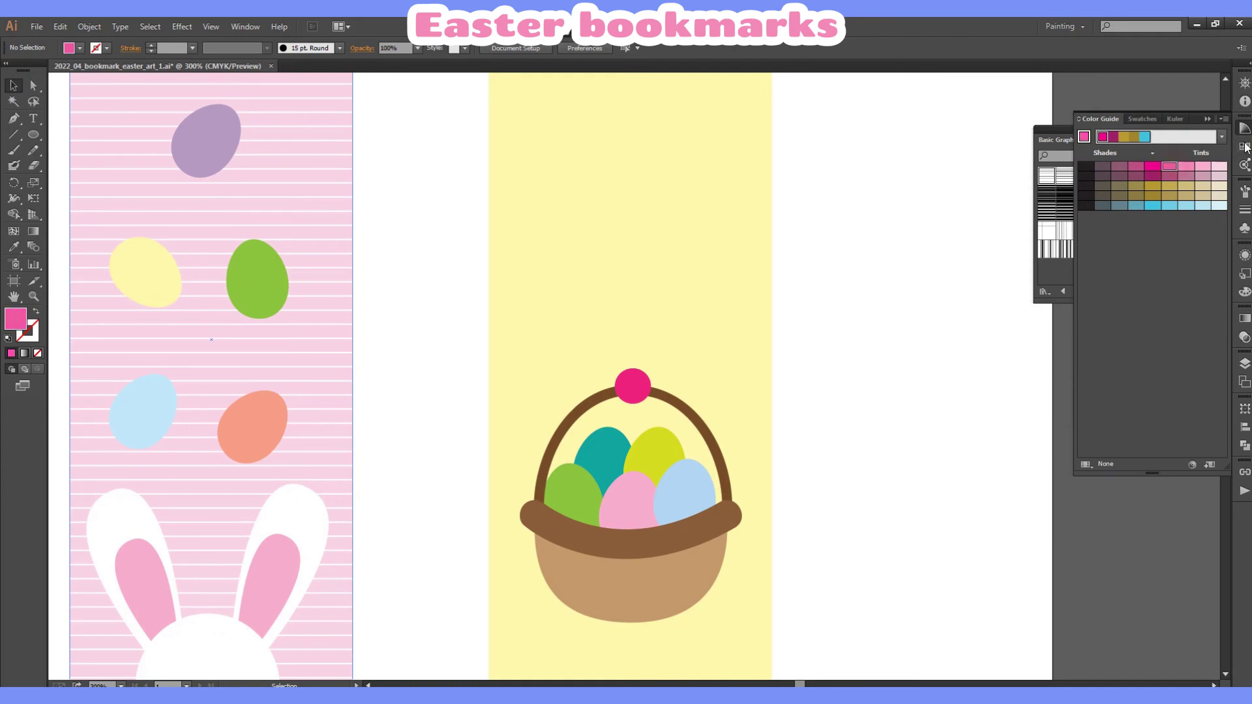
# Draw the bow's left loop and place a reflected copy on the knot's right.
pyautogui.click(16, 117)
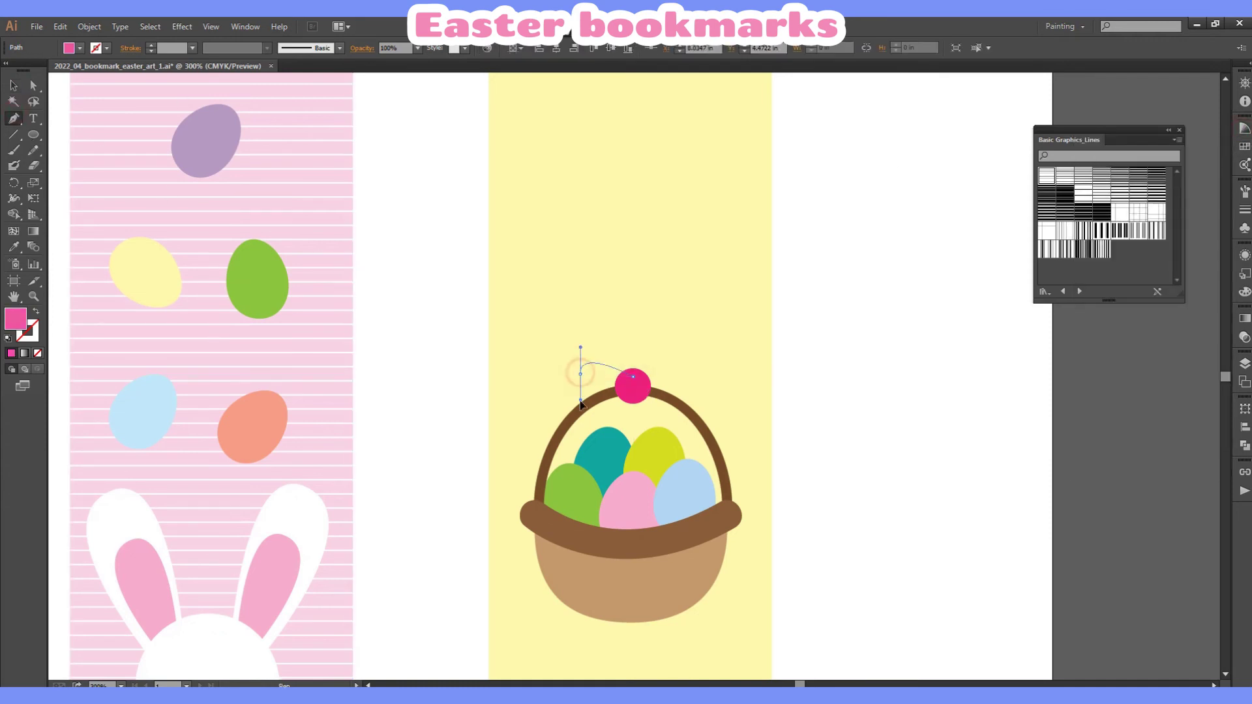
pyautogui.moveTo(581, 374); pyautogui.dragTo(581, 337)
pyautogui.moveTo(632, 377); pyautogui.dragTo(636, 399)
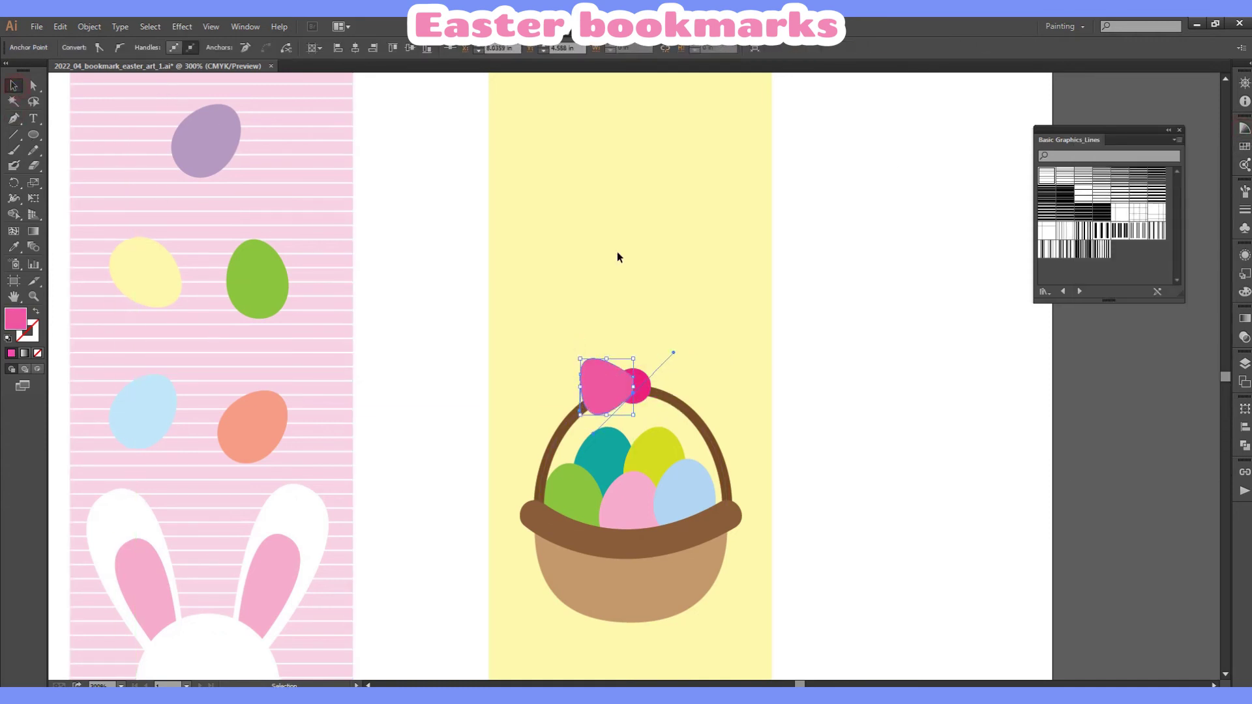
pyautogui.press('v')
pyautogui.rightClick(598, 388)
pyautogui.click(828, 626)
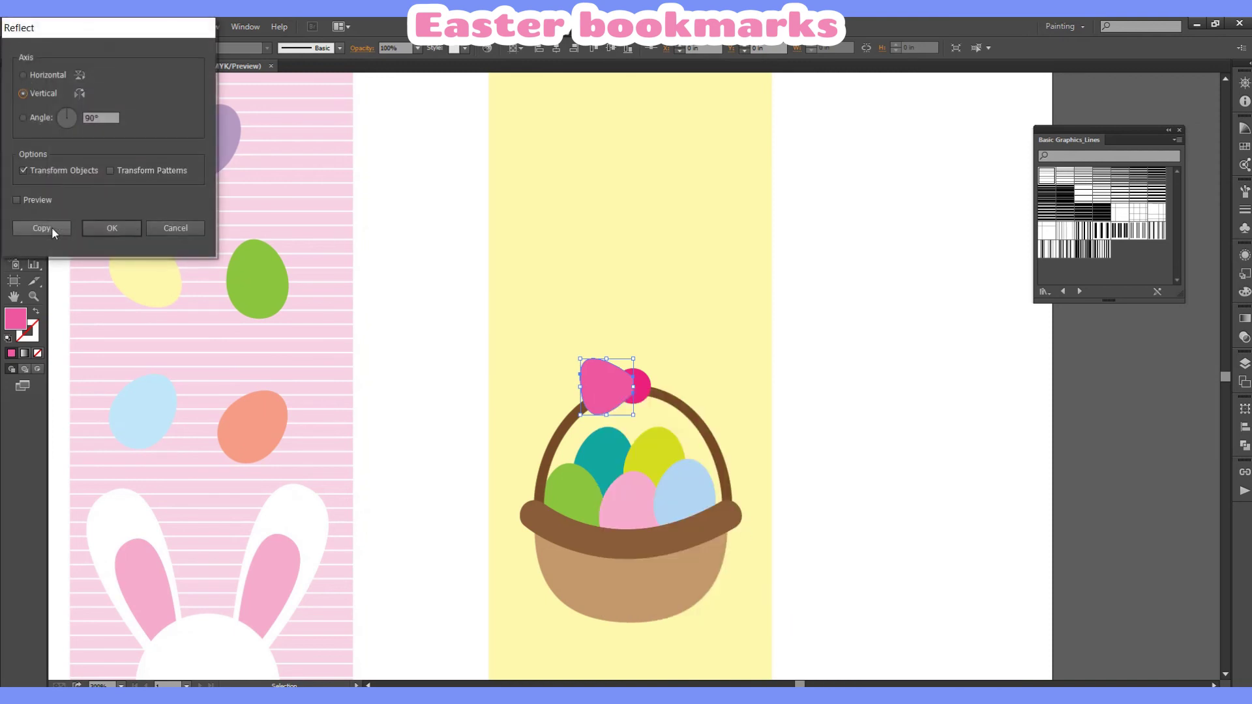
pyautogui.click(52, 226)
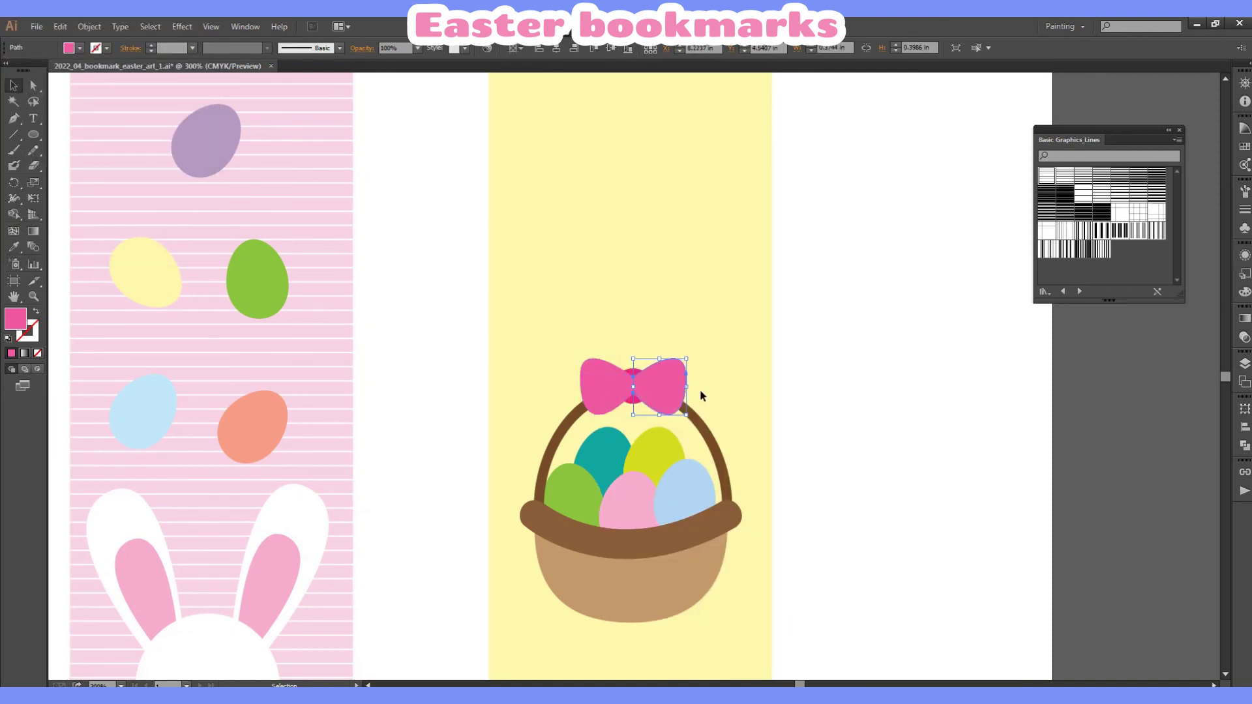
pyautogui.moveTo(619, 386); pyautogui.dragTo(662, 386)
# Move the dark pink knot above both loops in Layers.
pyautogui.click(1245, 363)
pyautogui.moveTo(1124, 313); pyautogui.dragTo(1124, 277)
pyautogui.click(912, 346)
# Draw a first ribbon tail from the bow centre, then undo it.
pyautogui.press('p')
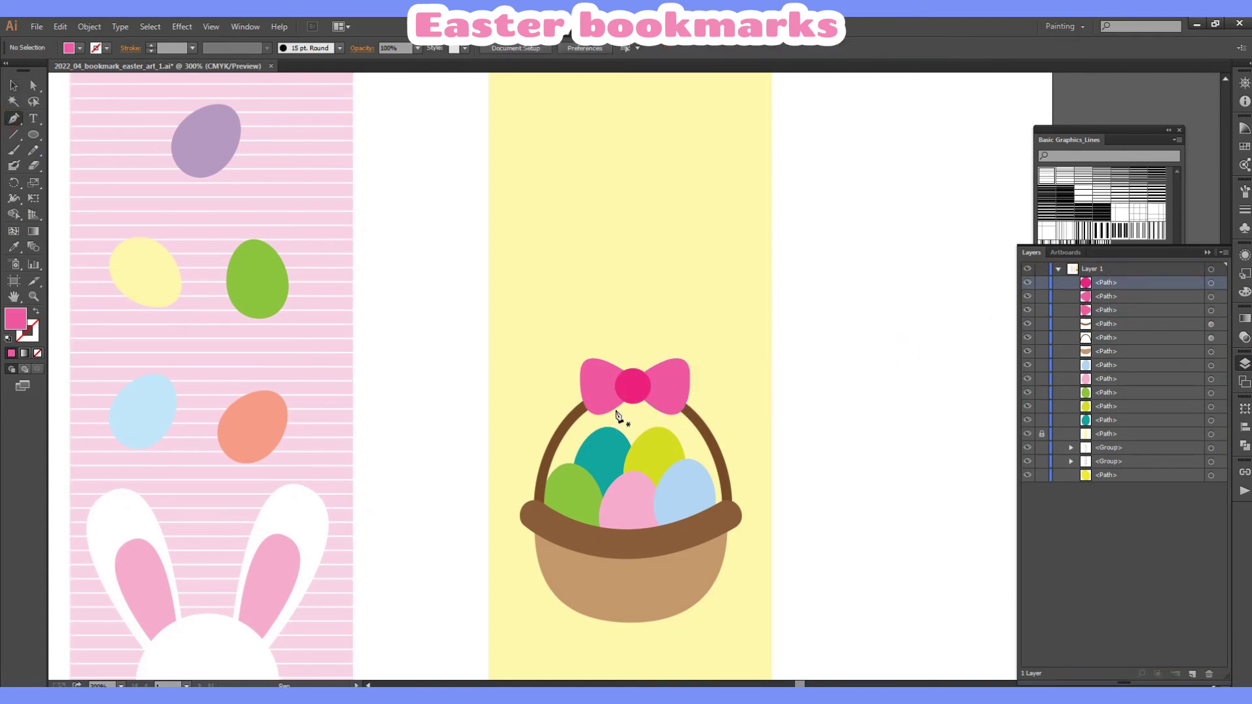
pyautogui.click(623, 395)
pyautogui.click(571, 483)
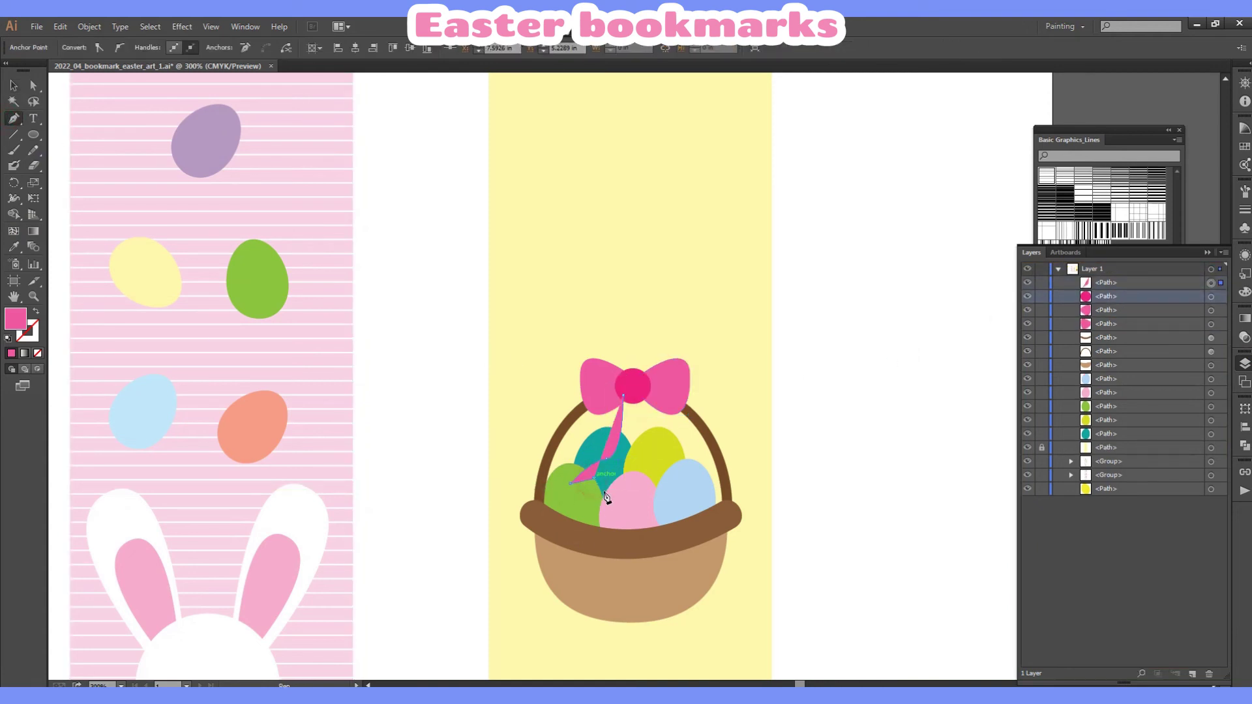
pyautogui.click(606, 498)
pyautogui.moveTo(626, 396); pyautogui.dragTo(620, 351)
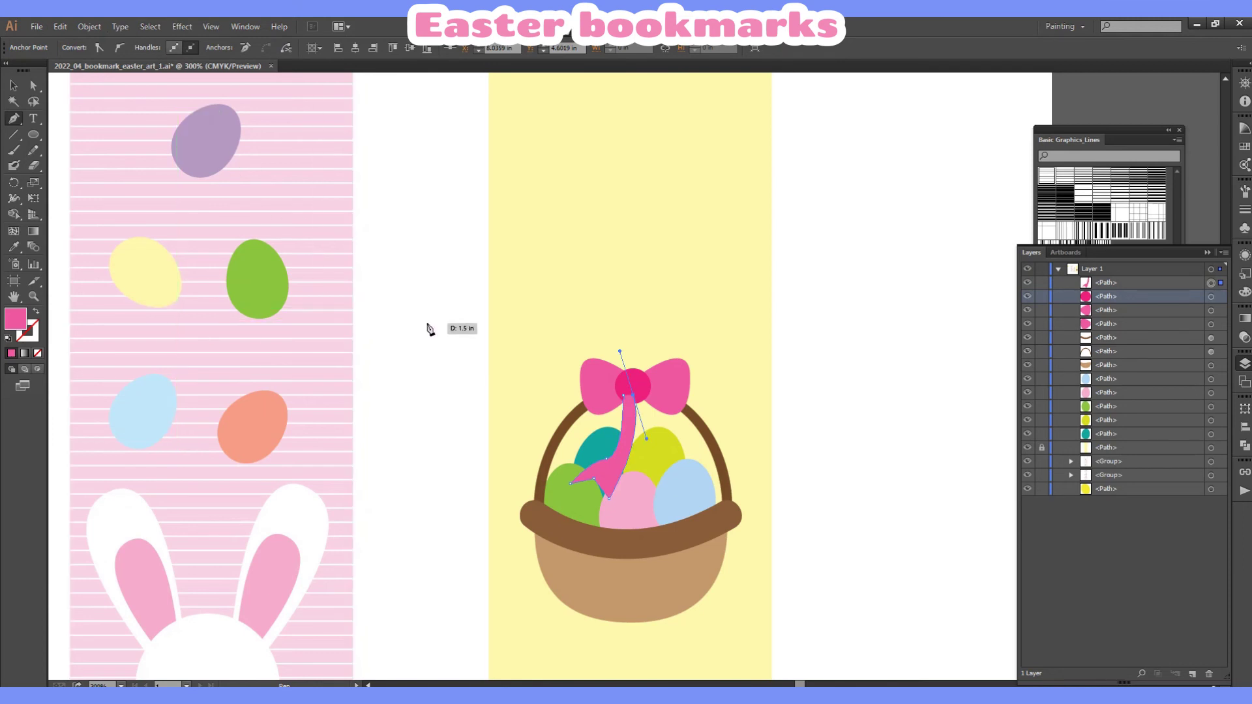
pyautogui.keyDown('ctrl'); pyautogui.click(910, 336); pyautogui.keyUp('ctrl')
pyautogui.hotkey('ctrl', 'z')
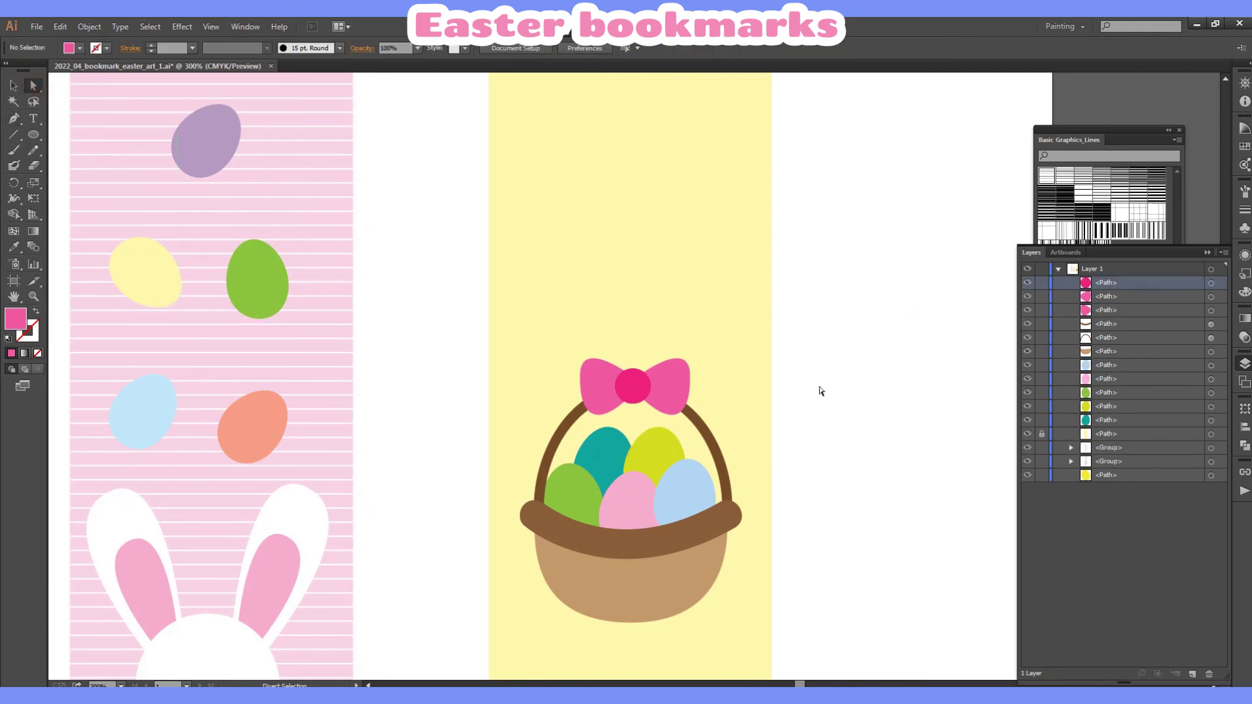
# Draw a closed pointed ribbon tail below the bow and keep the knot in front.
pyautogui.press('p')
pyautogui.click(624, 386)
pyautogui.click(583, 428)
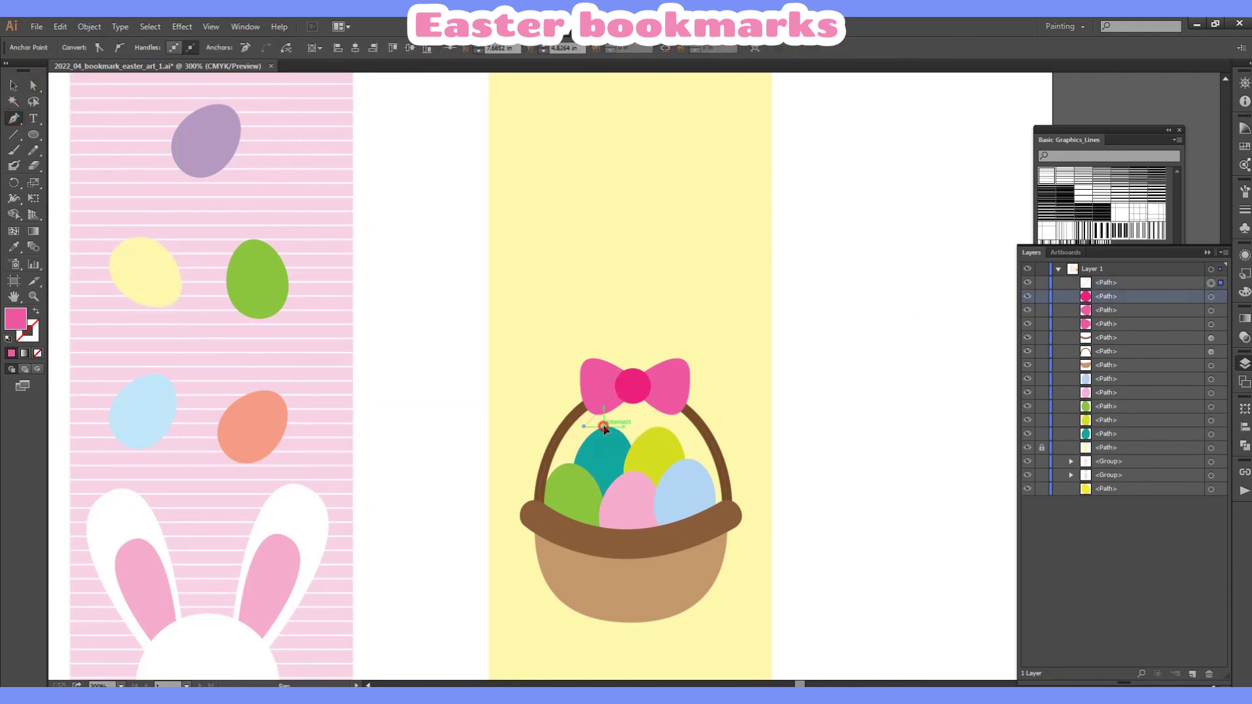
pyautogui.click(614, 446)
pyautogui.click(631, 396)
pyautogui.click(624, 386)
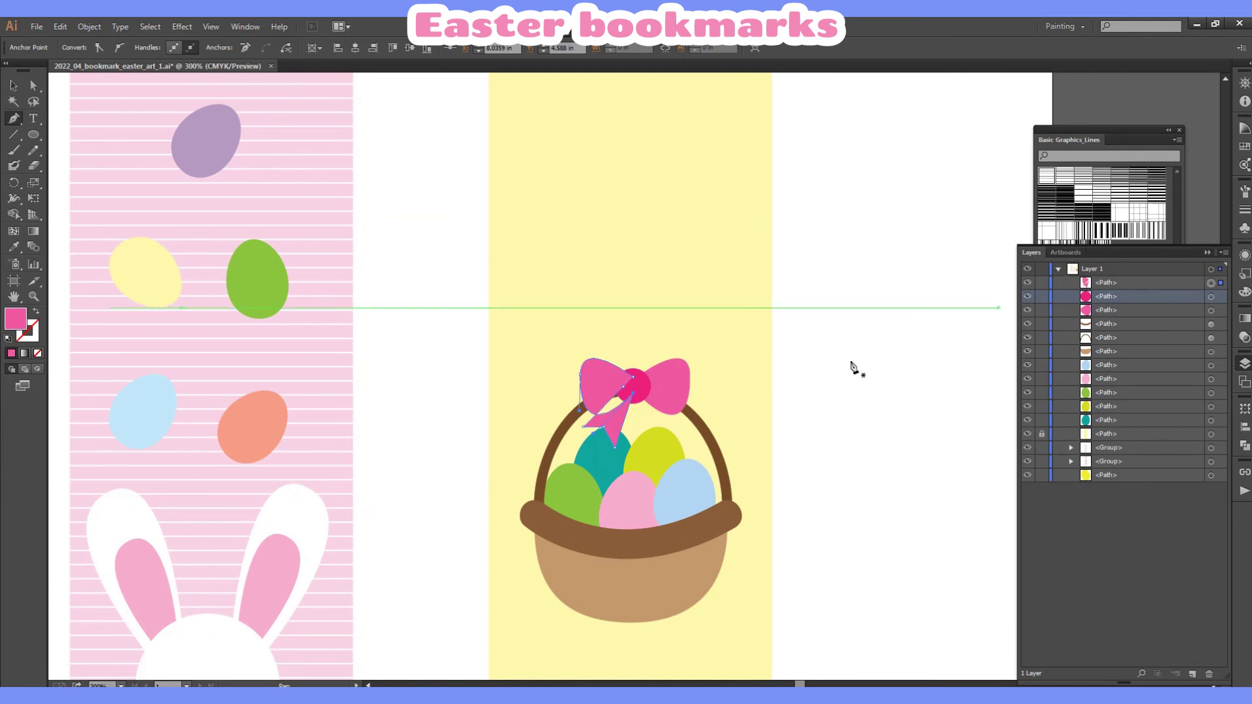
pyautogui.moveTo(657, 373); pyautogui.dragTo(644, 391)
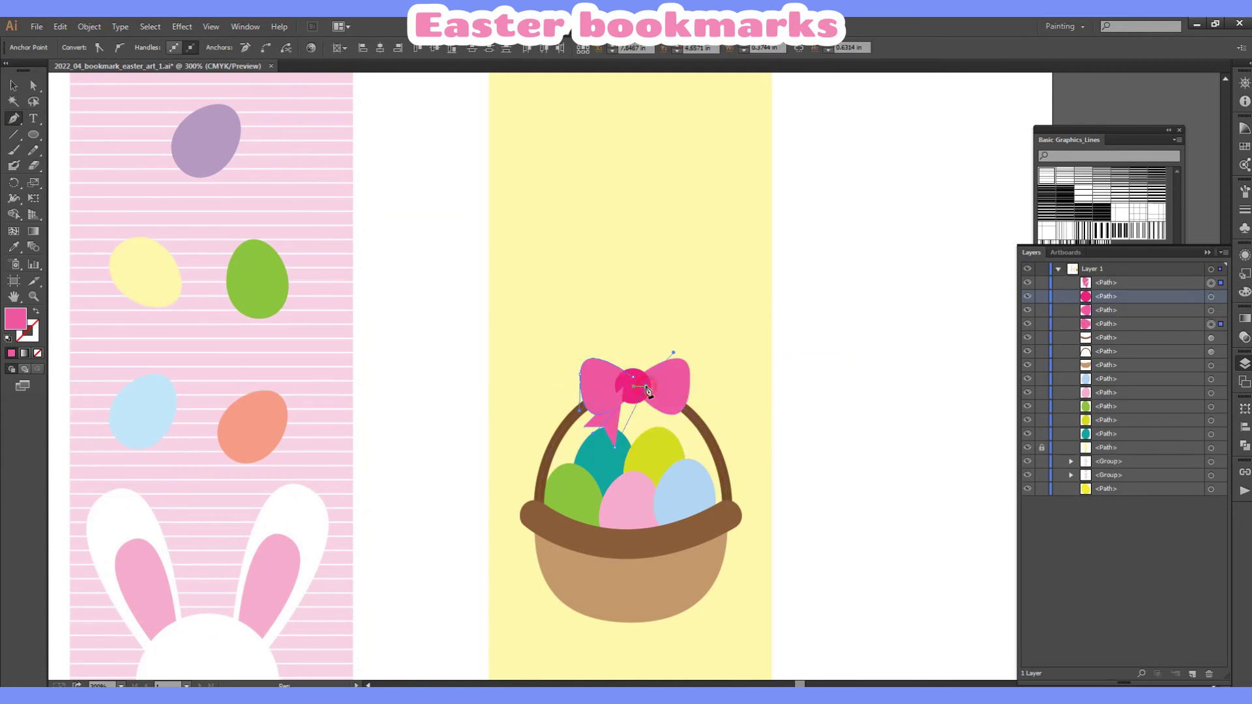
pyautogui.moveTo(1106, 296); pyautogui.dragTo(1106, 278)
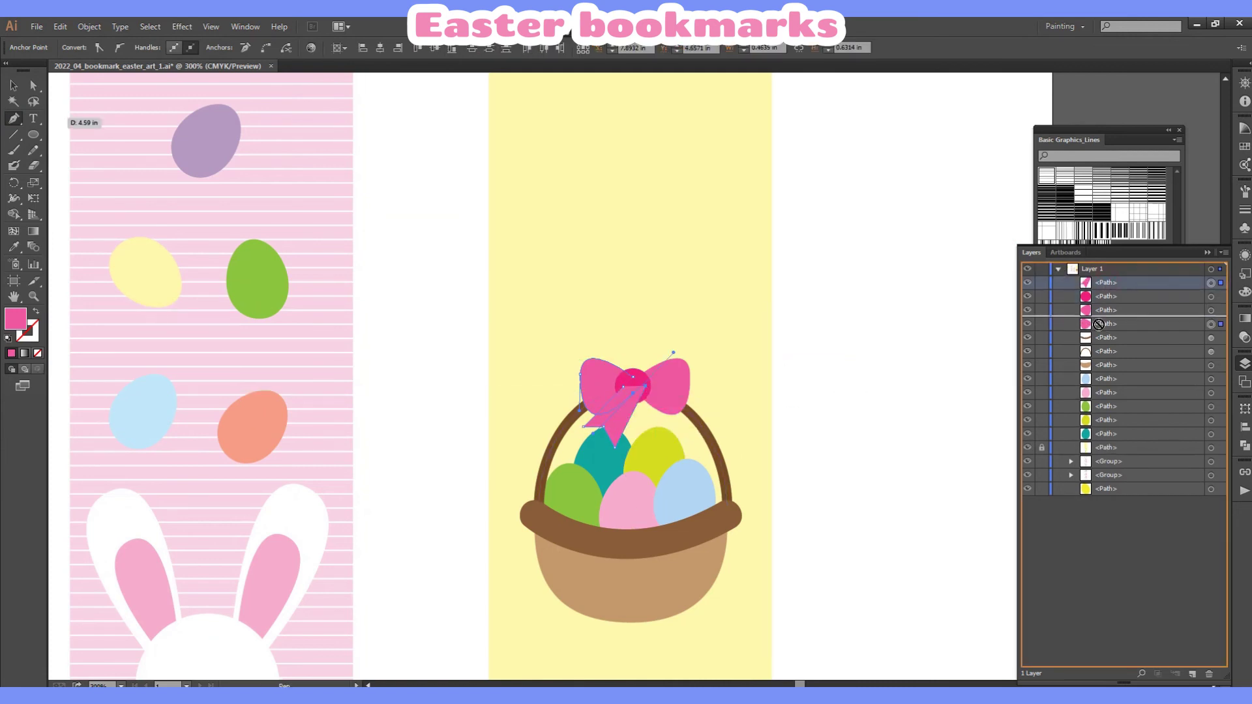
# Try a lighter pink on the left loop, then undo it.
pyautogui.click(1244, 128)
pyautogui.click(1183, 169)
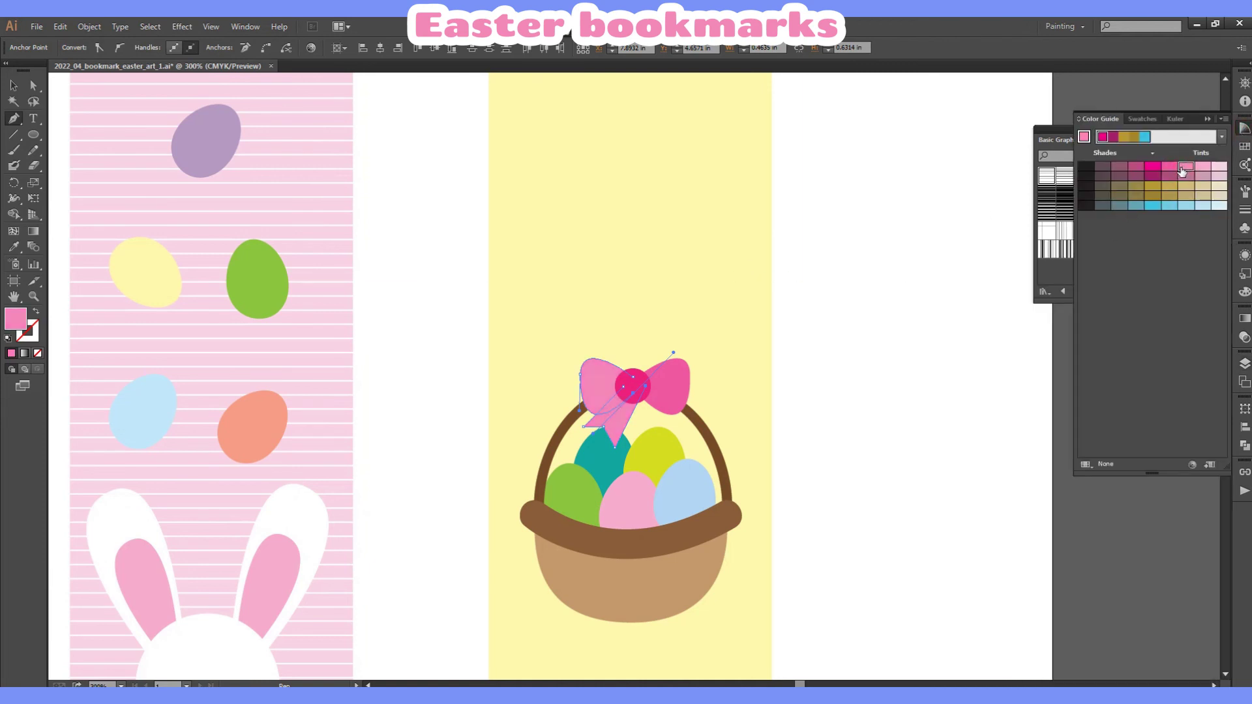
pyautogui.click(36, 95)
pyautogui.hotkey('ctrl', 'z')
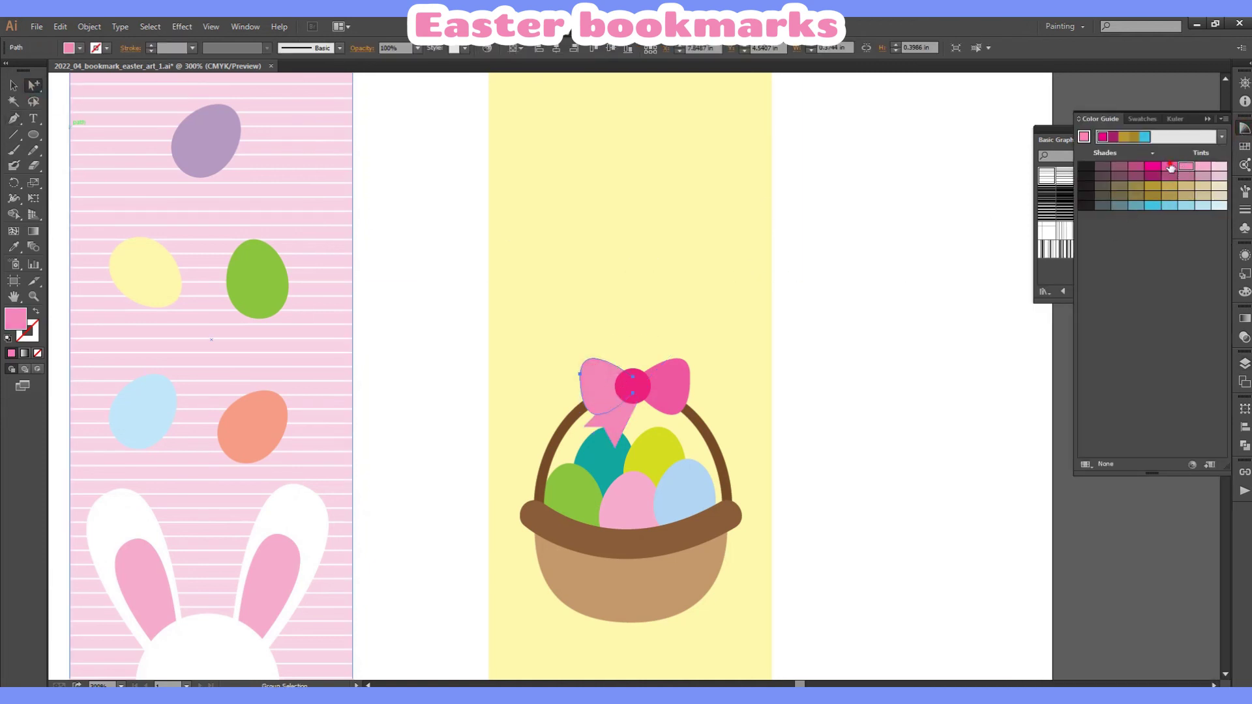
# Mirror the ribbon tail and move the copy to the bow's right side.
pyautogui.moveTo(620, 431); pyautogui.dragTo(613, 422)
pyautogui.rightClick(611, 420)
pyautogui.moveTo(656, 605)
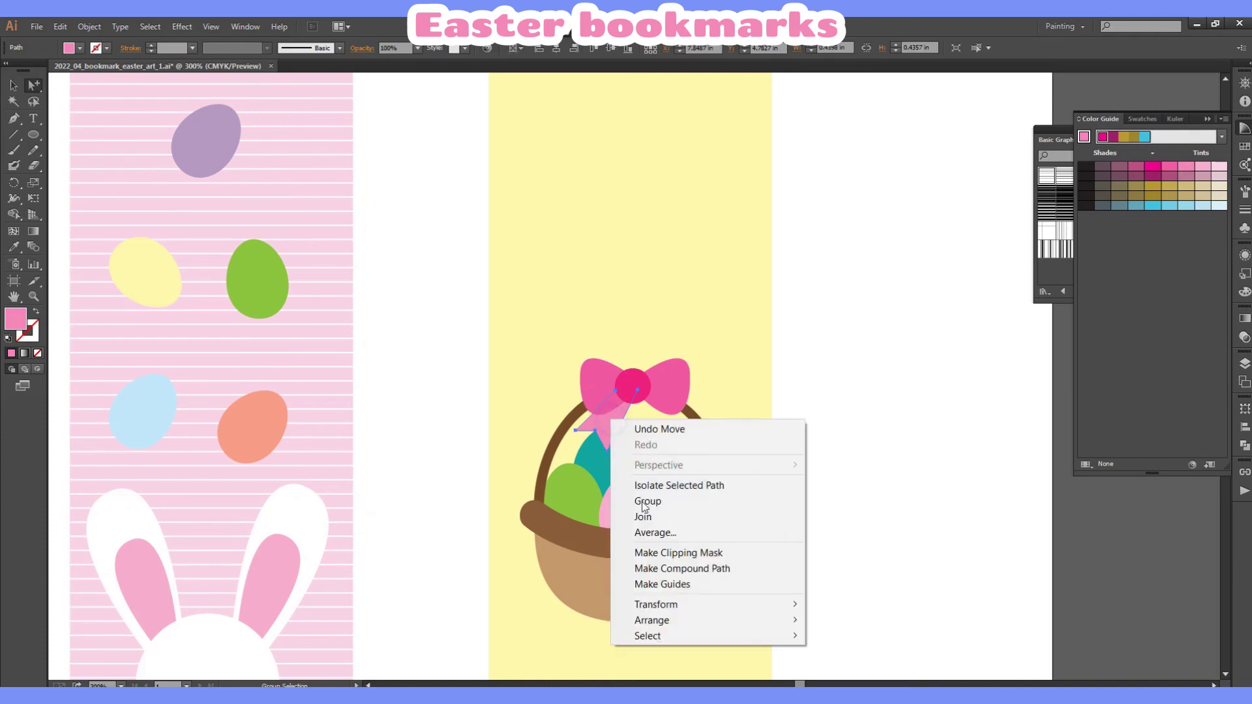
pyautogui.click(843, 532)
pyautogui.press('Return')
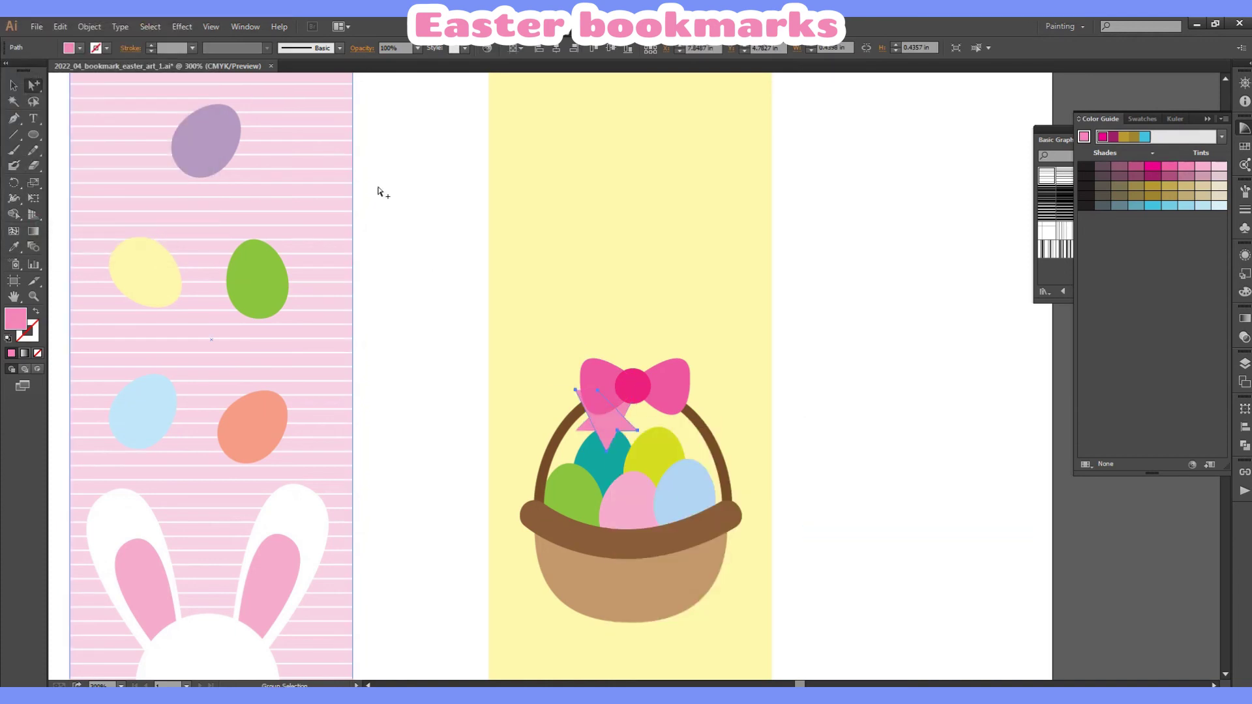
pyautogui.moveTo(625, 423); pyautogui.dragTo(678, 423)
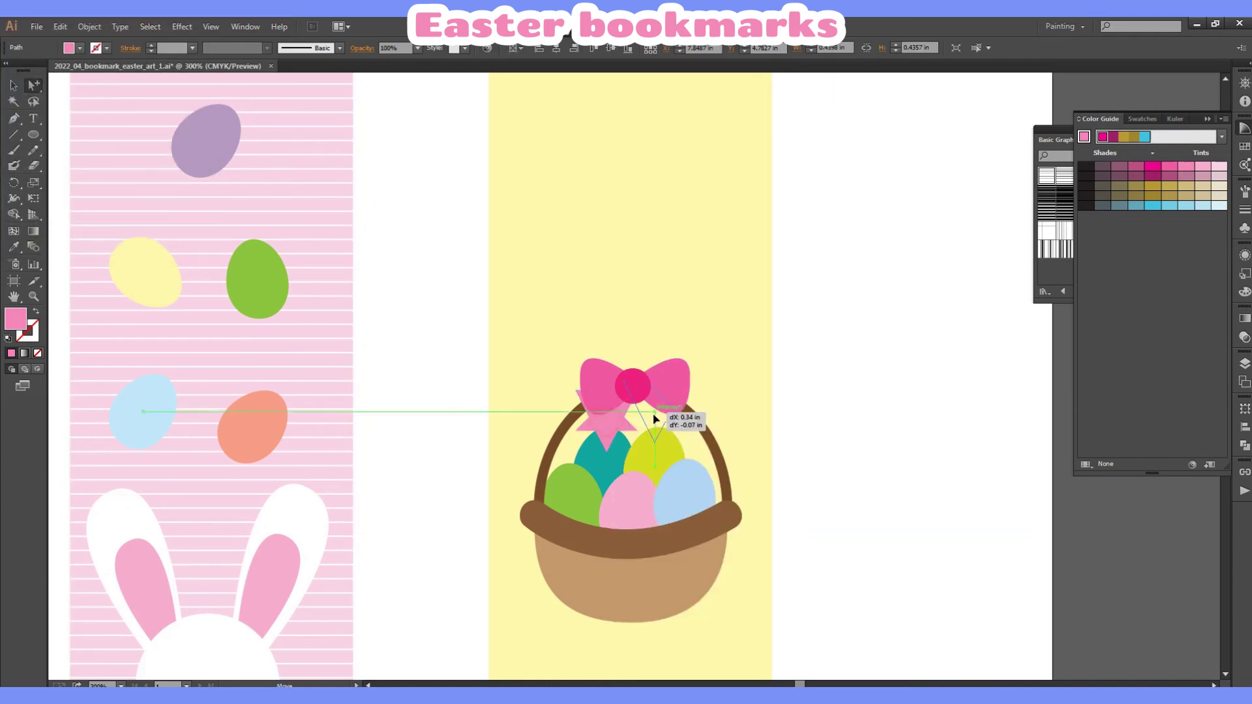
pyautogui.click(831, 362)
pyautogui.scroll(-5, 782, 352)
# Paint white dots on the pale blue egg with no fill and a 0.5 pt stroke.
pyautogui.press('b')
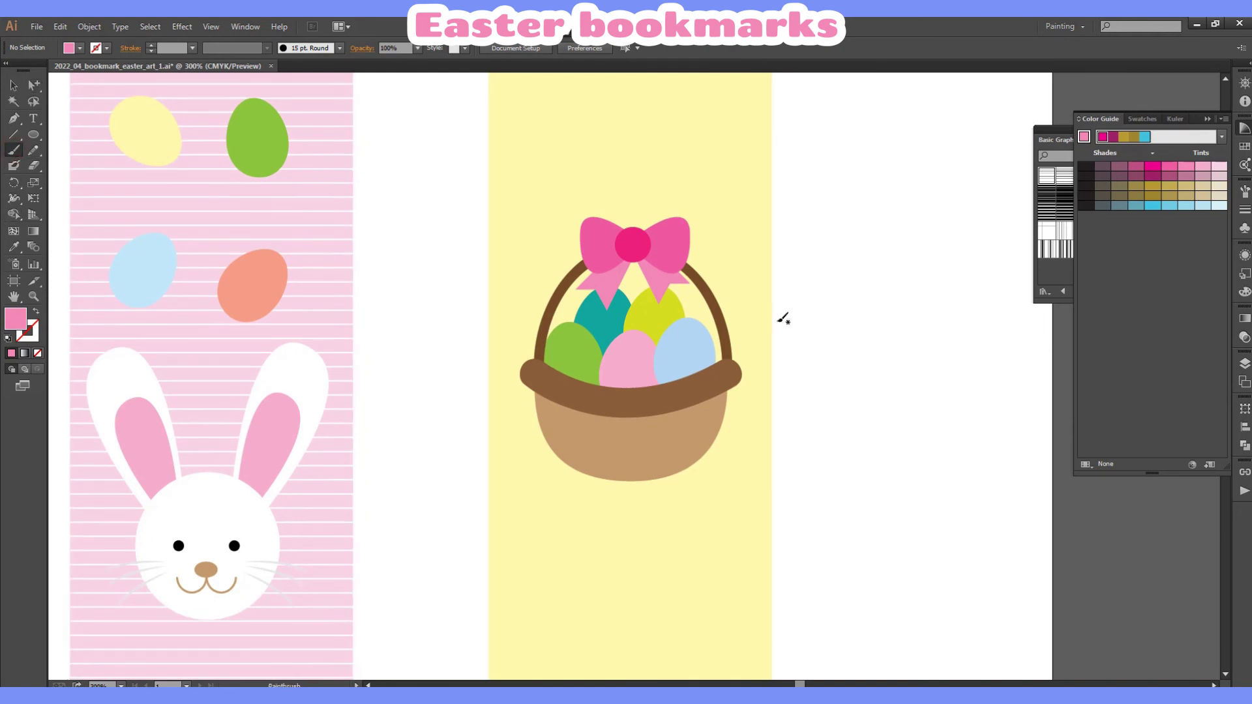
pyautogui.click(1244, 151)
pyautogui.press('d')
pyautogui.press('/')
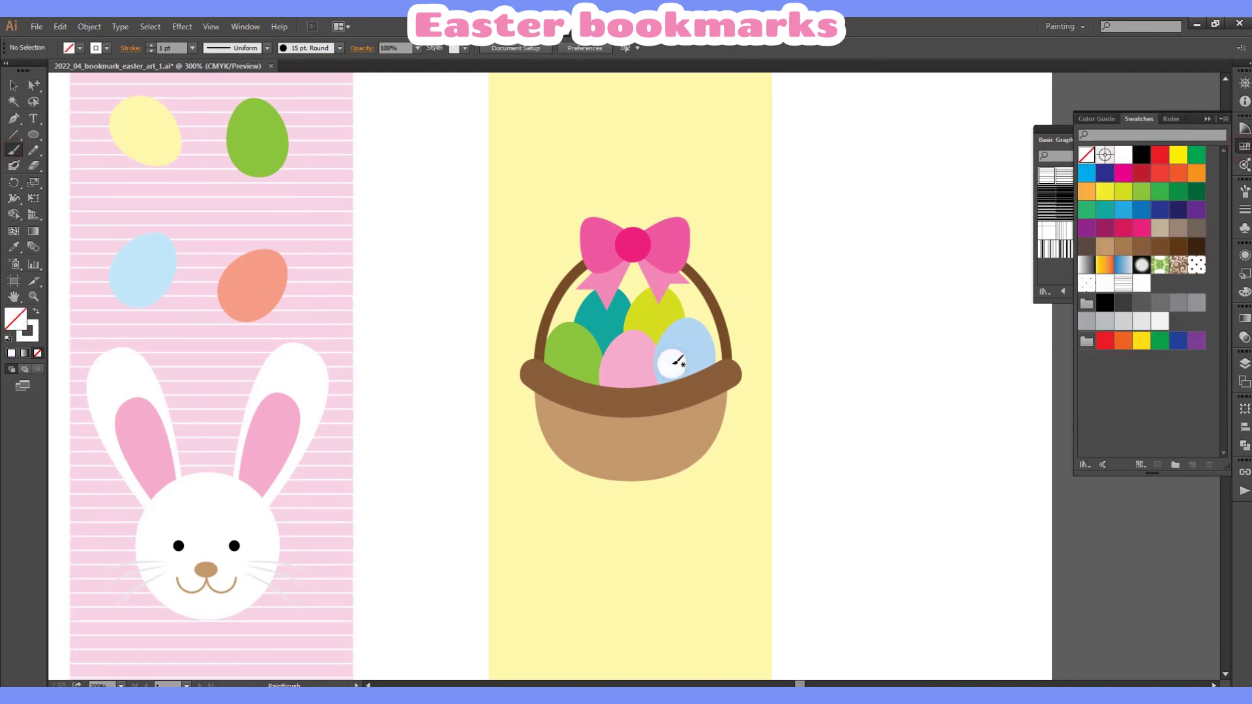
pyautogui.click(192, 48)
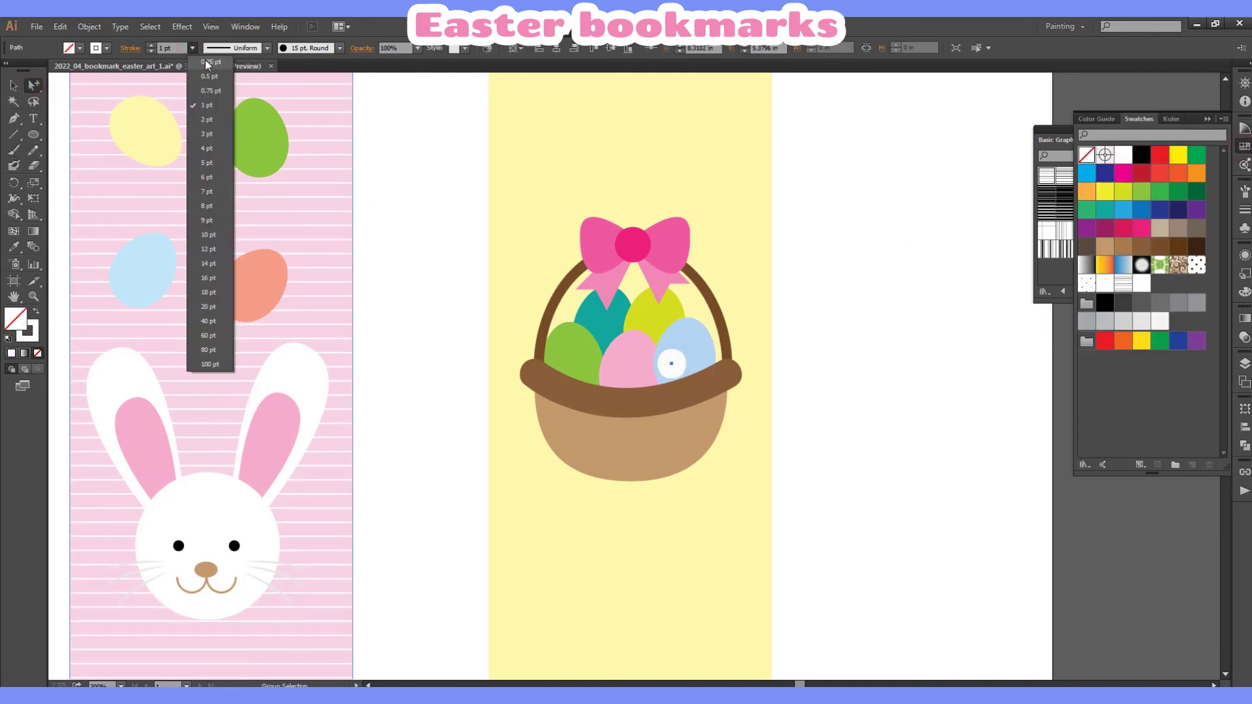
pyautogui.click(300, 49)
pyautogui.click(192, 47)
pyautogui.click(202, 73)
pyautogui.click(799, 252)
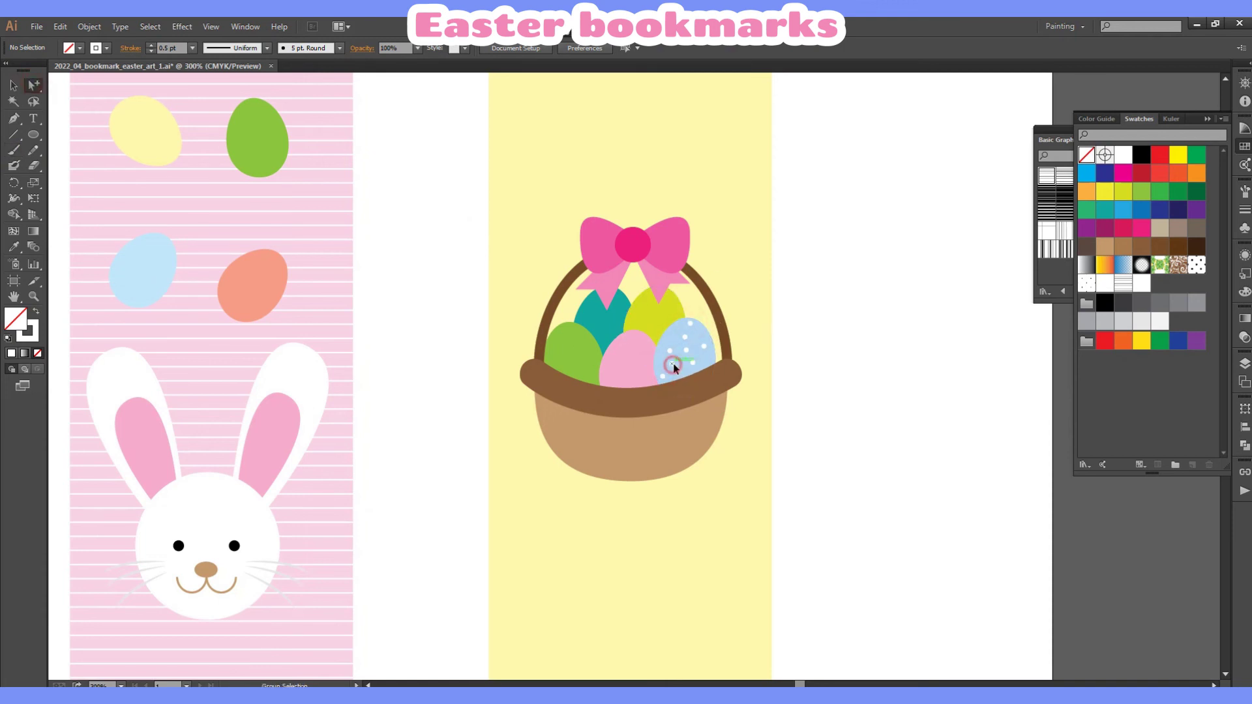
# Check one of the white dots, then bring the stroke colour forward for the Paintbrush.
pyautogui.click(673, 364)
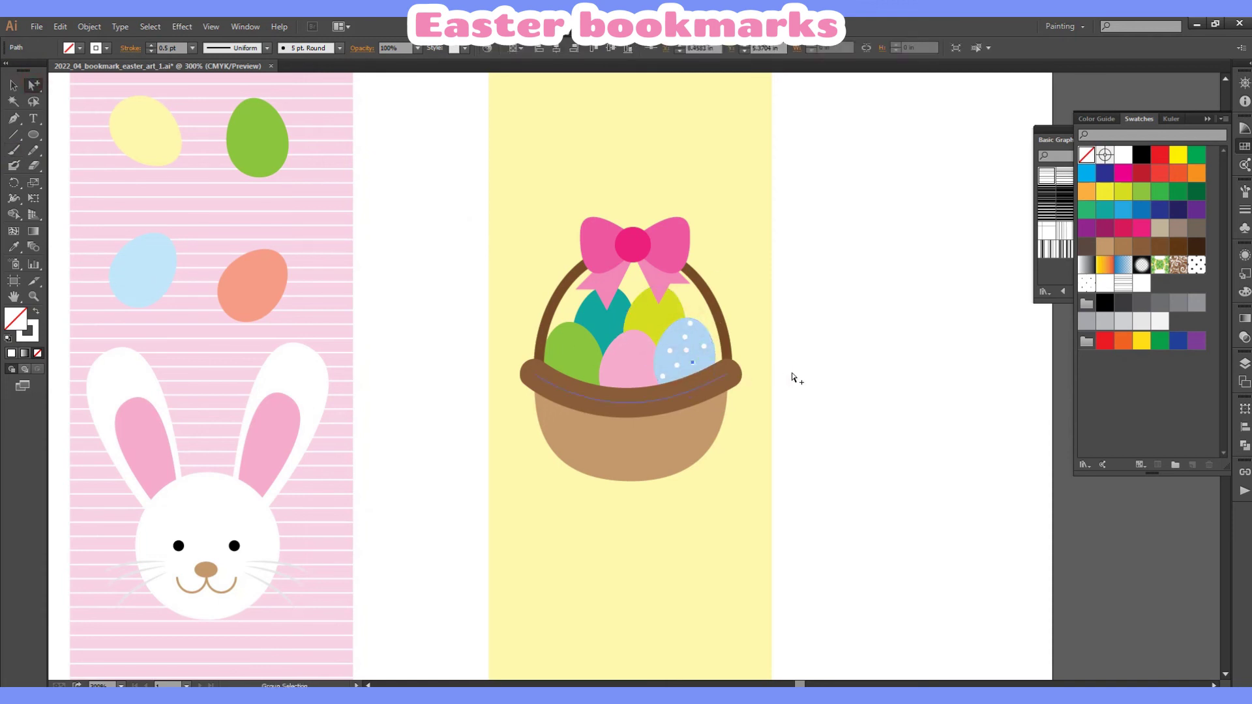
pyautogui.click(888, 288)
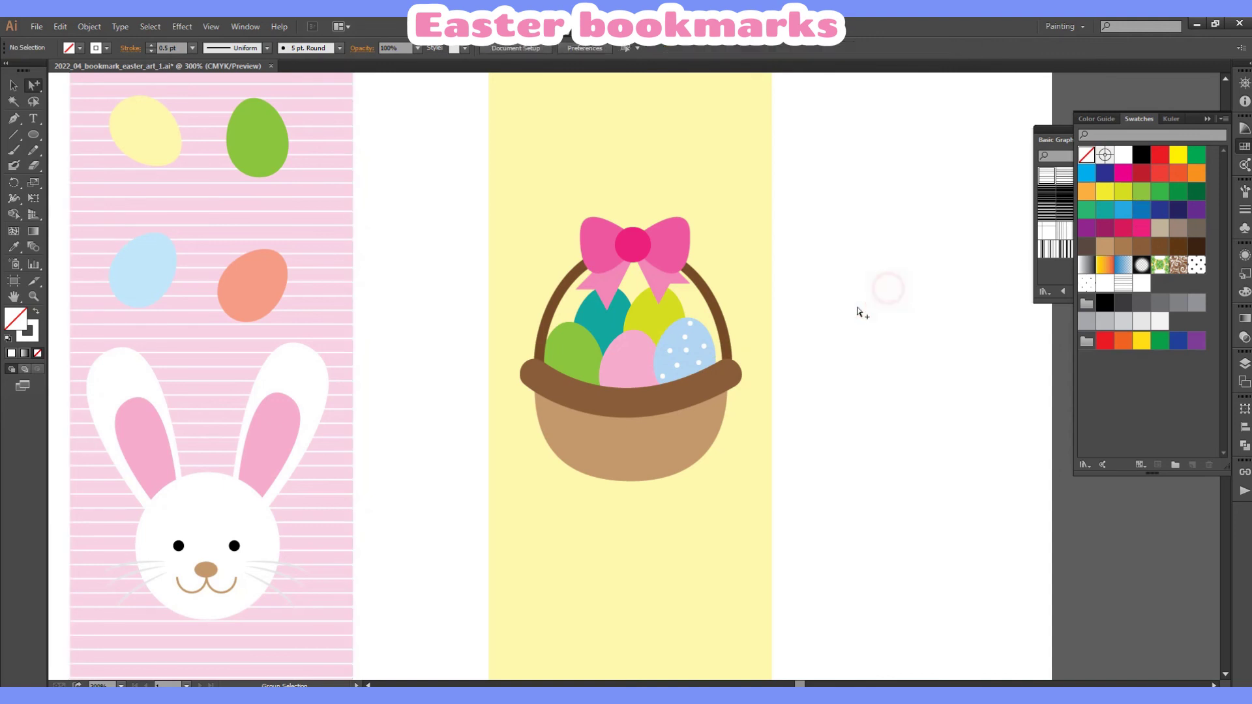
pyautogui.click(38, 328)
pyautogui.click(15, 150)
# Paint yellow wiggles and restack them just above the green egg in Layers.
pyautogui.click(1245, 146)
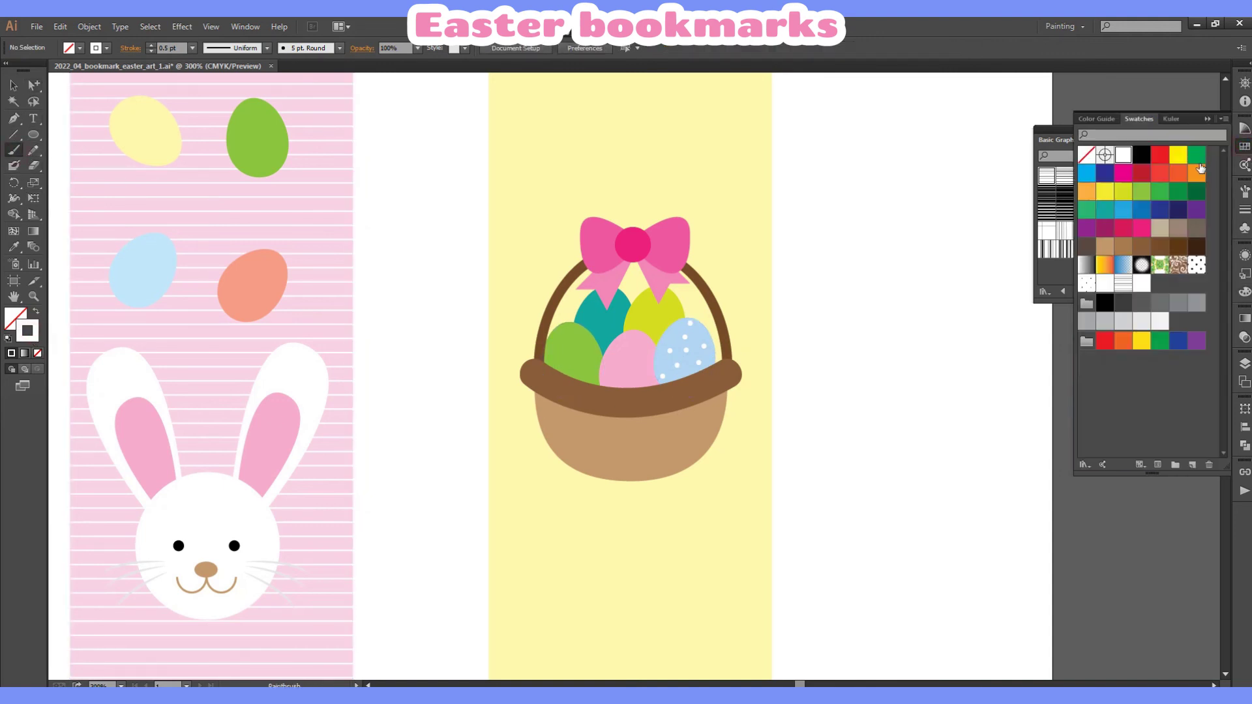
pyautogui.click(1177, 154)
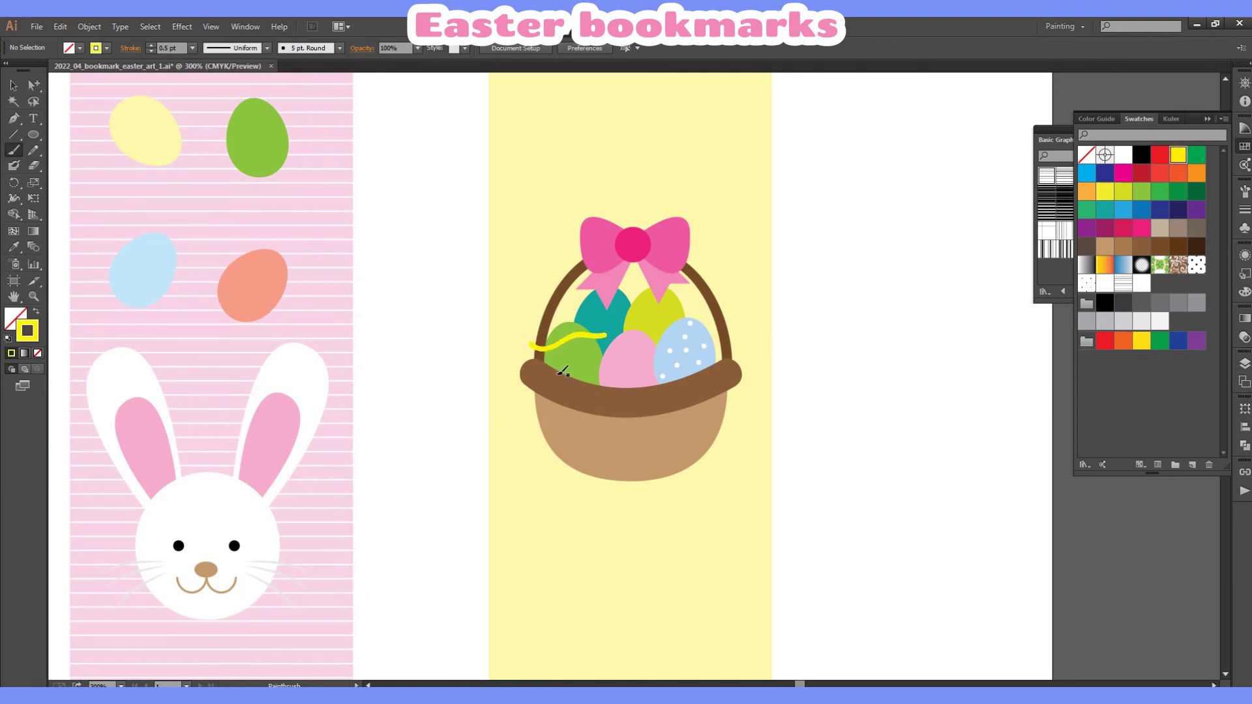
pyautogui.press('F7')
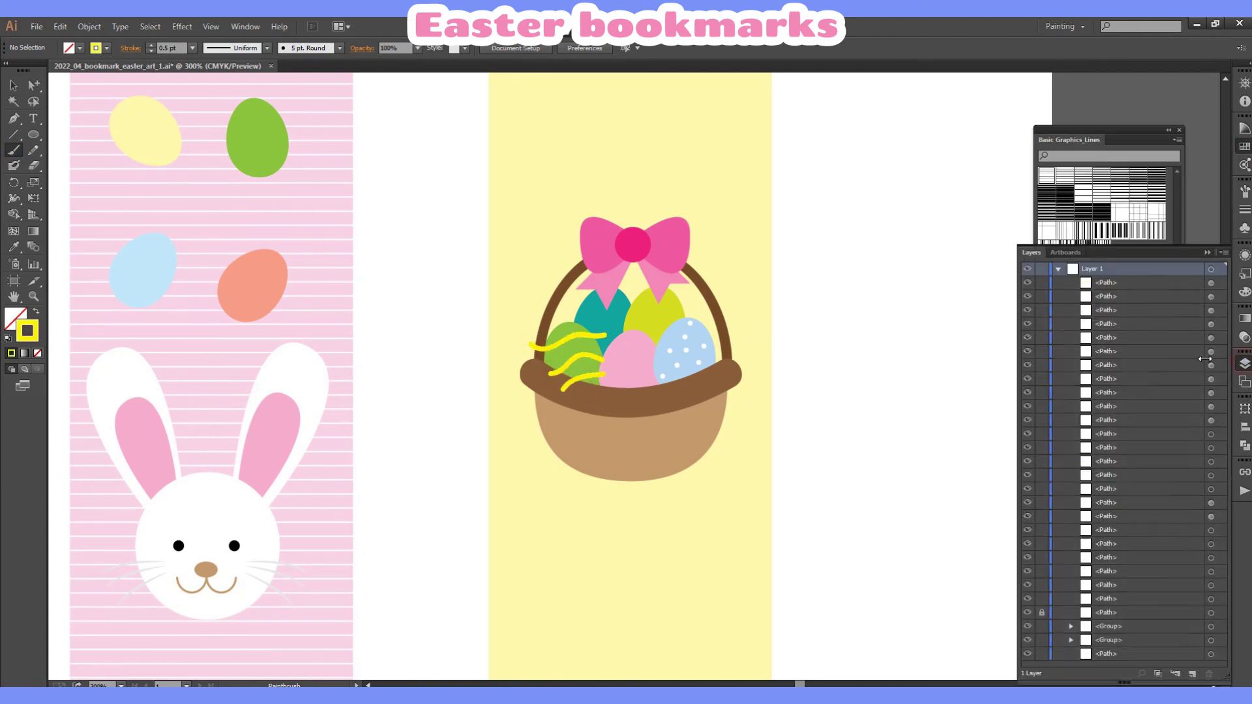
pyautogui.click(1131, 284)
pyautogui.click(13, 85)
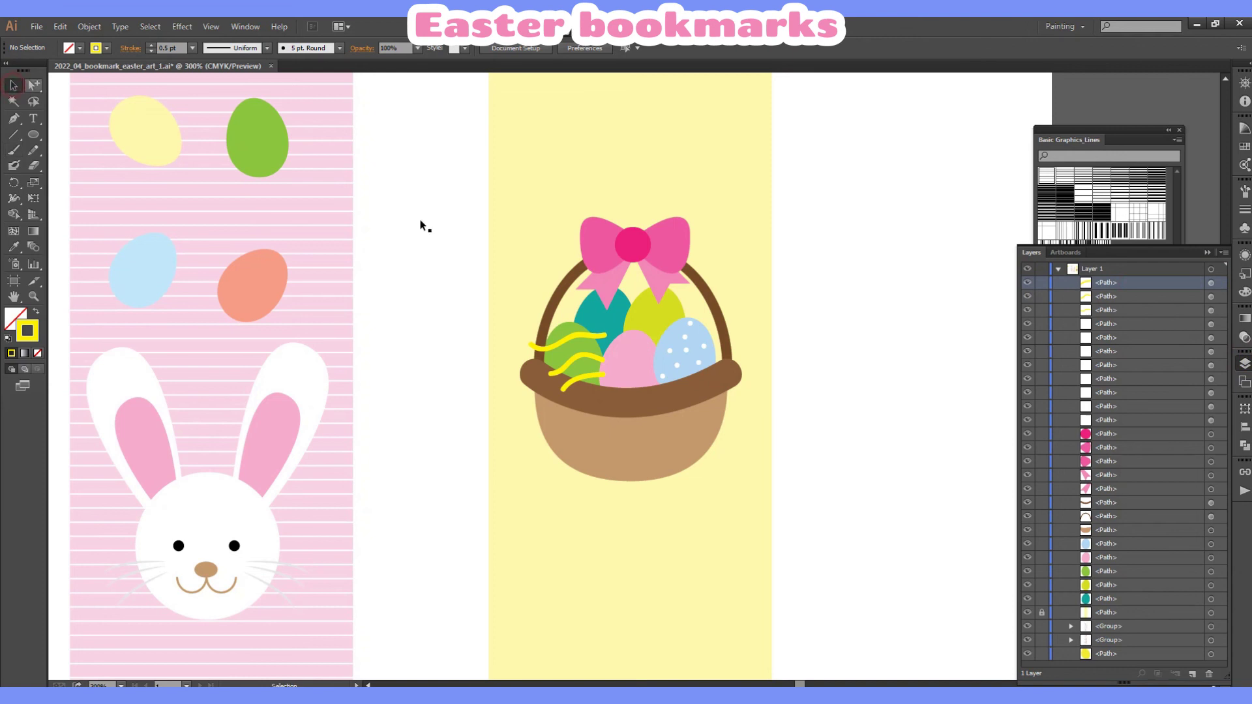
pyautogui.click(1211, 283)
pyautogui.keyDown('shift'); pyautogui.click(1210, 310); pyautogui.keyUp('shift')
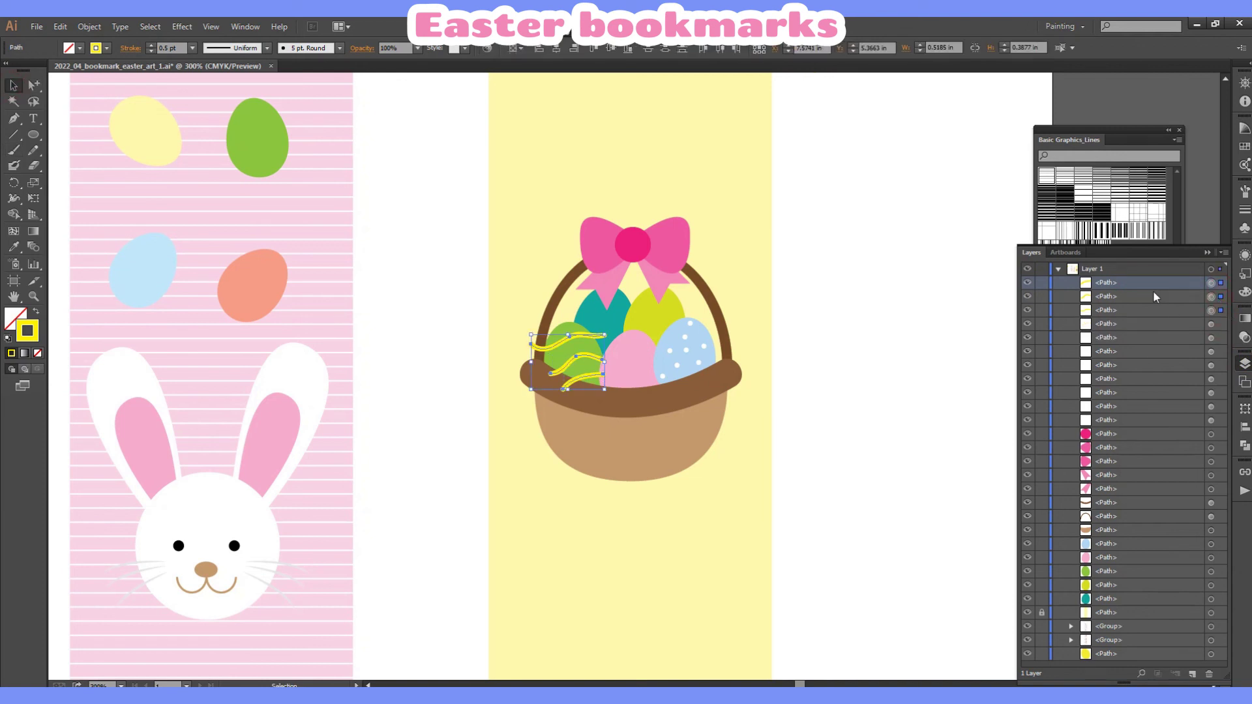
pyautogui.moveTo(1152, 295); pyautogui.dragTo(1167, 565)
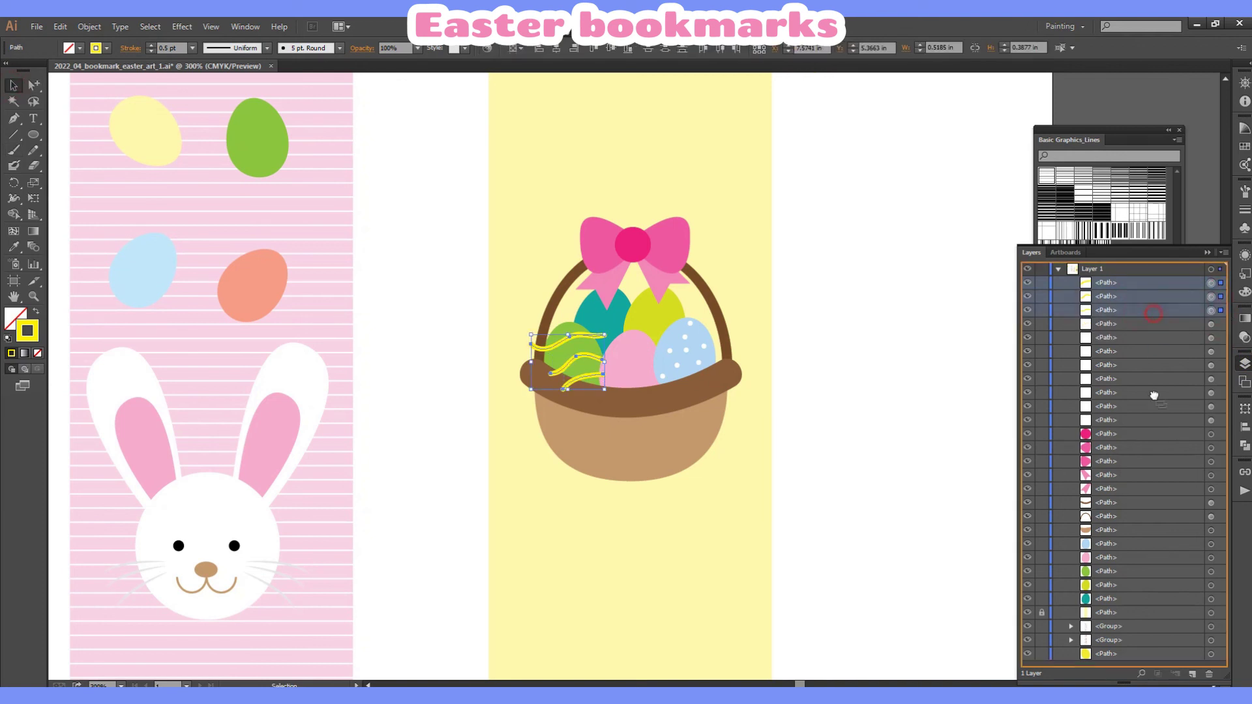
# Paste an egg copy in front and clip the yellow wiggles inside the green egg.
pyautogui.click(1211, 571)
pyautogui.click(60, 27)
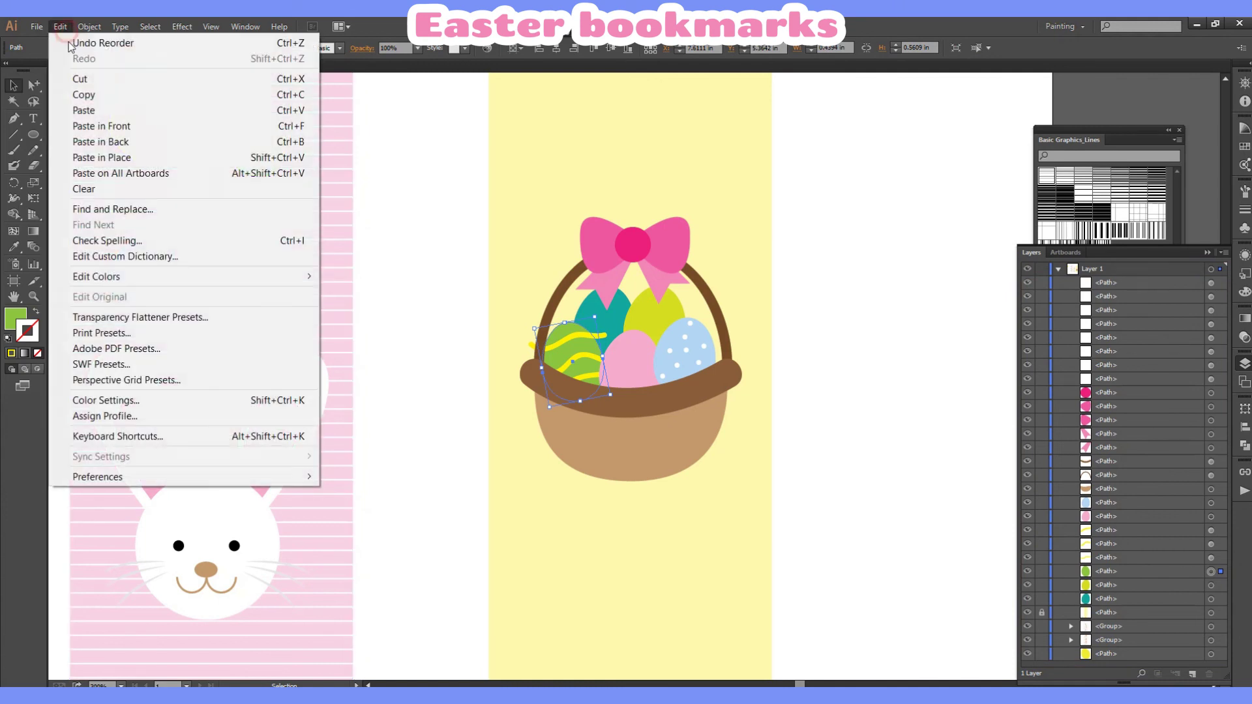
pyautogui.click(105, 126)
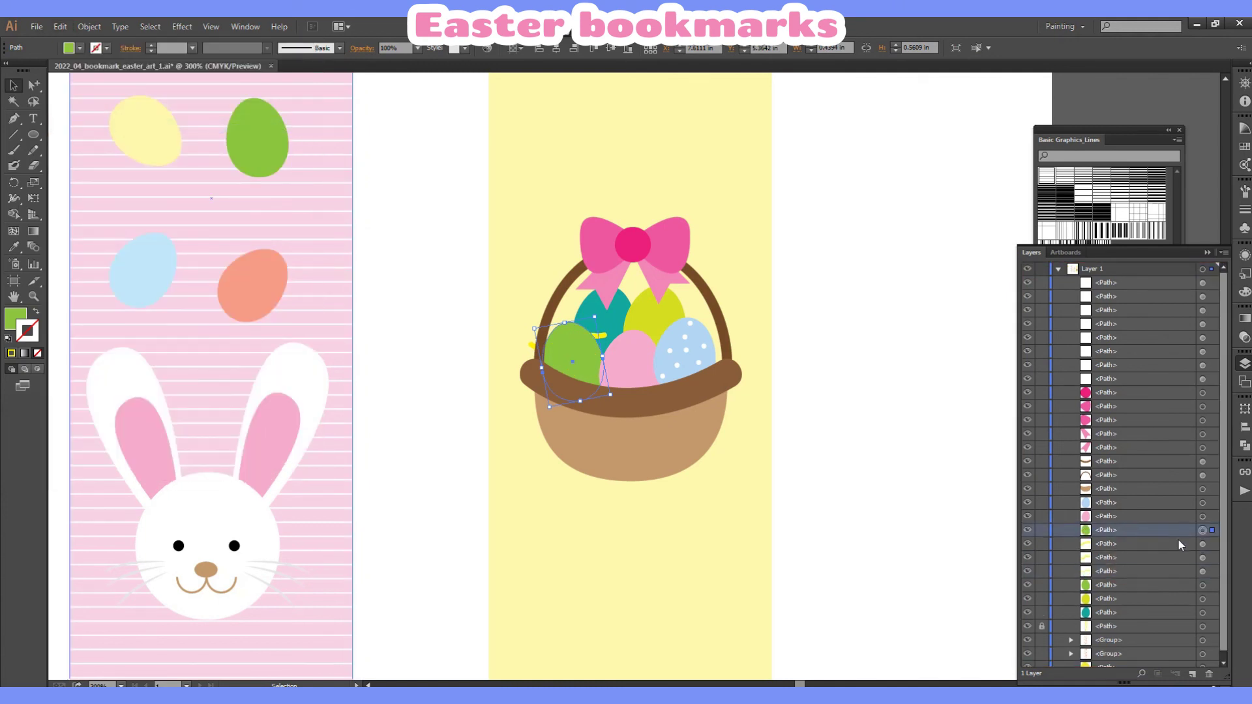
pyautogui.keyDown('shift'); pyautogui.click(1211, 544); pyautogui.keyUp('shift')
pyautogui.rightClick(567, 356)
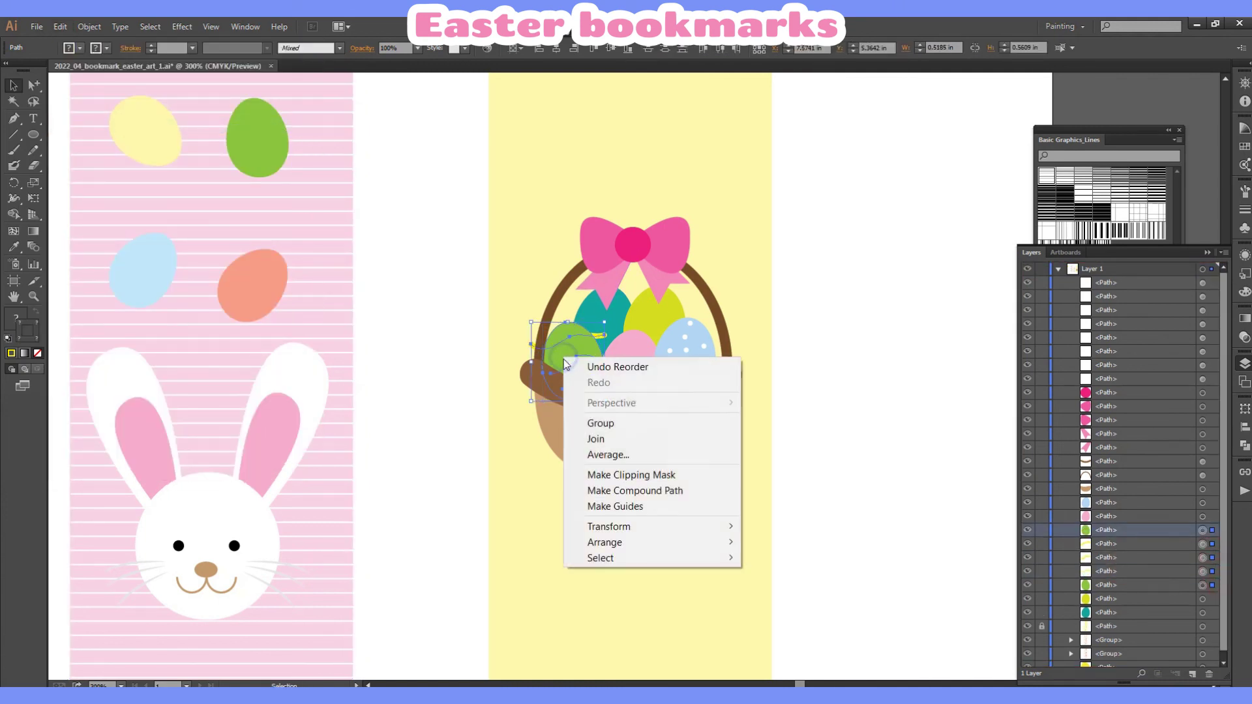
pyautogui.click(637, 475)
pyautogui.click(902, 395)
pyautogui.click(121, 686)
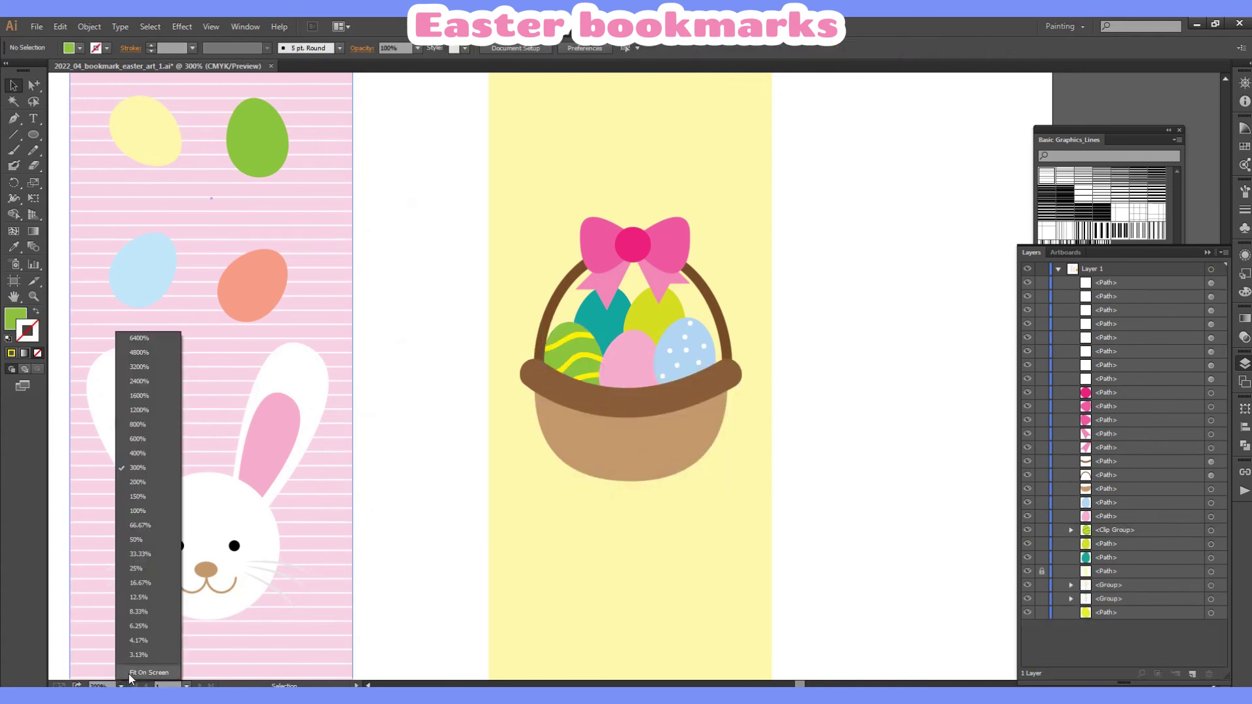
# Fit the artboard on screen, group all basket pieces, and move them lower.
pyautogui.click(826, 398)
pyautogui.moveTo(708, 371); pyautogui.dragTo(893, 510)
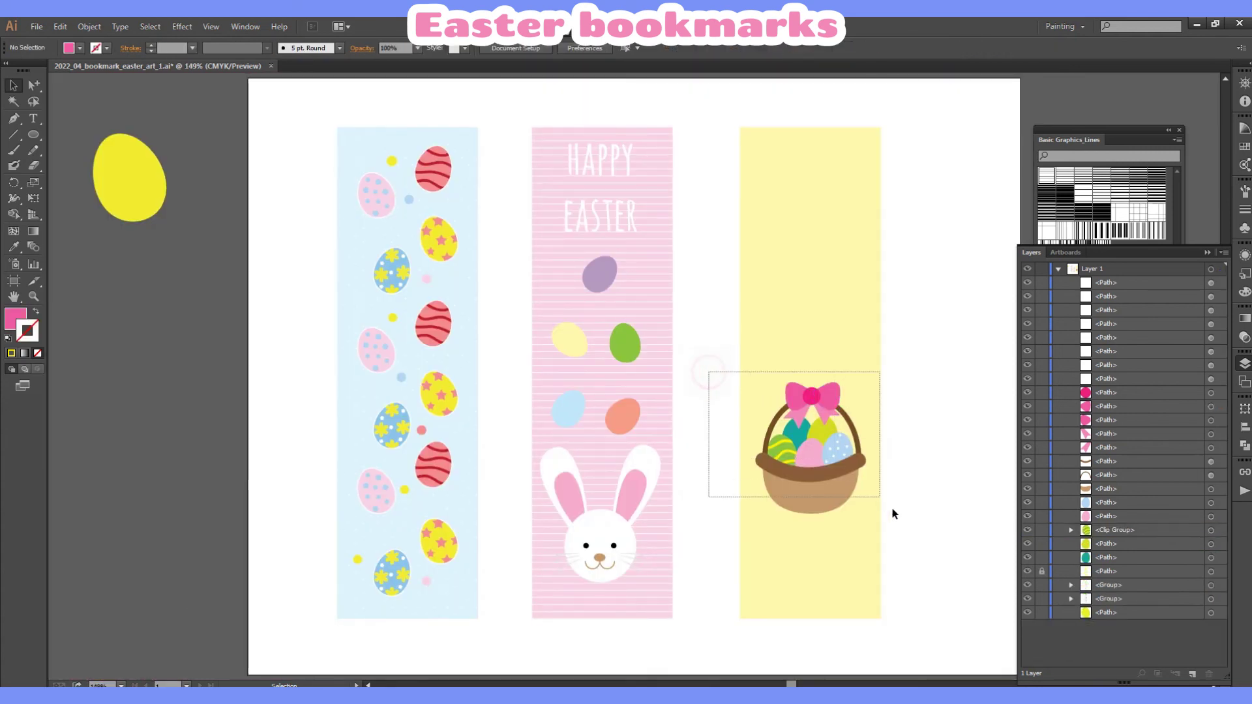
pyautogui.rightClick(931, 371)
pyautogui.click(968, 437)
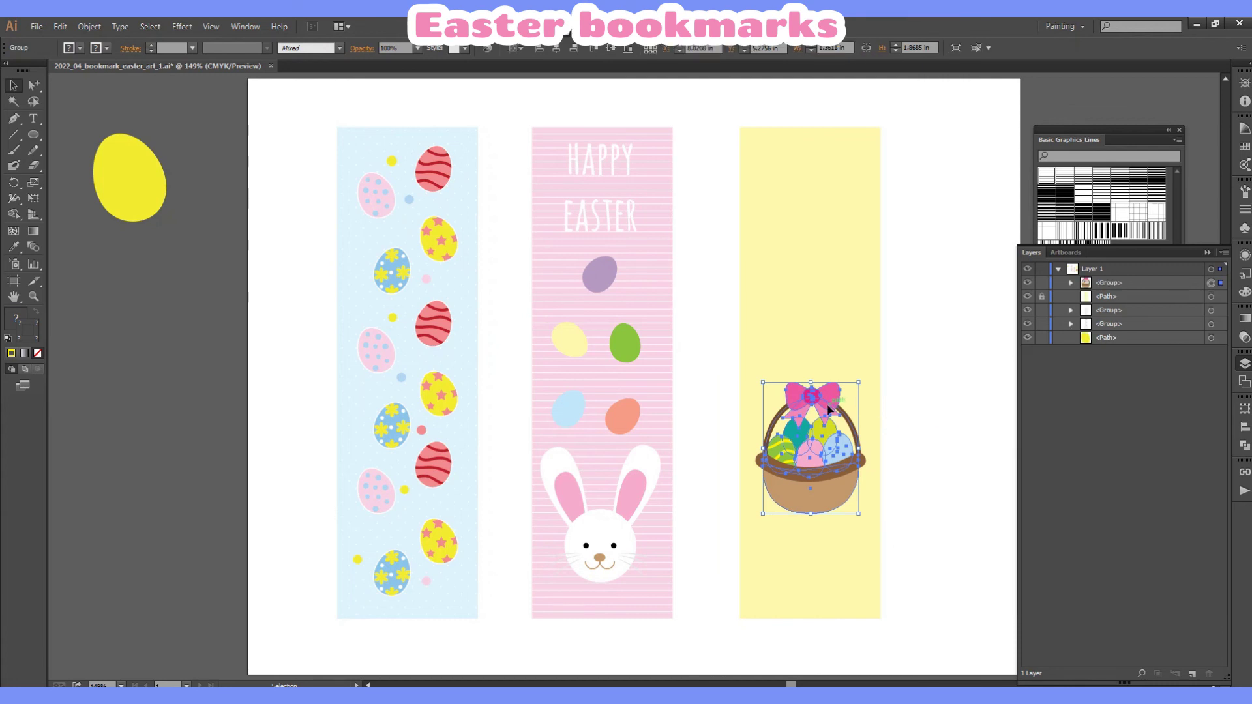
pyautogui.moveTo(812, 450); pyautogui.dragTo(813, 497)
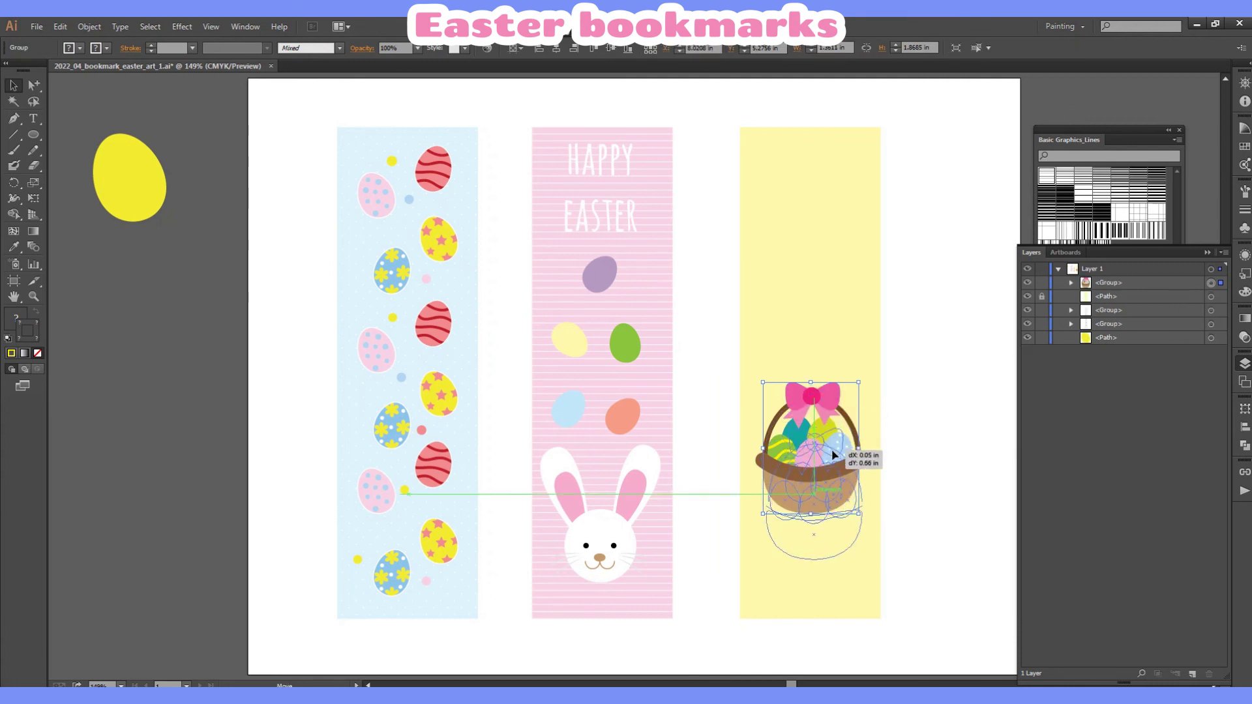
pyautogui.click(908, 418)
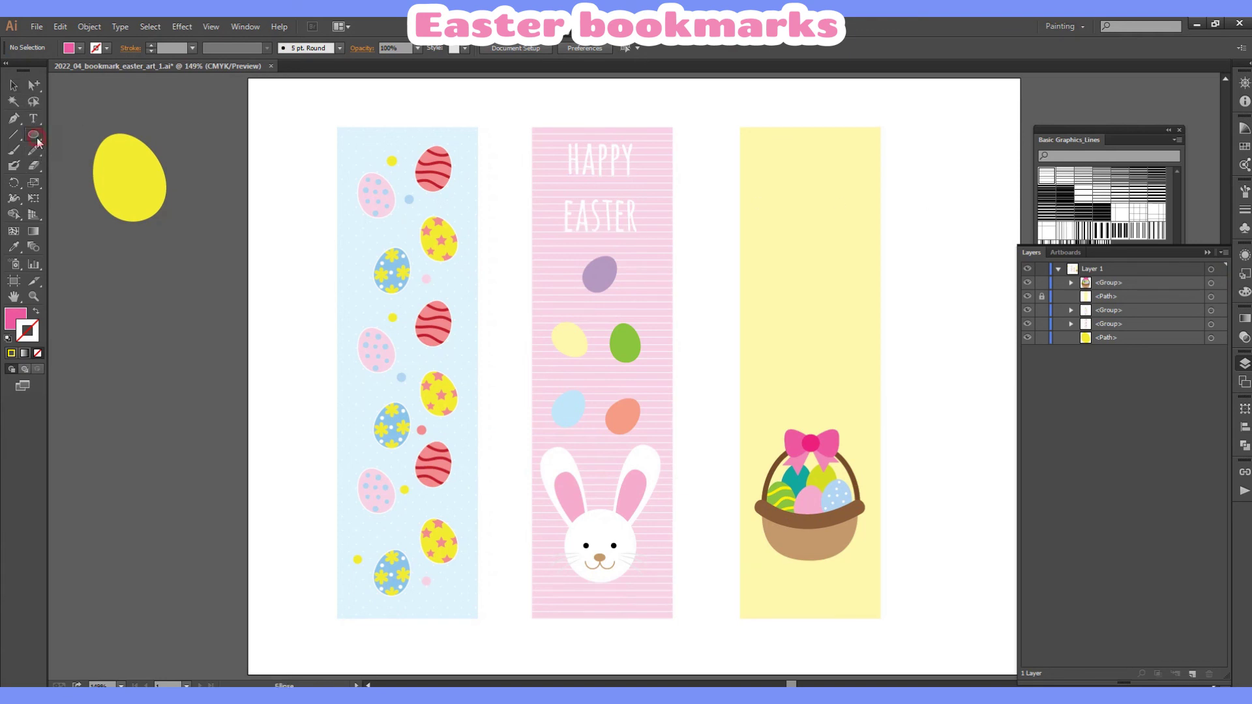
# Copy the pink basket egg and place the pasted copy onto the yellow bookmark.
pyautogui.click(14, 88)
pyautogui.click(39, 86)
pyautogui.click(808, 501)
pyautogui.click(60, 26)
pyautogui.press('Escape')
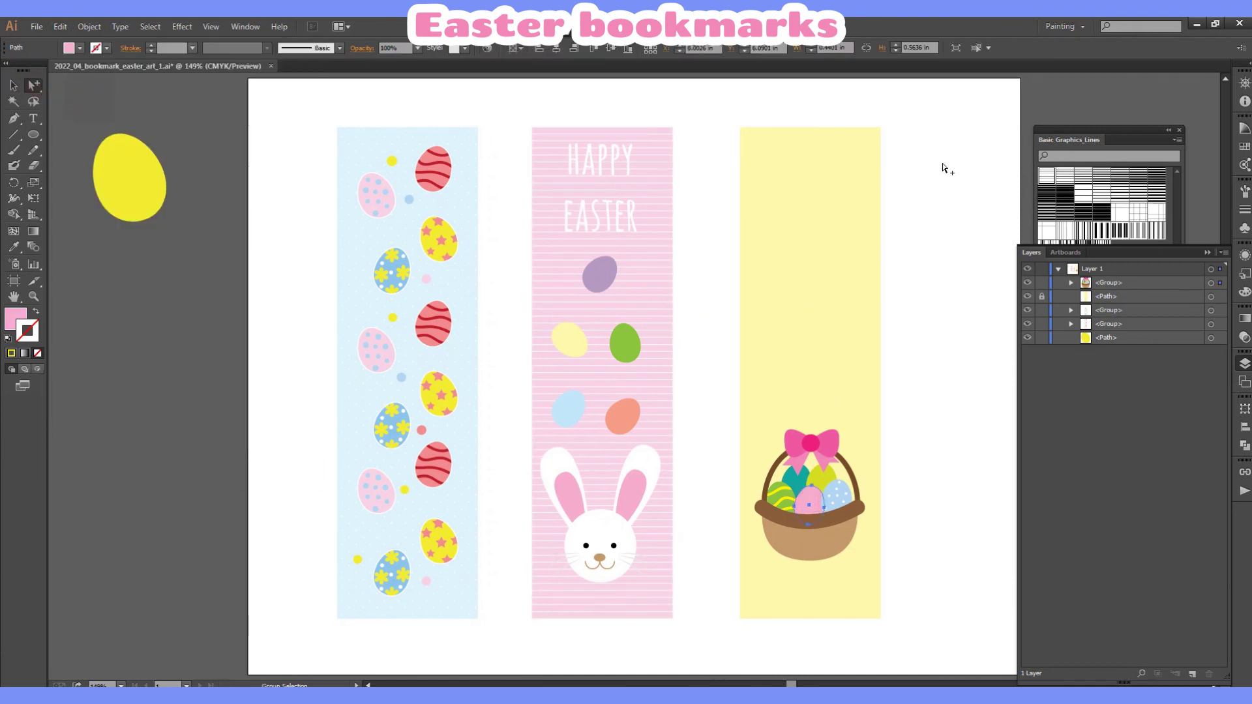
pyautogui.hotkey('ctrl', 'c')
pyautogui.hotkey('ctrl', 'v')
pyautogui.moveTo(632, 377)
pyautogui.mouseDown()
pyautogui.moveTo(817, 350)
pyautogui.moveTo(819, 370)
pyautogui.moveTo(823, 269)
pyautogui.moveTo(842, 287)
pyautogui.moveTo(819, 199)
pyautogui.mouseUp()
pyautogui.press('v')
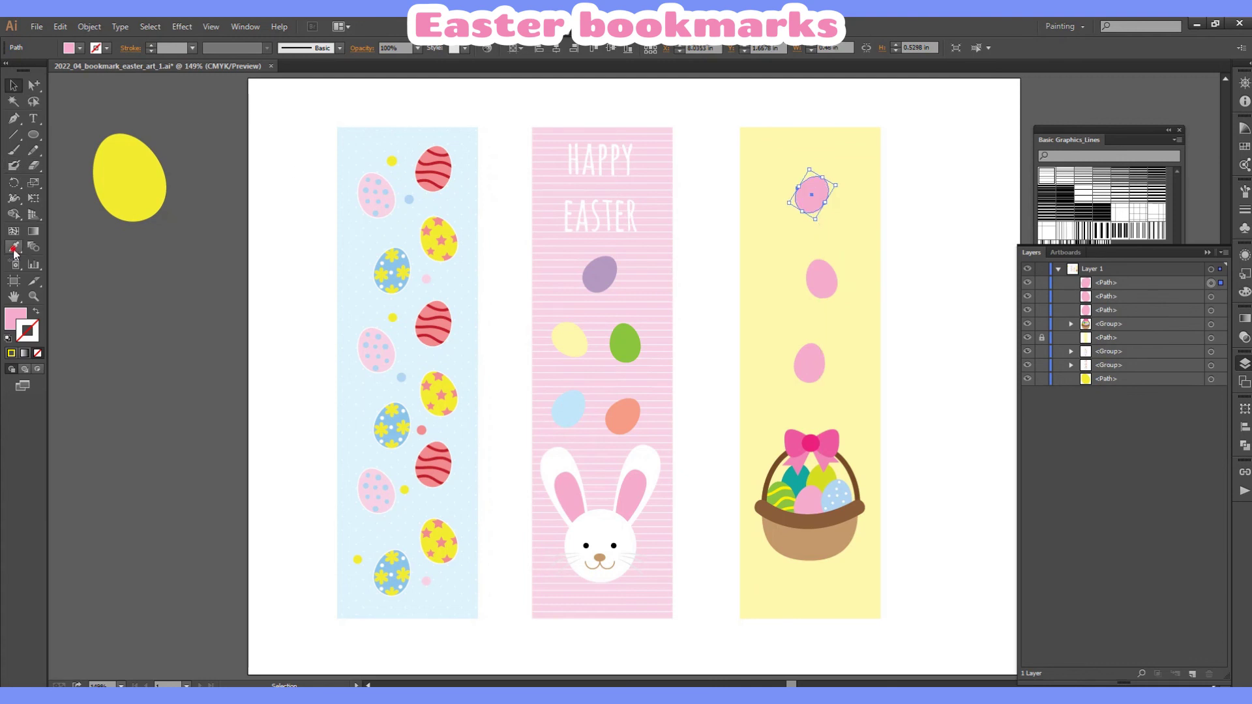
# Recolour the top egg light blue, then reposition and tilt the pink and blue eggs.
pyautogui.click(14, 248)
pyautogui.click(837, 495)
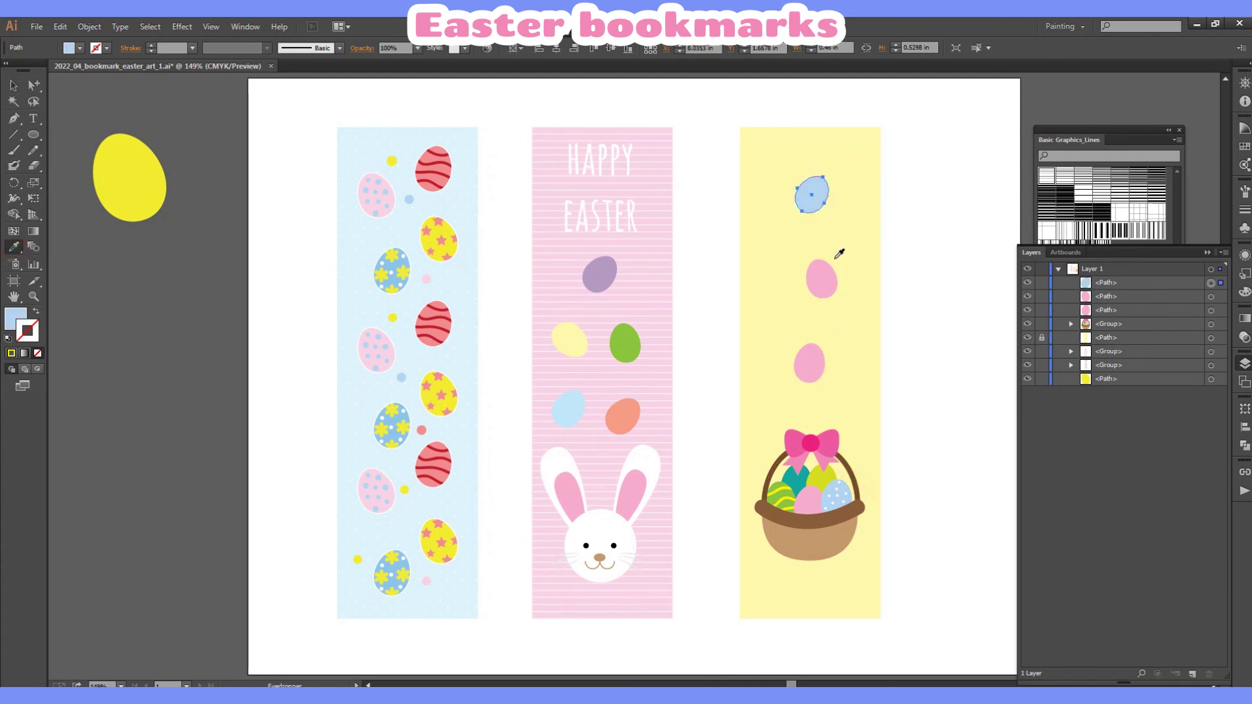
pyautogui.keyDown('ctrl'); pyautogui.click(835, 291); pyautogui.keyUp('ctrl')
pyautogui.click(33, 85)
pyautogui.moveTo(818, 373); pyautogui.dragTo(841, 349)
pyautogui.press('v')
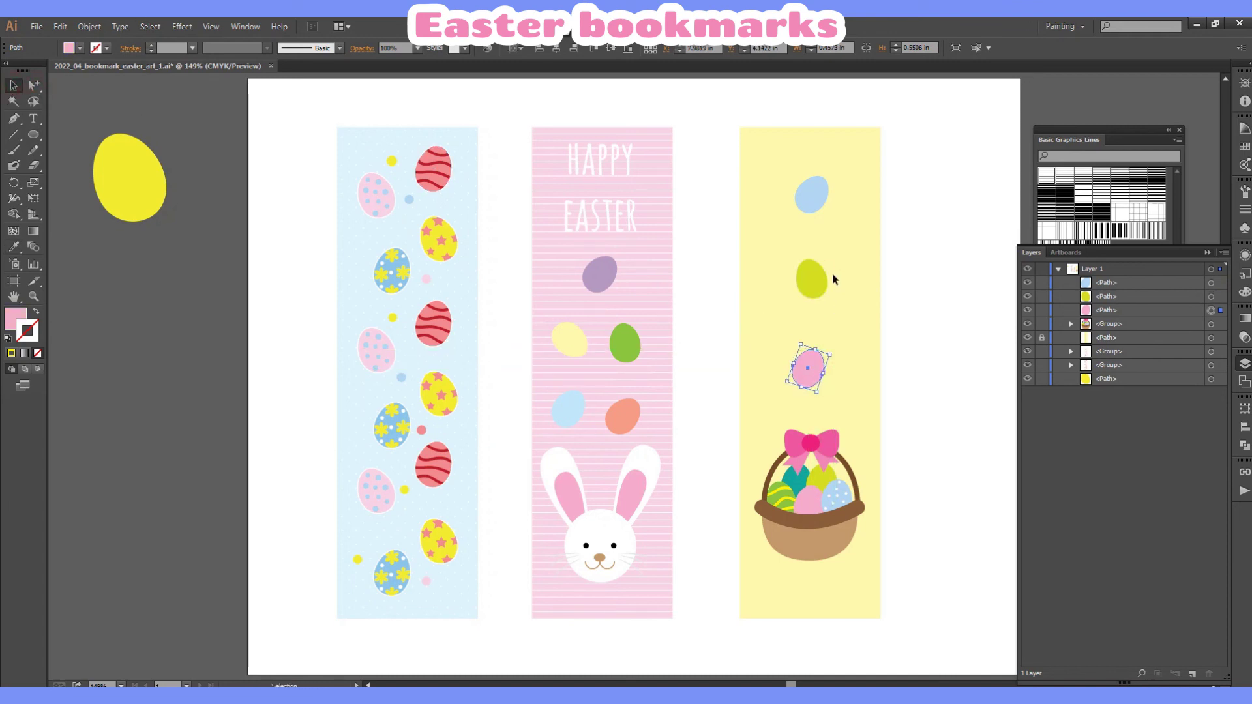
pyautogui.moveTo(816, 270); pyautogui.dragTo(817, 281)
pyautogui.moveTo(817, 195)
pyautogui.mouseDown()
pyautogui.moveTo(818, 207)
pyautogui.moveTo(974, 202)
pyautogui.mouseUp()
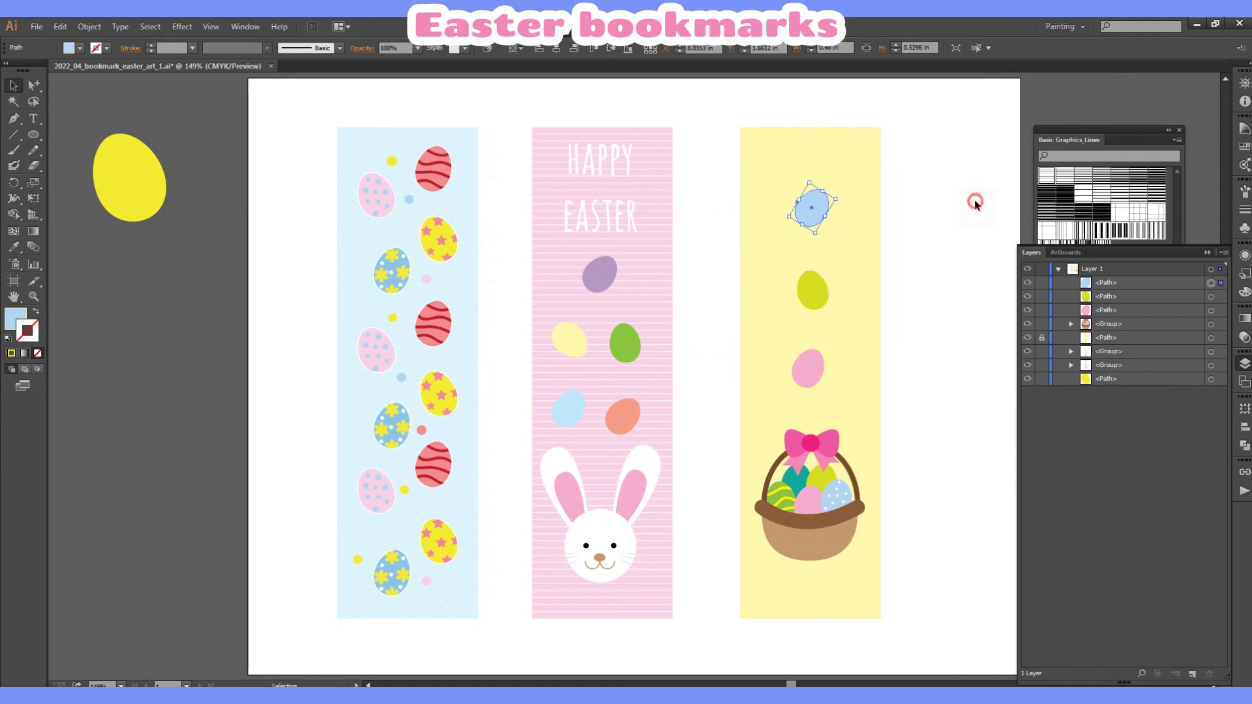
# Select the blue, green and pink eggs together and move them down slightly.
pyautogui.click(811, 295)
pyautogui.click(814, 369)
pyautogui.click(953, 313)
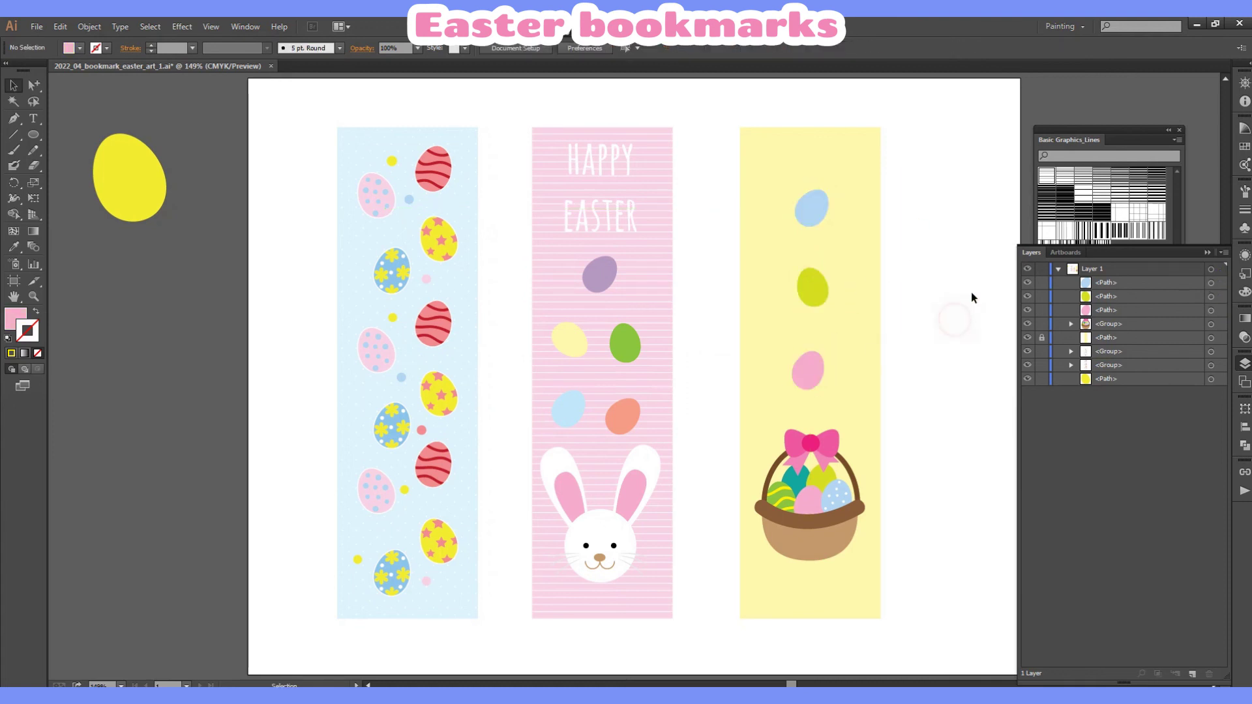
pyautogui.scroll(-1, 972, 286)
pyautogui.scroll(3, 967, 215)
pyautogui.click(811, 239)
pyautogui.keyDown('shift'); pyautogui.click(811, 308); pyautogui.keyUp('shift')
pyautogui.keyDown('shift'); pyautogui.click(806, 399); pyautogui.keyUp('shift')
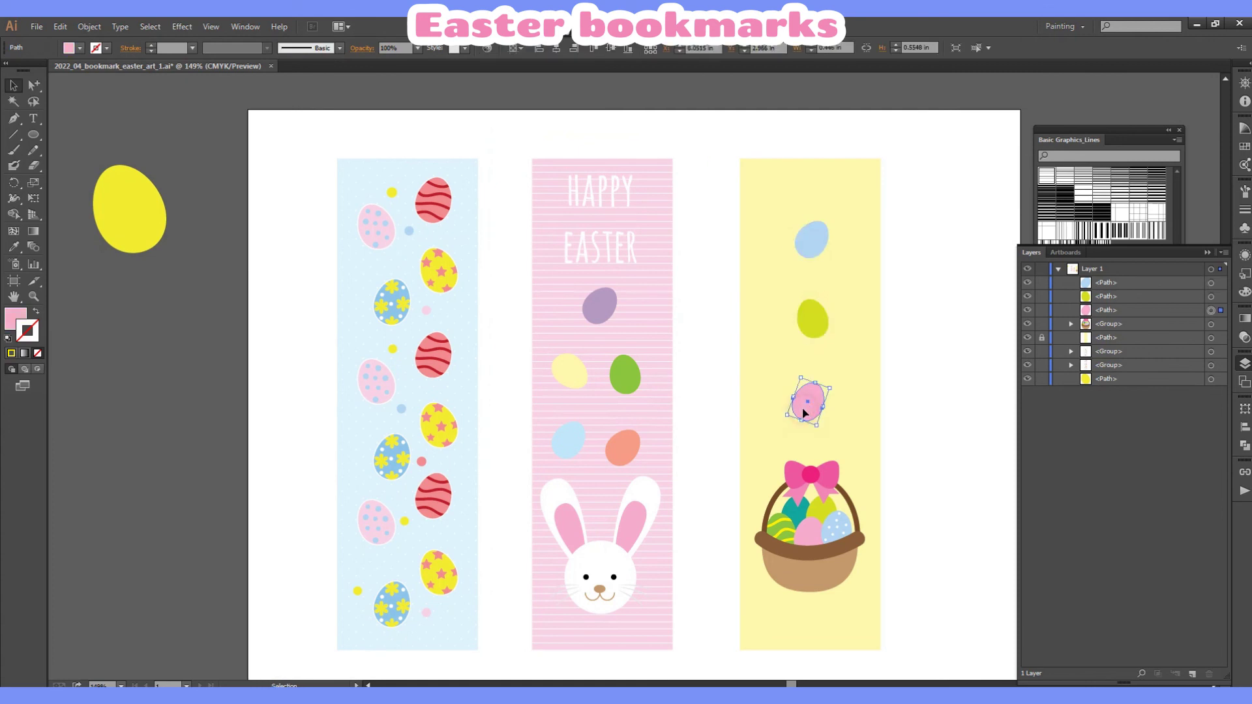
pyautogui.moveTo(821, 246); pyautogui.dragTo(823, 257)
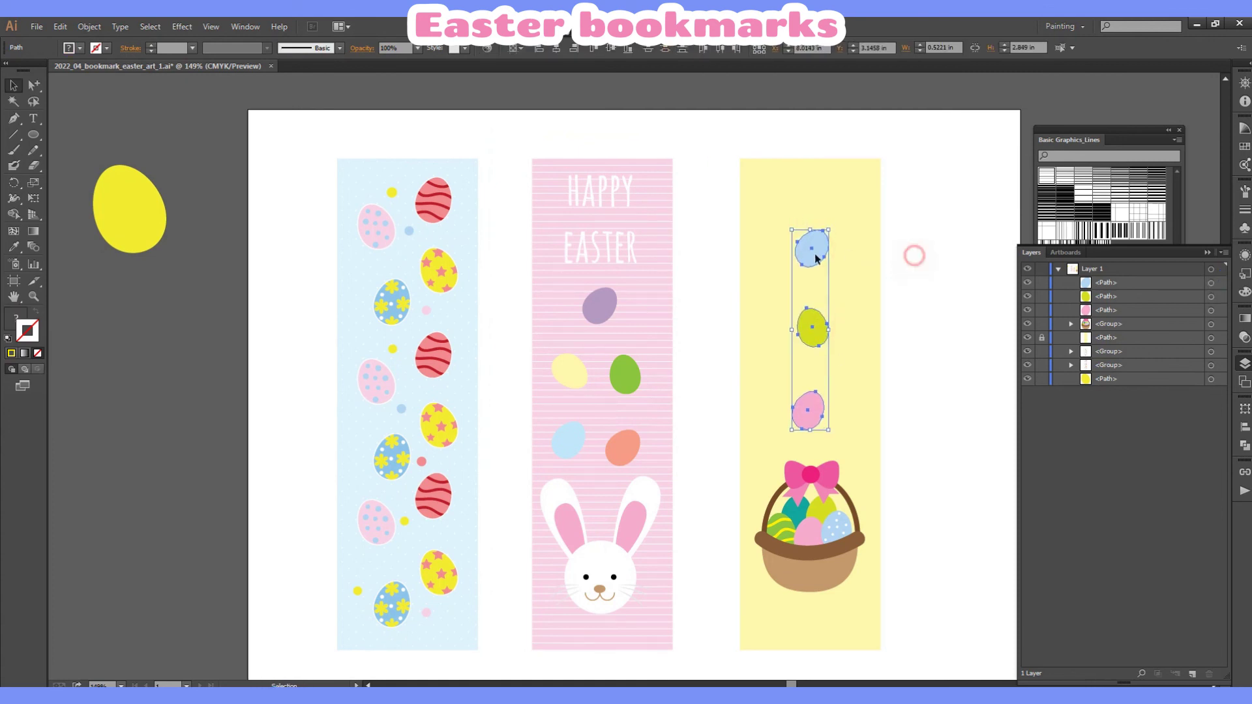
# Nudge the blue and green eggs down and the pink egg up for even spacing.
pyautogui.click(910, 254)
pyautogui.moveTo(710, 236); pyautogui.dragTo(867, 340)
pyautogui.hotkey('shift', 'Down')
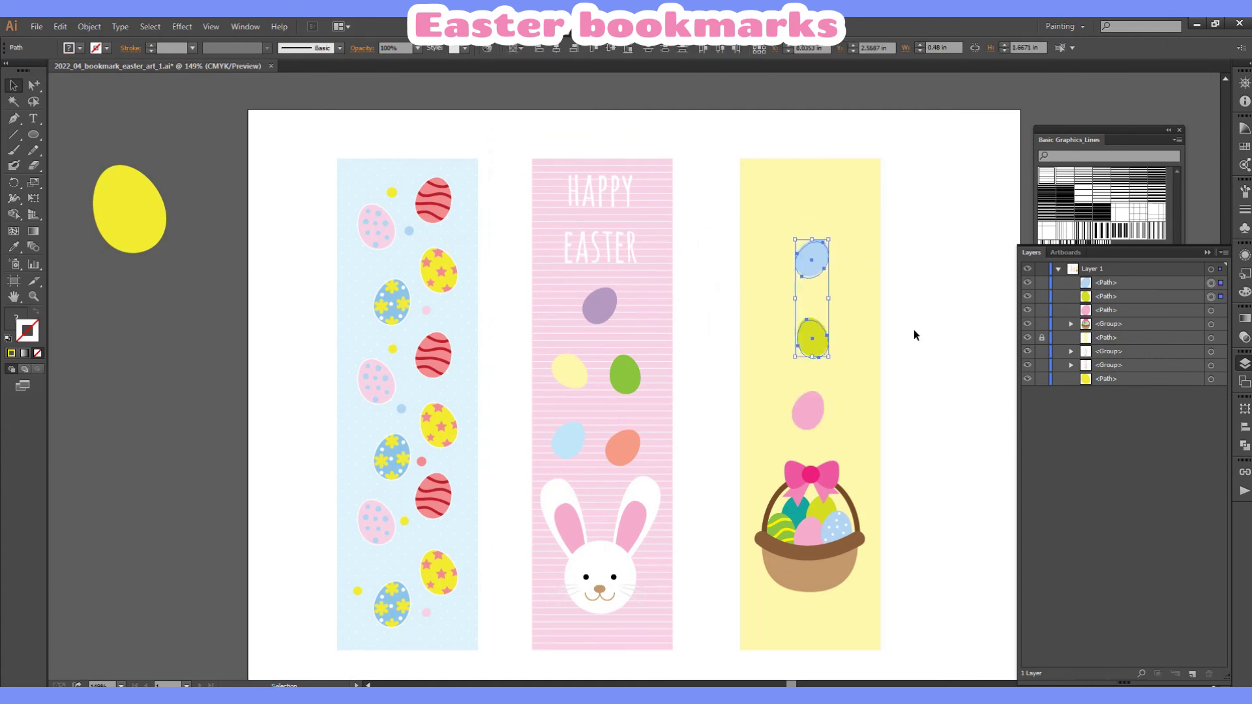
pyautogui.moveTo(808, 411); pyautogui.dragTo(807, 405)
pyautogui.click(938, 310)
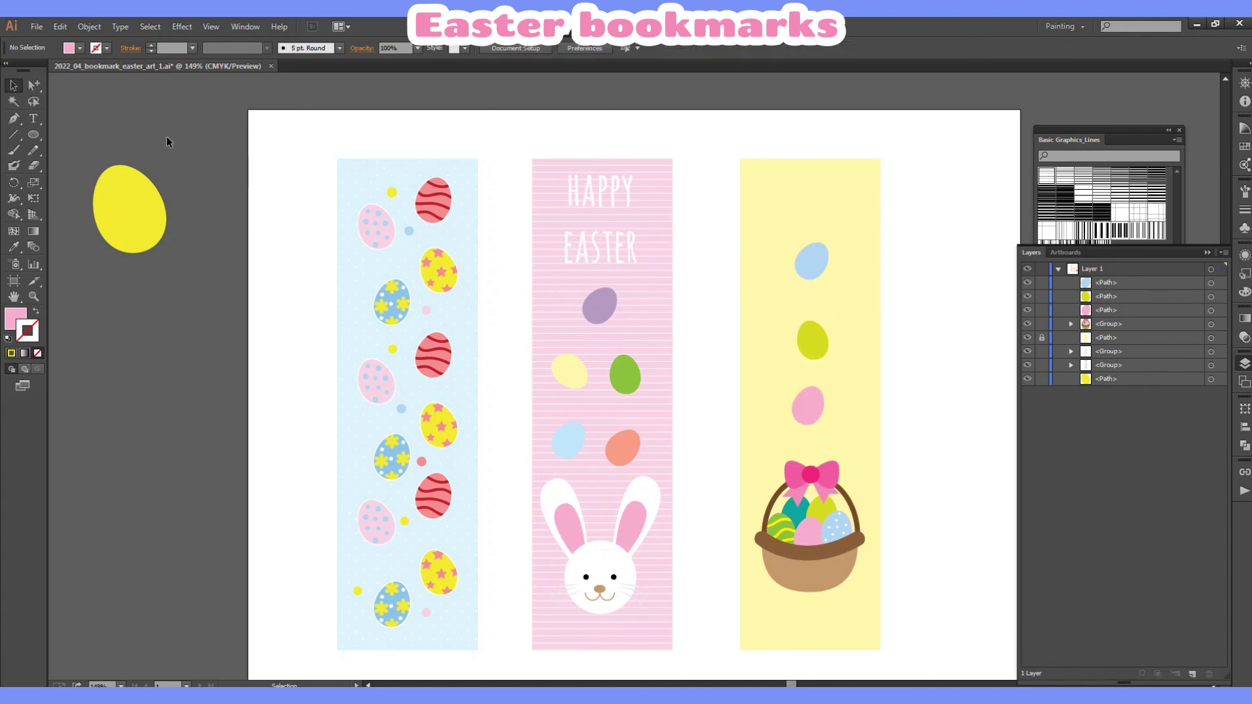
# Paint a white wavy brush line across the top egg at 0.5 pt stroke.
pyautogui.click(13, 150)
pyautogui.click(107, 47)
pyautogui.click(26, 76)
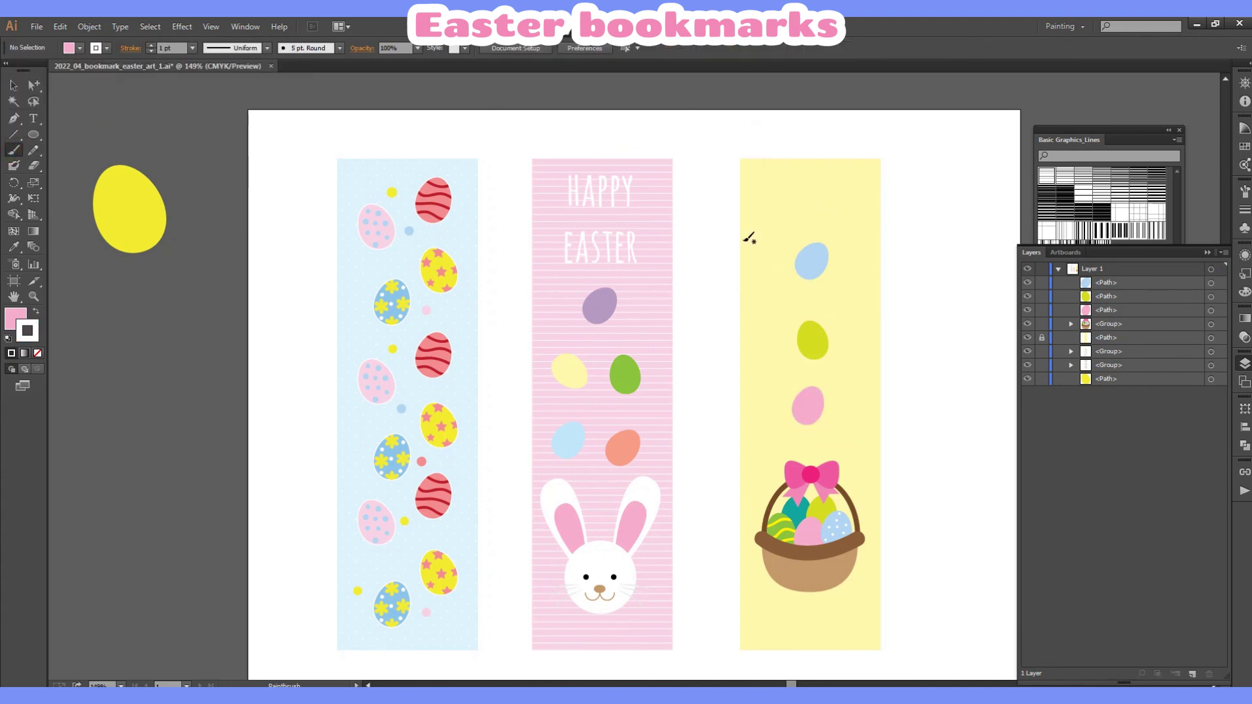
pyautogui.moveTo(733, 241)
pyautogui.mouseDown()
pyautogui.moveTo(865, 276)
pyautogui.moveTo(907, 312)
pyautogui.mouseUp()
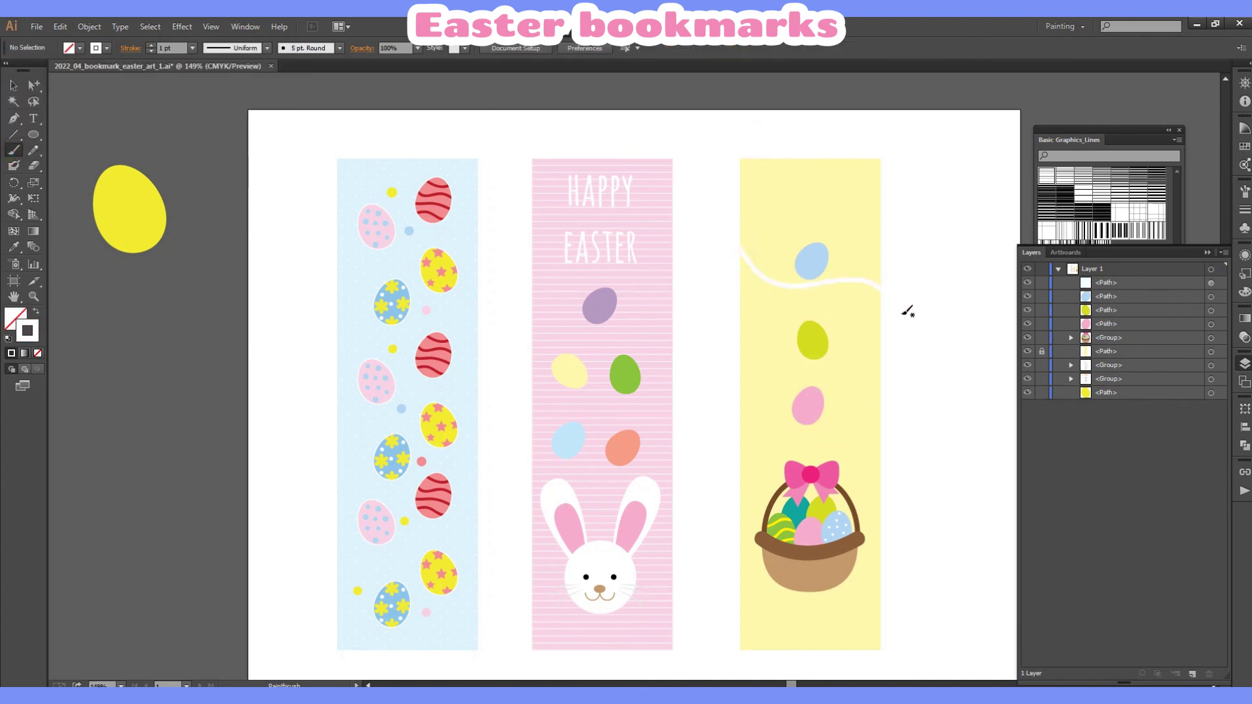
pyautogui.click(192, 48)
pyautogui.click(205, 92)
pyautogui.keyDown('ctrl'); pyautogui.click(957, 210); pyautogui.keyUp('ctrl')
# Paint a long white wavy line down past the basket and nudge the pink egg.
pyautogui.moveTo(789, 548); pyautogui.dragTo(918, 587)
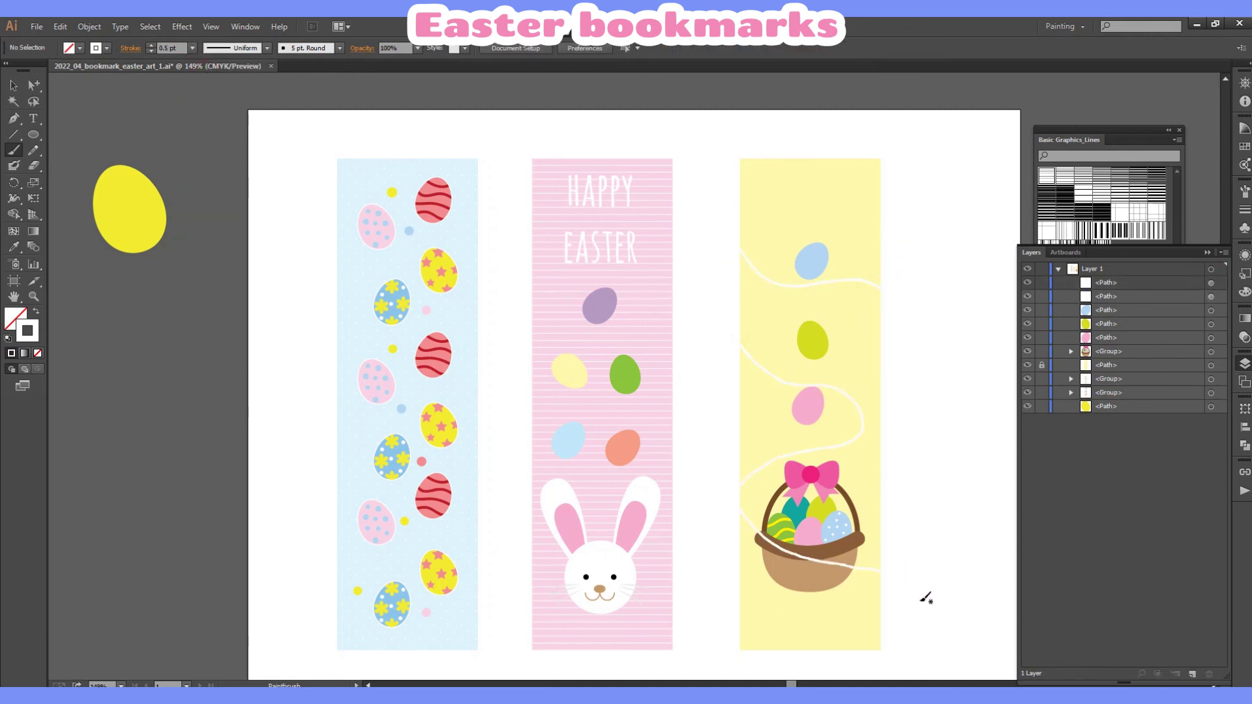
pyautogui.click(838, 399)
pyautogui.press('v')
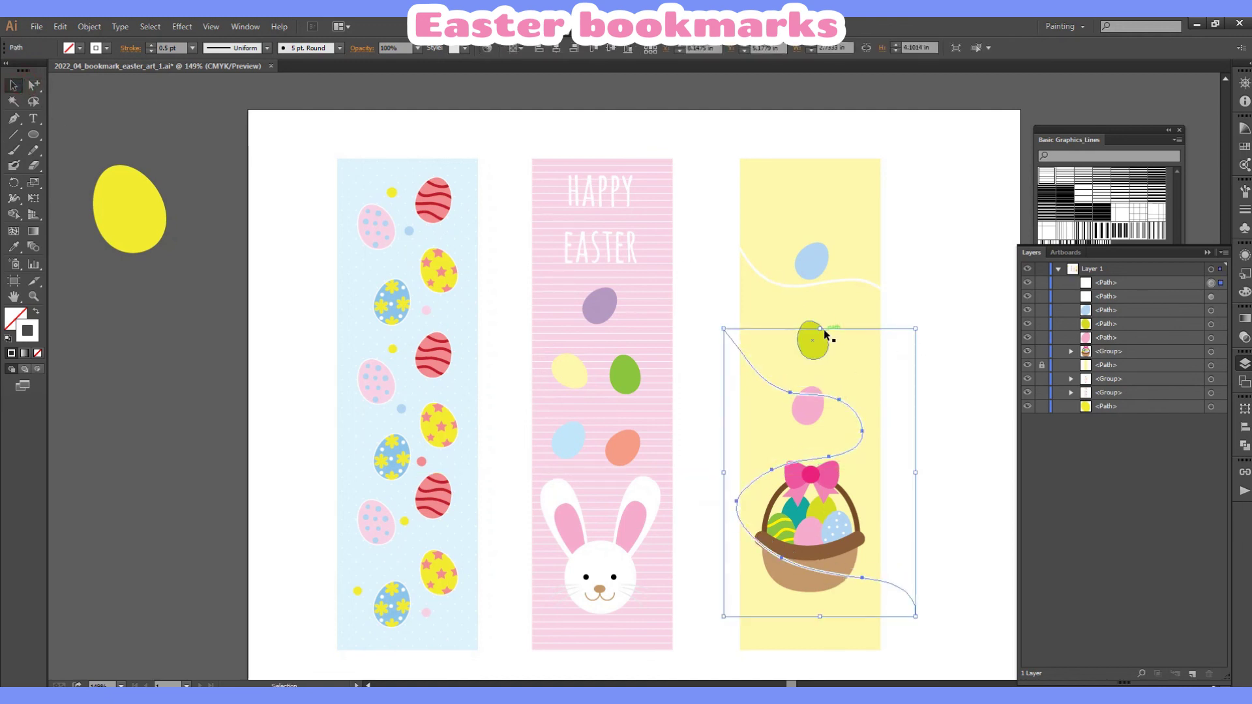
pyautogui.click(892, 353)
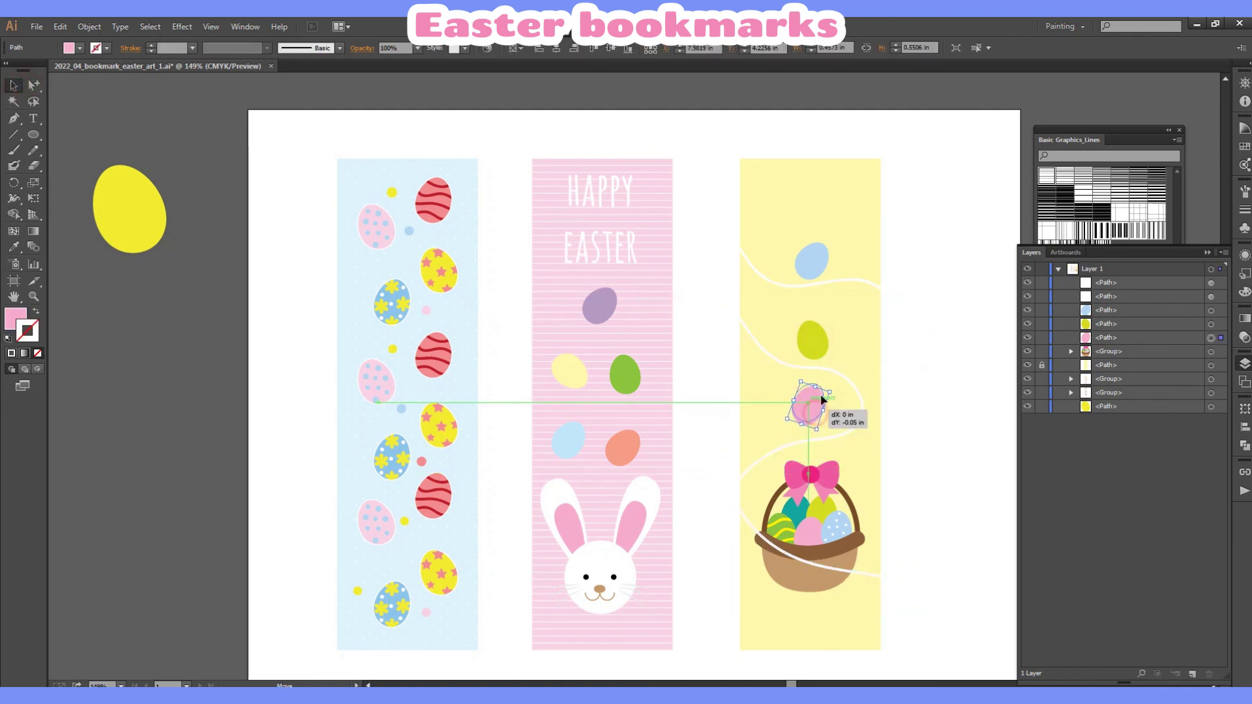
pyautogui.moveTo(817, 411); pyautogui.dragTo(820, 410)
pyautogui.click(846, 382)
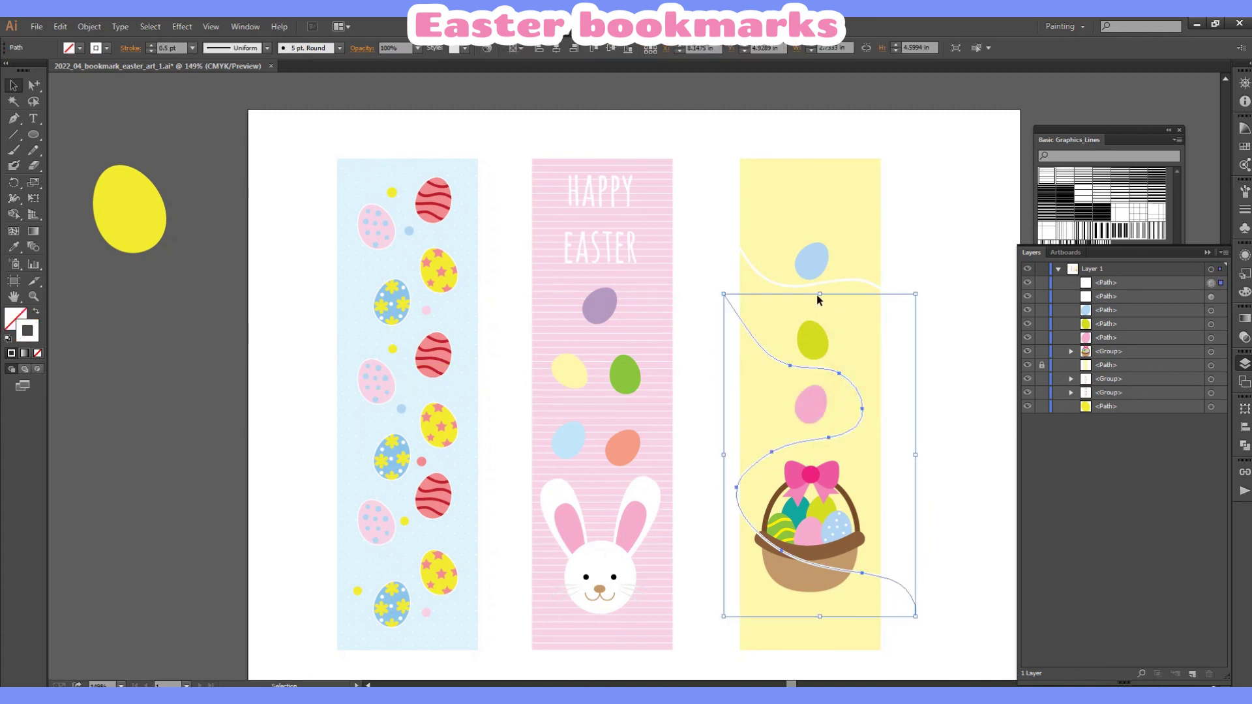
# Bring the pink egg in front of the wavy line and raise the green egg slightly.
pyautogui.rightClick(818, 414)
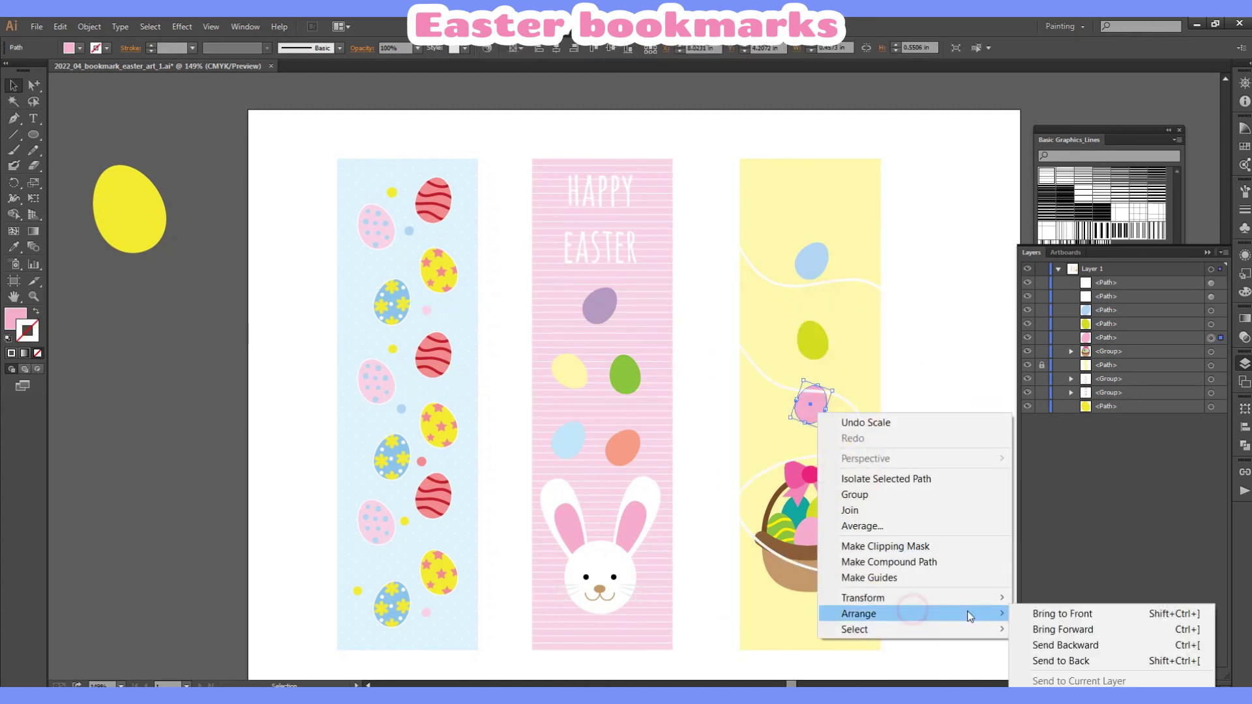
pyautogui.click(1056, 603)
pyautogui.click(917, 389)
pyautogui.click(860, 441)
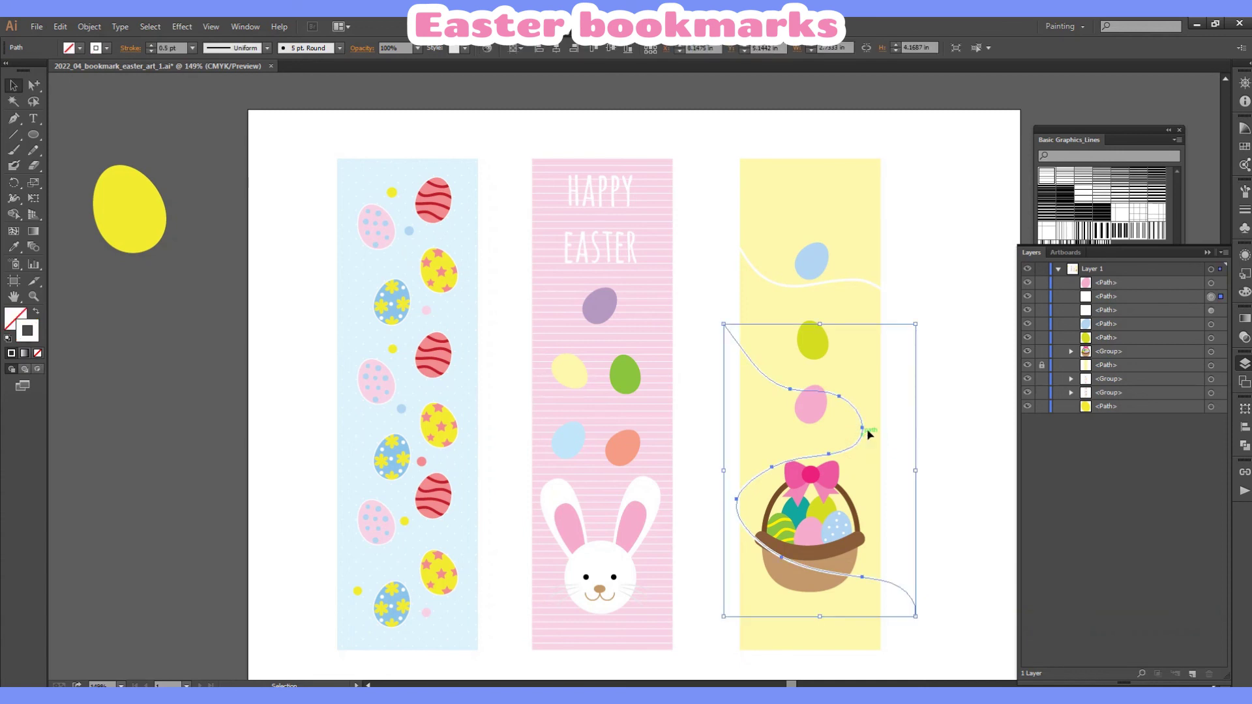
pyautogui.click(880, 400)
pyautogui.click(810, 401)
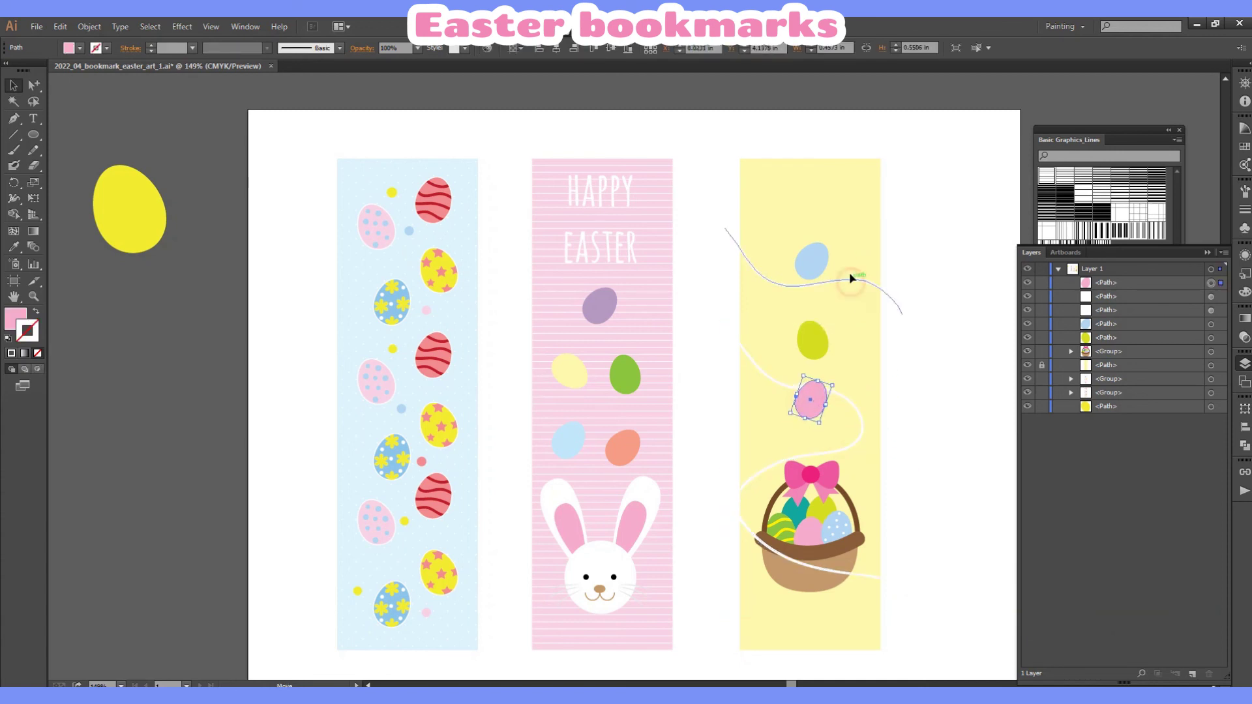
pyautogui.moveTo(809, 344); pyautogui.dragTo(813, 331)
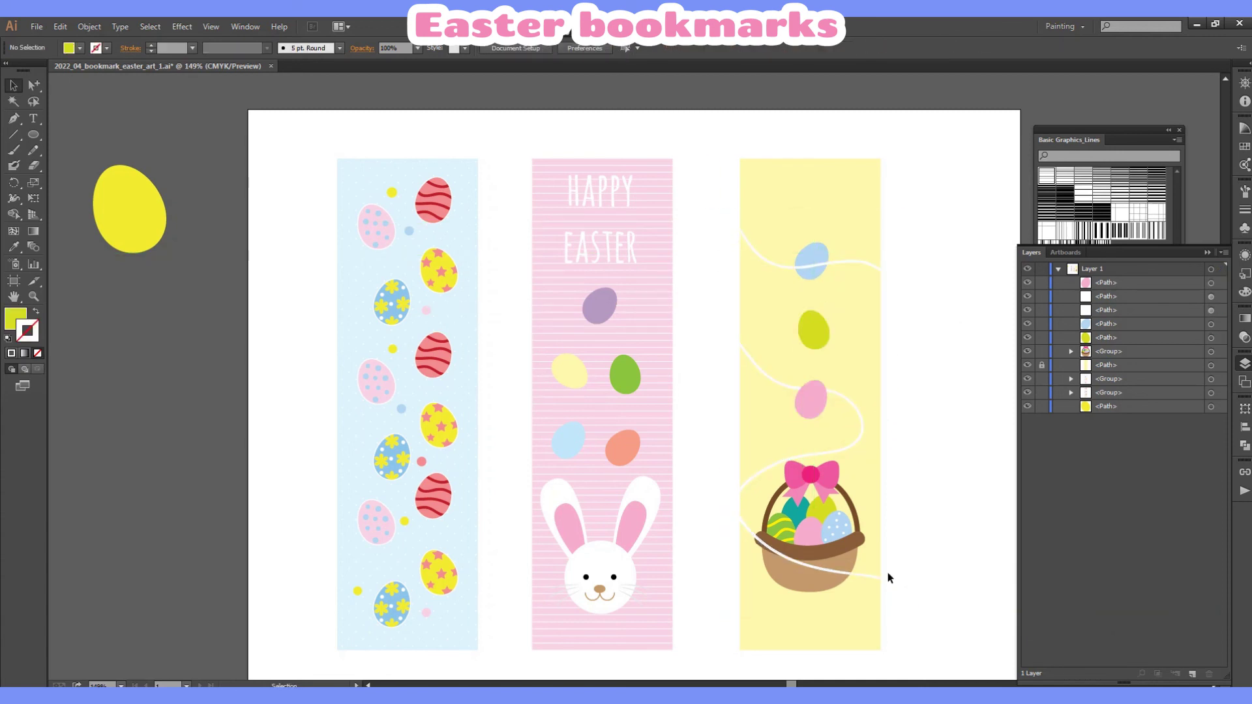
pyautogui.click(874, 577)
pyautogui.click(945, 226)
# Type an 'Easter' title at the top of the yellow bookmark and lower it slightly.
pyautogui.press('t')
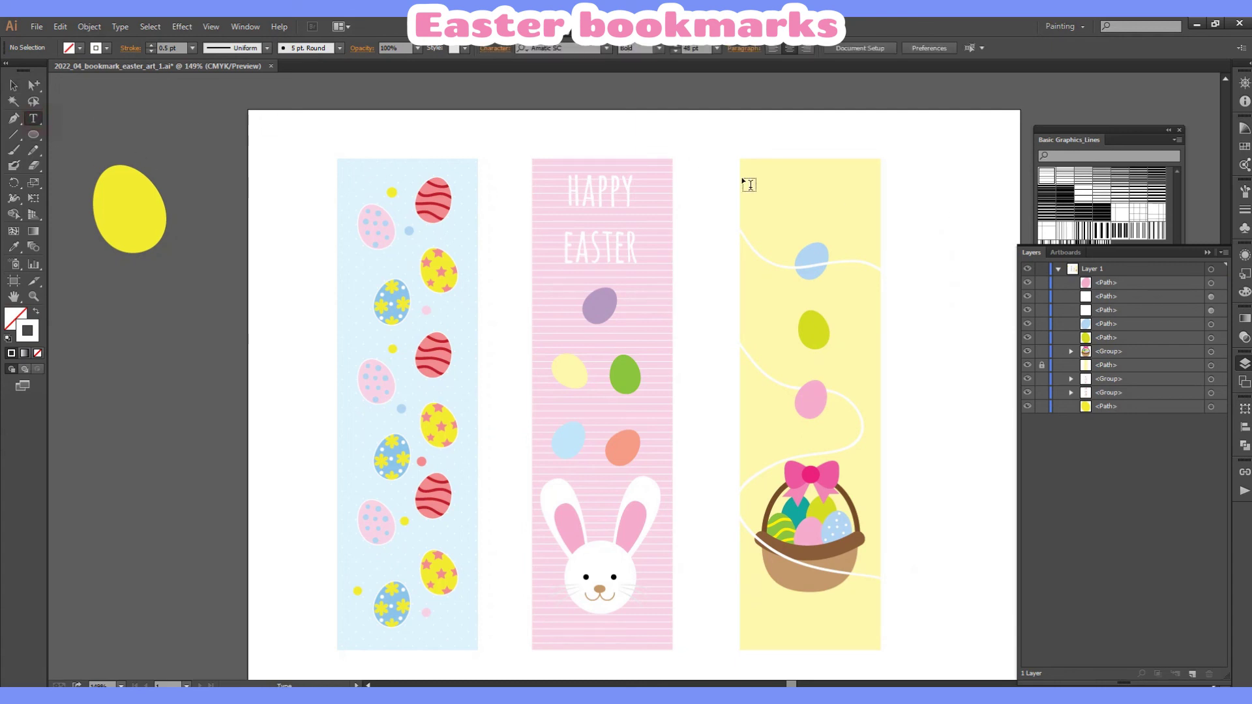
pyautogui.moveTo(754, 172); pyautogui.dragTo(865, 208)
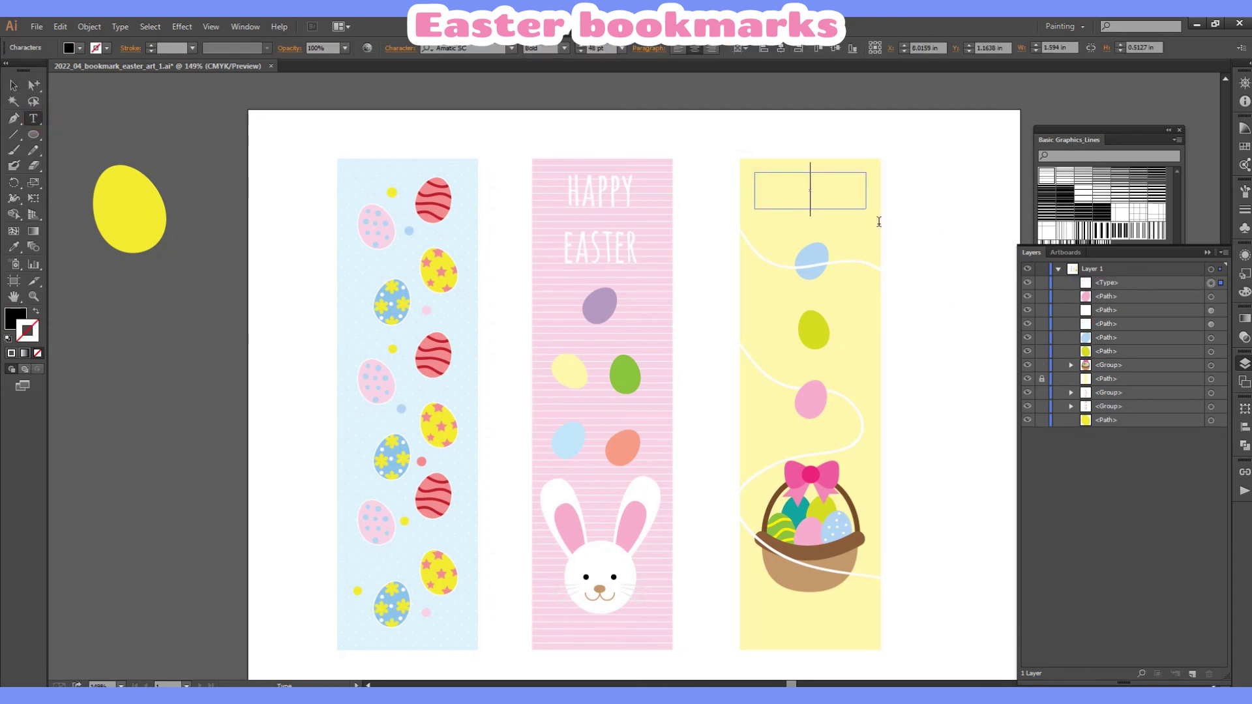
pyautogui.write('EASTER')
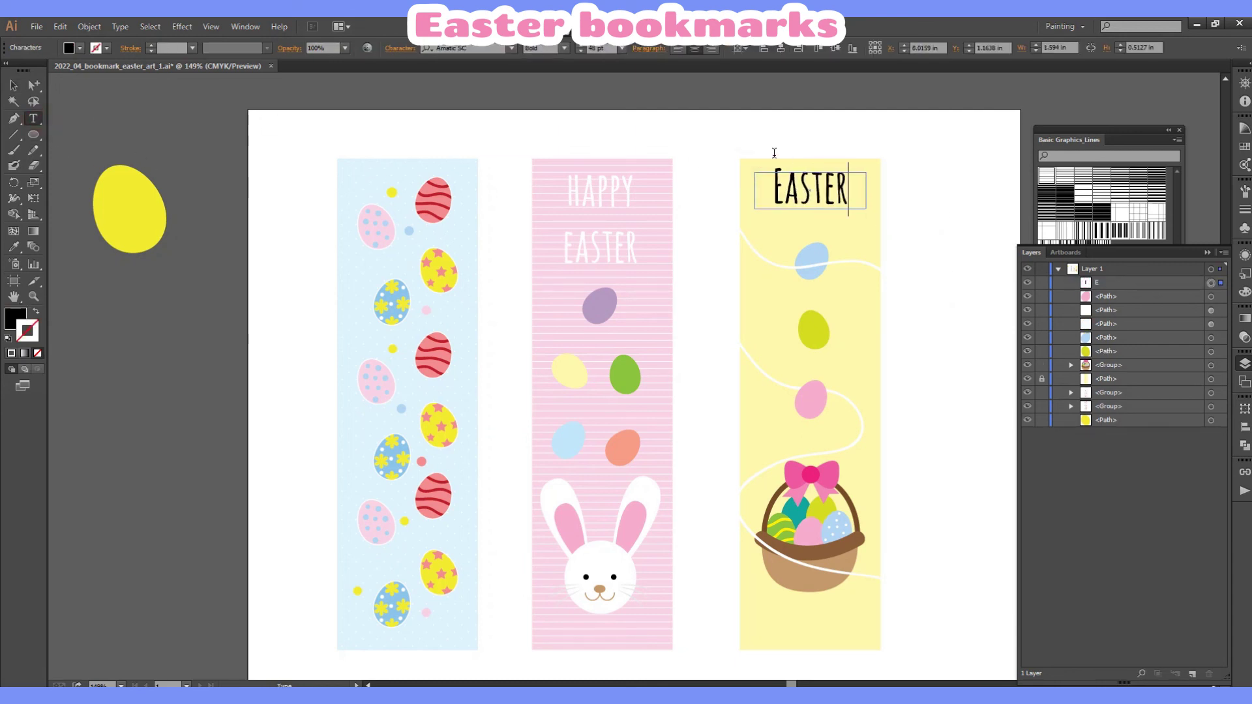
pyautogui.click(13, 85)
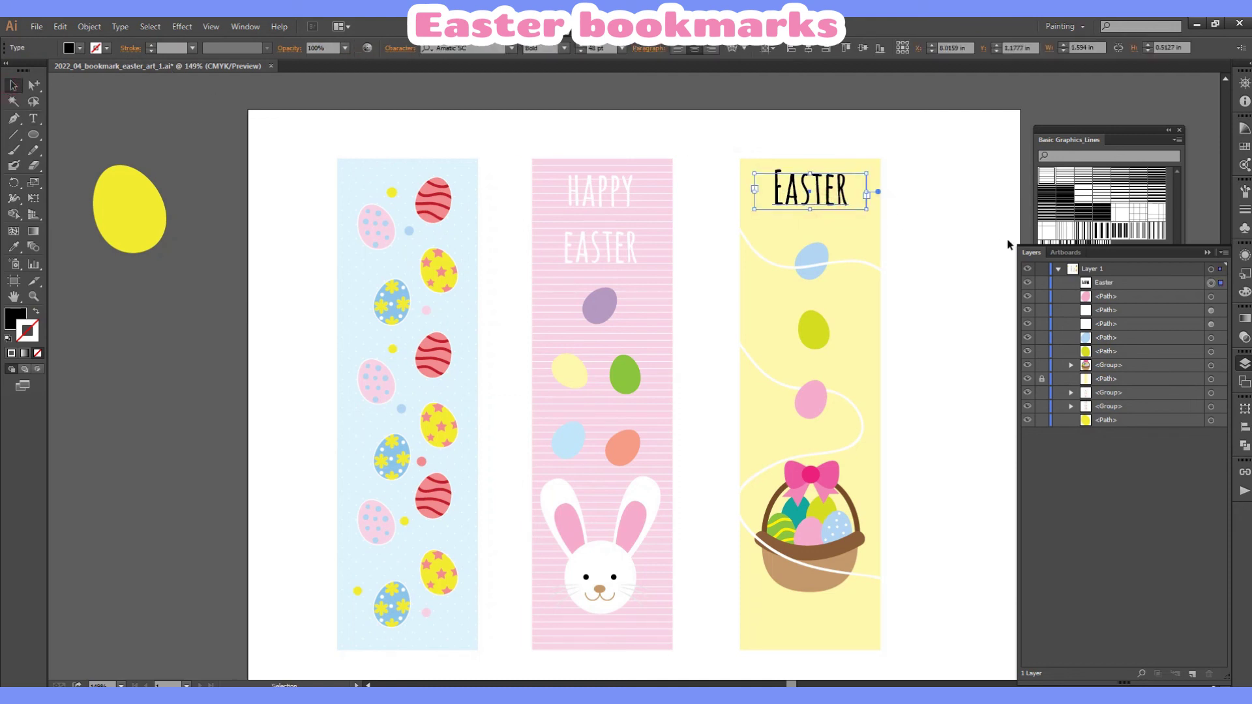
pyautogui.press('Down')
pyautogui.press('Down')
pyautogui.press('Down')
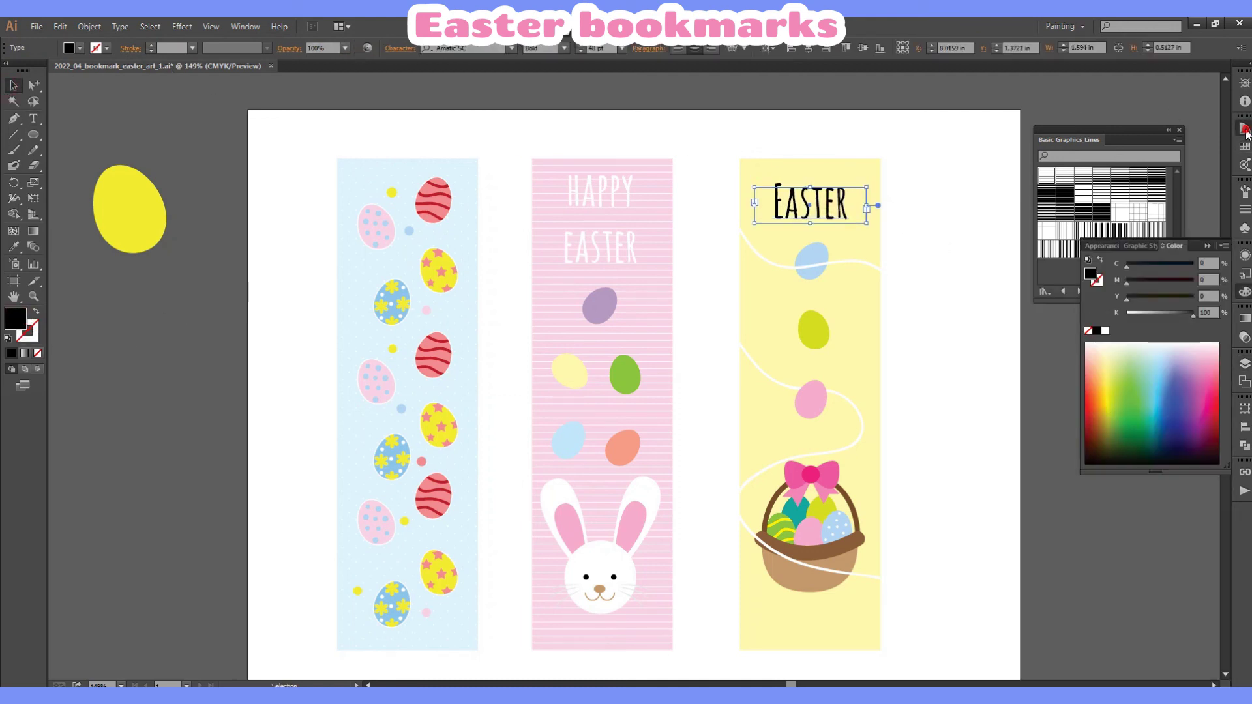
# Try several swatch colours on the Easter title and settle on blue.
pyautogui.click(1244, 146)
pyautogui.click(1148, 177)
pyautogui.click(961, 178)
pyautogui.click(841, 205)
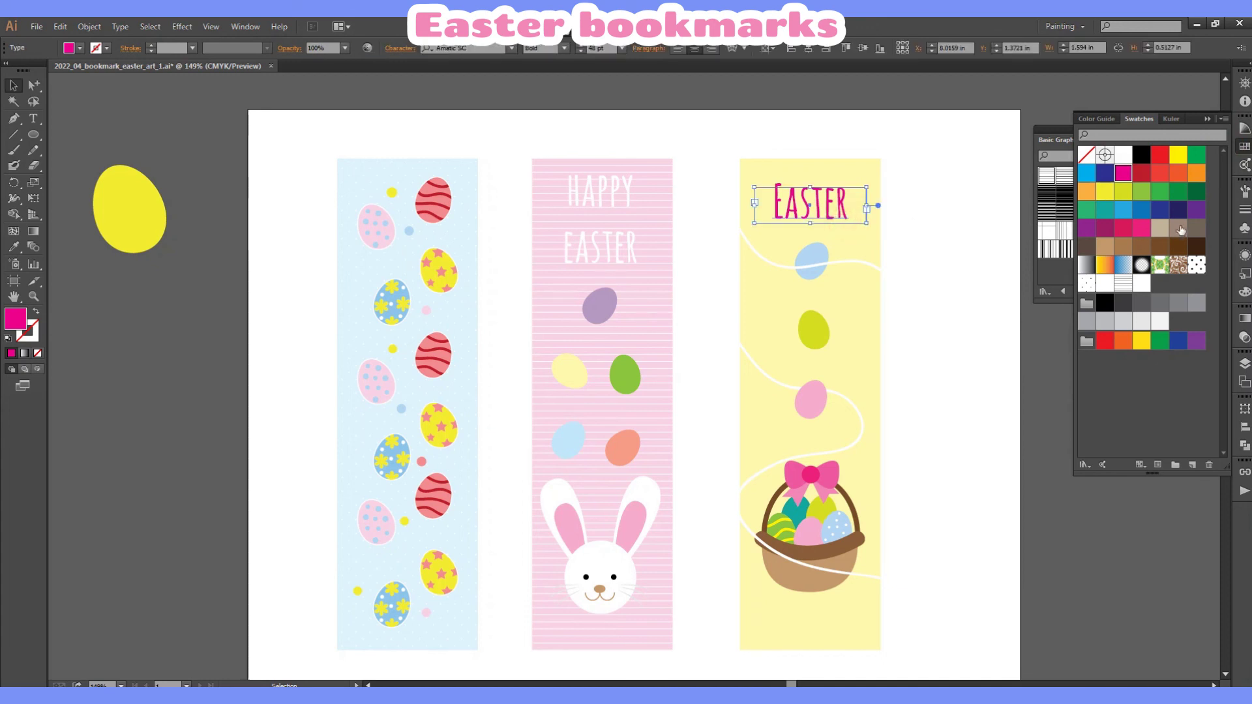
pyautogui.click(1178, 155)
pyautogui.click(1105, 193)
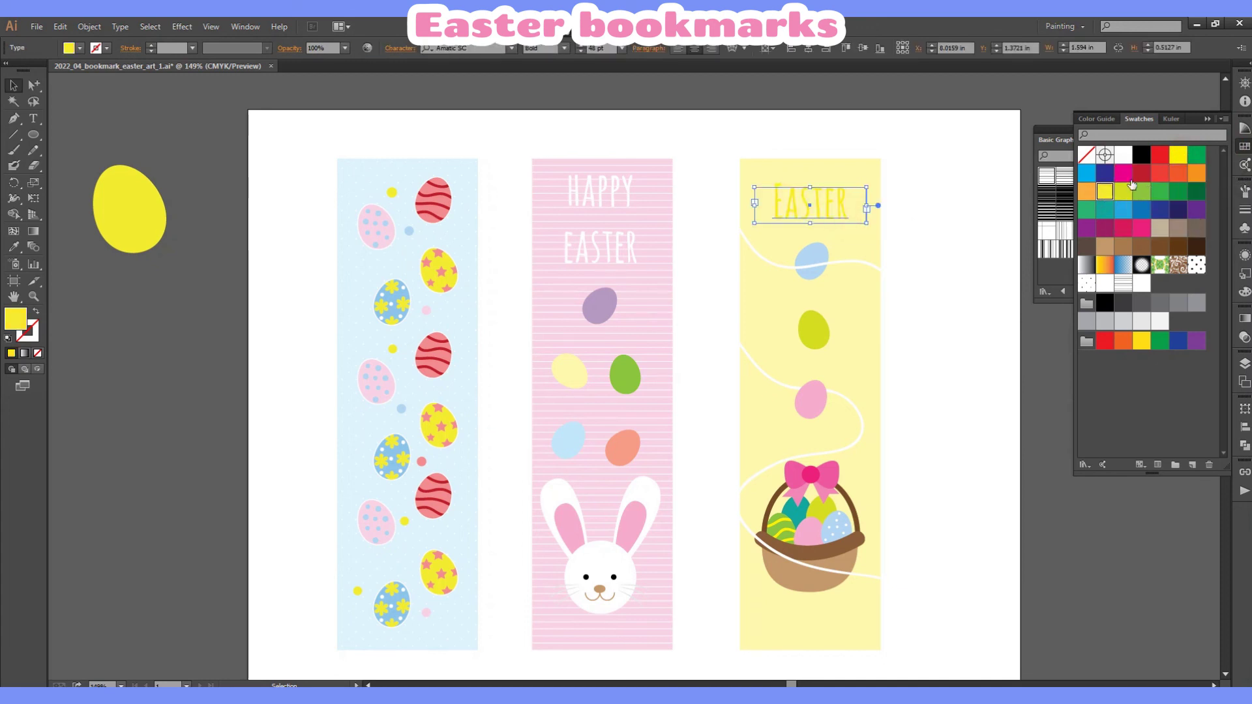
pyautogui.click(1123, 173)
pyautogui.click(1123, 209)
pyautogui.click(1108, 109)
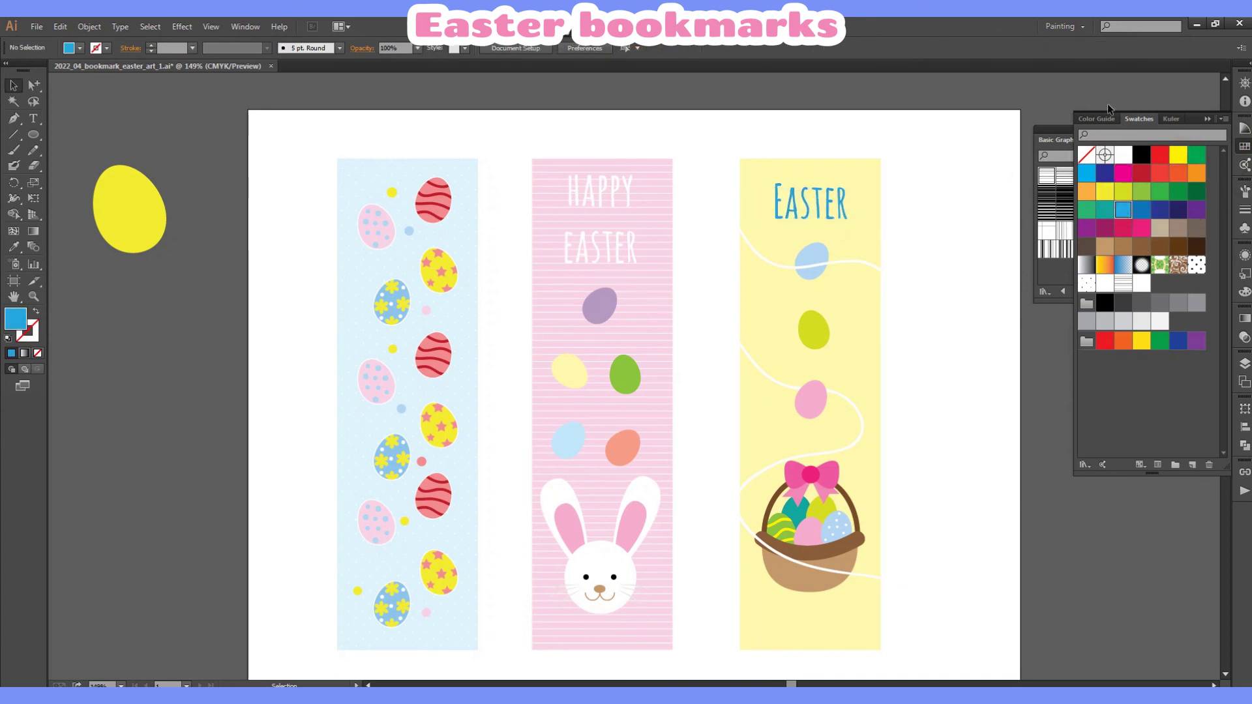
# Eyedropper the bottom egg to blue and the top egg to the bow's pink.
pyautogui.click(811, 398)
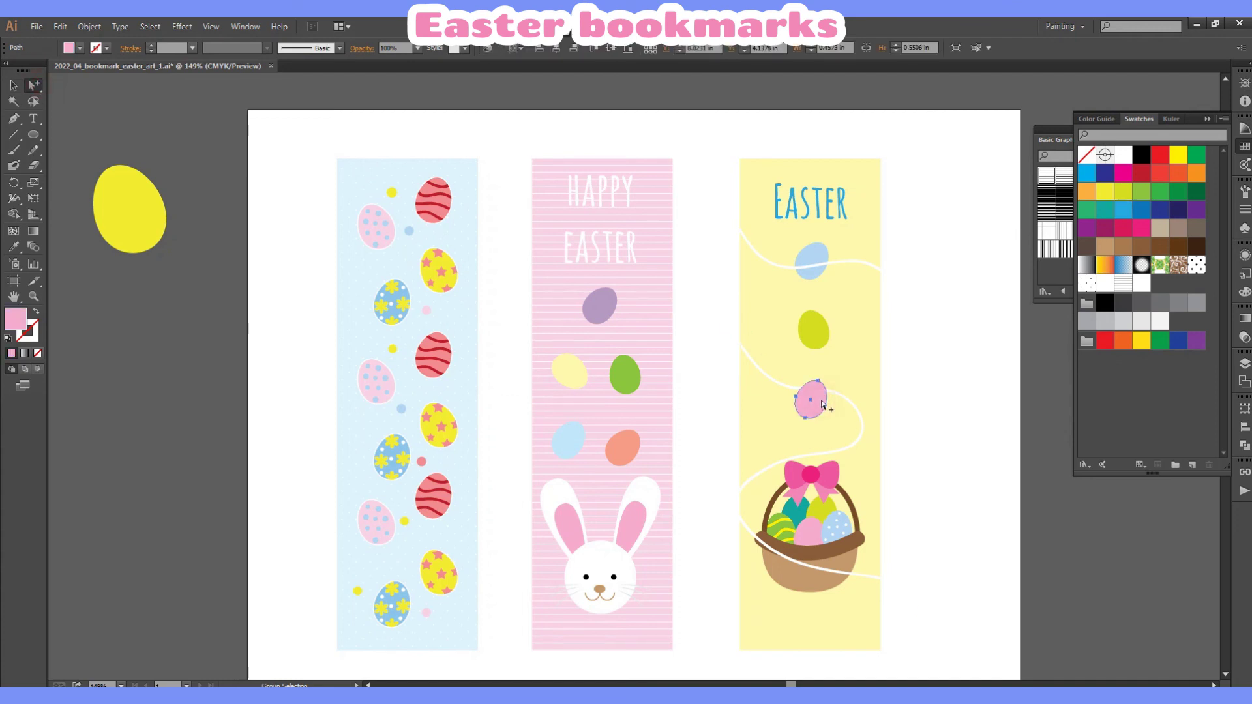
pyautogui.press('i')
pyautogui.click(819, 253)
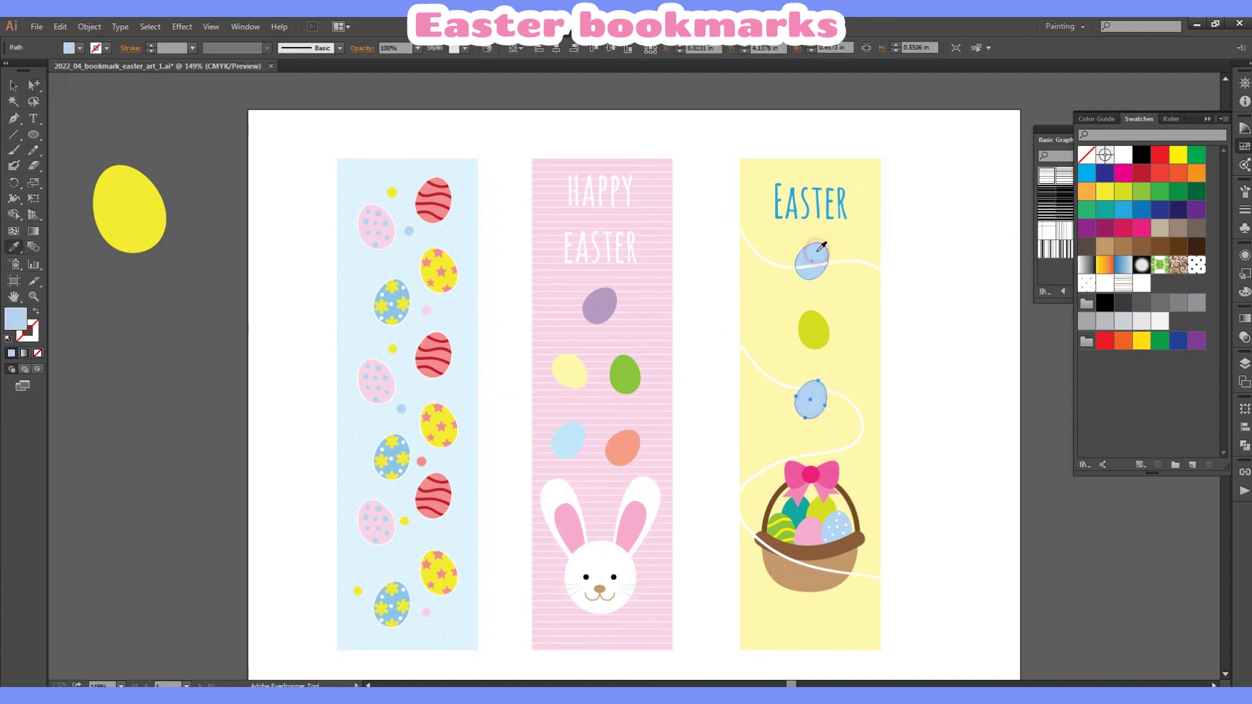
pyautogui.click(840, 474)
pyautogui.press('v')
pyautogui.click(958, 194)
pyautogui.scroll(-1, 959, 194)
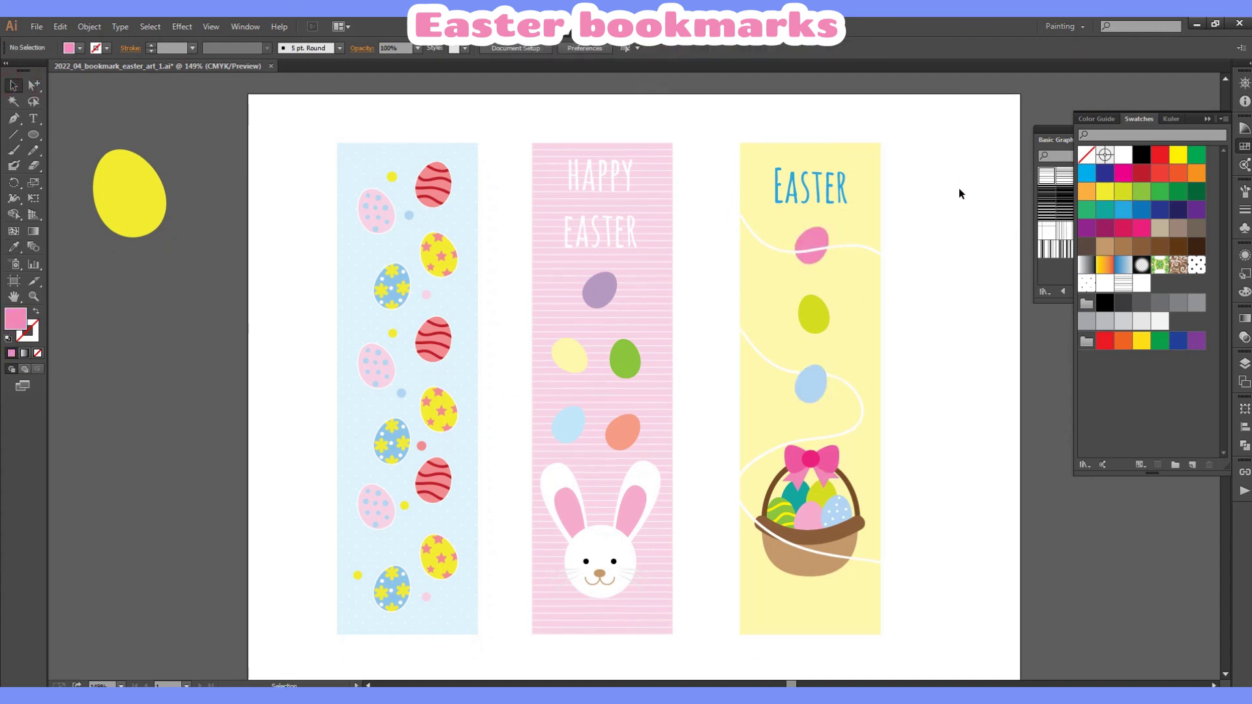
pyautogui.click(1245, 148)
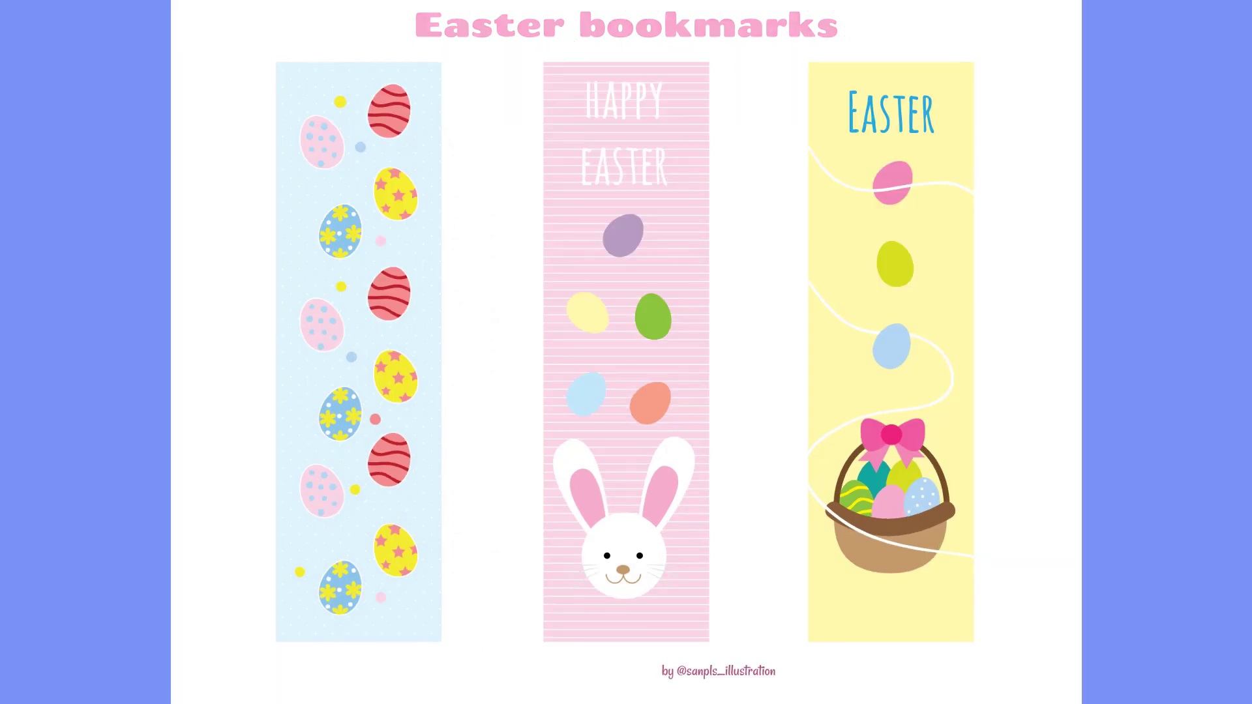